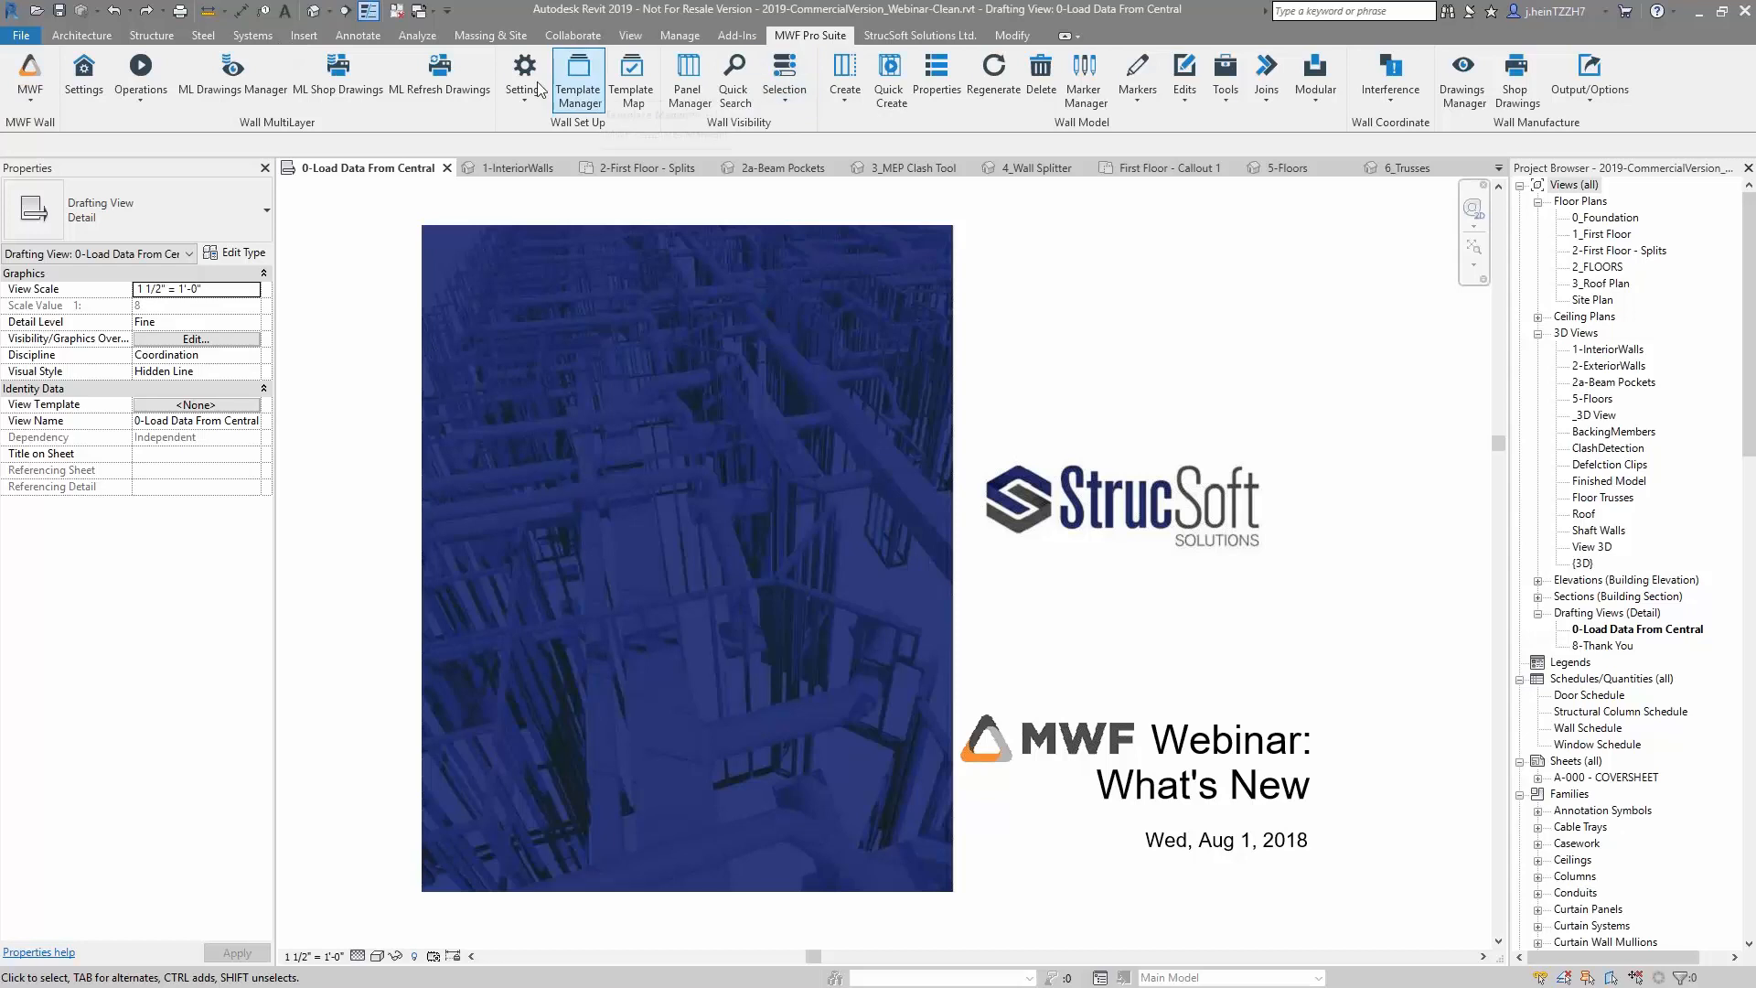
Load the default data from the LGS-Default directory, using the Desktop's Central Location folder as root, and dismiss the warnings
click(546, 125)
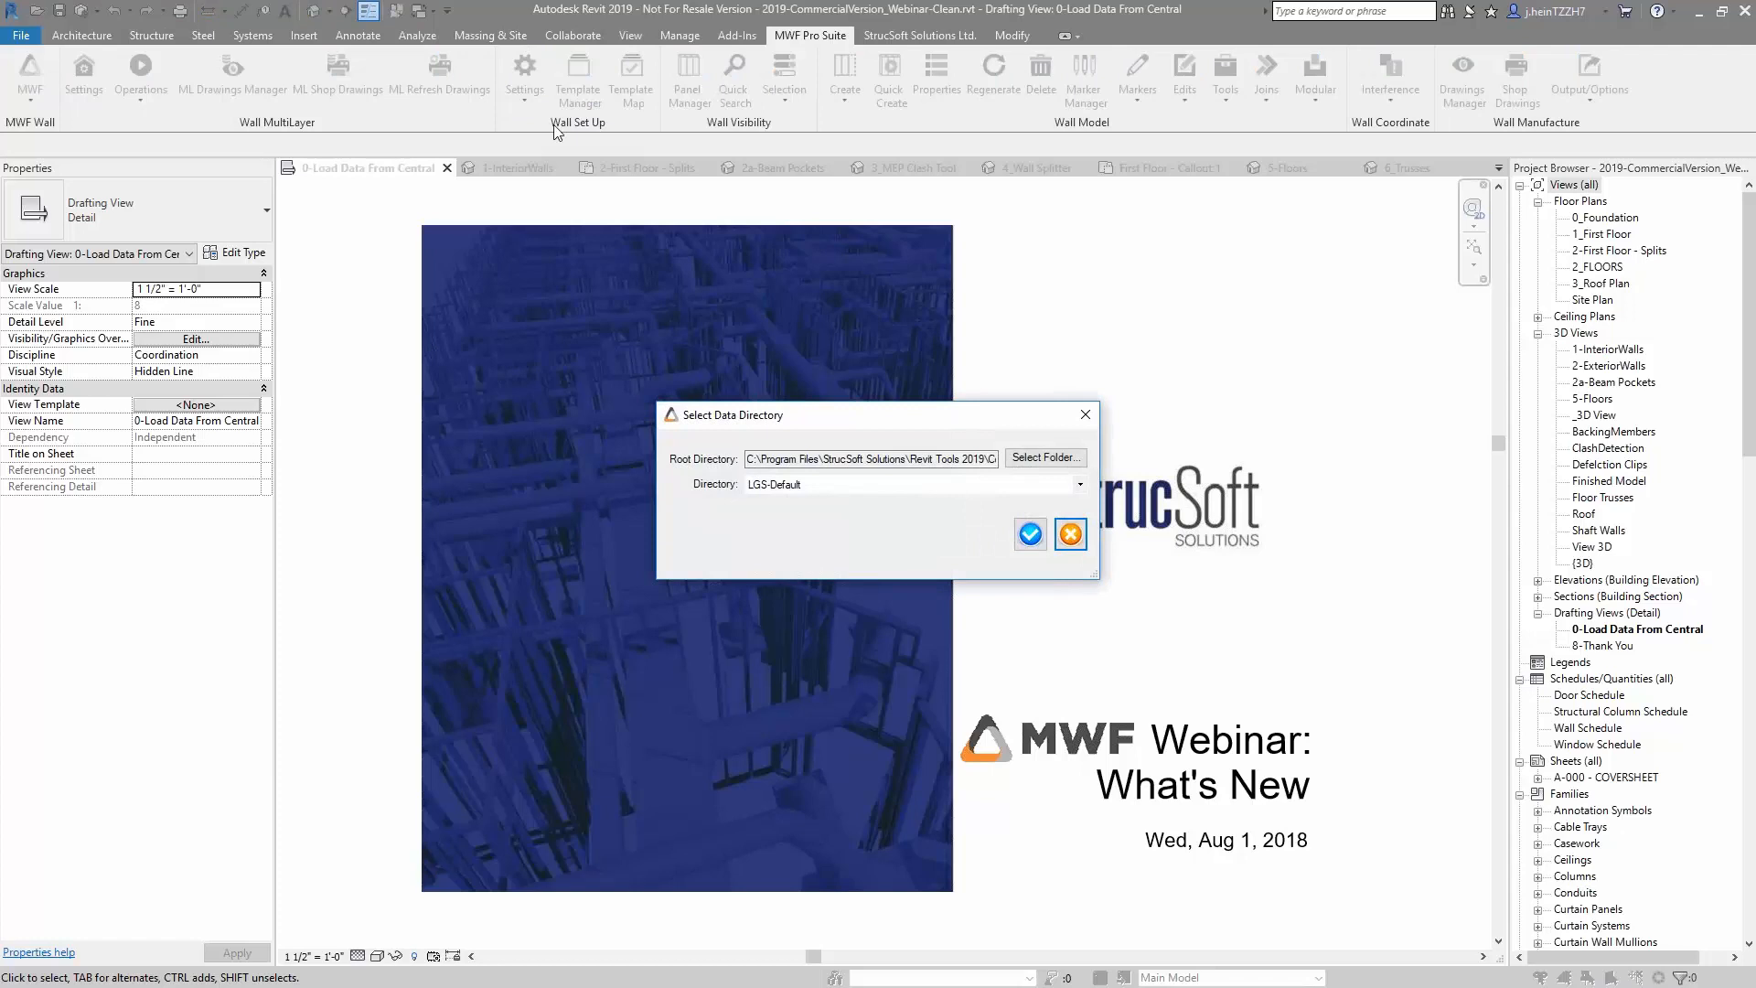
click(1047, 457)
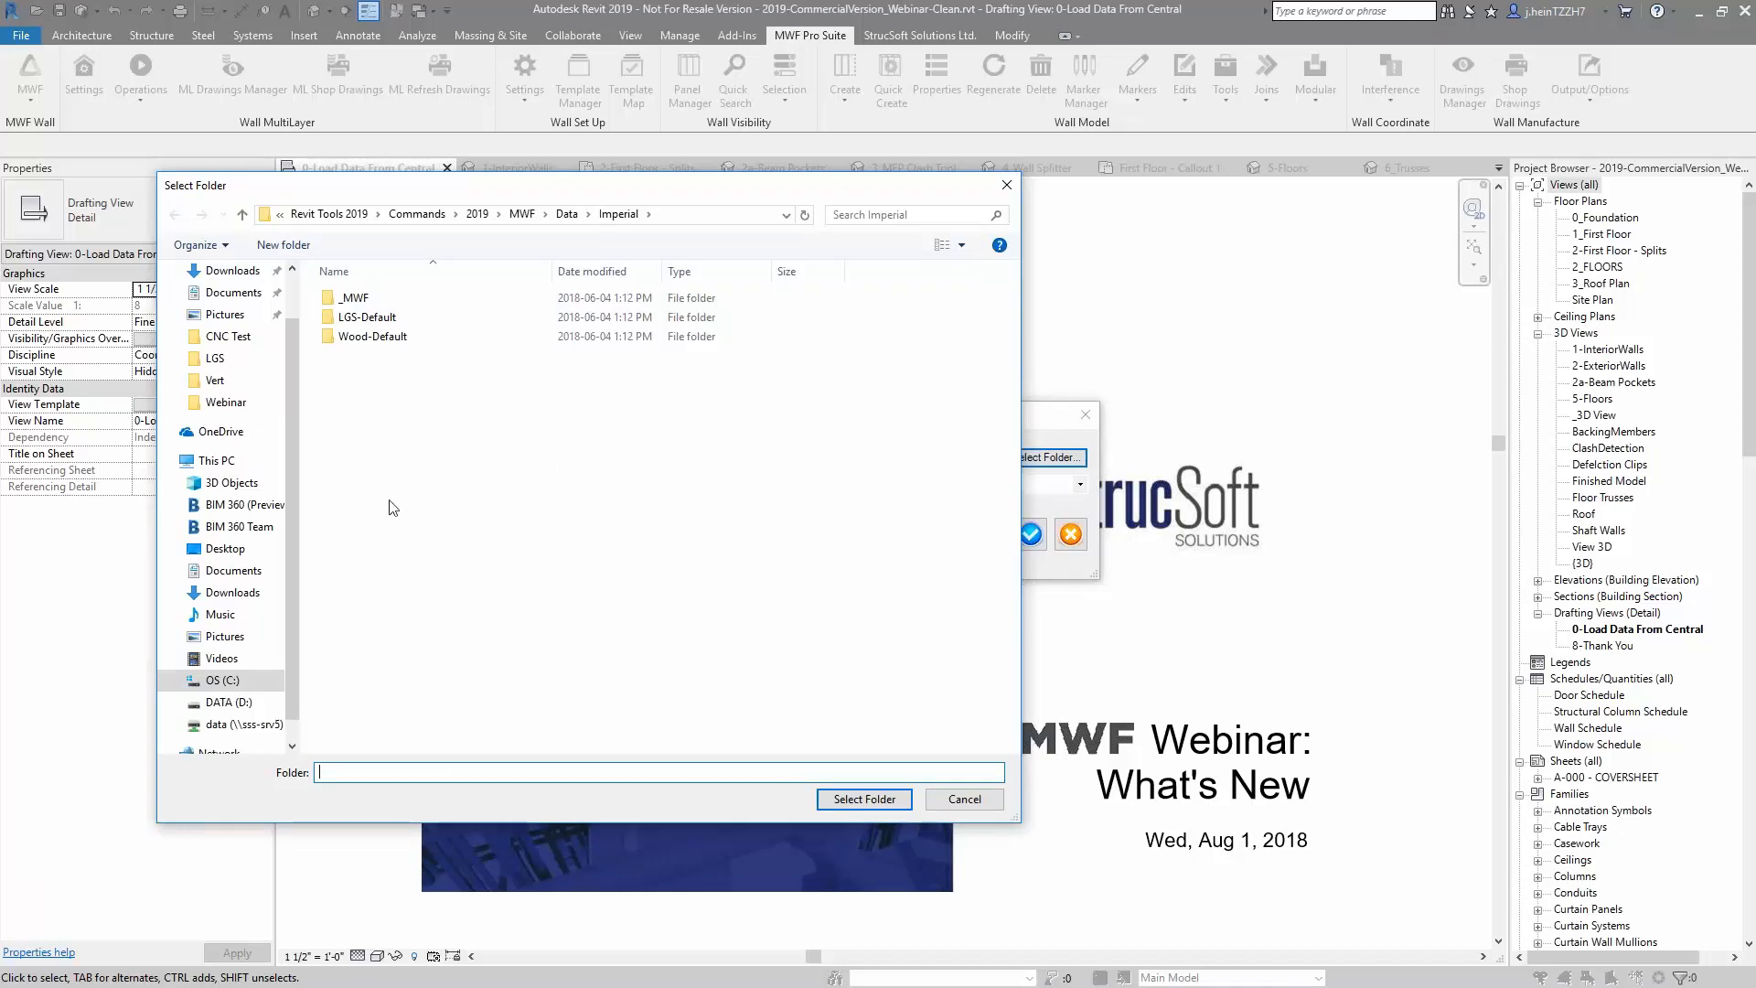
click(229, 550)
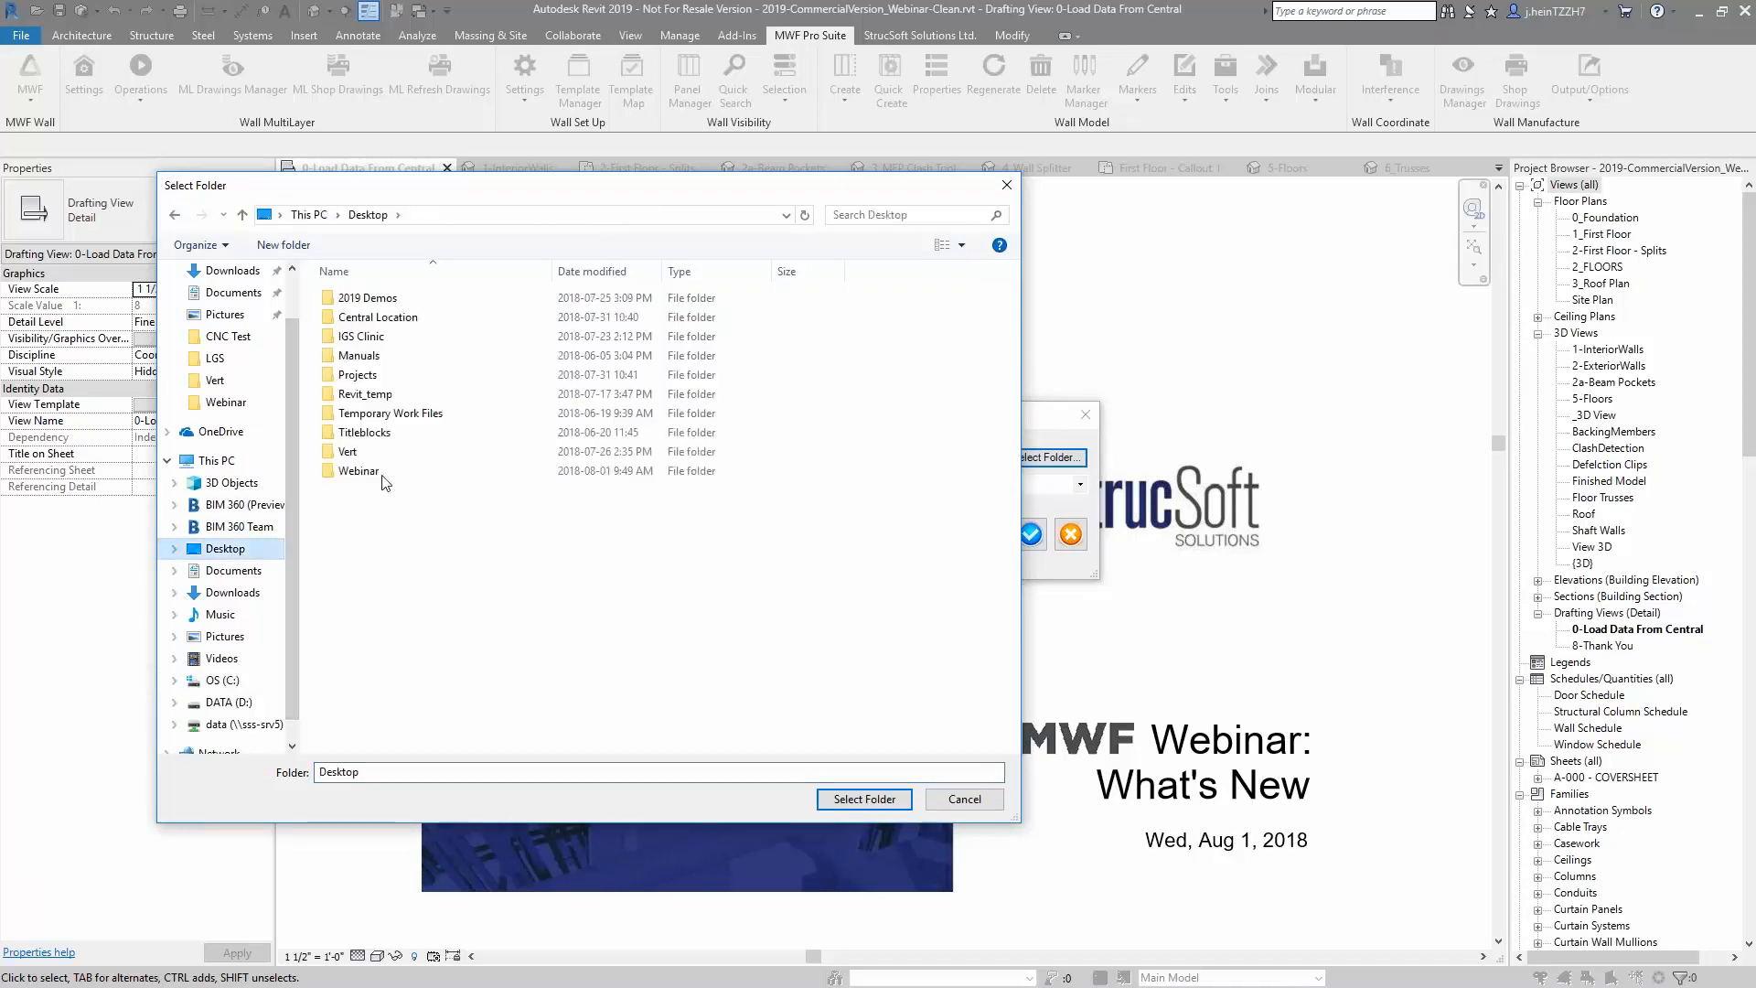
click(380, 319)
double_click(380, 317)
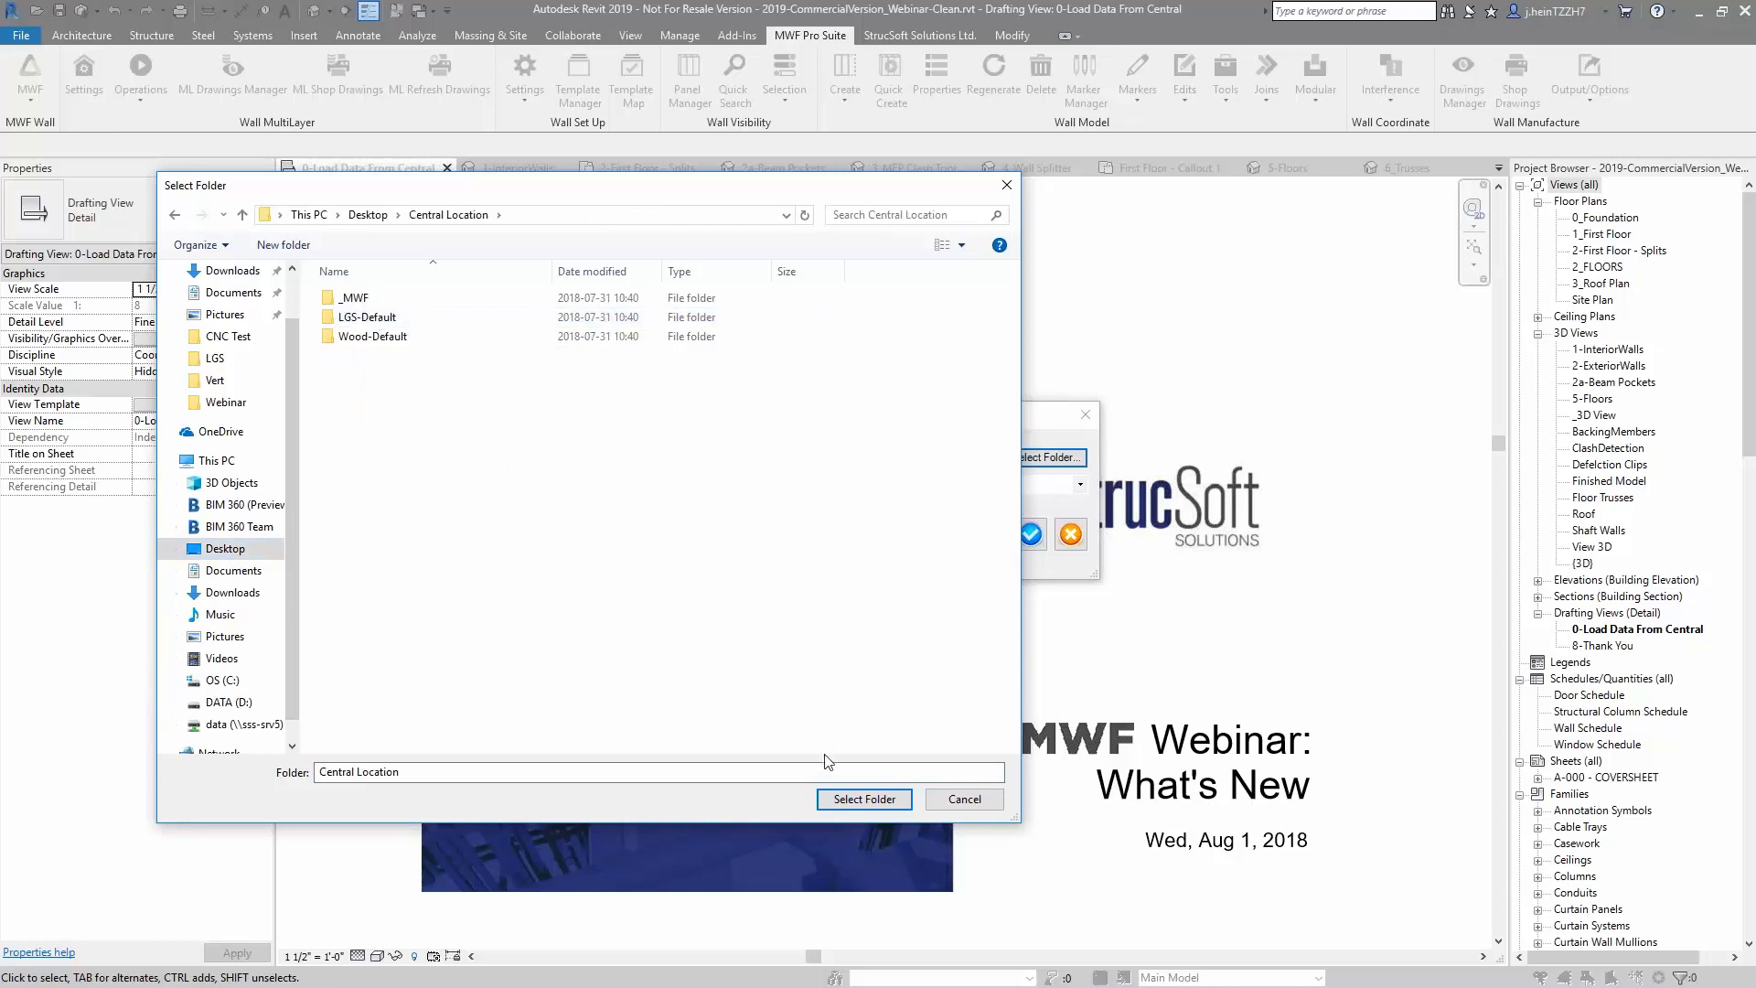
click(840, 799)
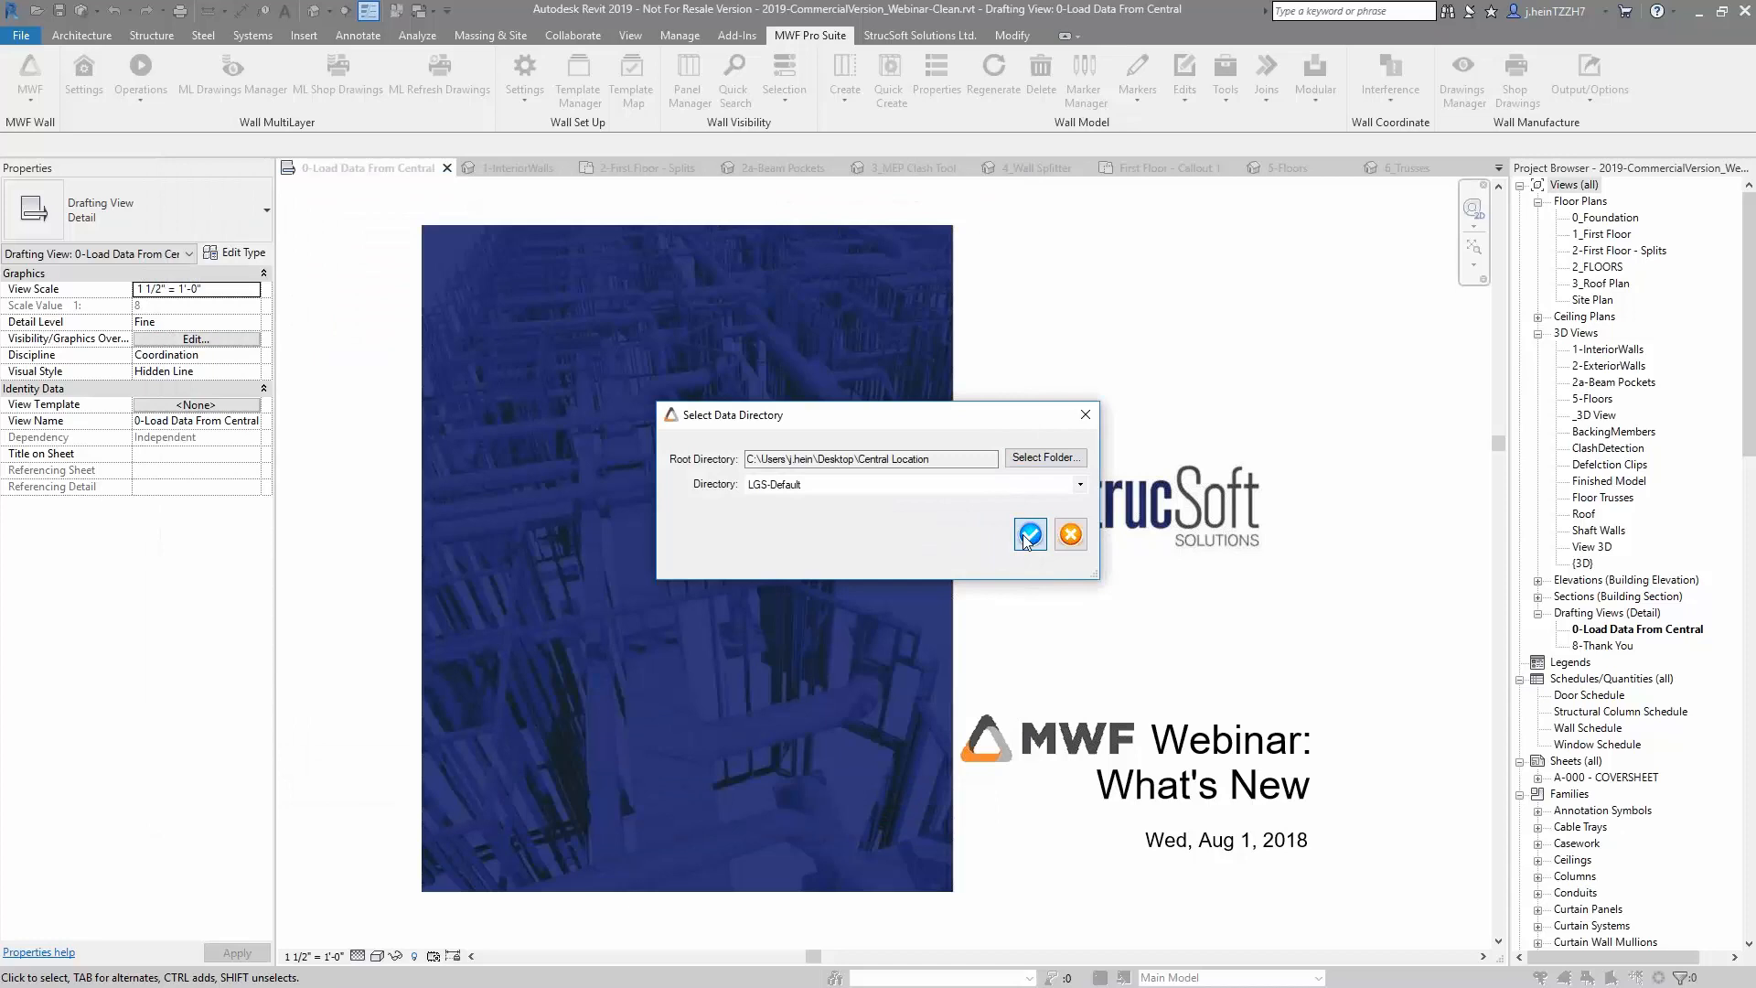
click(1029, 535)
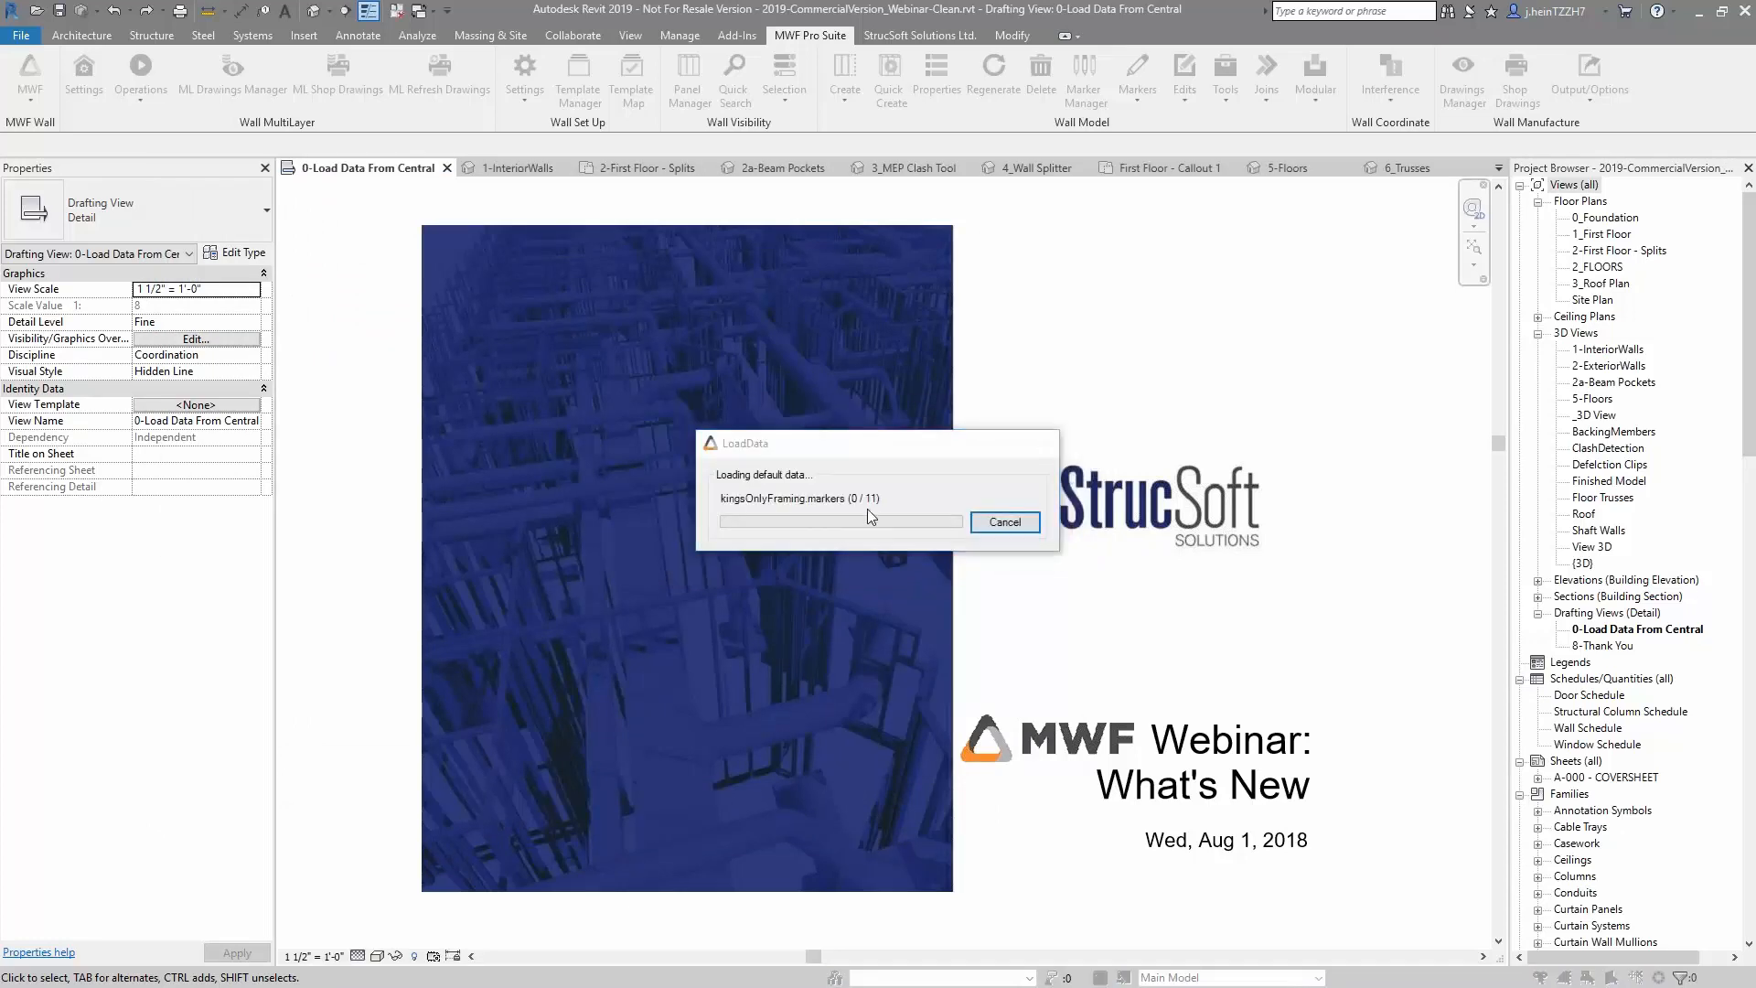
click(764, 544)
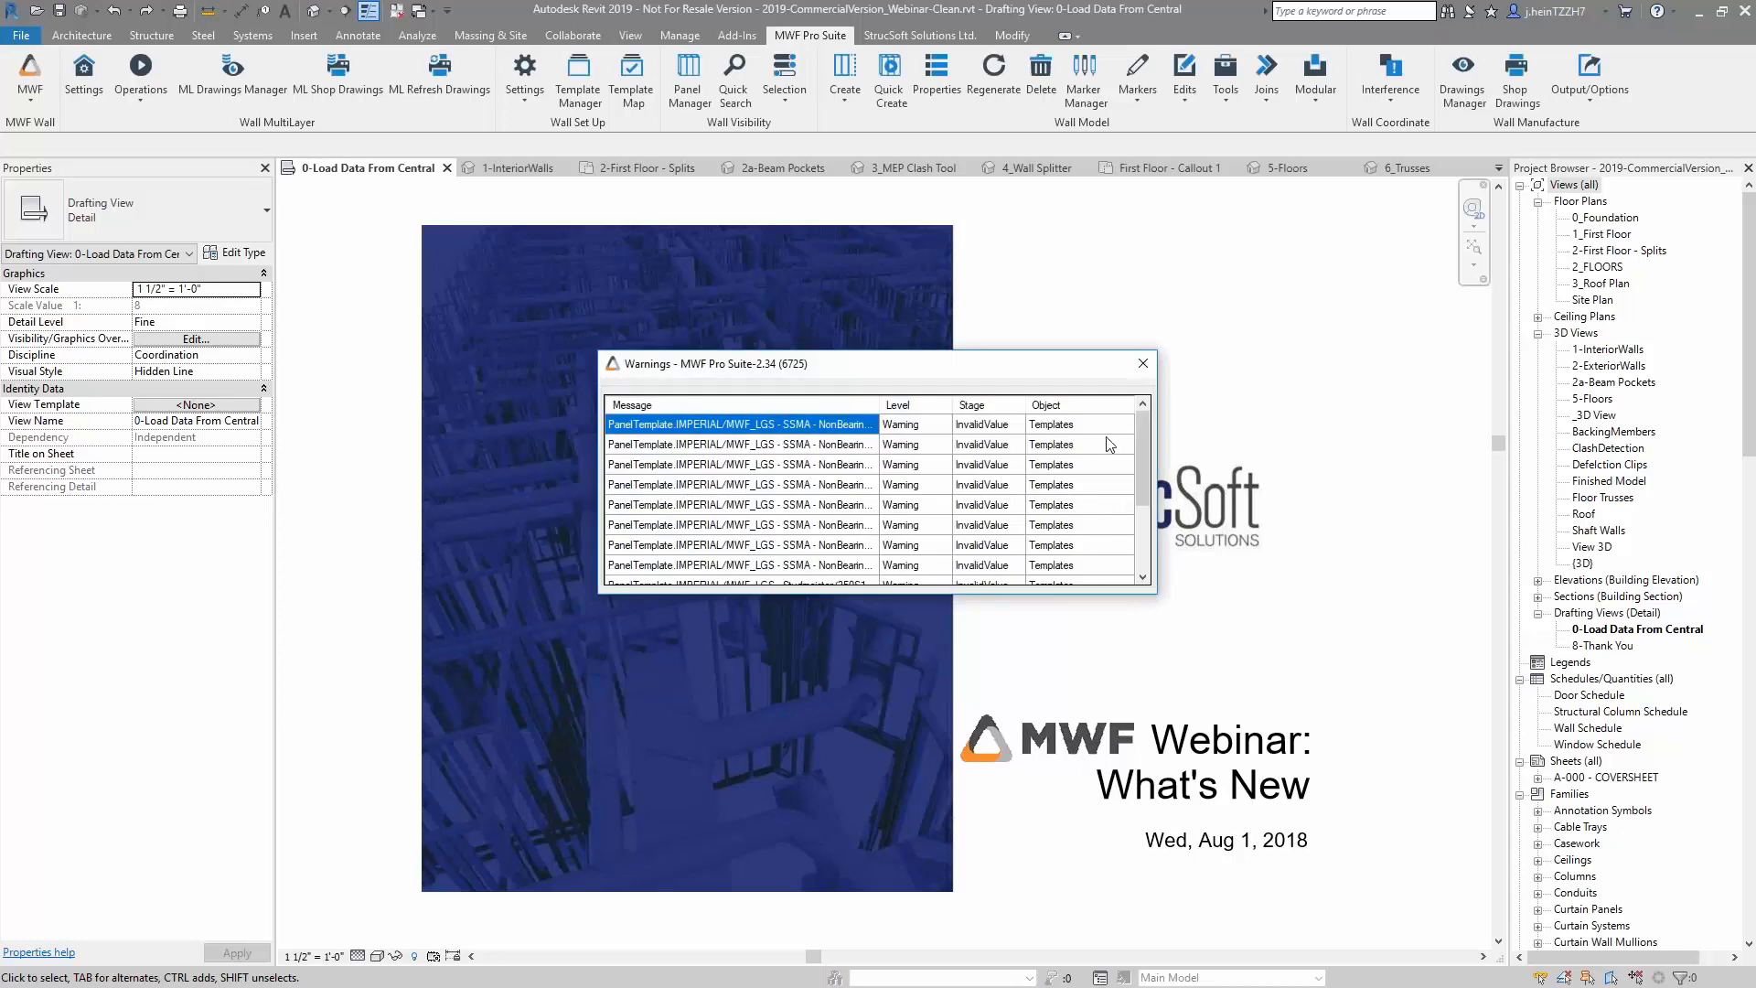
click(1142, 366)
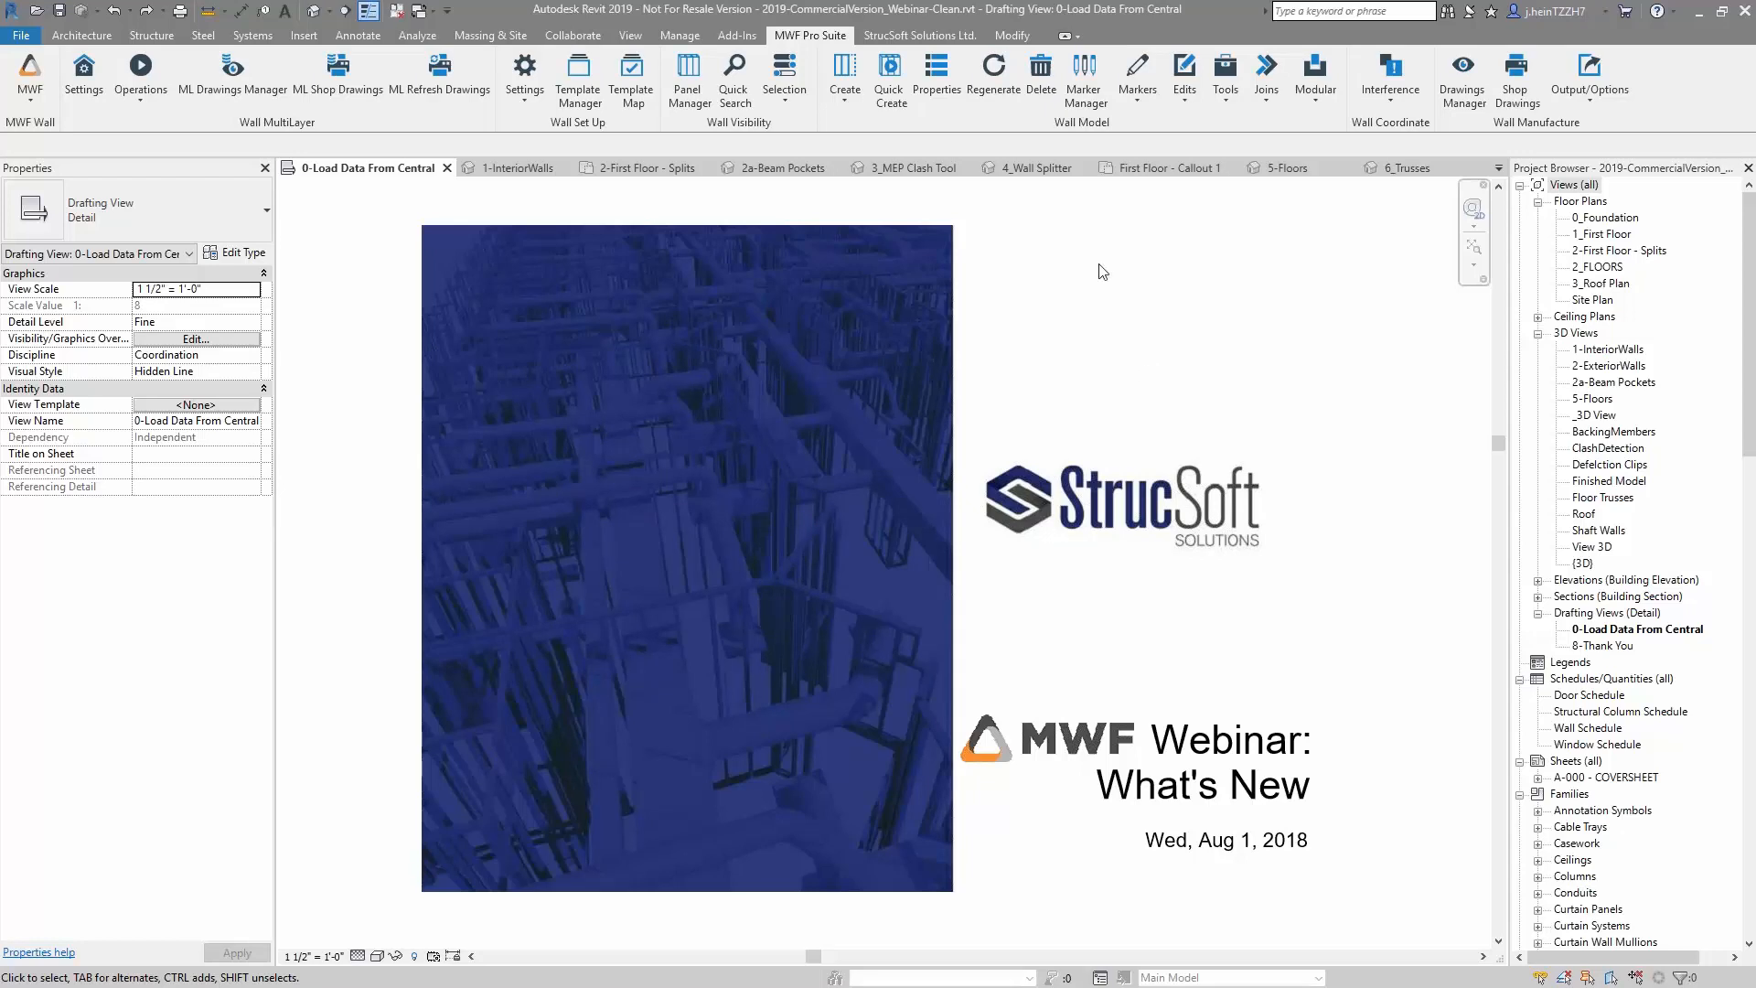
Examine the row of interview rooms in the 1-InteriorWalls 3D view
click(512, 167)
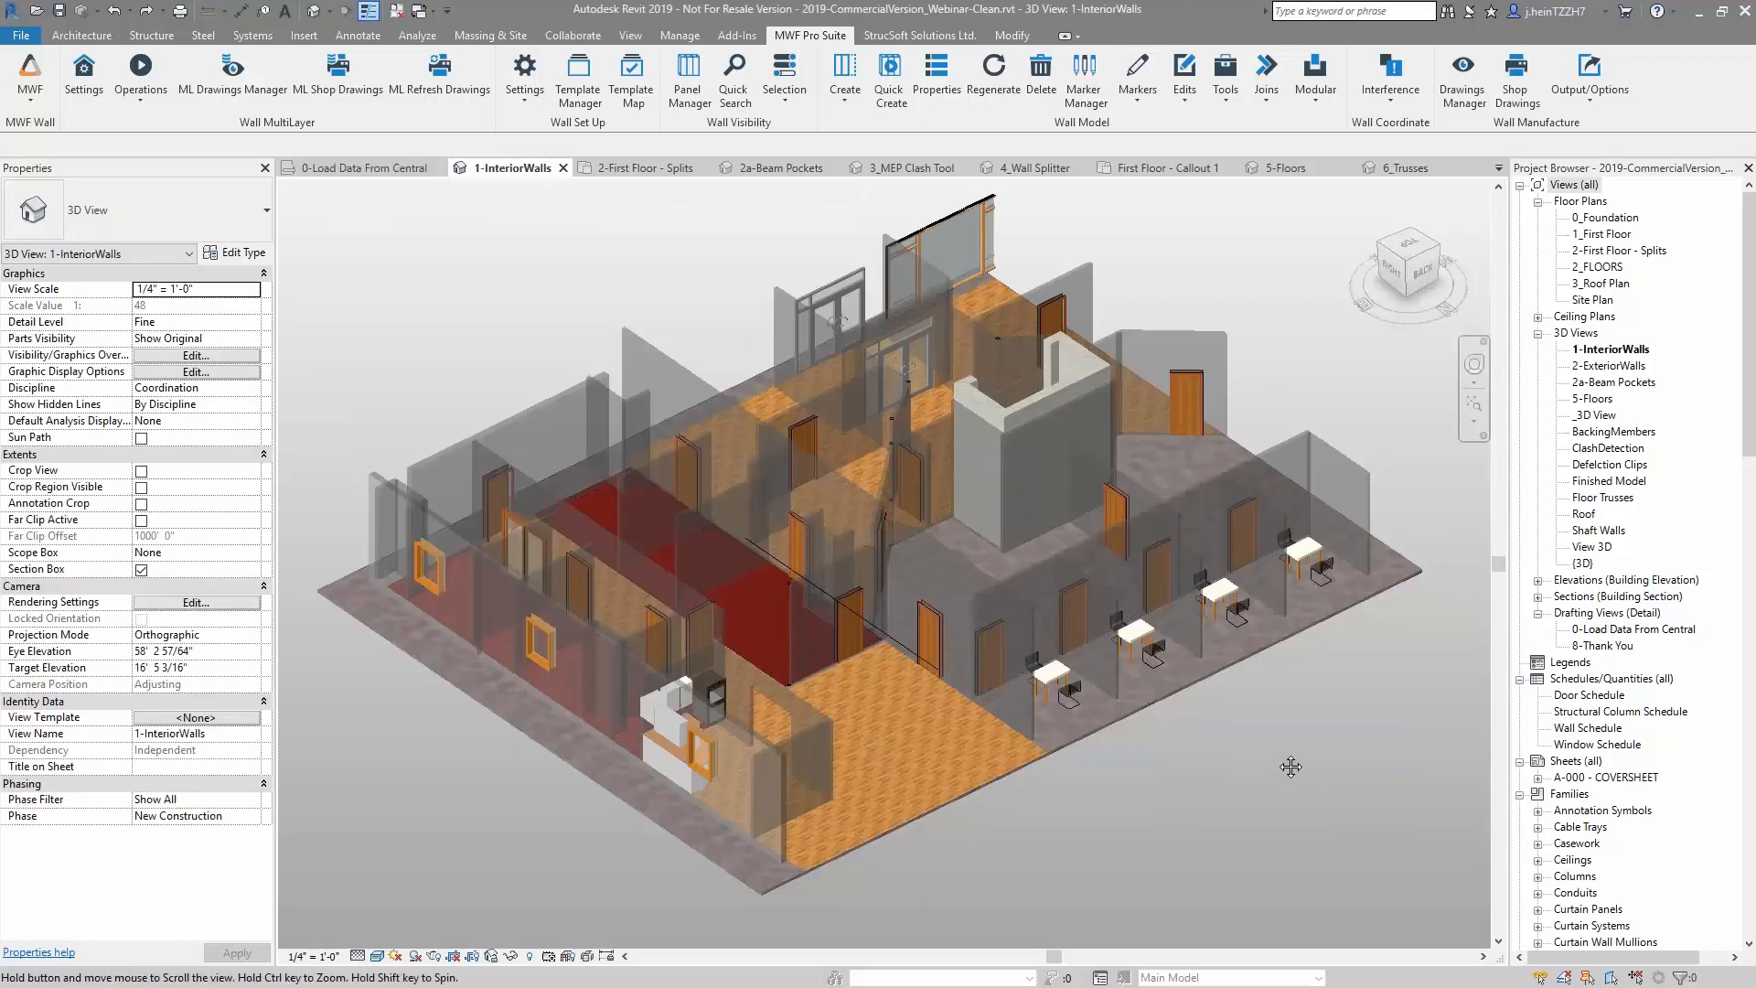
middle_drag(1261, 774, 1000, 809)
scroll(995, 725, up, 3)
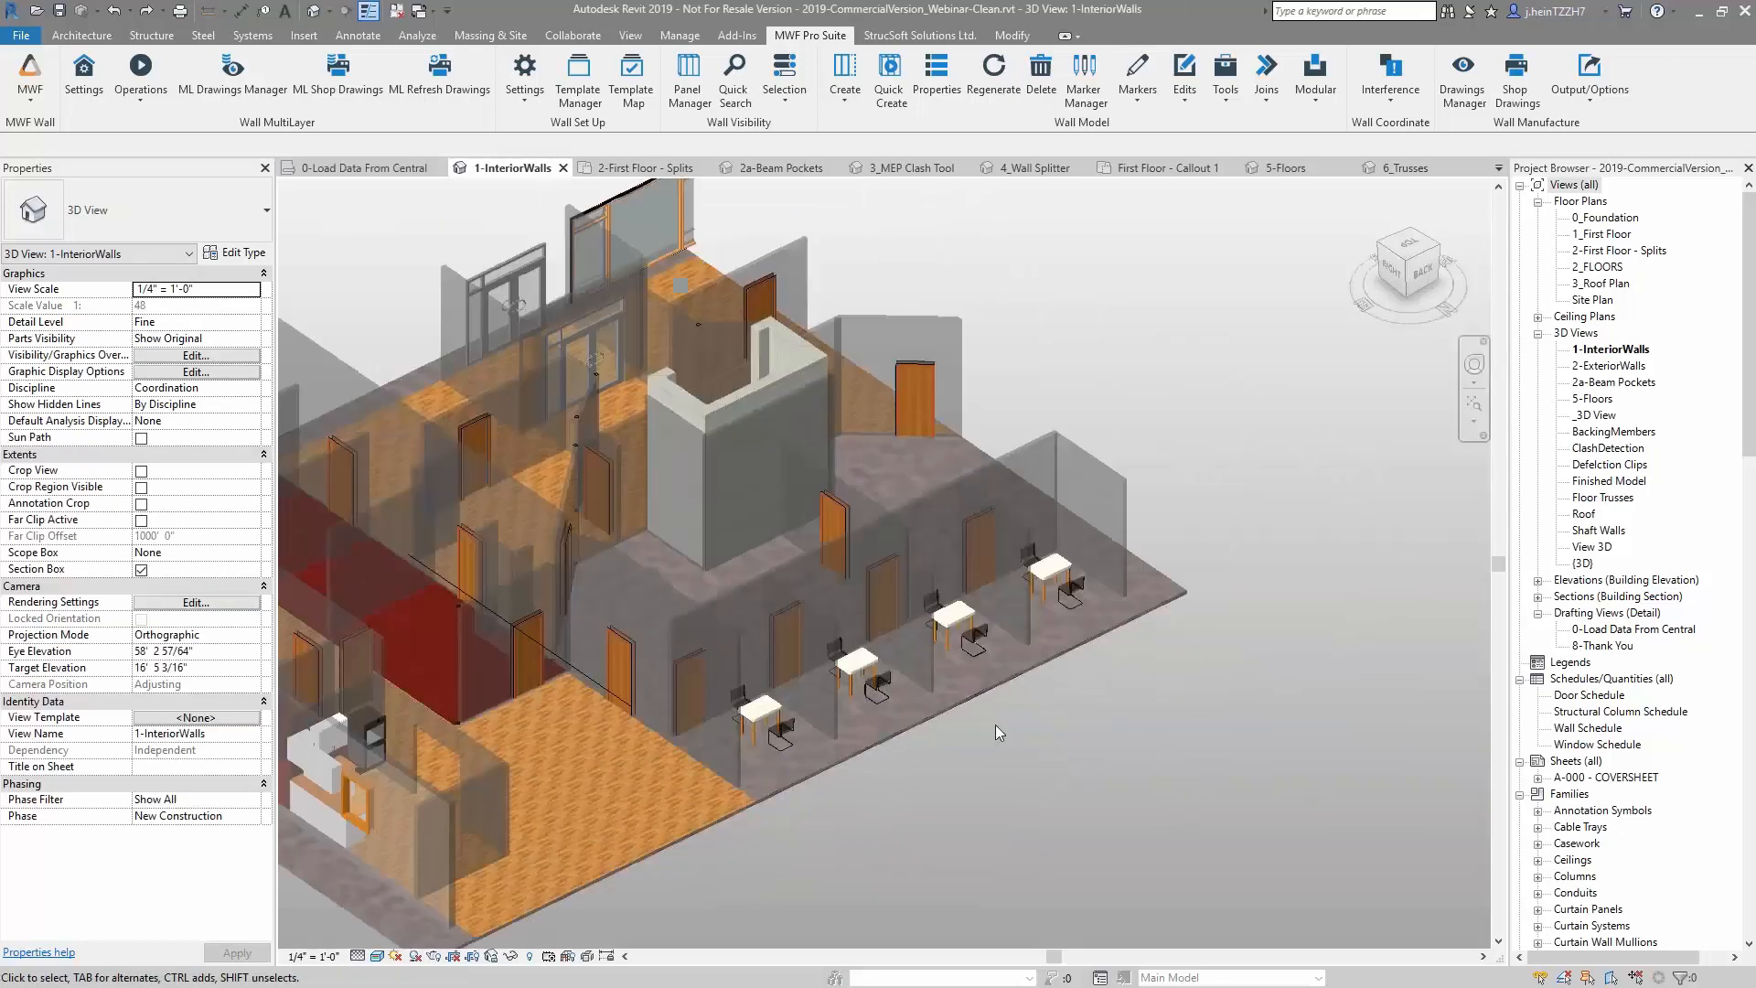
middle_drag(1078, 721, 1167, 754)
scroll(1139, 762, up, 2)
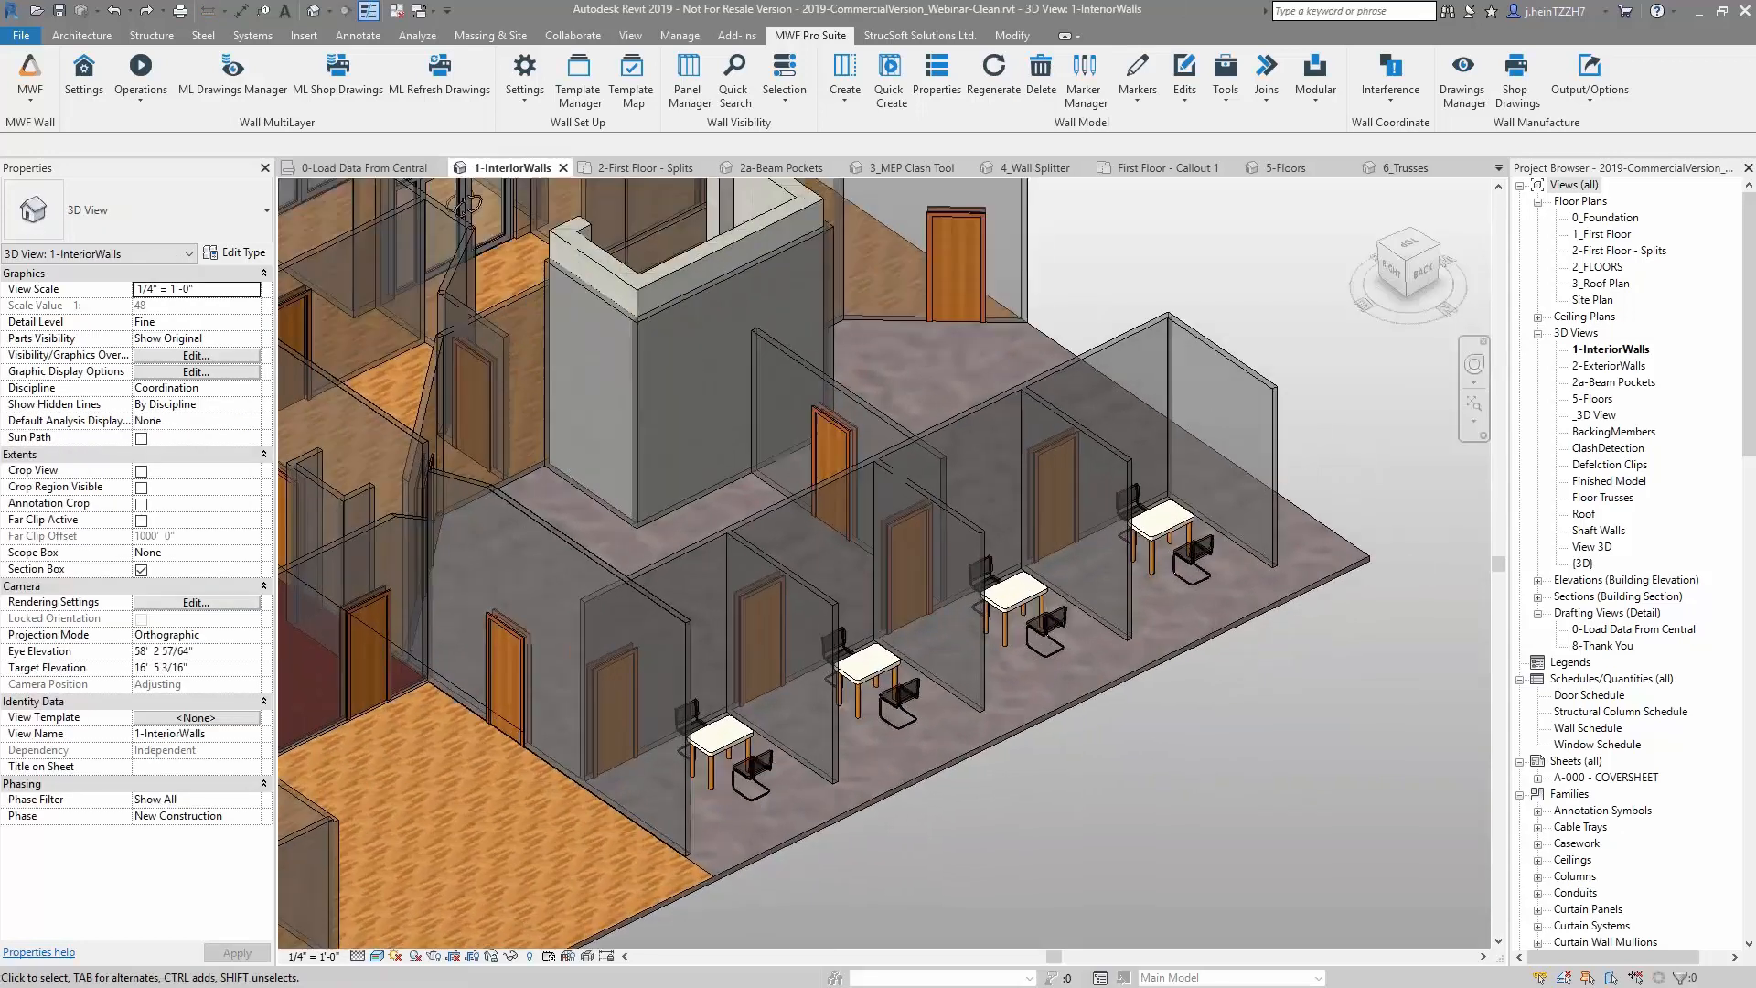
Inspect the break marker on the partition between the last two interview rooms in the 2-First Floor - Splits plan
click(655, 167)
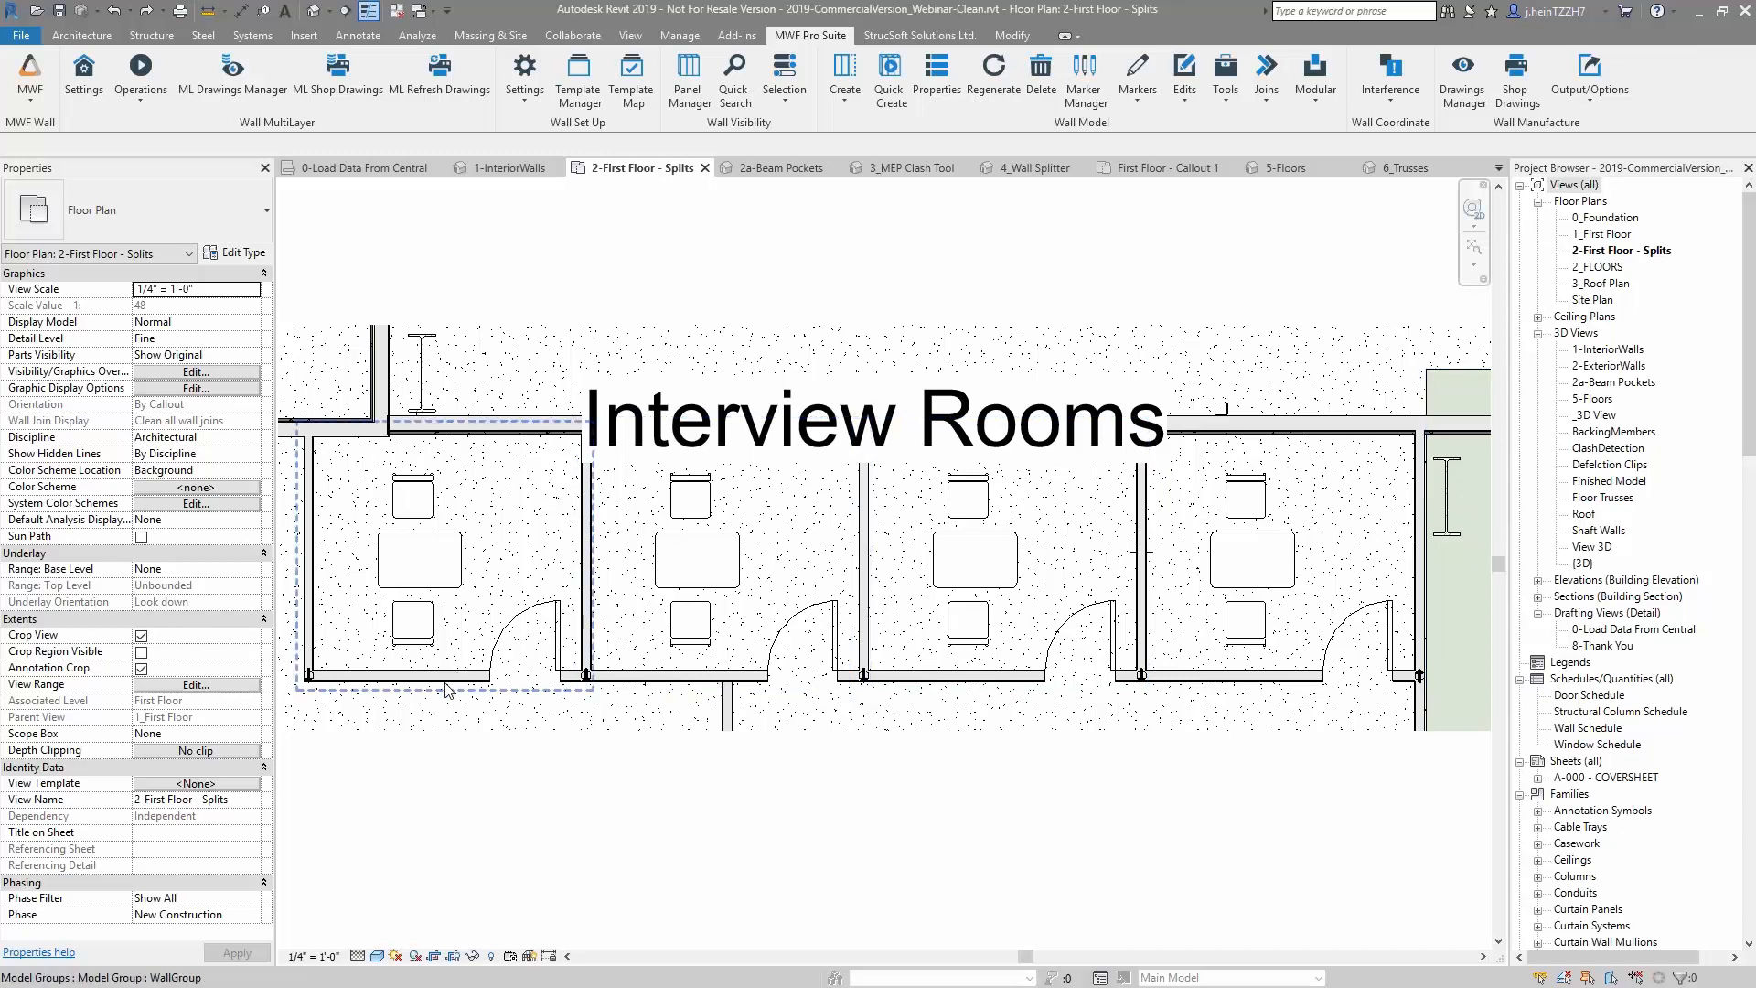
drag(1067, 519, 1196, 575)
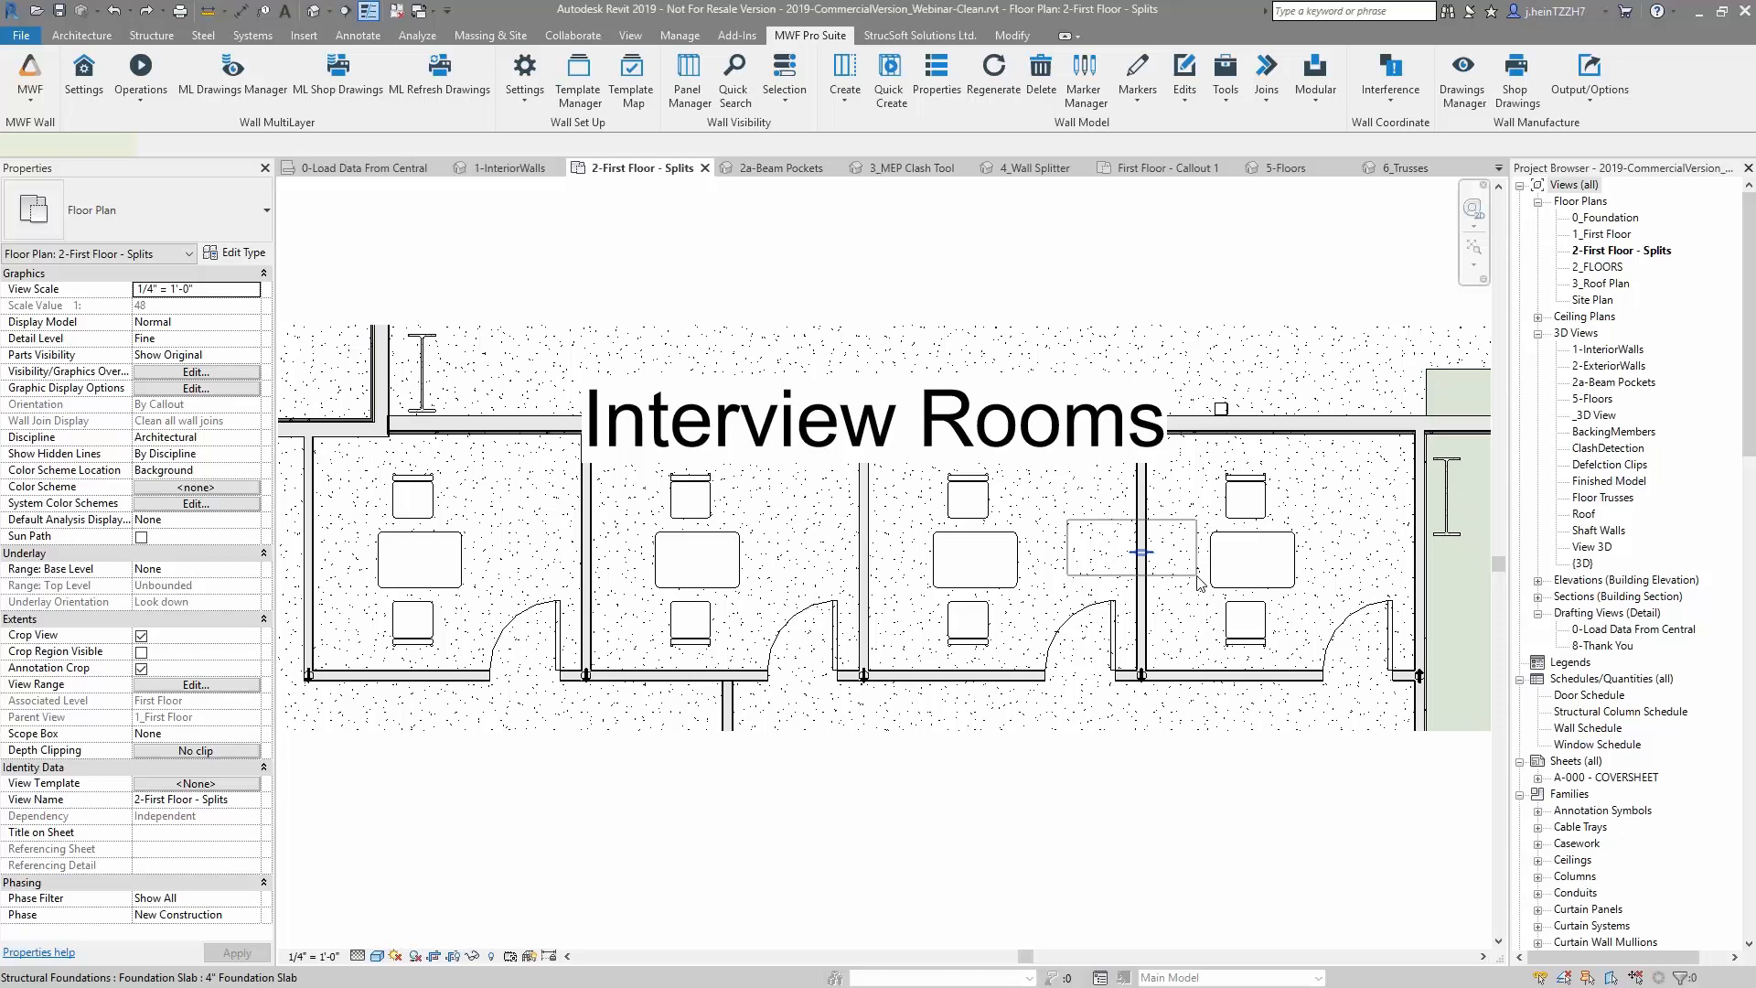
drag(1196, 574, 1196, 575)
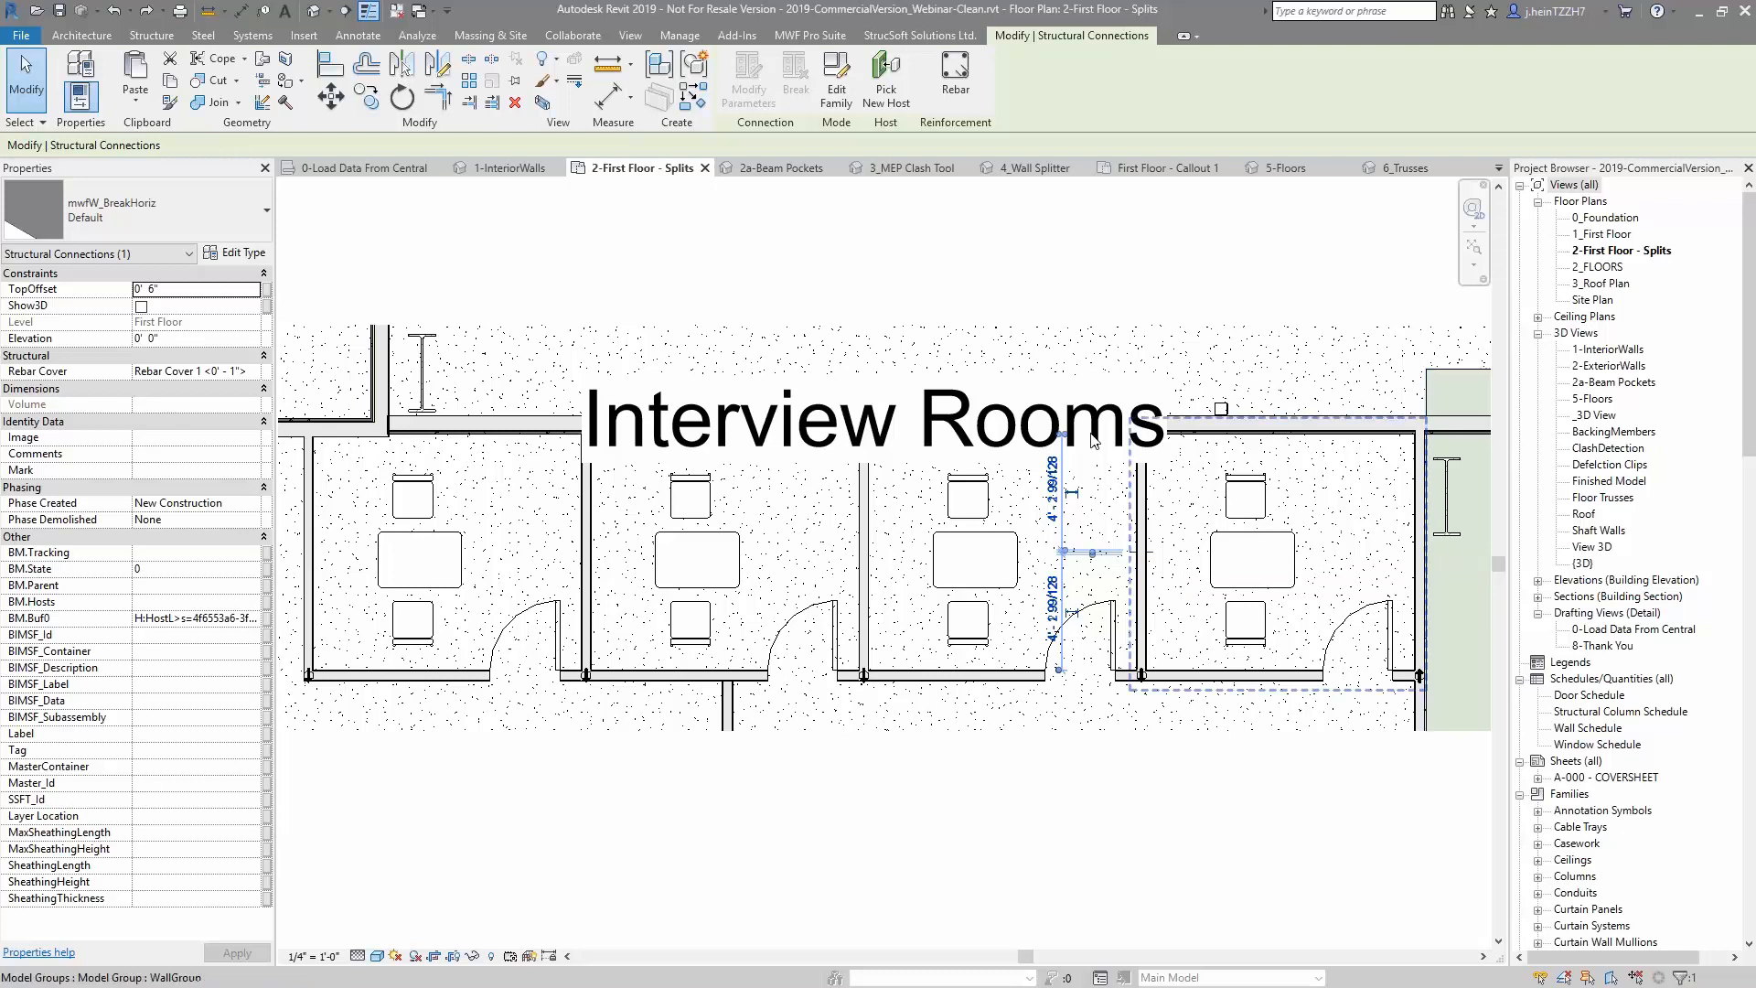
Quick-create wall framing for the nearest interview room's WallGroup in the 1-InteriorWalls view and check the panels in the splits plan
click(514, 174)
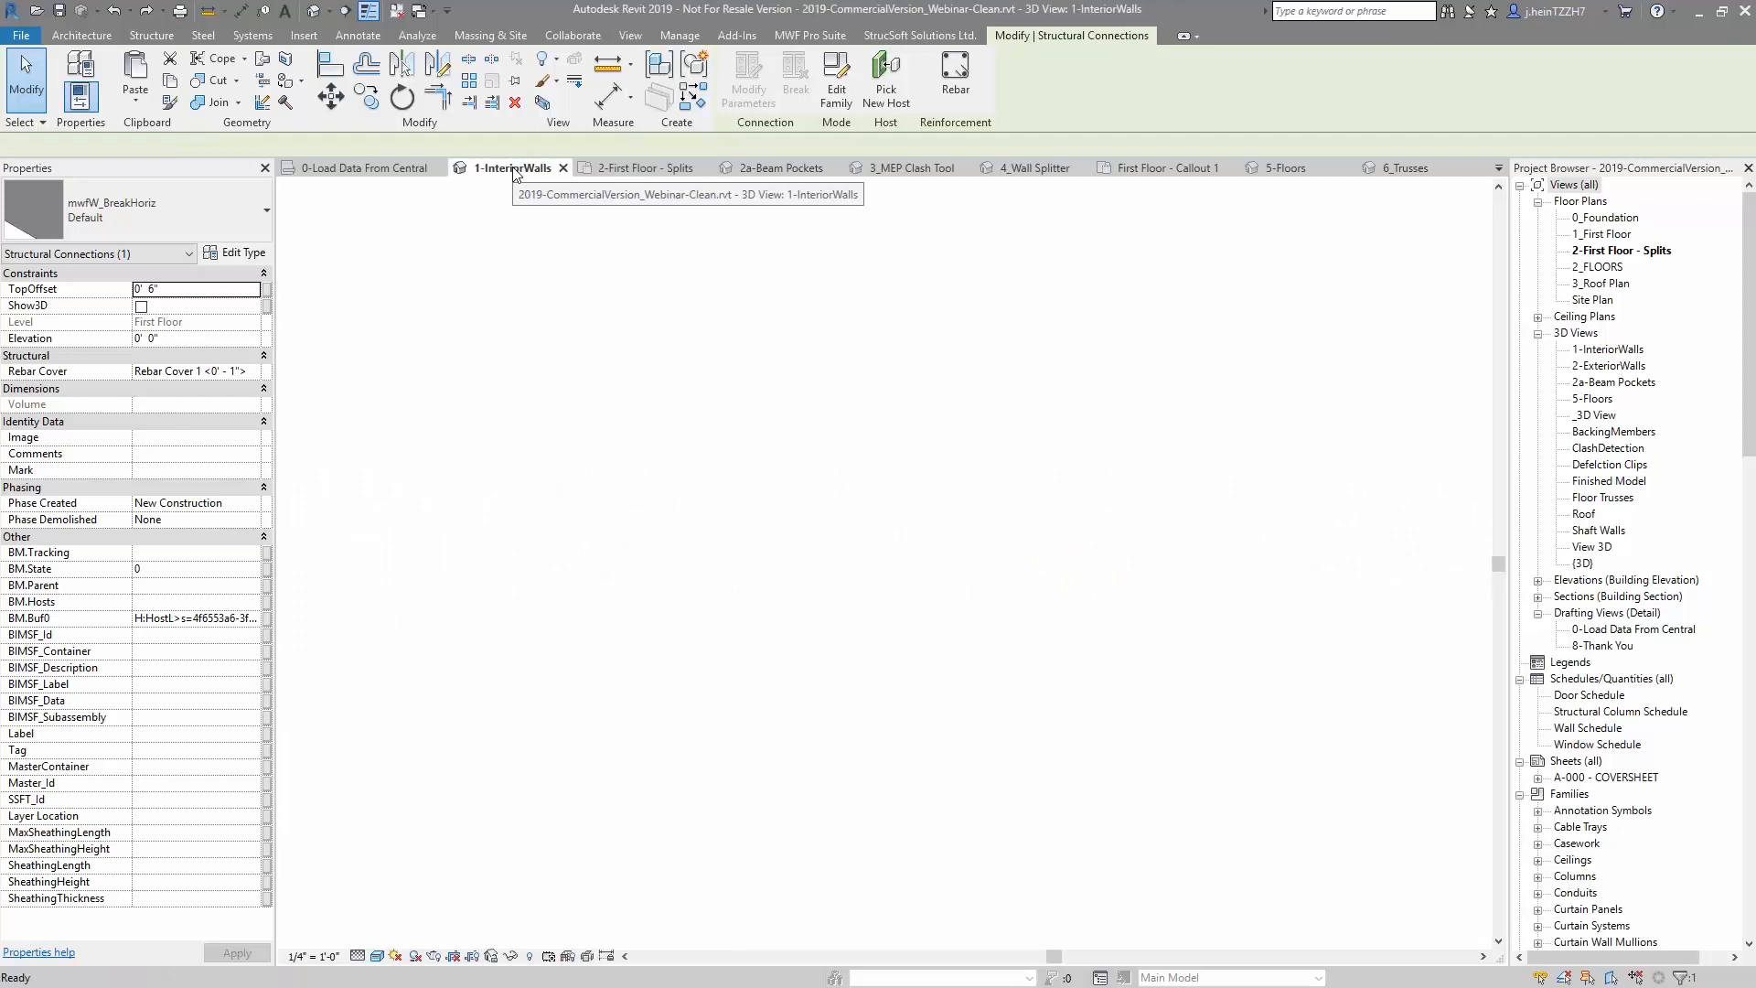
click(688, 569)
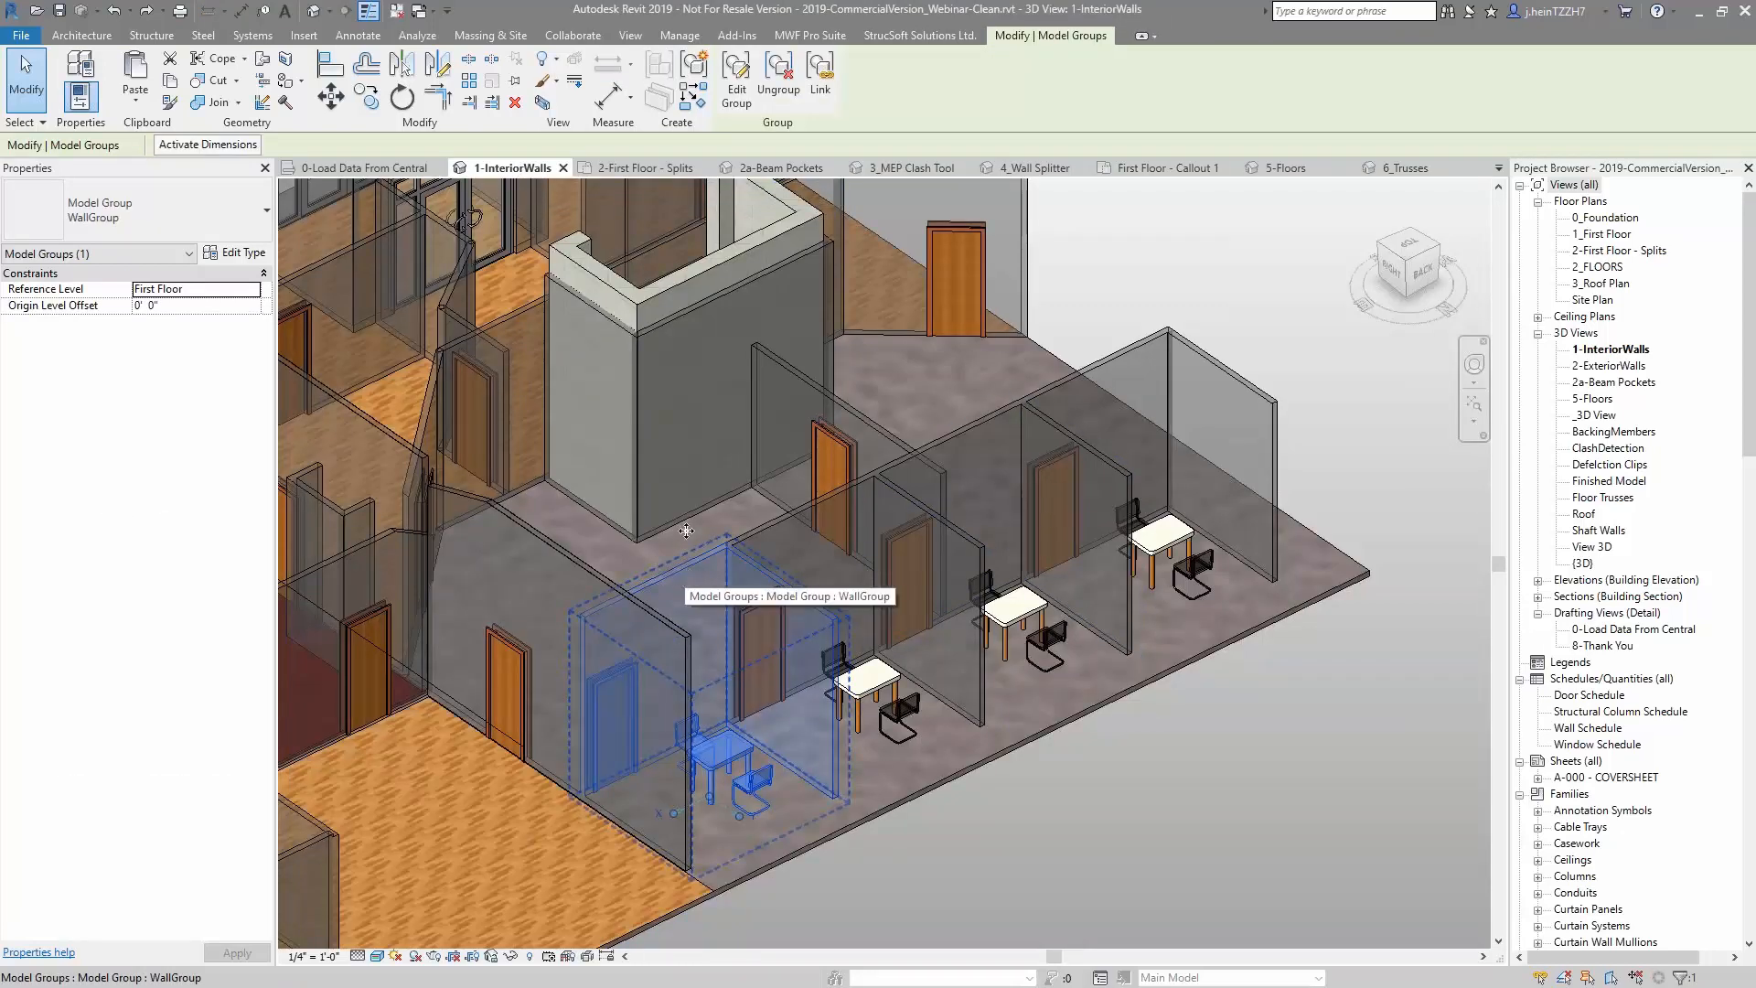
click(823, 37)
click(890, 78)
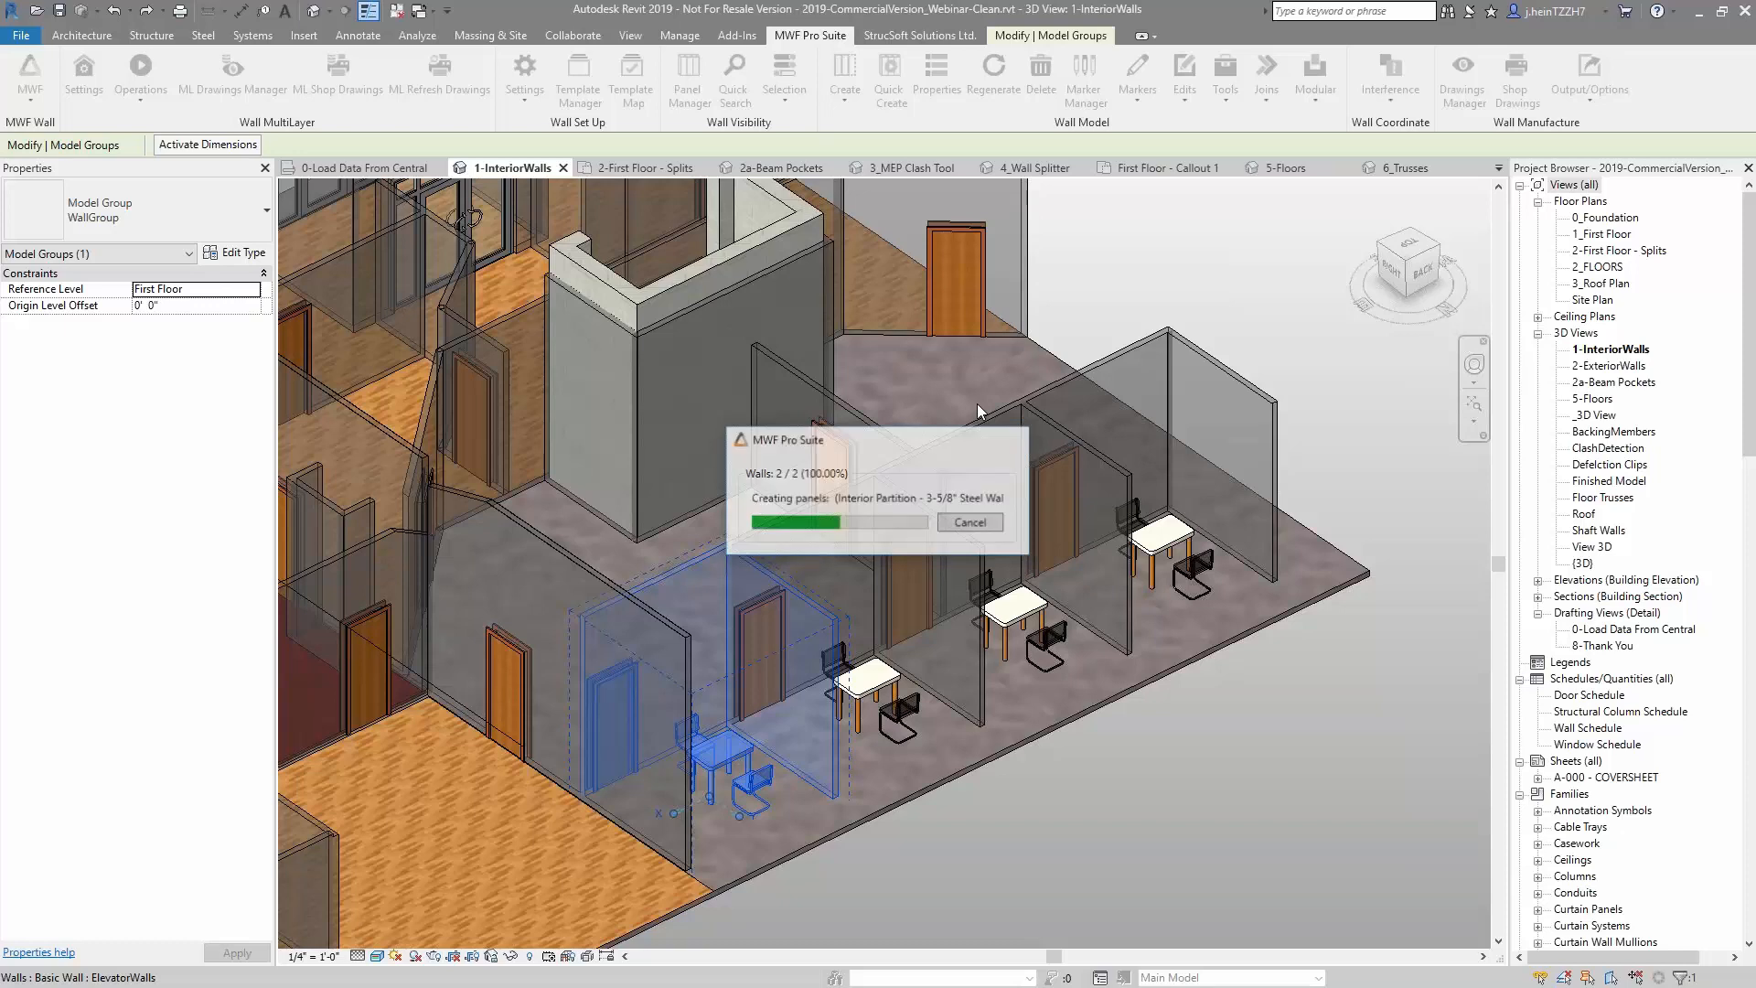
scroll(700, 788, up, 3)
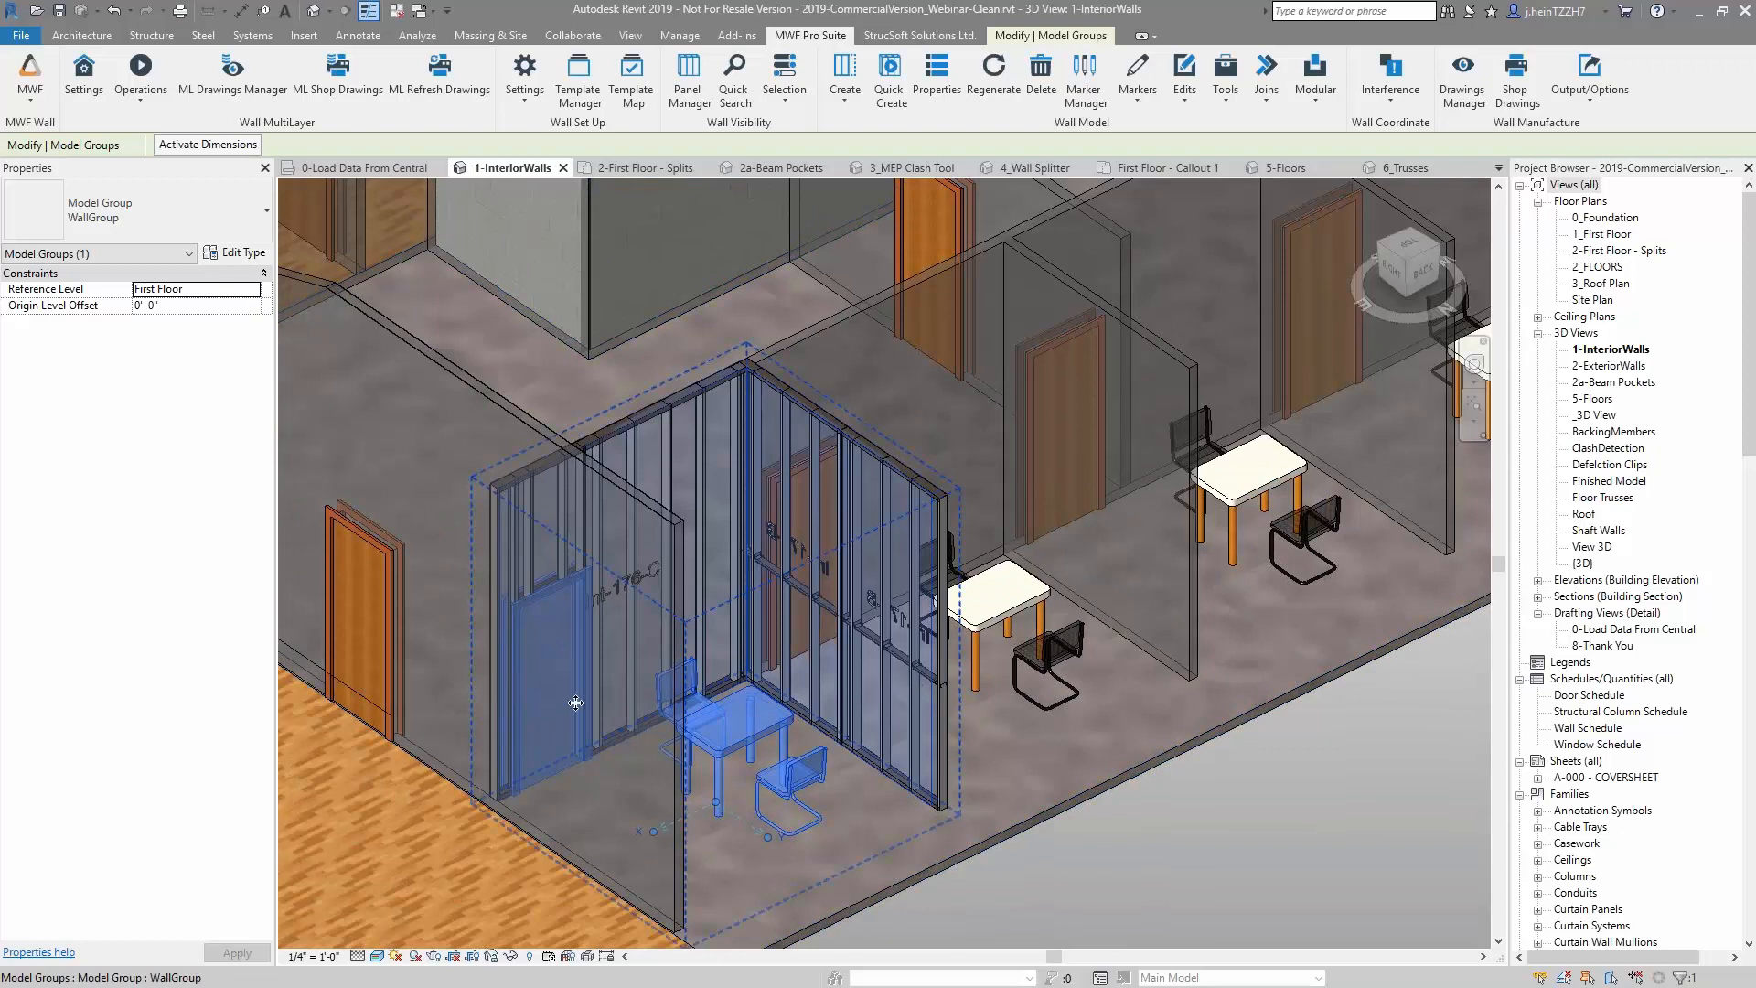
scroll(868, 692, down, 3)
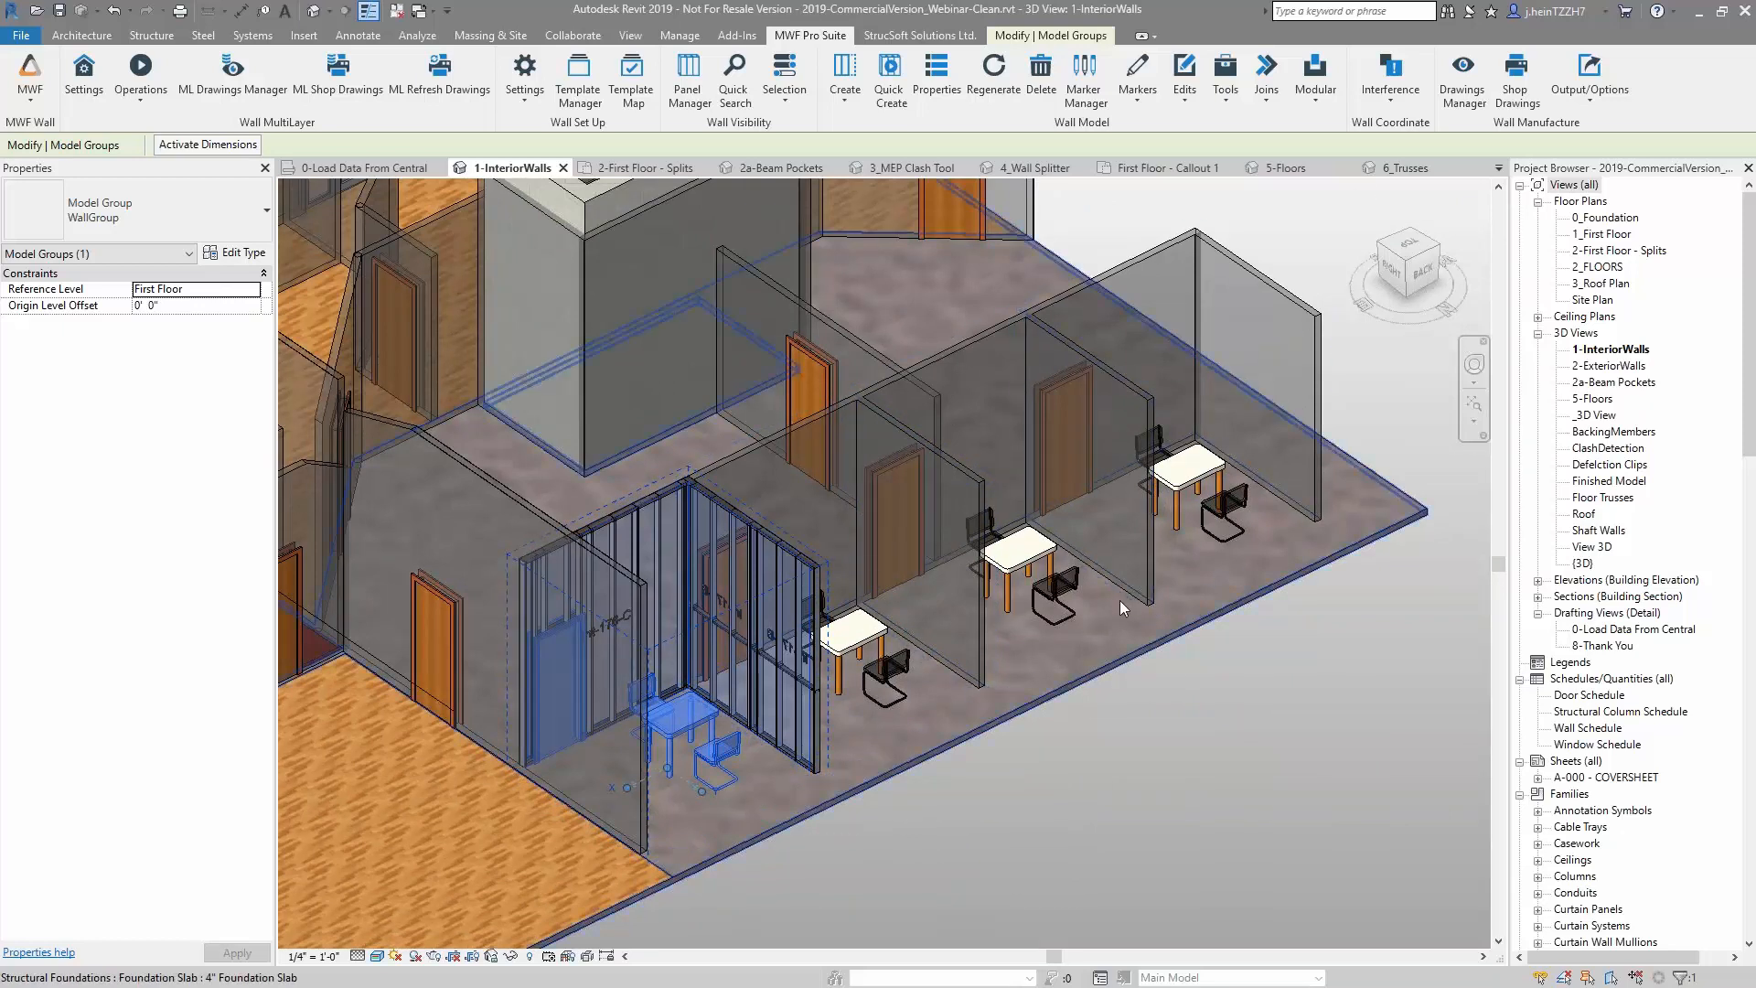
click(655, 167)
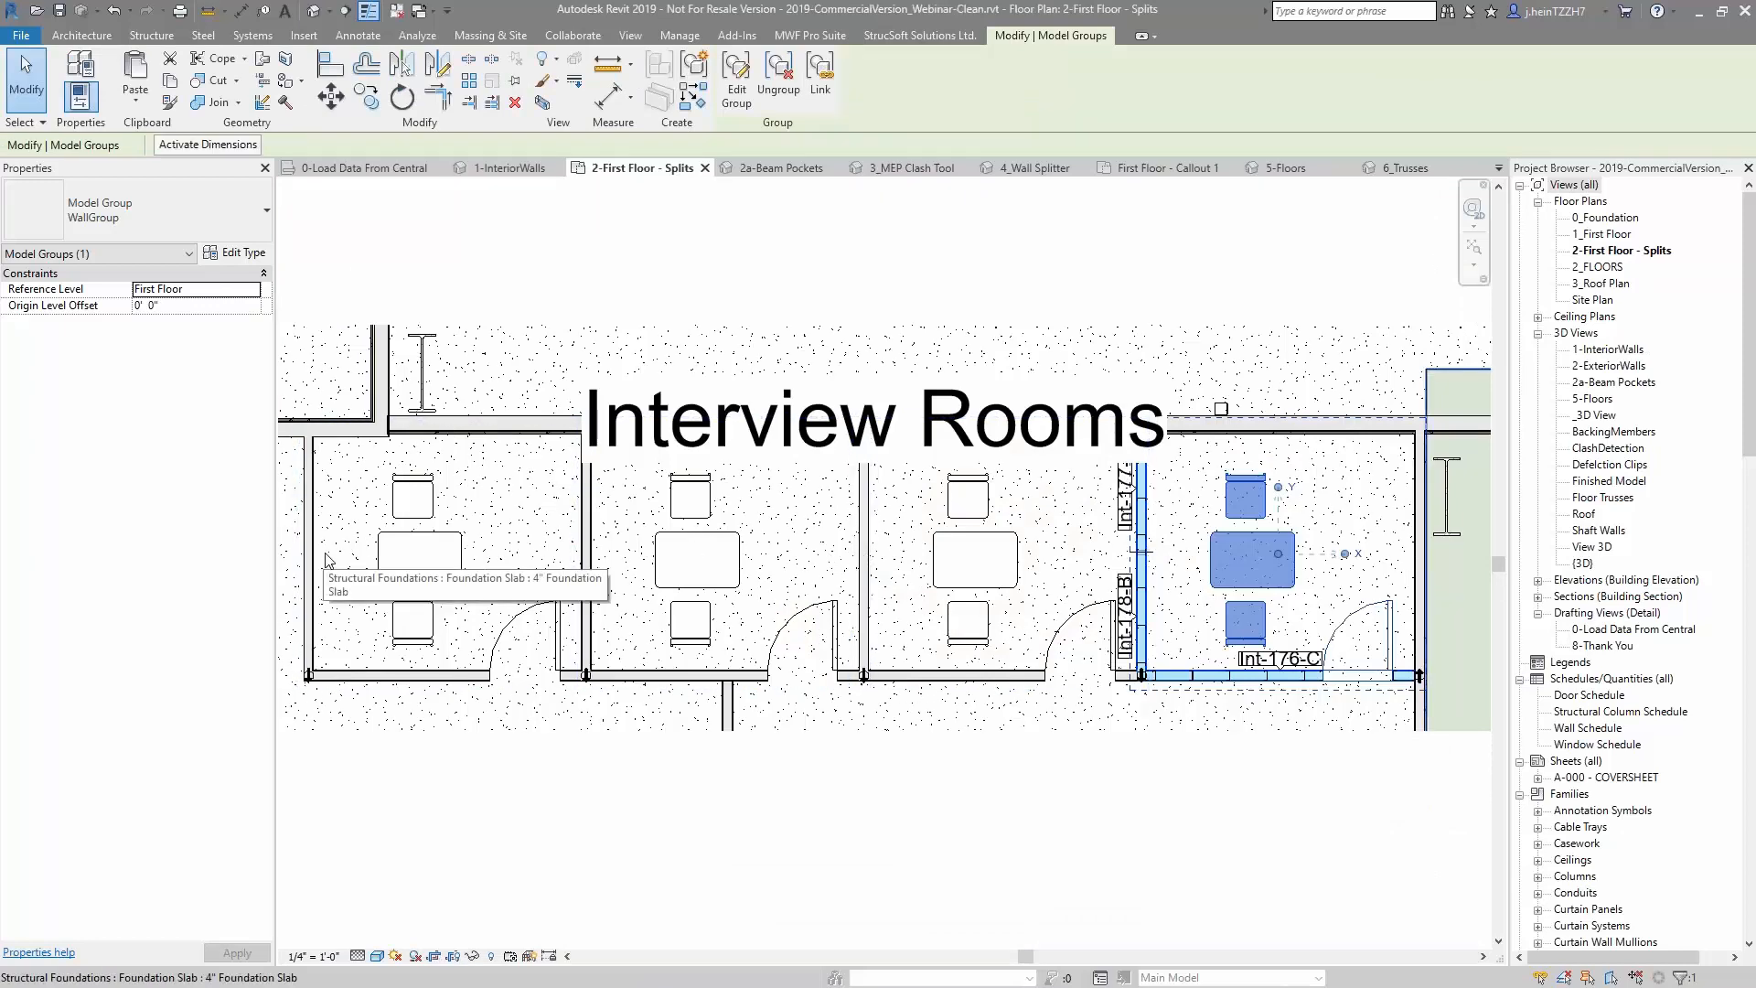
Copy the framed WallGroup's members to all identical groups and review the resulting panels in 3D and in the splits plan
click(517, 169)
click(809, 35)
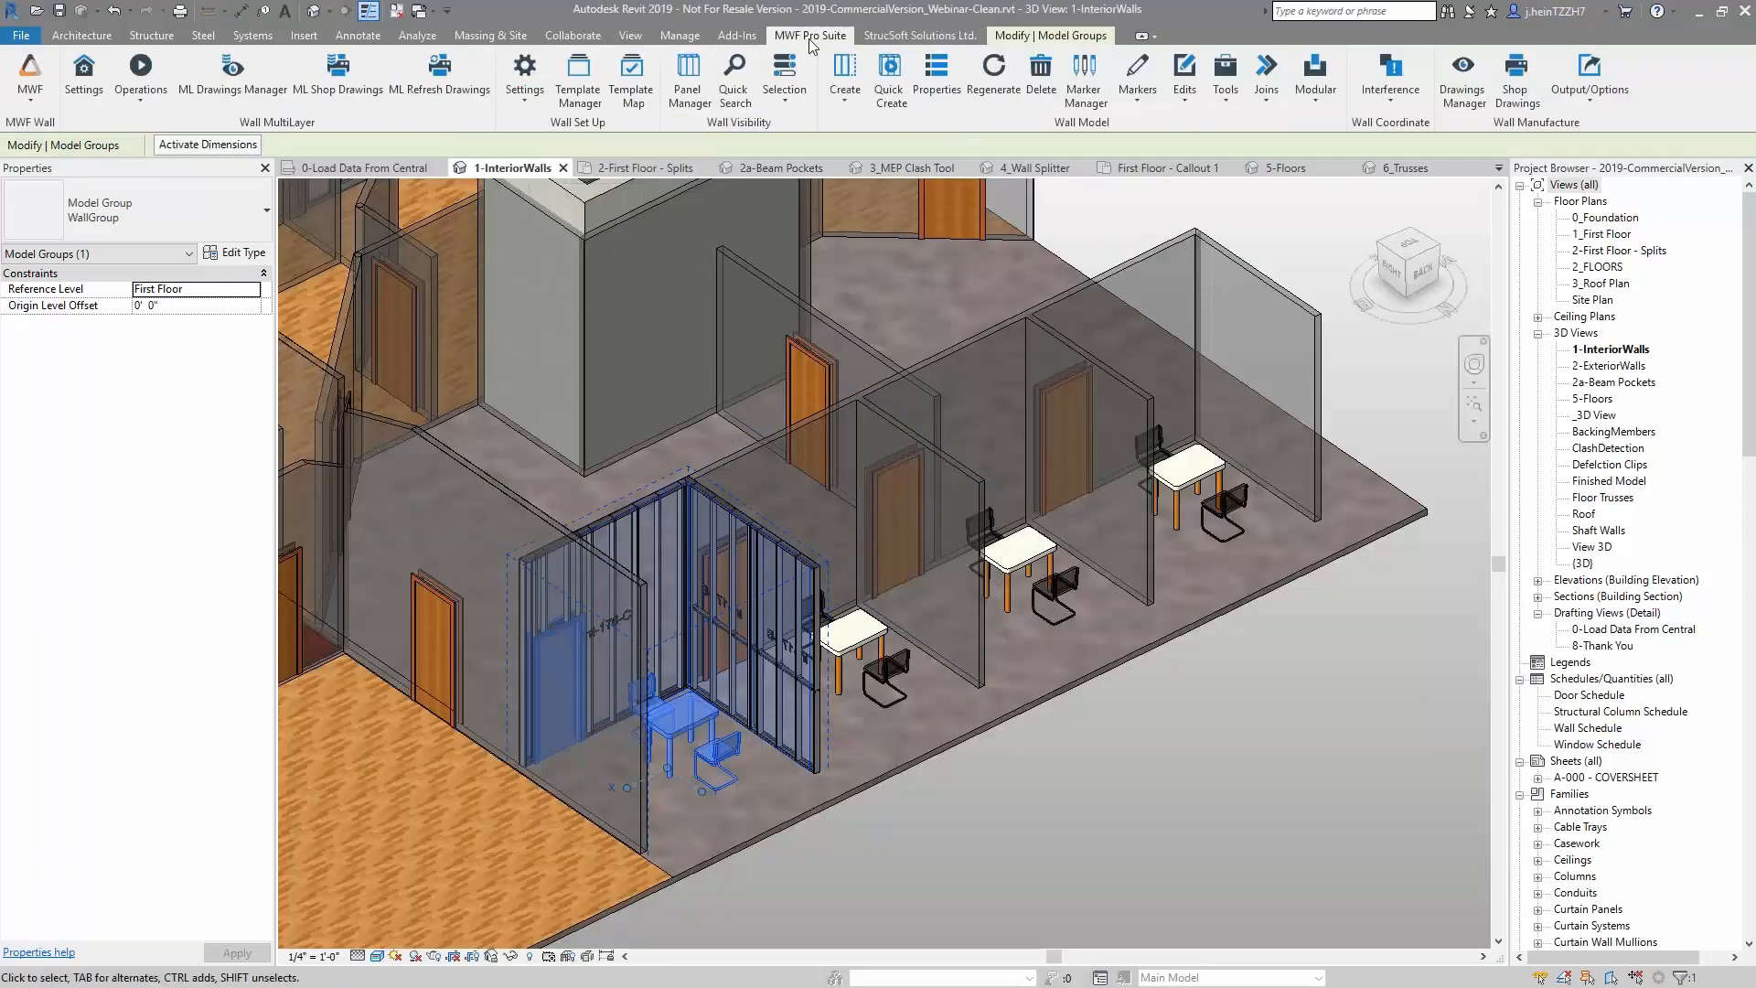
click(1316, 90)
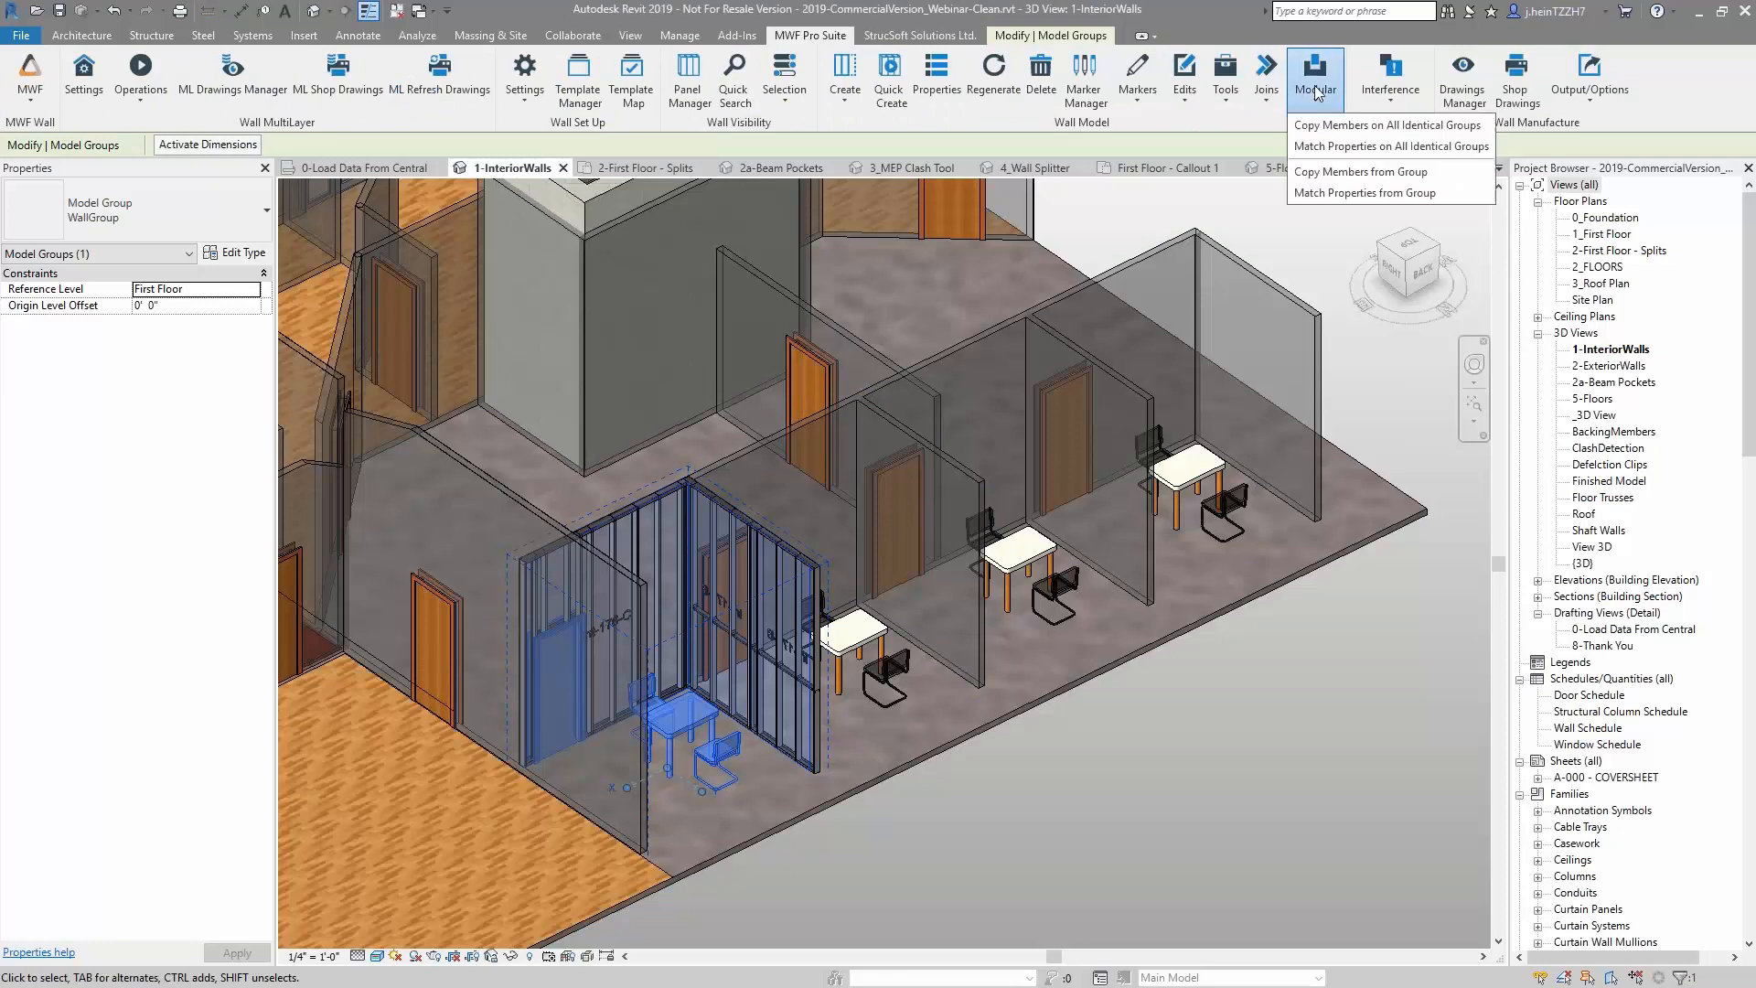
click(1330, 124)
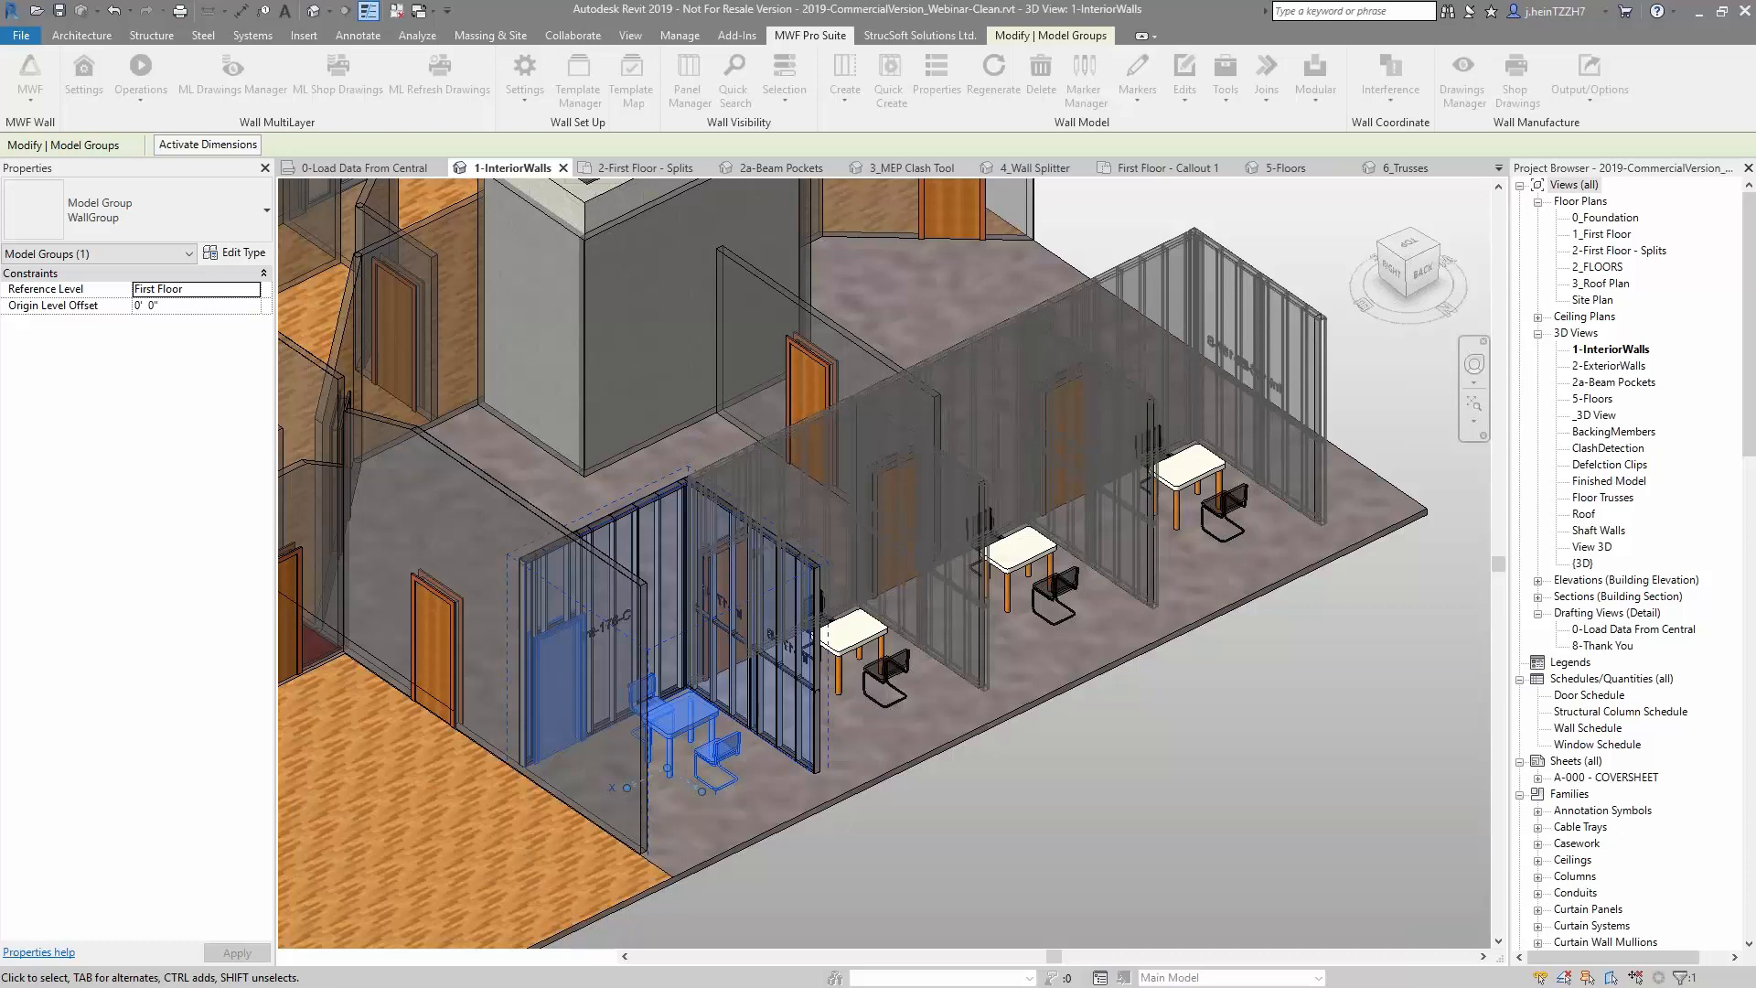
scroll(926, 552, up, 2)
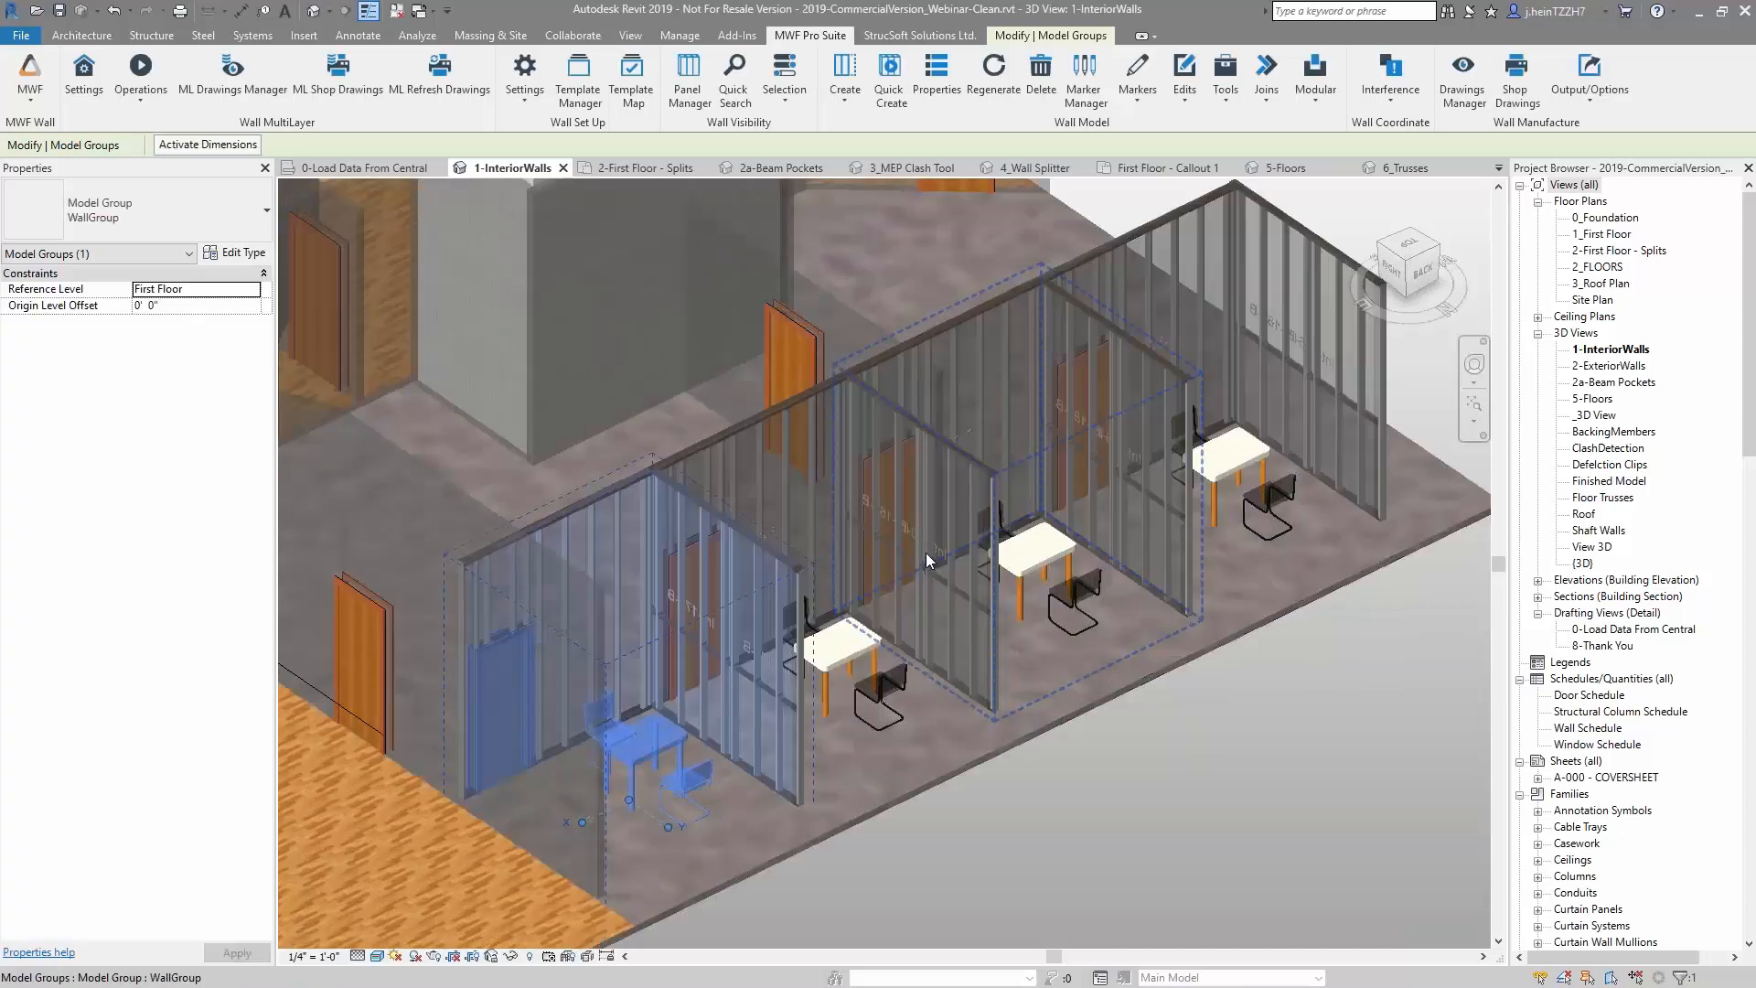
scroll(926, 553, up, 3)
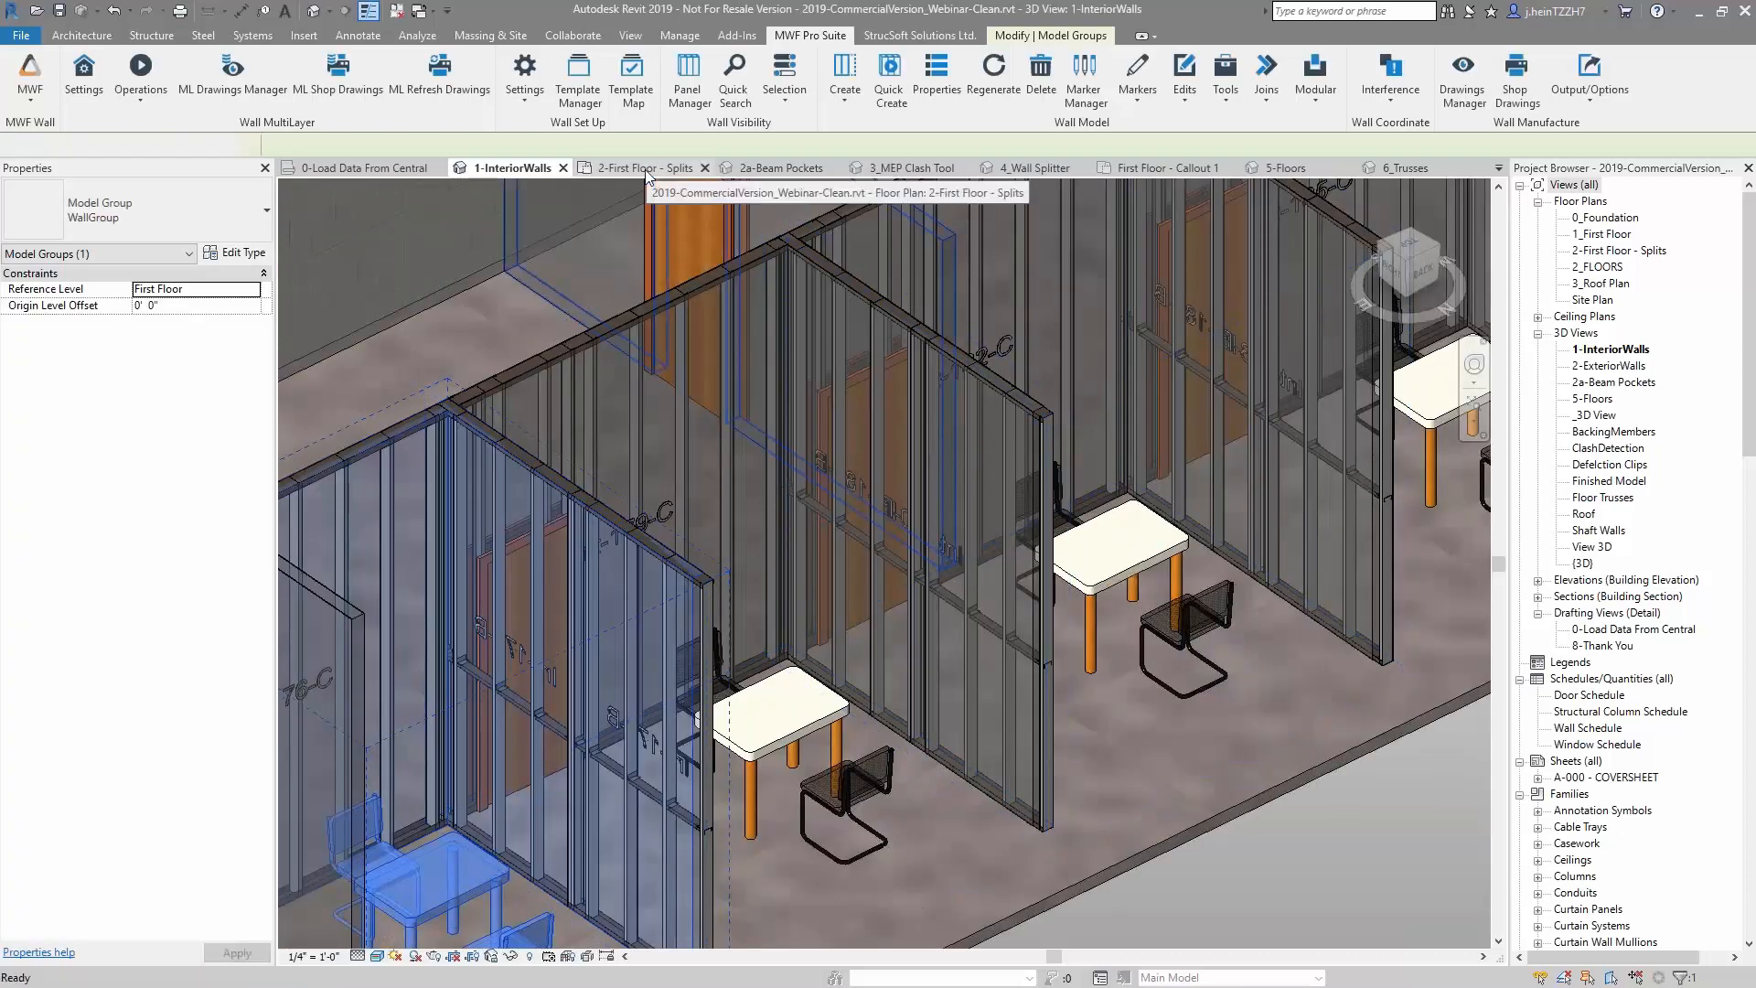
click(647, 170)
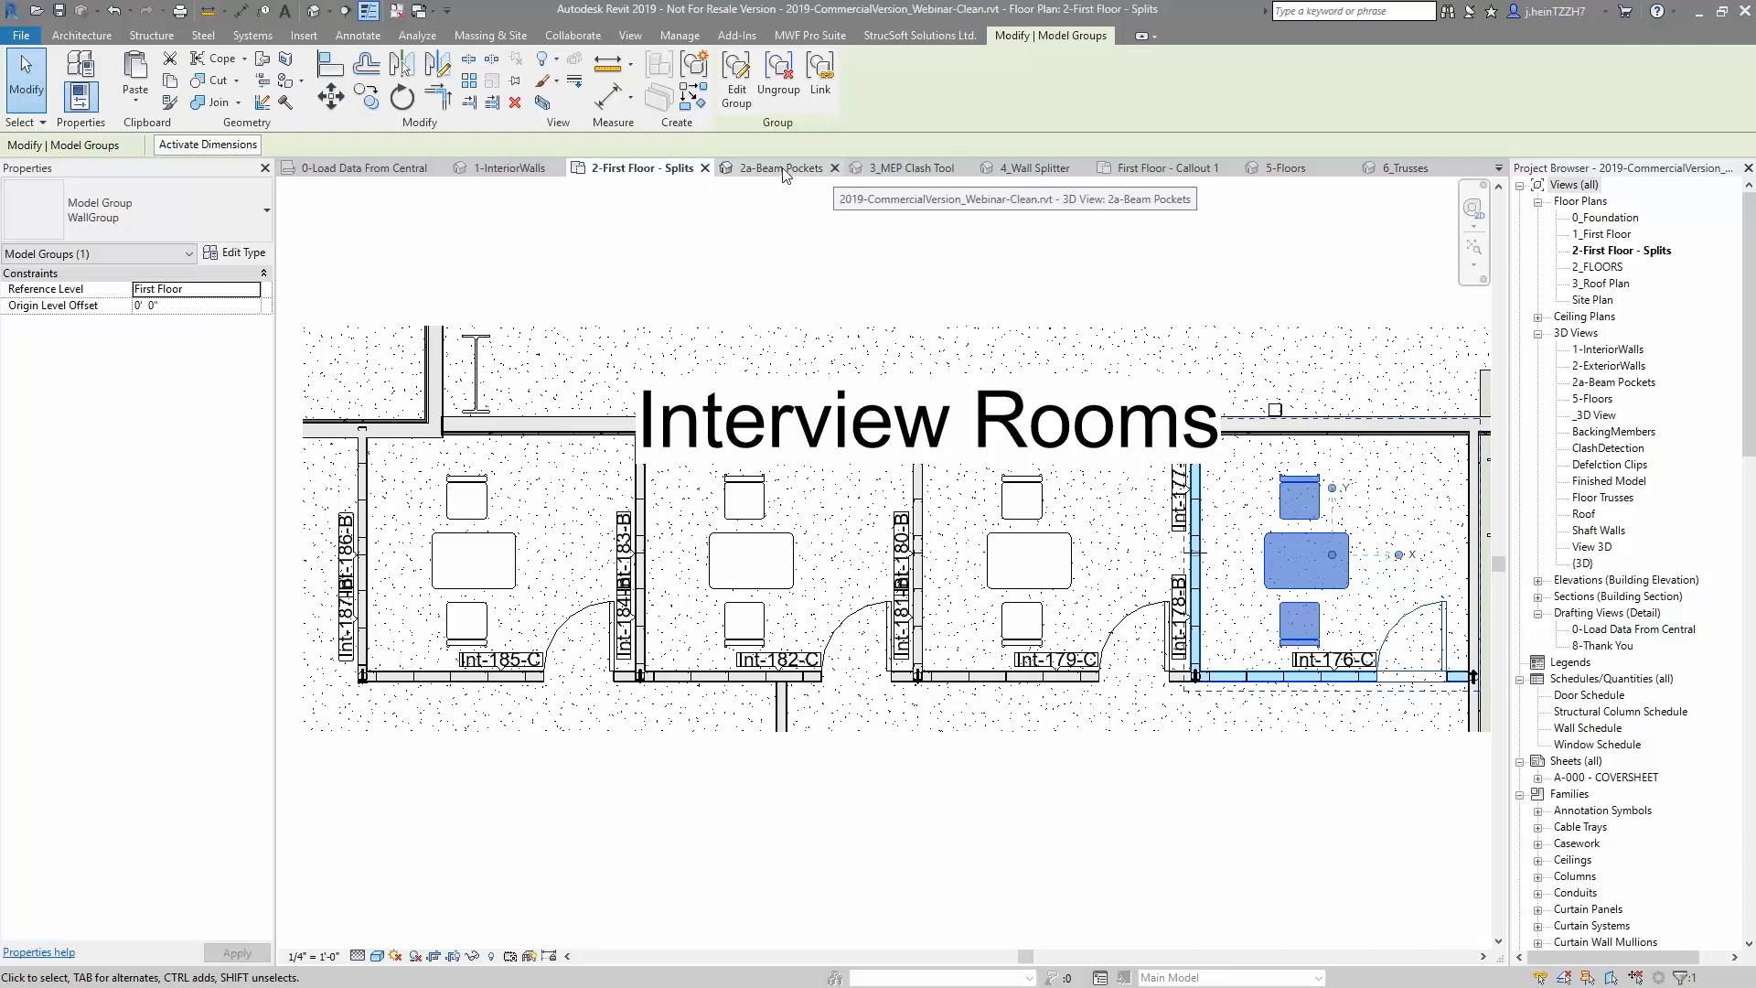
Quick-create framing for the Shaft Wall - 4" Steel Wall facing the interview rooms in the 1-InteriorWalls view
click(490, 167)
scroll(784, 541, down, 3)
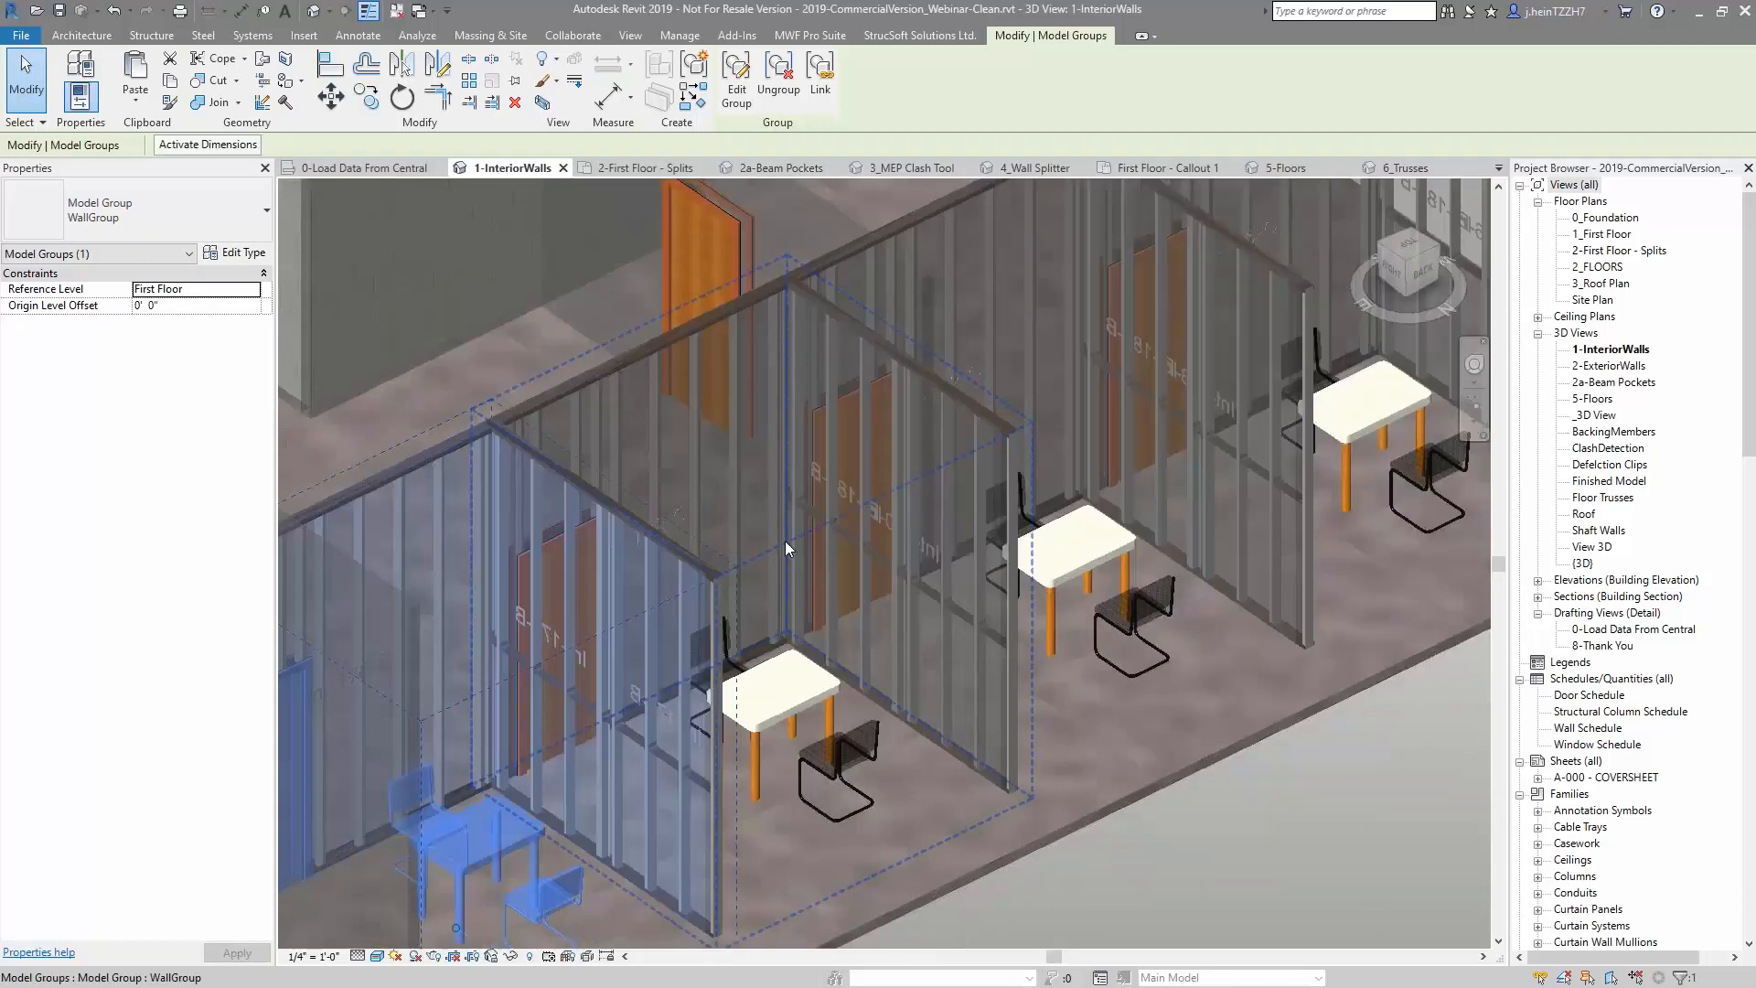
middle_drag(805, 526, 836, 625)
scroll(837, 626, up, 4)
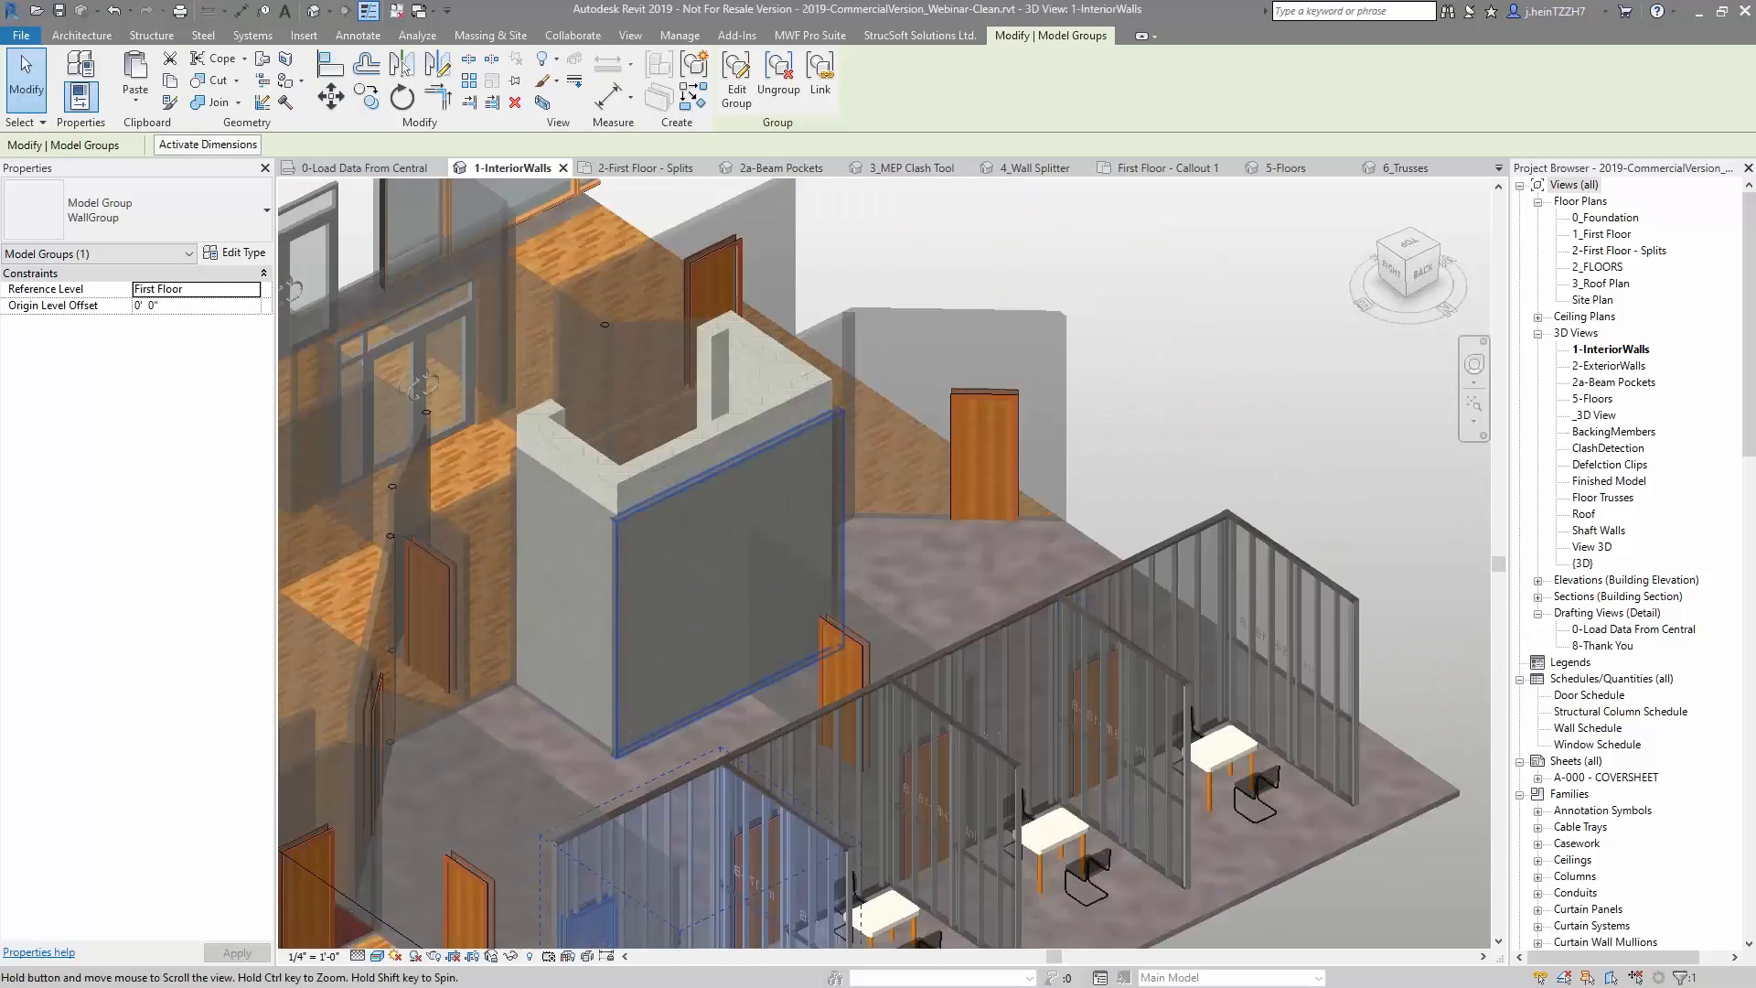
click(722, 473)
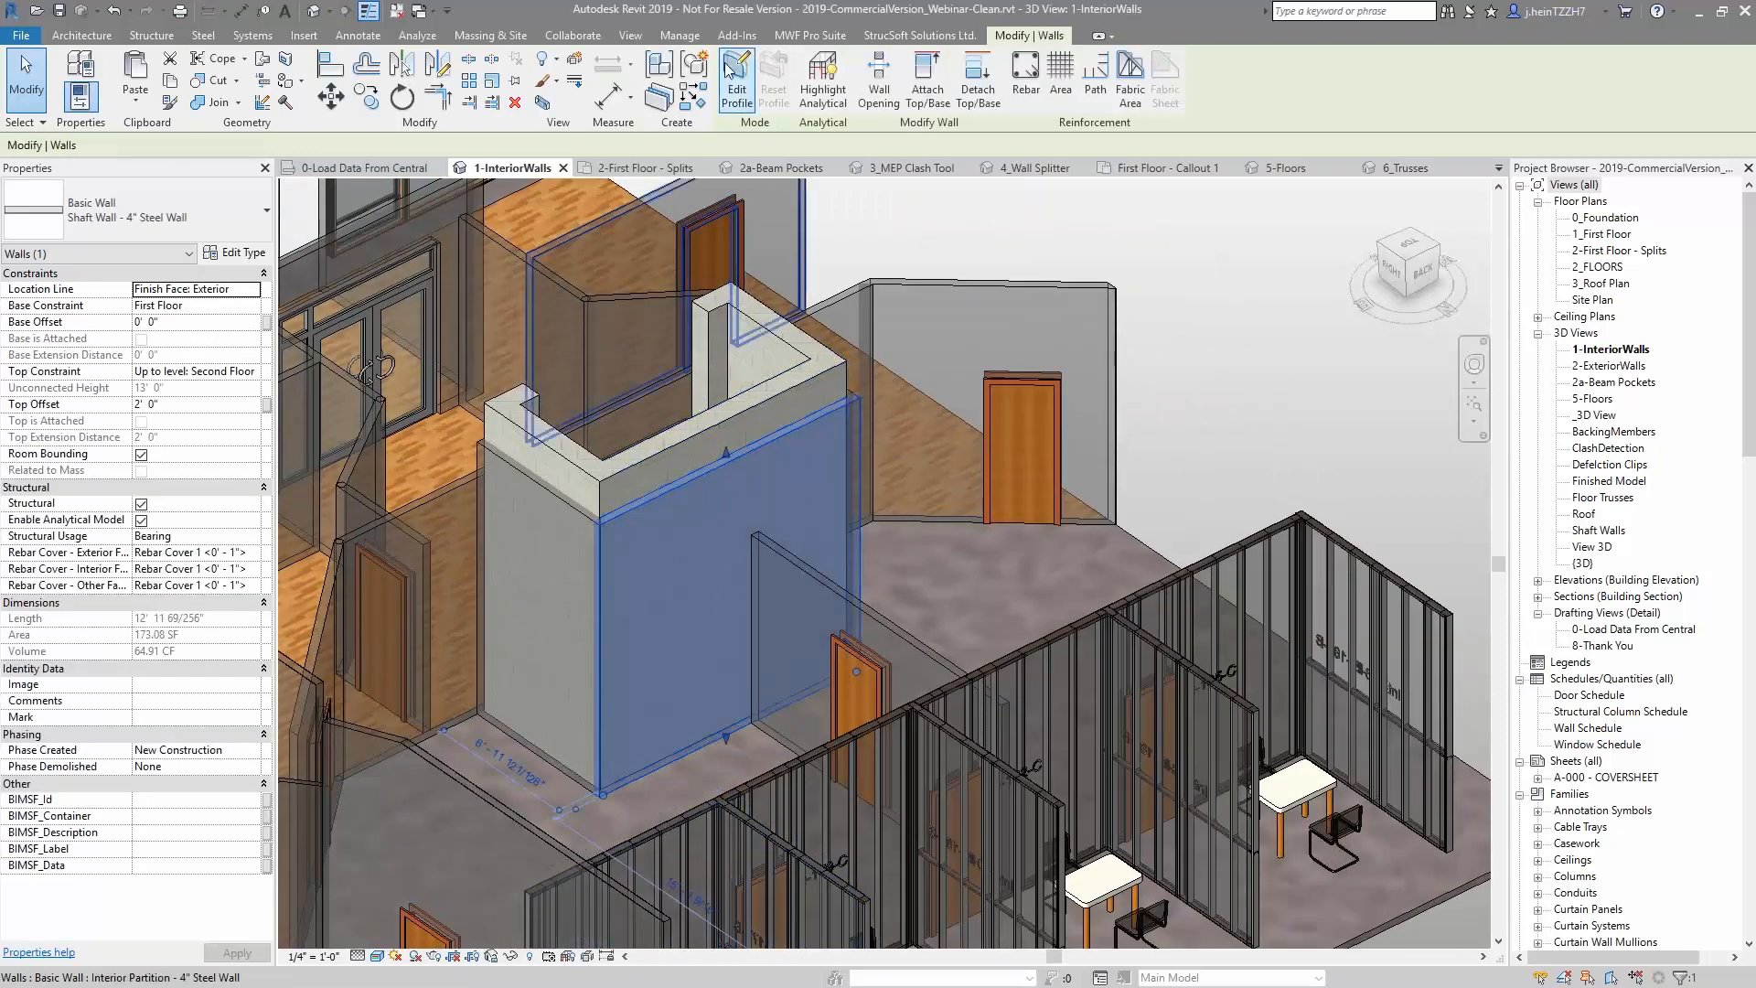
click(832, 38)
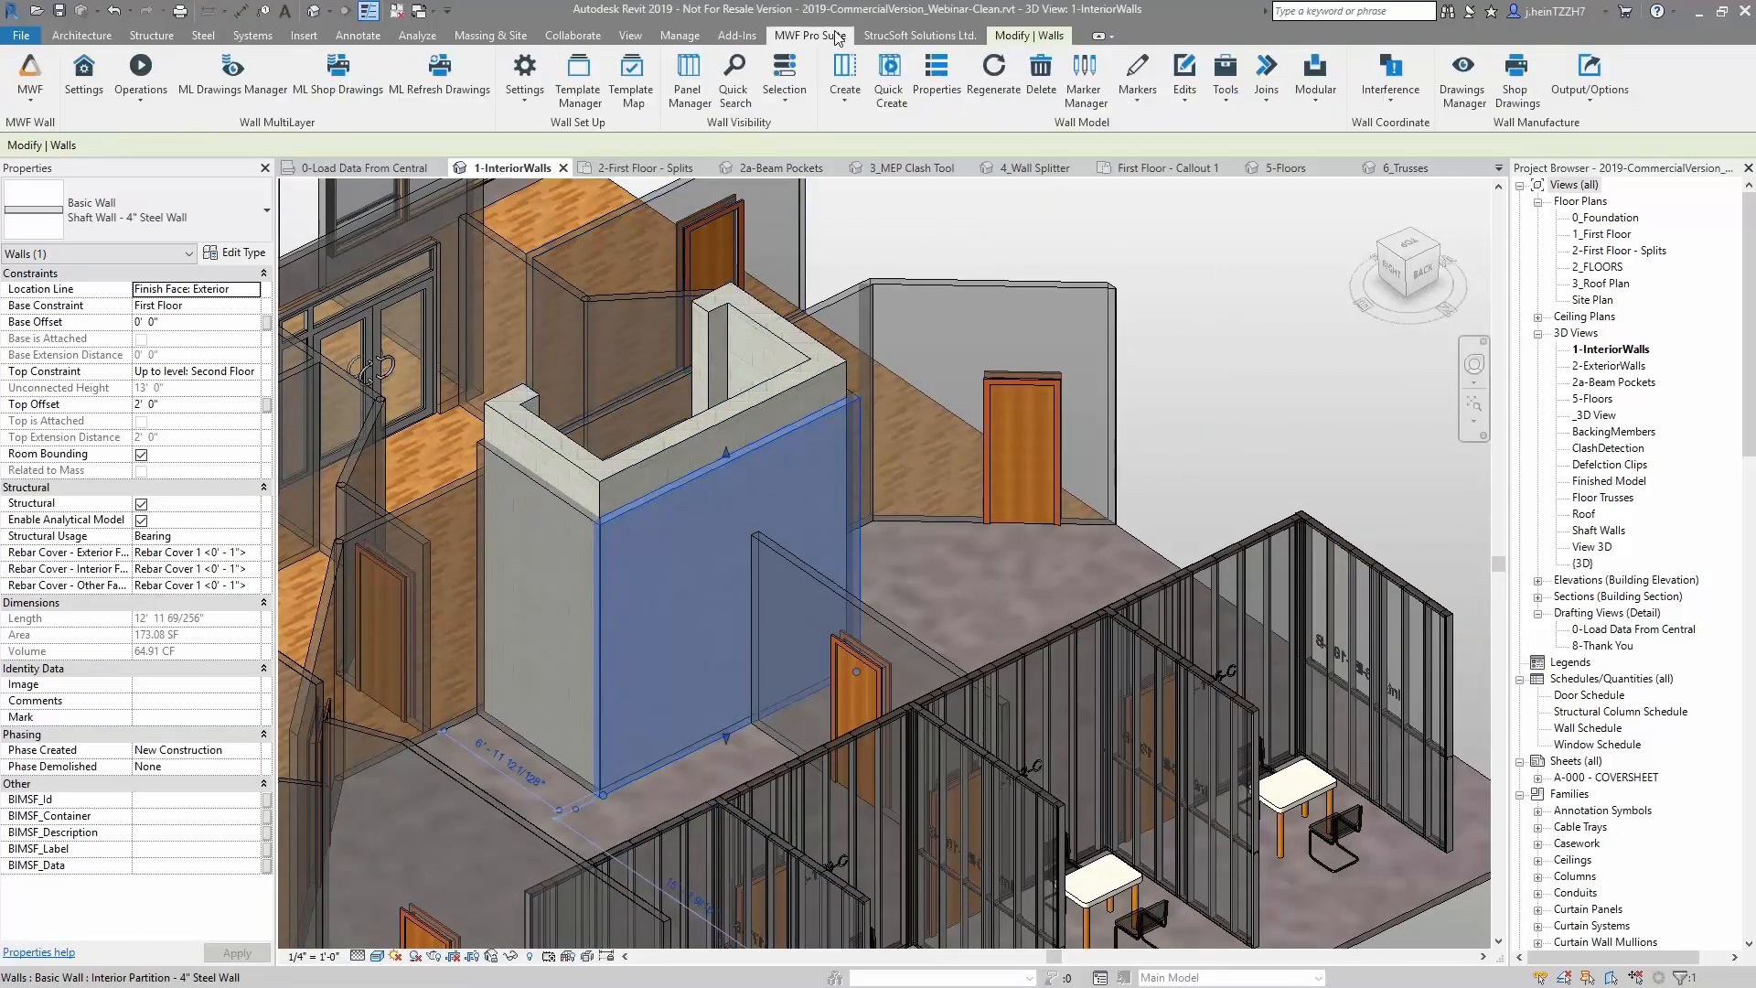
click(896, 75)
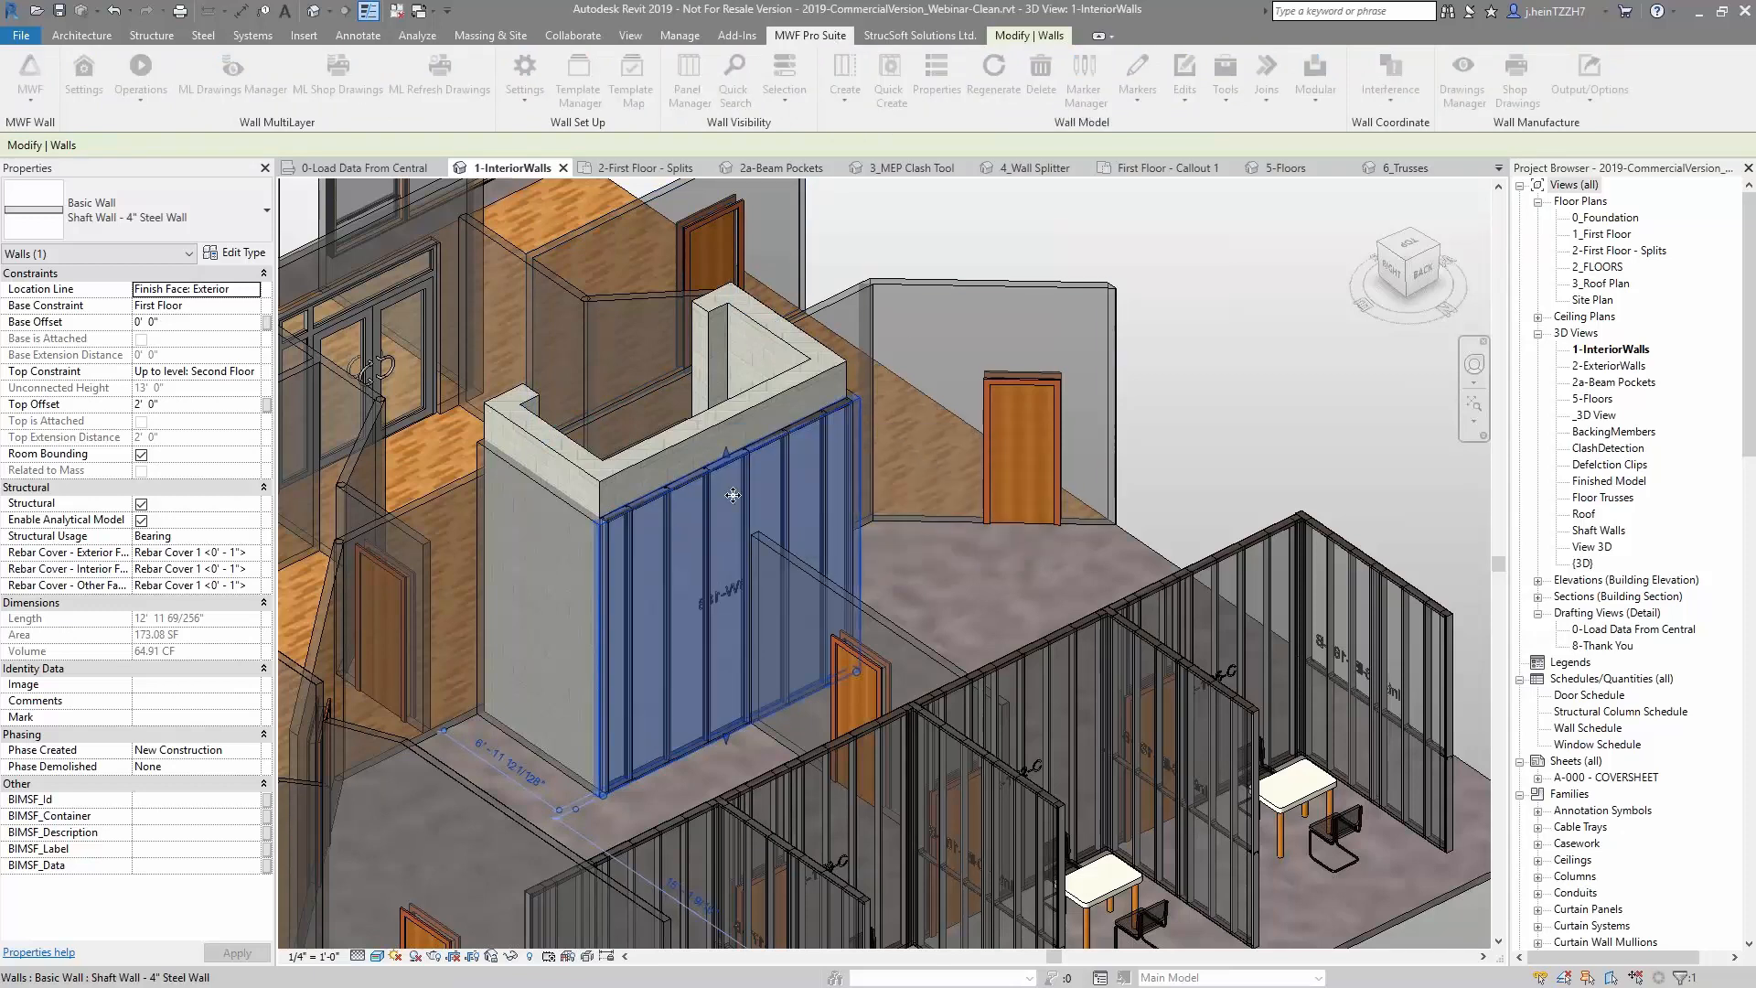
Open the X-brace settings in the bracing properties of the framed shaft wall panel
click(726, 593)
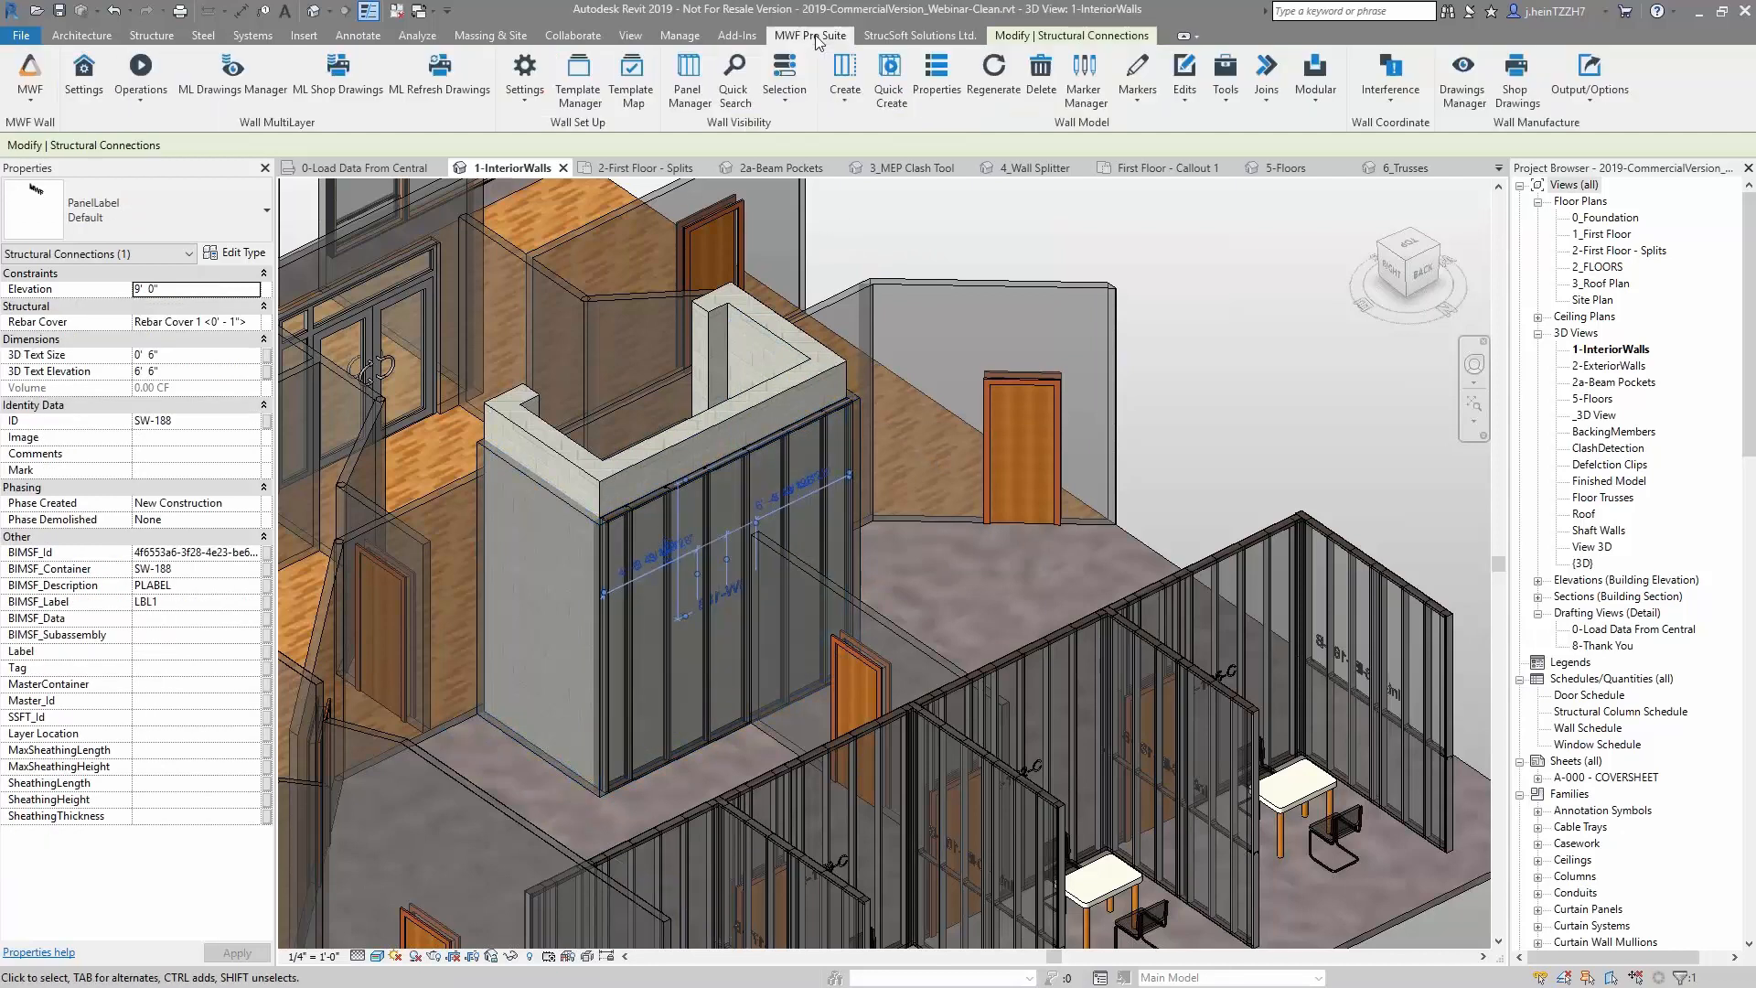
click(935, 79)
click(903, 178)
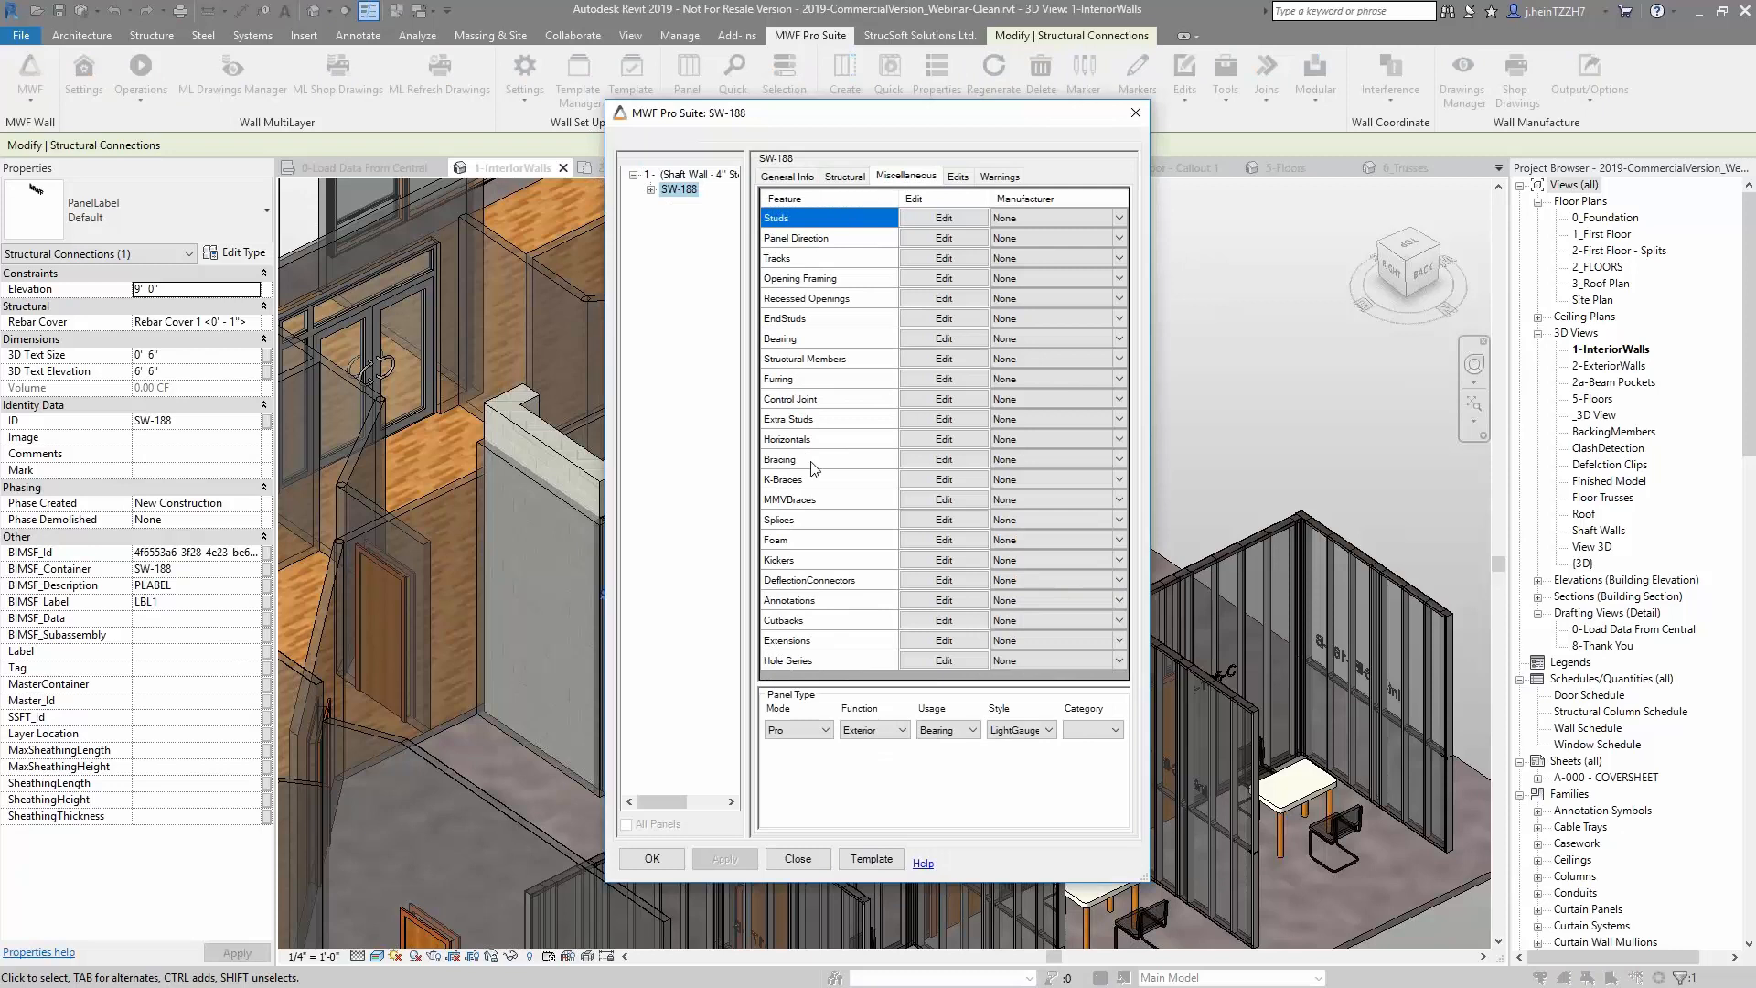
click(808, 463)
click(912, 457)
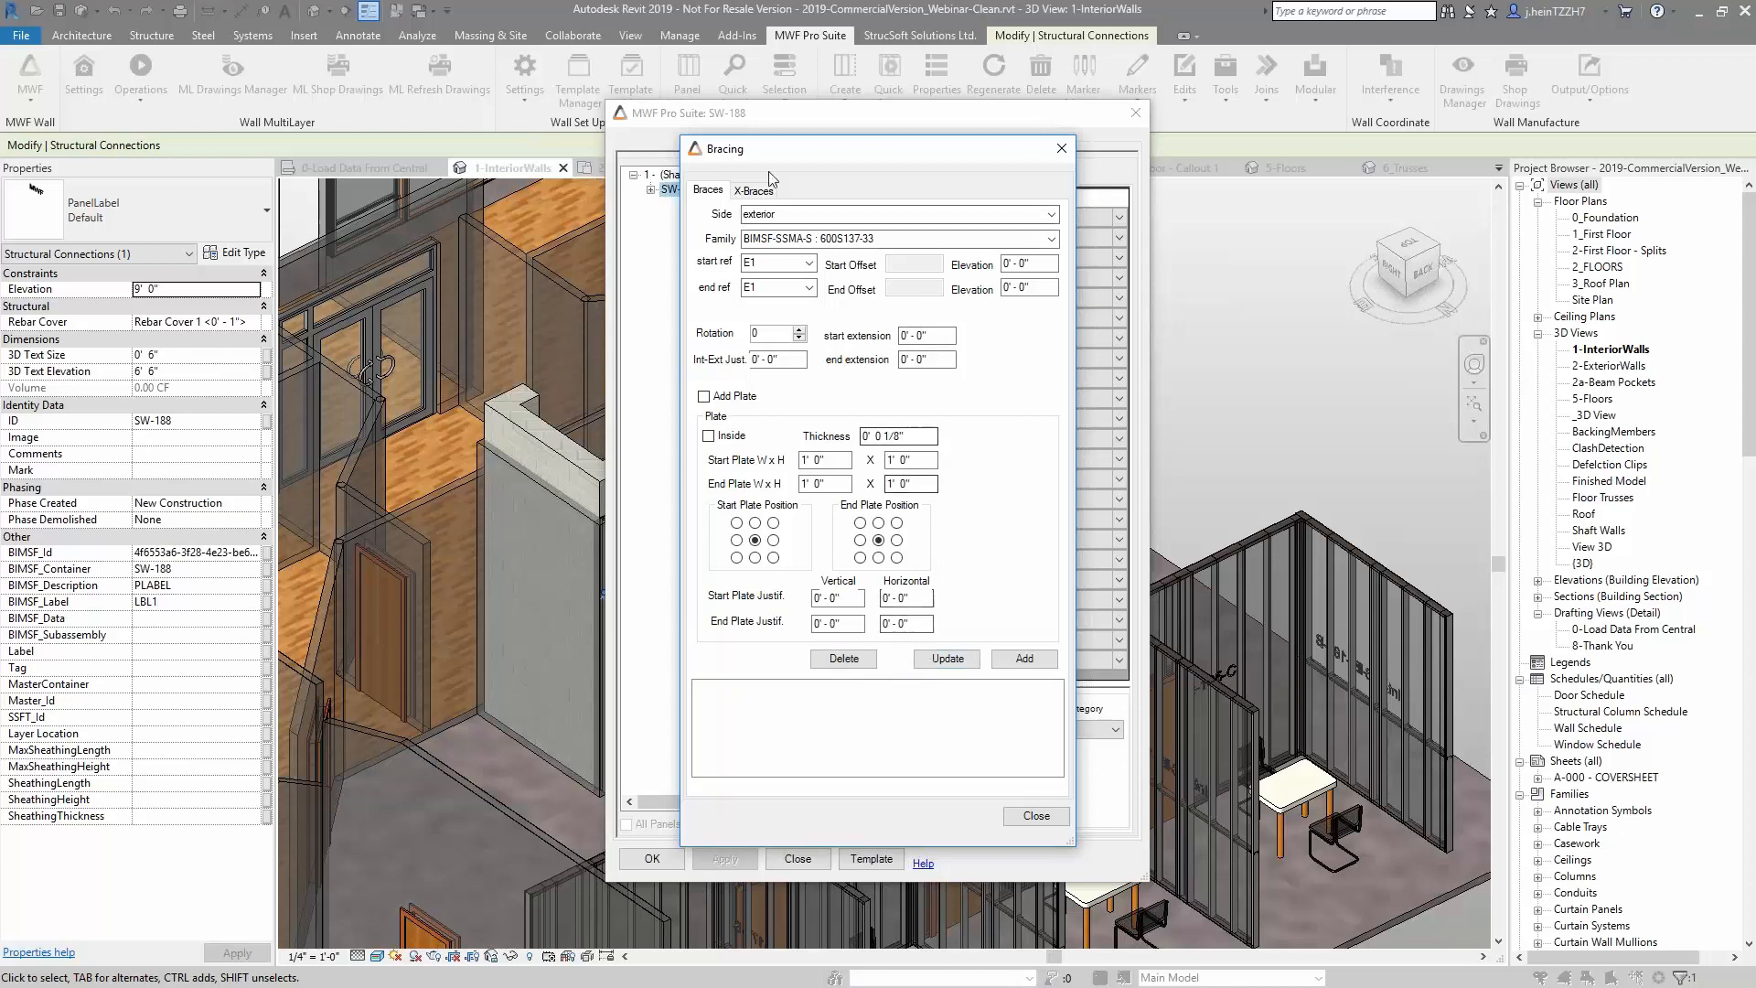
click(754, 190)
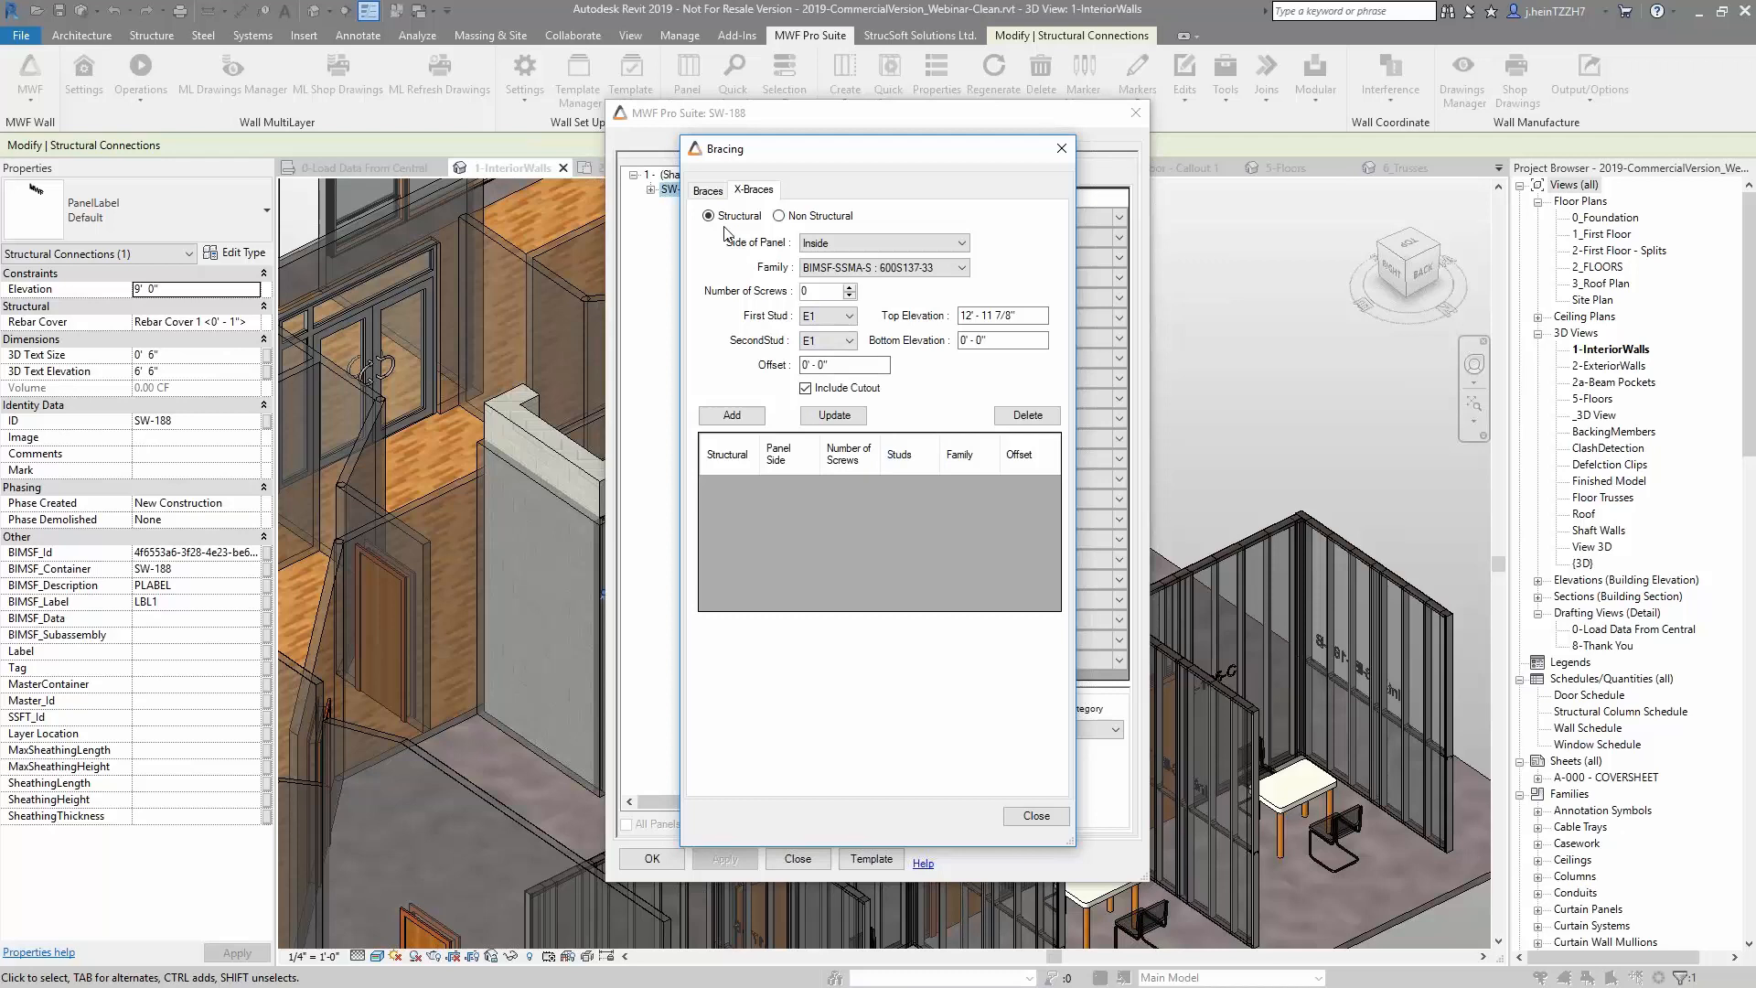
Add a structural X-brace on the panel's outside using BIMSF-FlatStrap : FB0.125x6 from stud E1 to E2, excluding the cutout, and apply it
click(870, 243)
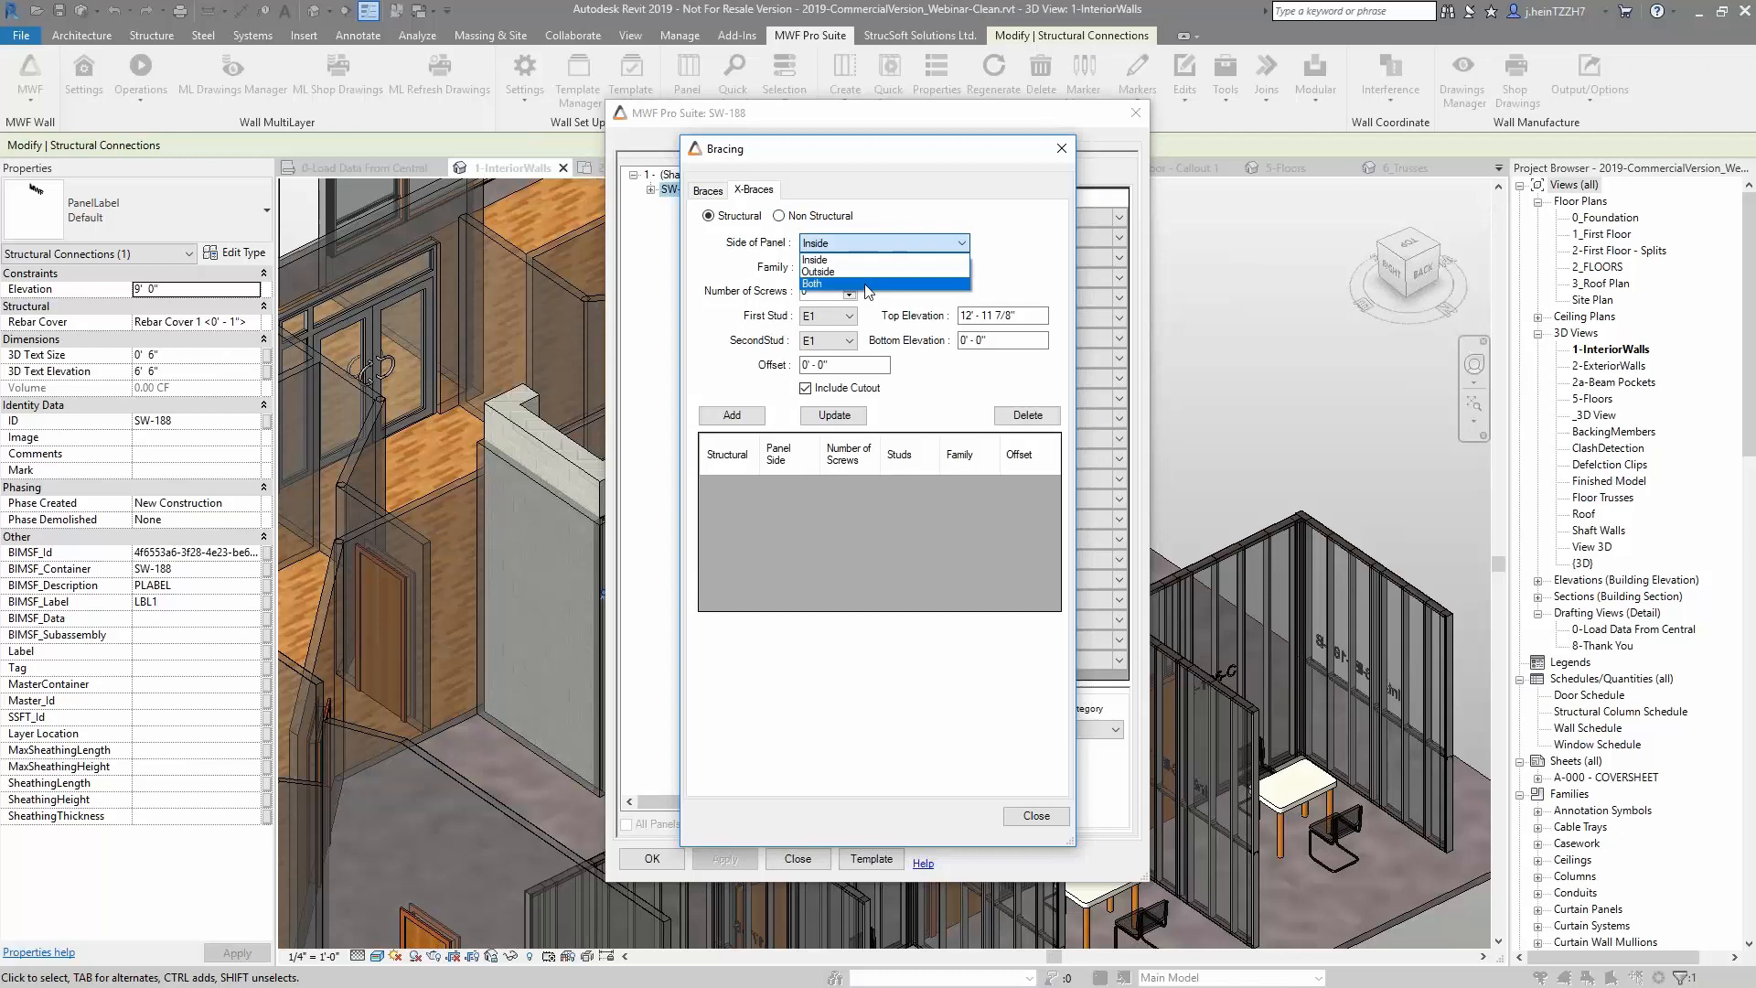
click(865, 272)
click(863, 268)
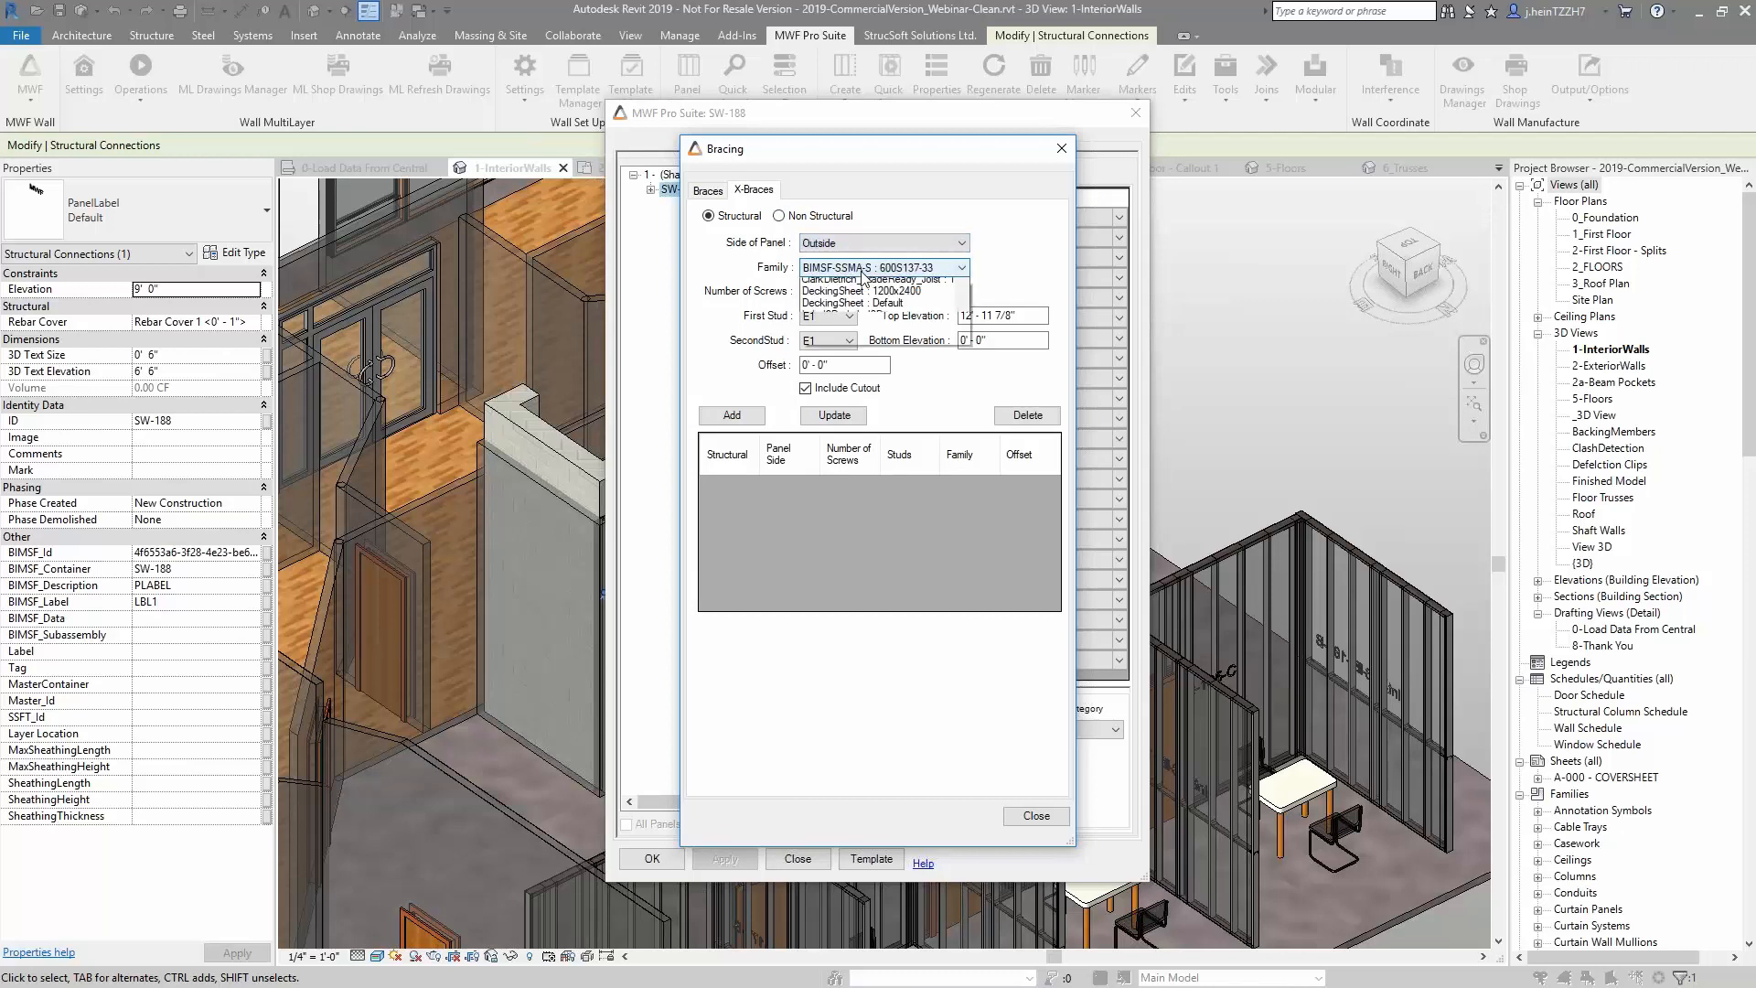
mouse_move(961, 401)
mouse_down()
mouse_move(961, 537)
mouse_move(961, 294)
mouse_up()
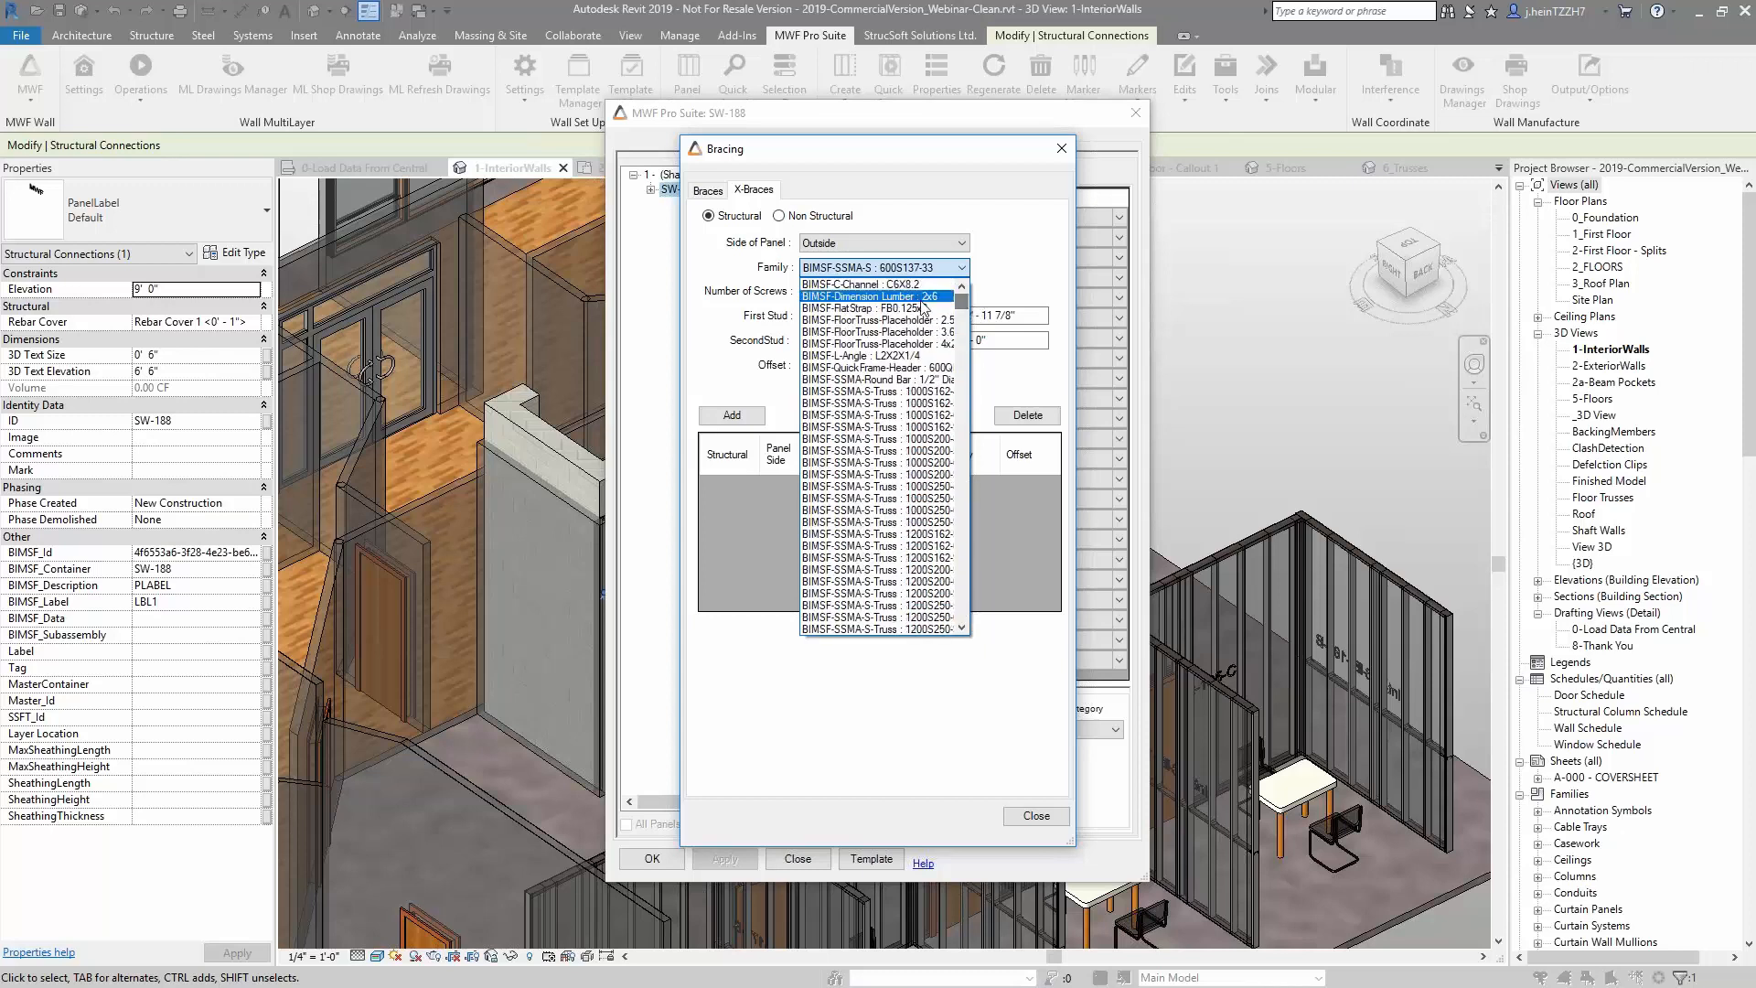
click(901, 308)
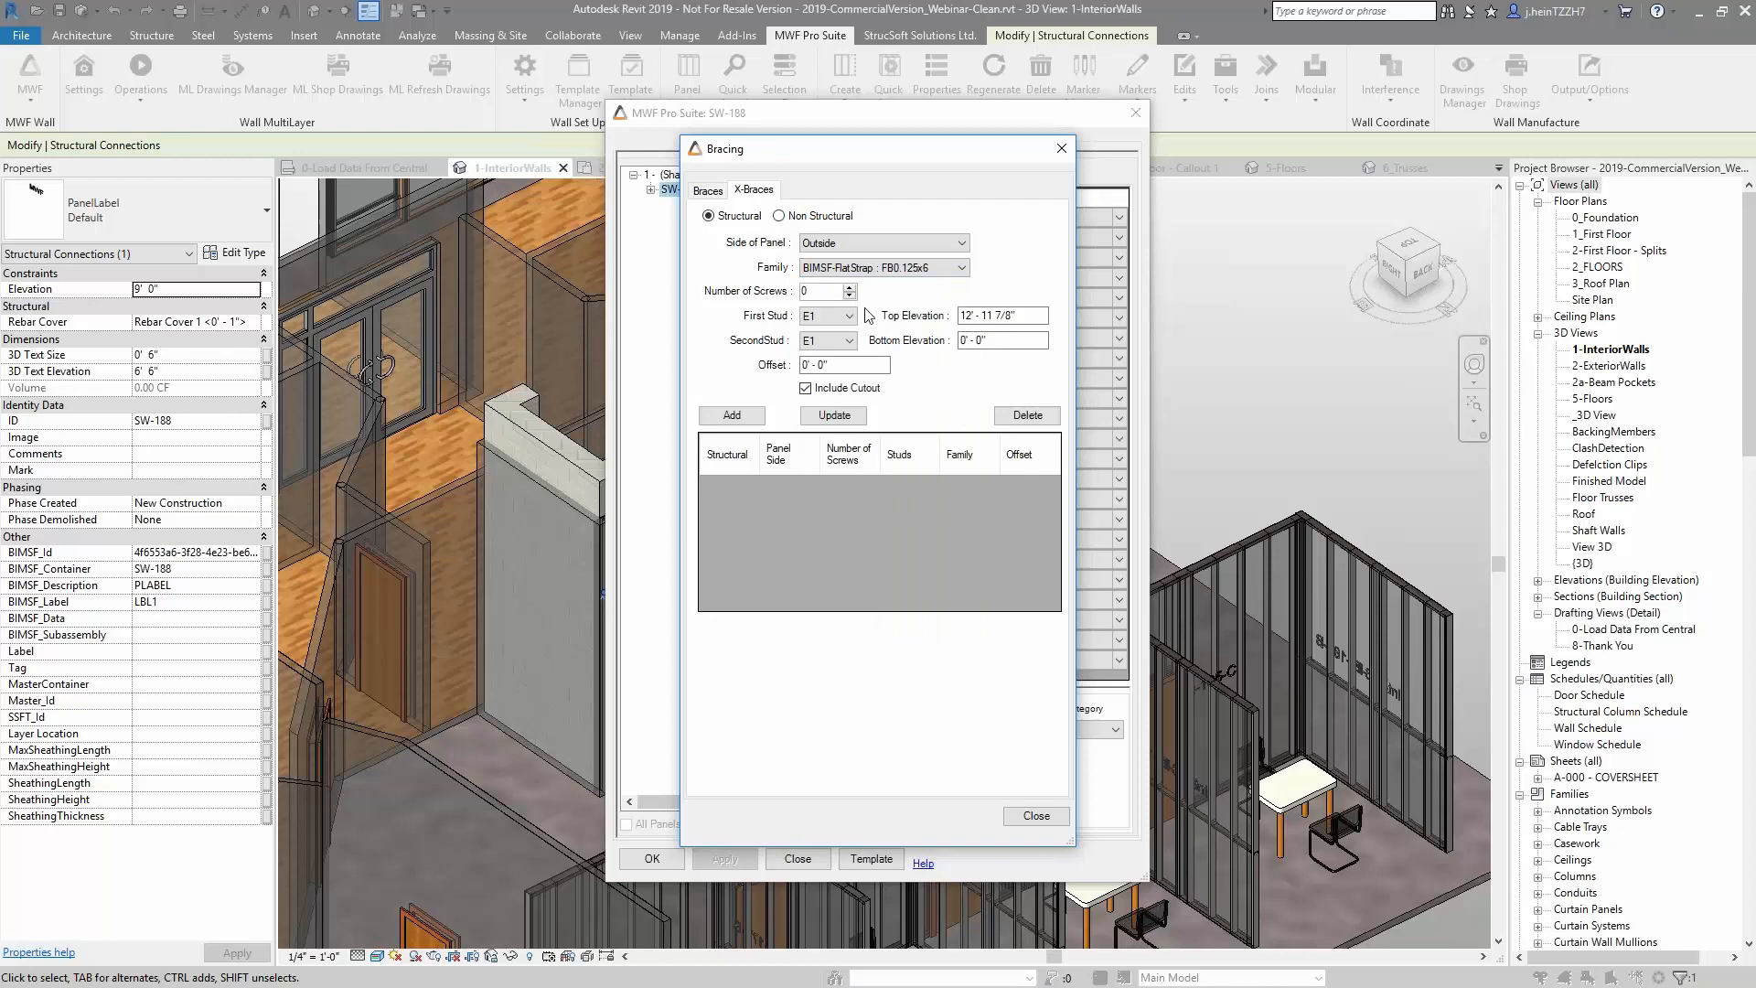
click(849, 341)
click(843, 442)
click(732, 416)
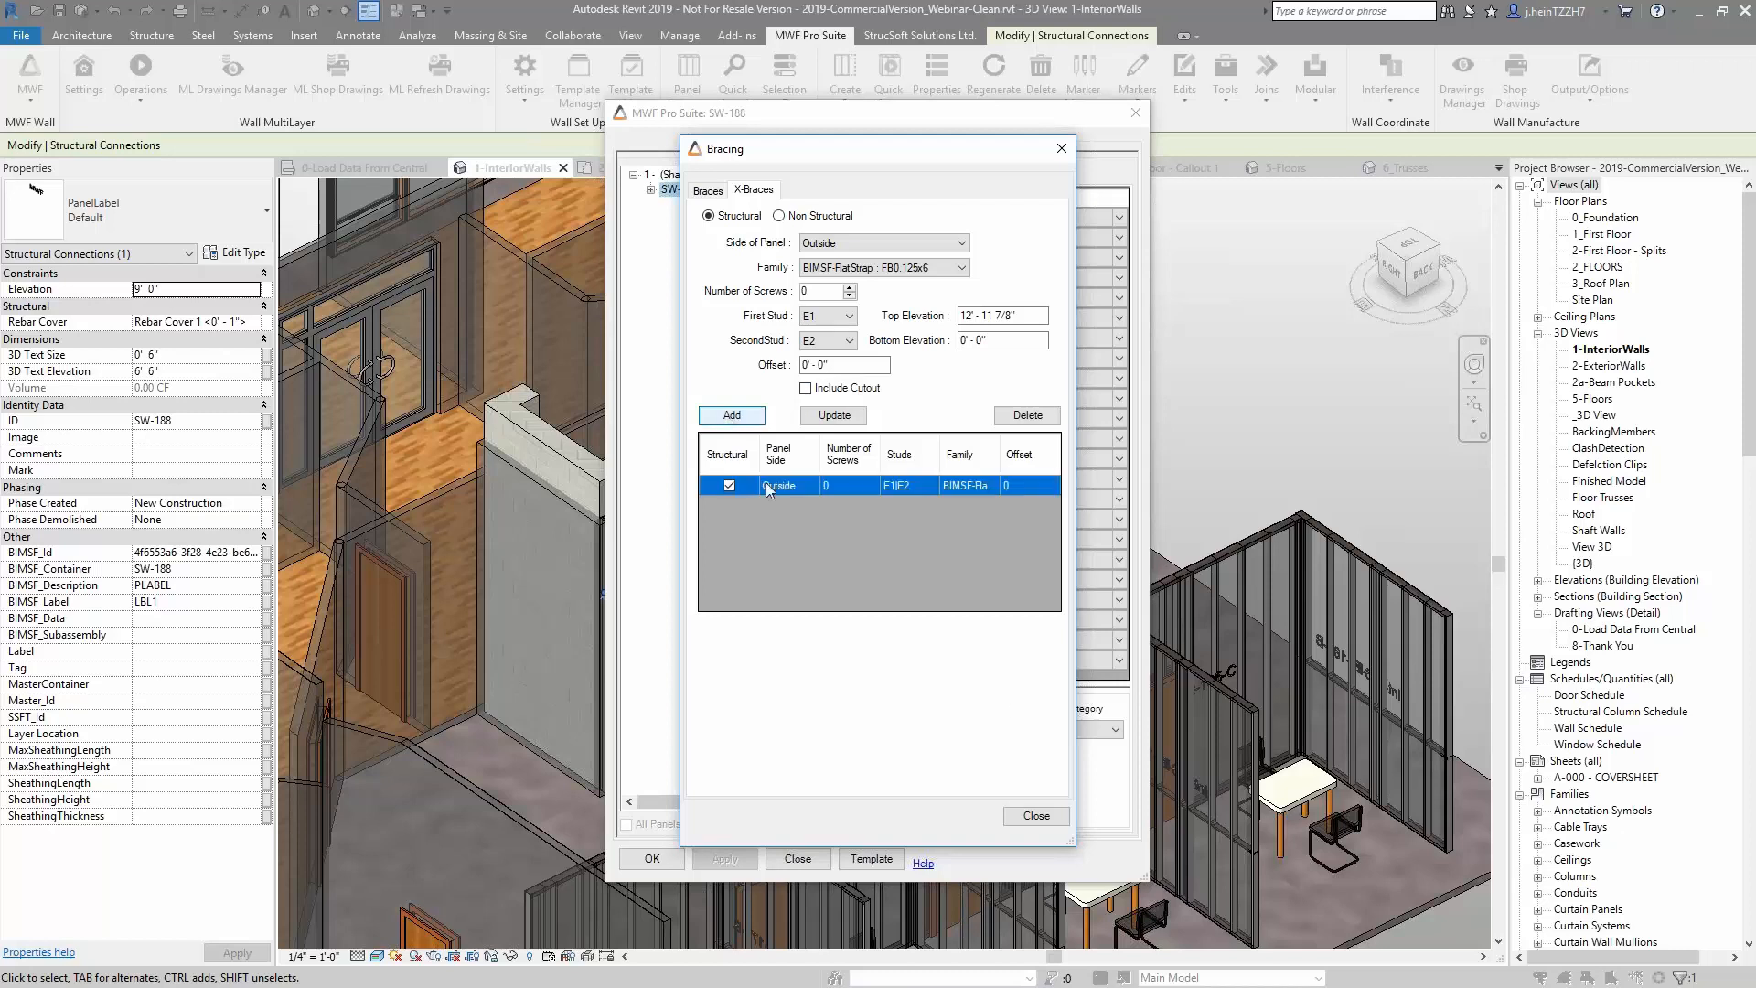
click(1034, 814)
click(724, 858)
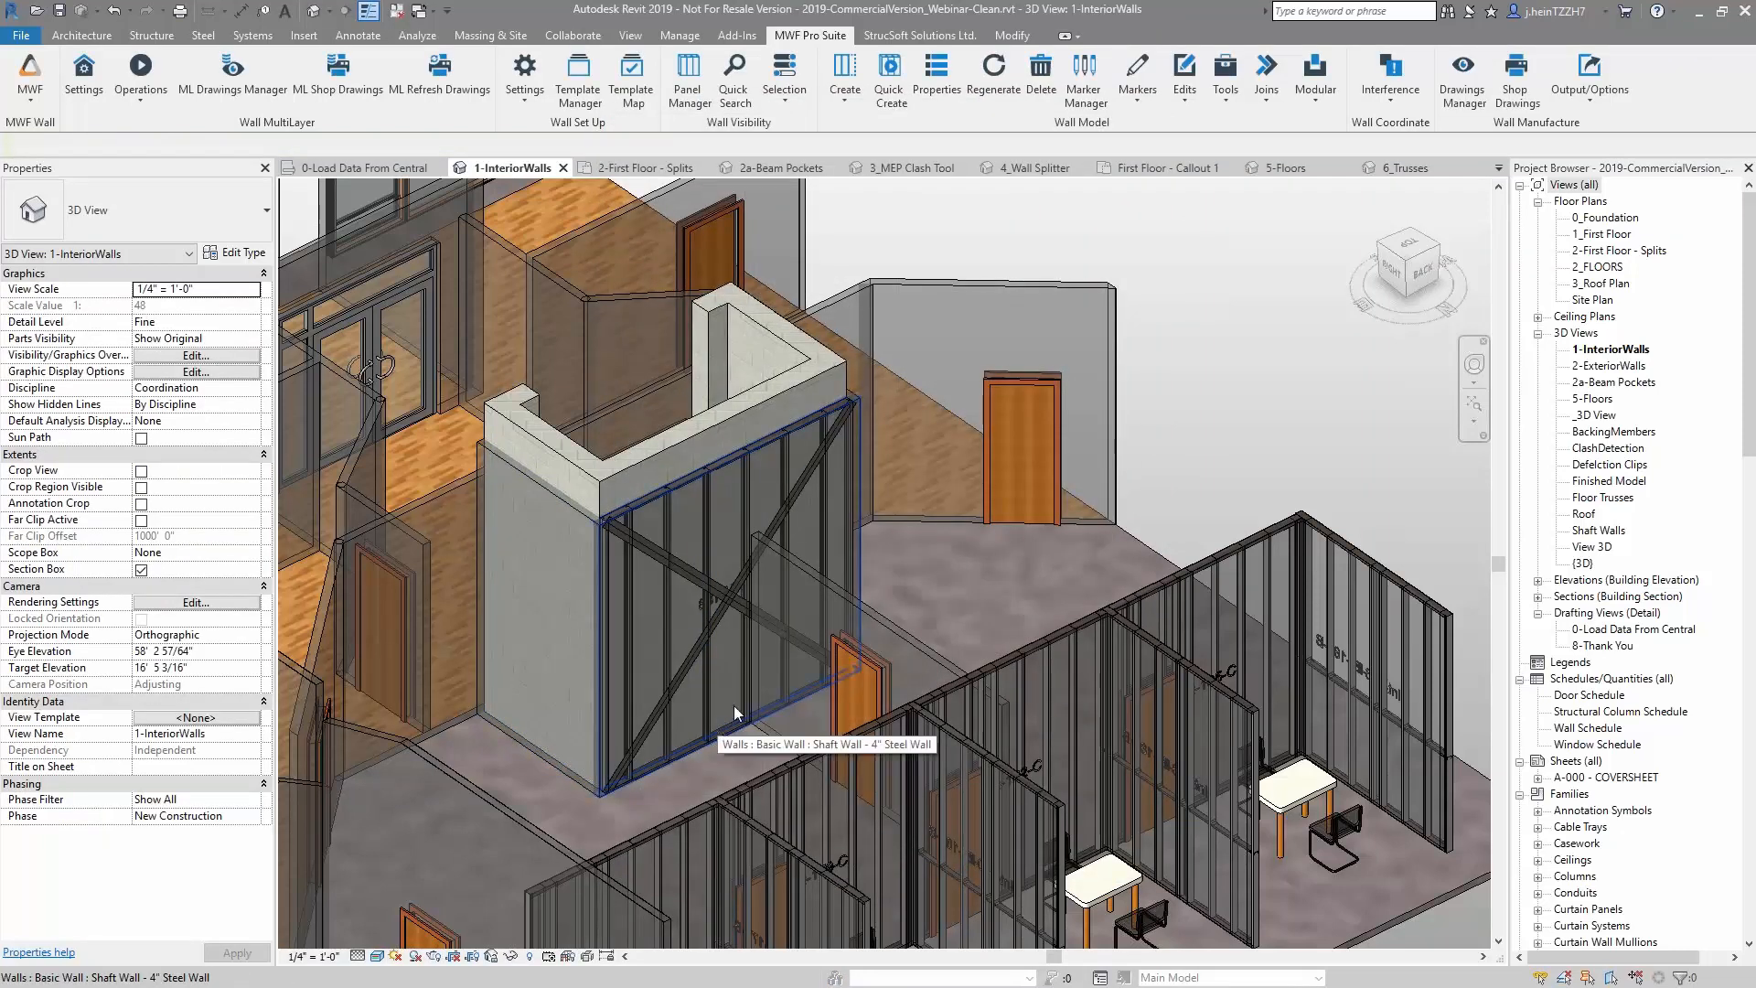
Reopen the shaft wall panel's X-brace settings from one of its flat strap braces
click(703, 590)
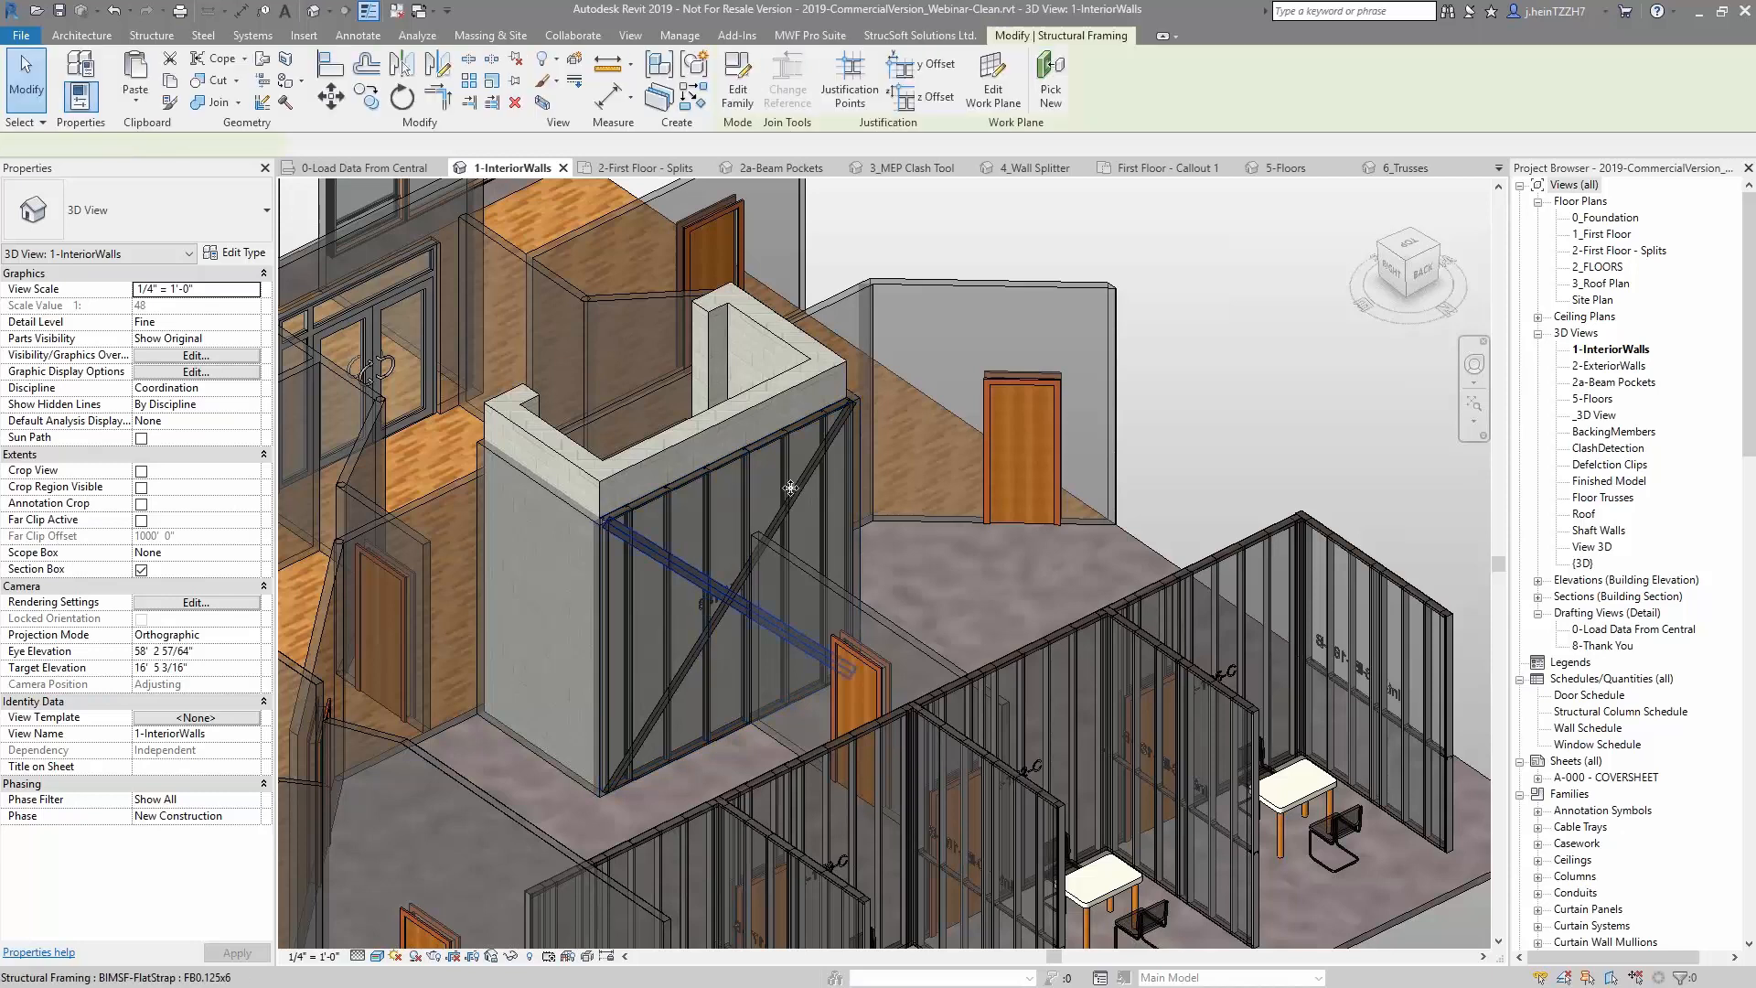
click(810, 35)
click(930, 73)
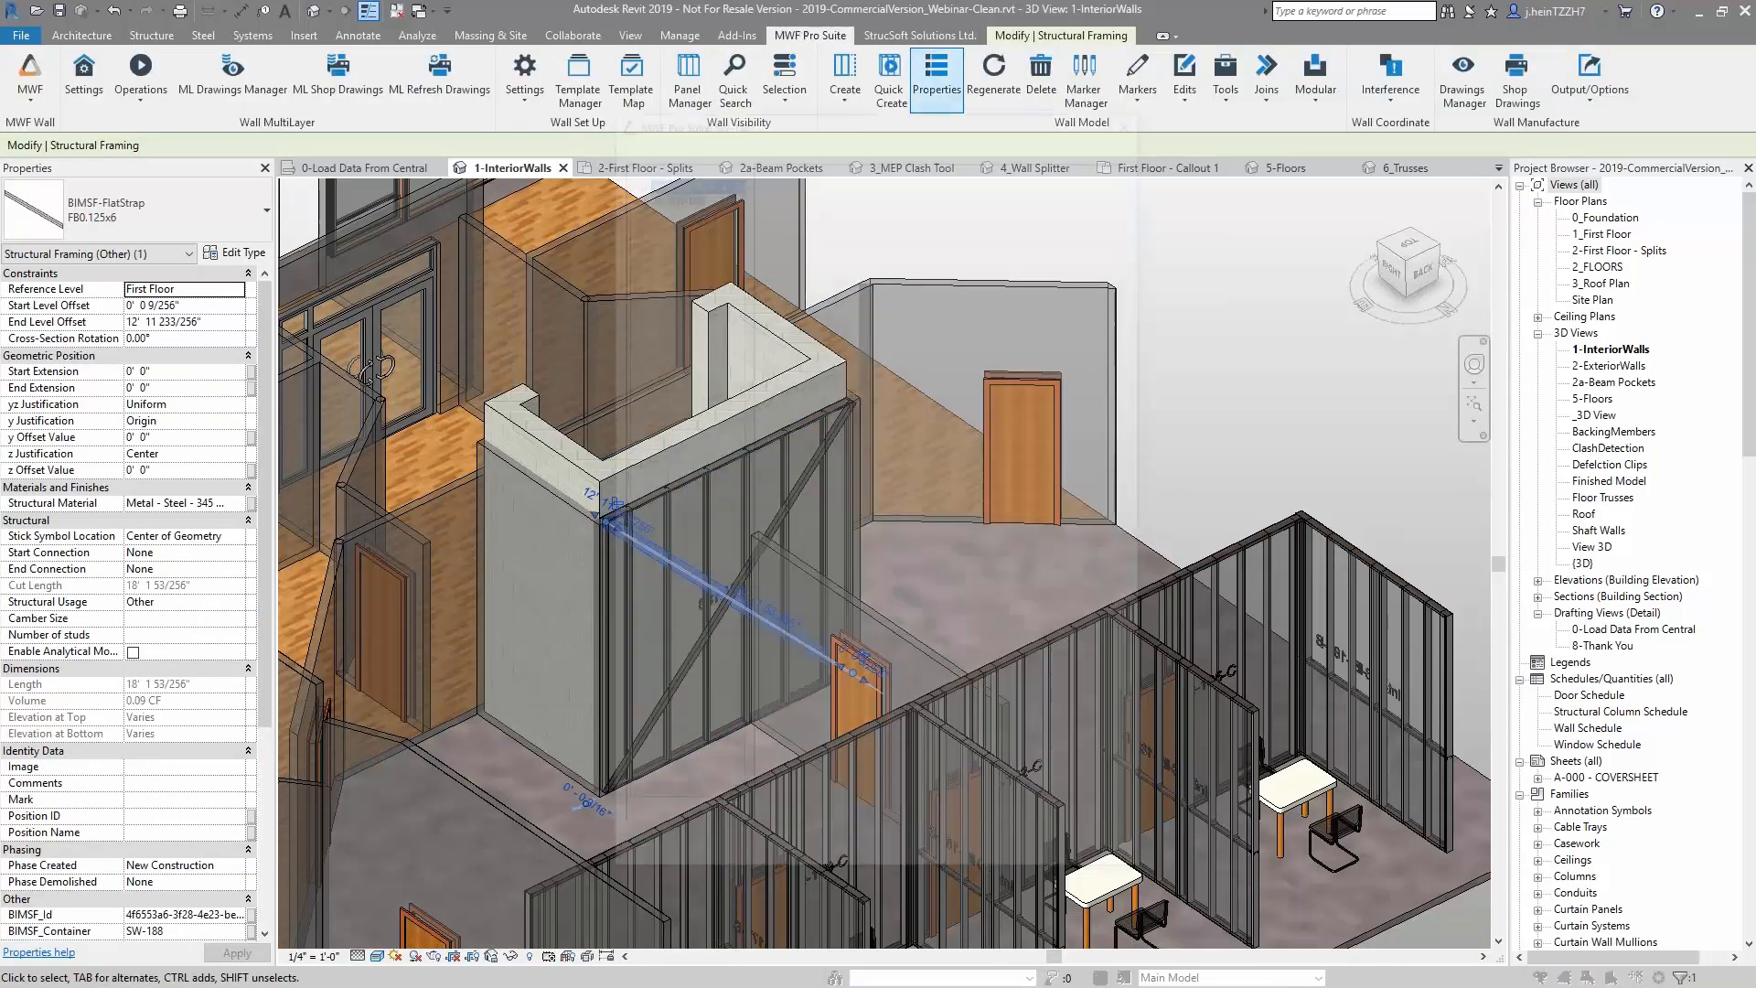
click(905, 174)
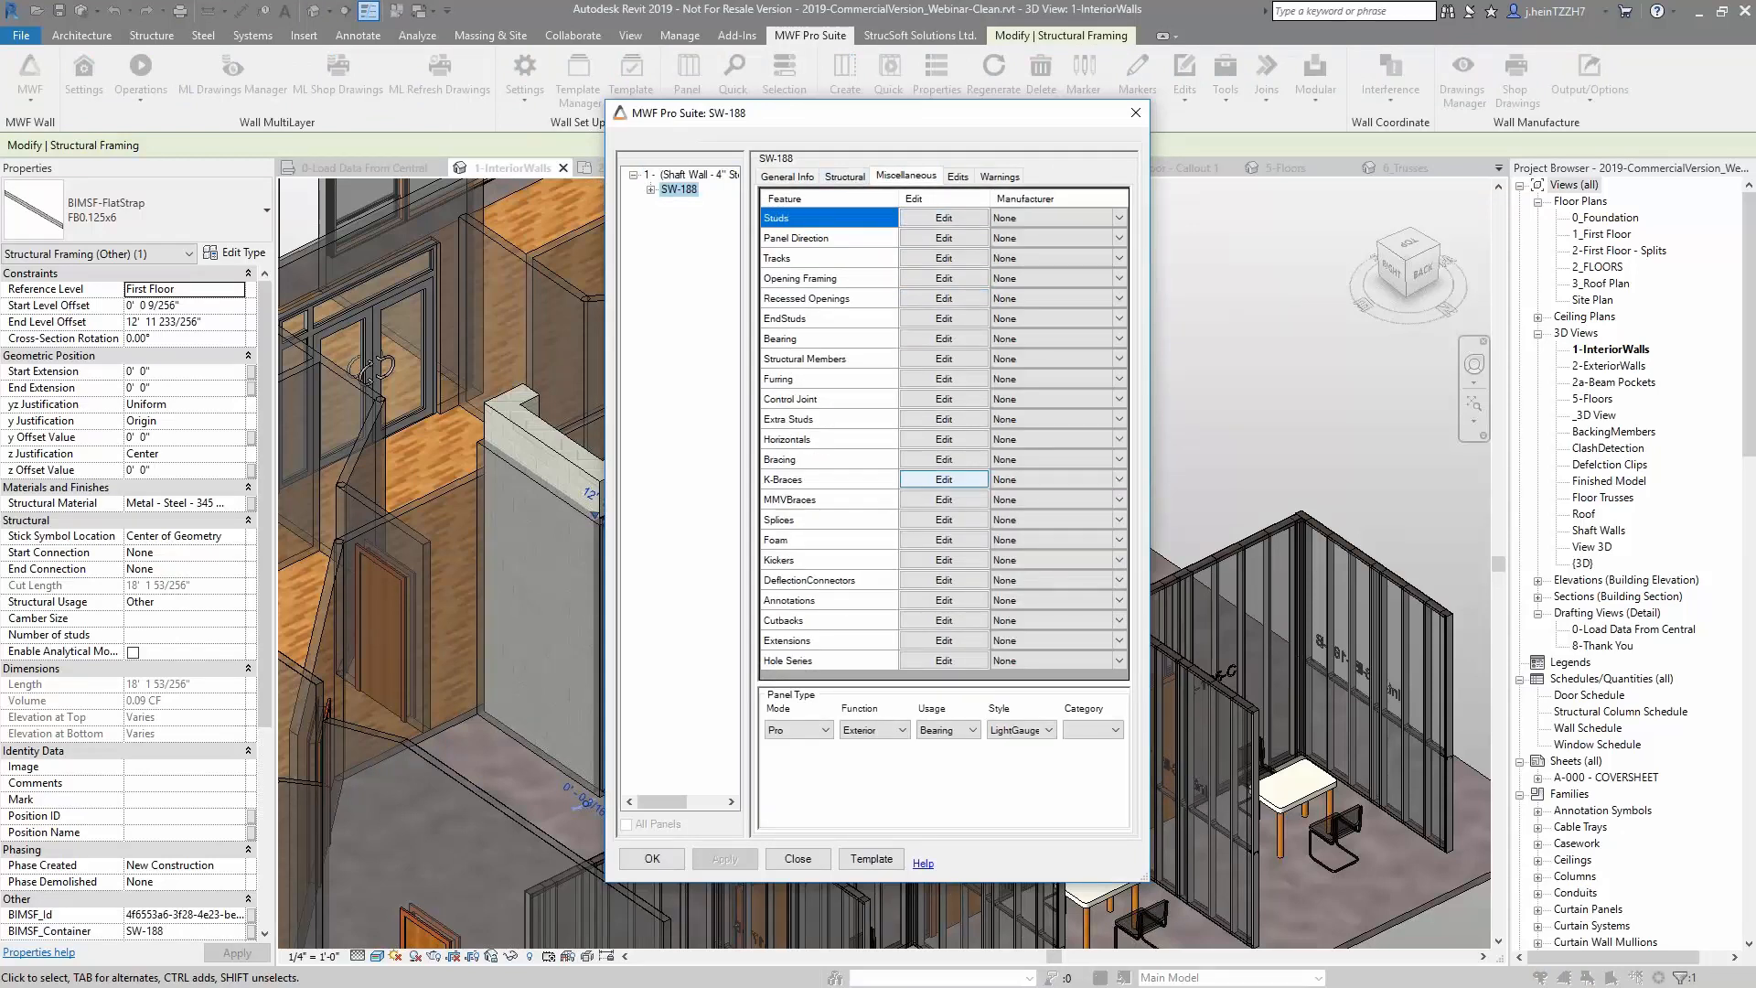
click(828, 466)
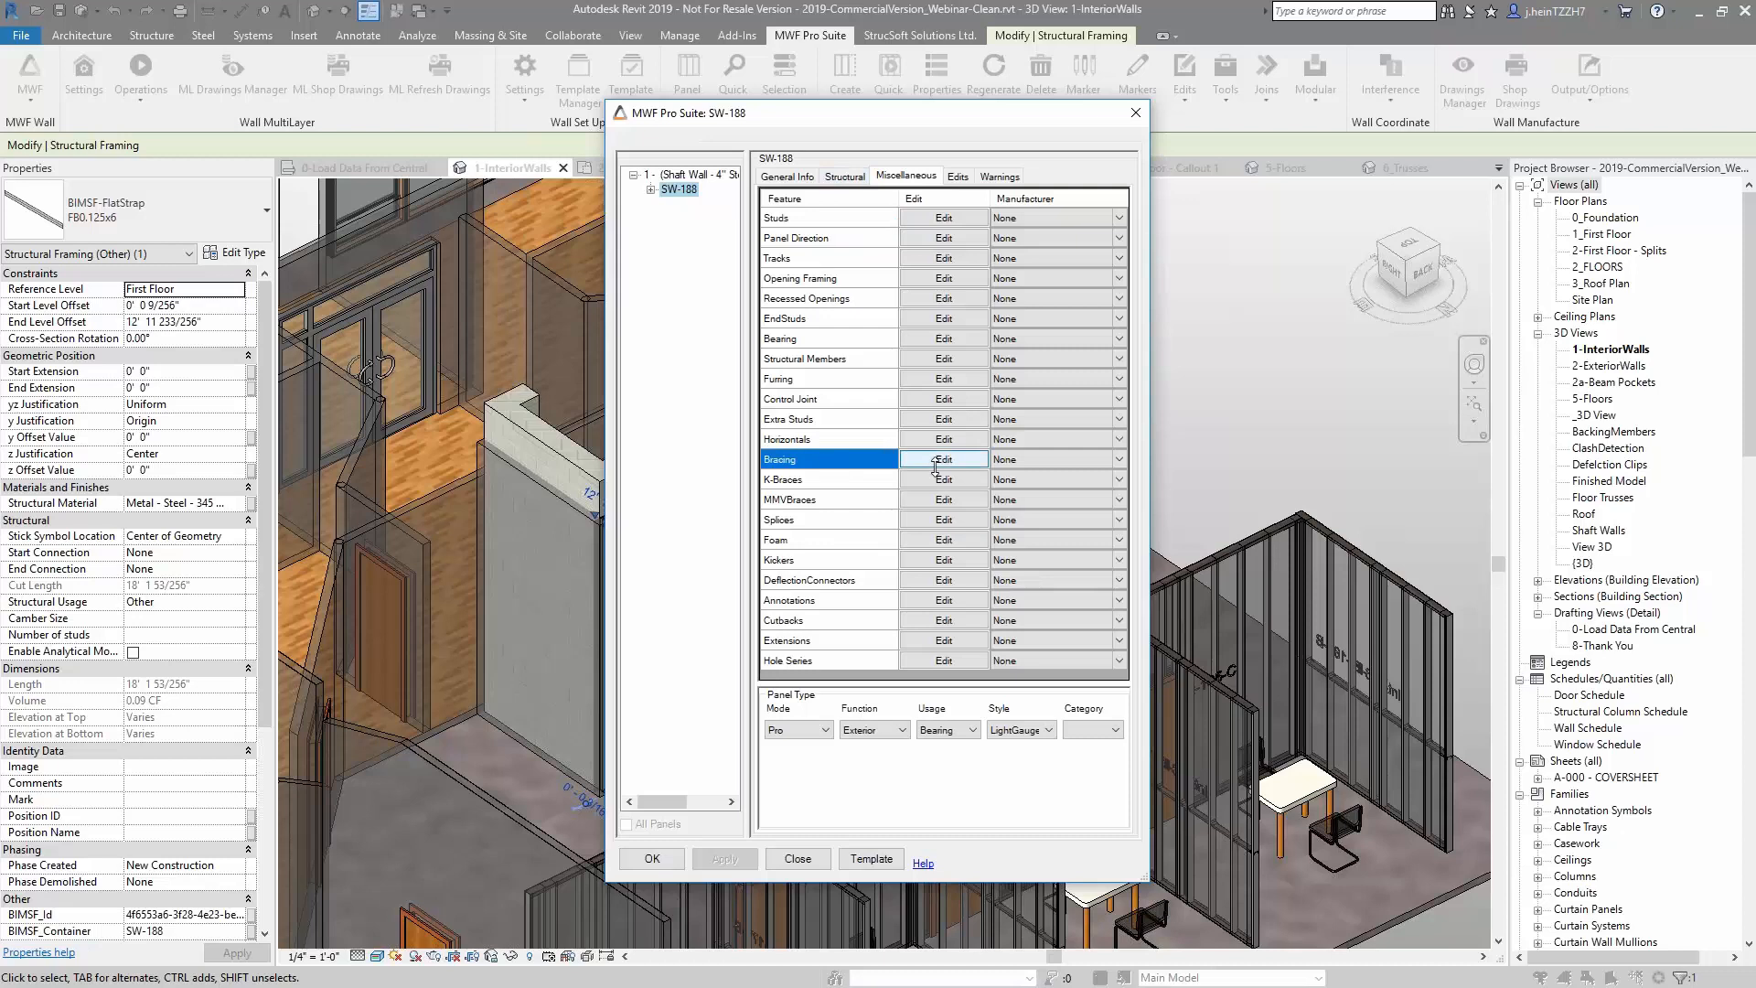
click(936, 465)
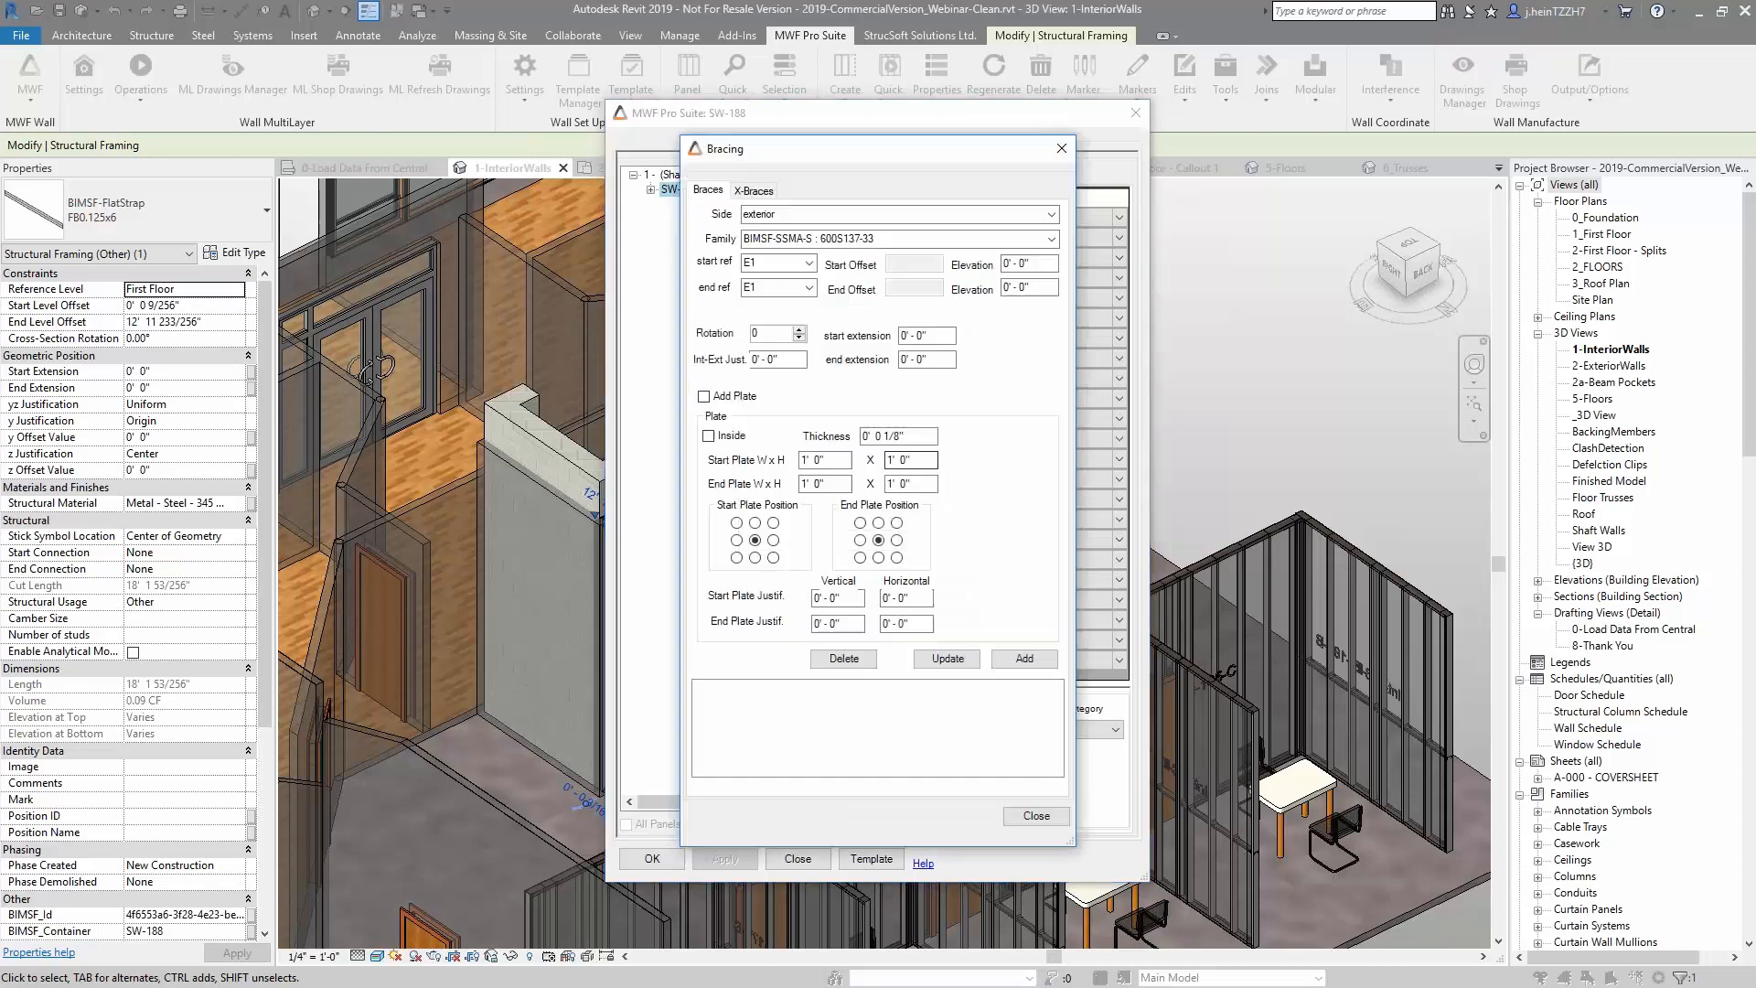
click(753, 190)
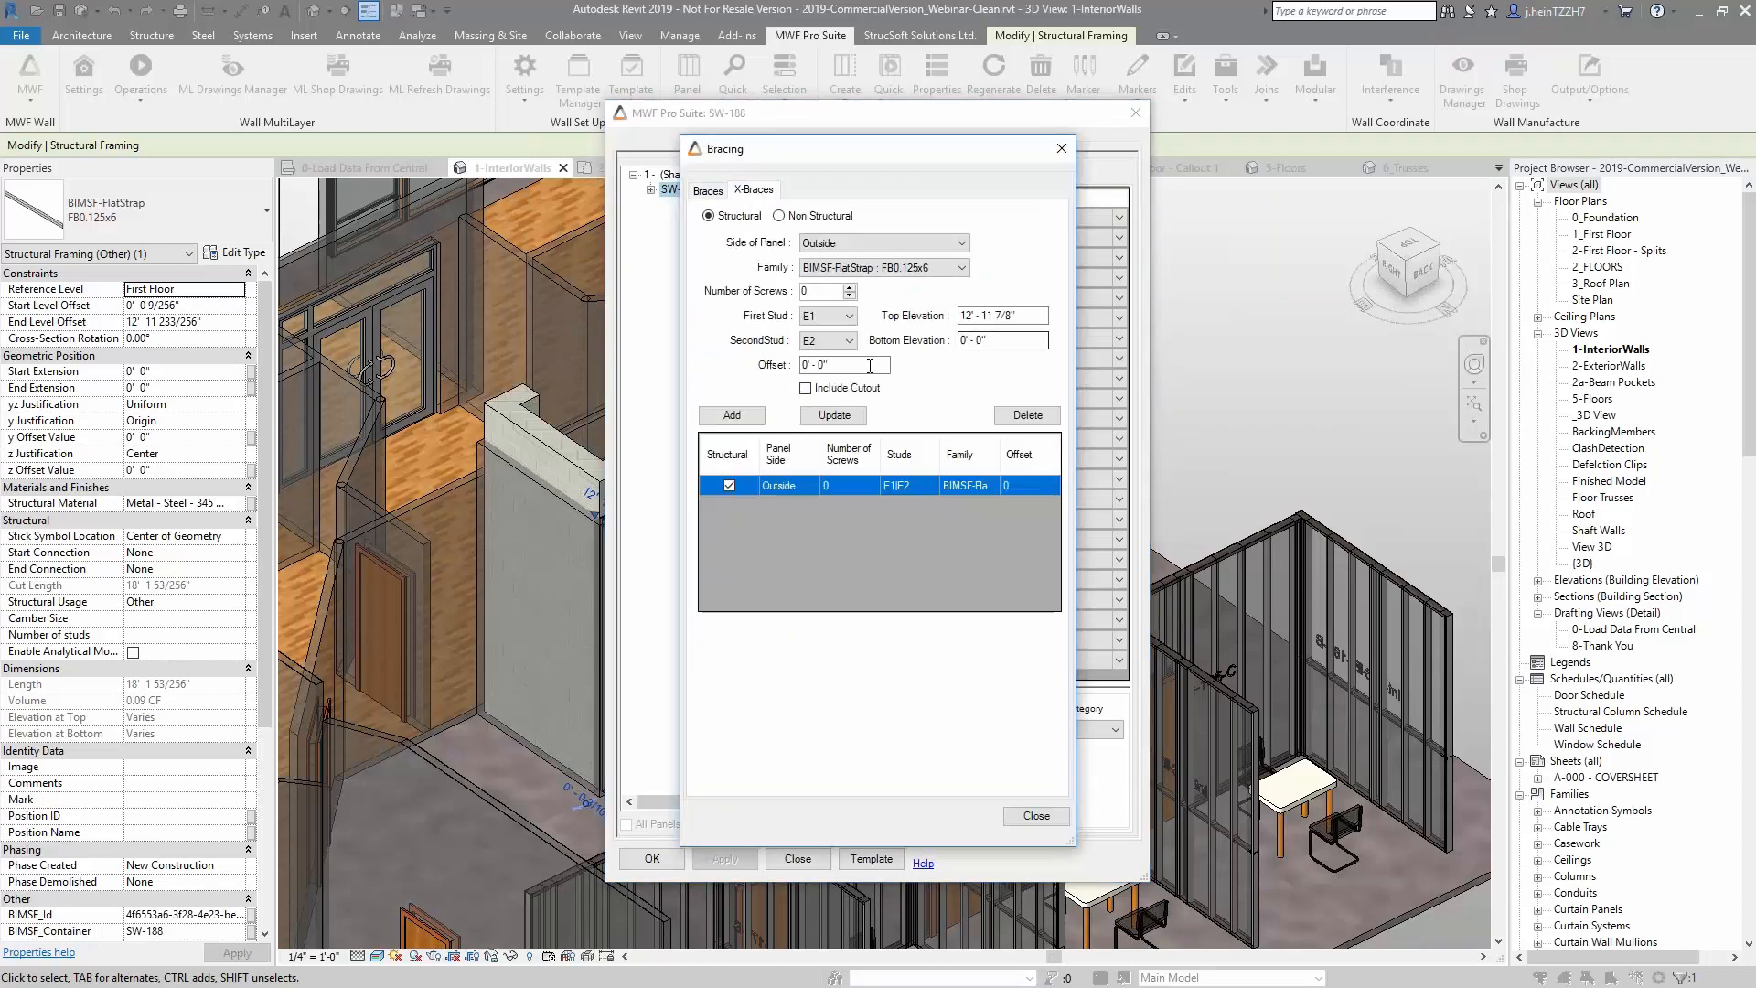
Update the X-brace to run from stud S2 to stud S5 and apply the change to the shaft wall panel
click(832, 315)
click(843, 363)
click(832, 341)
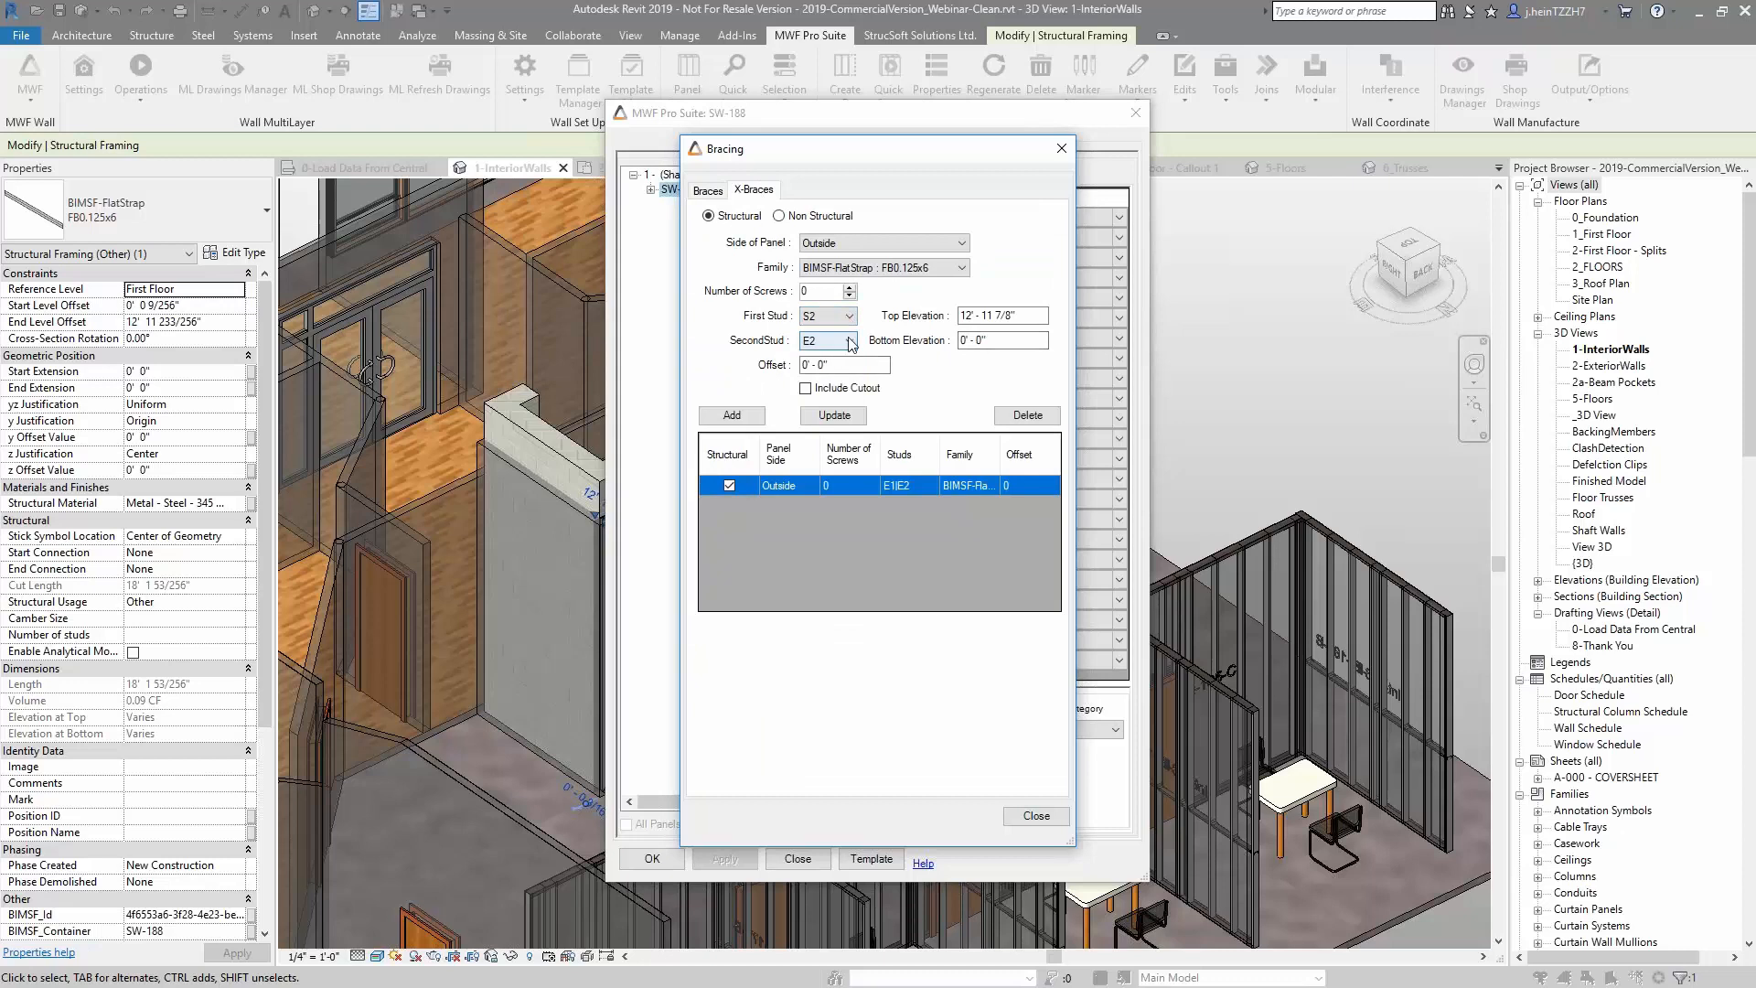
click(844, 420)
click(835, 416)
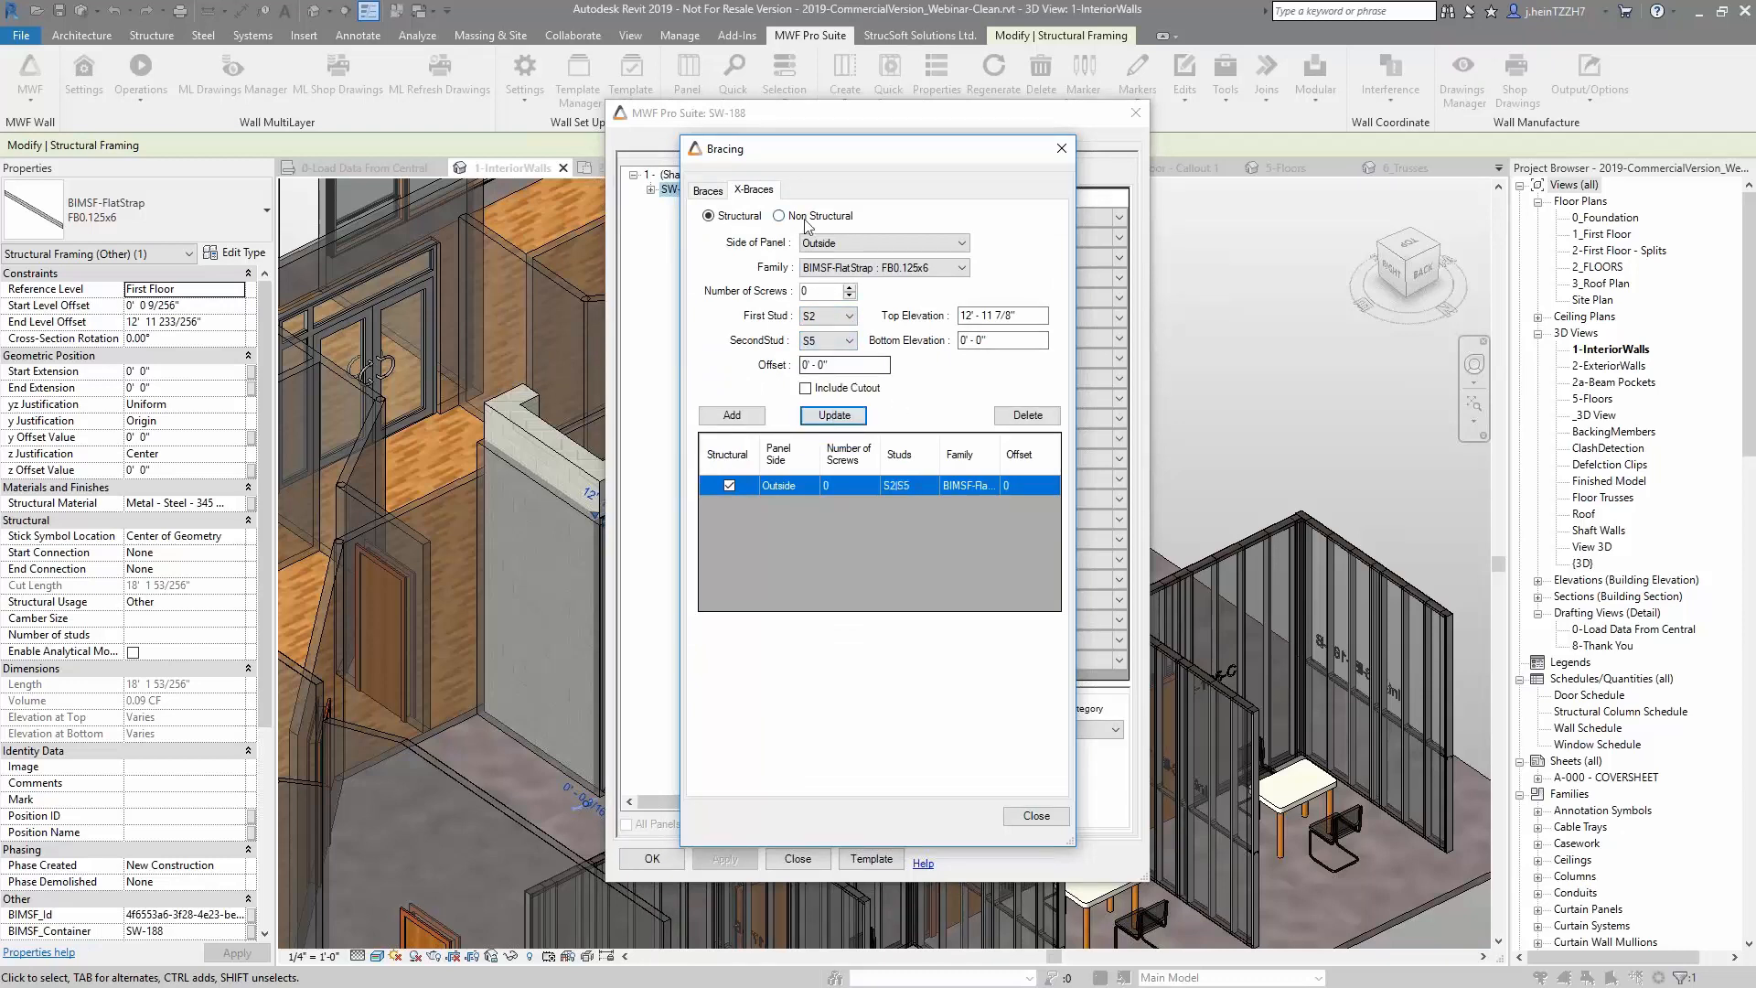
click(1008, 816)
click(662, 853)
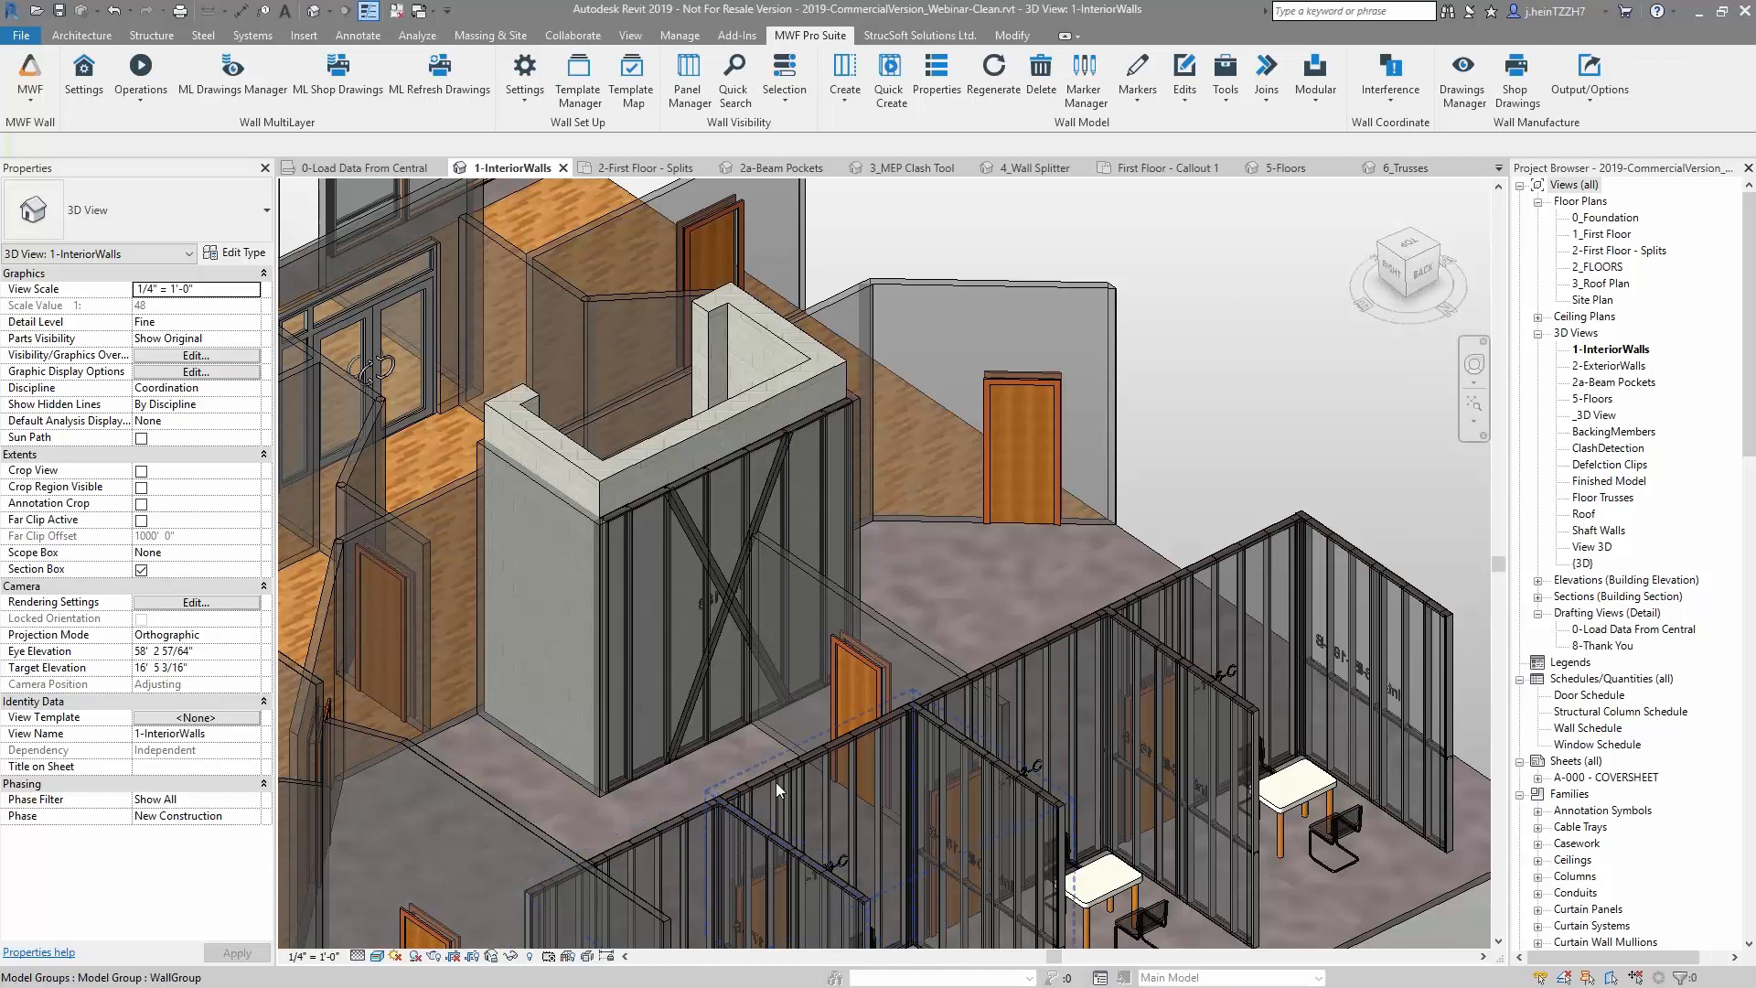
Quick-create framing for both 3-5/8" steel interior partitions crossed by the beam in the 2a-Beam Pockets view
scroll(779, 780, down, 2)
middle_drag(879, 733, 1203, 530)
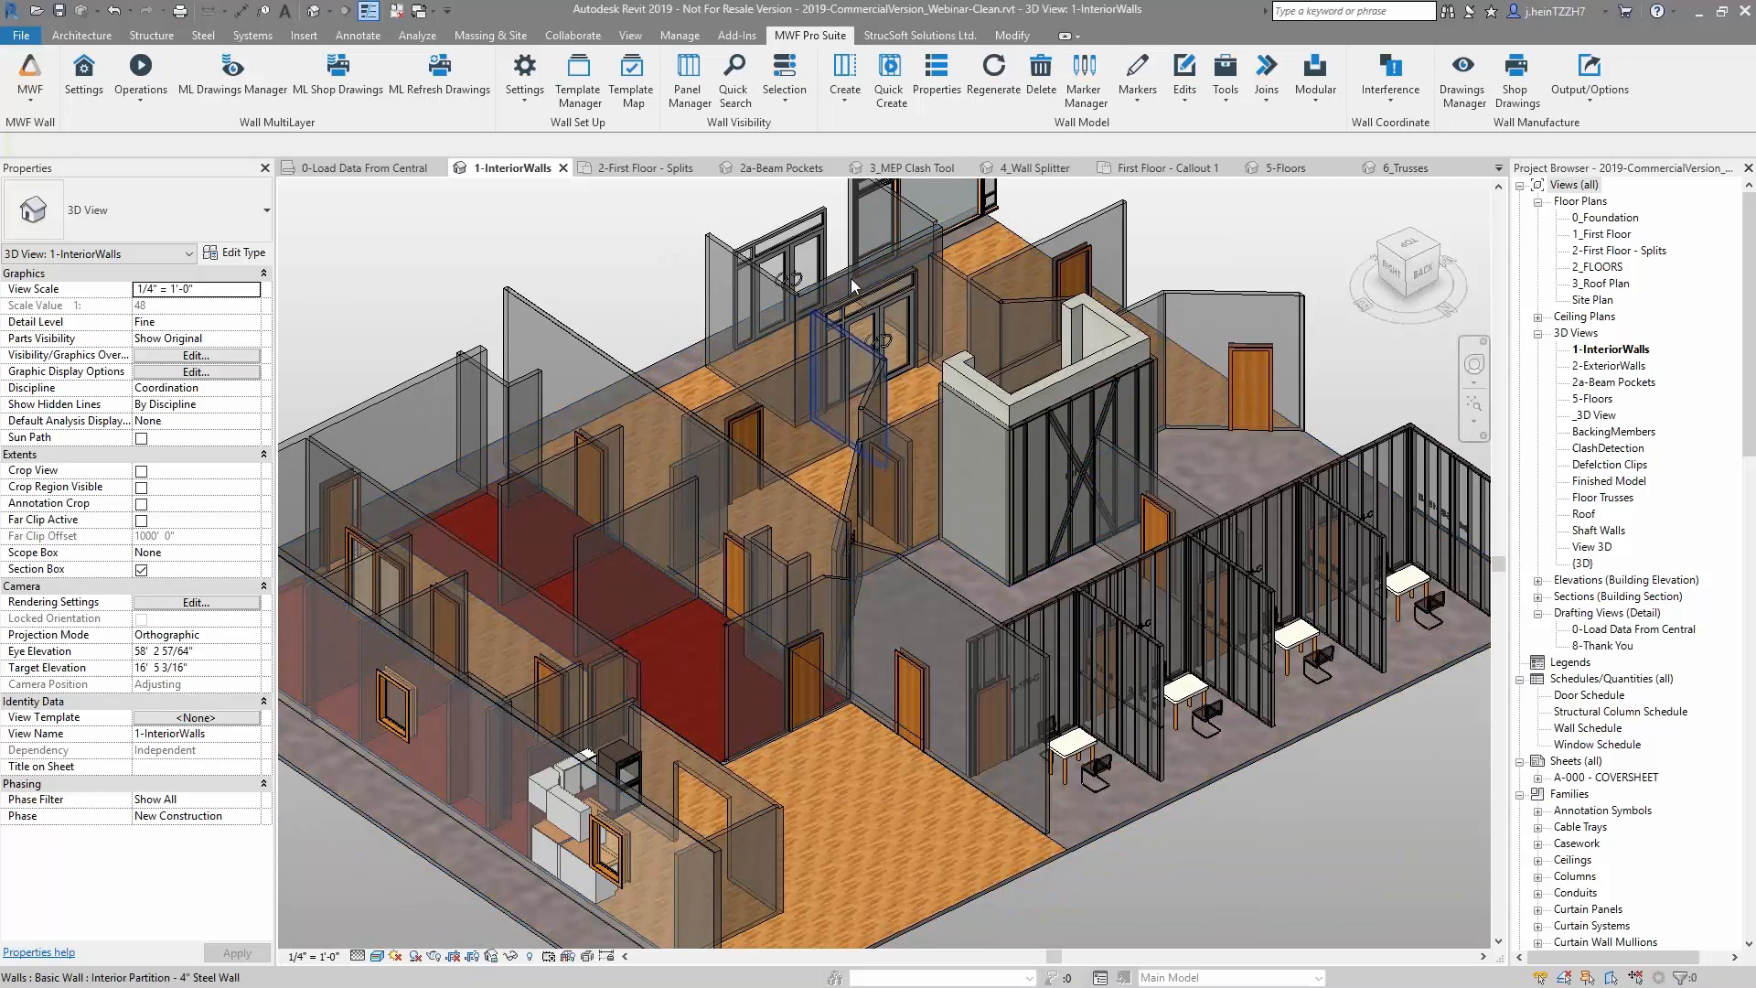
click(808, 168)
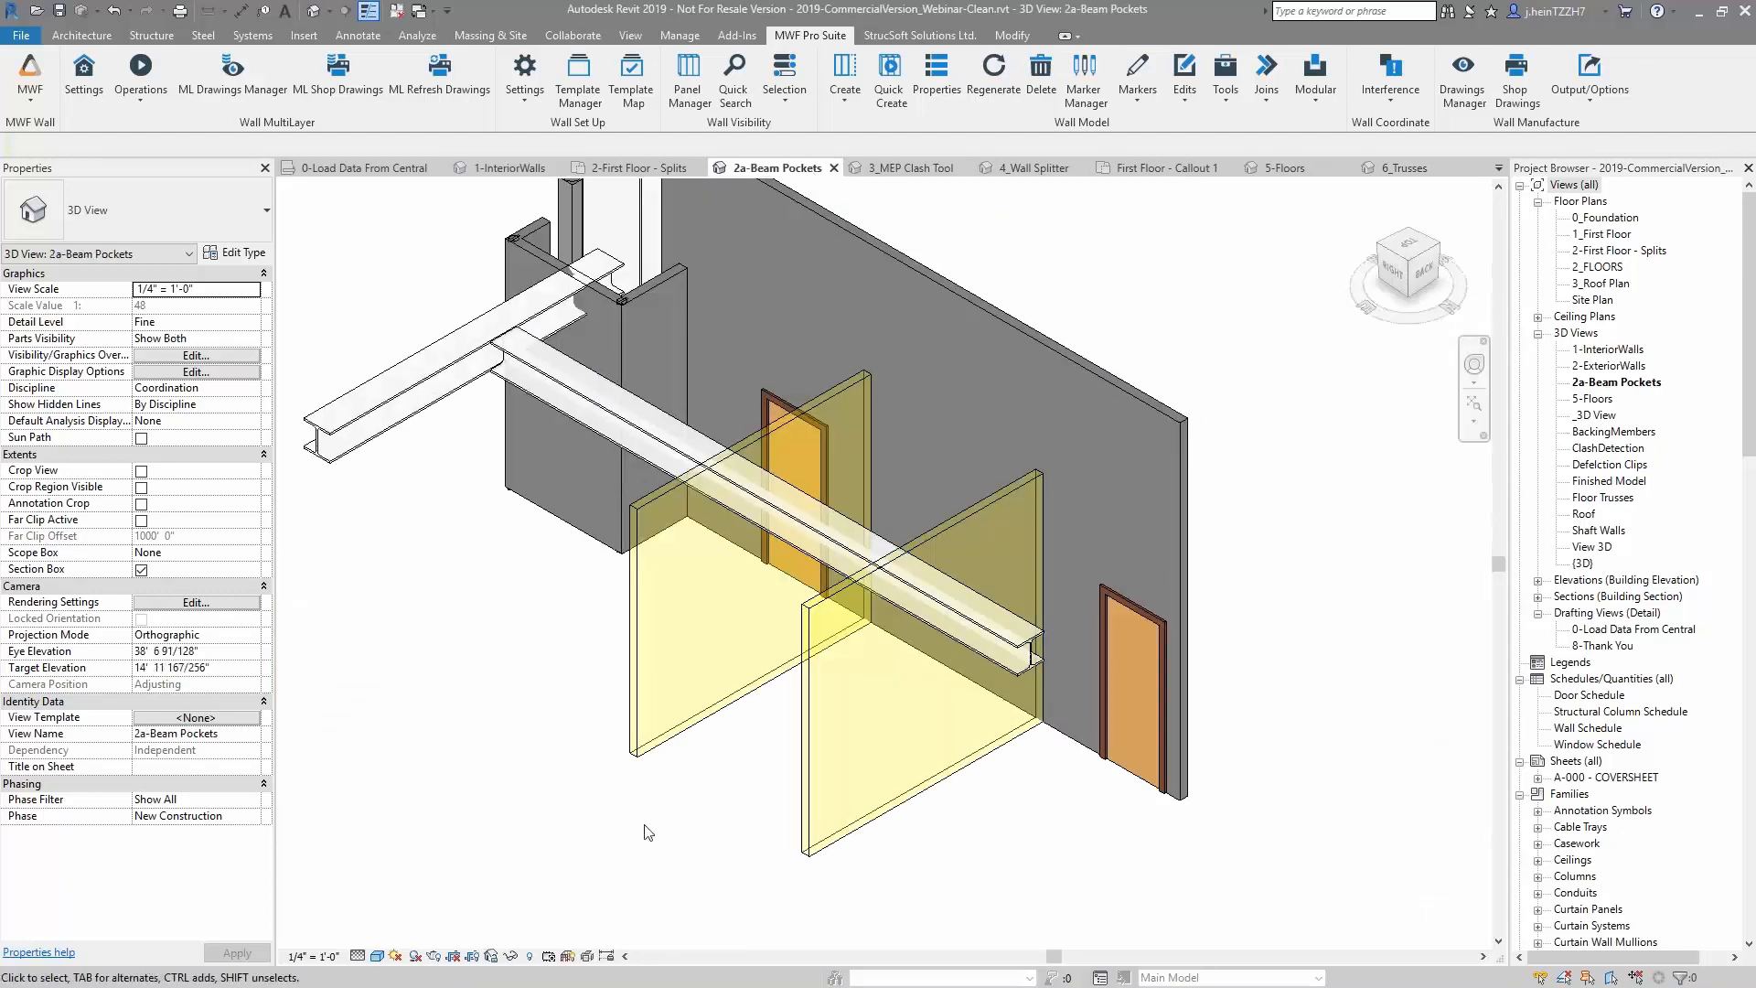
click(695, 704)
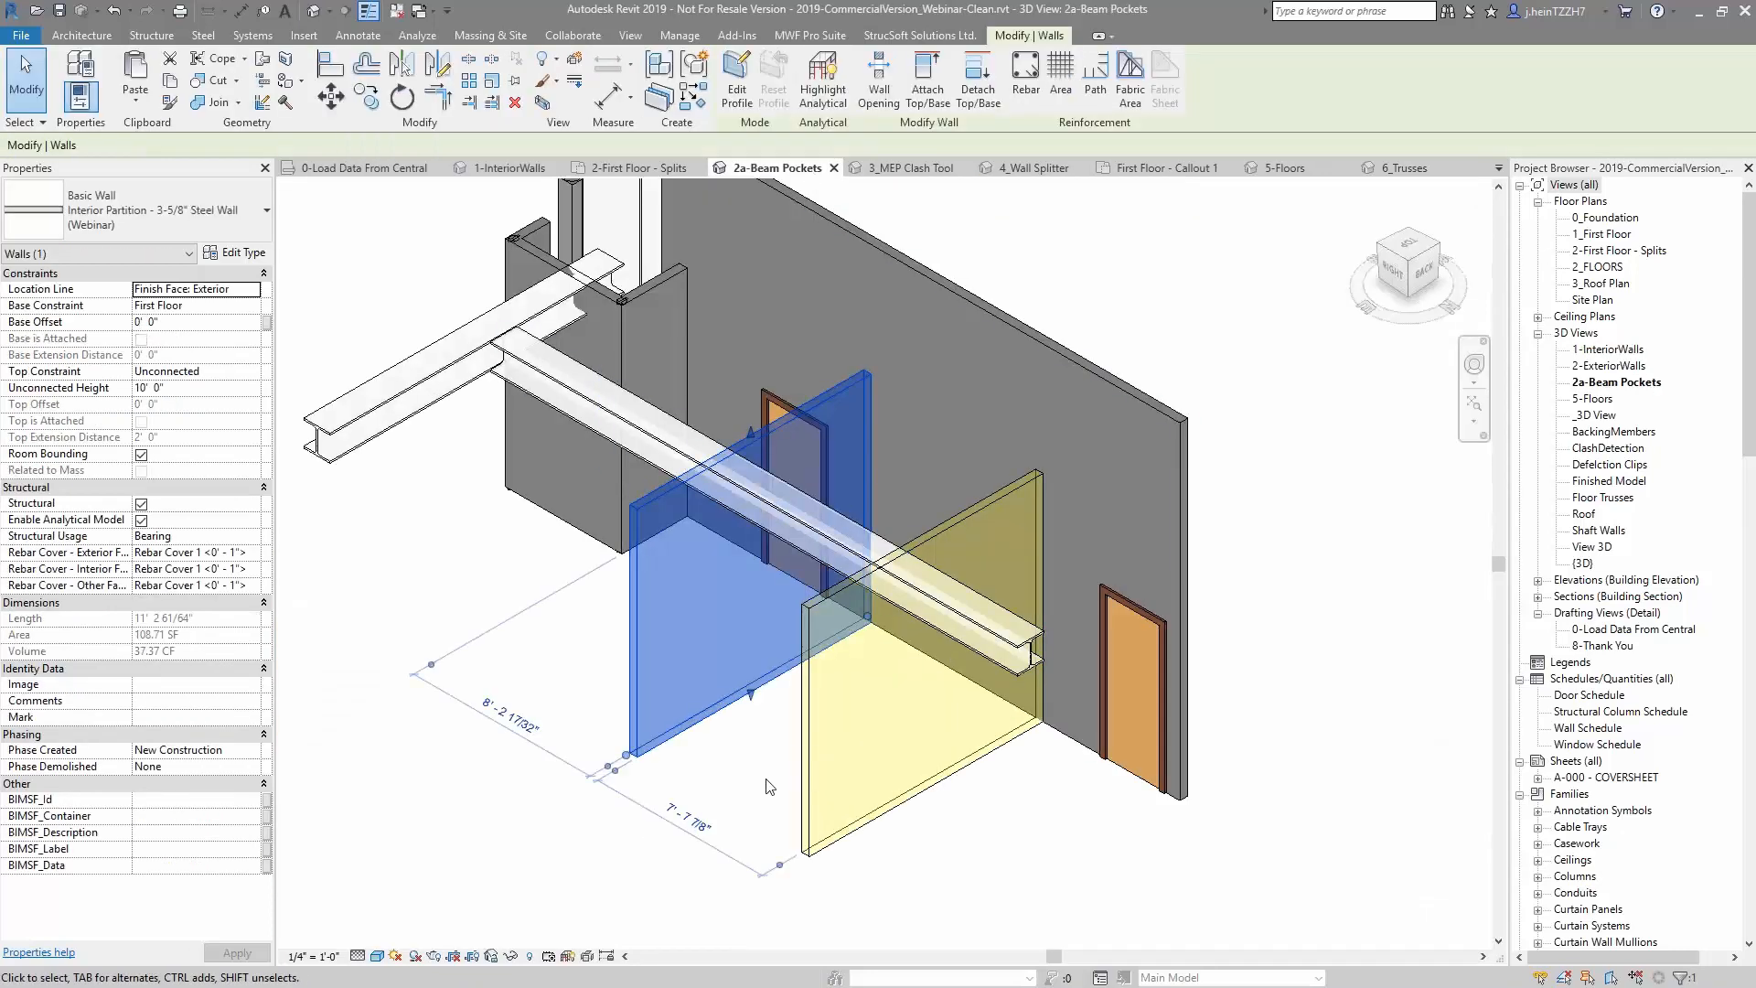
ctrl+click(846, 788)
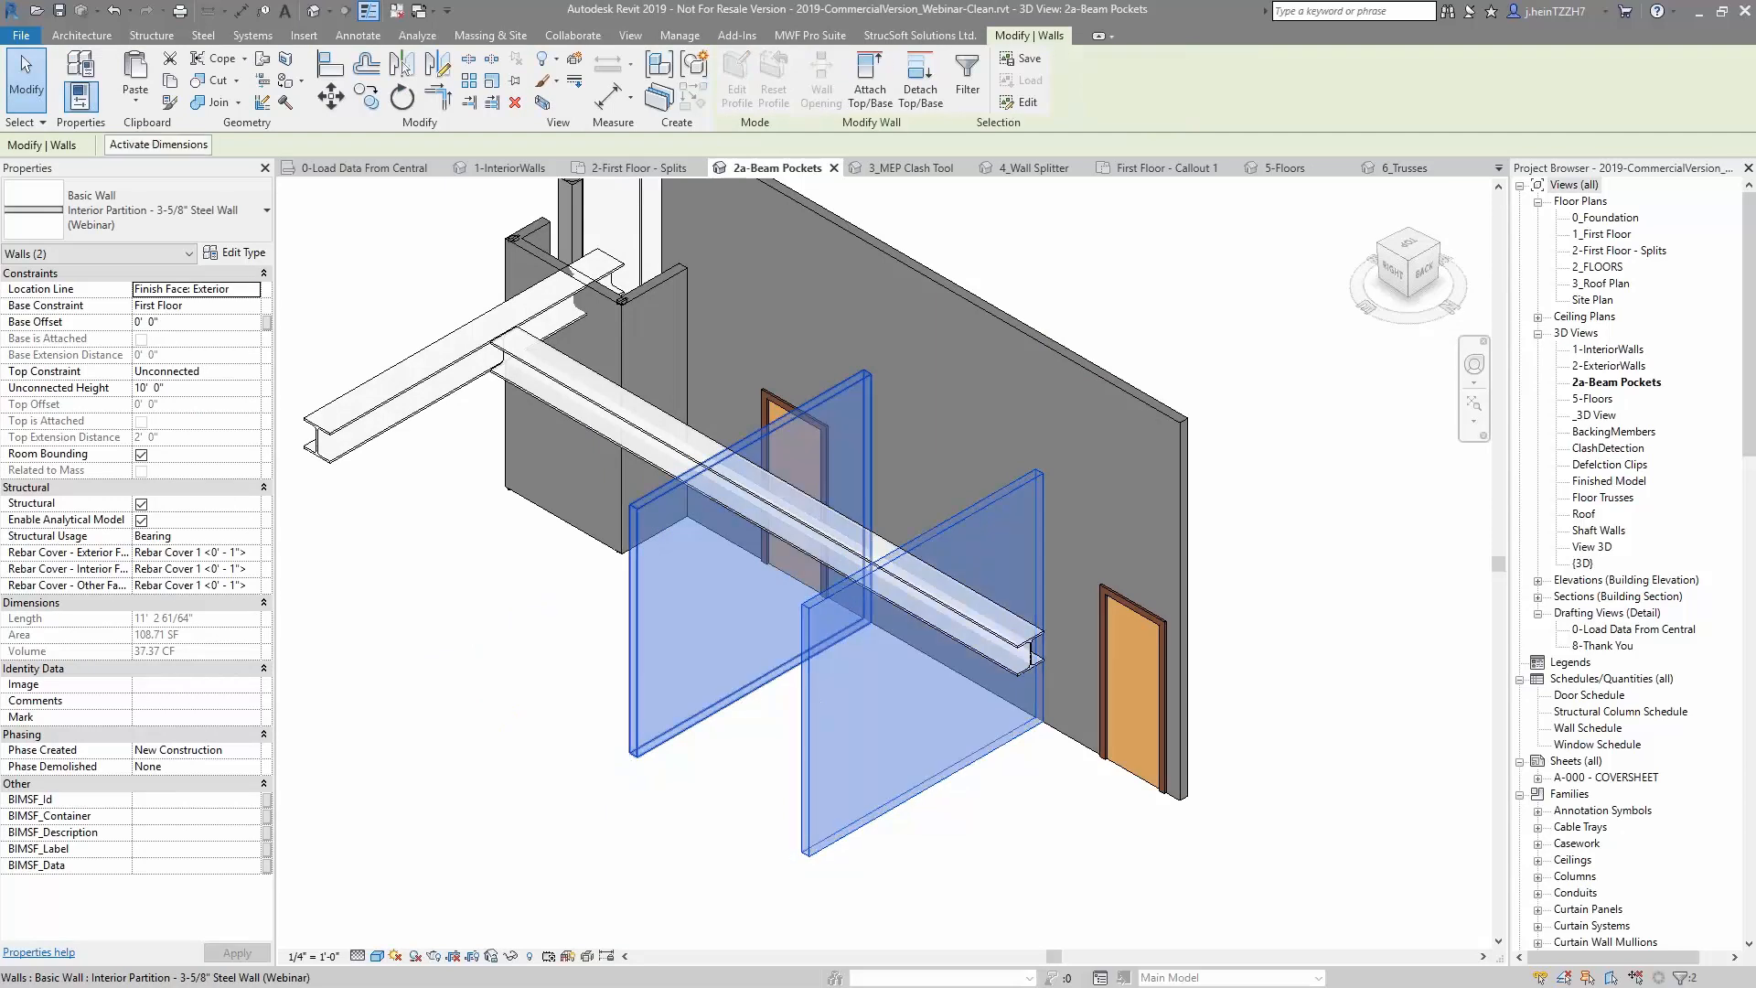
click(809, 35)
click(894, 81)
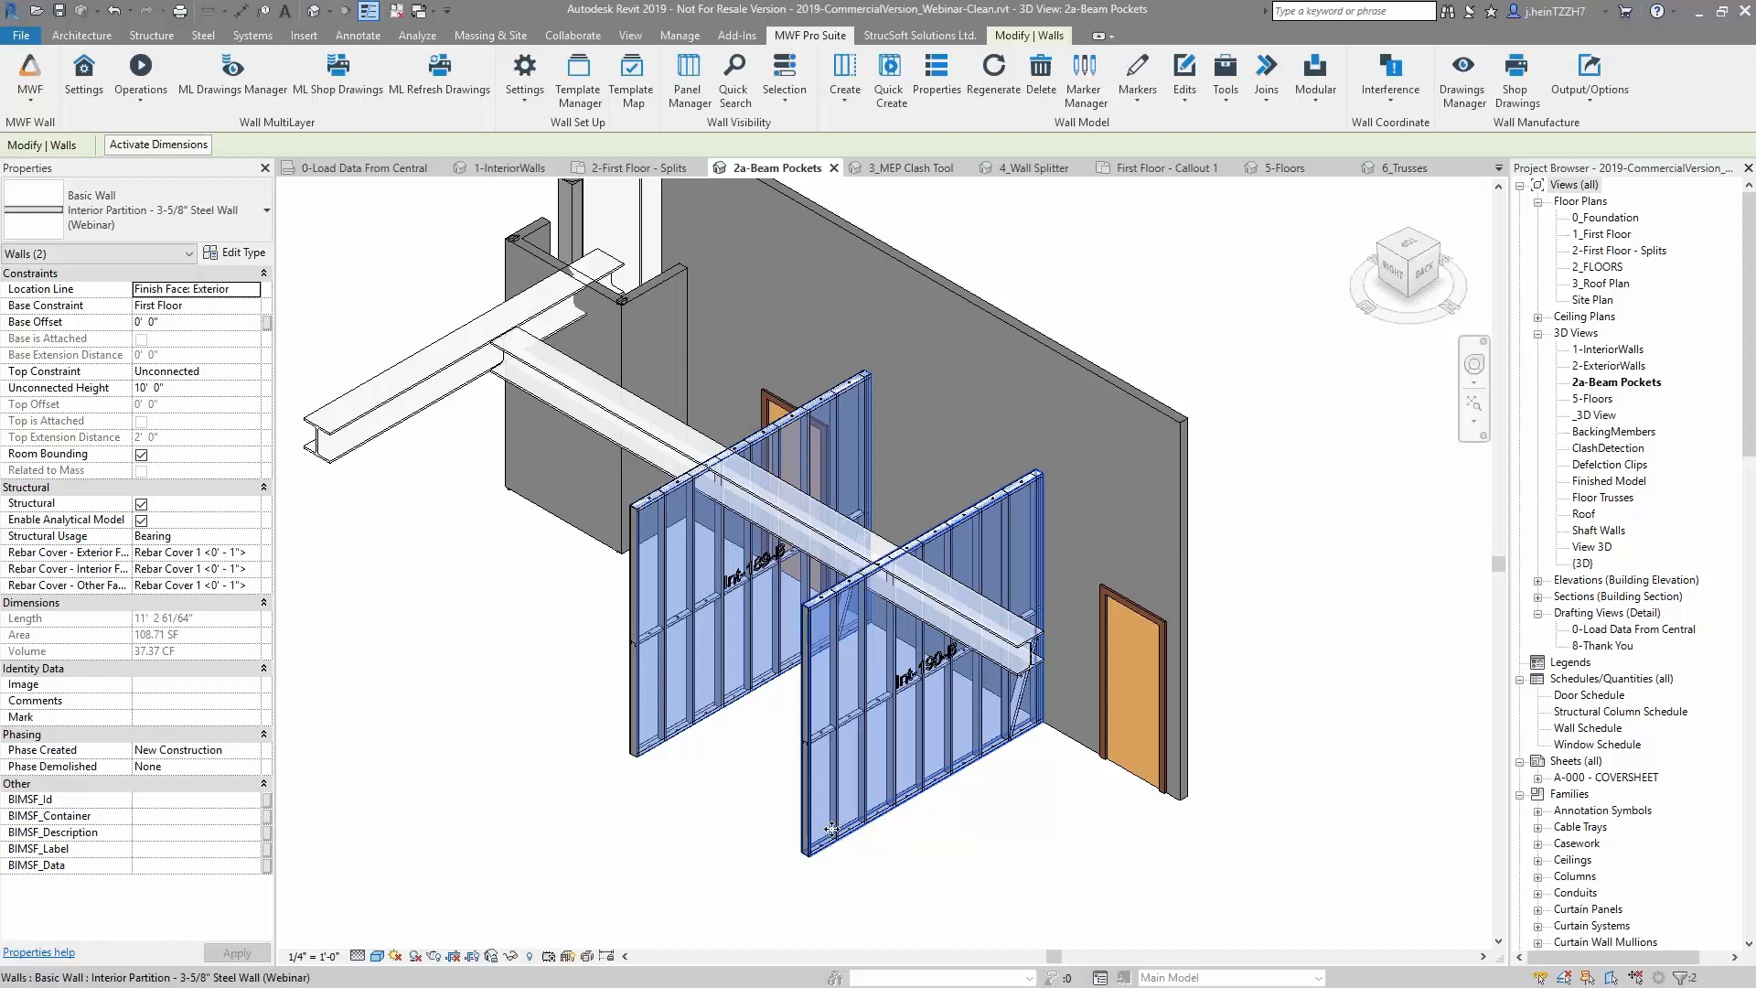
Examine the alignment of the horizontal blocking members between the studs of the nearer framed partition
scroll(907, 838, up, 1)
scroll(906, 838, up, 1)
scroll(903, 819, up, 1)
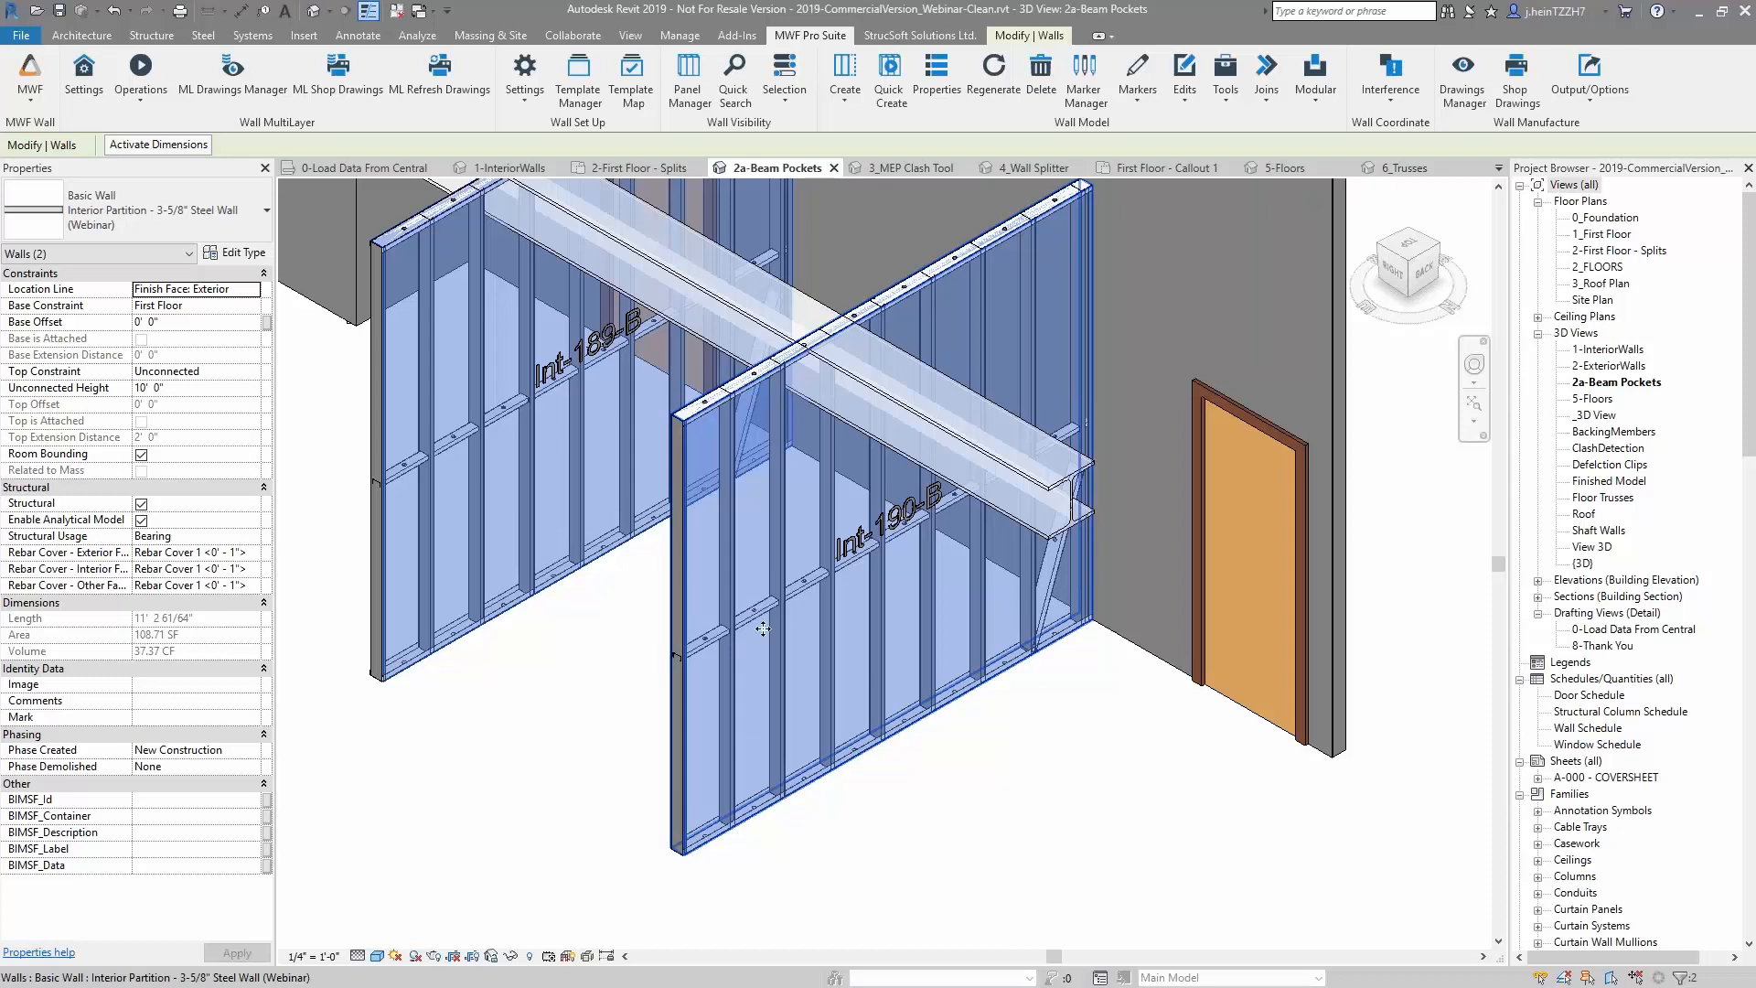
key(Escape)
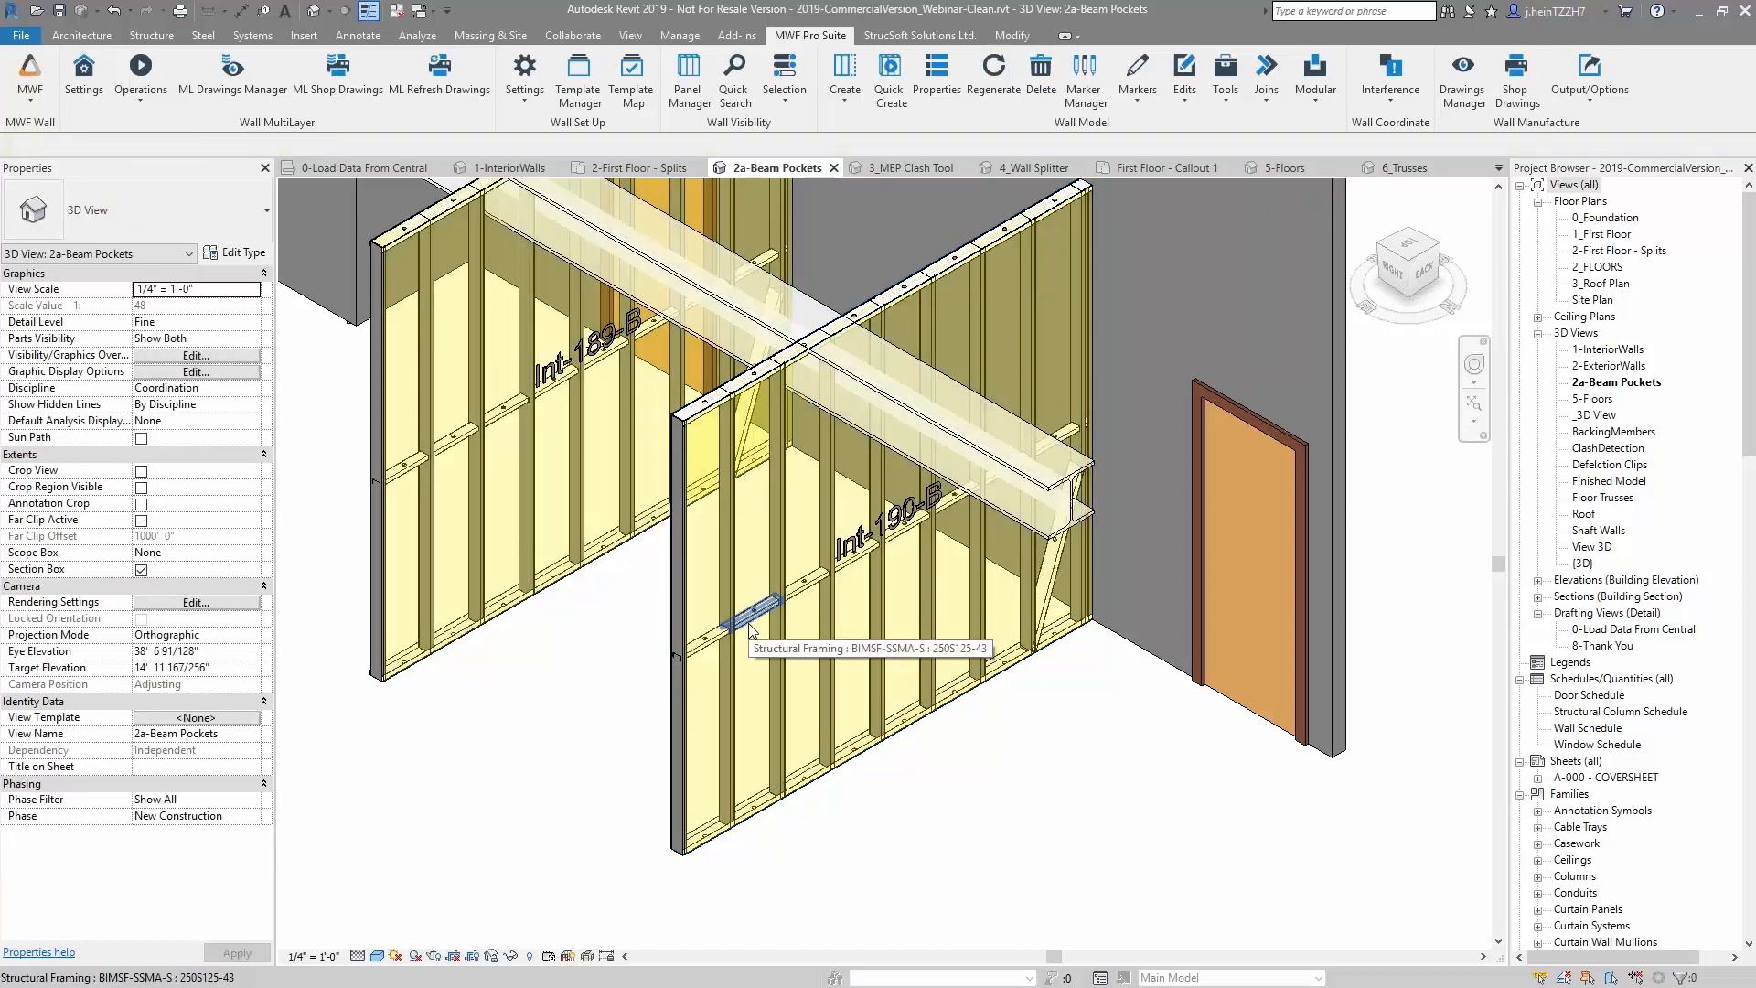
click(750, 628)
ctrl+click(860, 554)
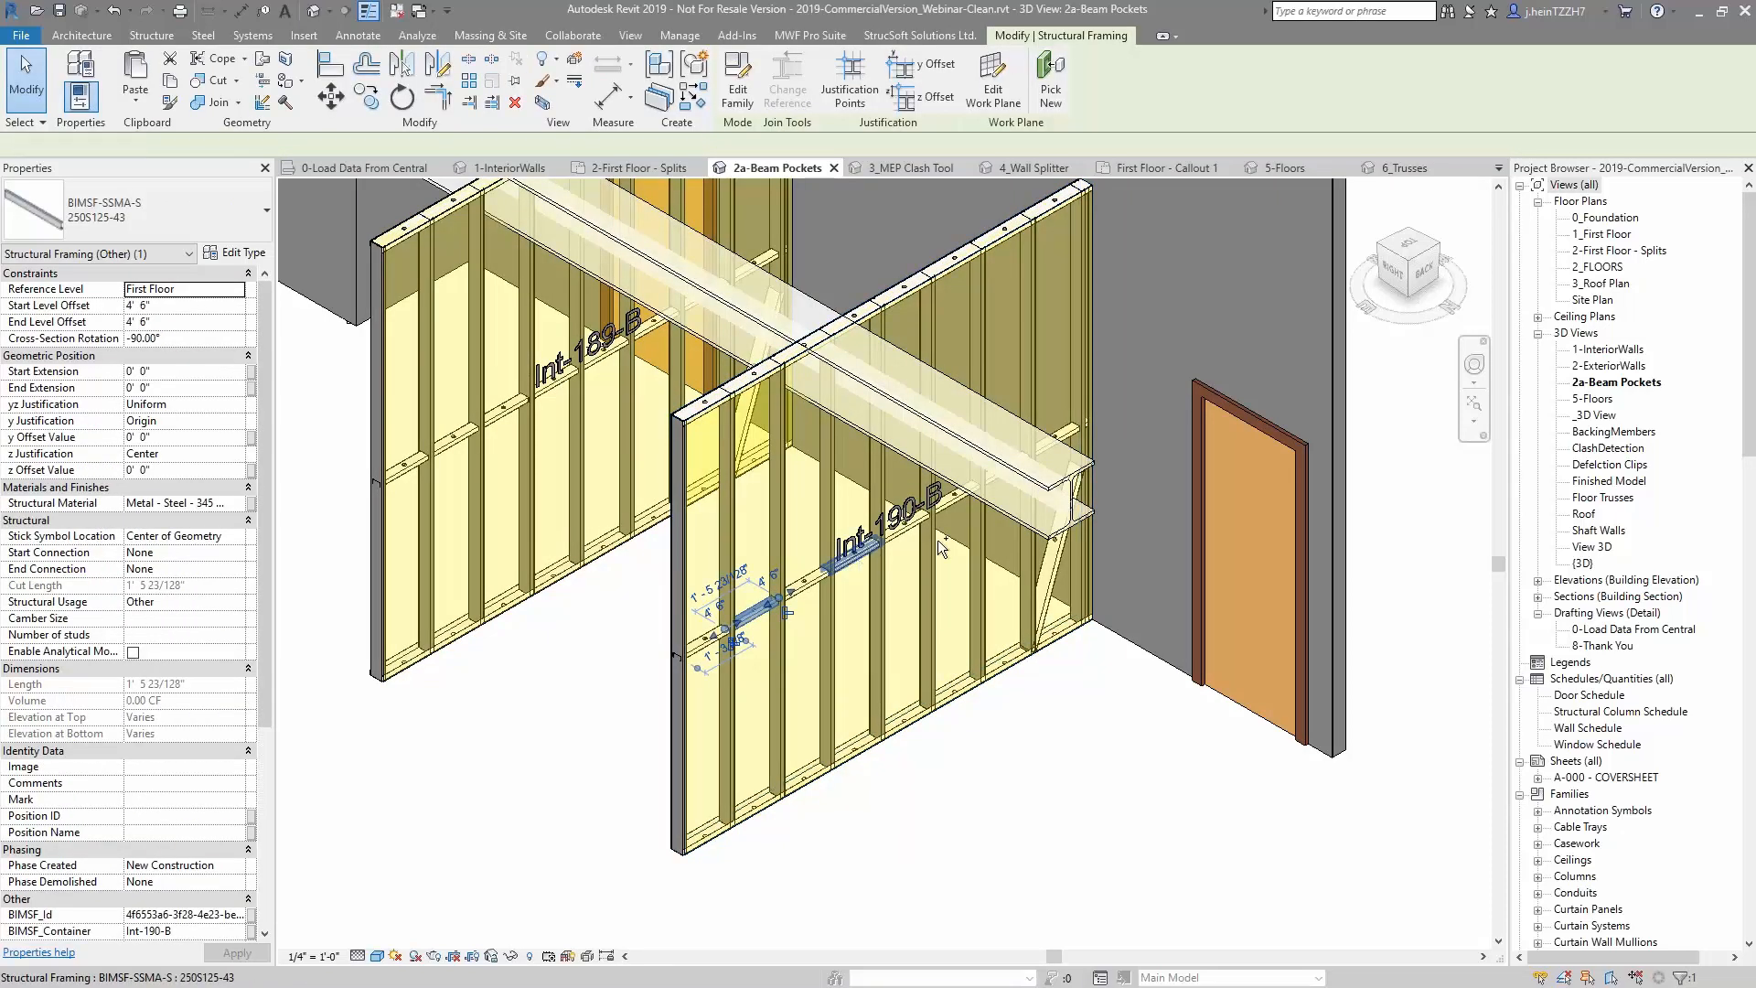
ctrl+click(962, 501)
ctrl+click(1061, 434)
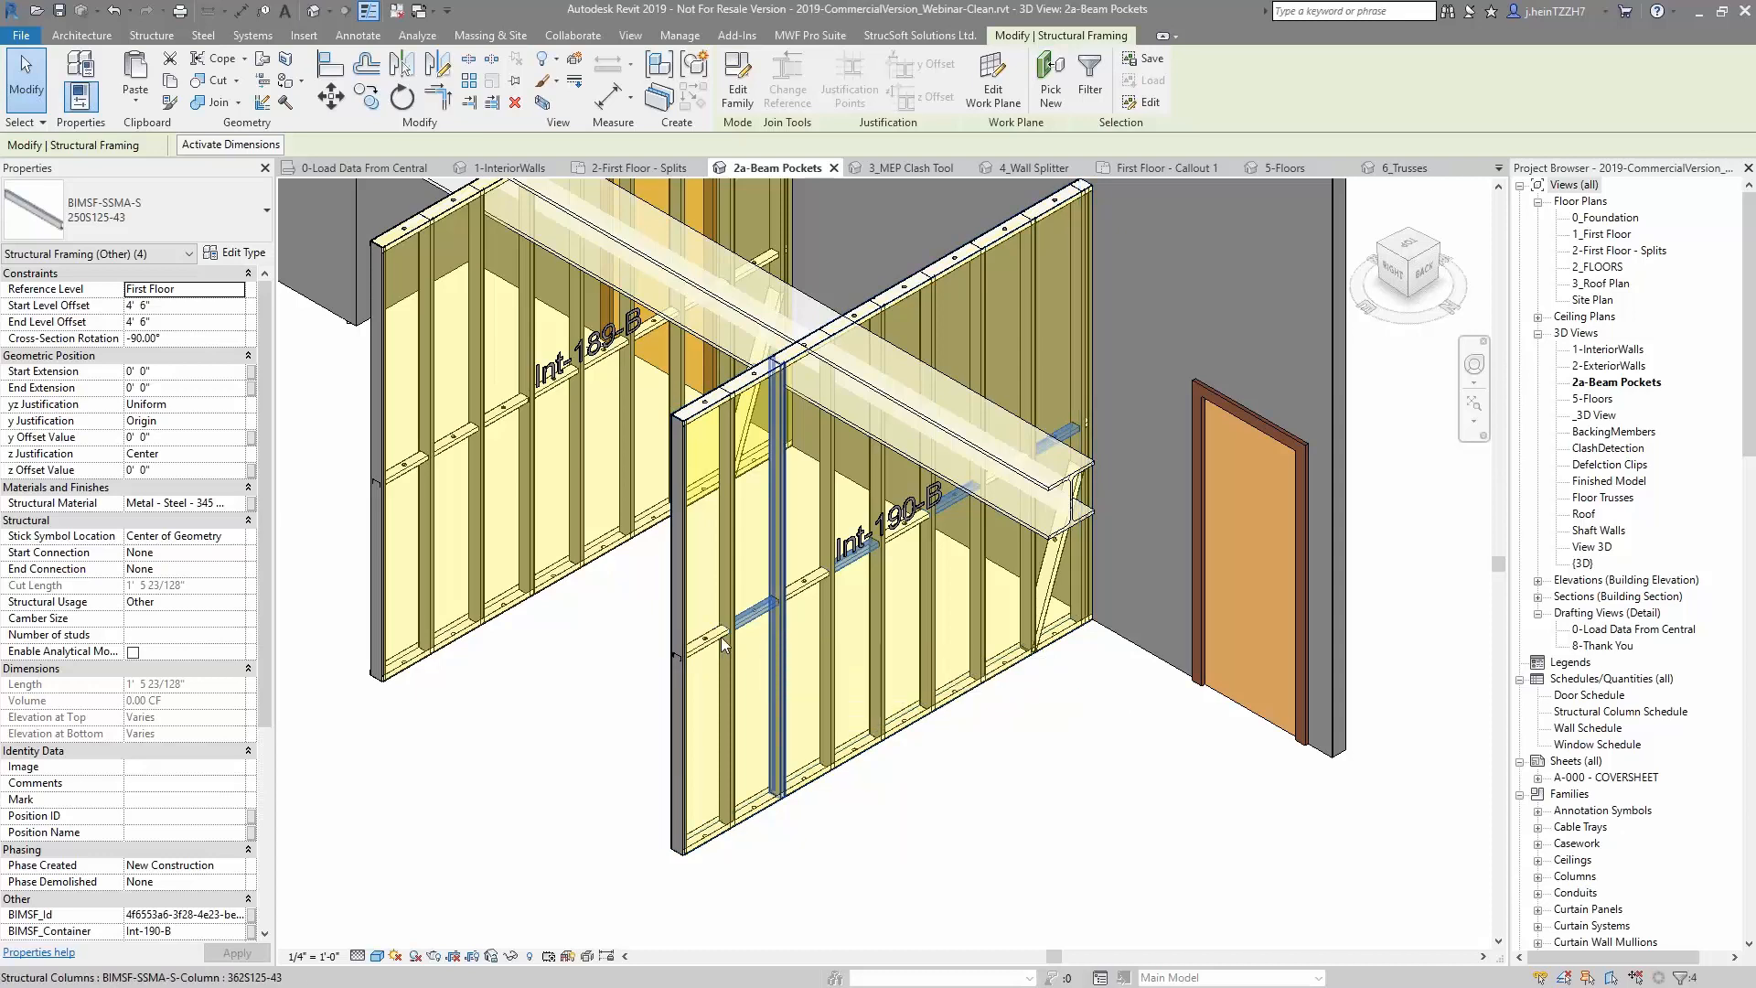
click(546, 707)
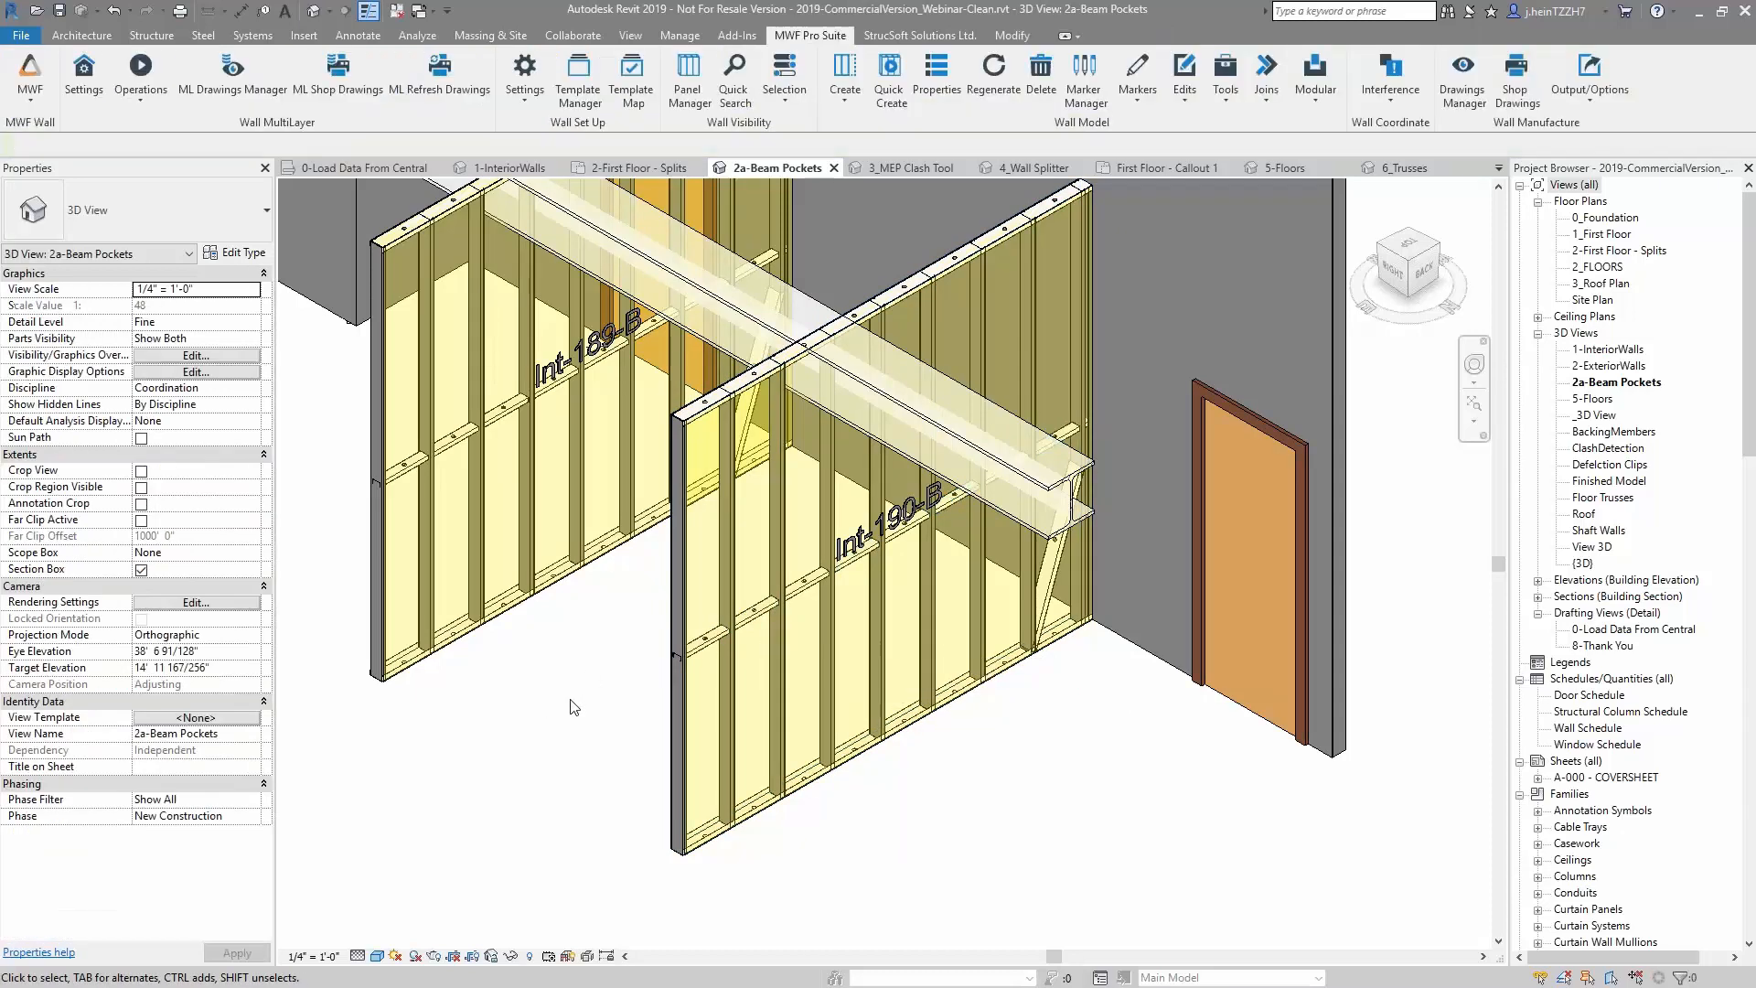
Set the Int-190-B panel's horizontals to end from E2 with a 0' - 2" stagger offset, and update the definition
click(855, 535)
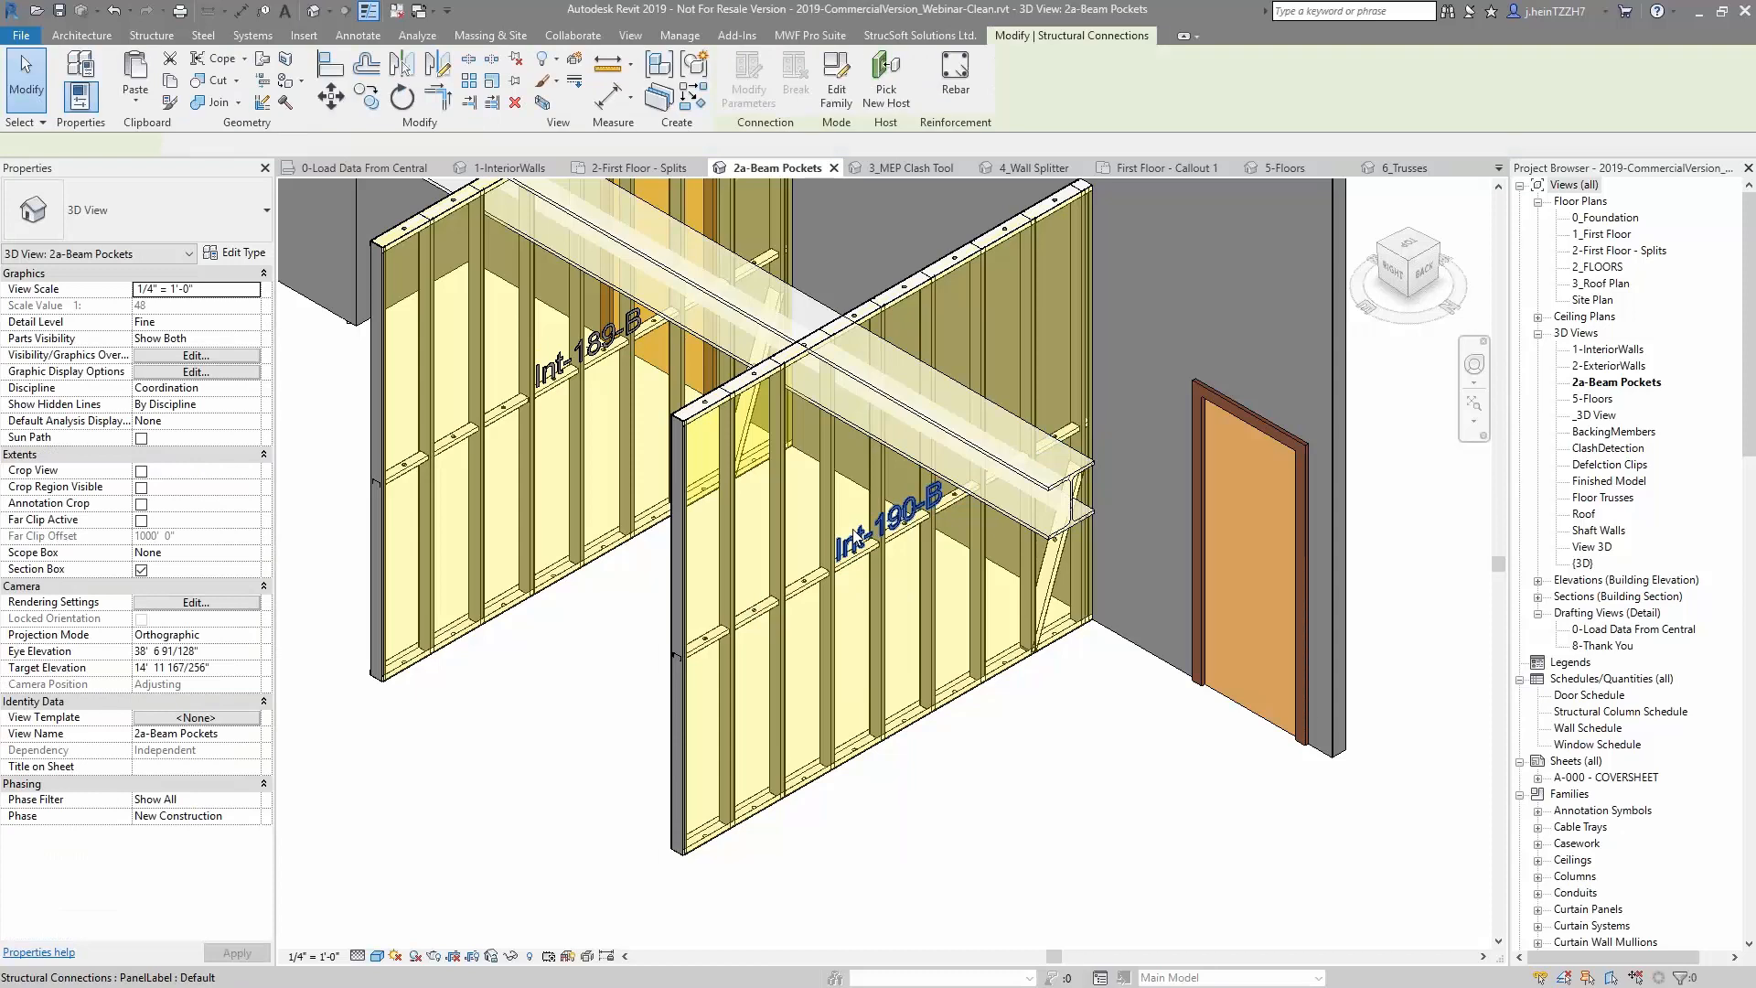
click(819, 35)
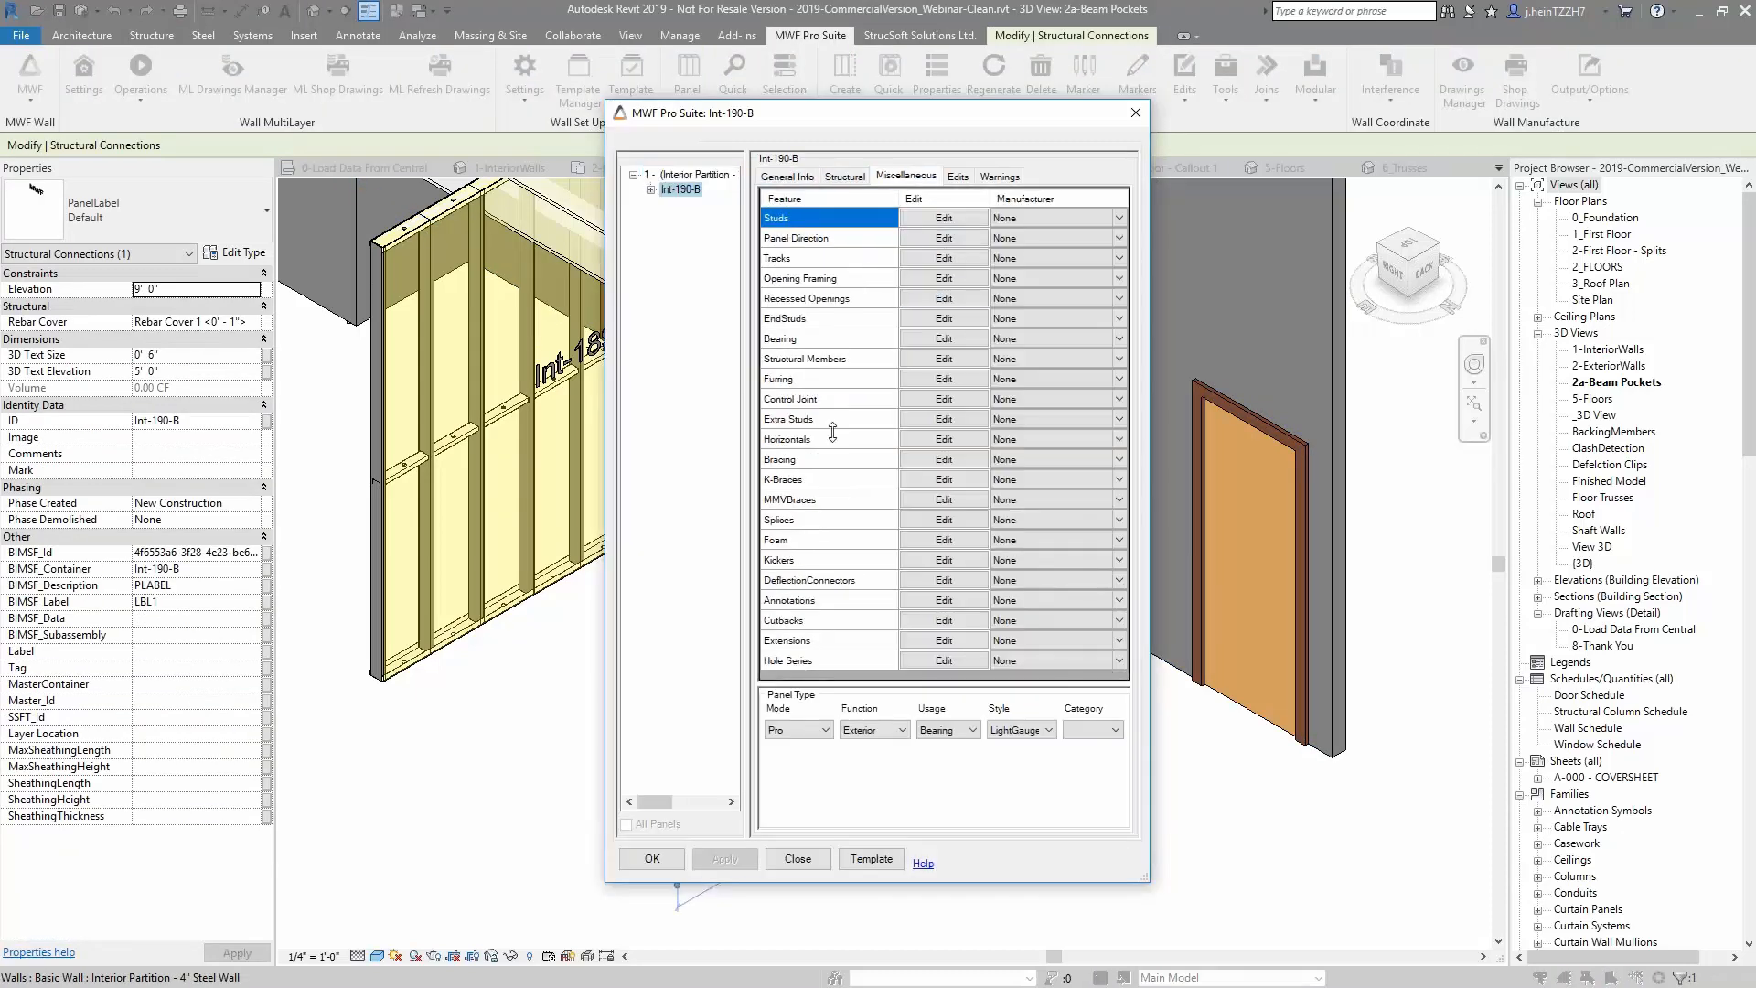
click(943, 440)
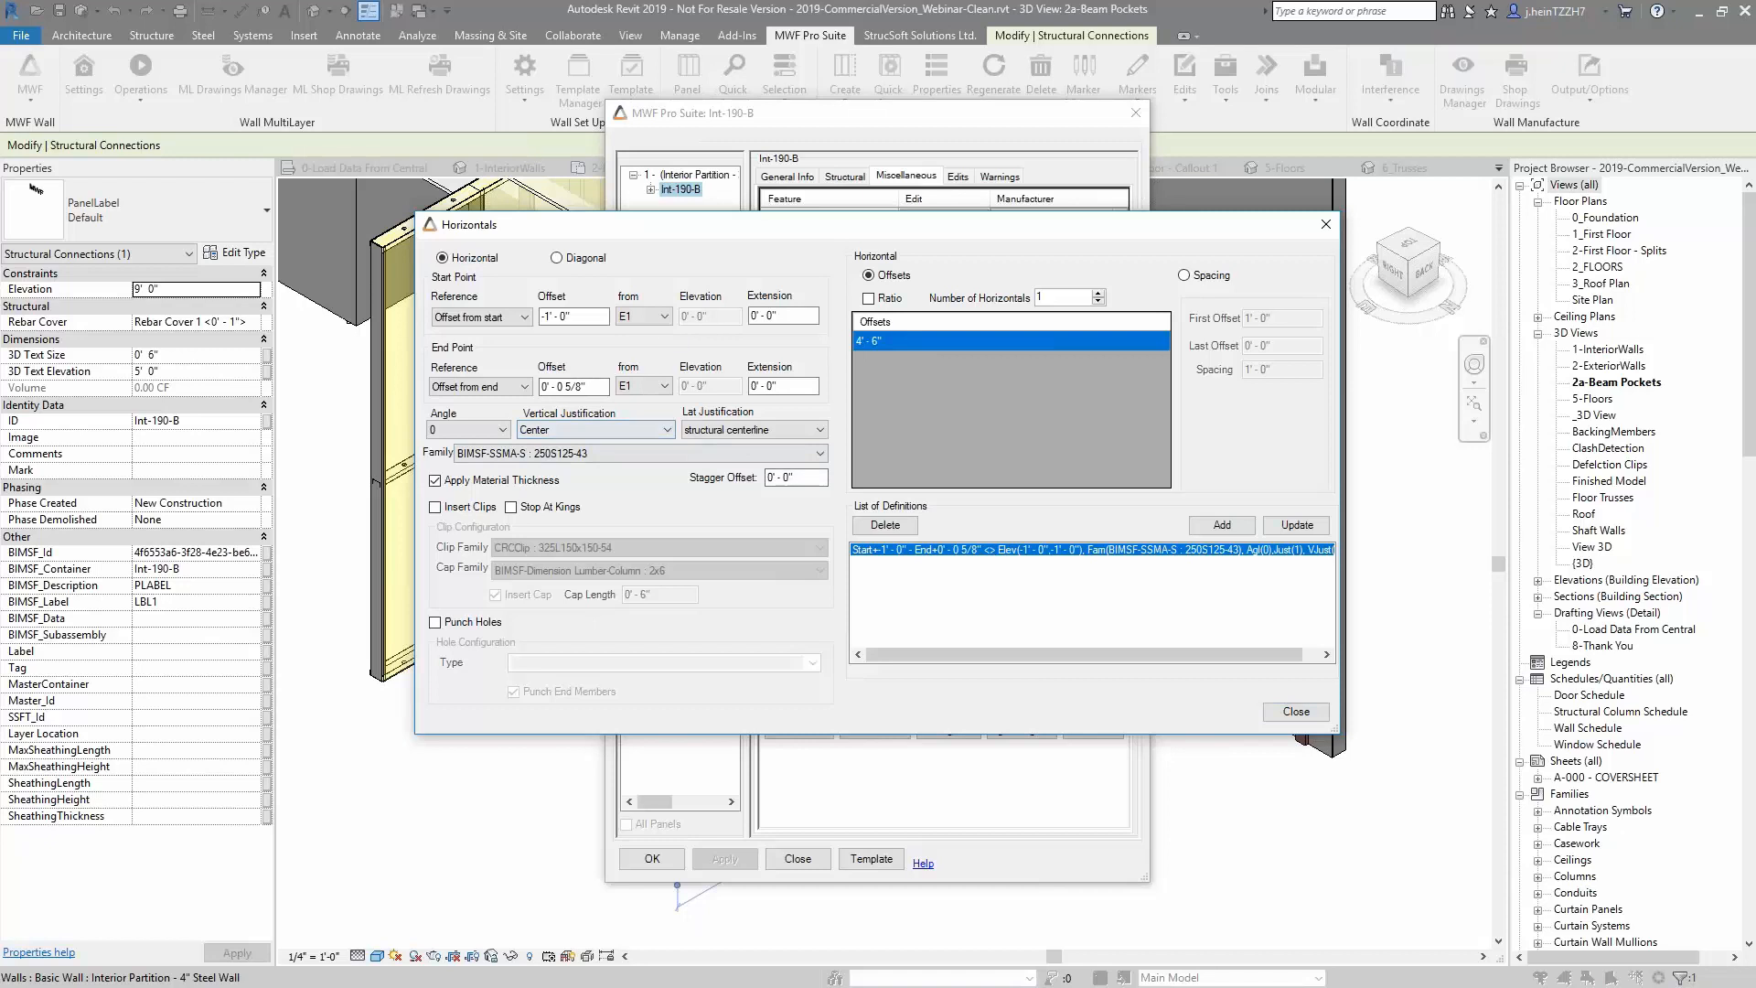
click(658, 387)
click(653, 509)
double_click(799, 476)
click(785, 478)
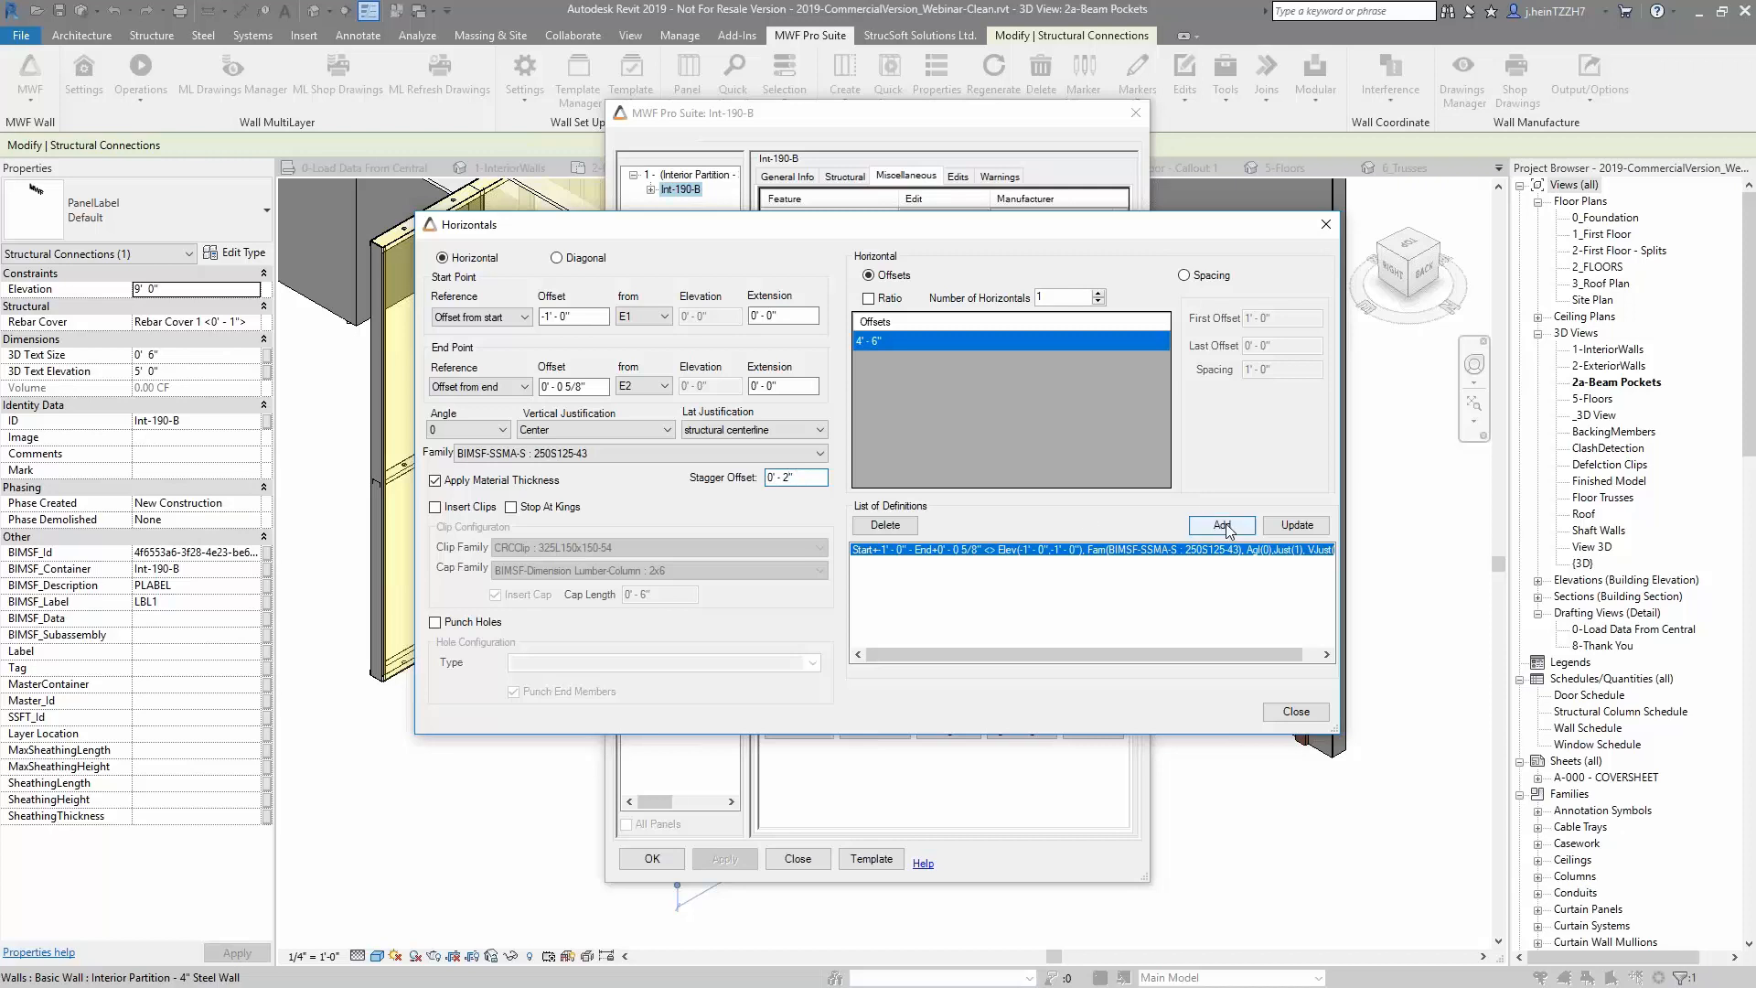
click(1292, 527)
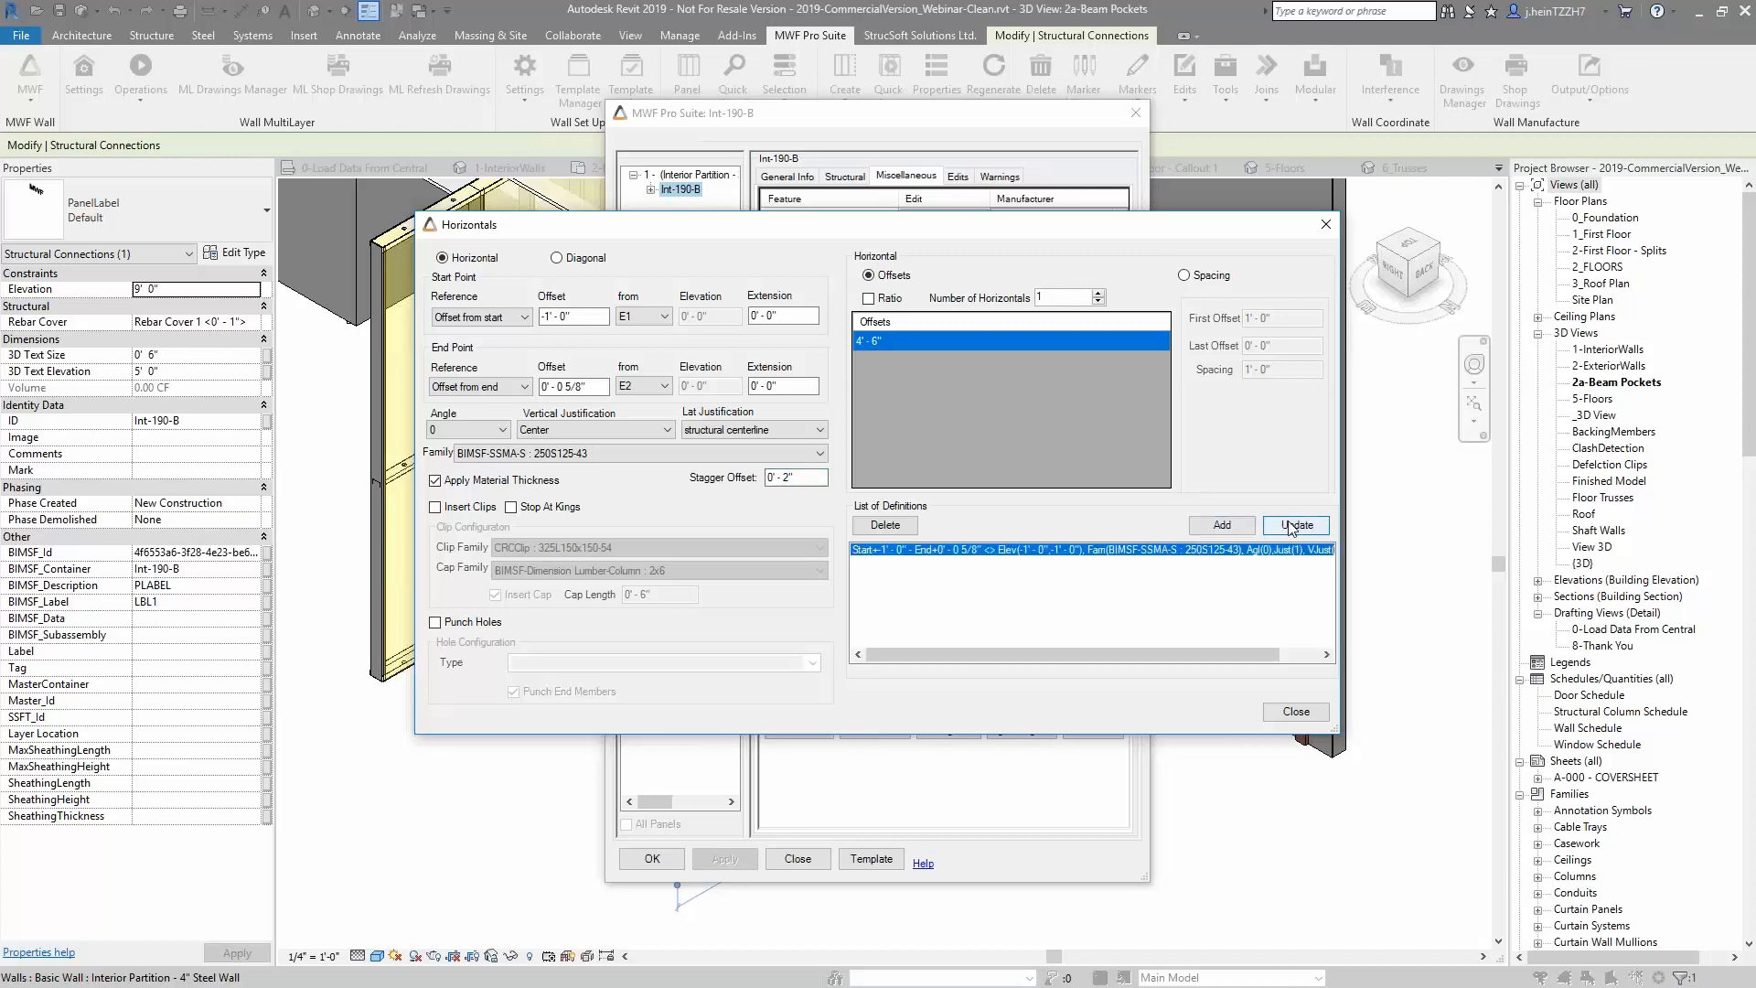
click(1288, 712)
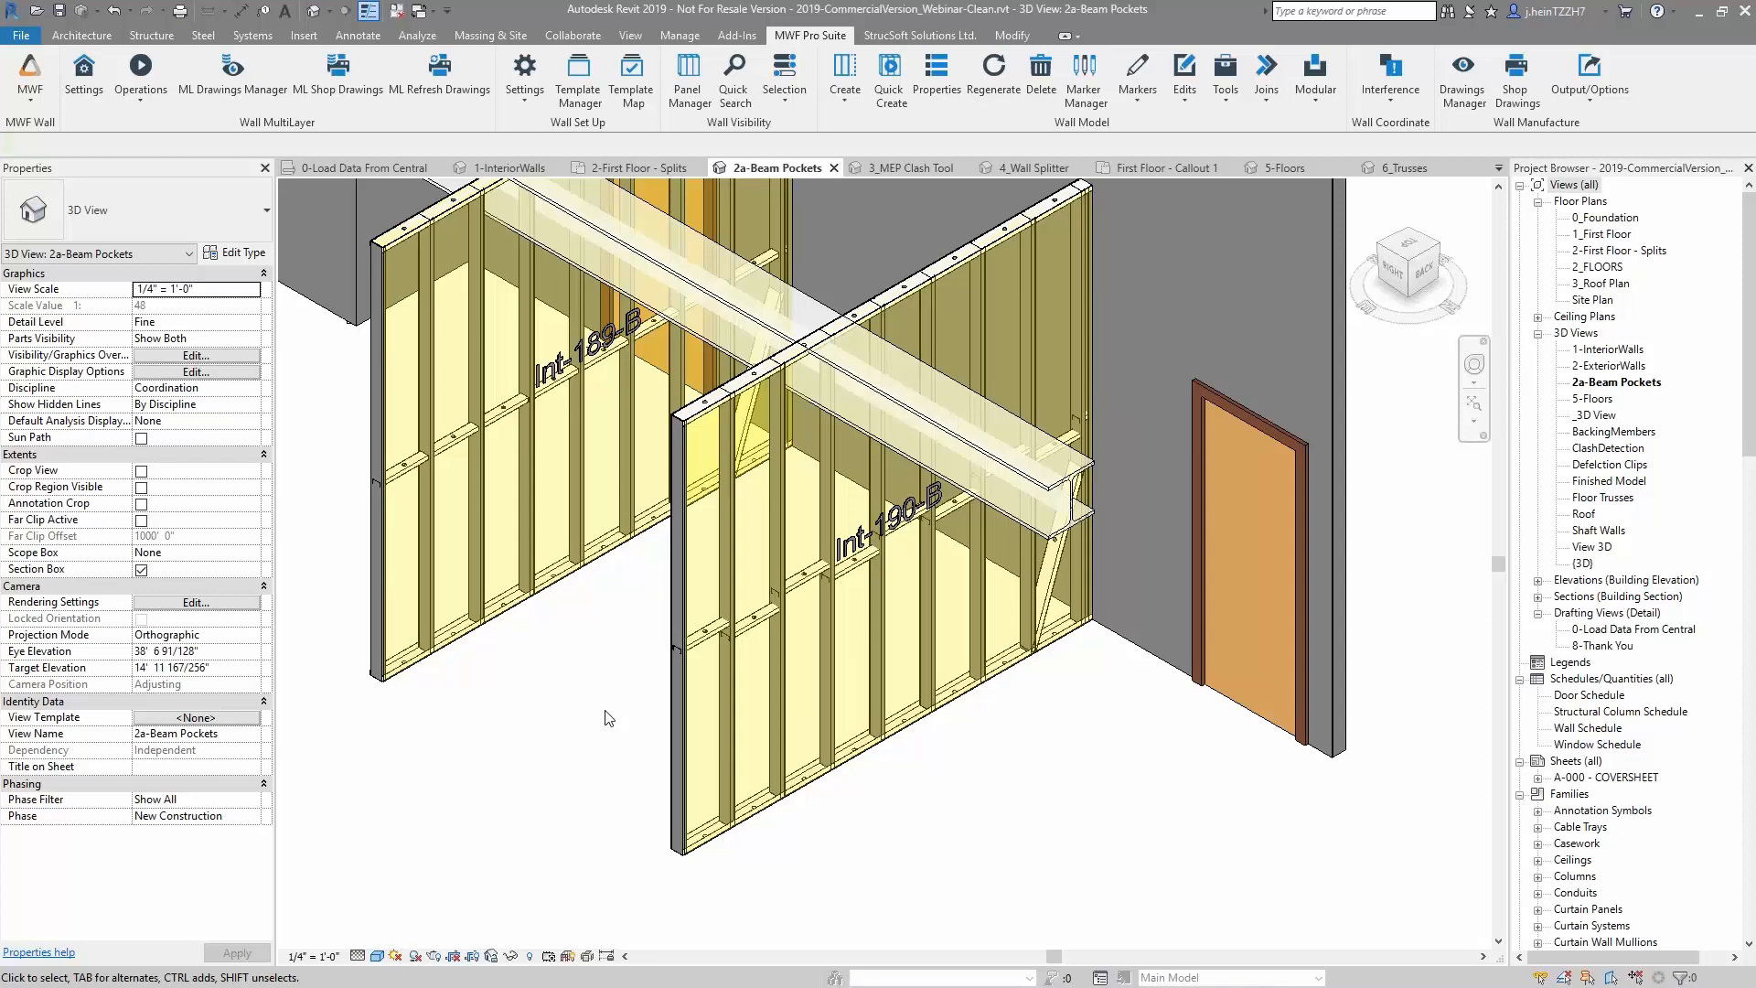
Examine the staggered horizontals and the diagonal brace beneath the beam in the Int-190-B panel
scroll(736, 636, up, 5)
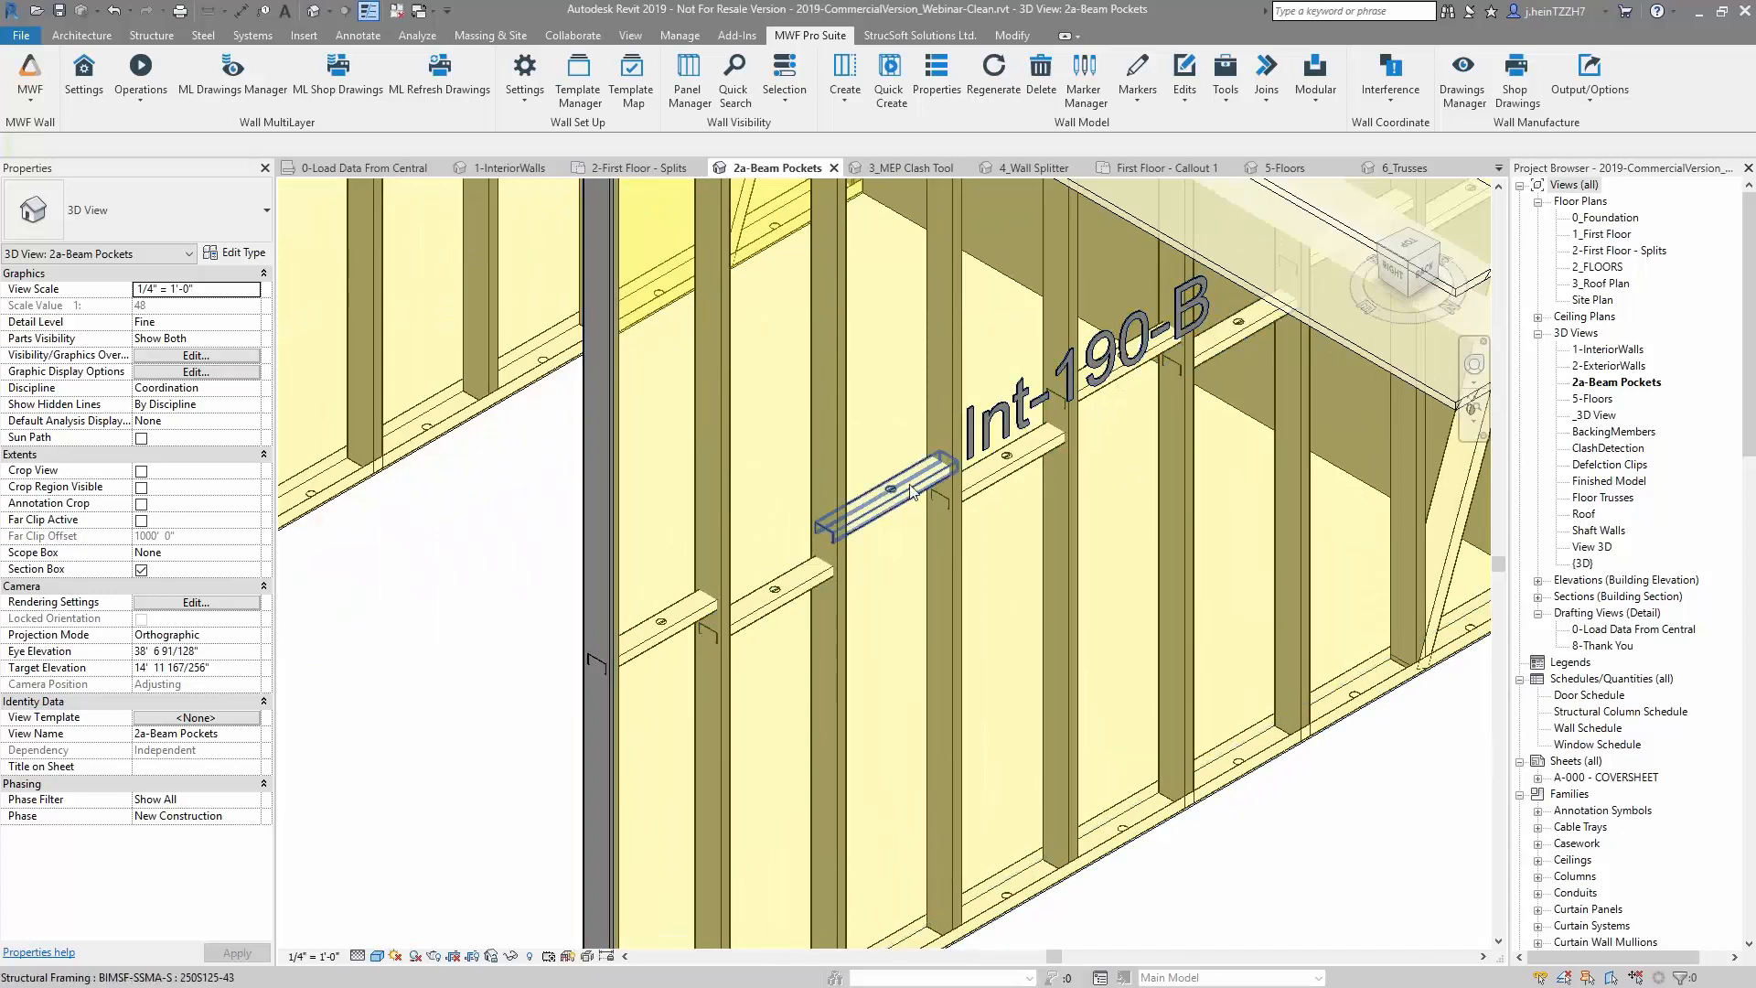
scroll(565, 622, down, 1)
scroll(564, 621, down, 2)
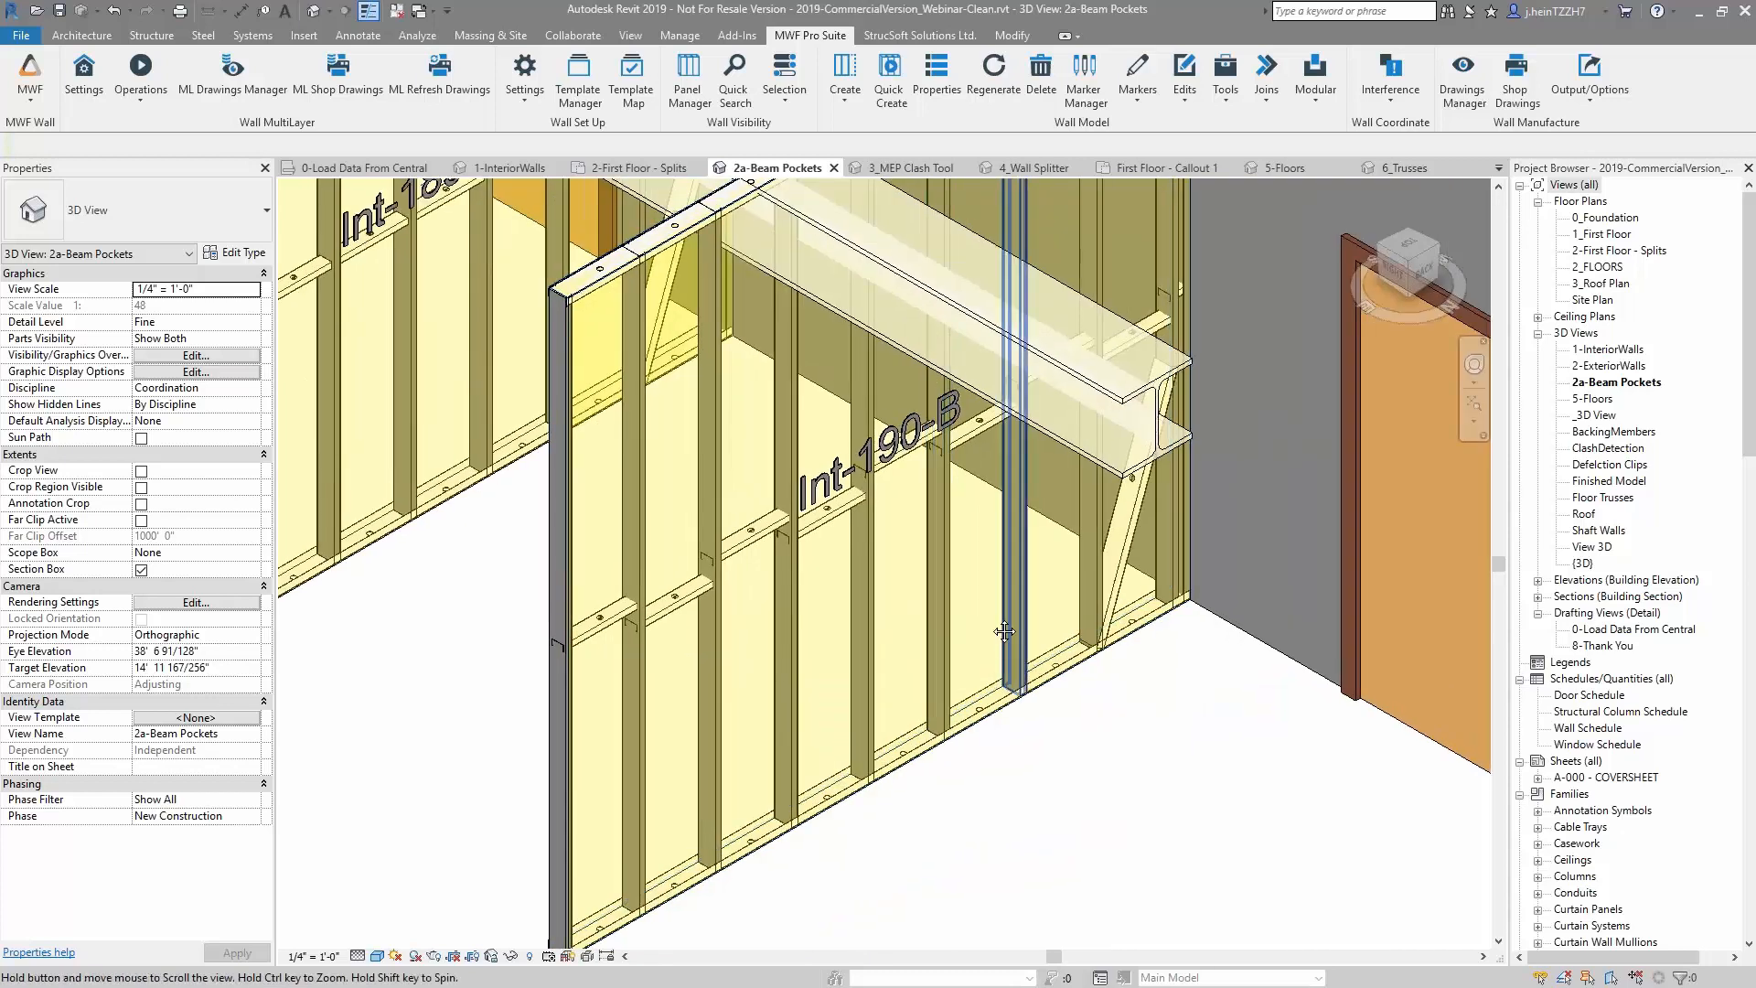
scroll(1006, 488, up, 3)
scroll(1001, 549, up, 1)
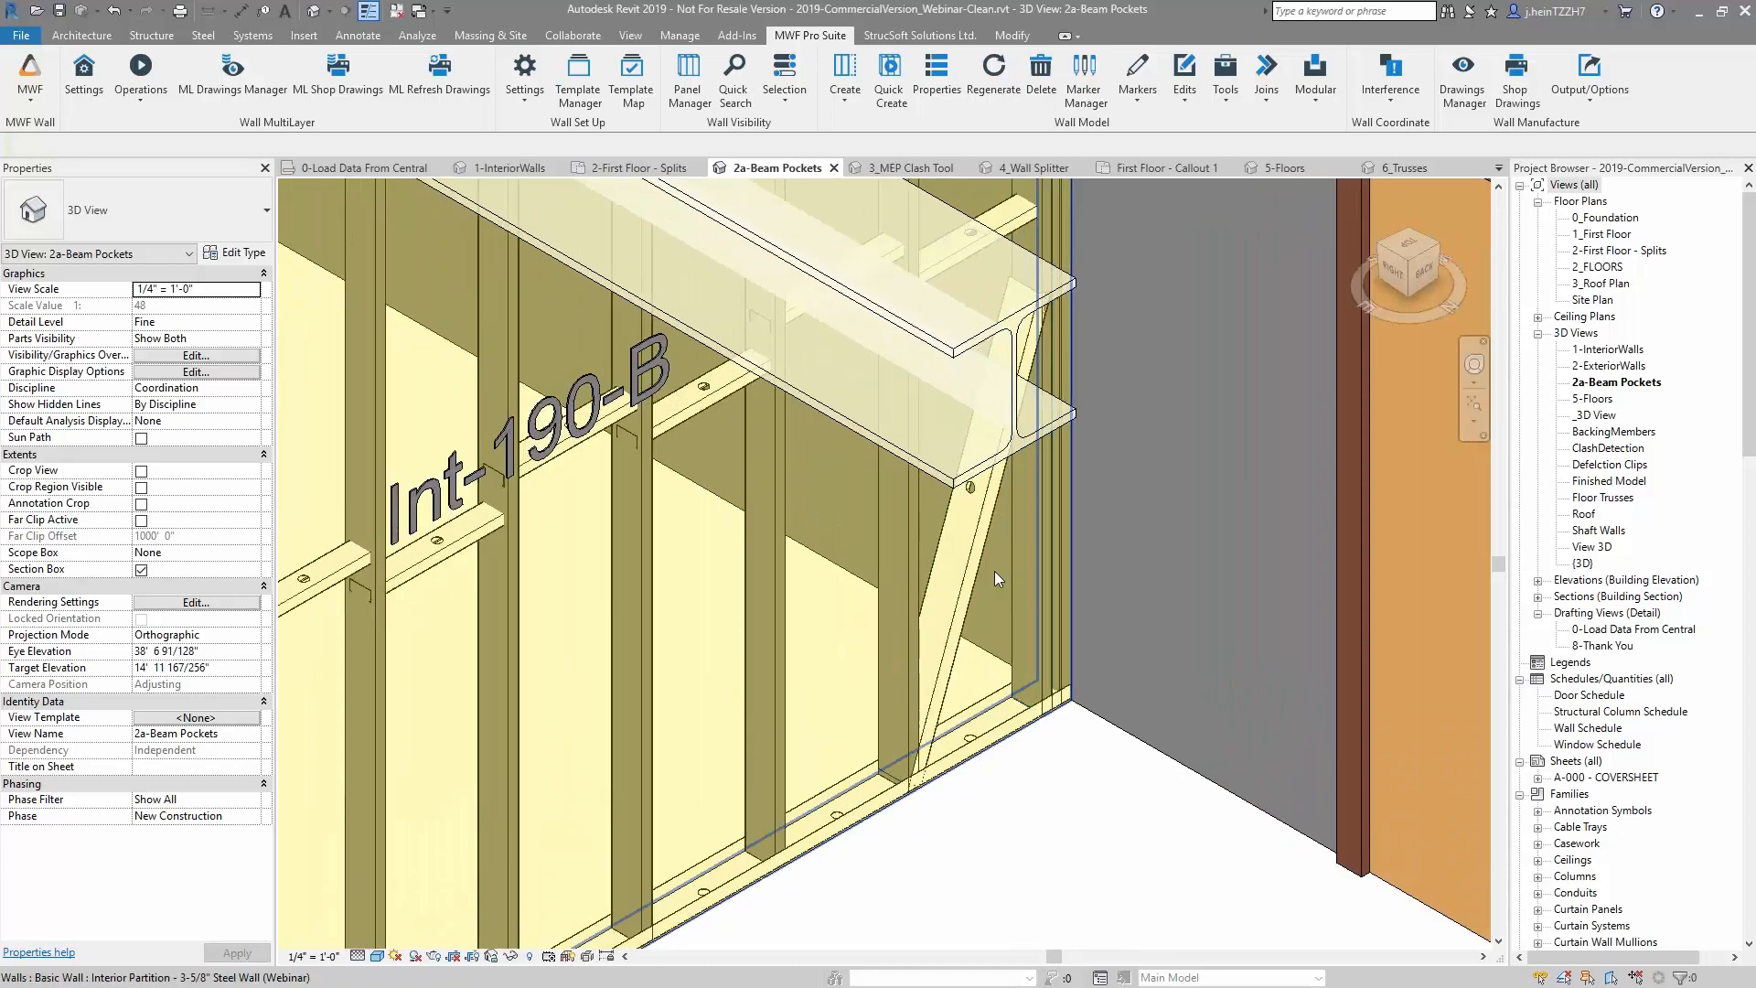
click(969, 569)
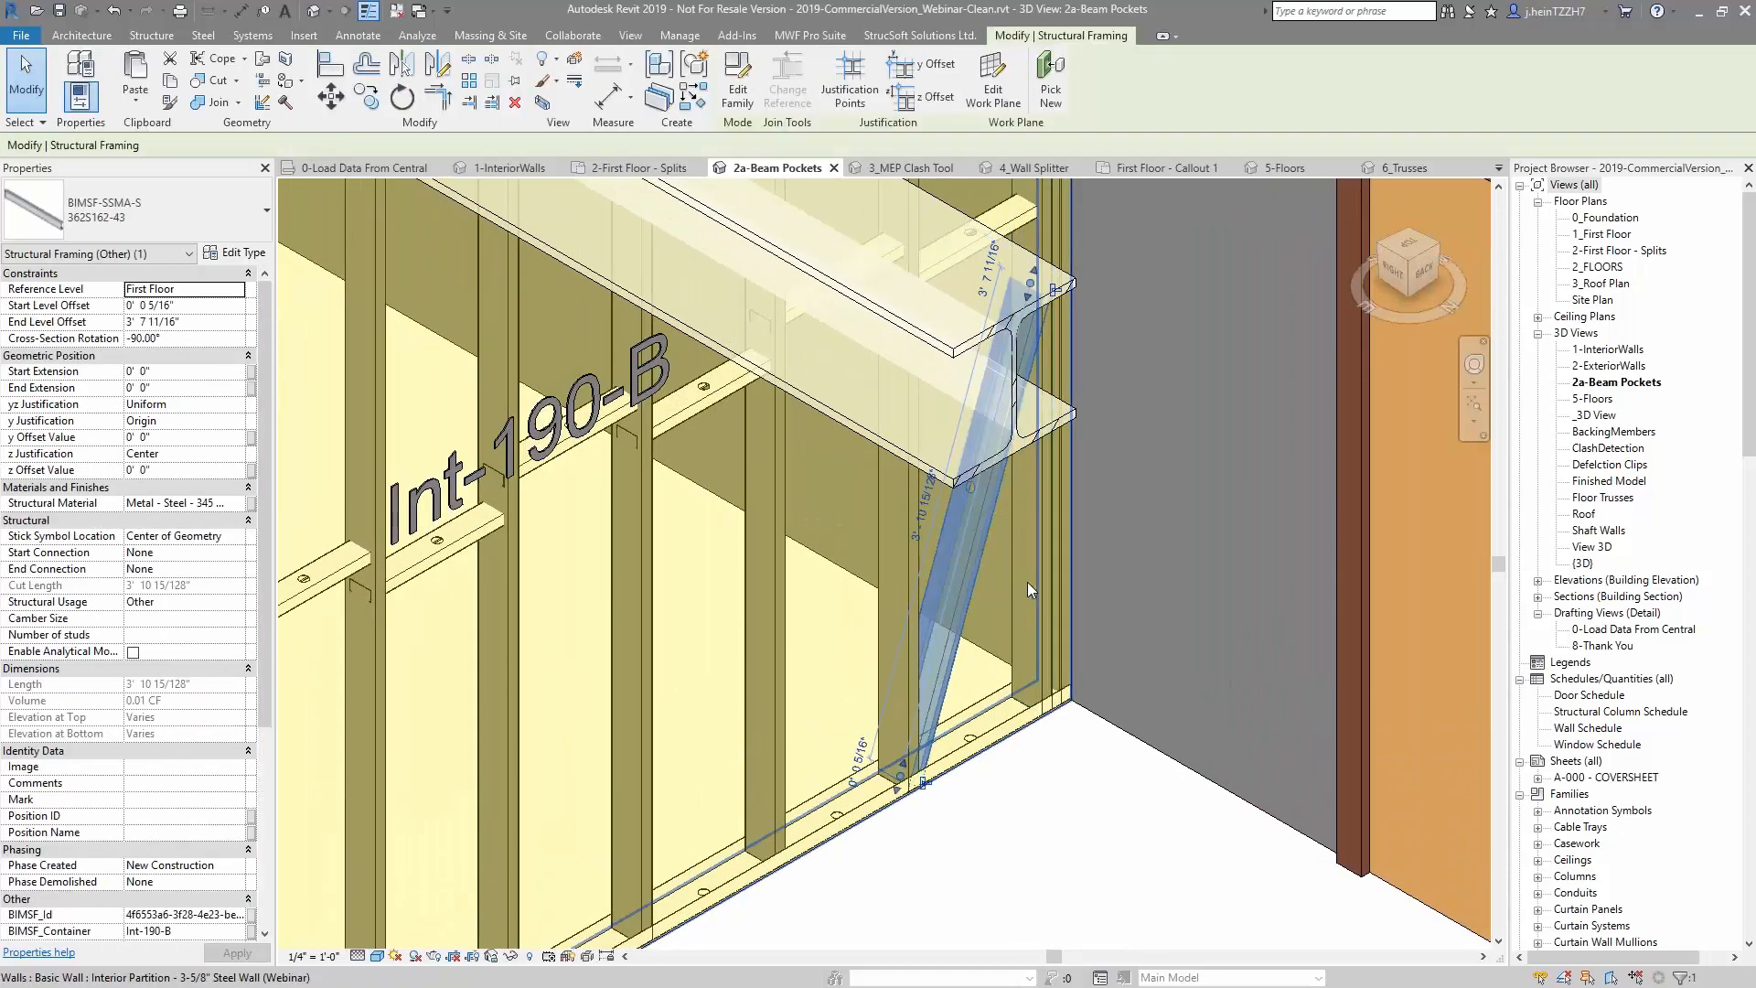
click(1024, 817)
scroll(1024, 819, down, 1)
middle_drag(1026, 821, 1128, 631)
scroll(1088, 736, down, 1)
scroll(1127, 631, down, 1)
middle_drag(1117, 720, 1111, 662)
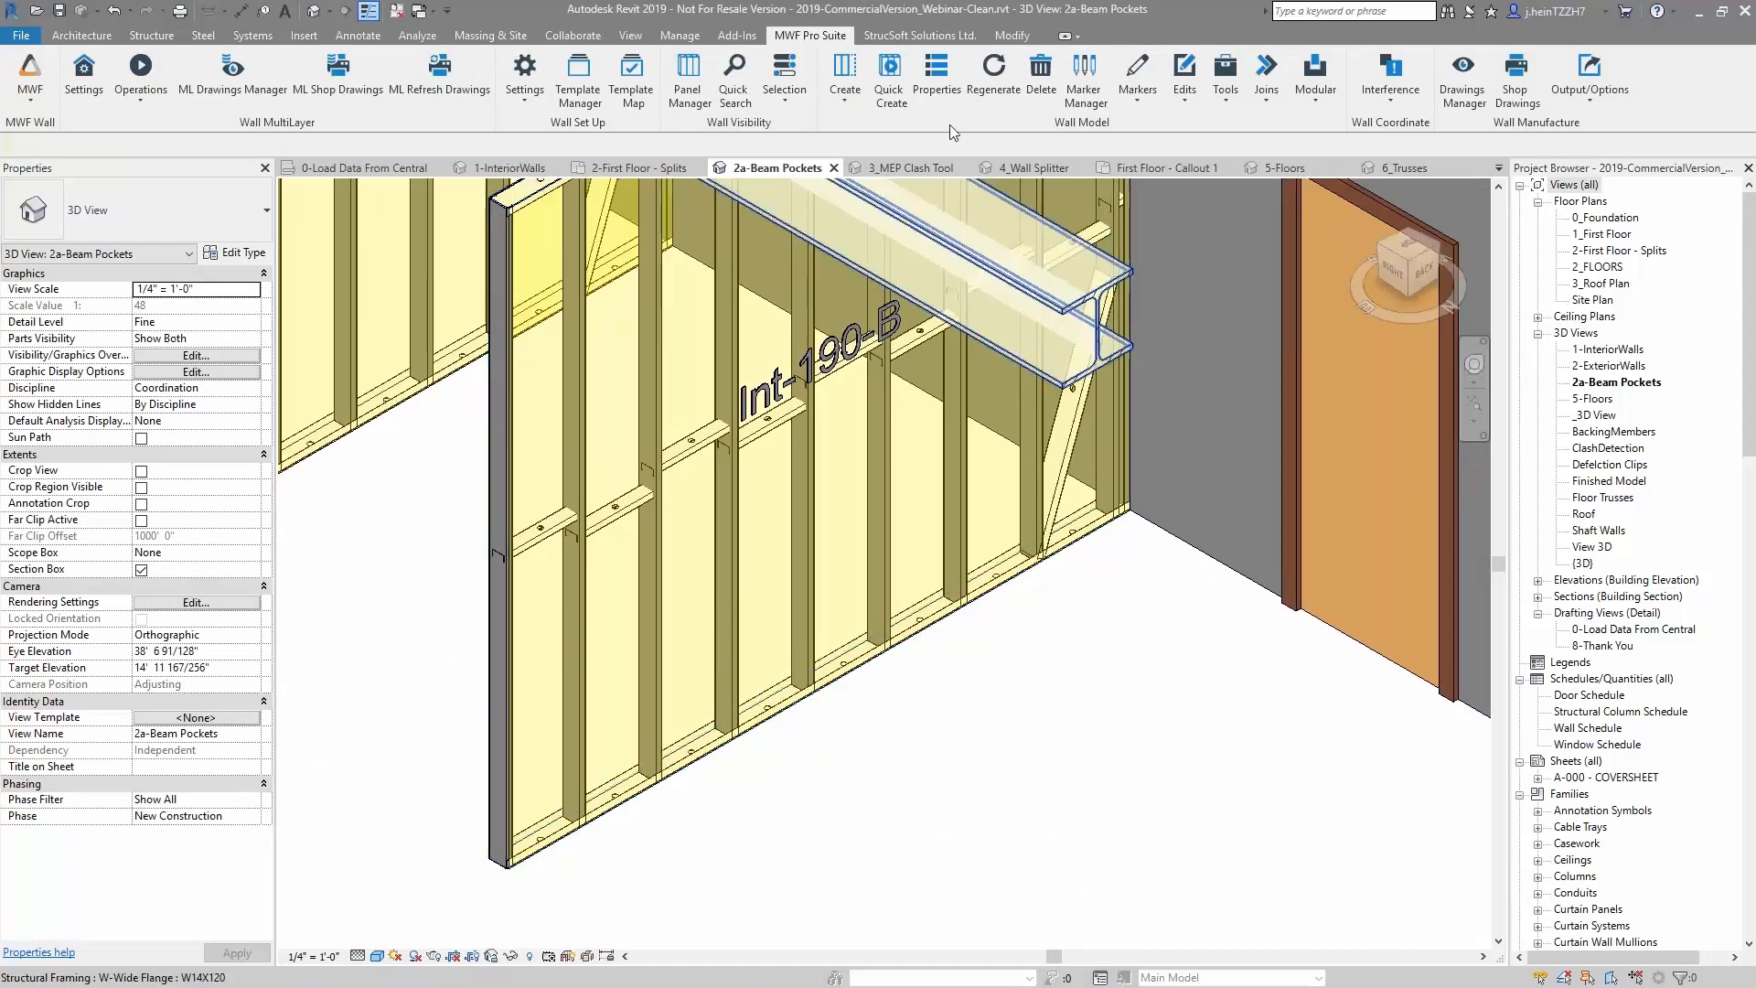
Open the Int-190-B panel's Hole Series settings and show the By Offset series options
click(788, 371)
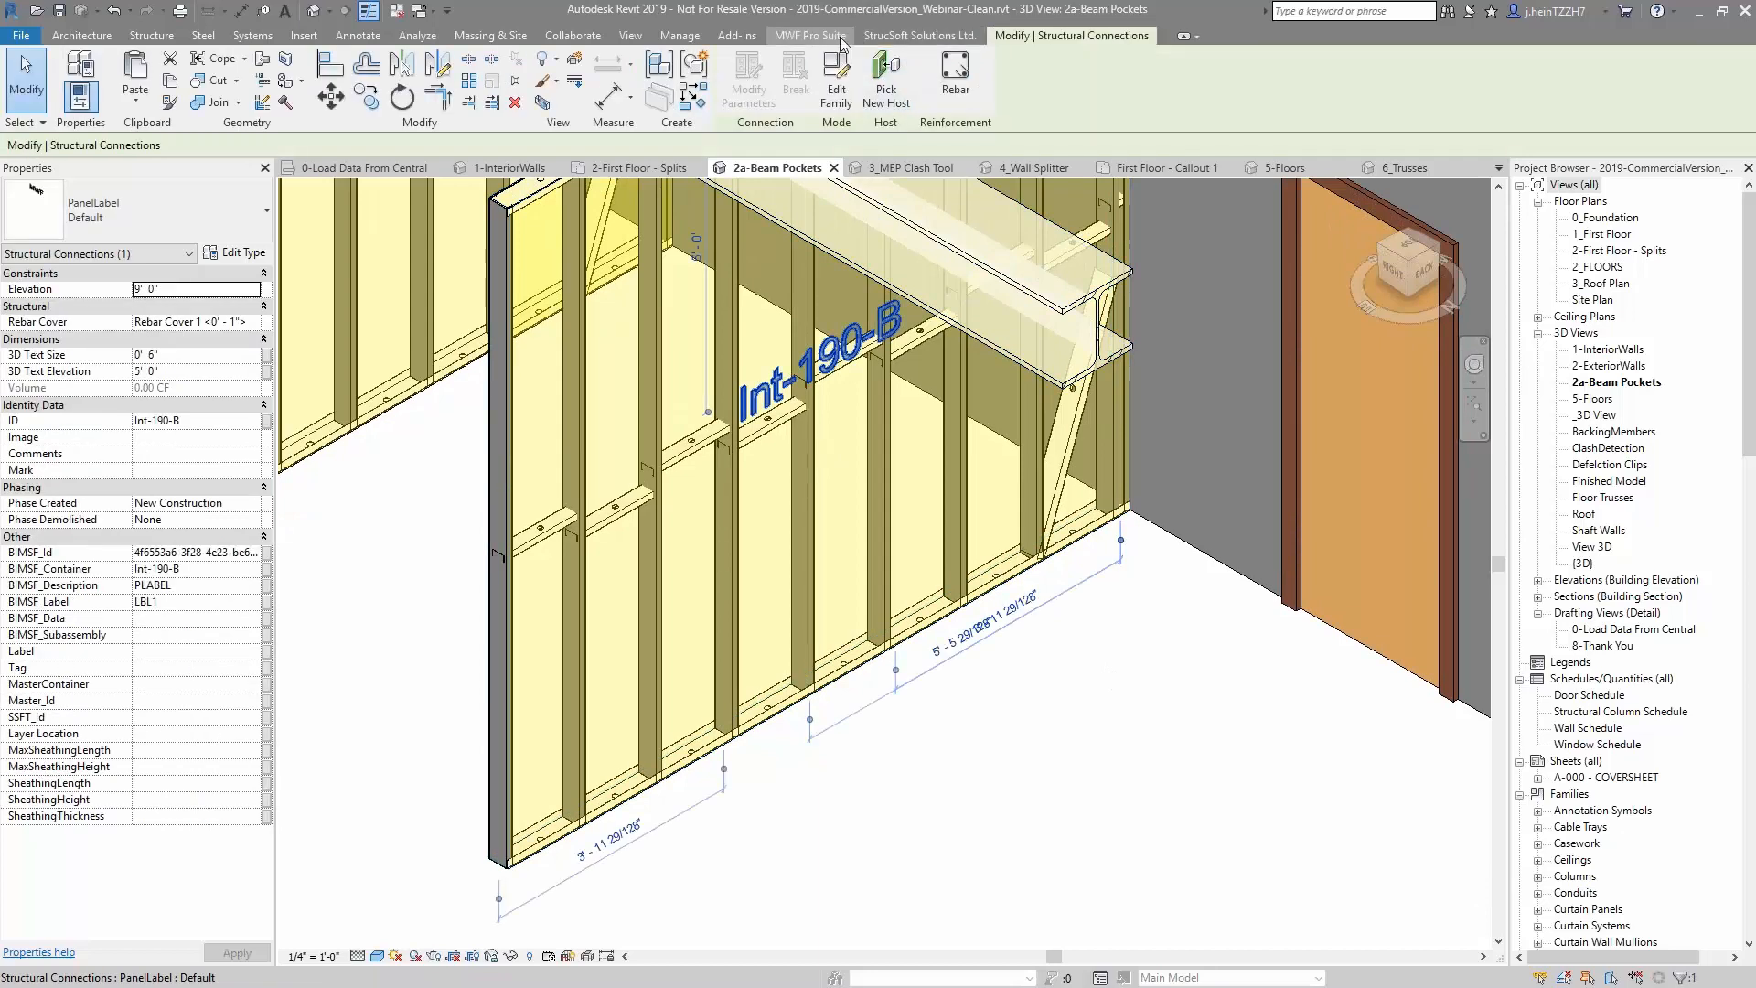
click(810, 35)
click(934, 81)
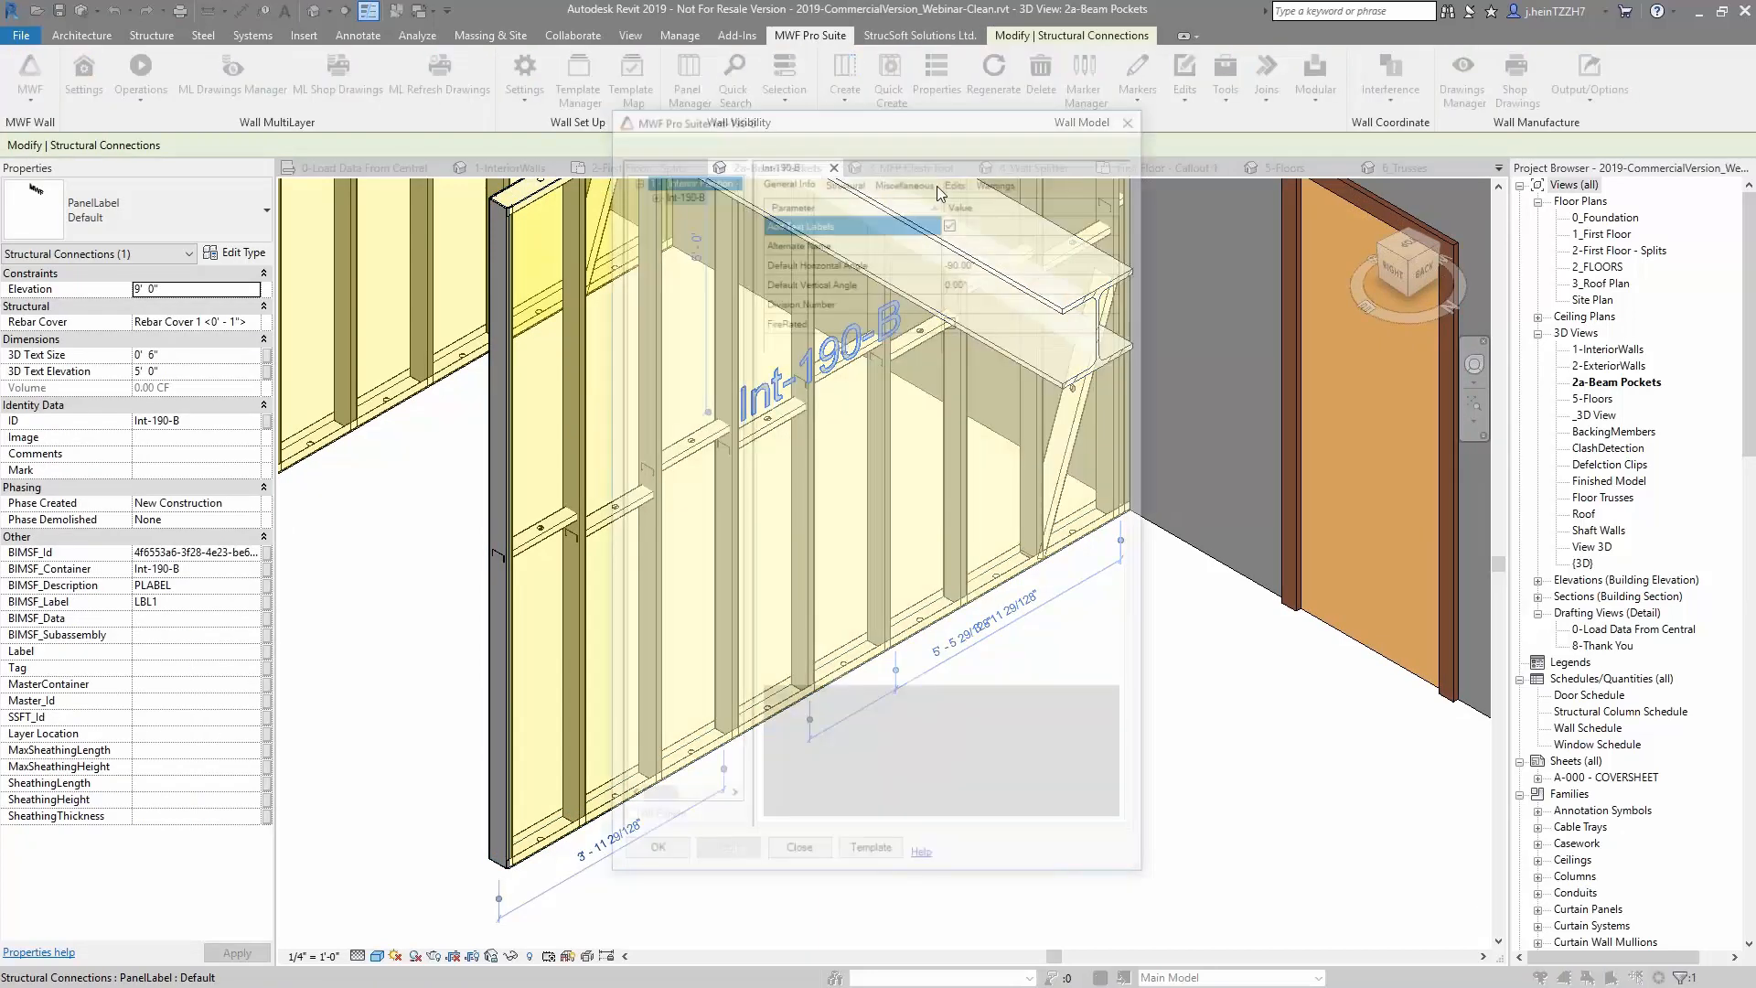
click(906, 175)
click(944, 660)
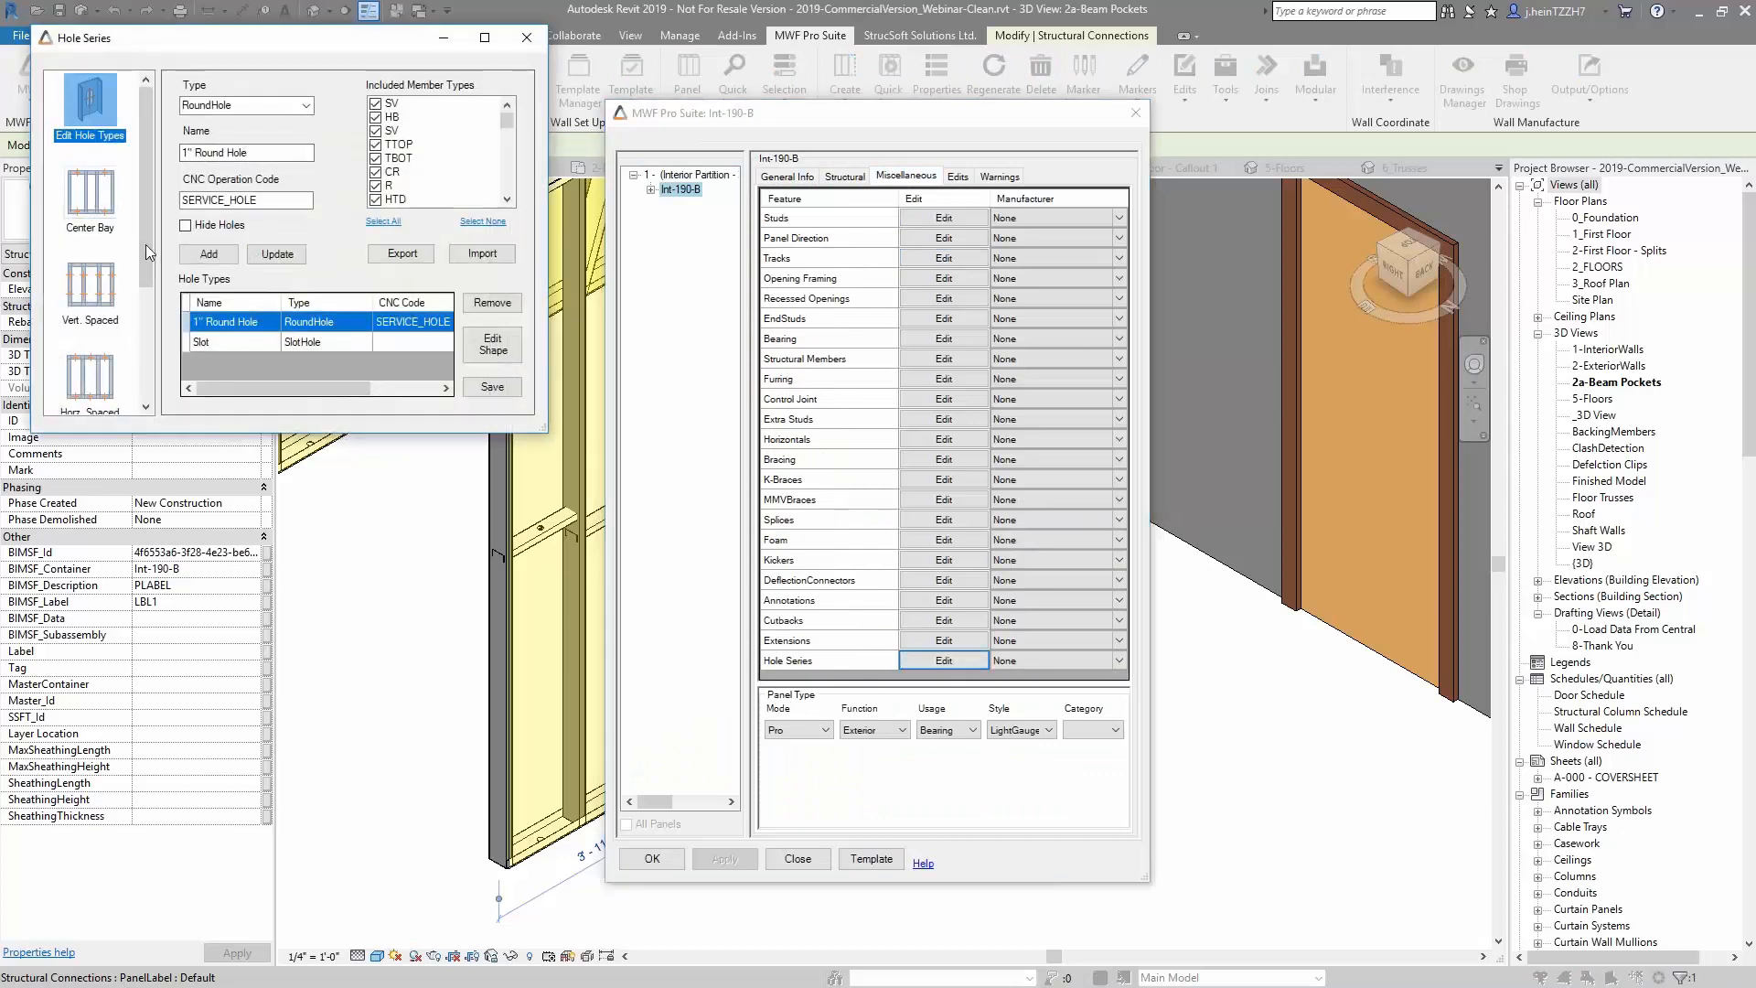
drag(146, 244, 143, 320)
click(92, 286)
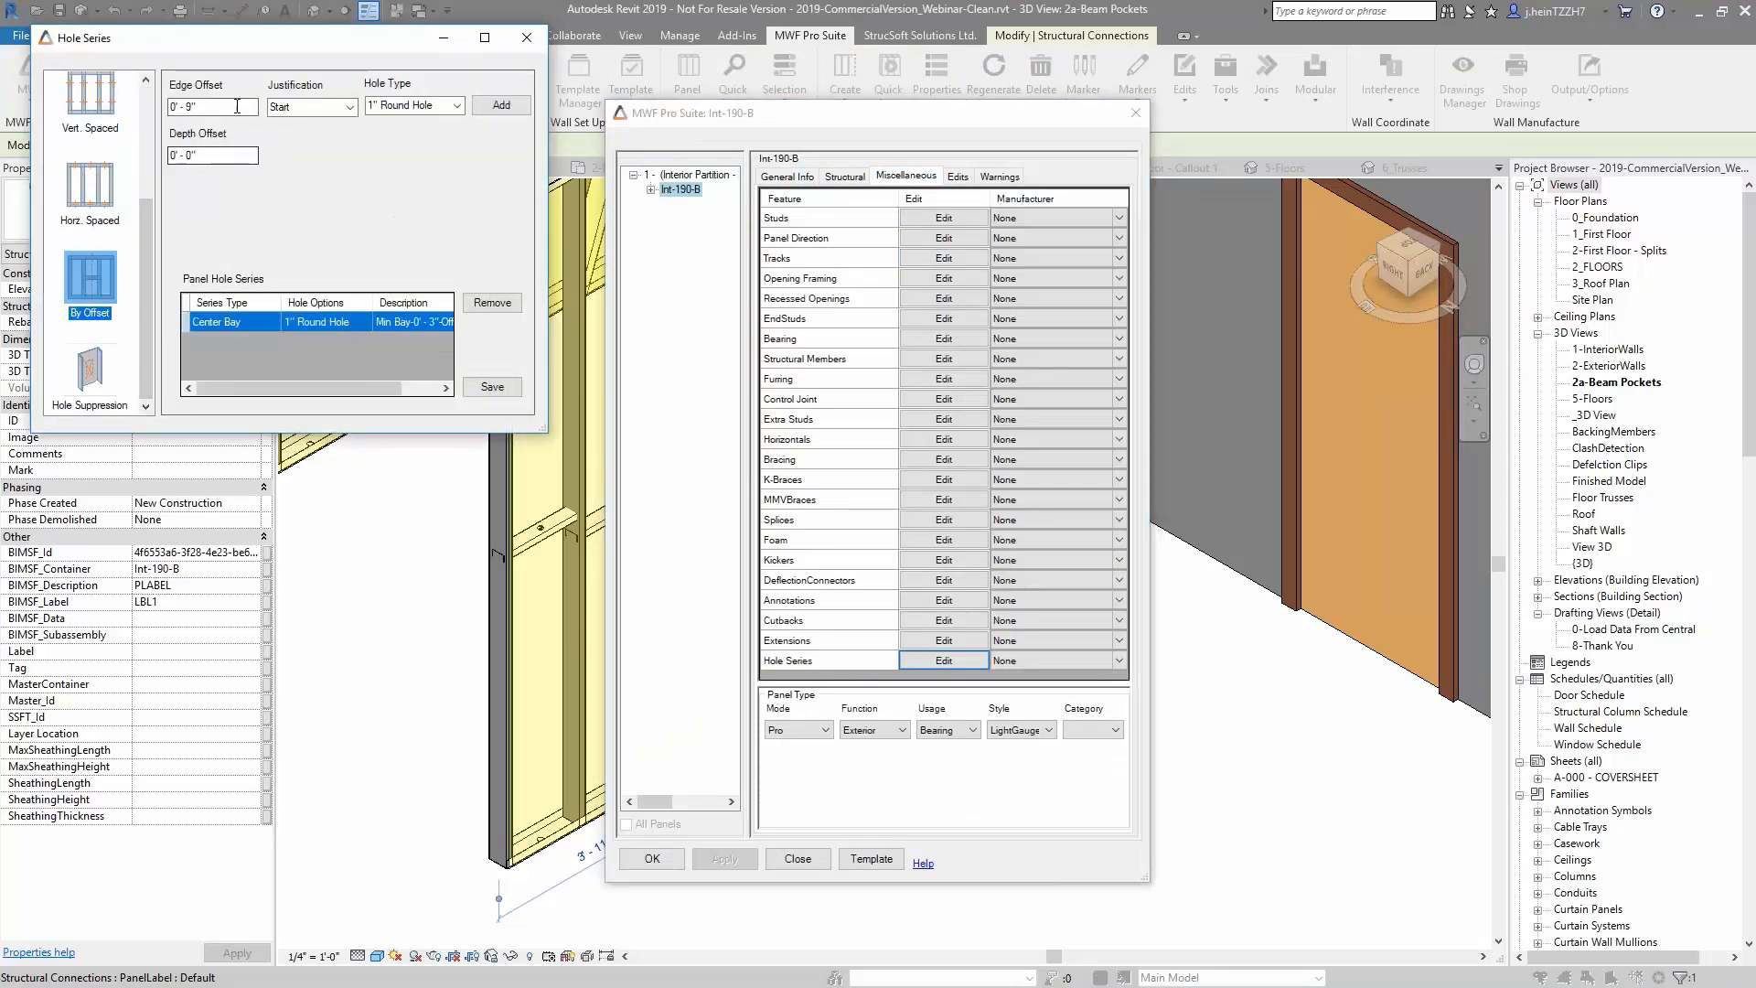
Add a By Offset series of Slot holes with a 16" edge offset and Bottom justification, and save it to the Int-190-B panel
click(212, 106)
text(16)
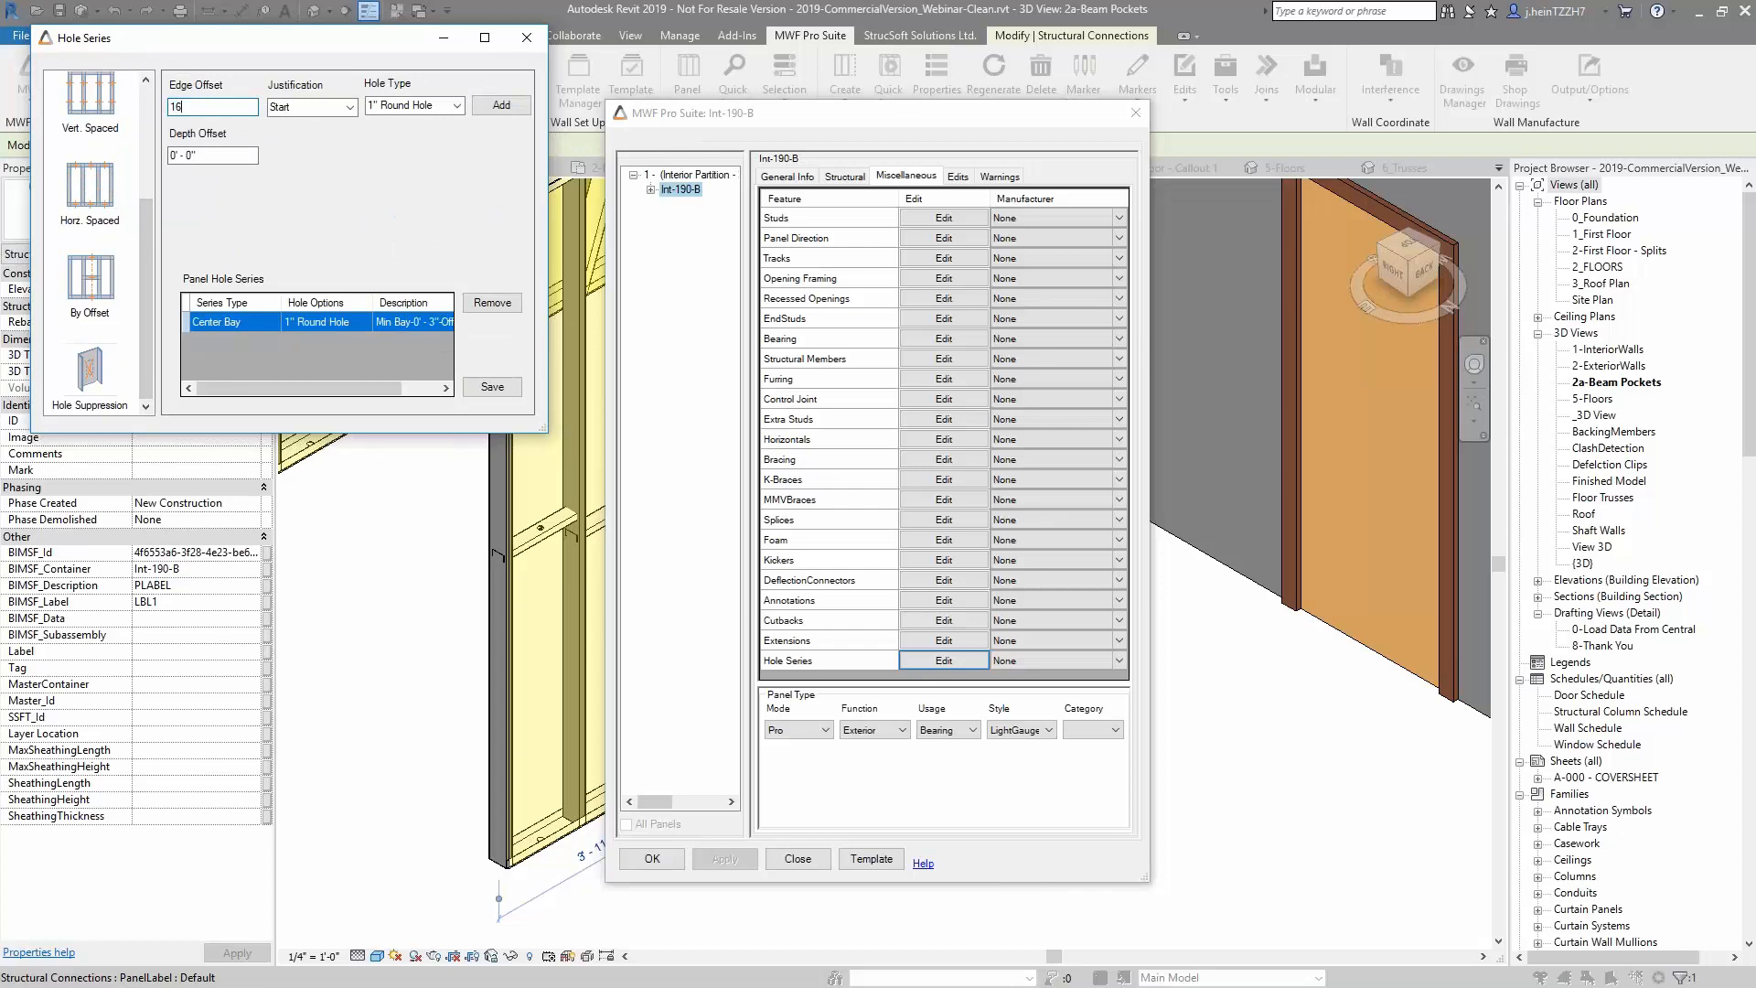
text(")
click(295, 107)
click(350, 107)
click(316, 172)
click(456, 105)
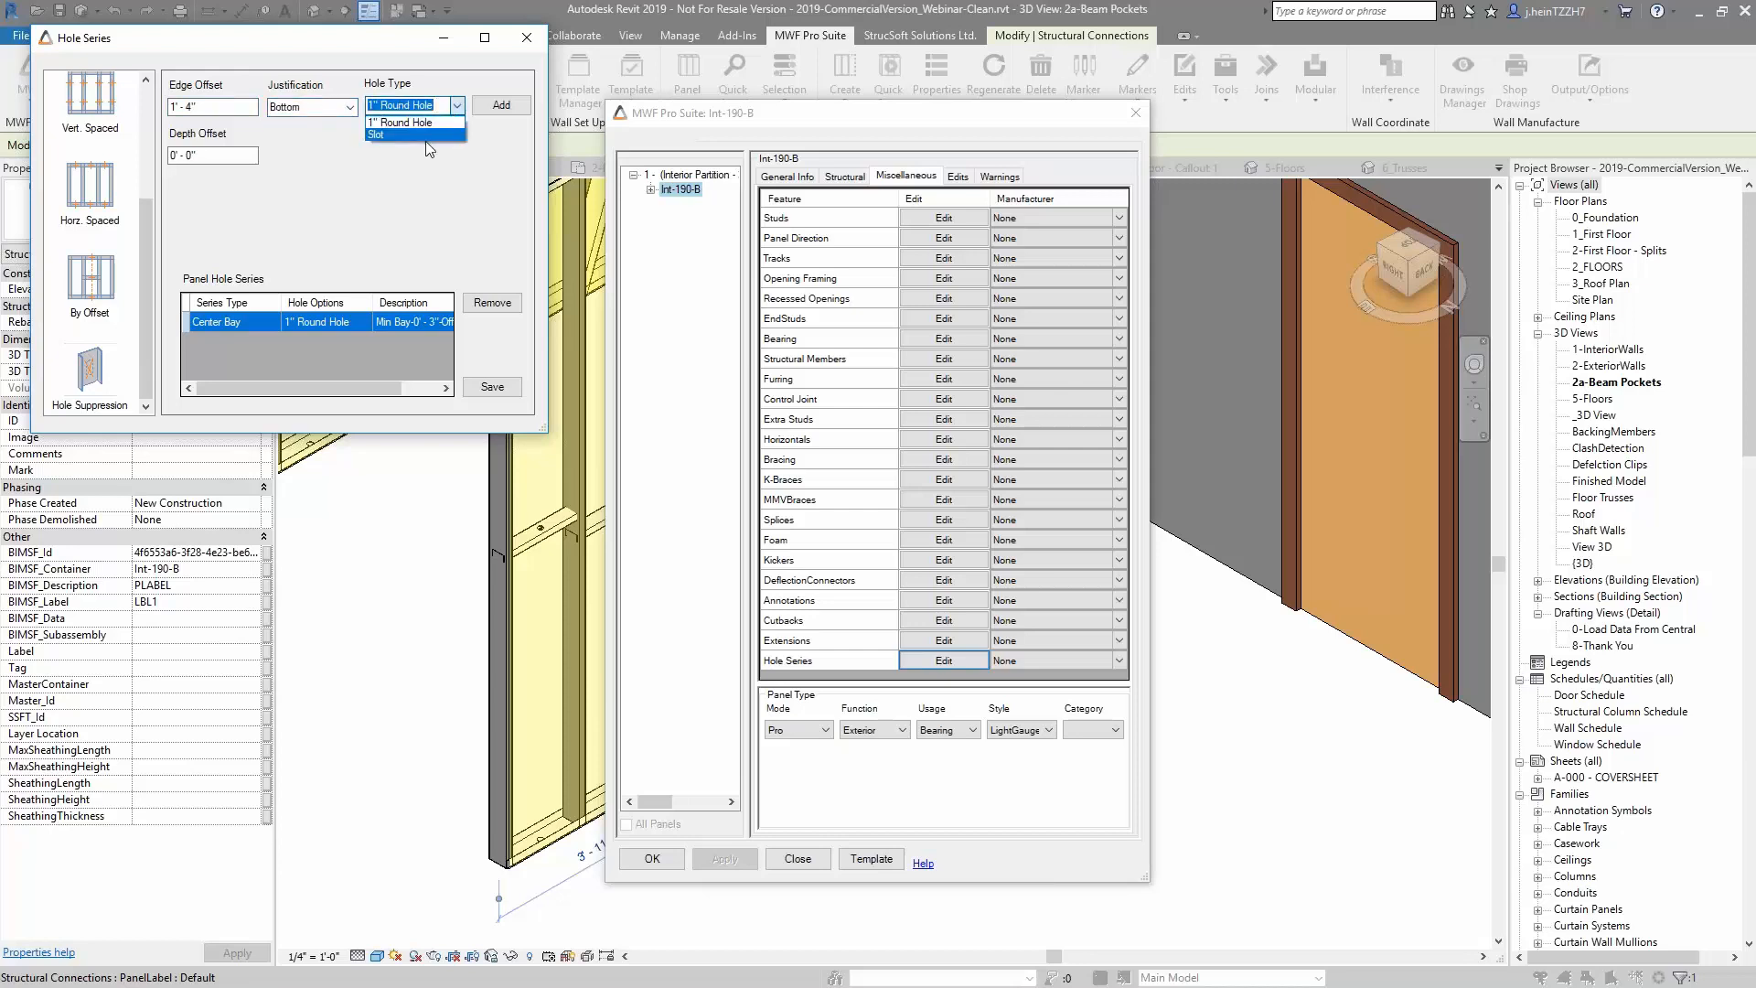
click(425, 135)
click(501, 105)
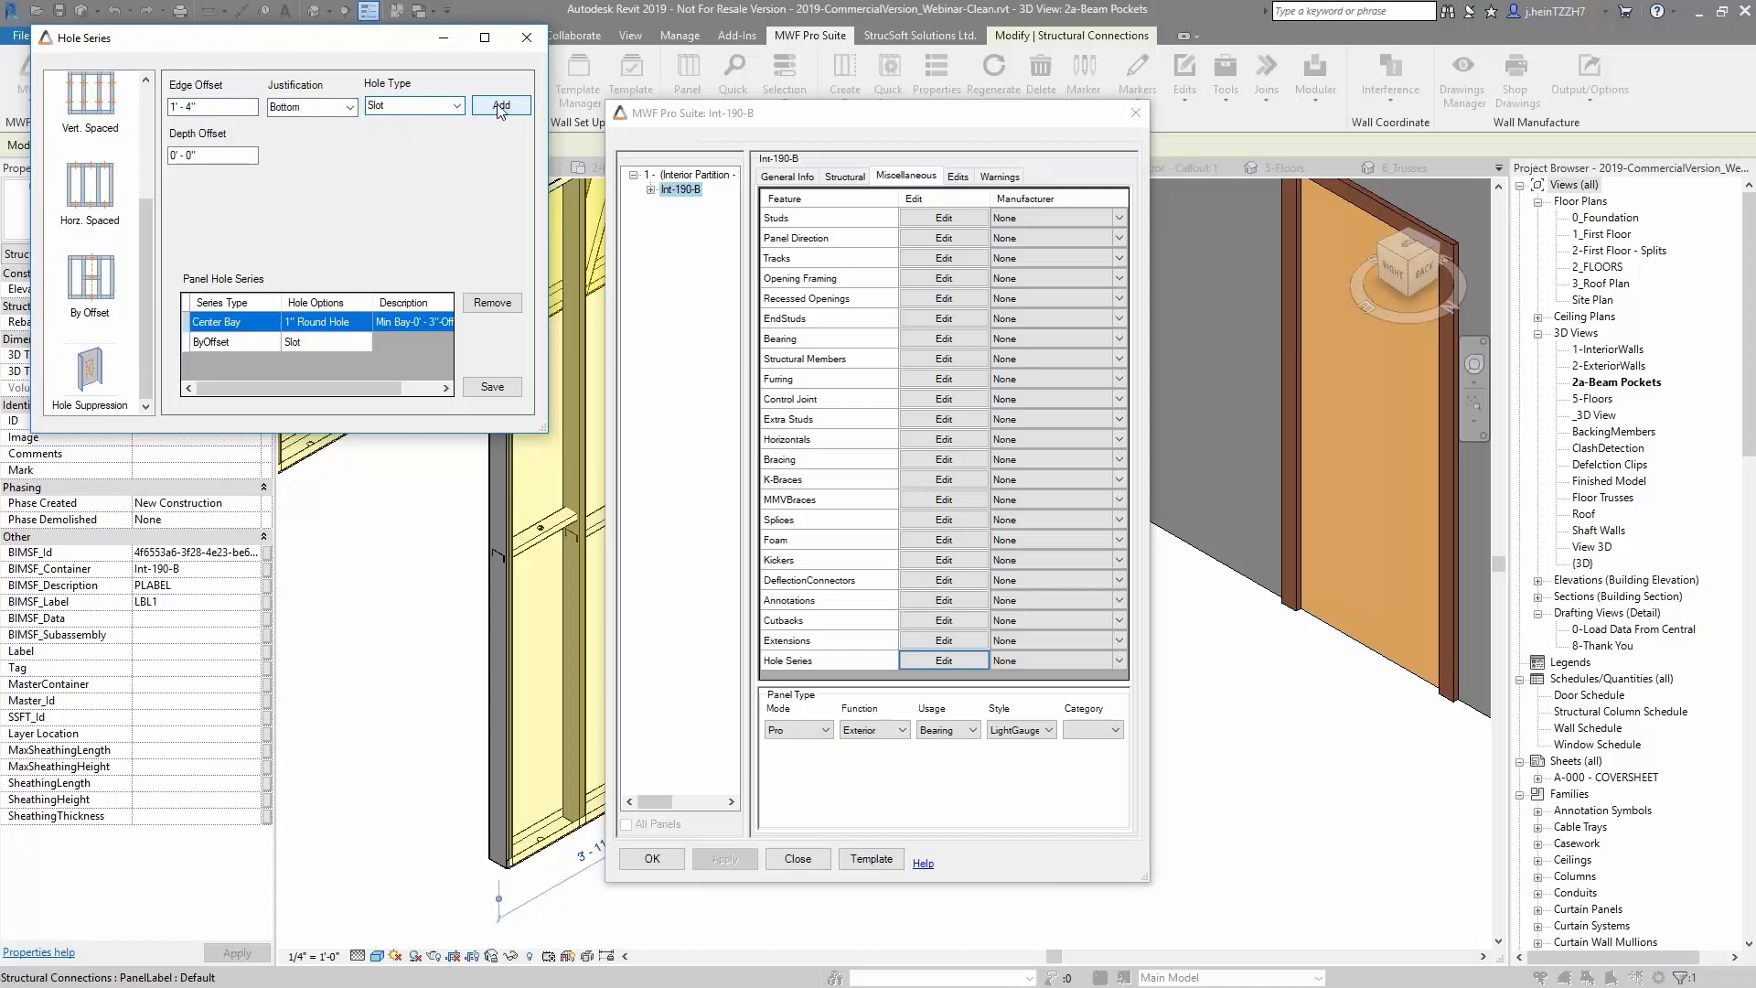
click(493, 388)
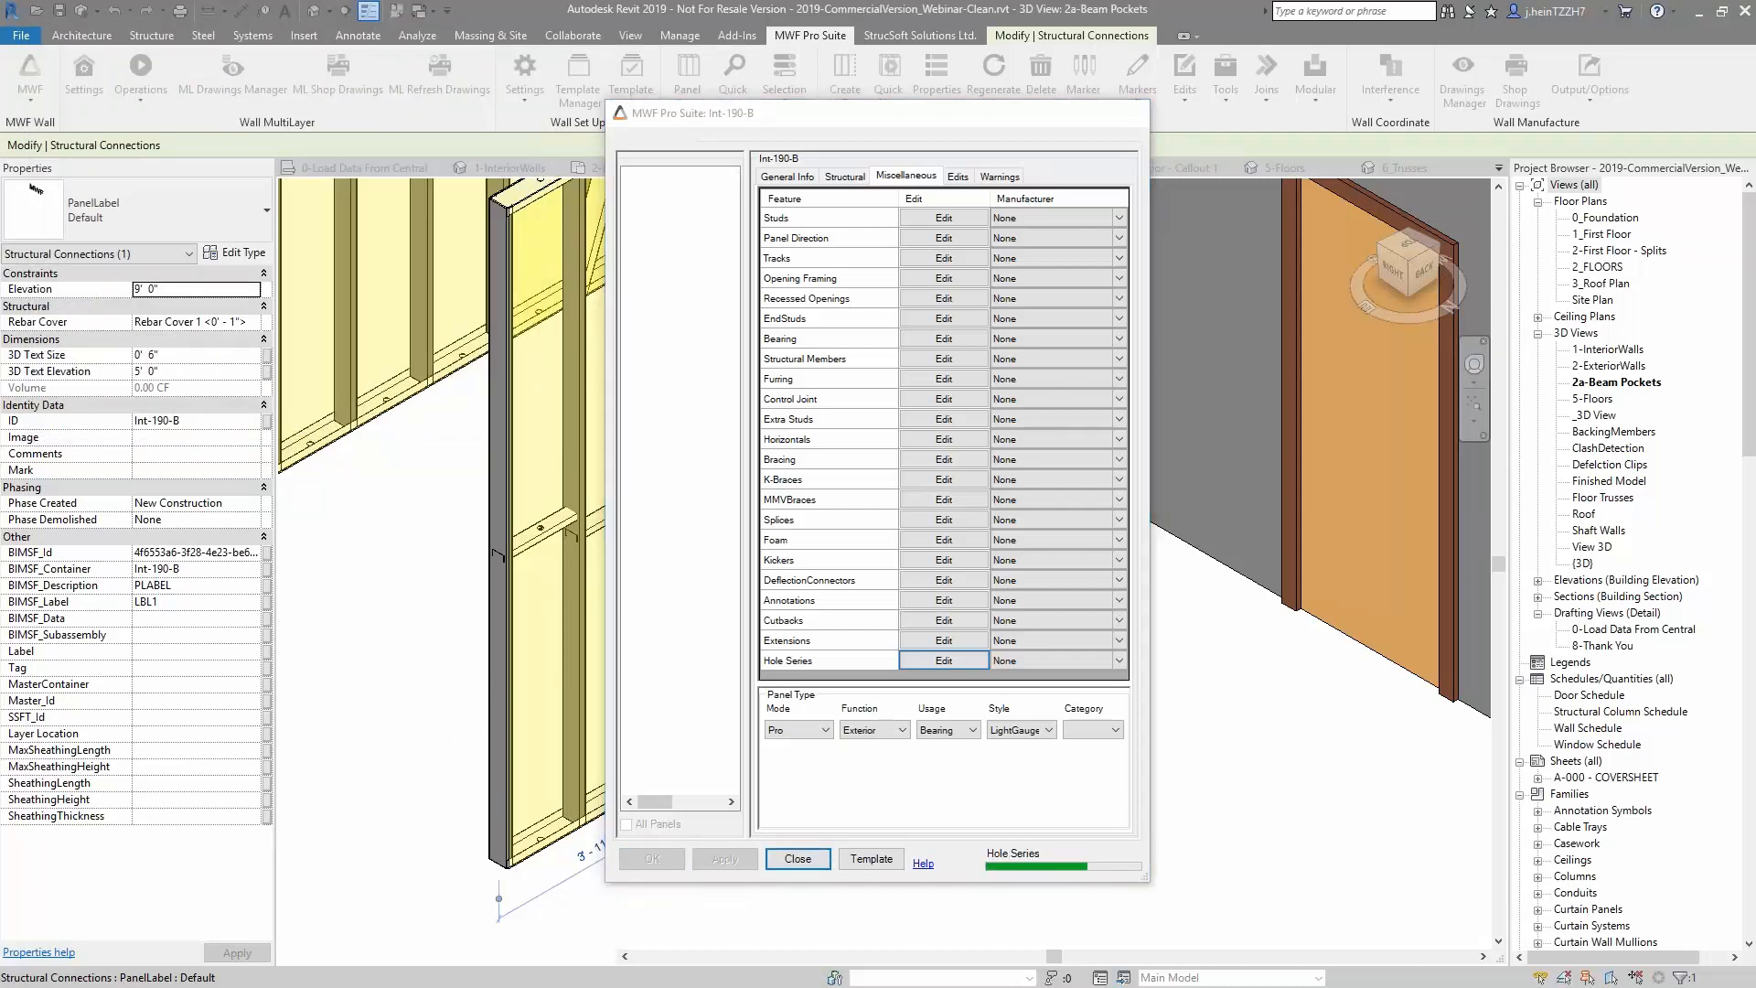
Inspect the slots in the Int-190-B studs and brace, and reopen the panel's Hole Series settings
scroll(1052, 467, up, 4)
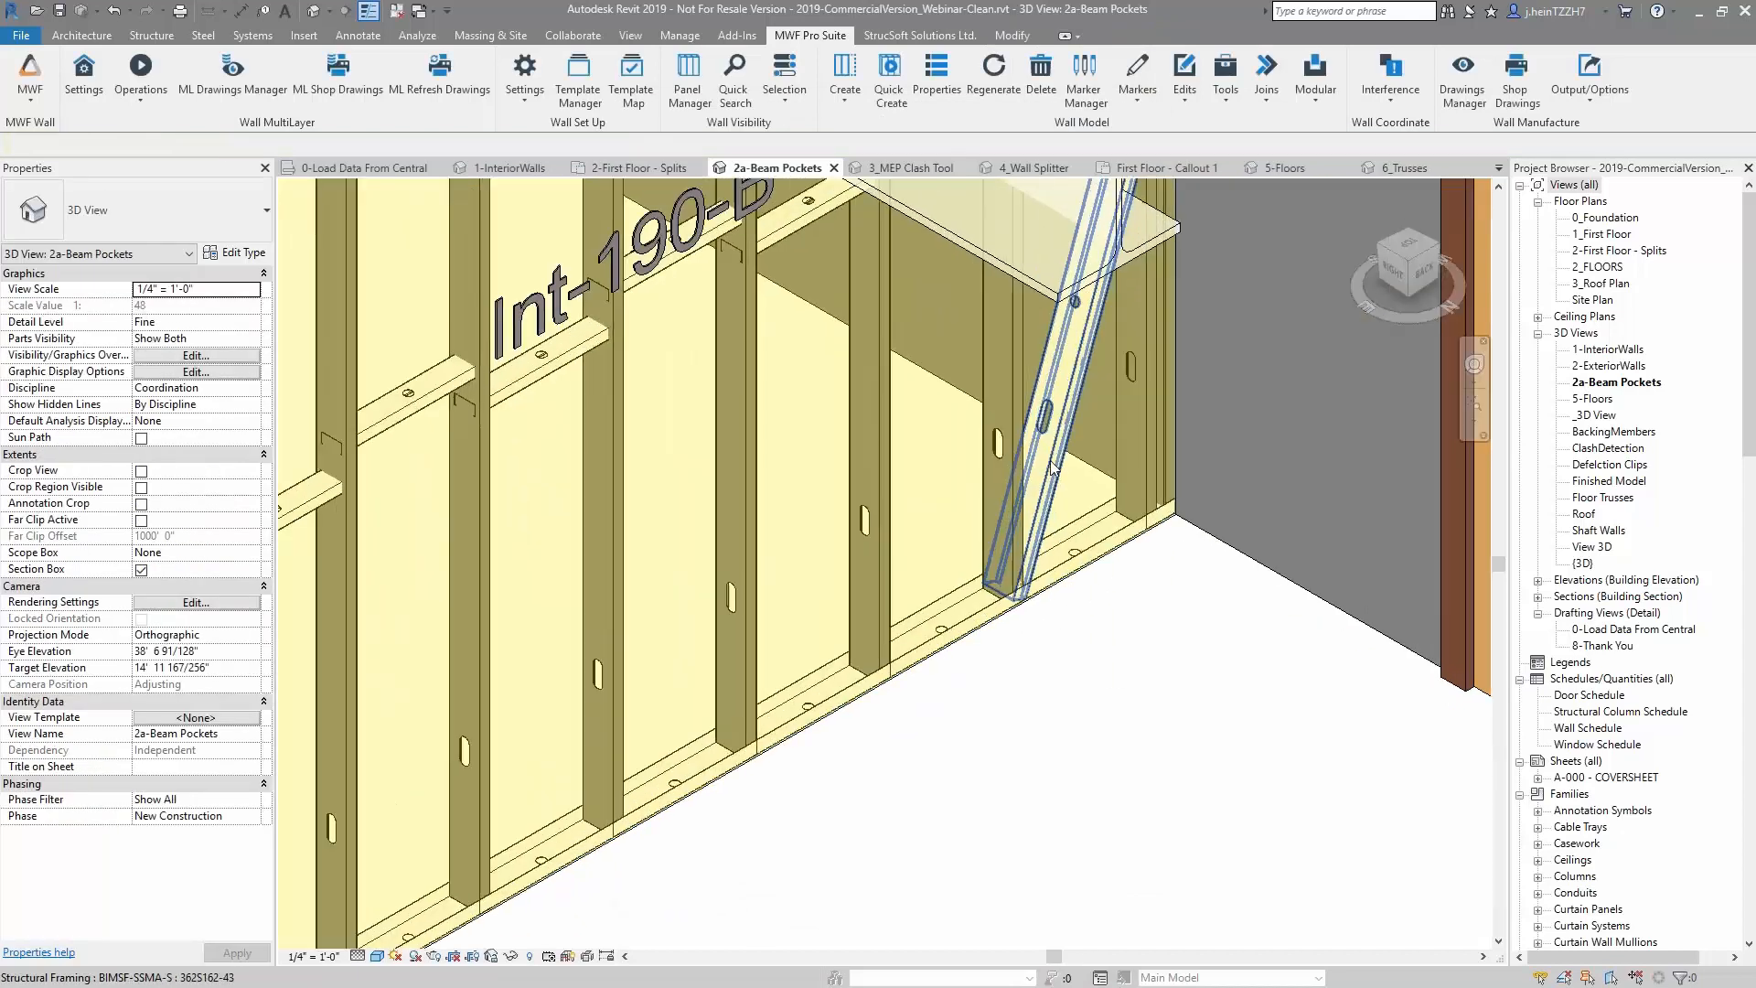
scroll(1051, 466, up, 5)
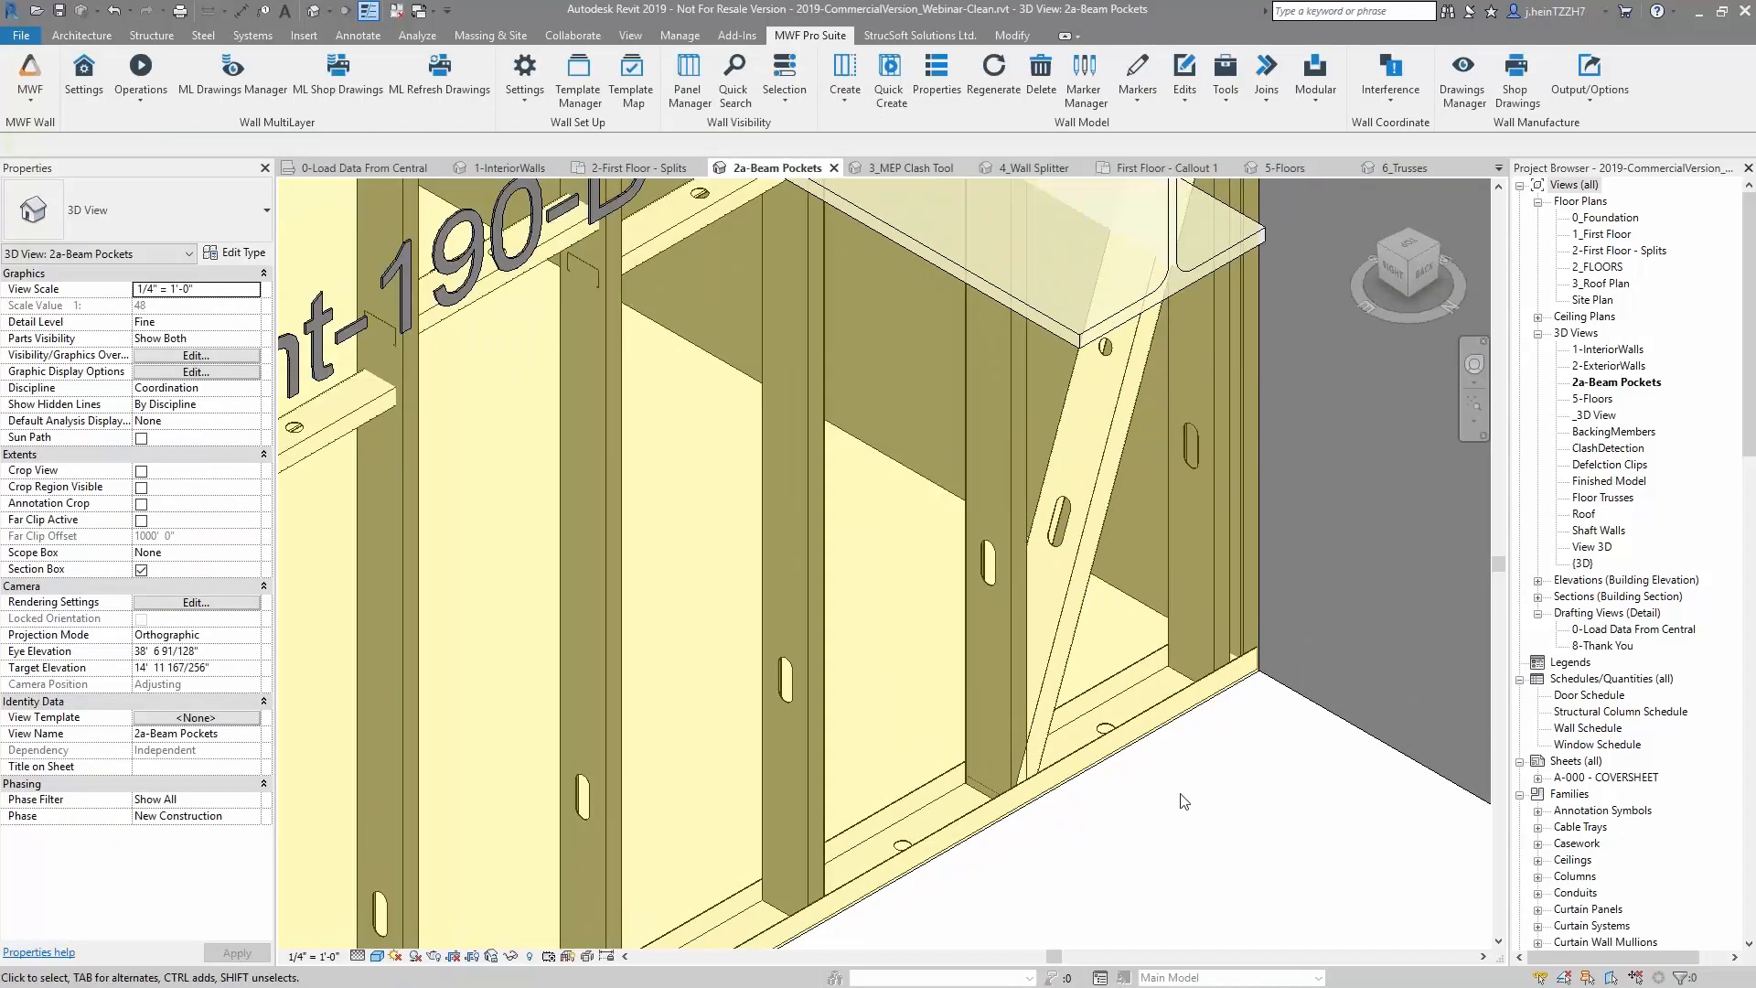
scroll(1185, 801, down, 5)
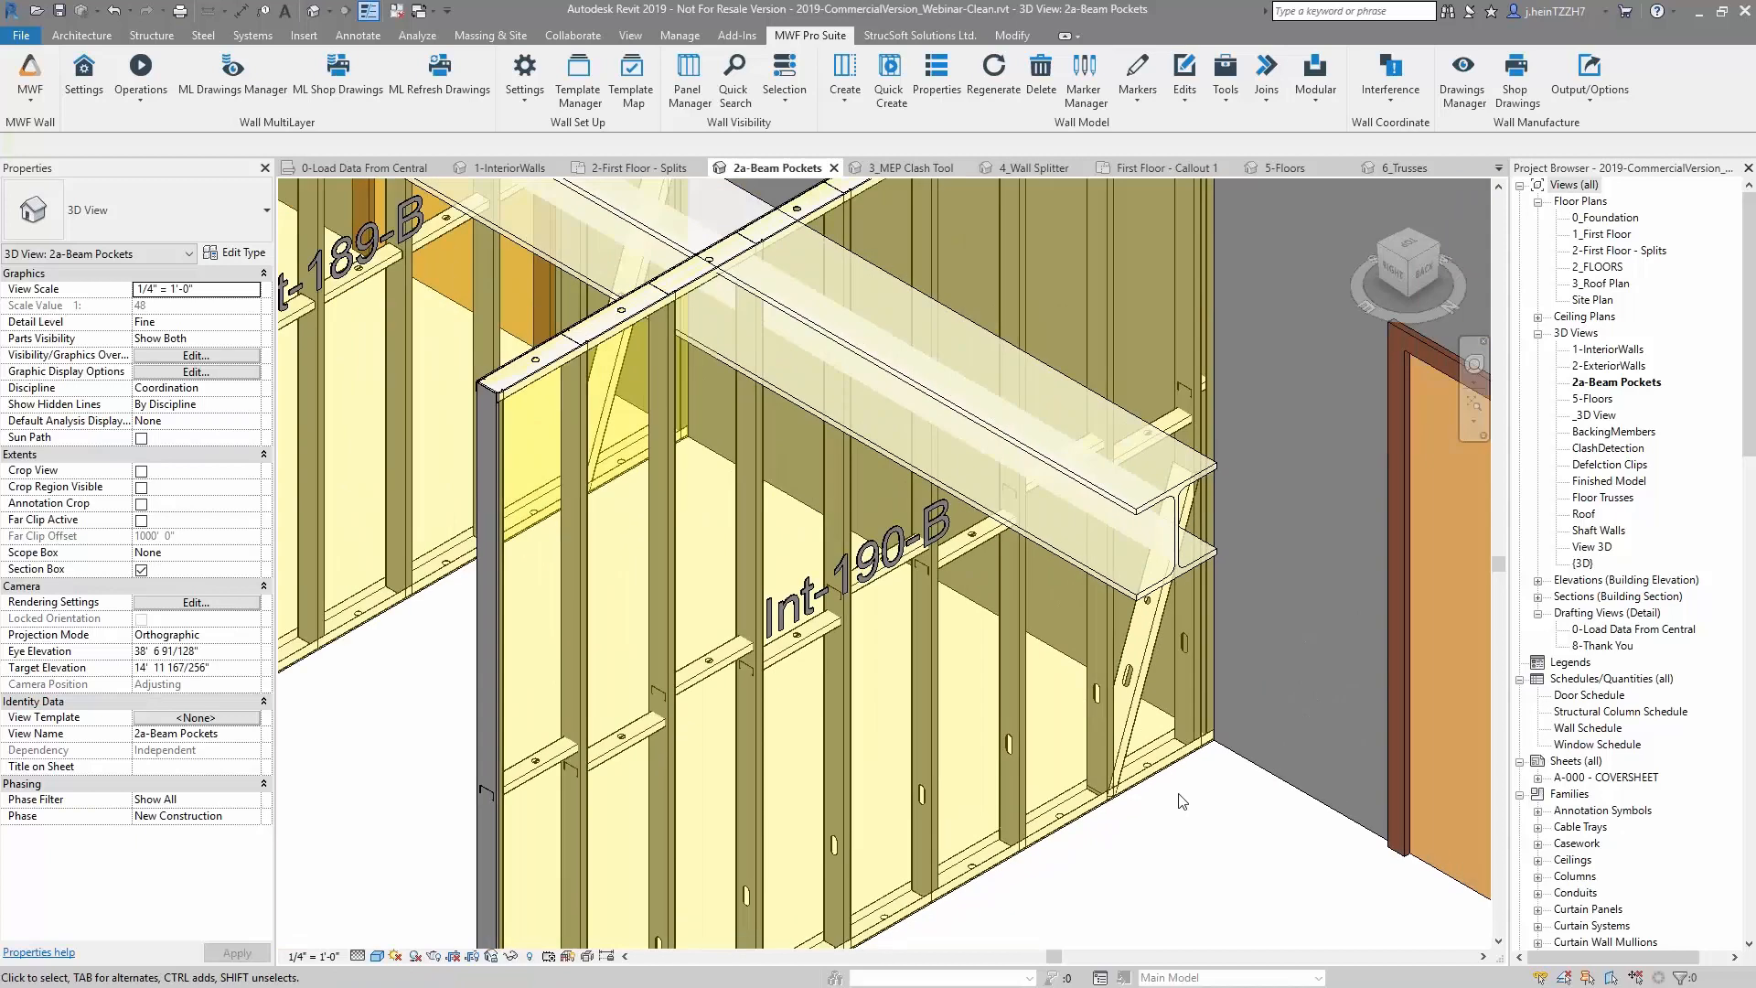
scroll(1010, 595, up, 2)
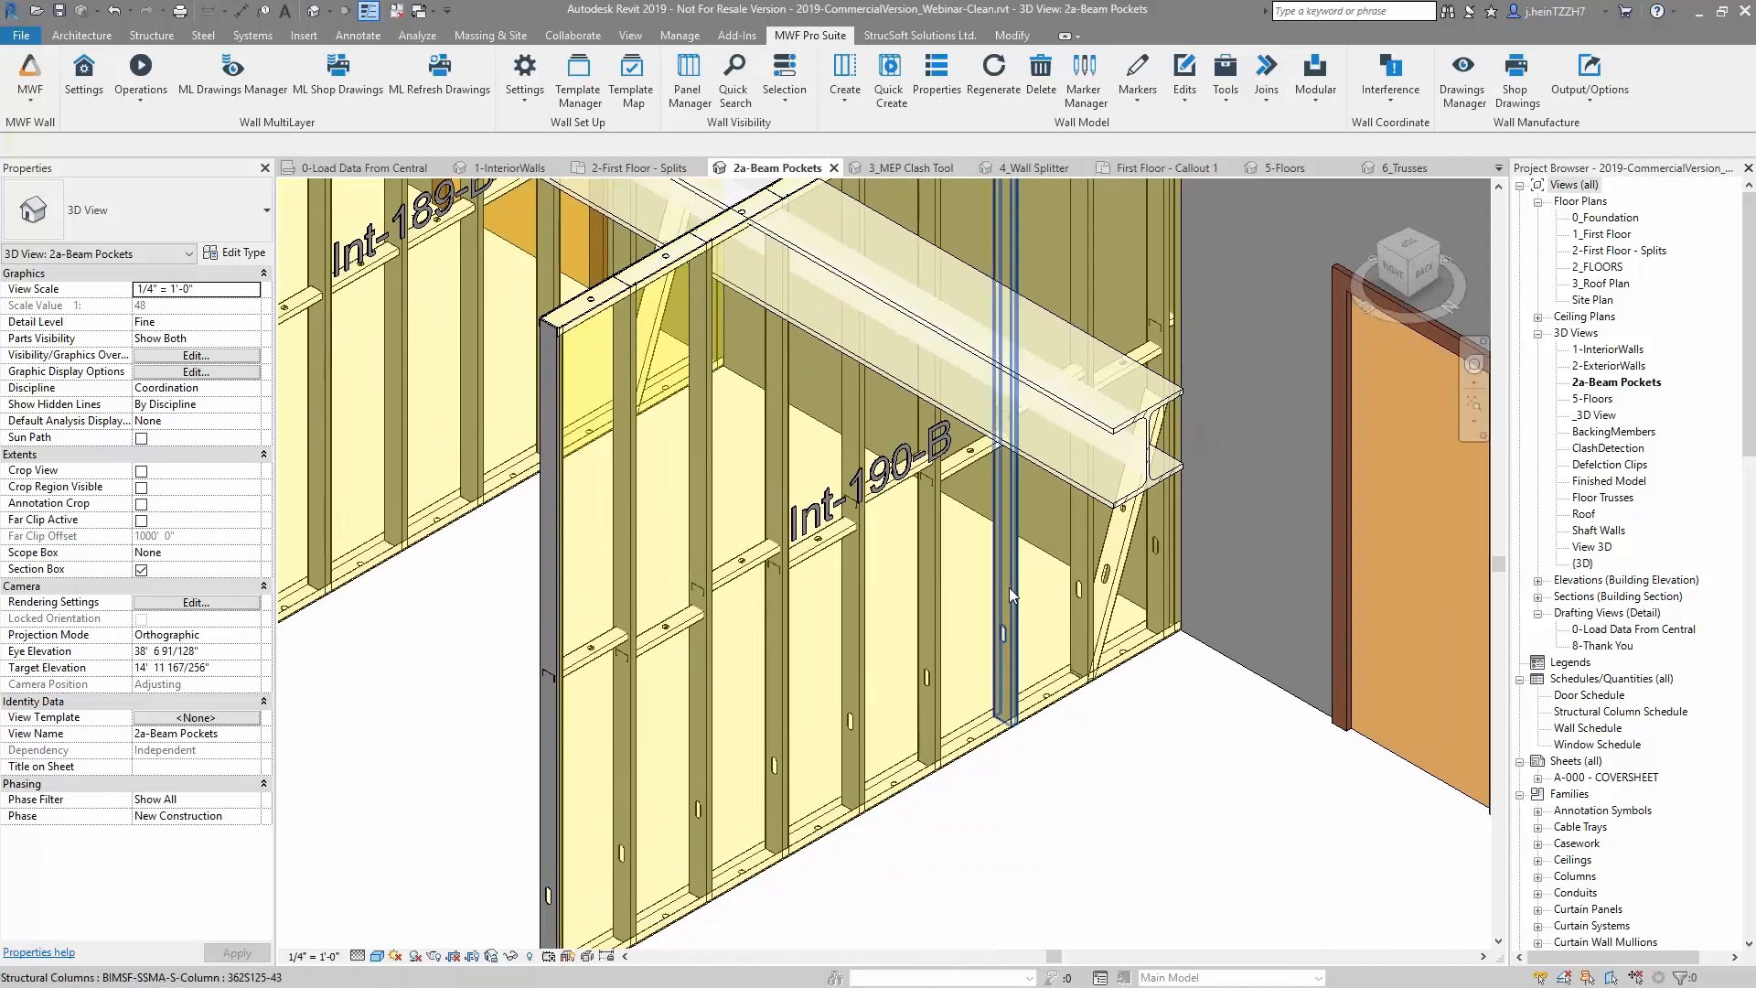
click(837, 496)
click(811, 35)
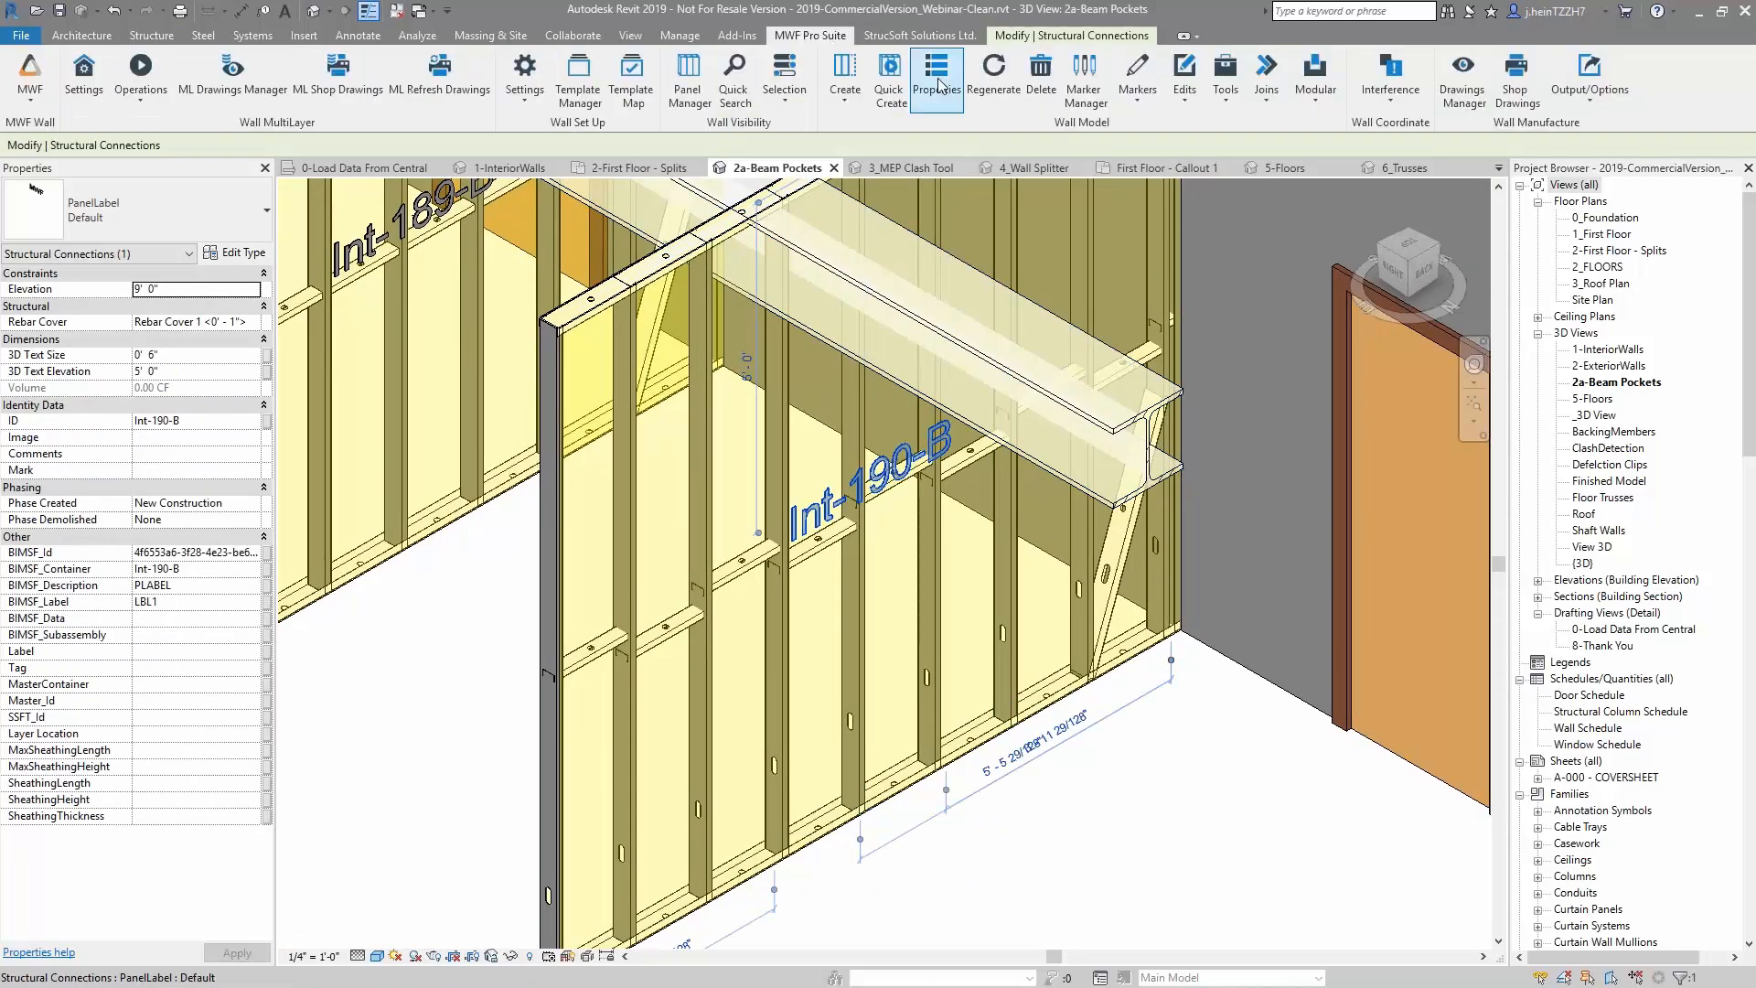
click(937, 82)
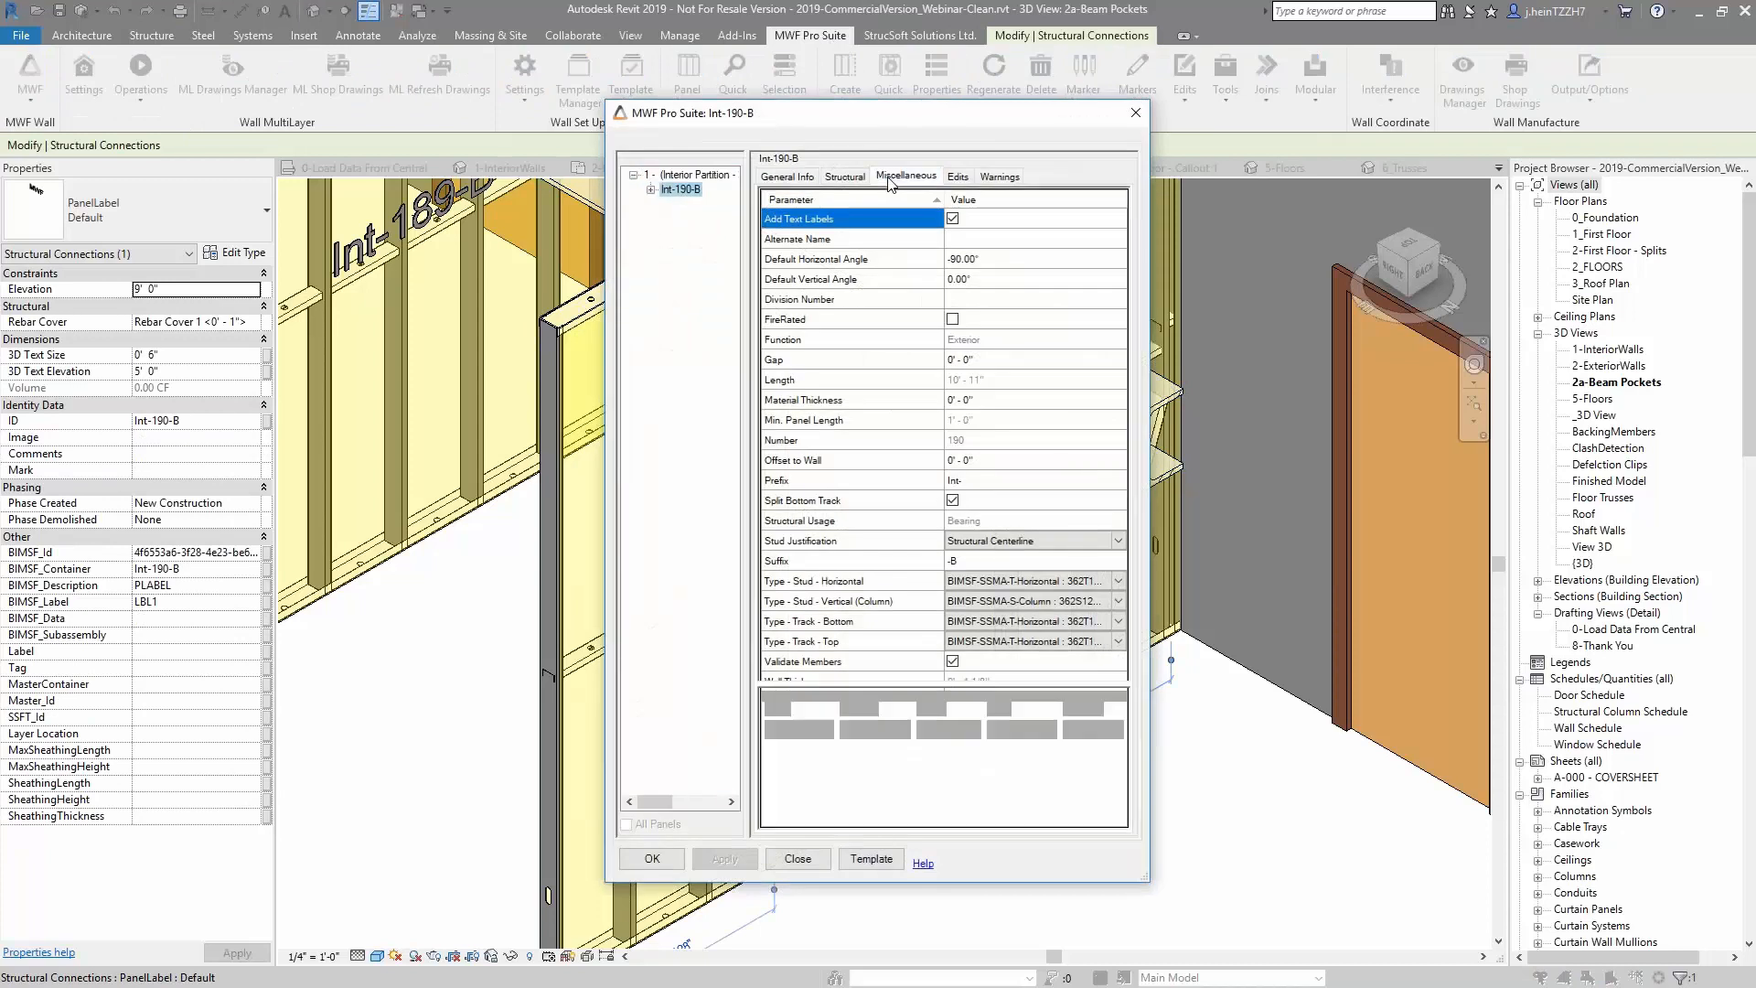
click(954, 661)
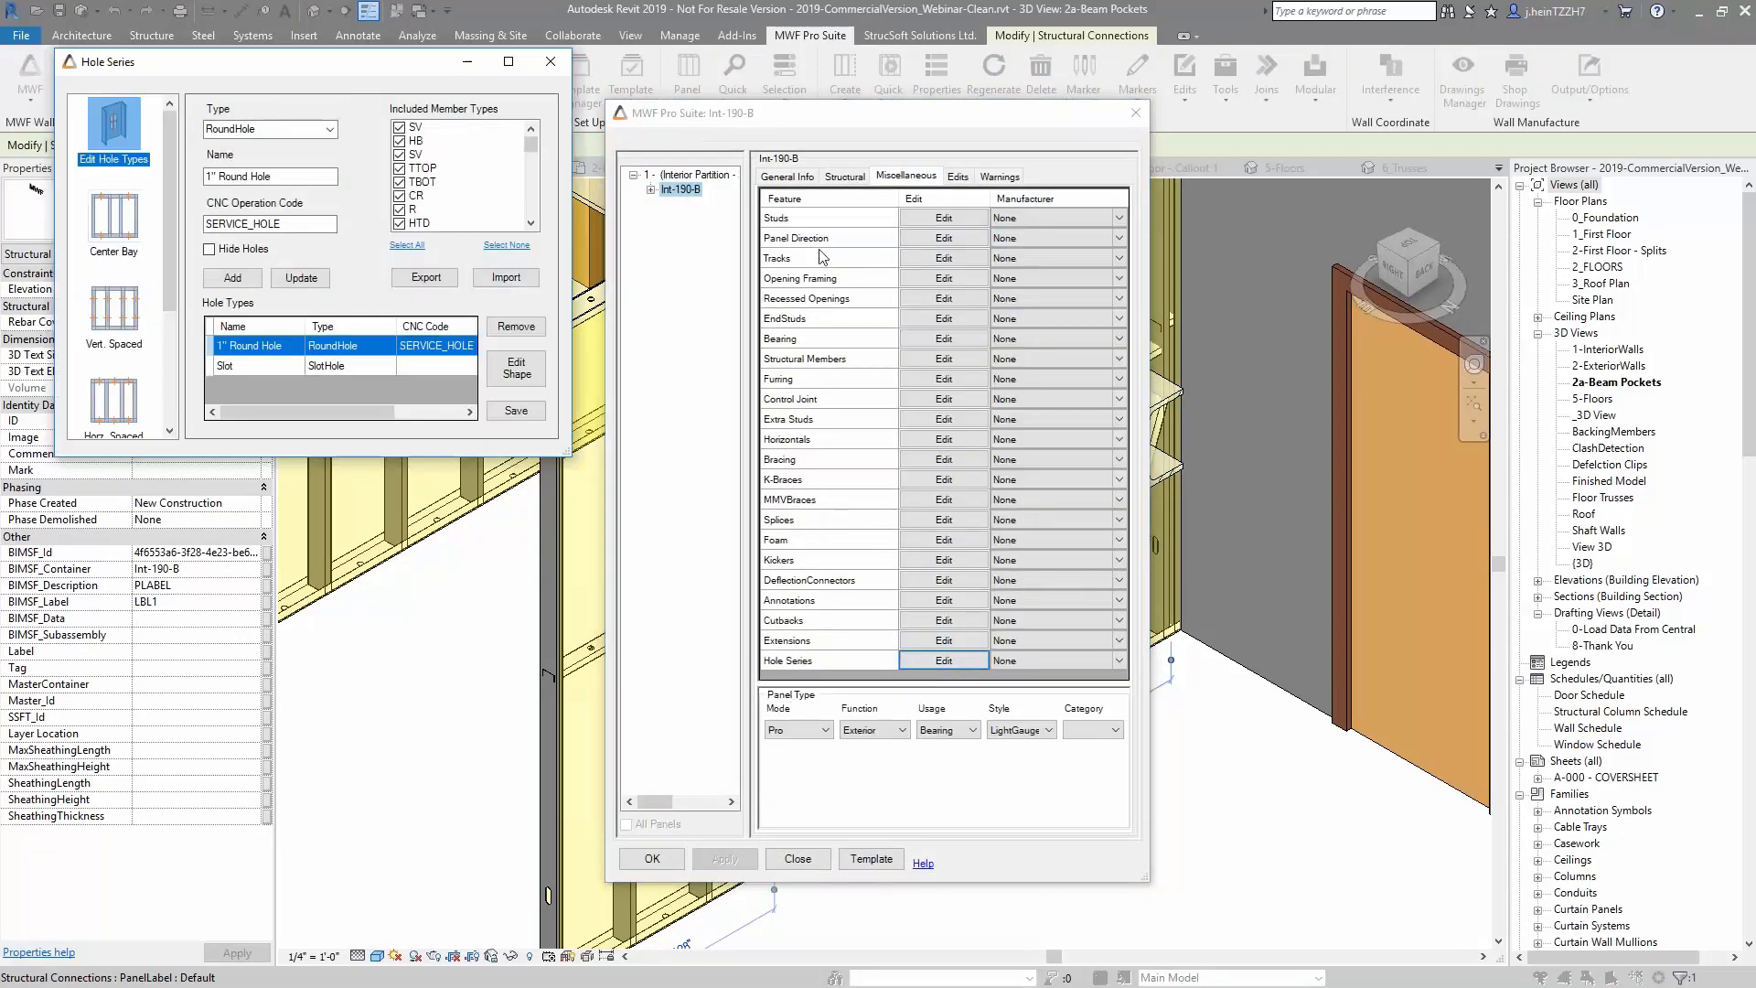
drag(368, 66, 671, 174)
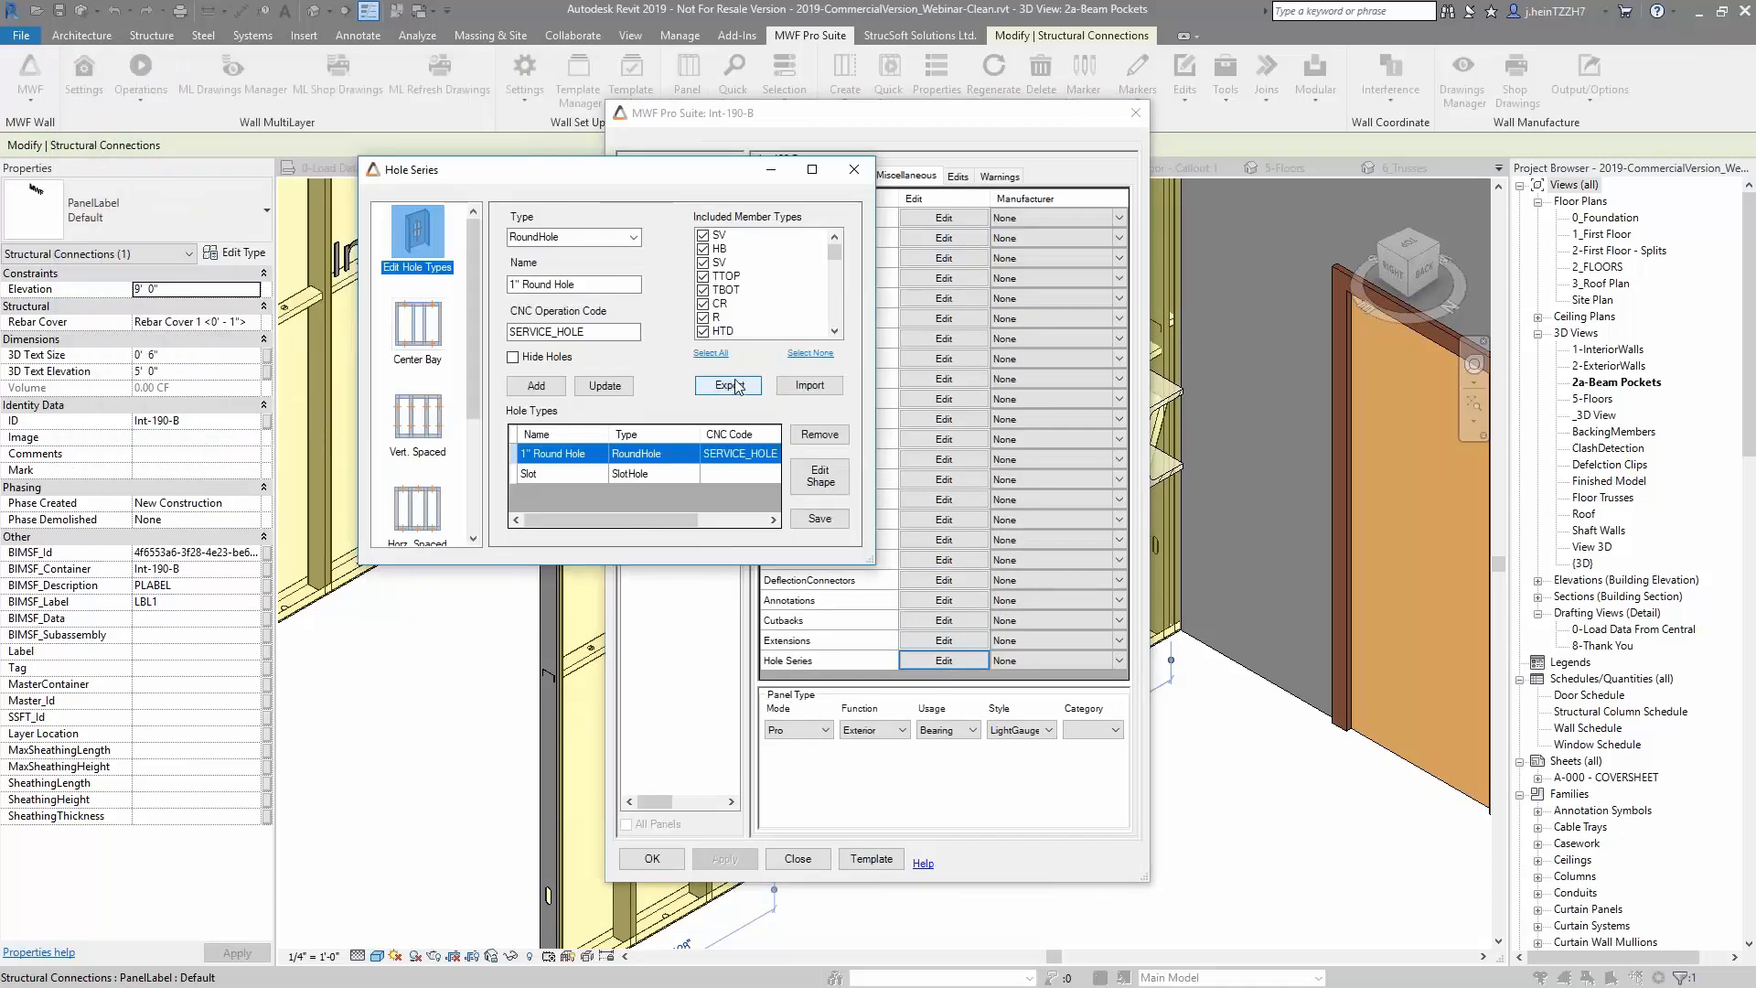
Try exporting the 1" Round Hole and Slot hole types to an XML template file
click(729, 385)
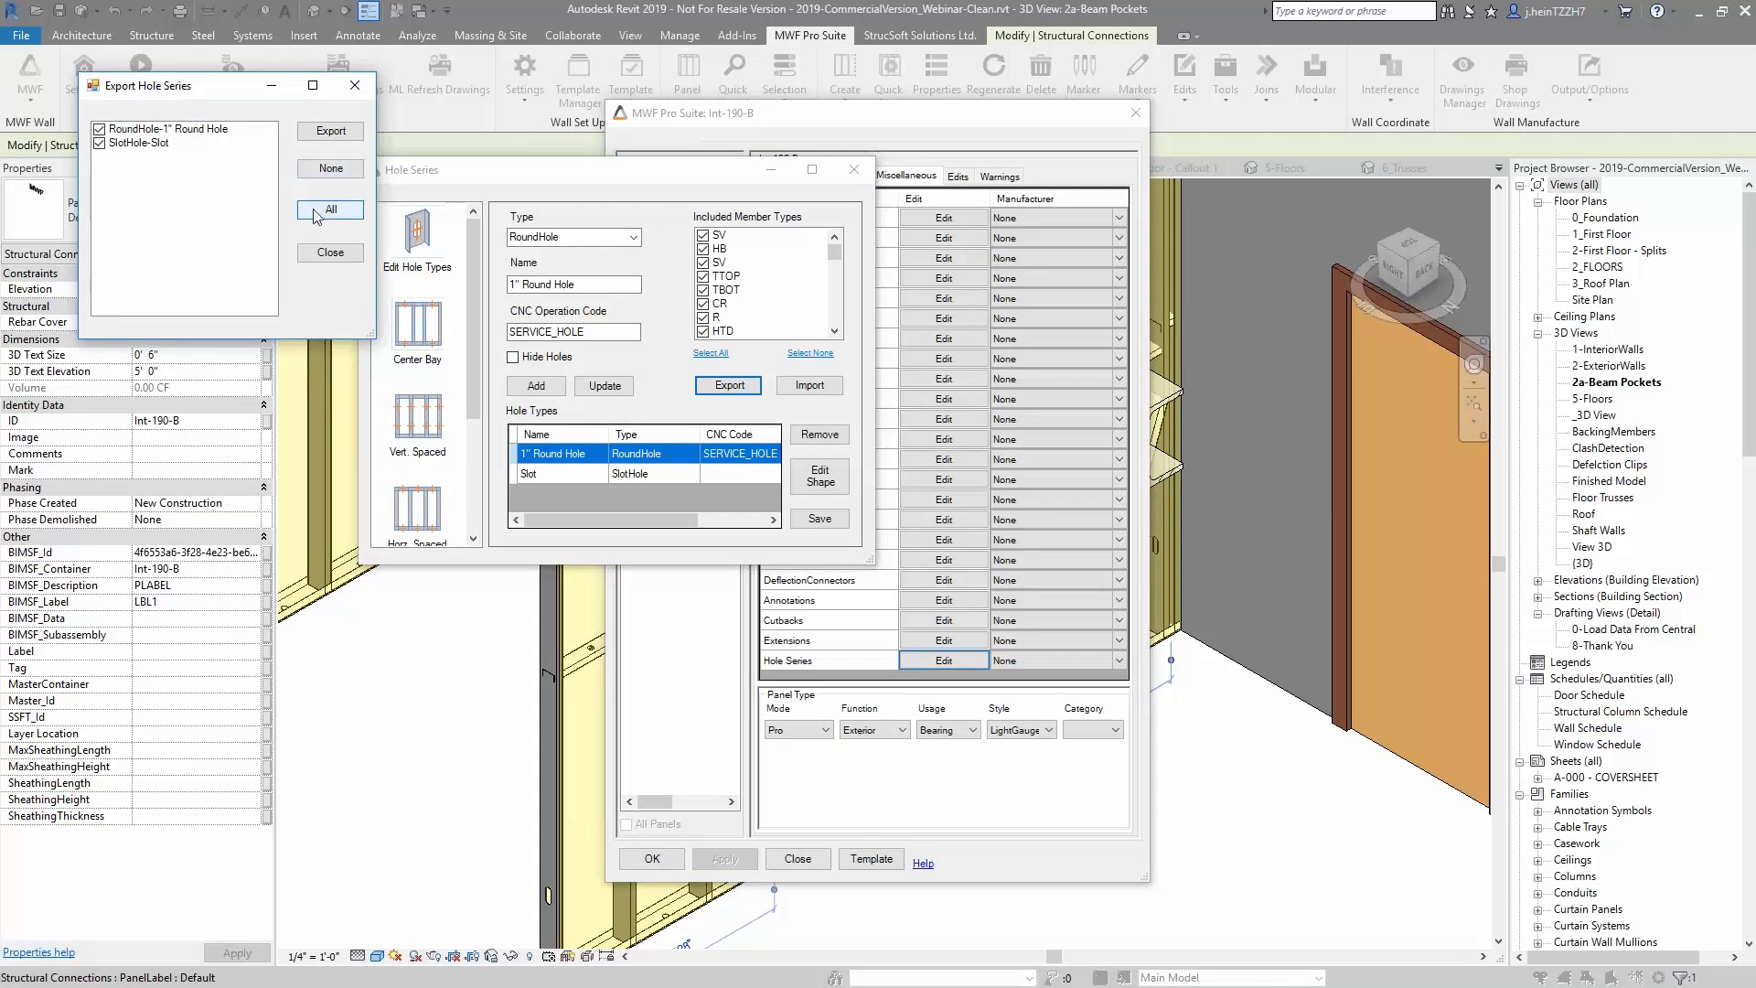
click(325, 132)
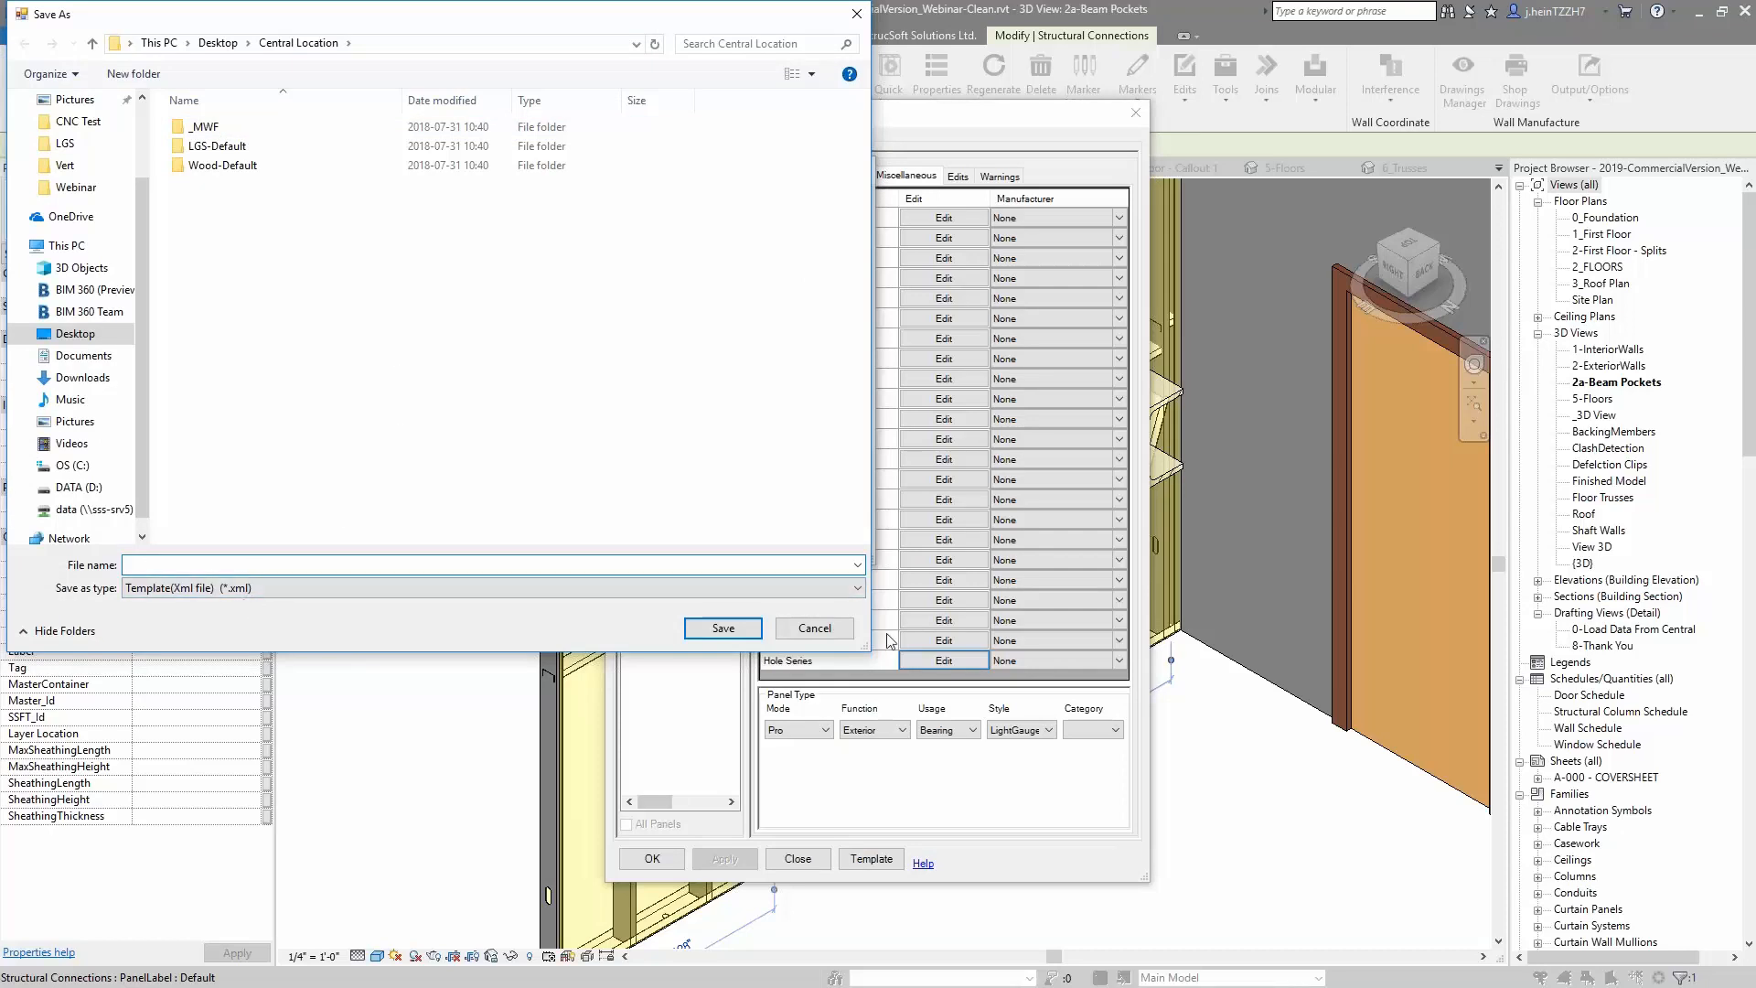
click(809, 625)
click(330, 252)
Open the file selection for importing hole types, cancel it, and leave the Int-190-B panel's properties without changes
click(810, 387)
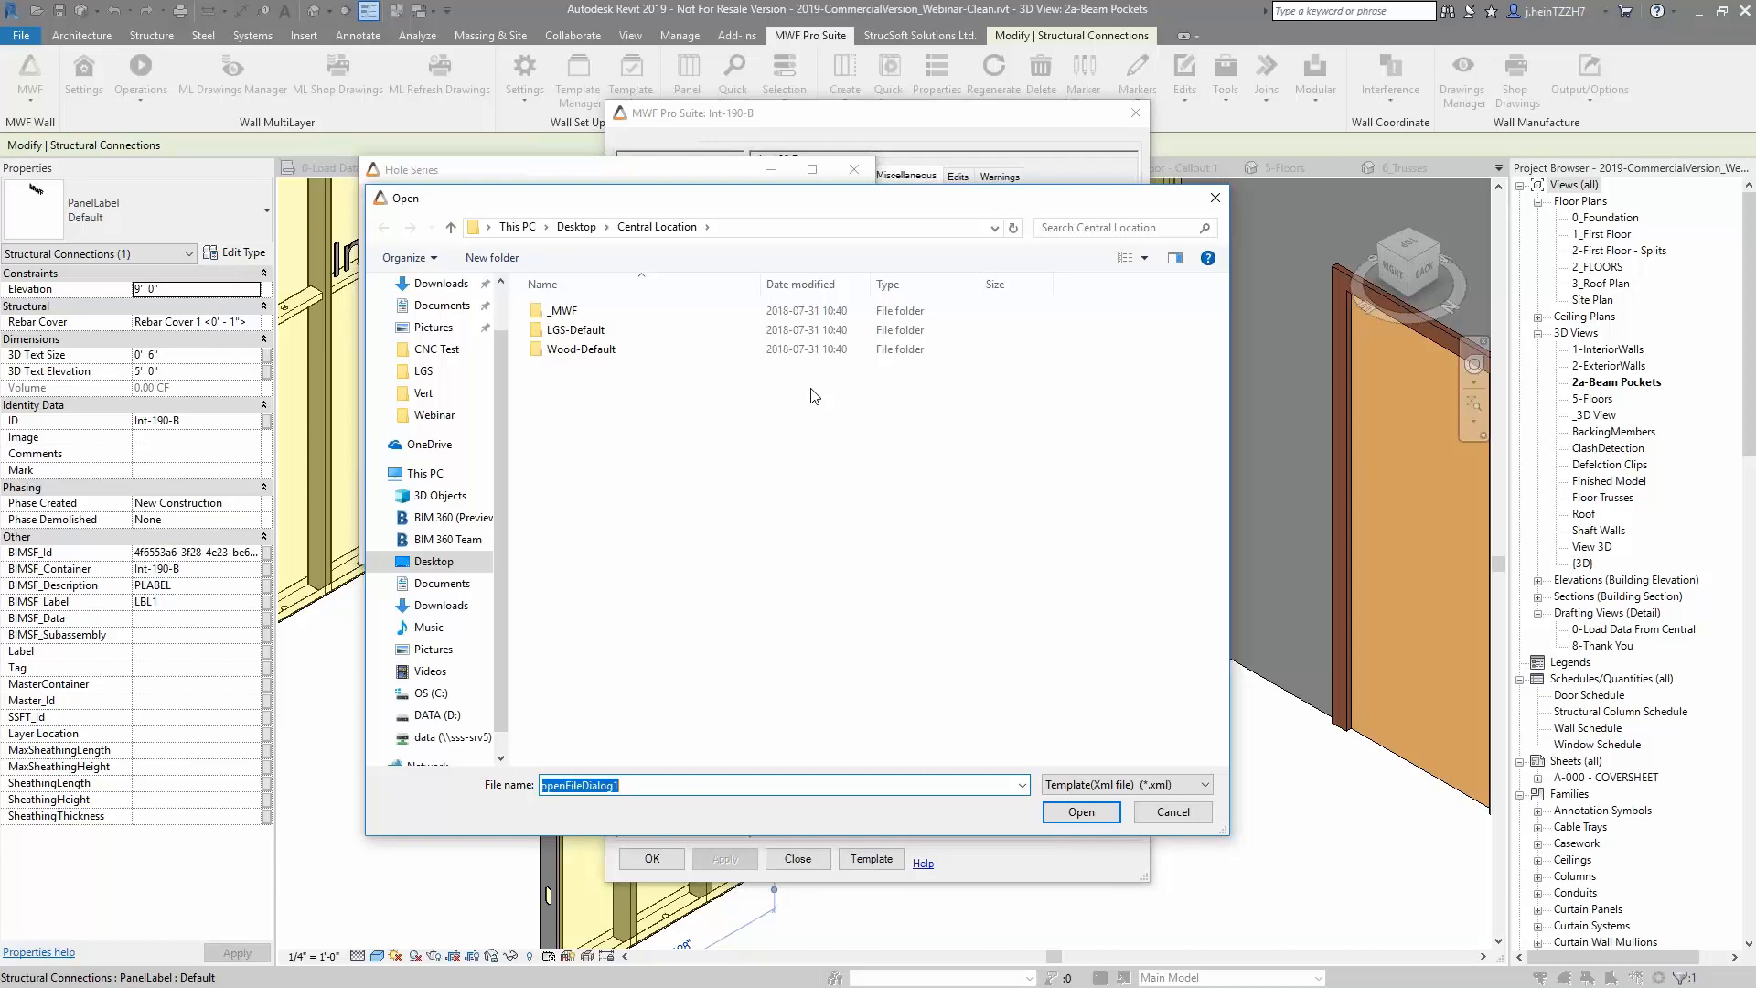
click(1173, 812)
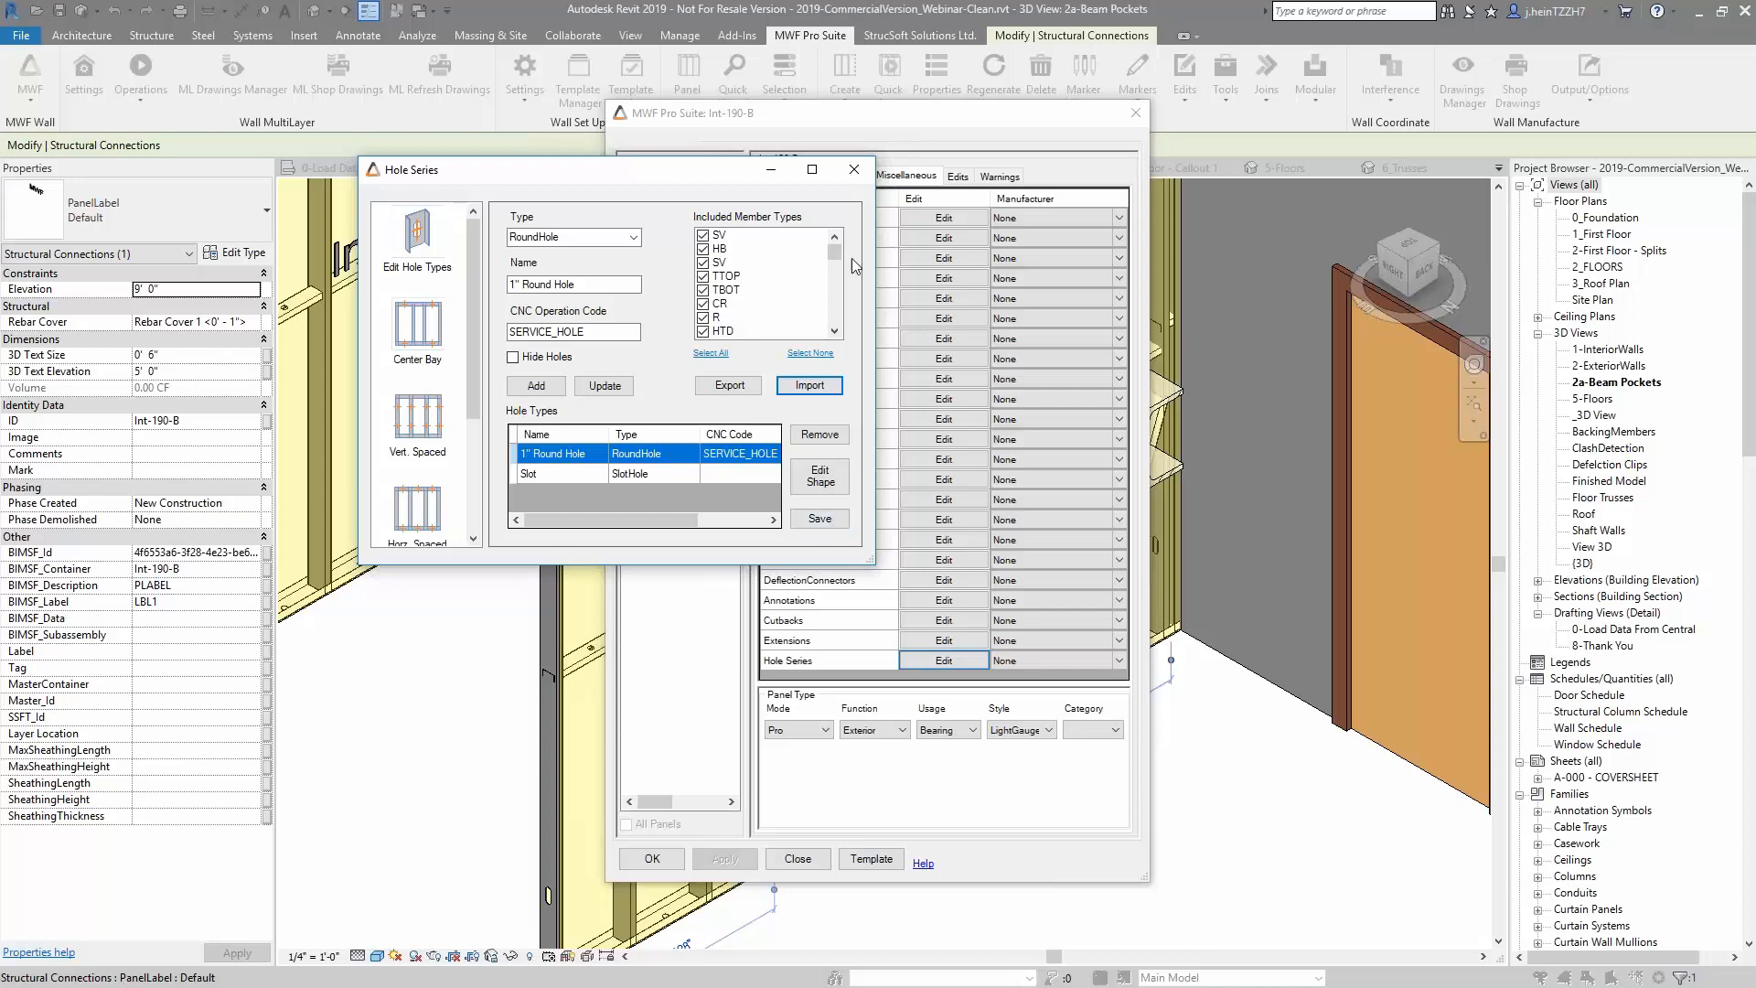
click(854, 171)
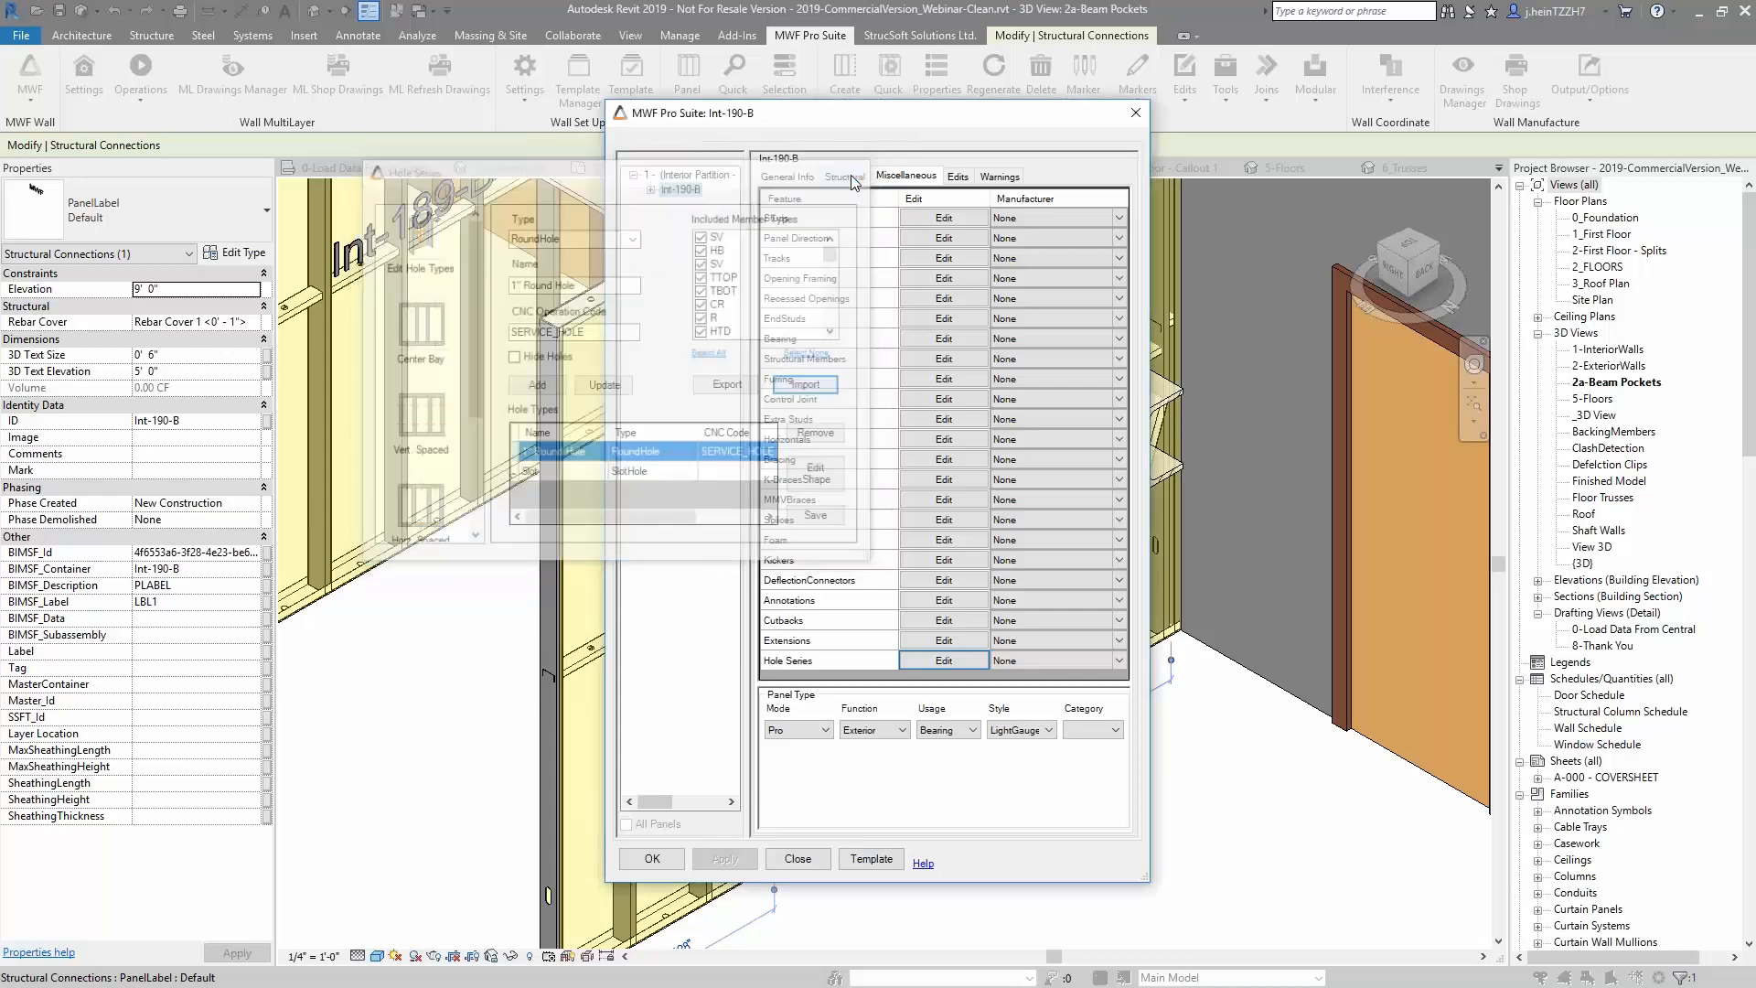
click(1139, 115)
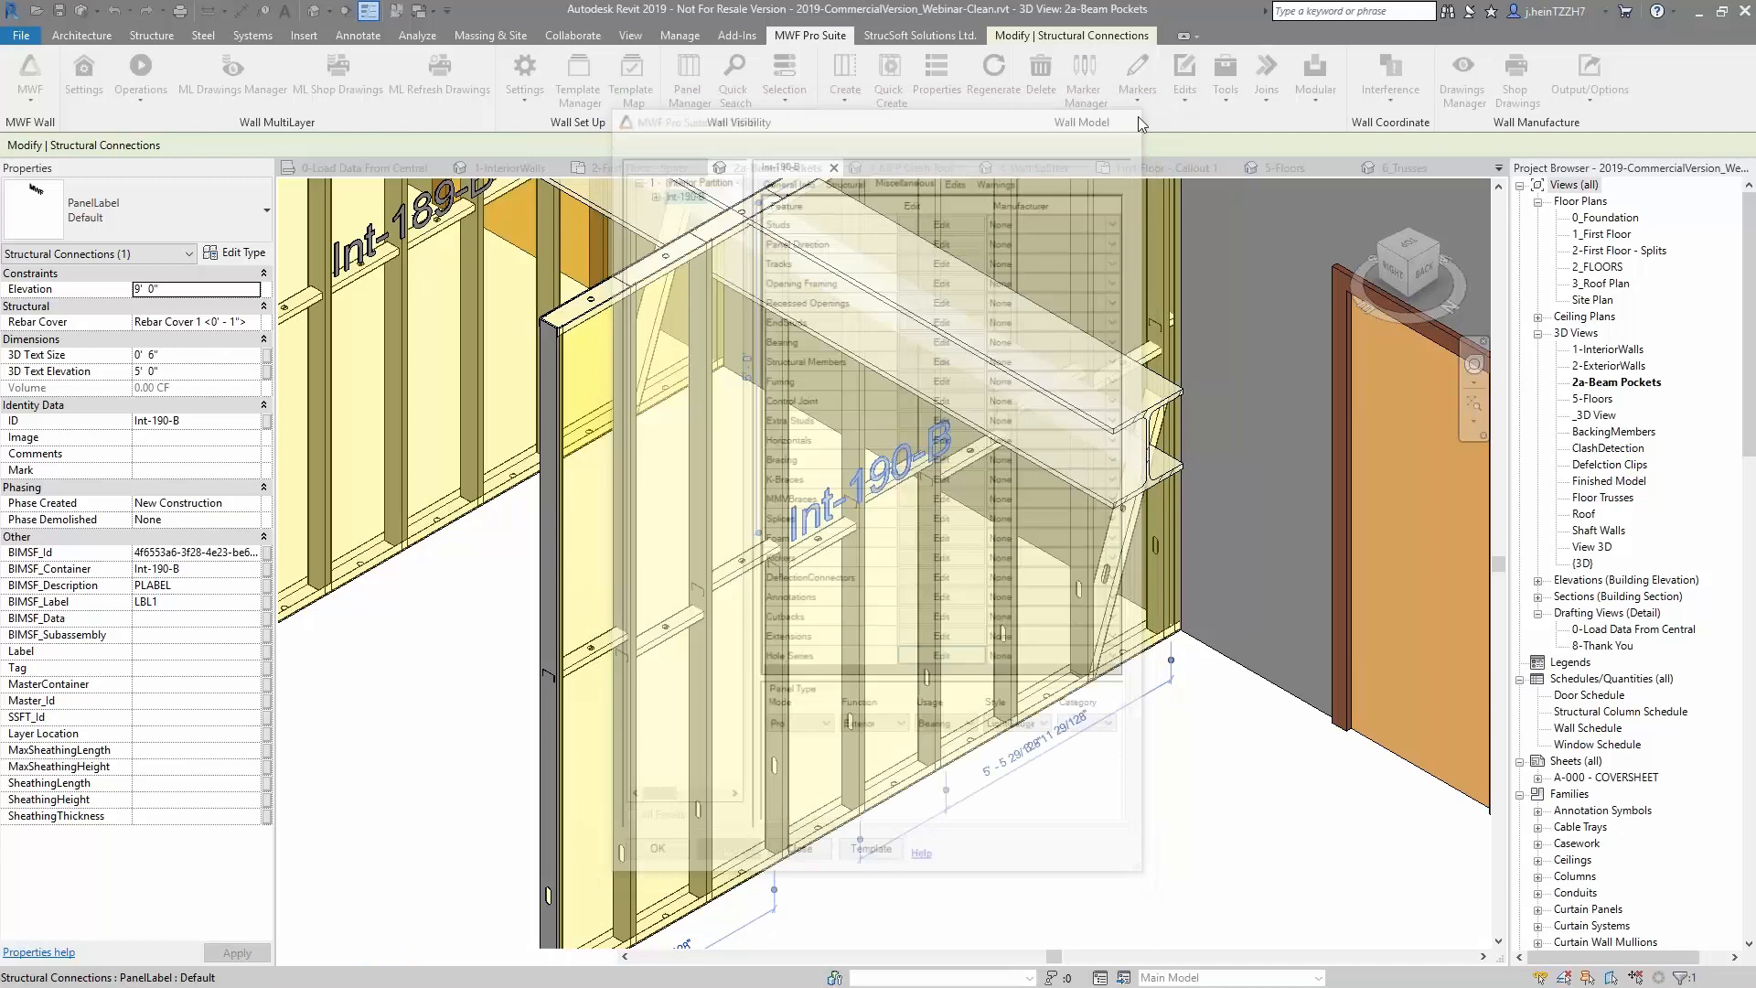
Open the Clash Detection cut opening options for the nearer partition and the crossing beam, and cancel them
scroll(952, 666, down, 2)
click(1046, 819)
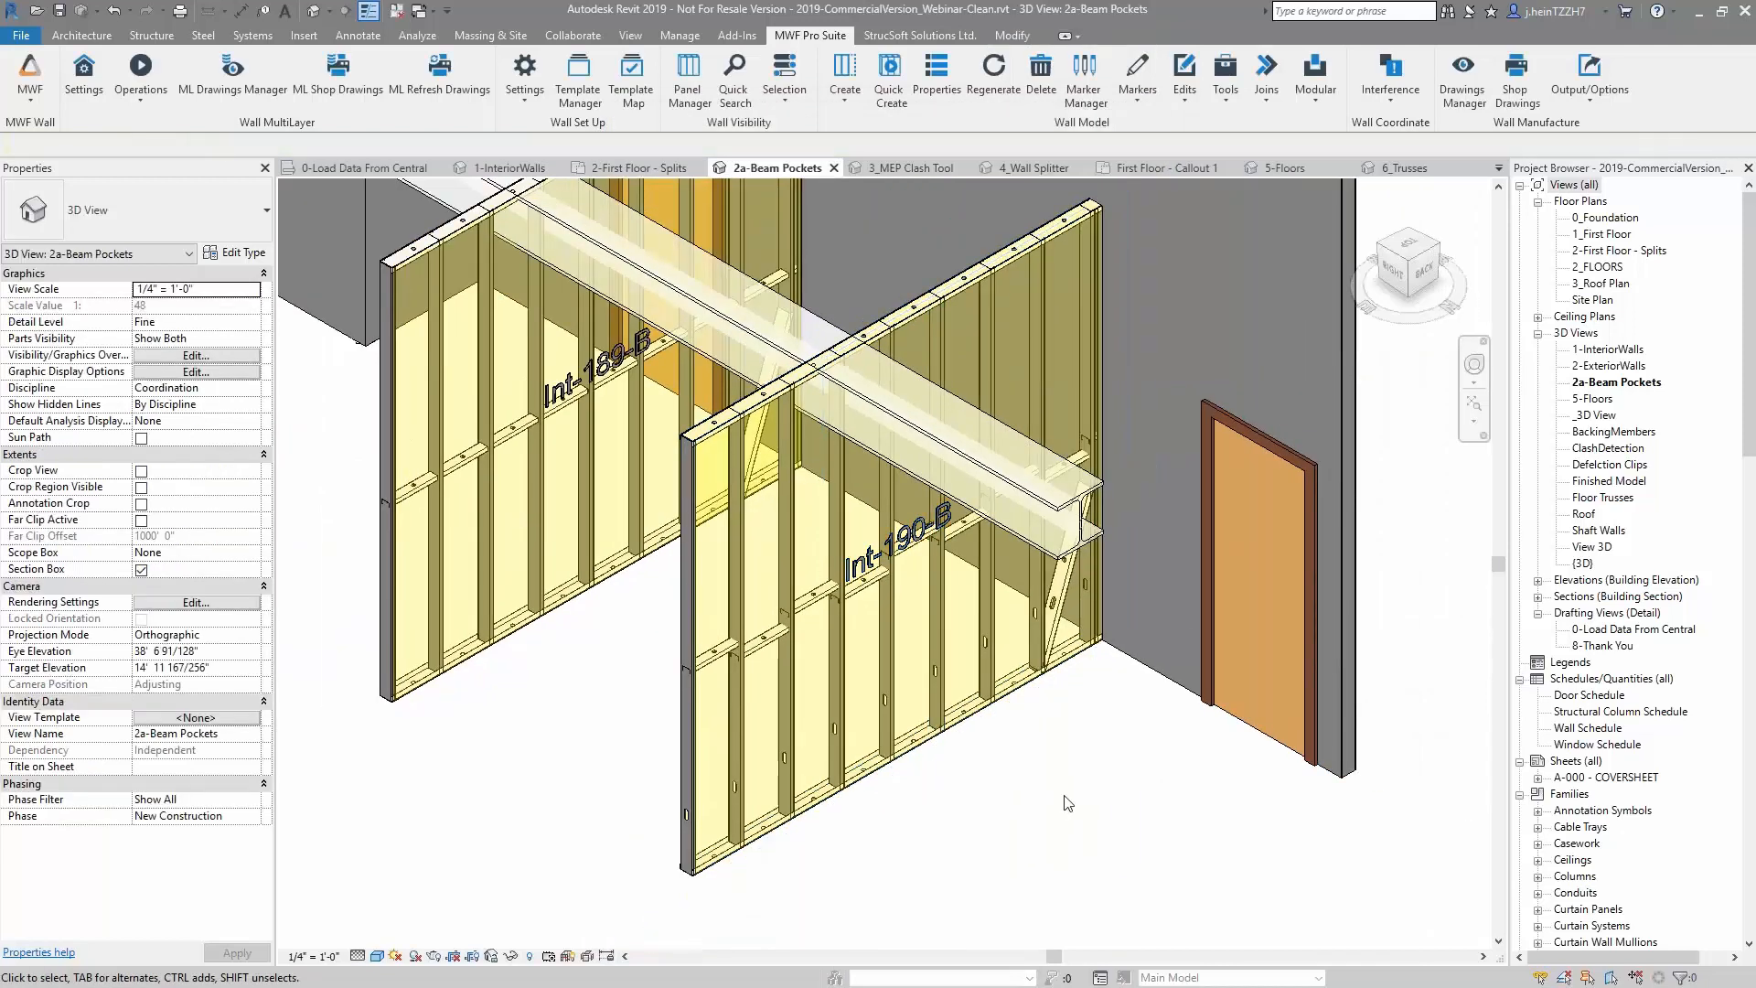
middle_drag(1077, 807, 1061, 846)
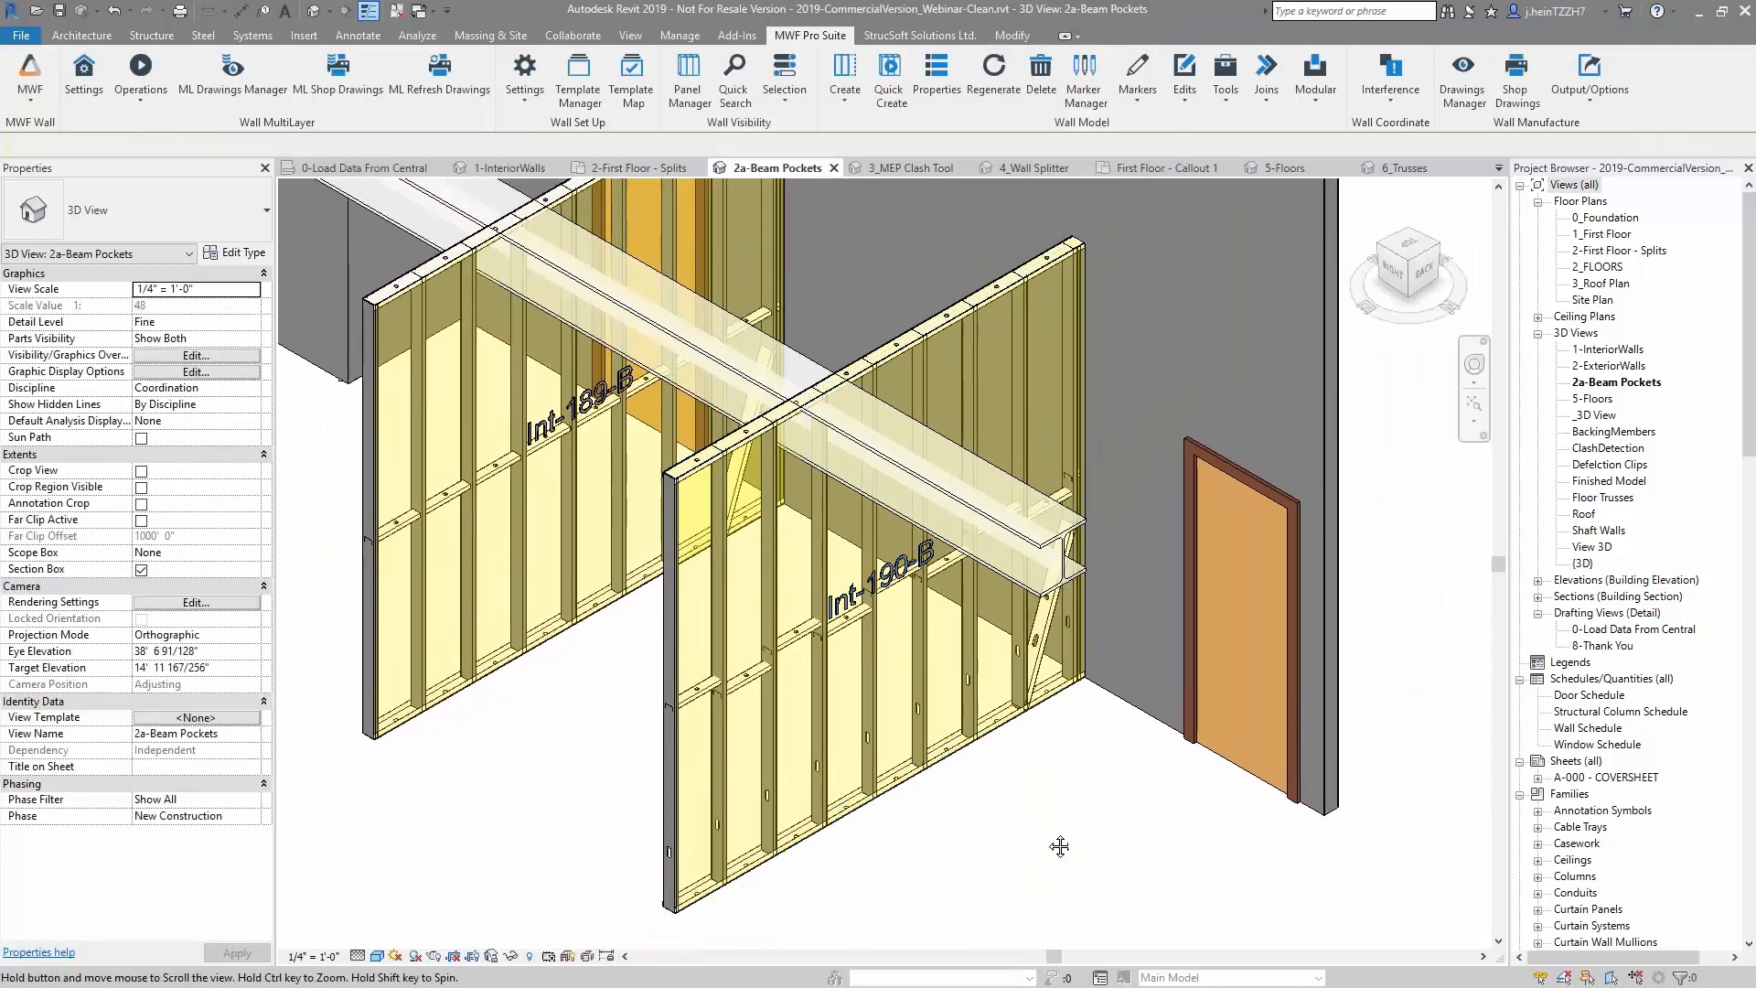
click(799, 544)
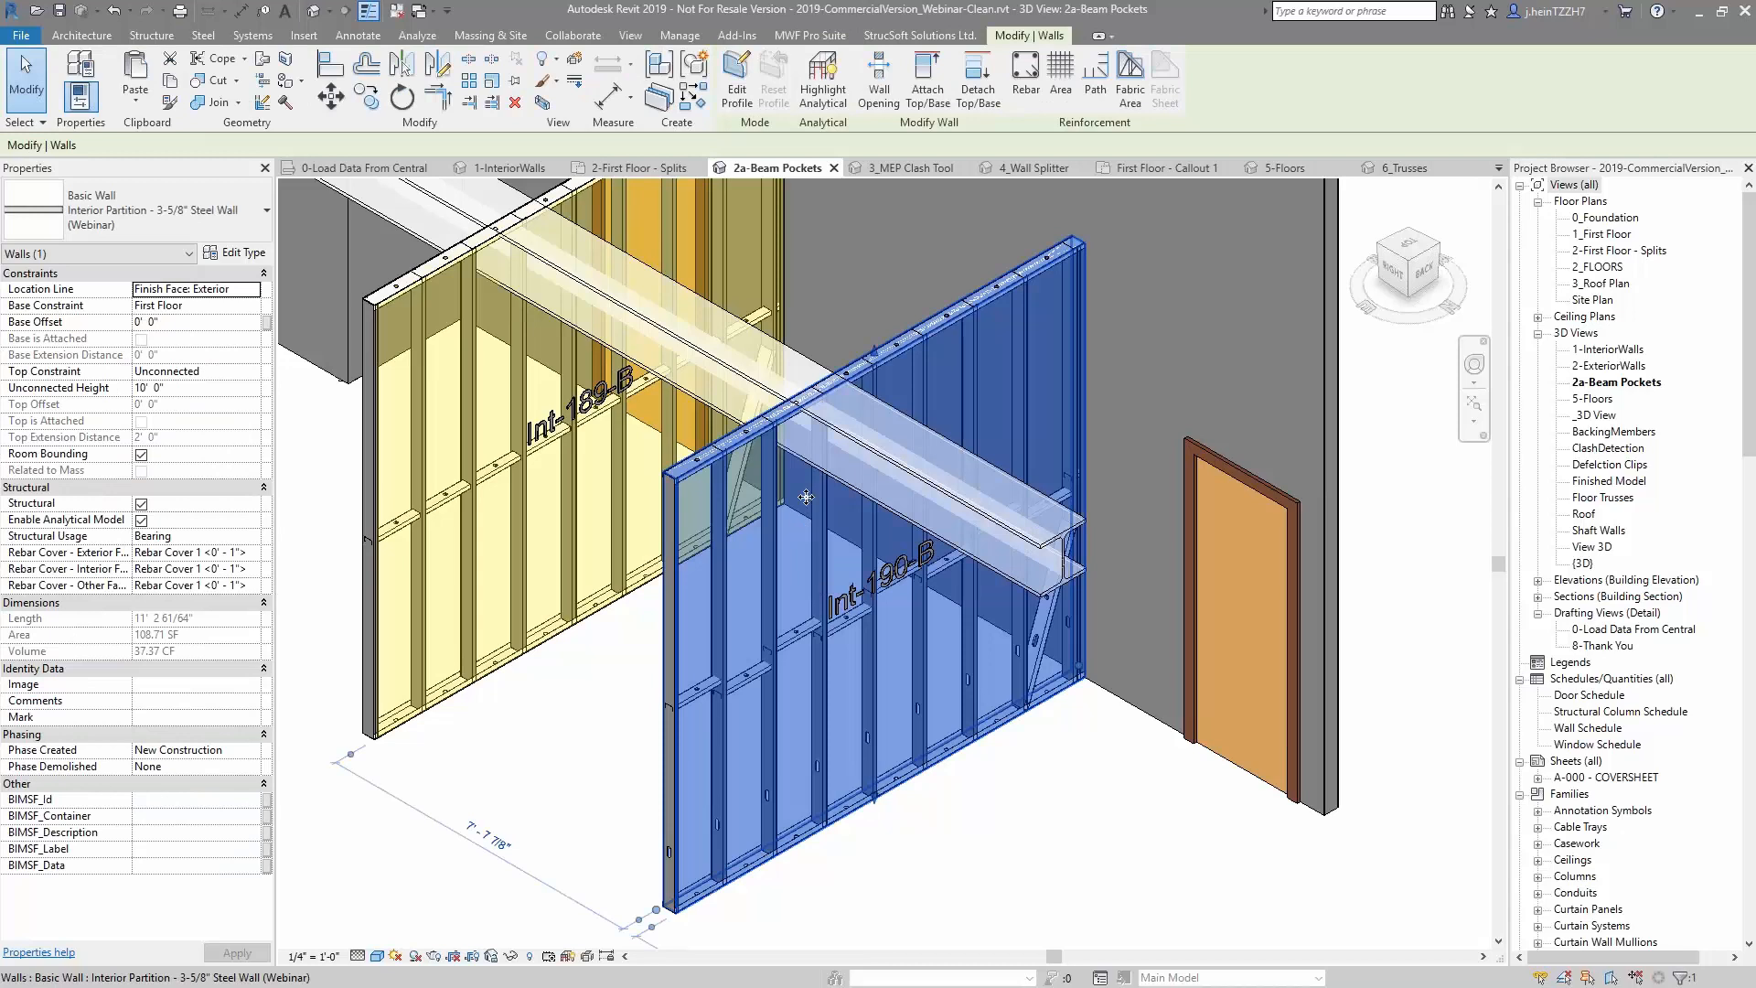
ctrl+click(785, 370)
click(847, 35)
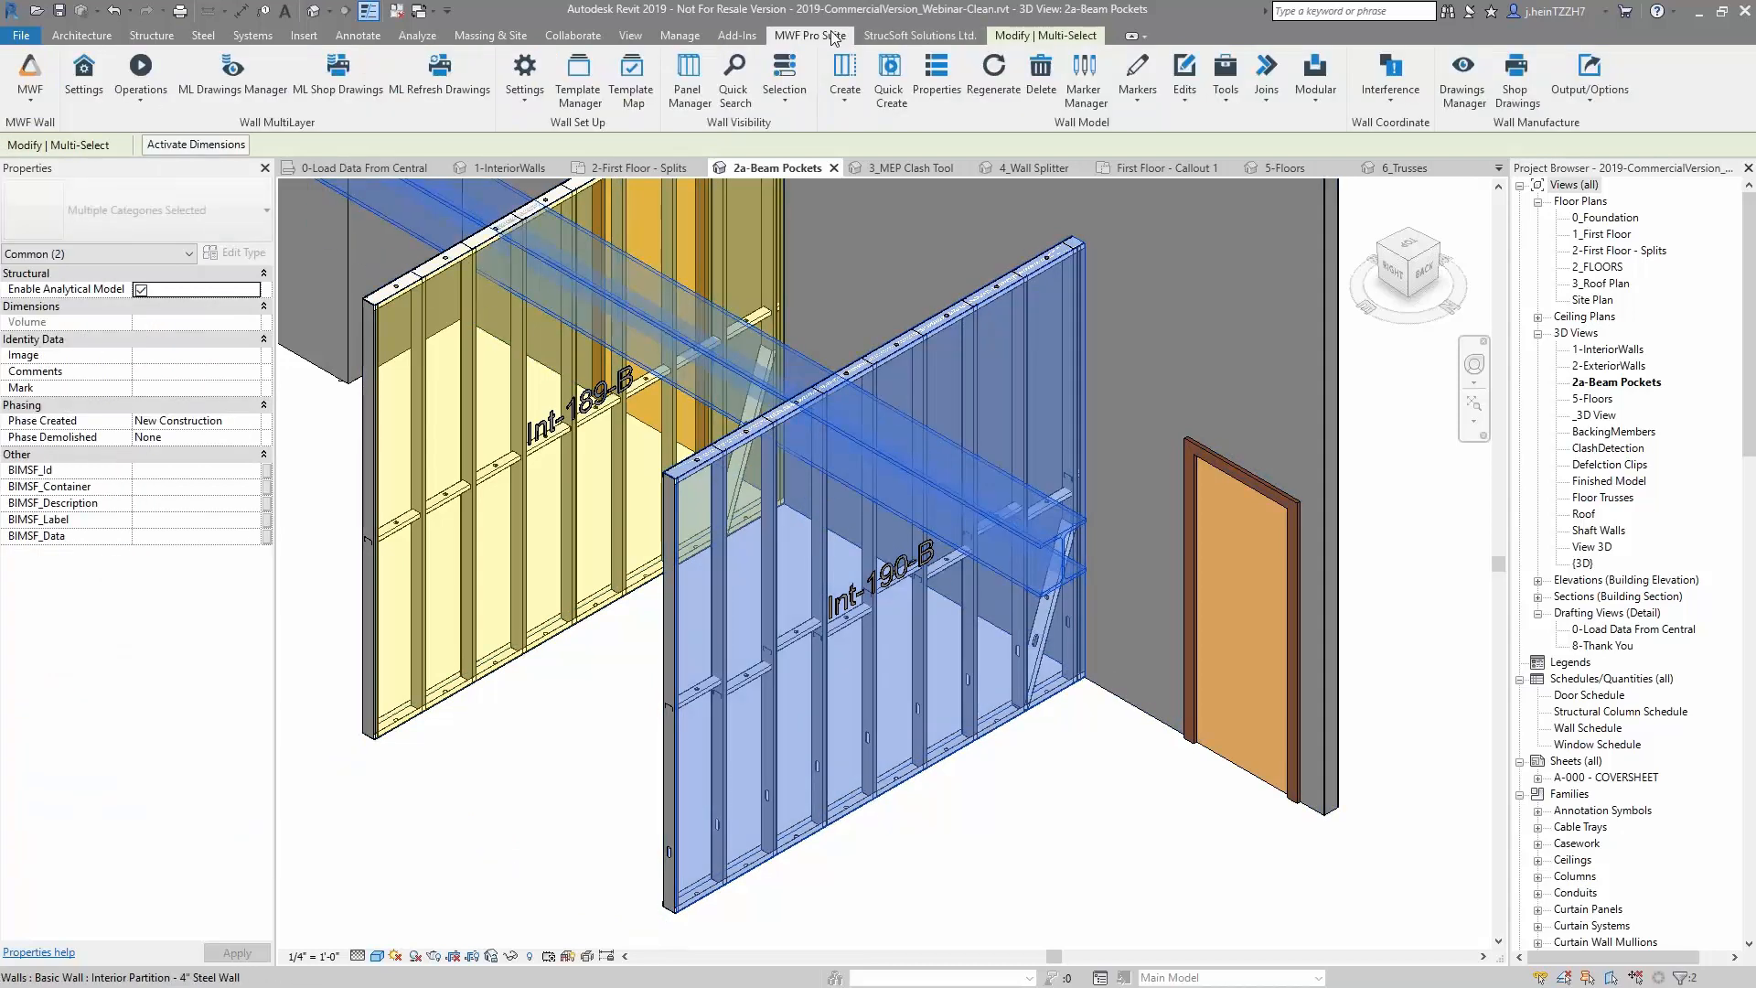
click(1390, 81)
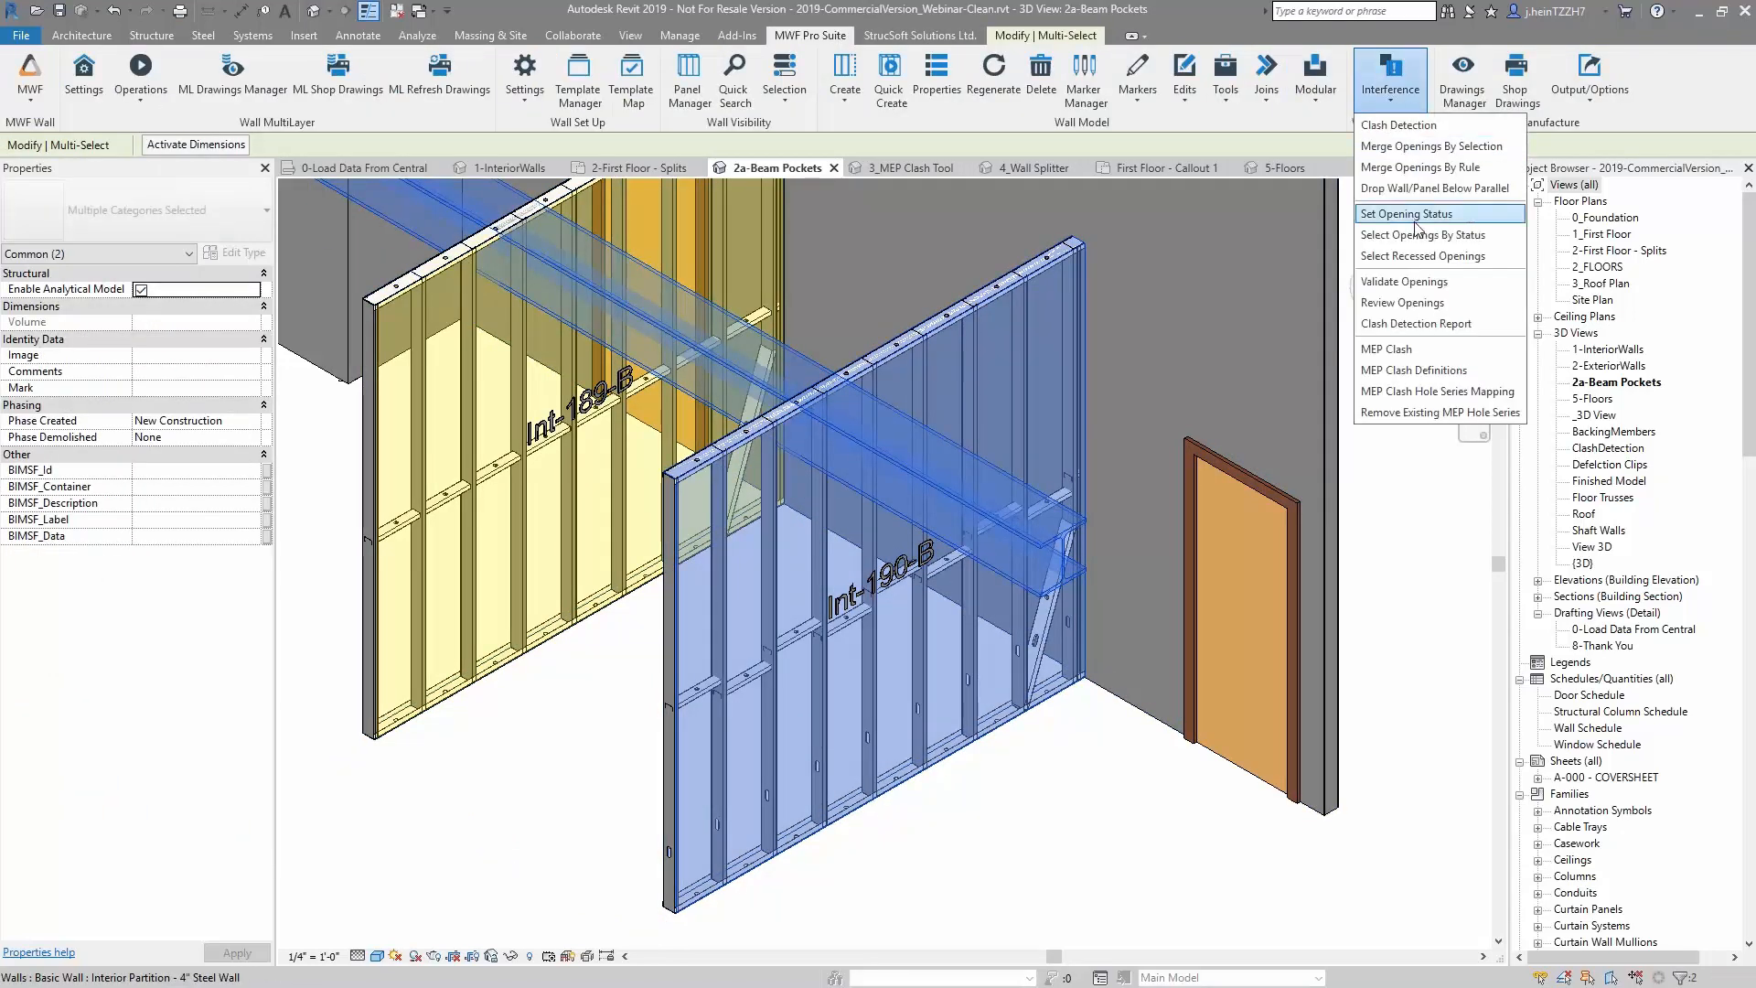
click(1413, 126)
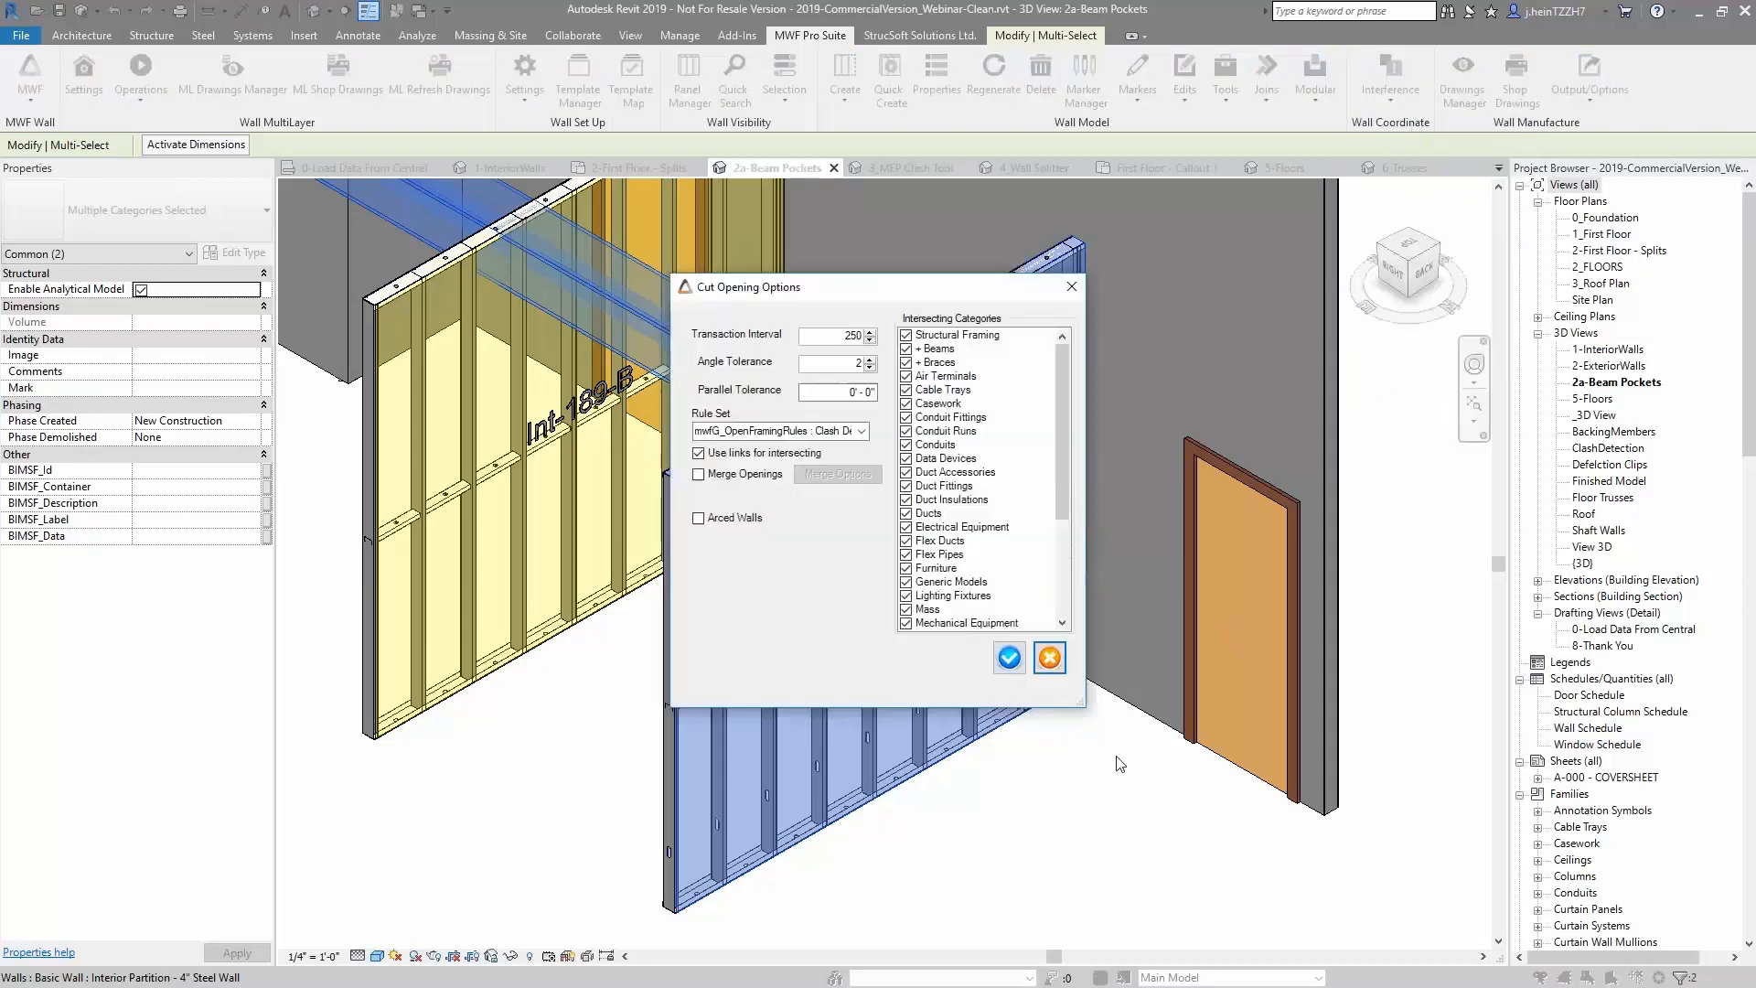
click(1052, 659)
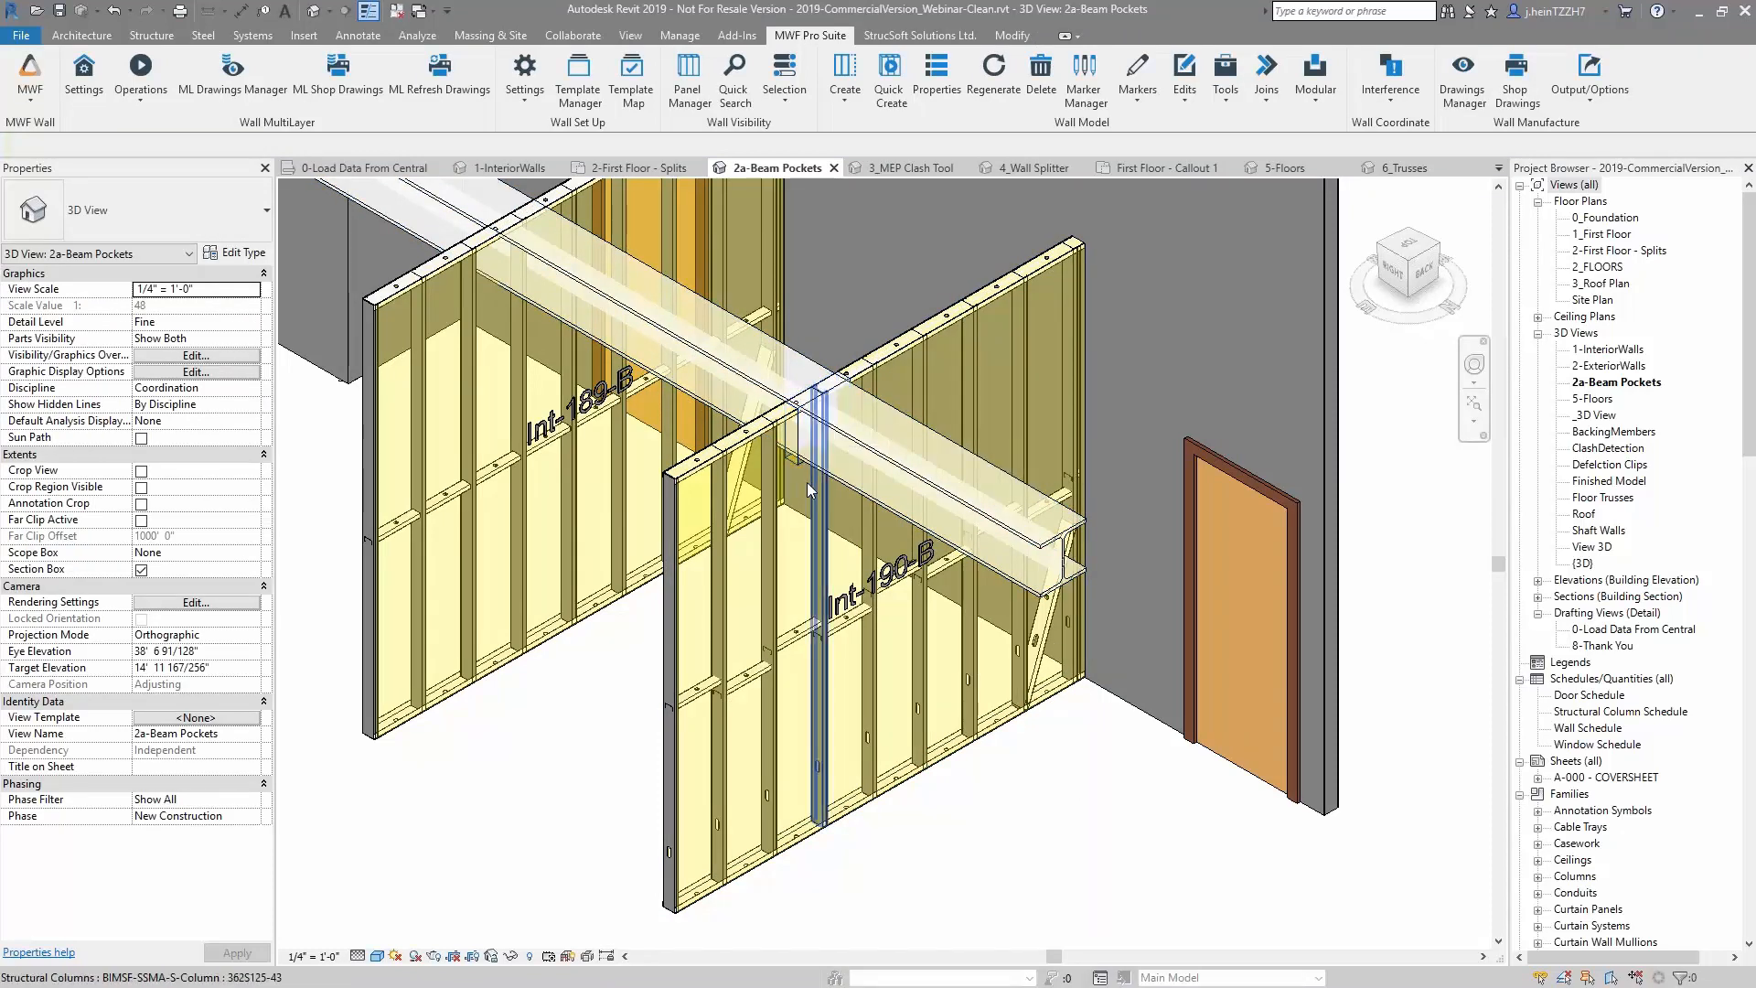
Regenerate the Int-190-B panel from its stud beside the crossing beam to frame the beam pocket
click(821, 525)
click(822, 525)
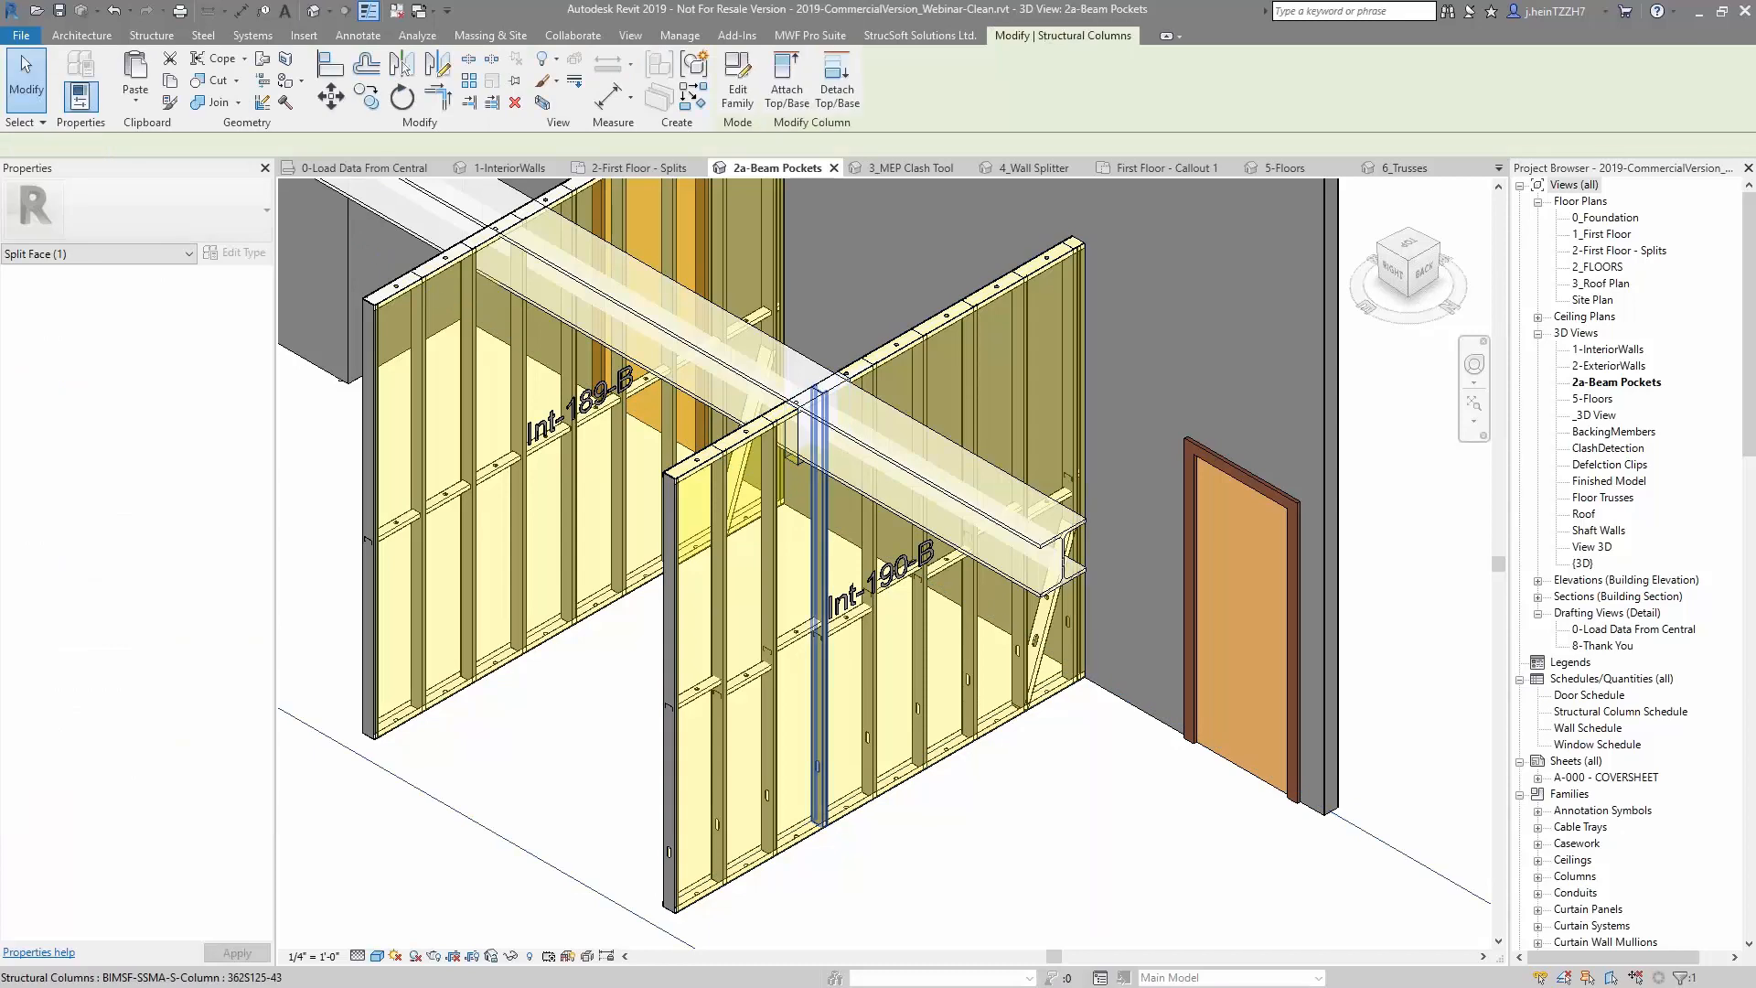
click(823, 36)
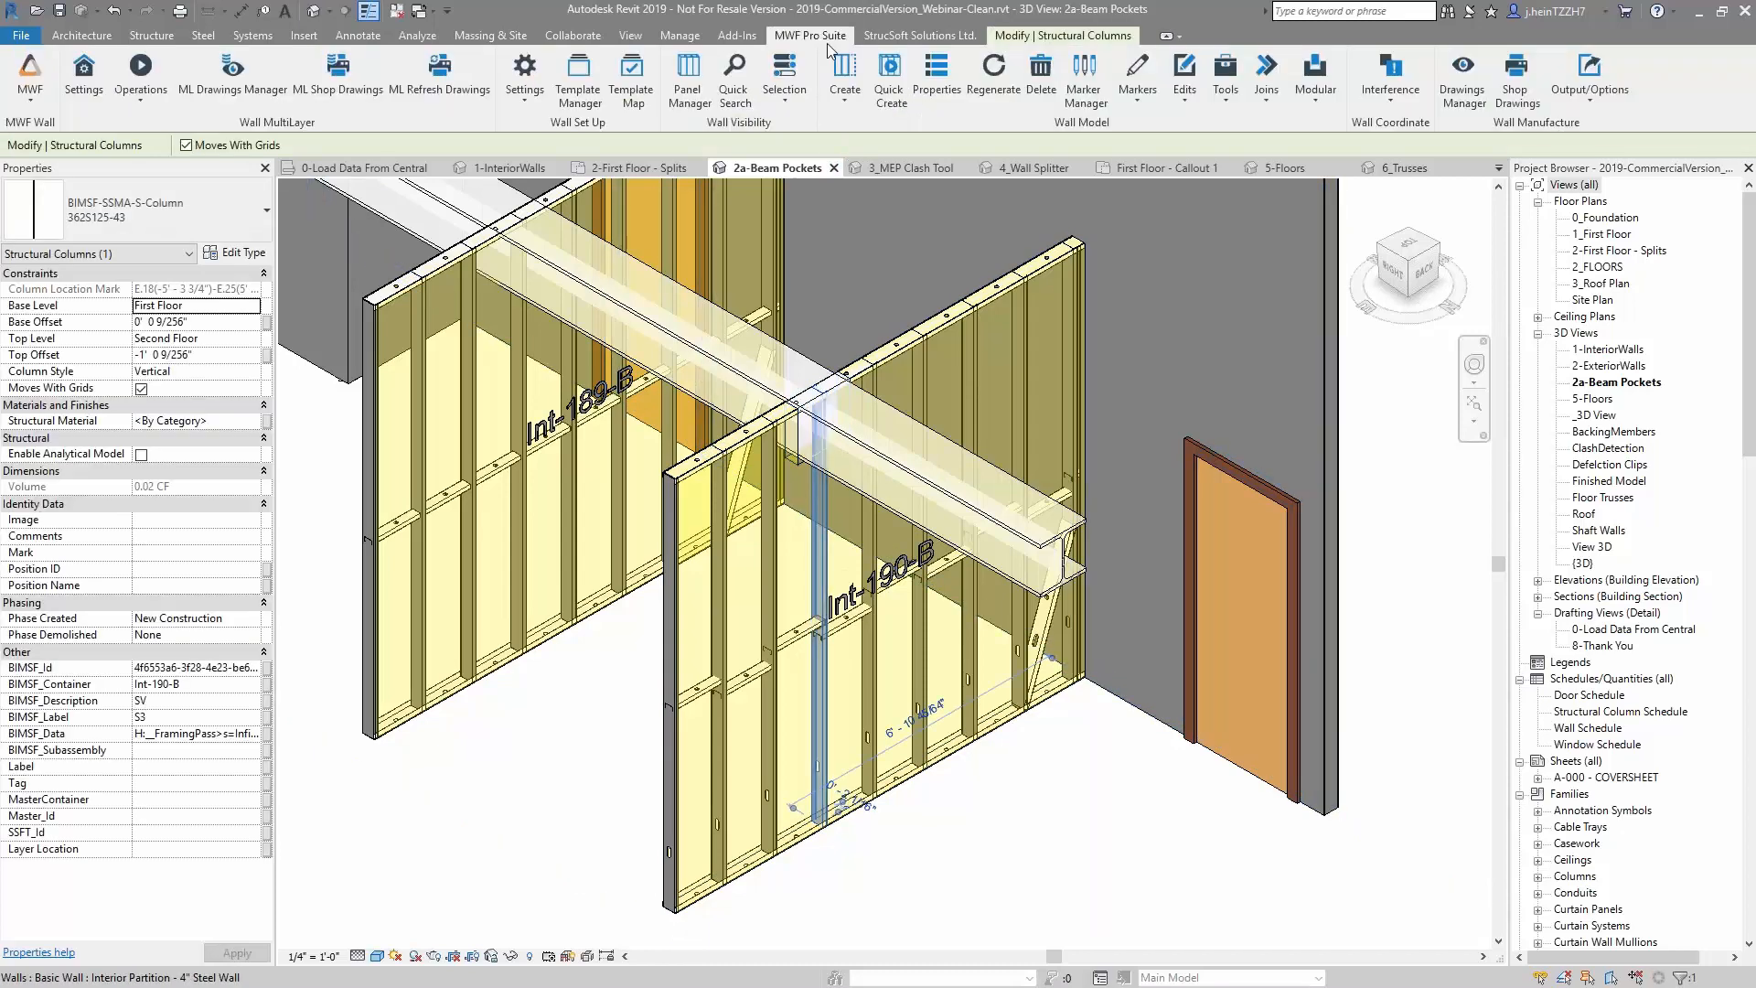
click(1002, 89)
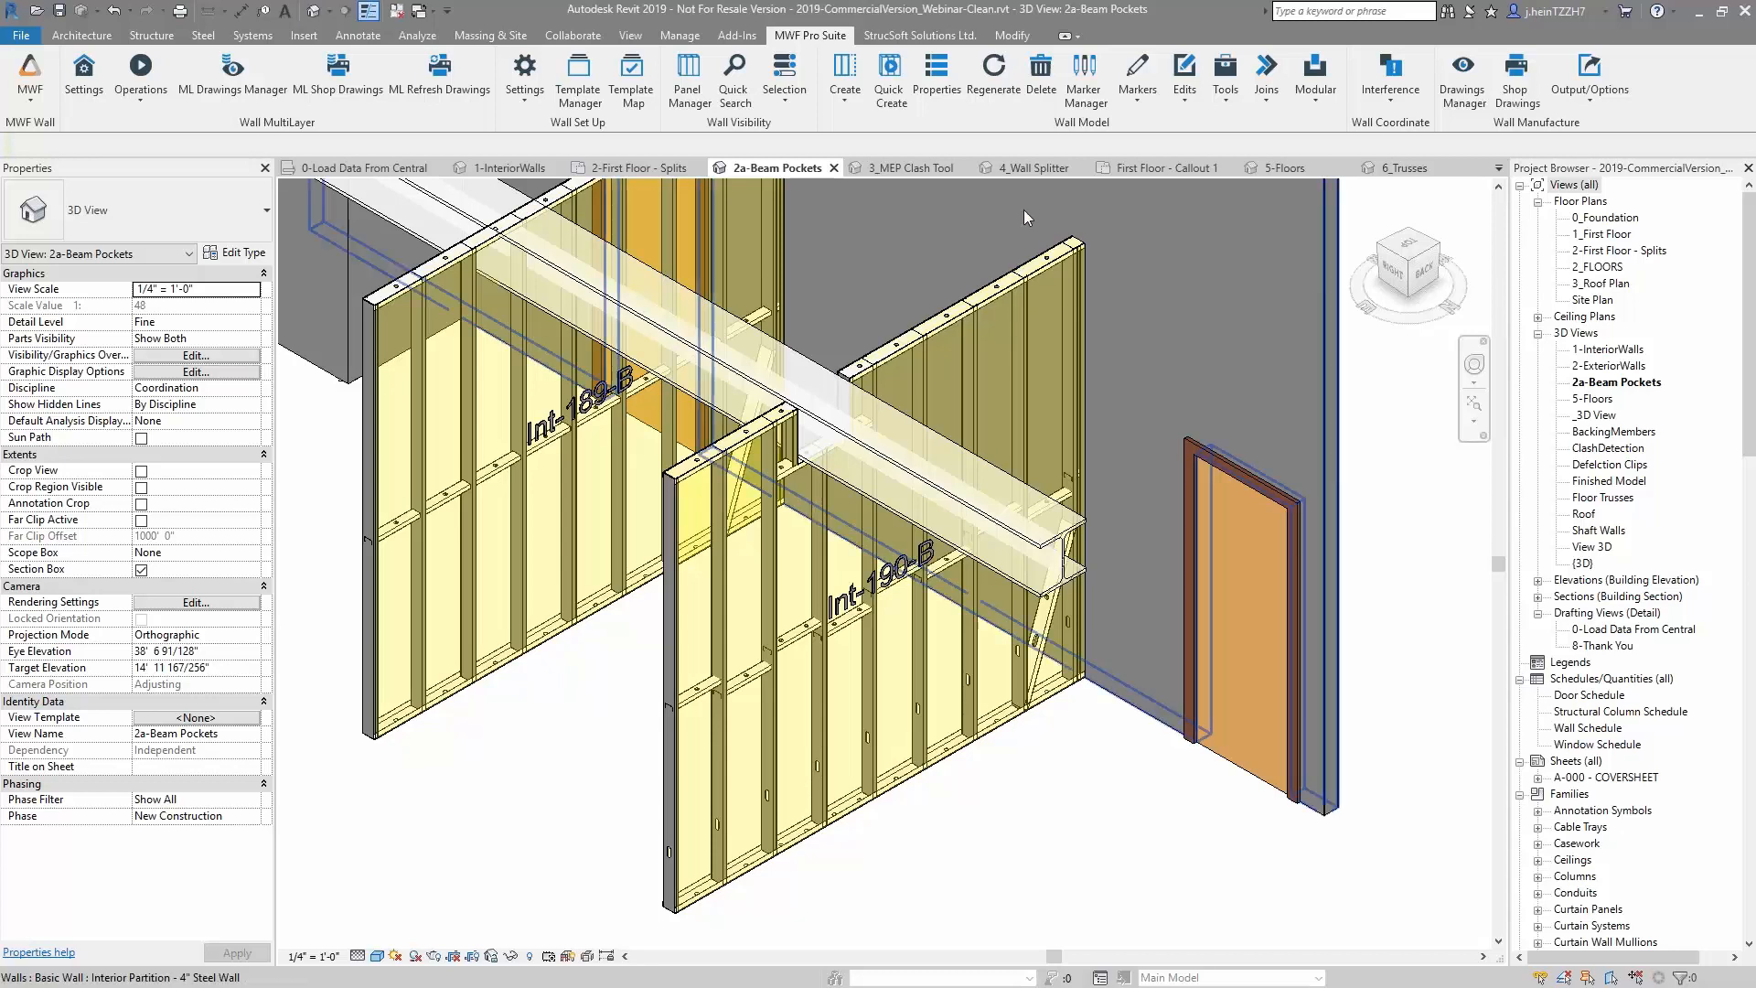
Enable Continuous Top Track in the beam pocket settings of the single-opening BeamPocket marker type
click(1085, 73)
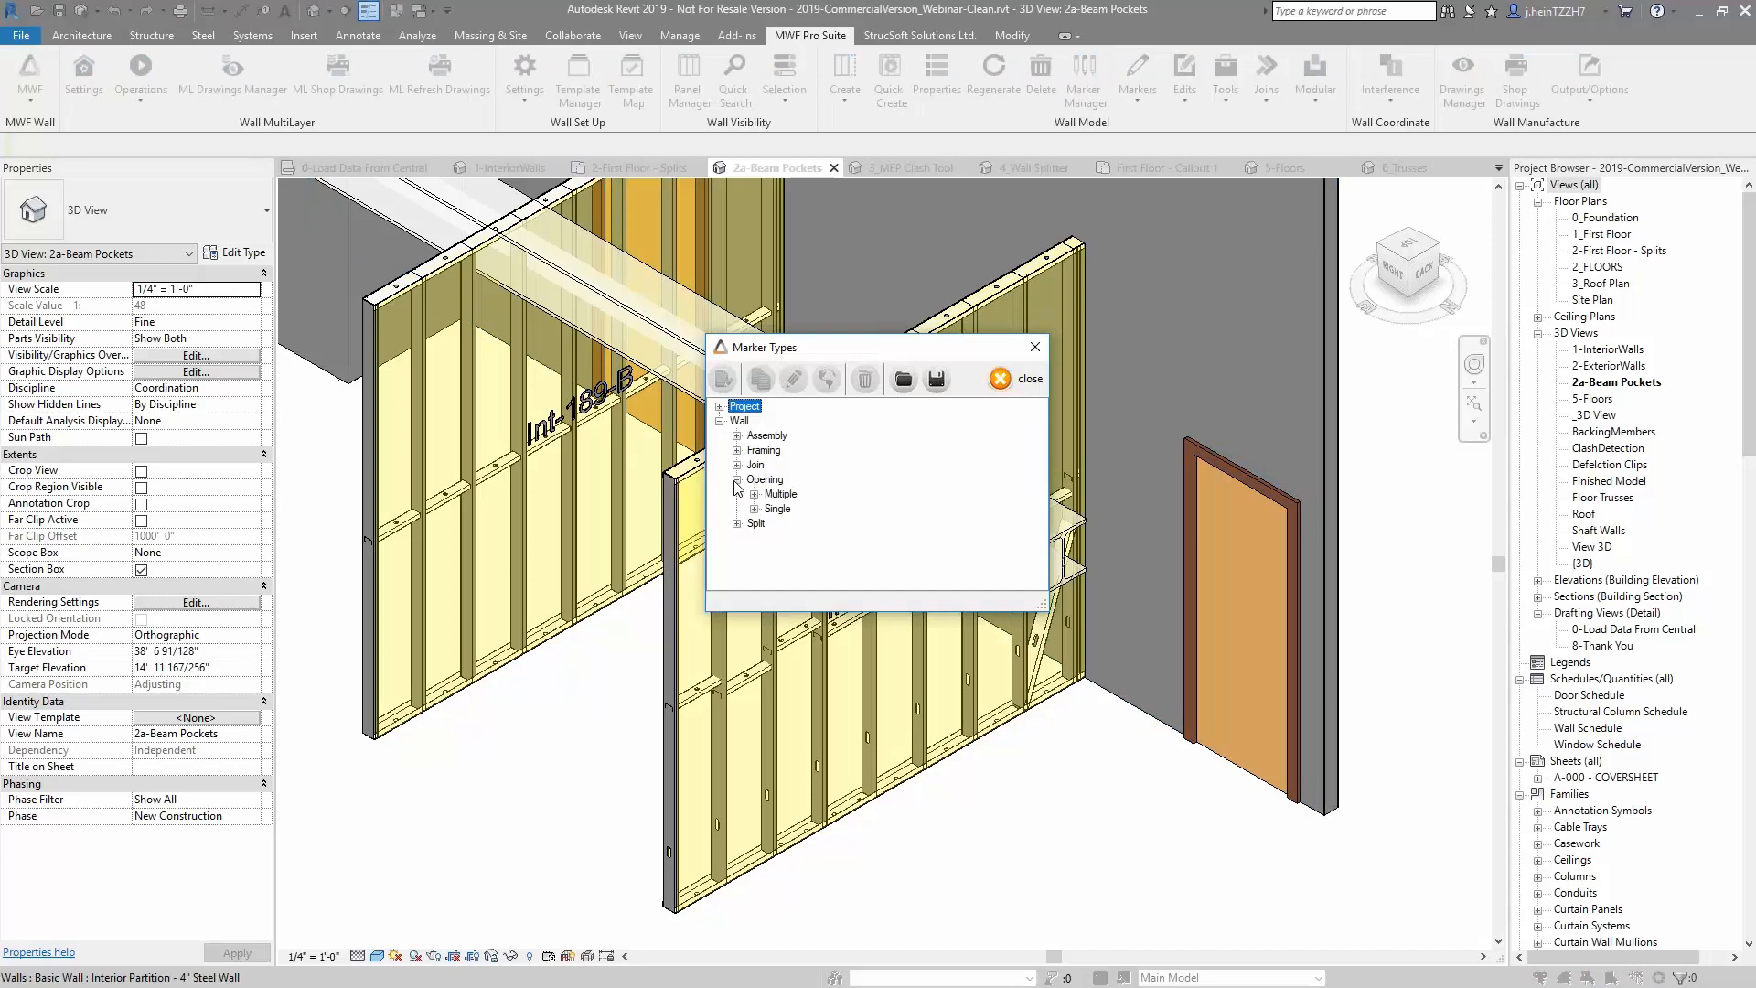
click(737, 494)
double_click(823, 494)
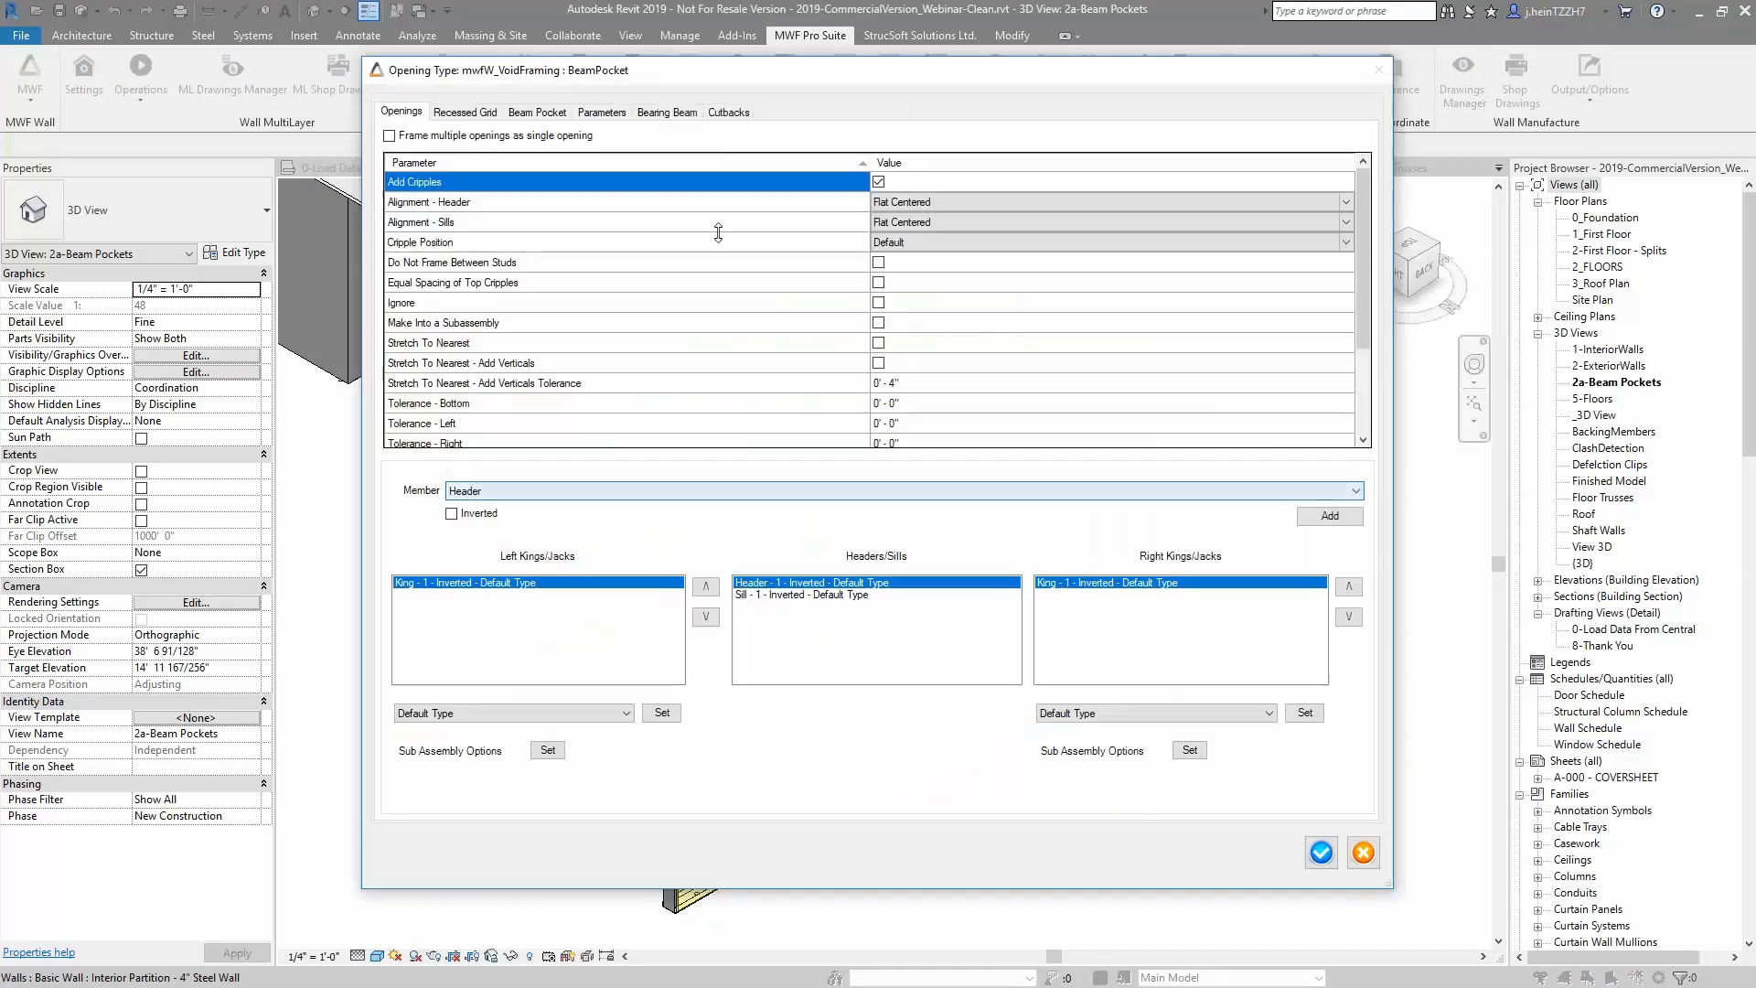
click(538, 112)
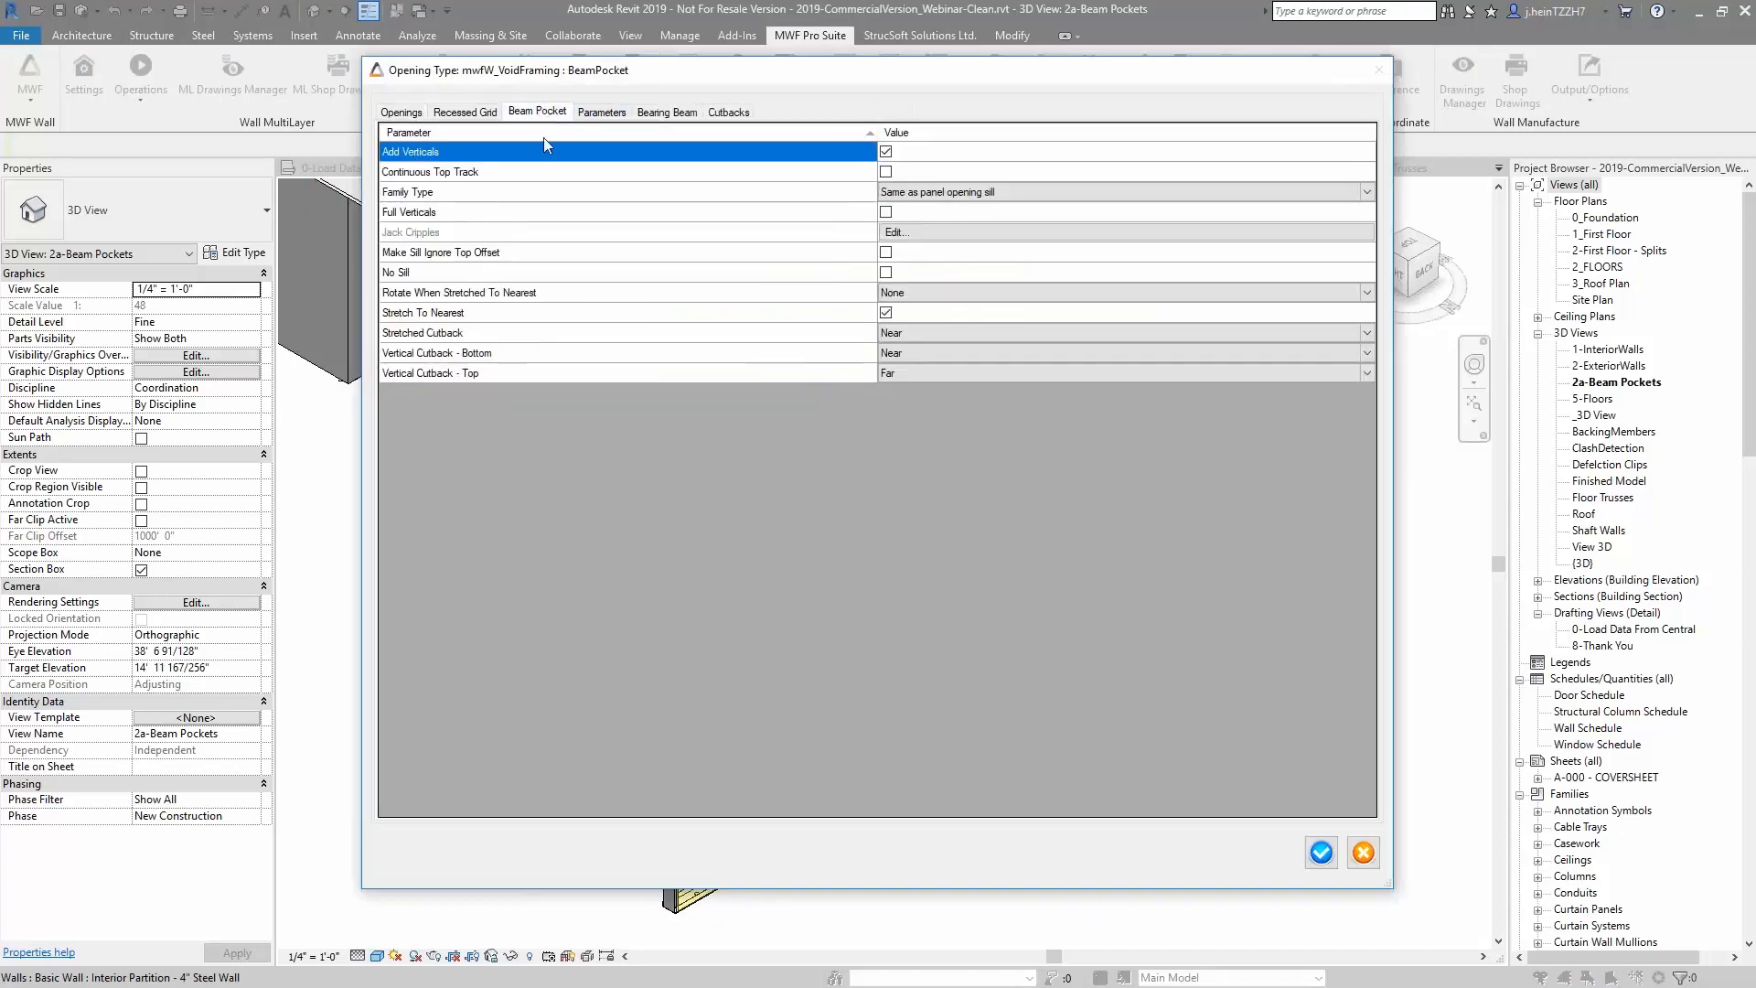
click(515, 179)
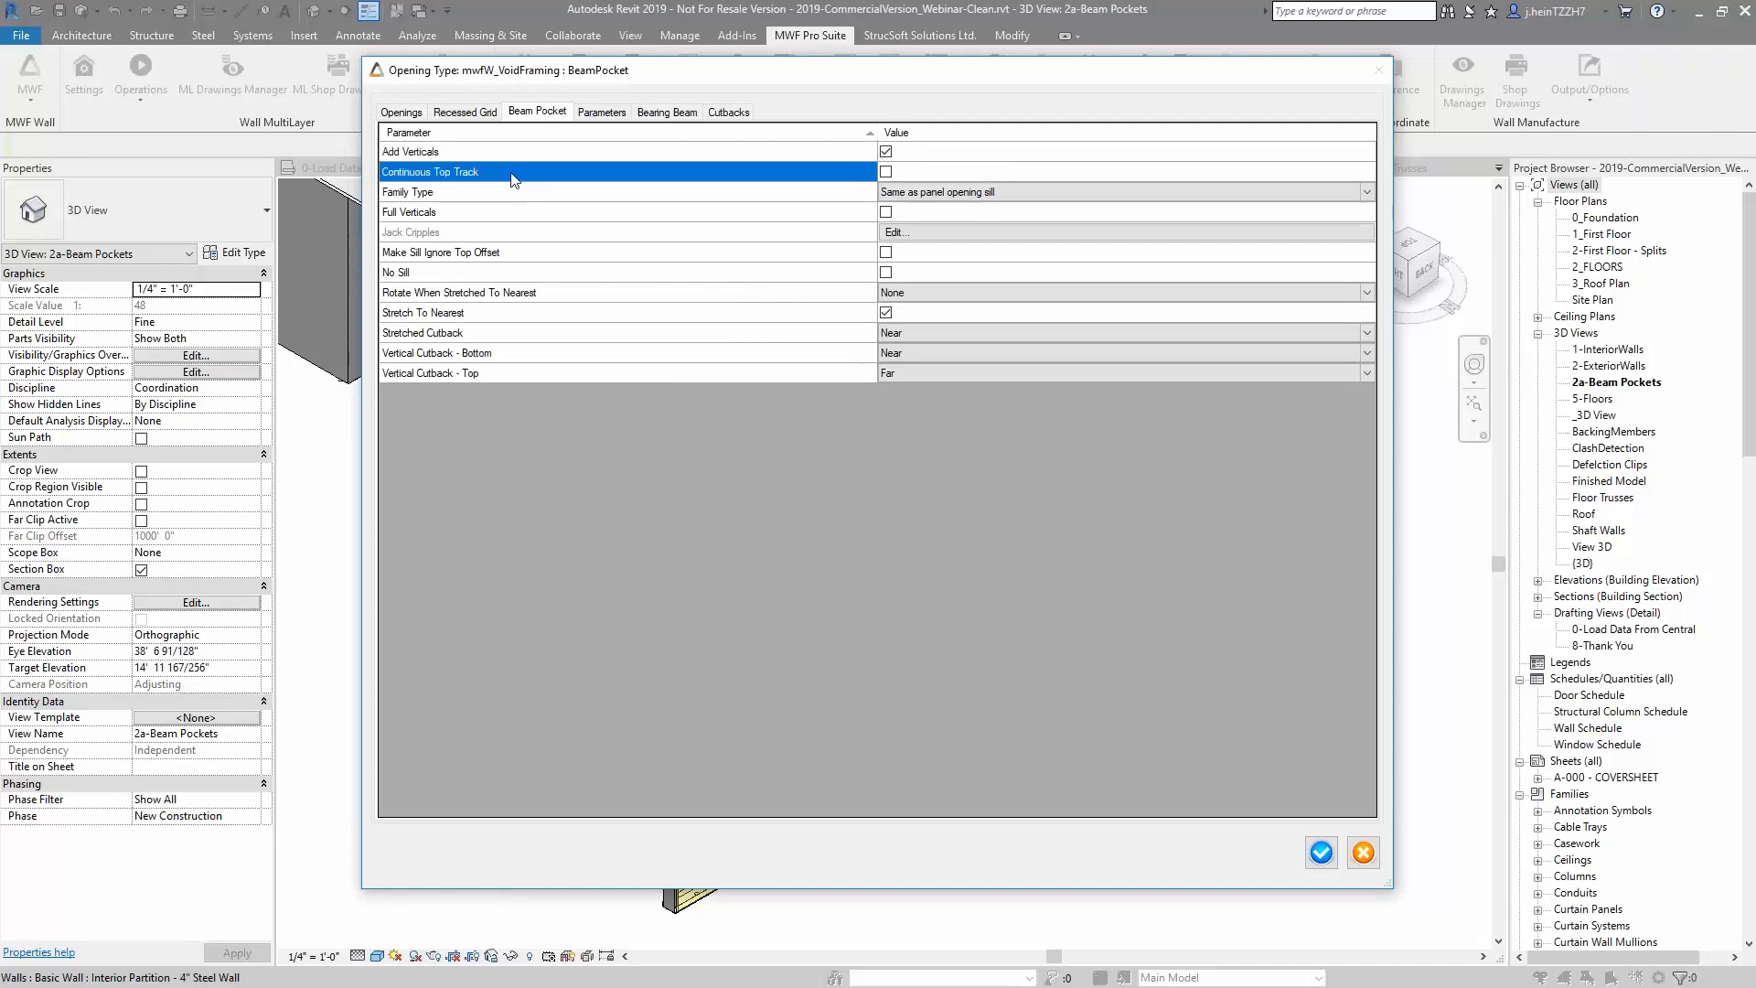
click(885, 172)
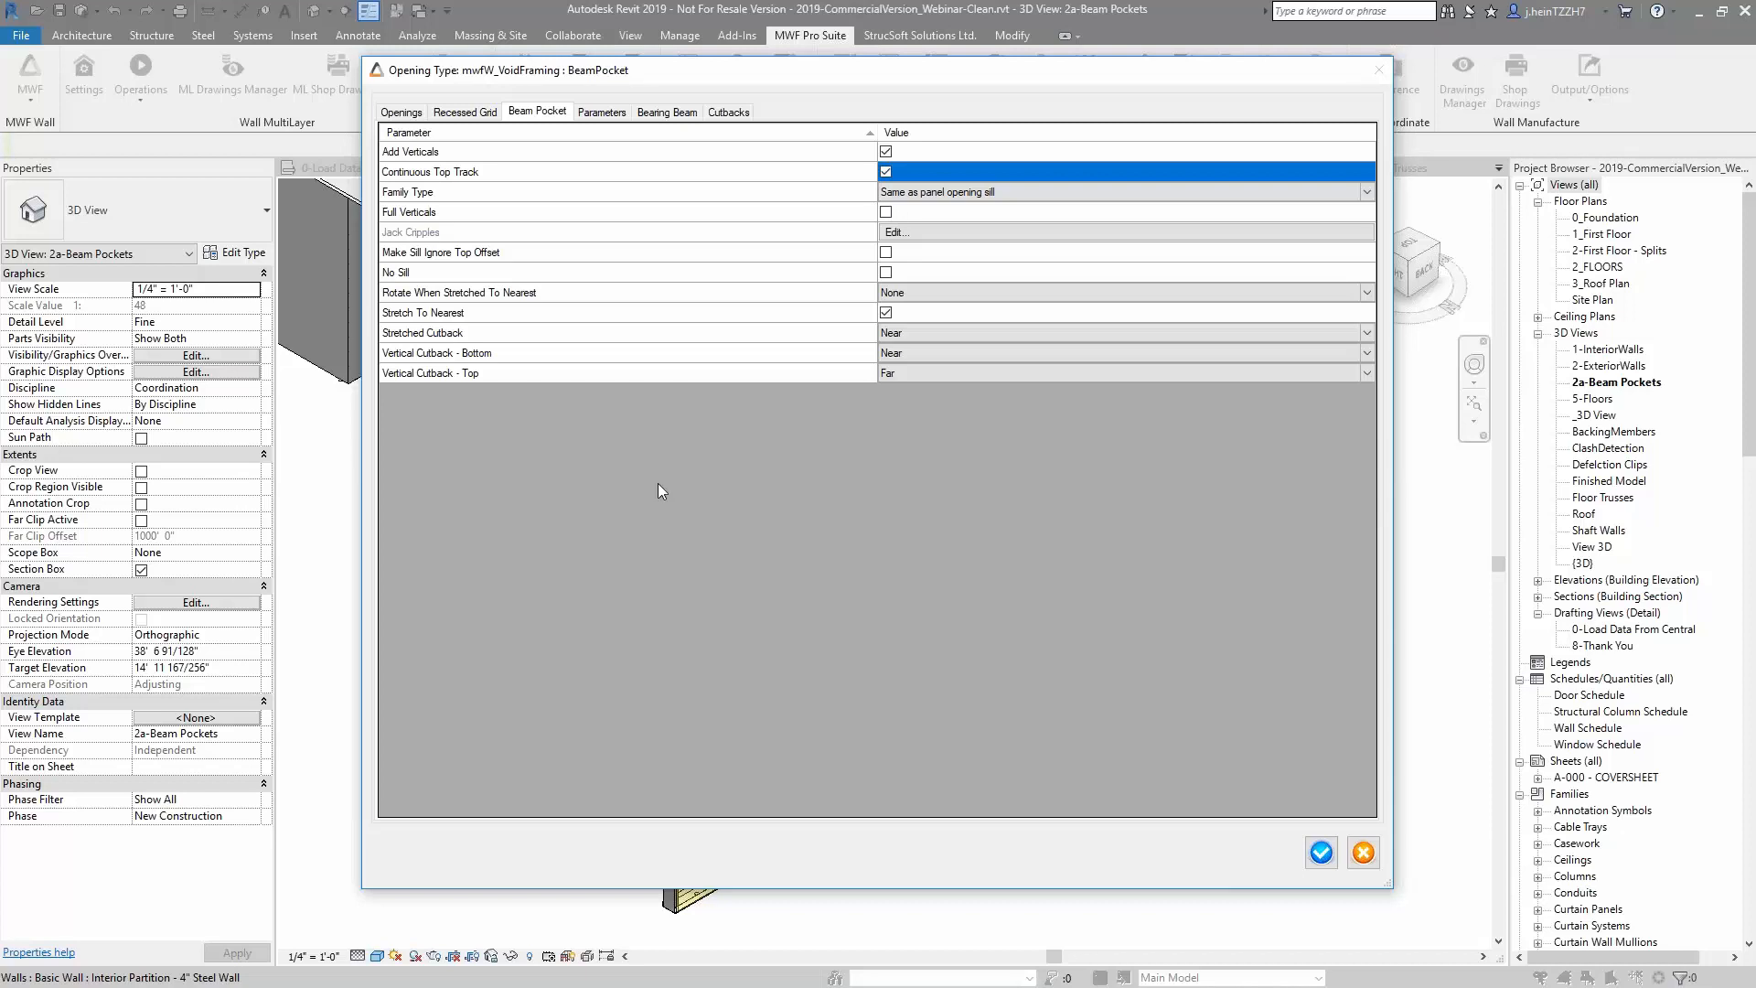
Review the Rotate When Stretched To Nearest options, keep None, save the BeamPocket type and leave the marker types
click(510, 294)
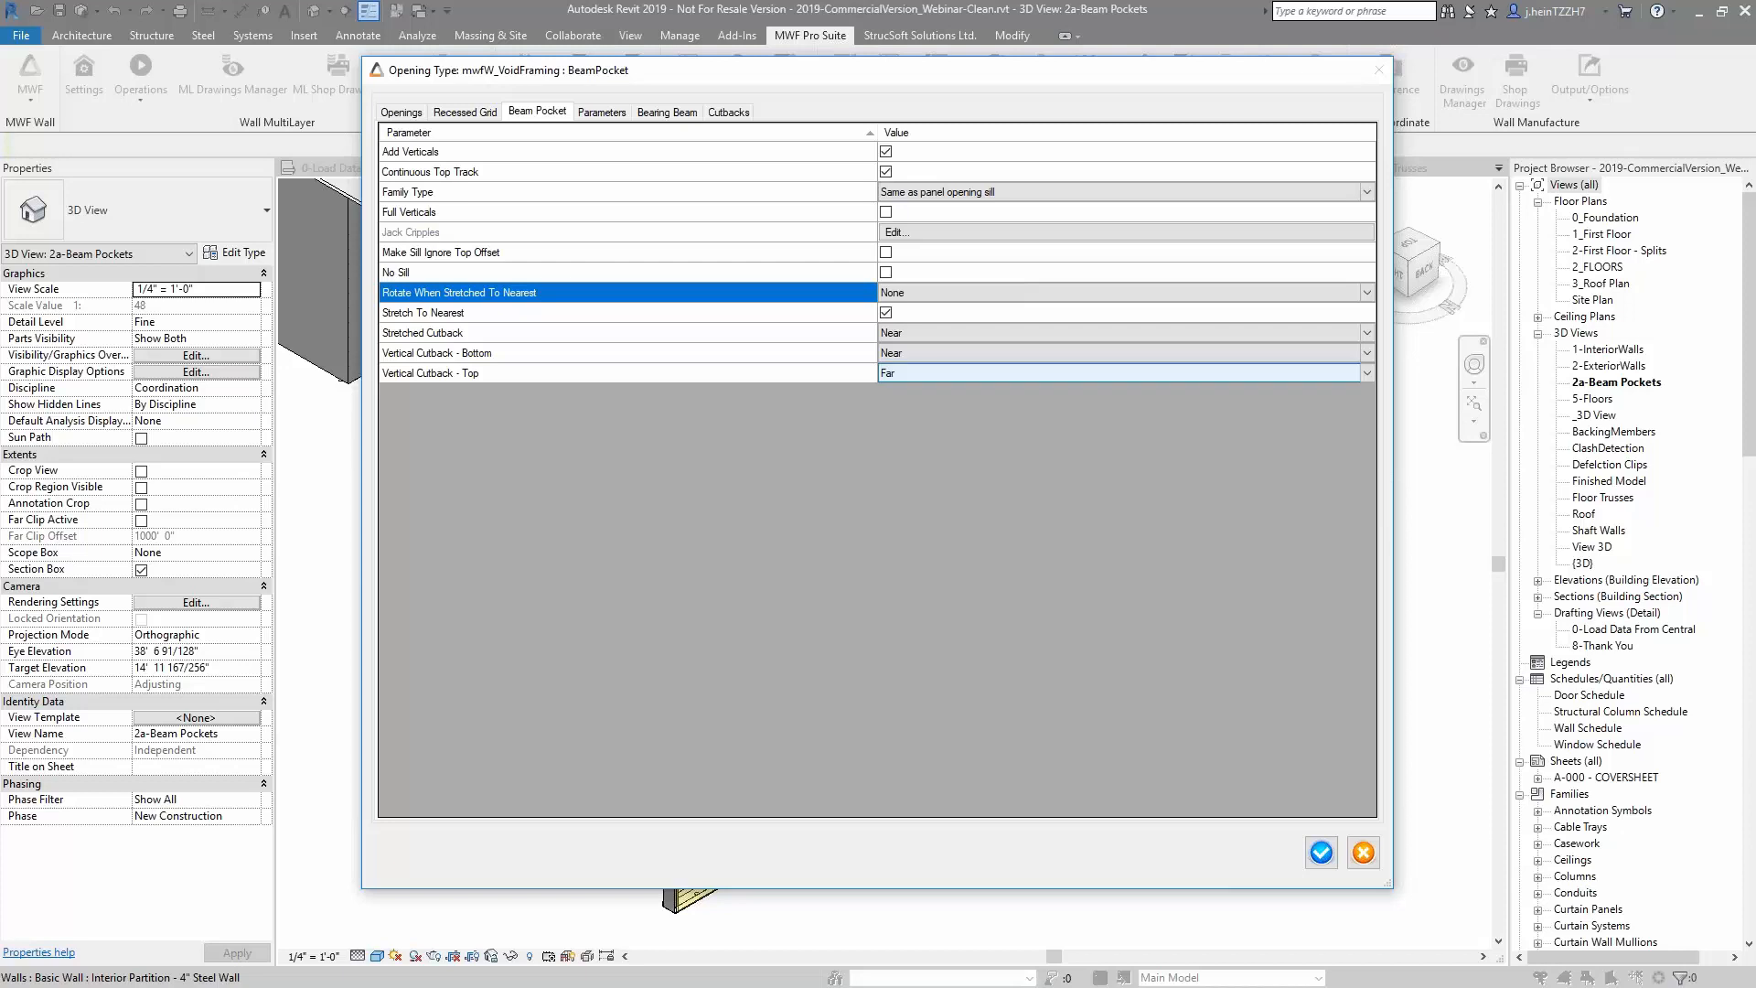
click(942, 293)
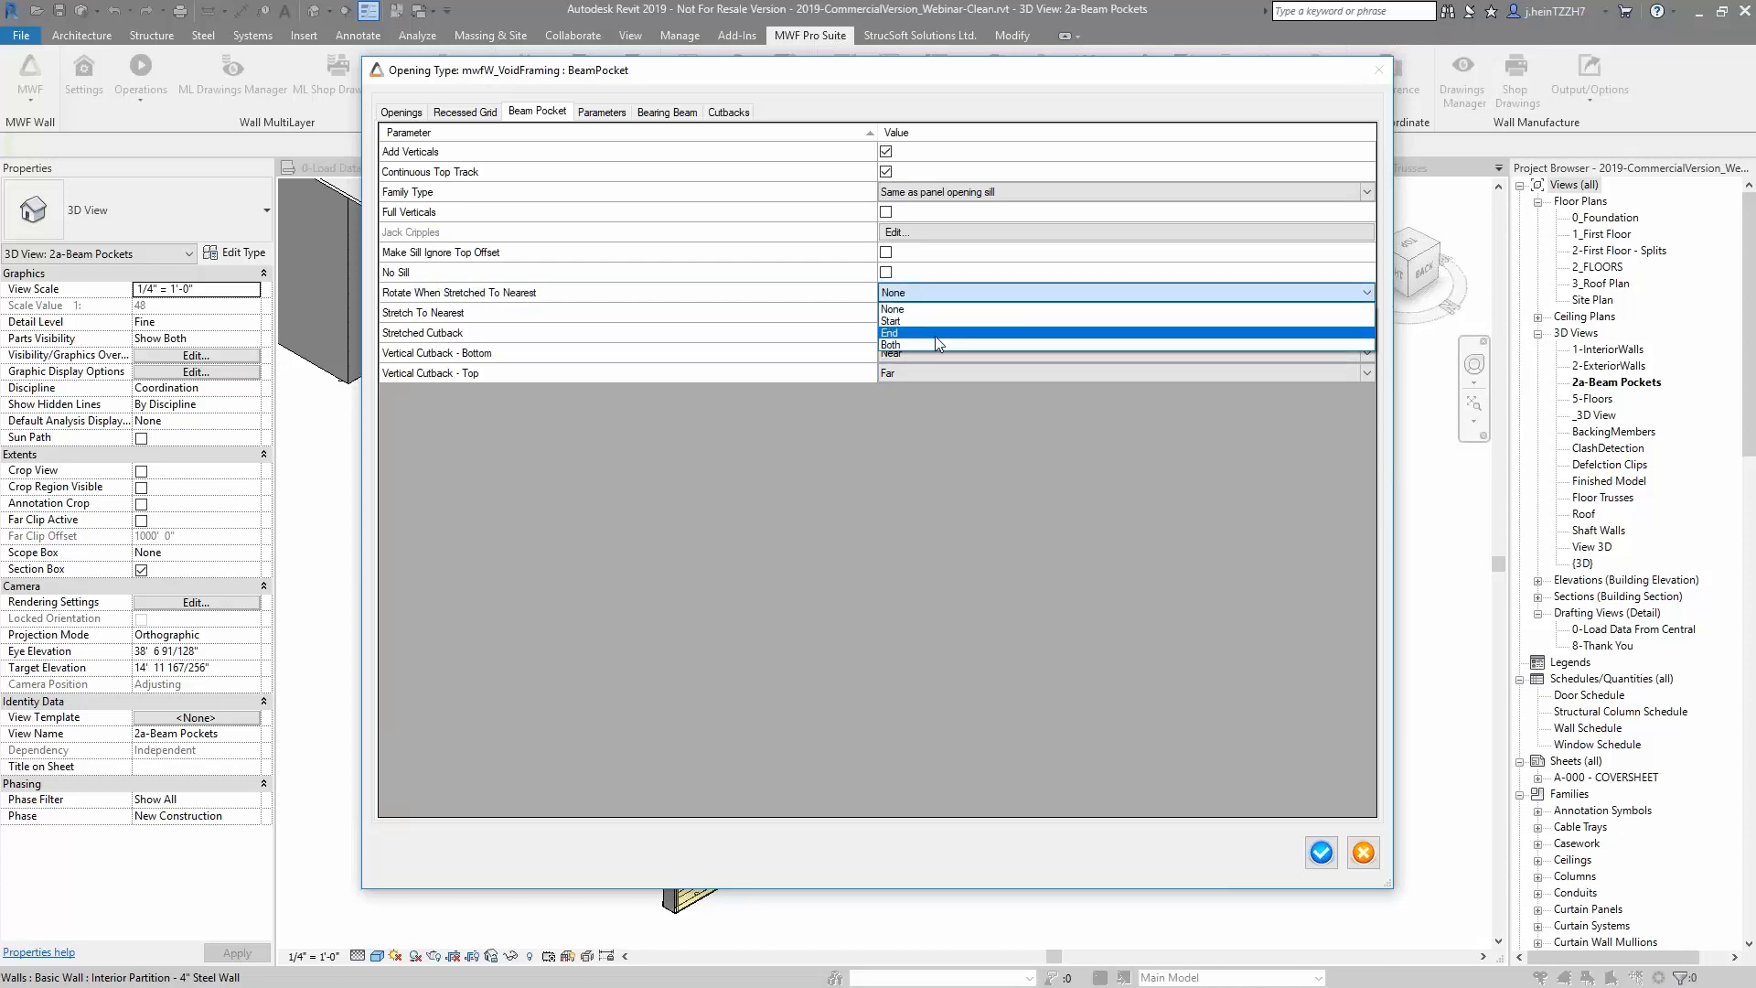
click(925, 370)
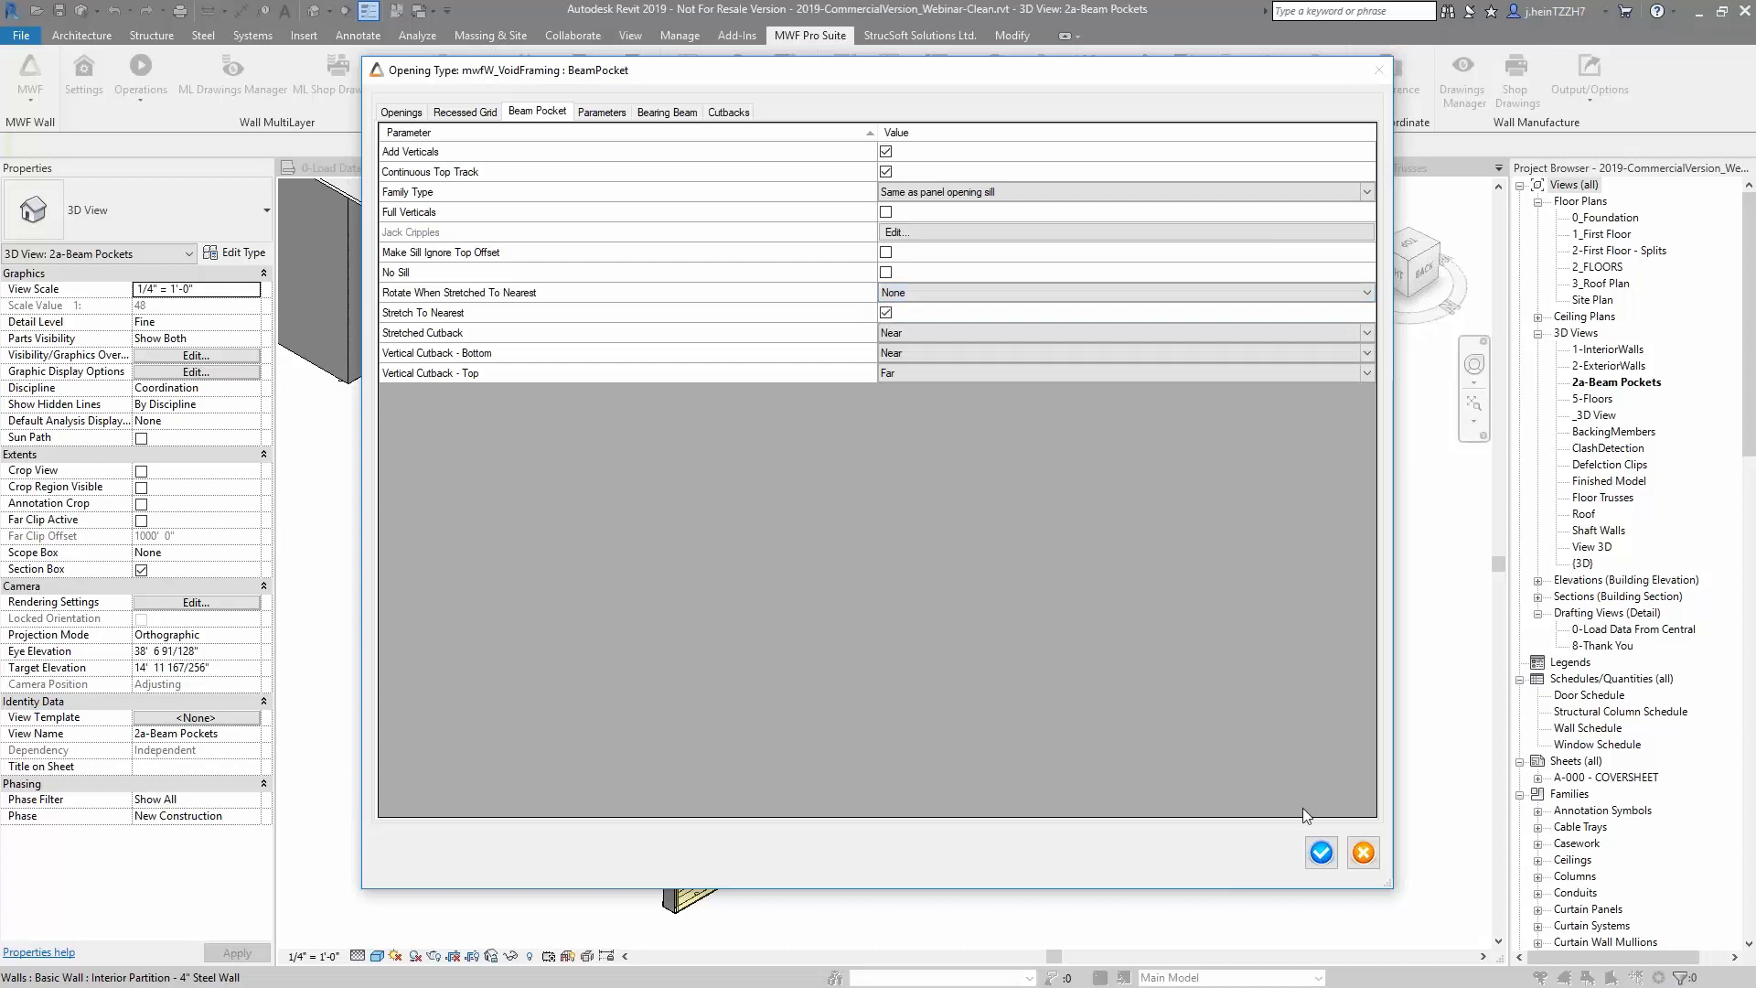
click(1321, 853)
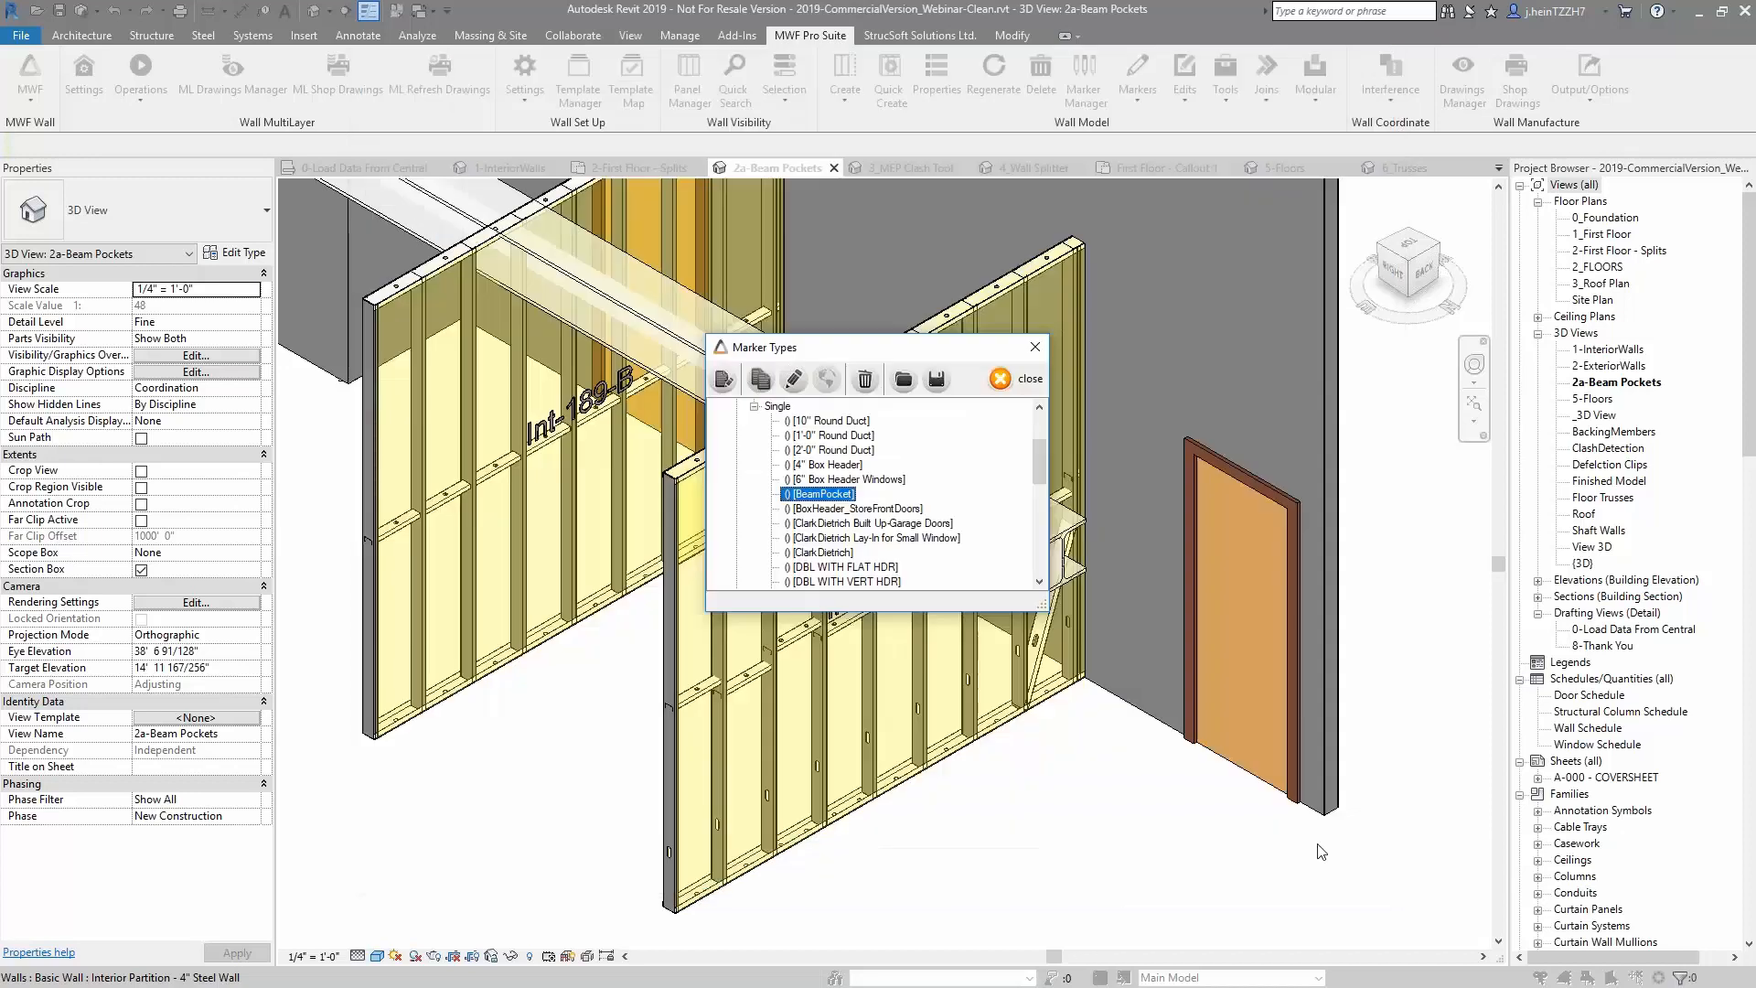
click(1007, 379)
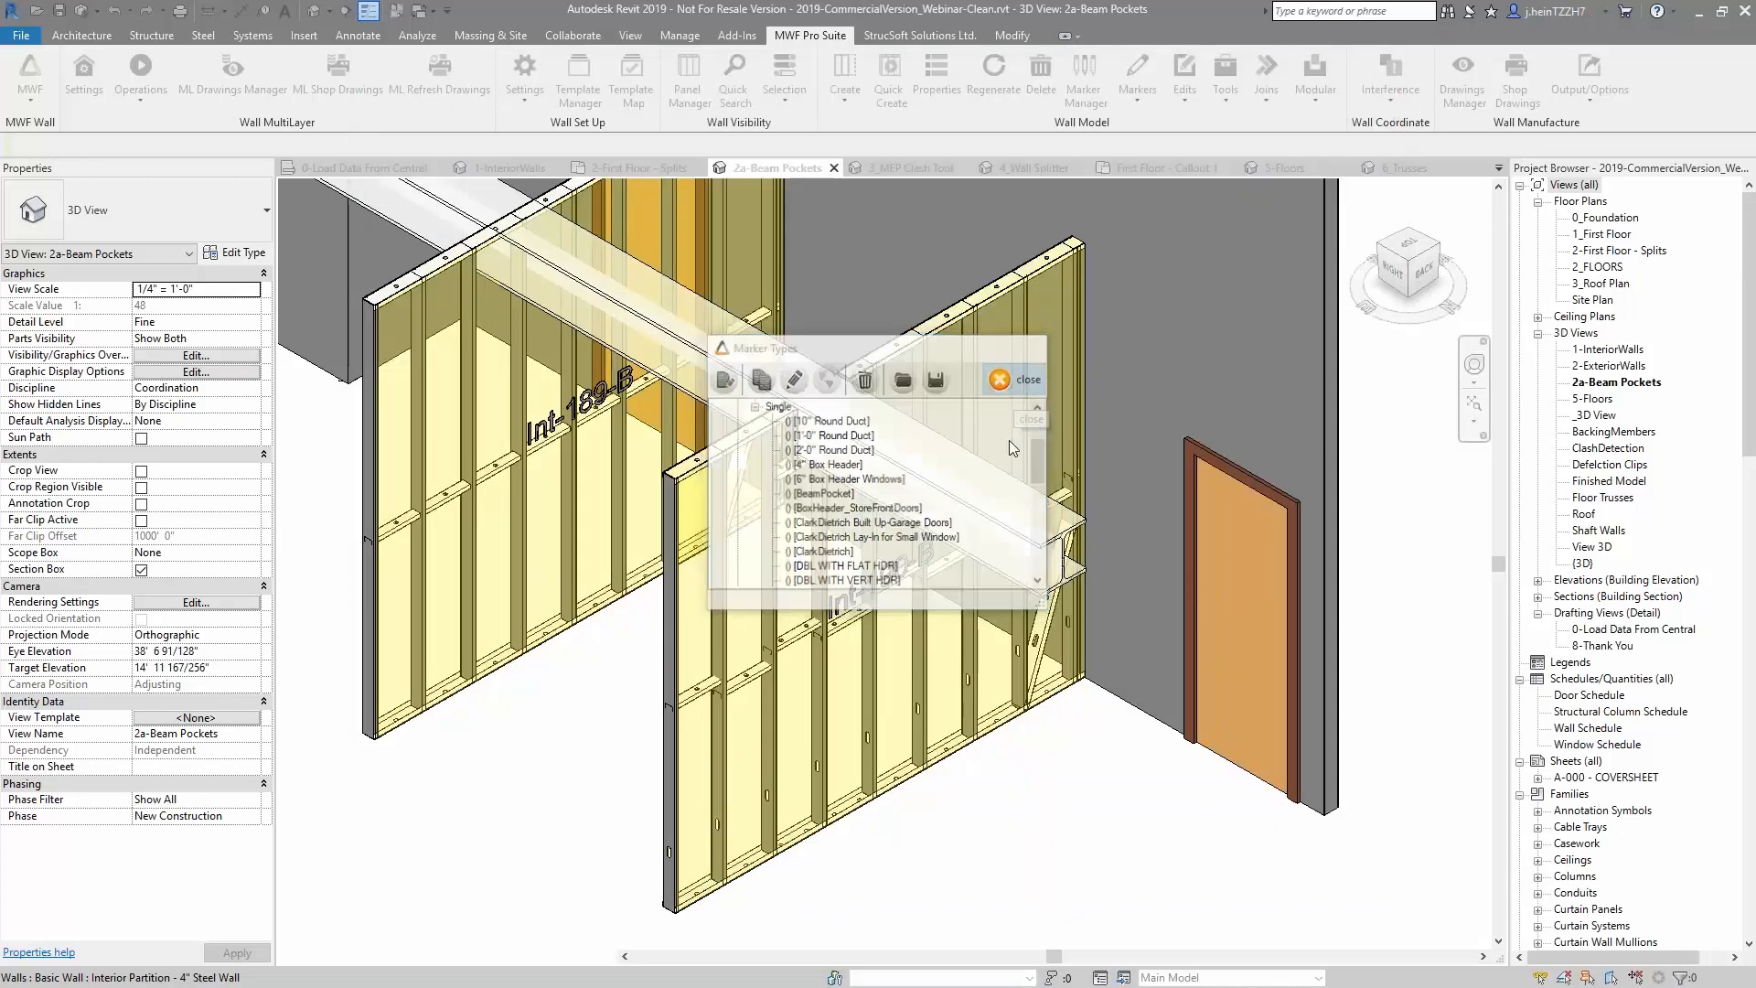
Regenerate the Int-190-B panel with the updated BeamPocket type, dismiss the warnings, and inspect the top track at the beam
click(862, 593)
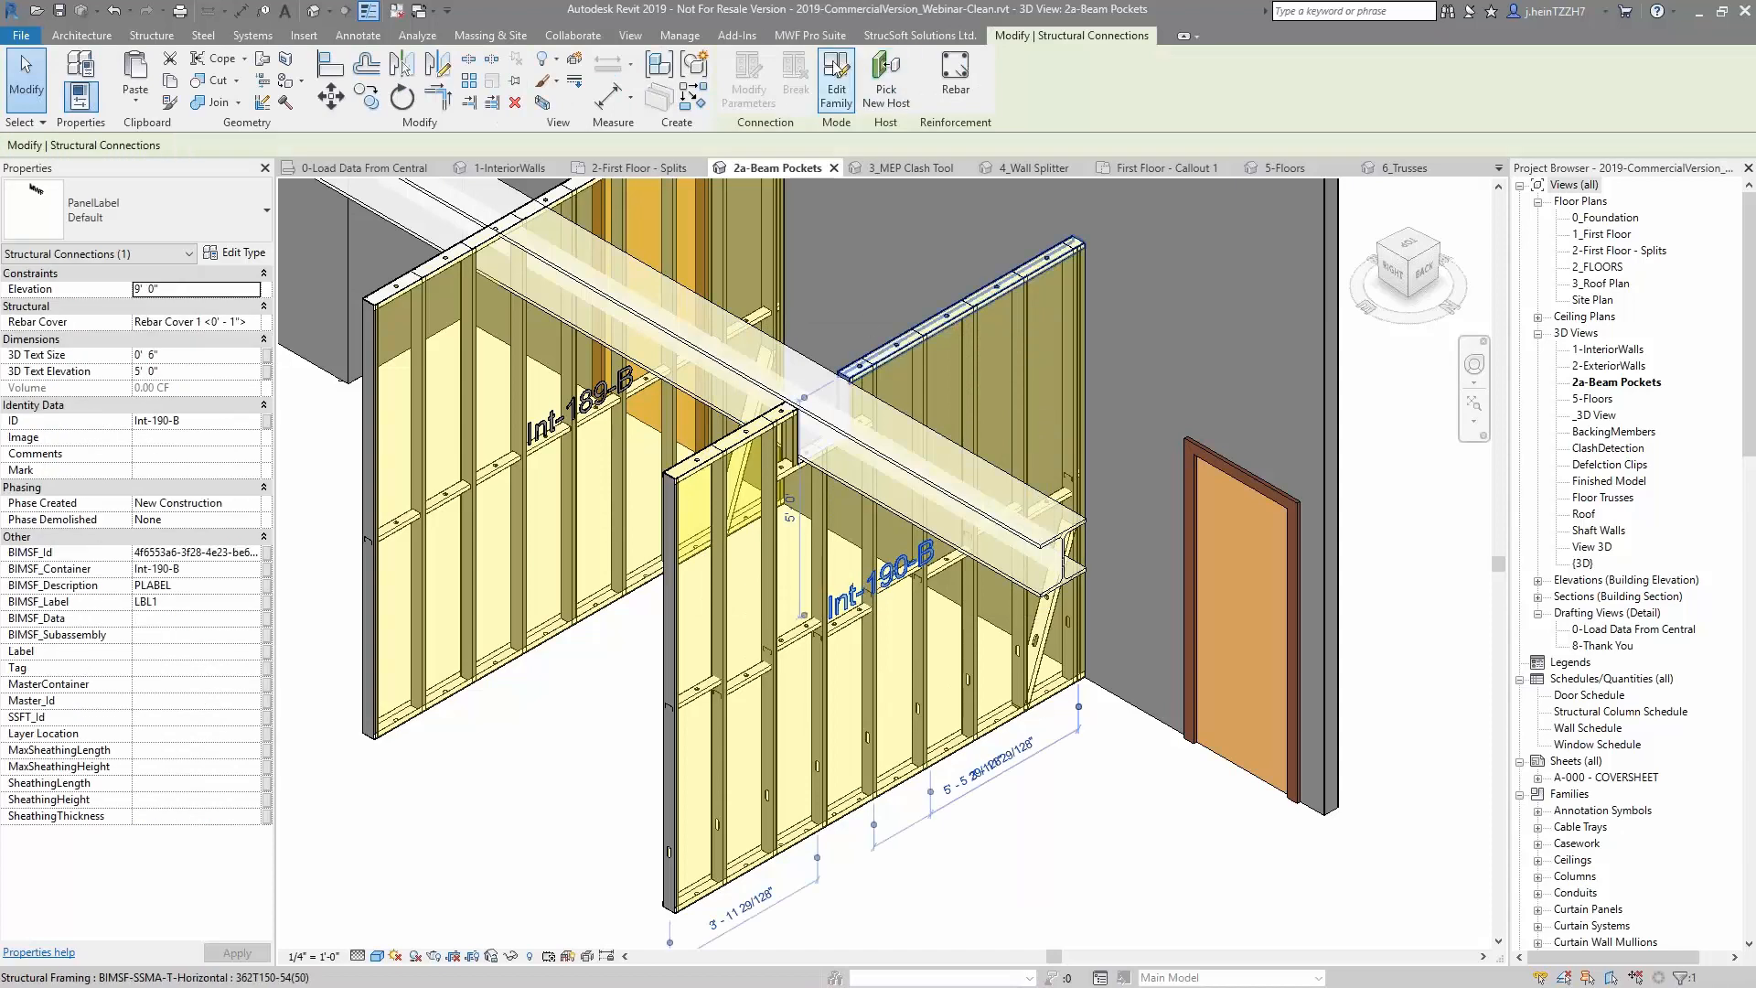
click(823, 41)
click(993, 78)
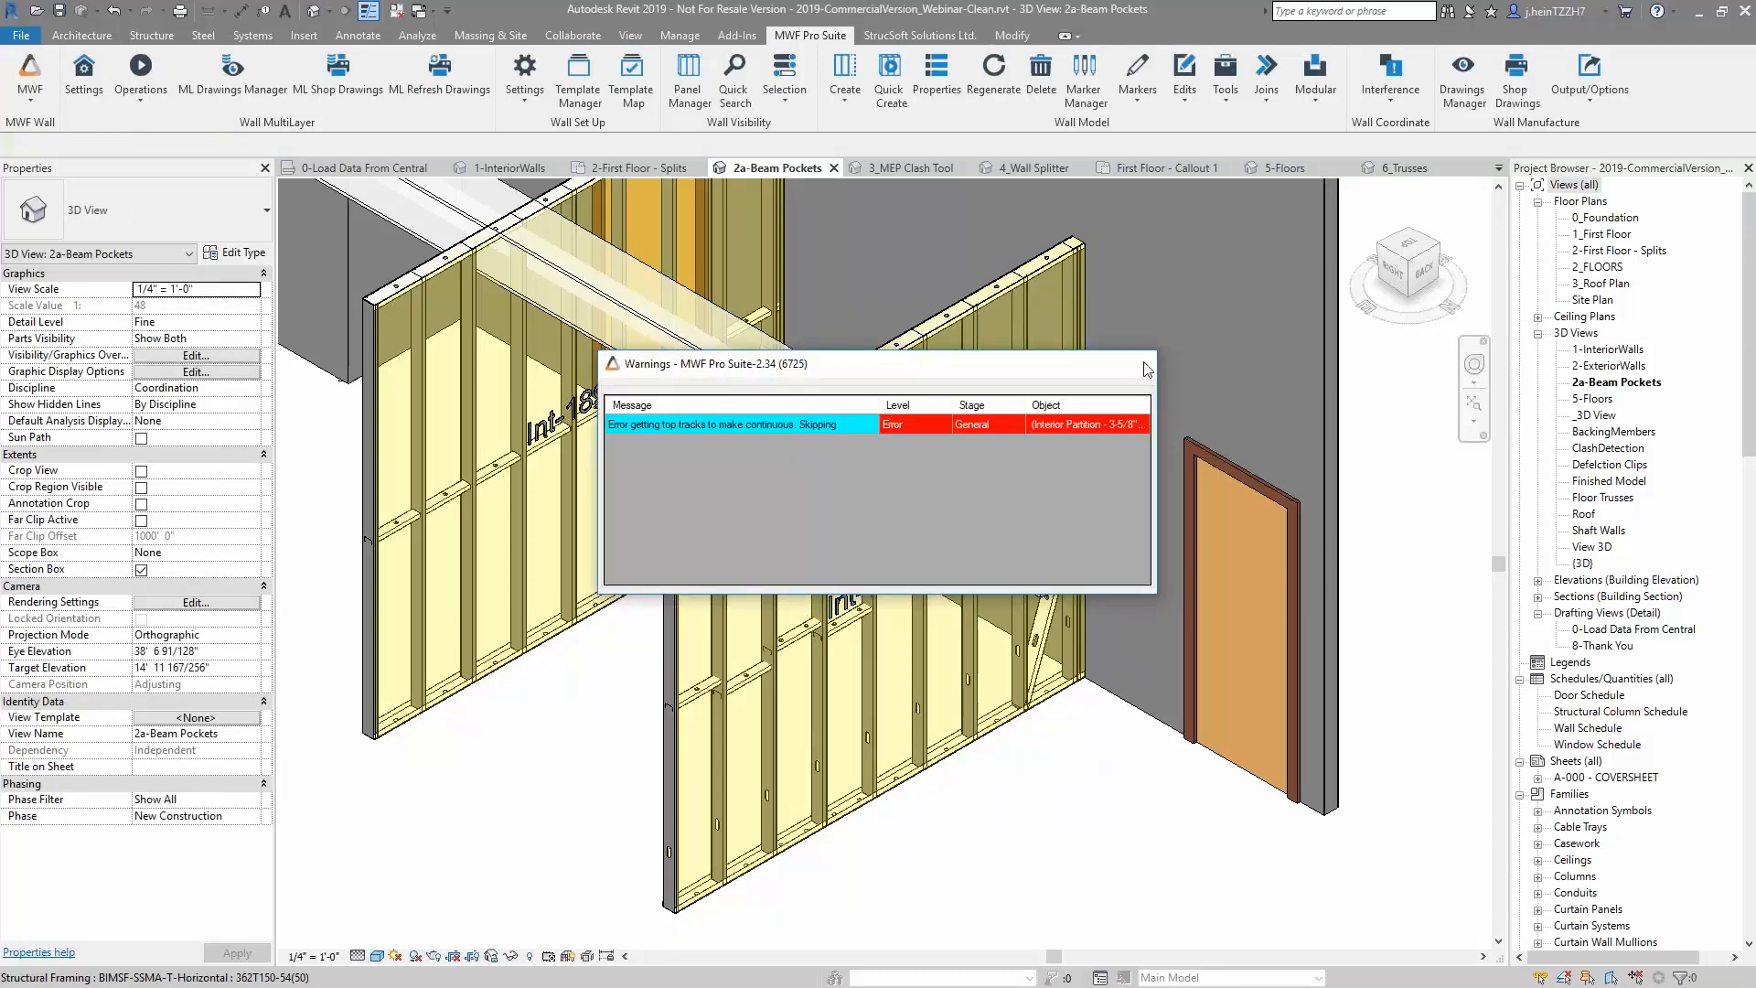
click(1140, 365)
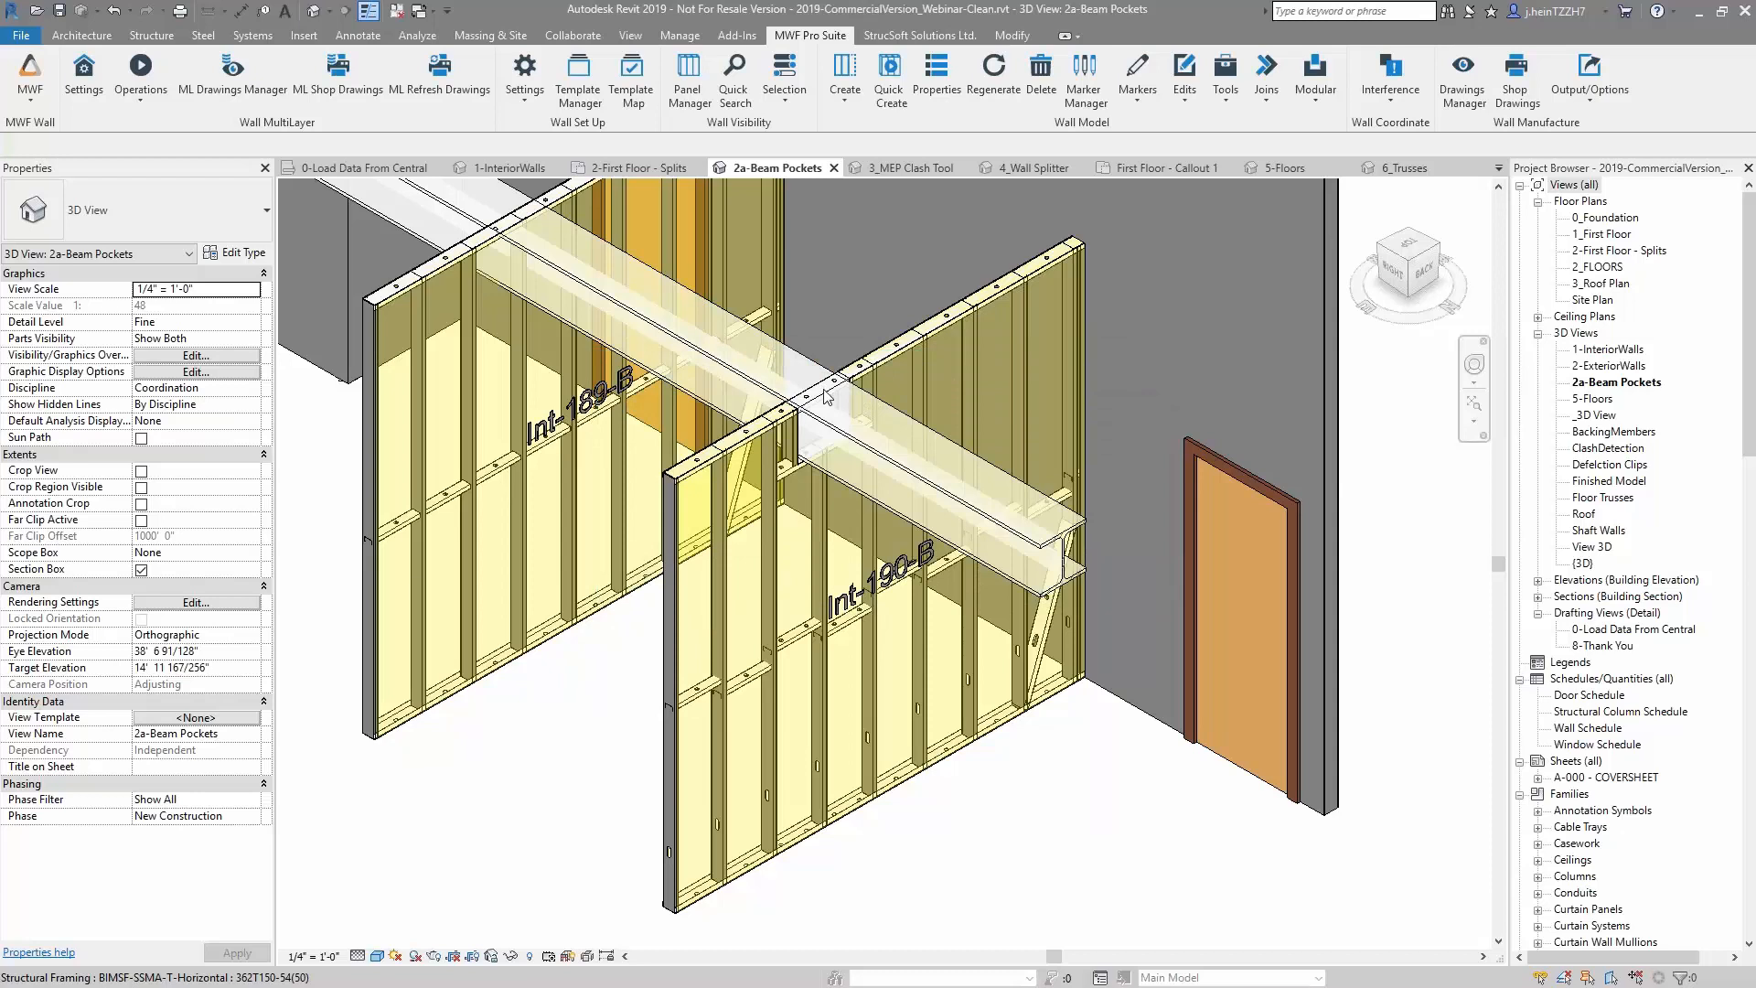
scroll(829, 397, up, 4)
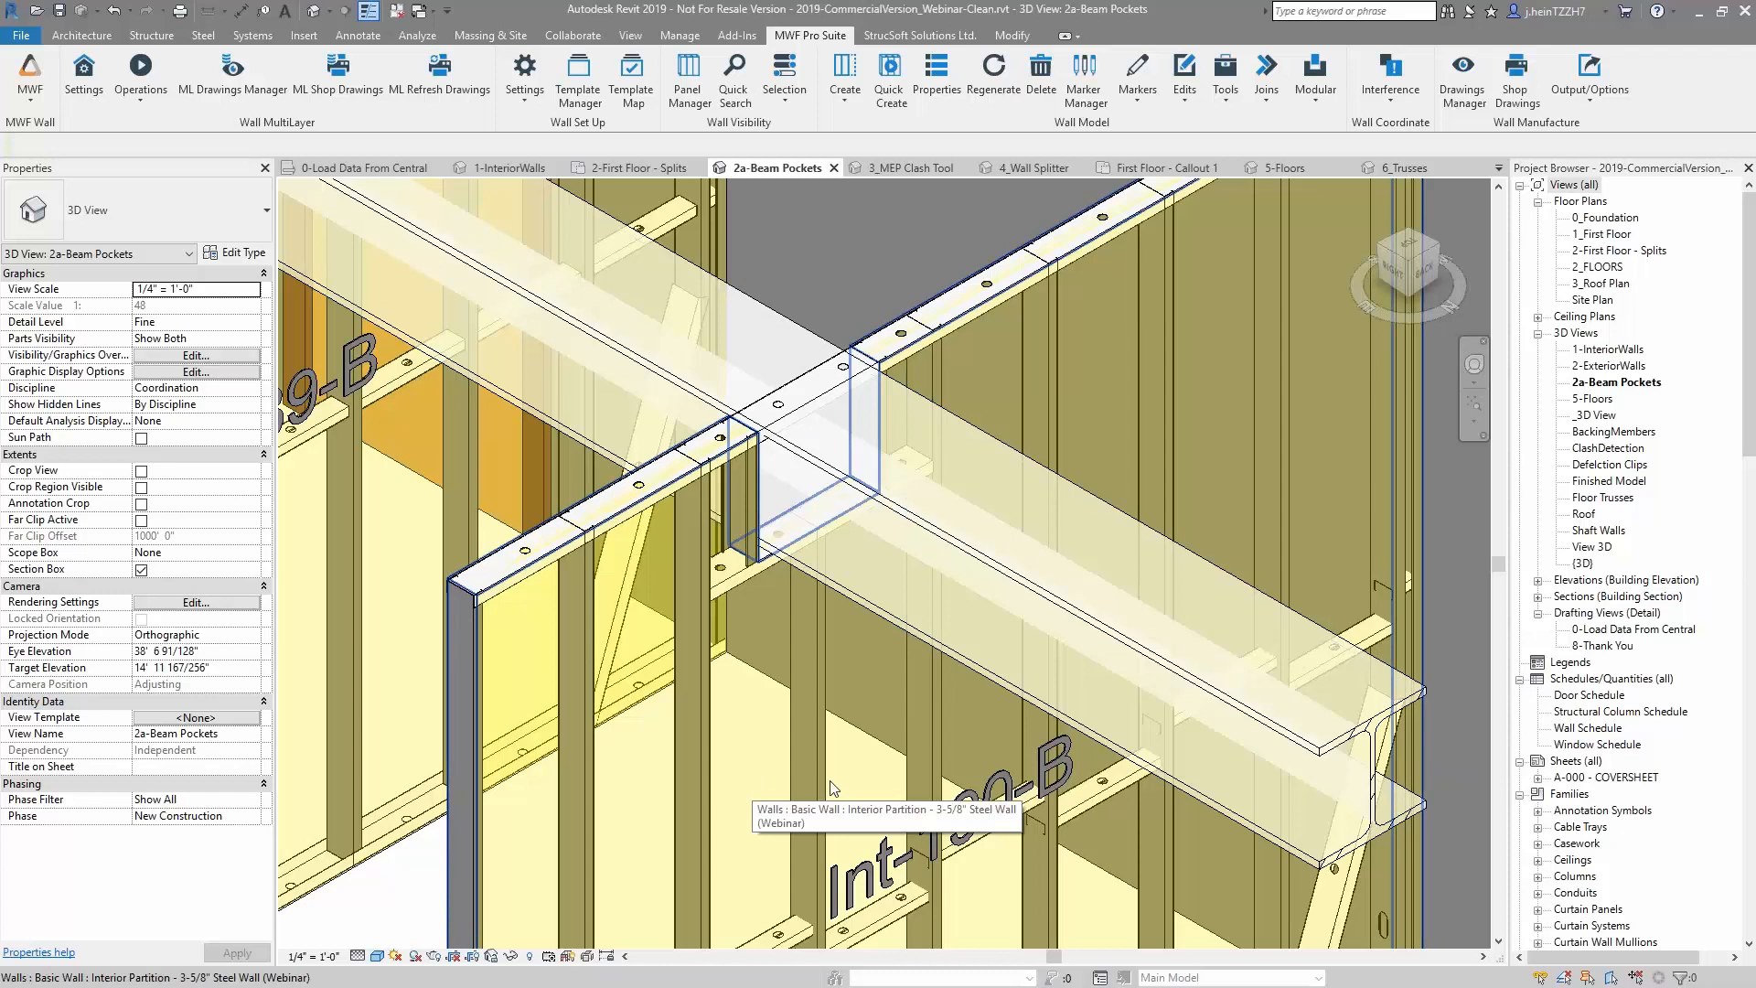
Switch to the 3_MEP Clash Tool view and examine where the bathroom water pipes cross the wood studs
click(909, 176)
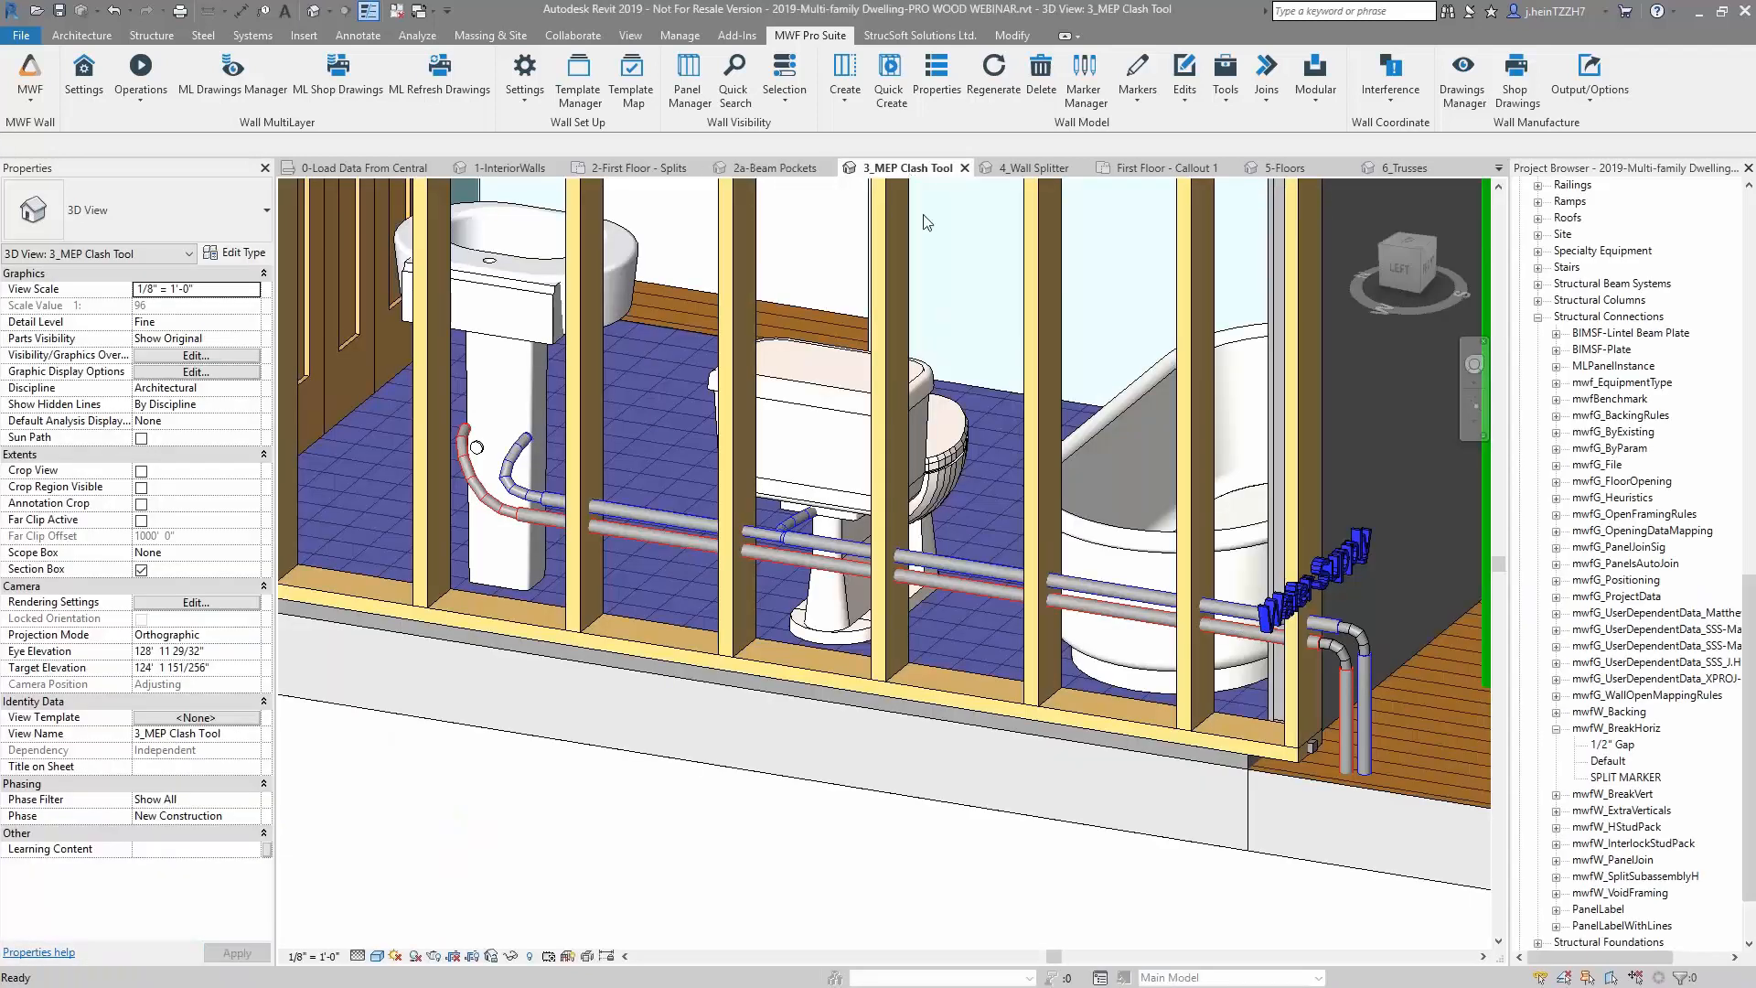
scroll(850, 739, up, 2)
scroll(846, 771, down, 3)
middle_drag(846, 771, 870, 804)
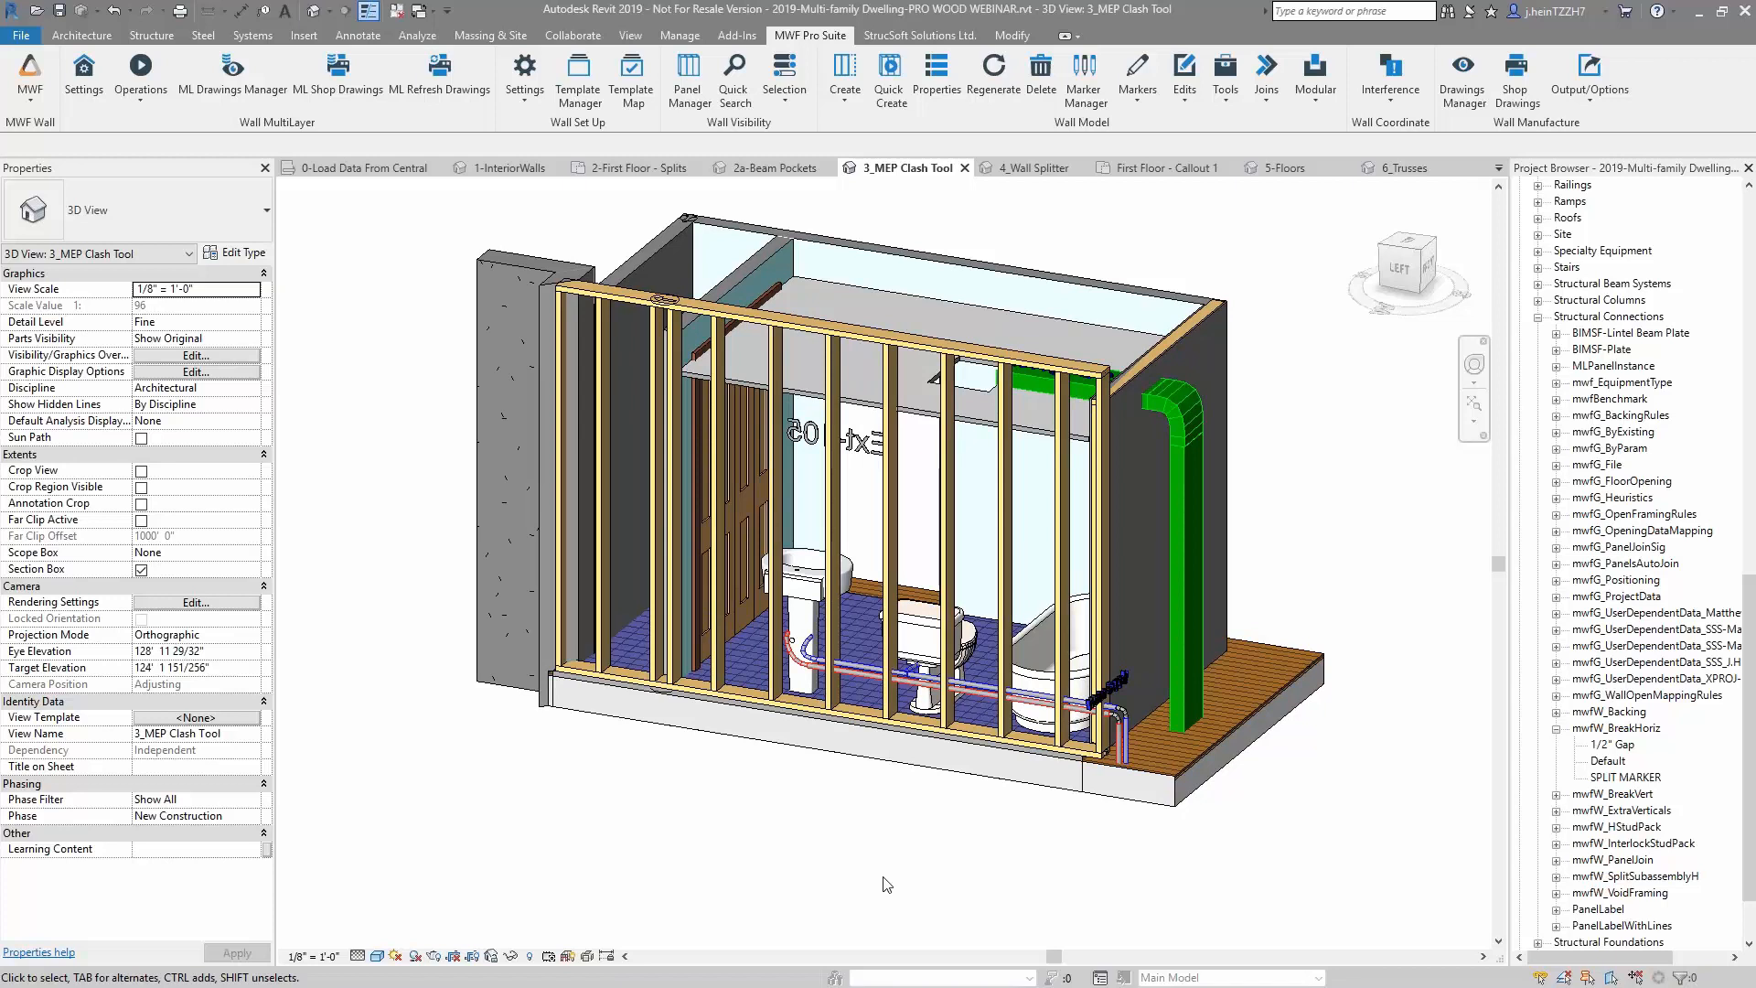
scroll(884, 880, up, 3)
middle_drag(930, 842, 925, 877)
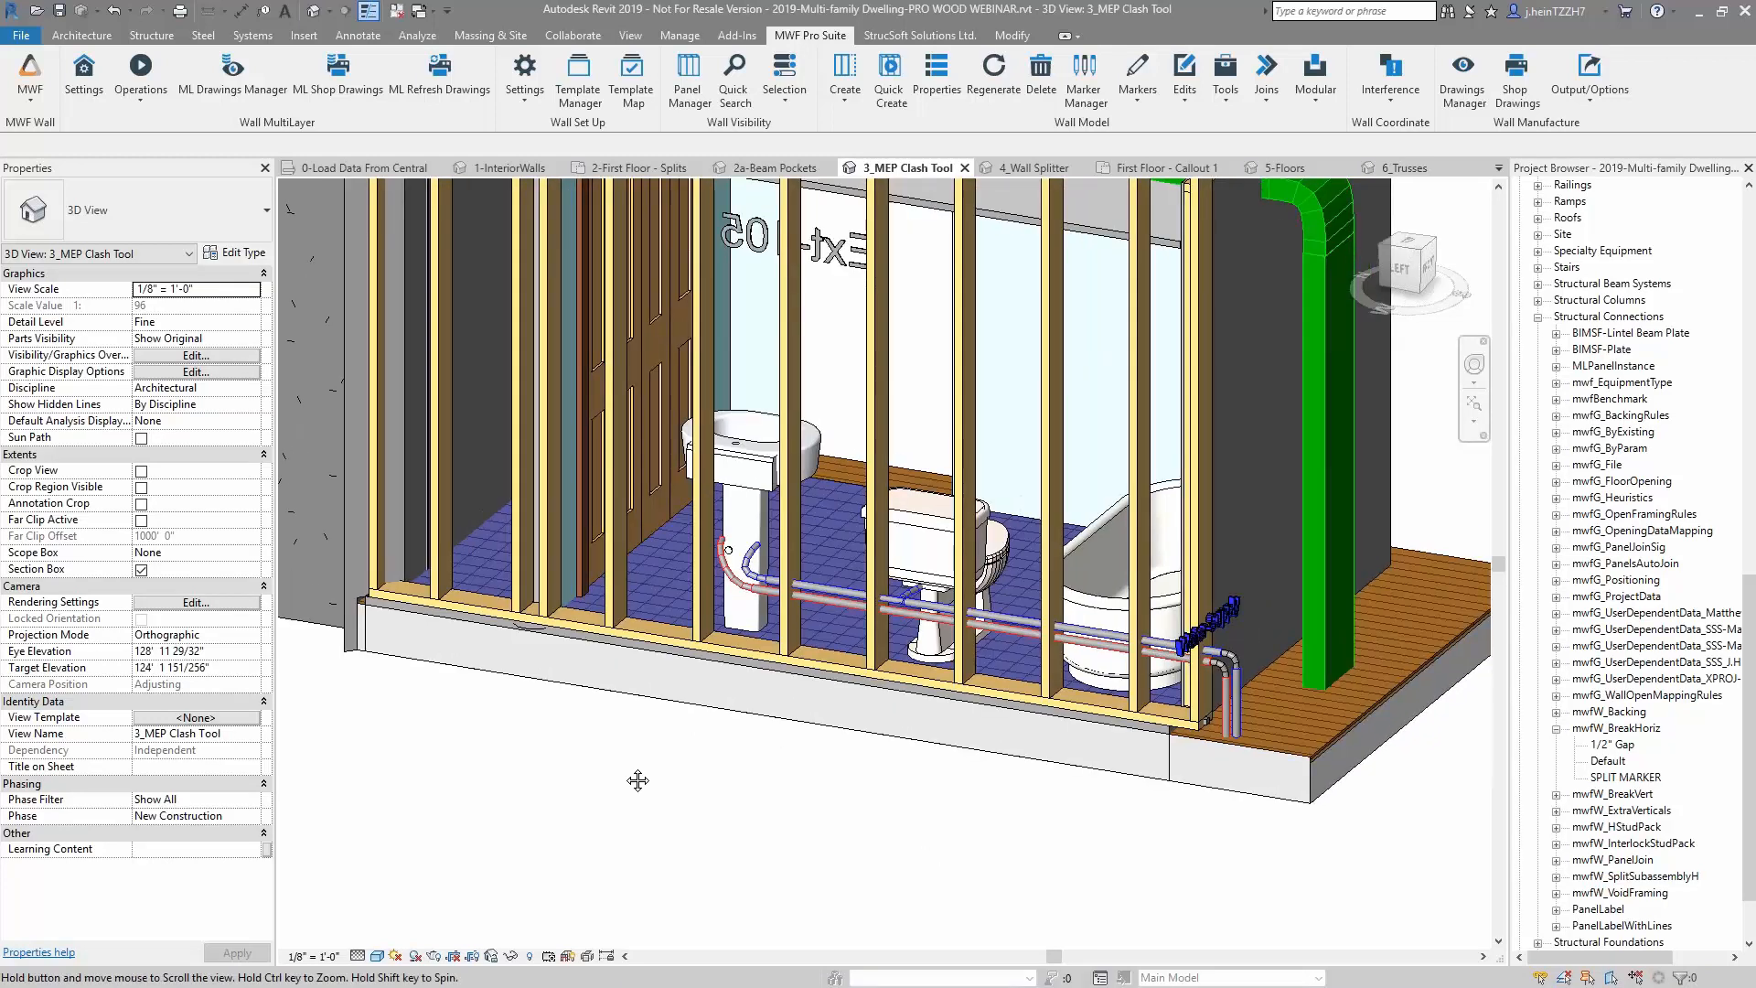
middle_drag(638, 780, 620, 838)
scroll(622, 837, up, 1)
middle_drag(795, 870, 706, 874)
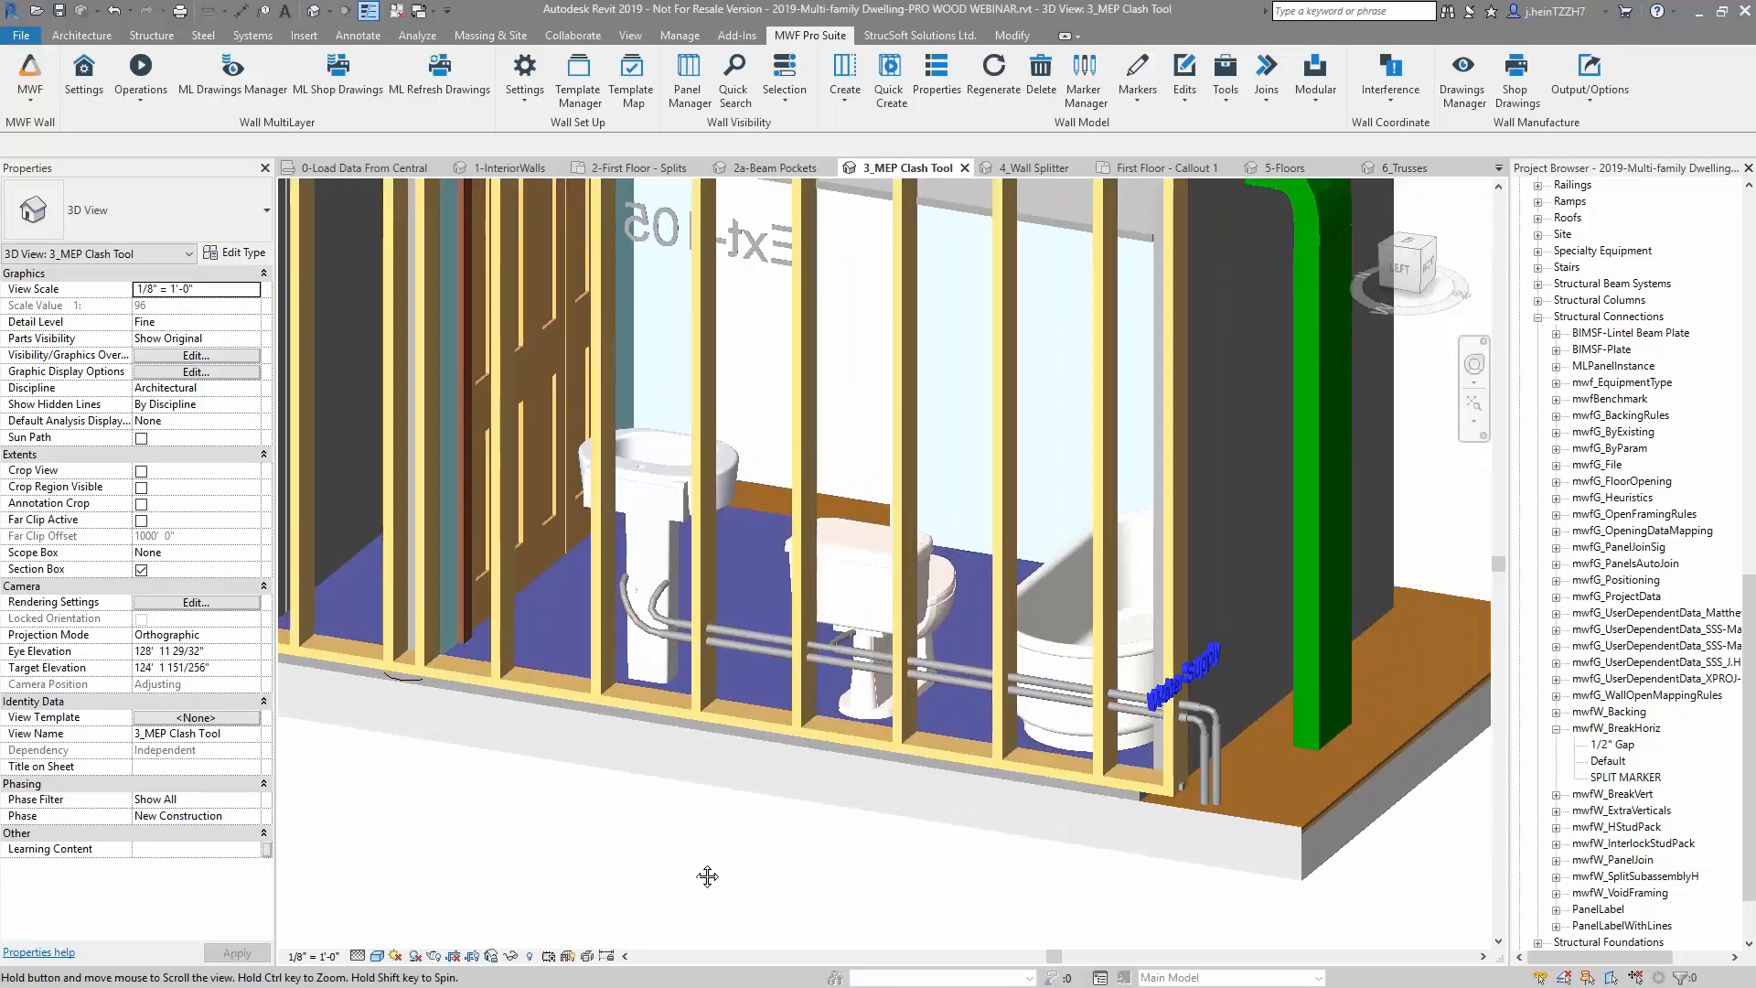
scroll(1222, 750, up, 2)
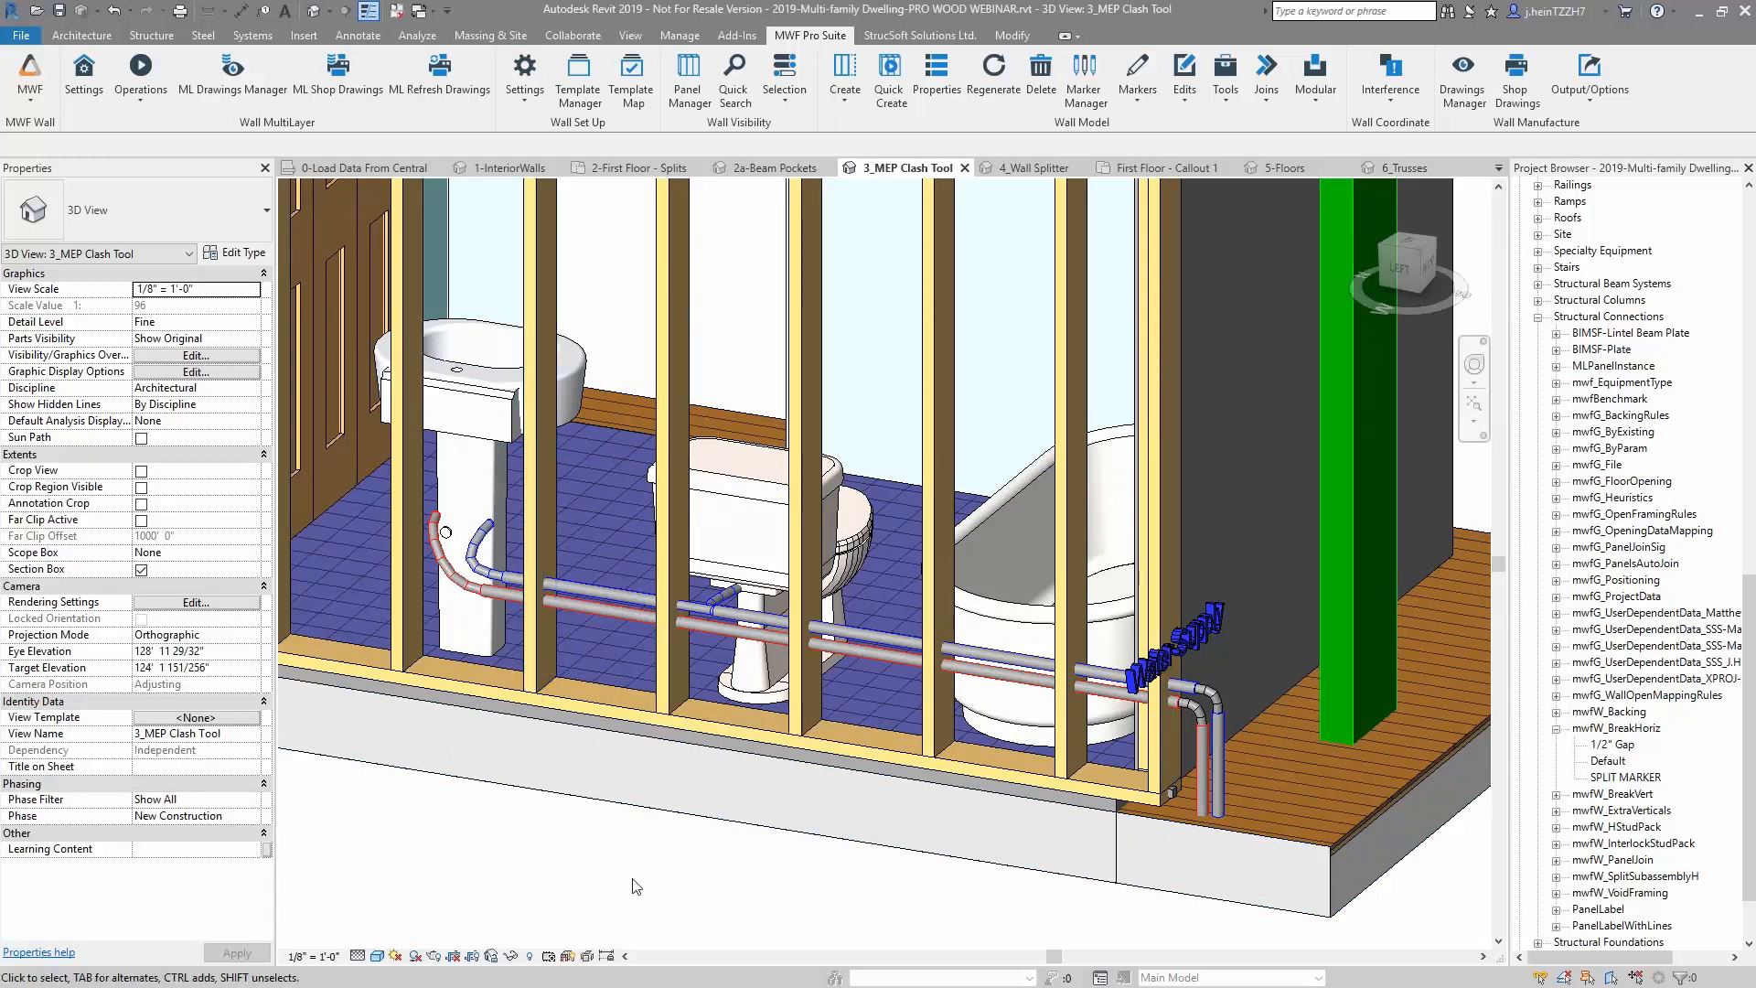
Select the wood wall's bottom plate and include the Pipes category in the MEP clash hole series mapping
click(887, 755)
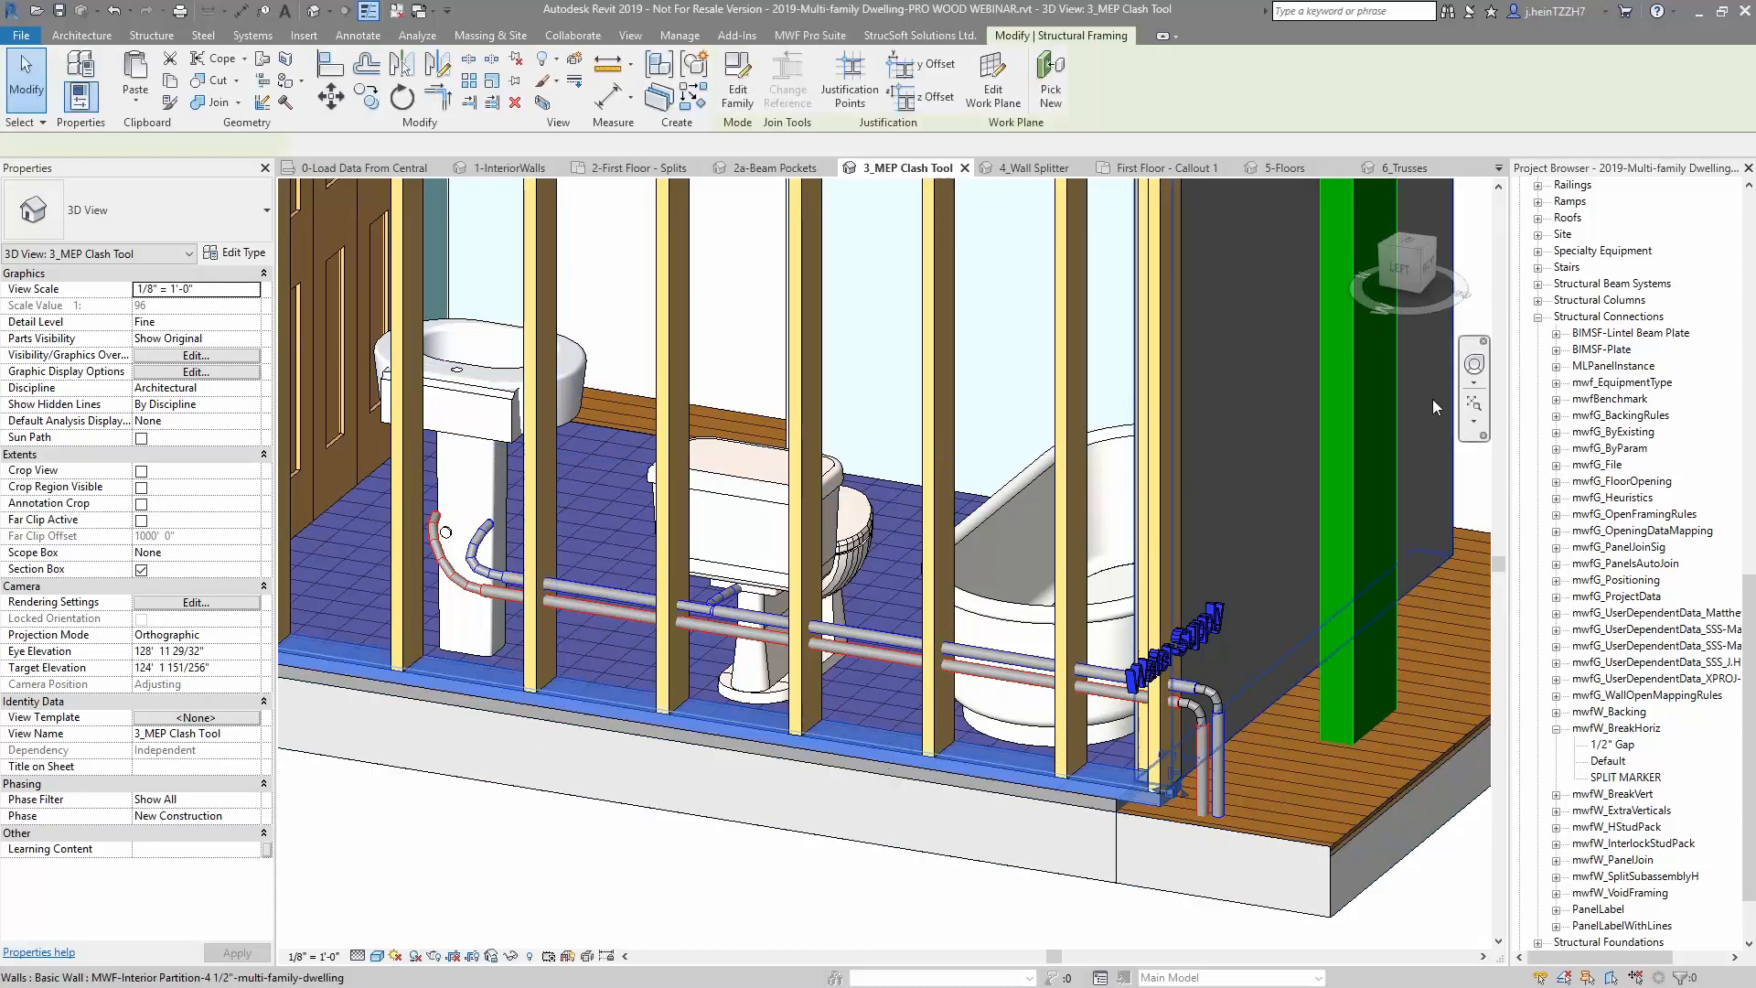
click(811, 35)
click(1391, 101)
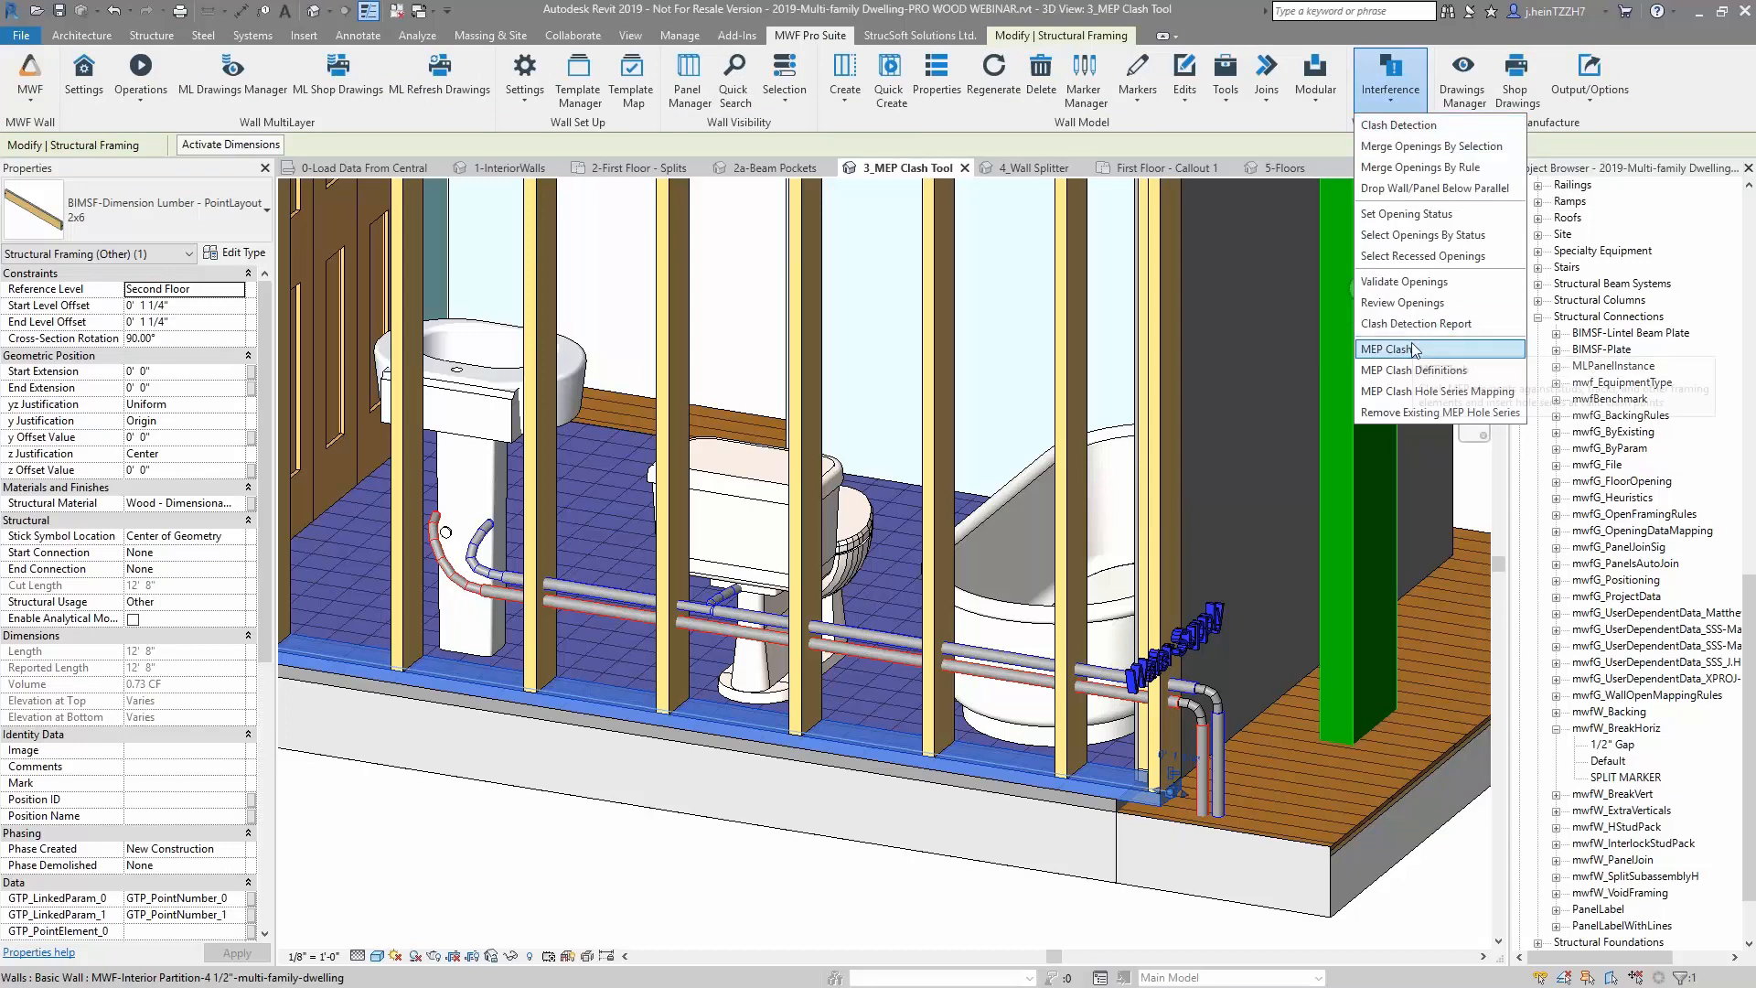
click(1454, 393)
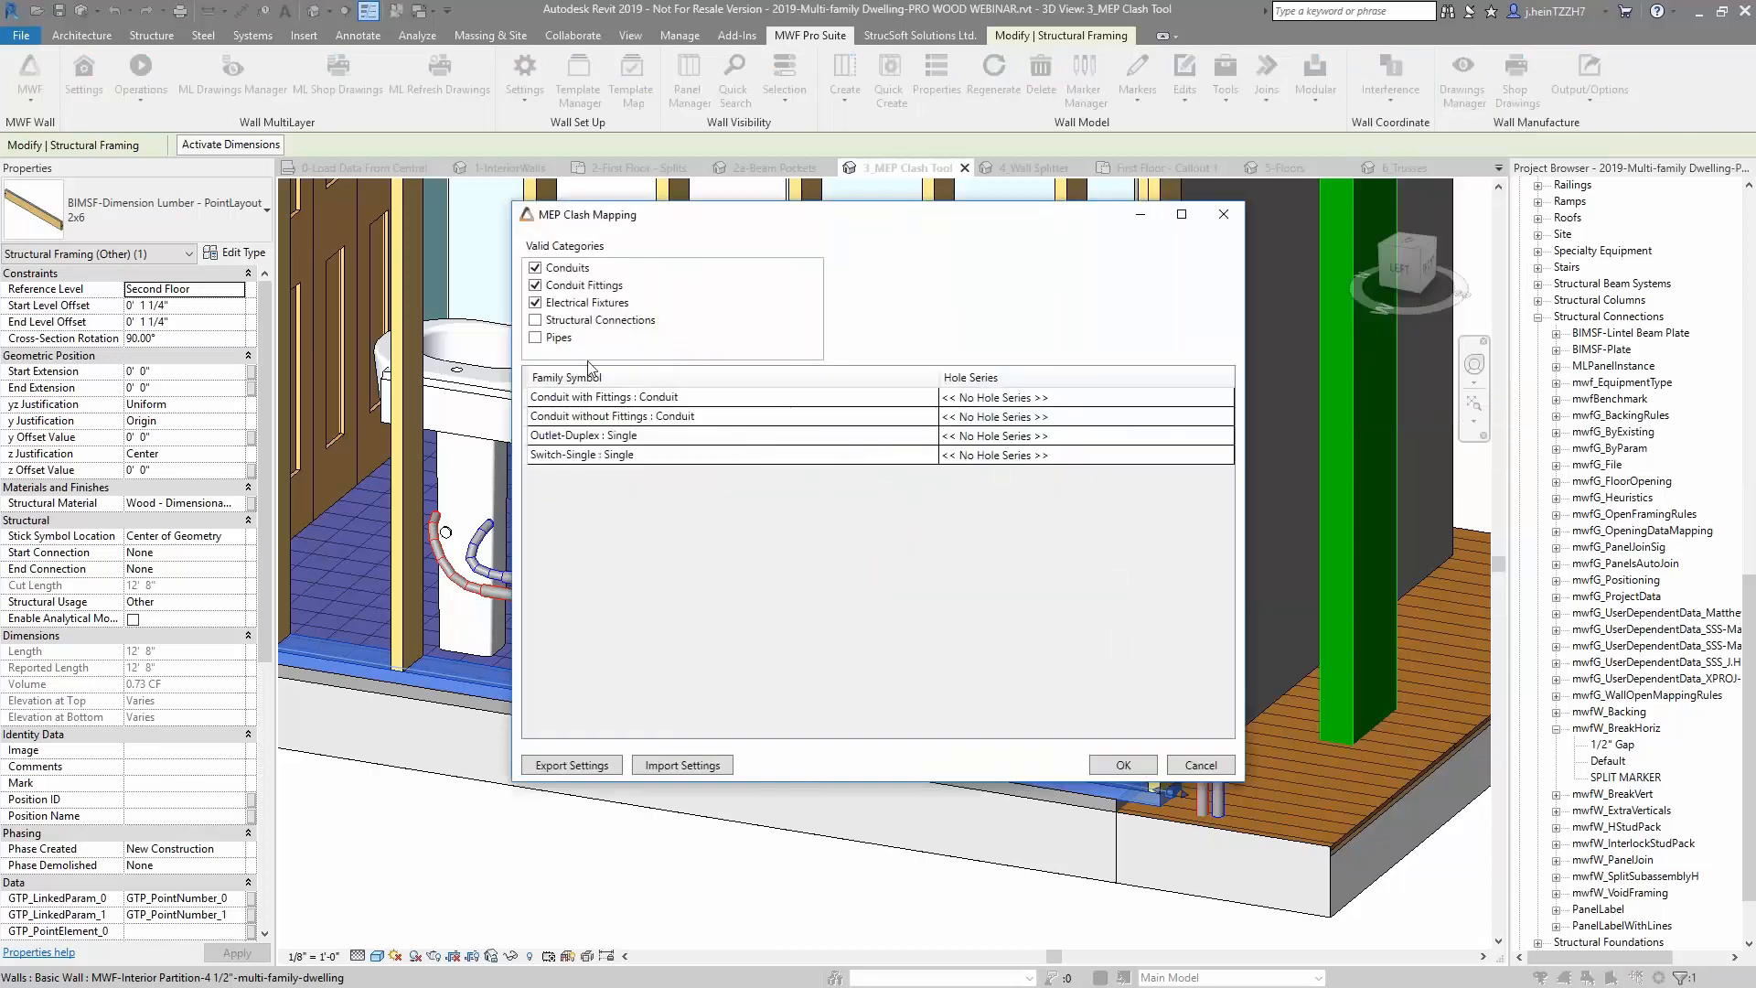
click(535, 338)
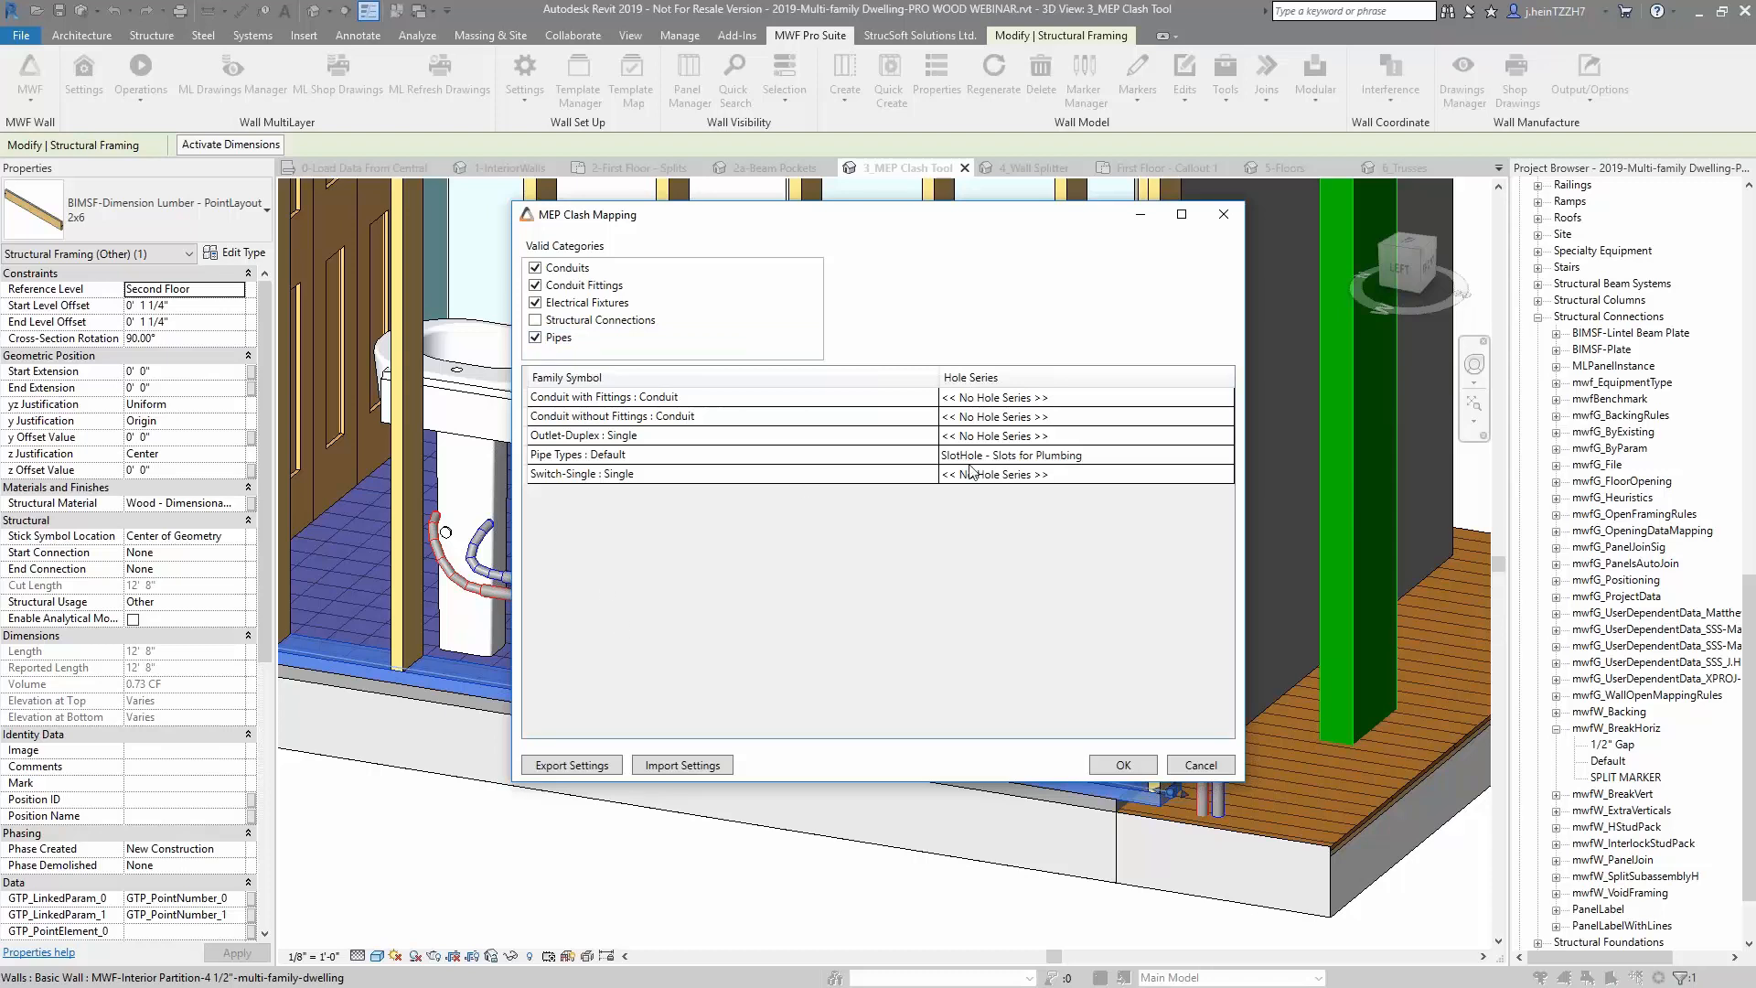
click(1122, 763)
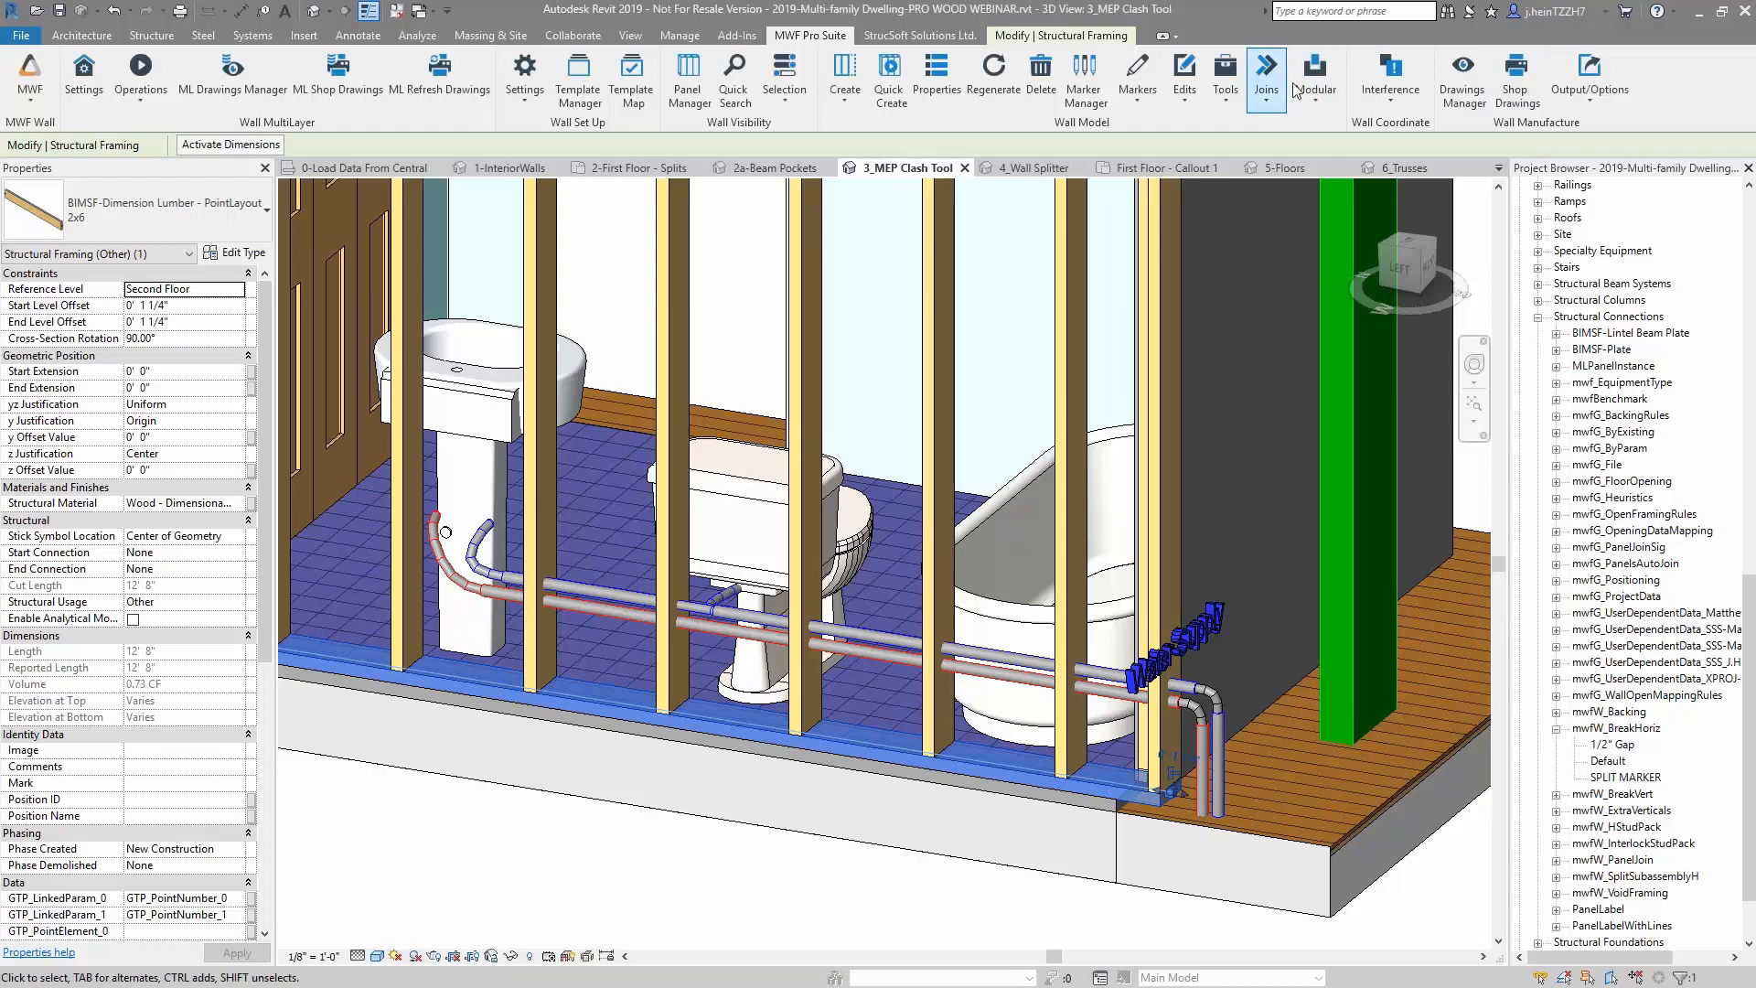
Limit the Water Piping clash definition to the Pipes category, excluding conduits, conduit fittings, electrical fixtures and structural connections
click(1393, 93)
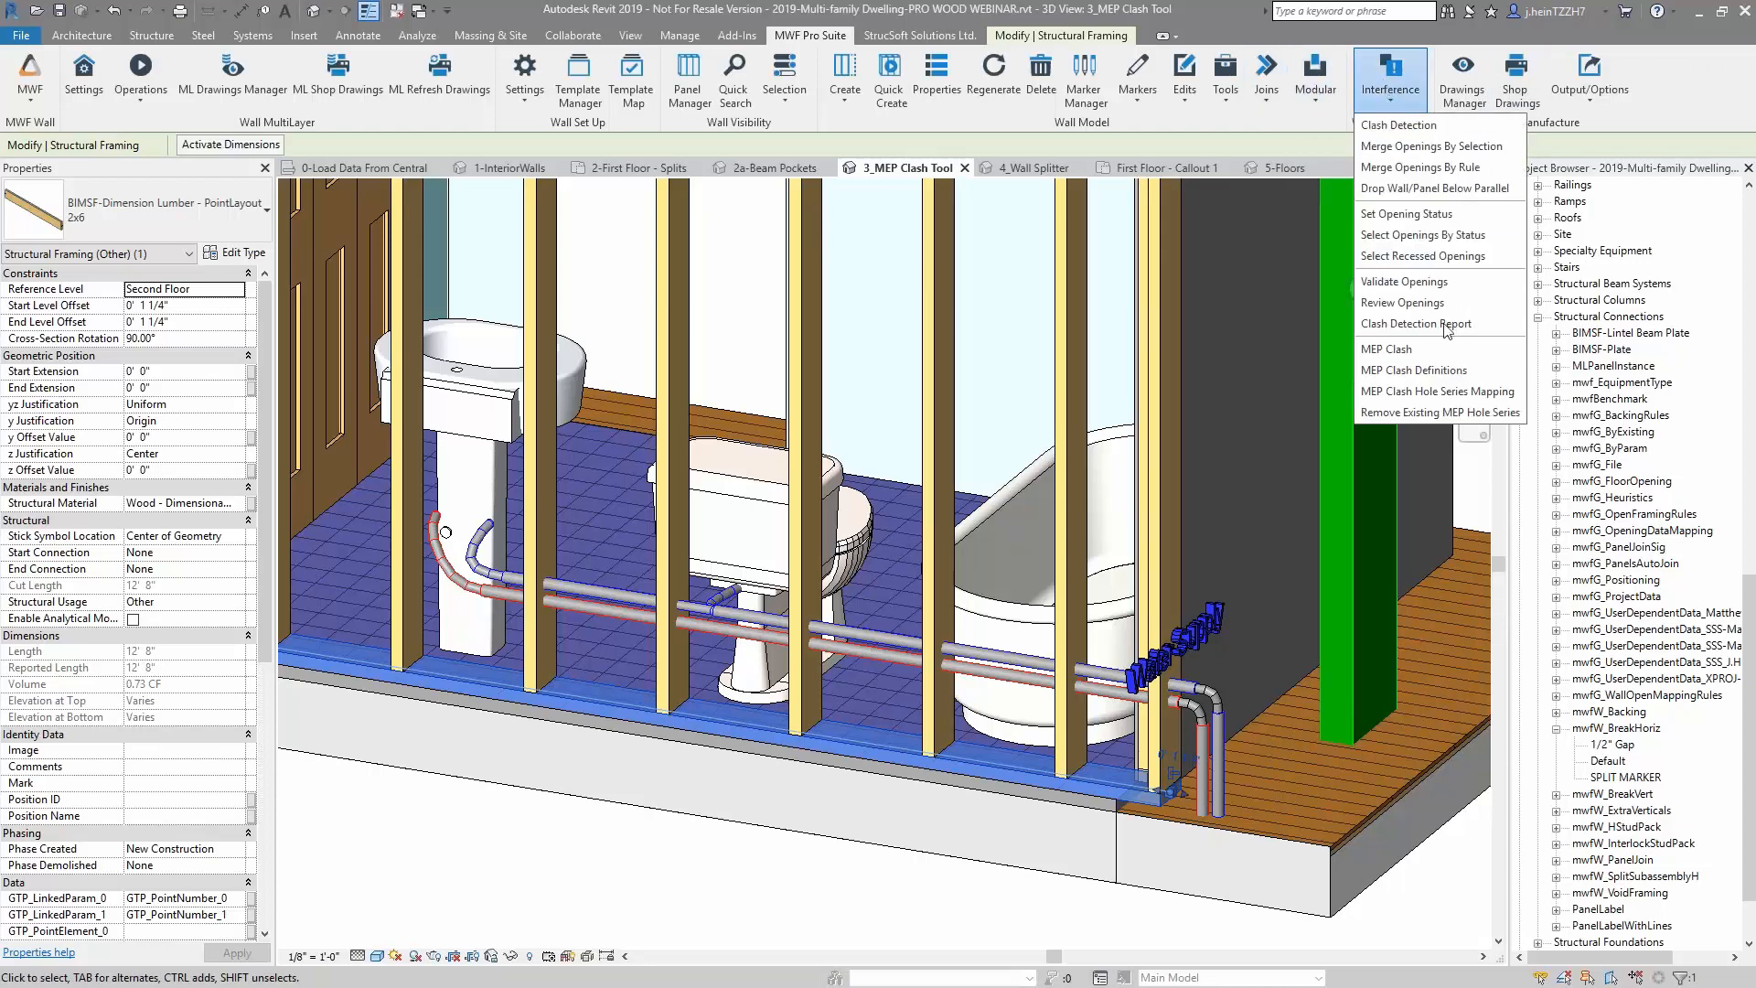
click(1436, 370)
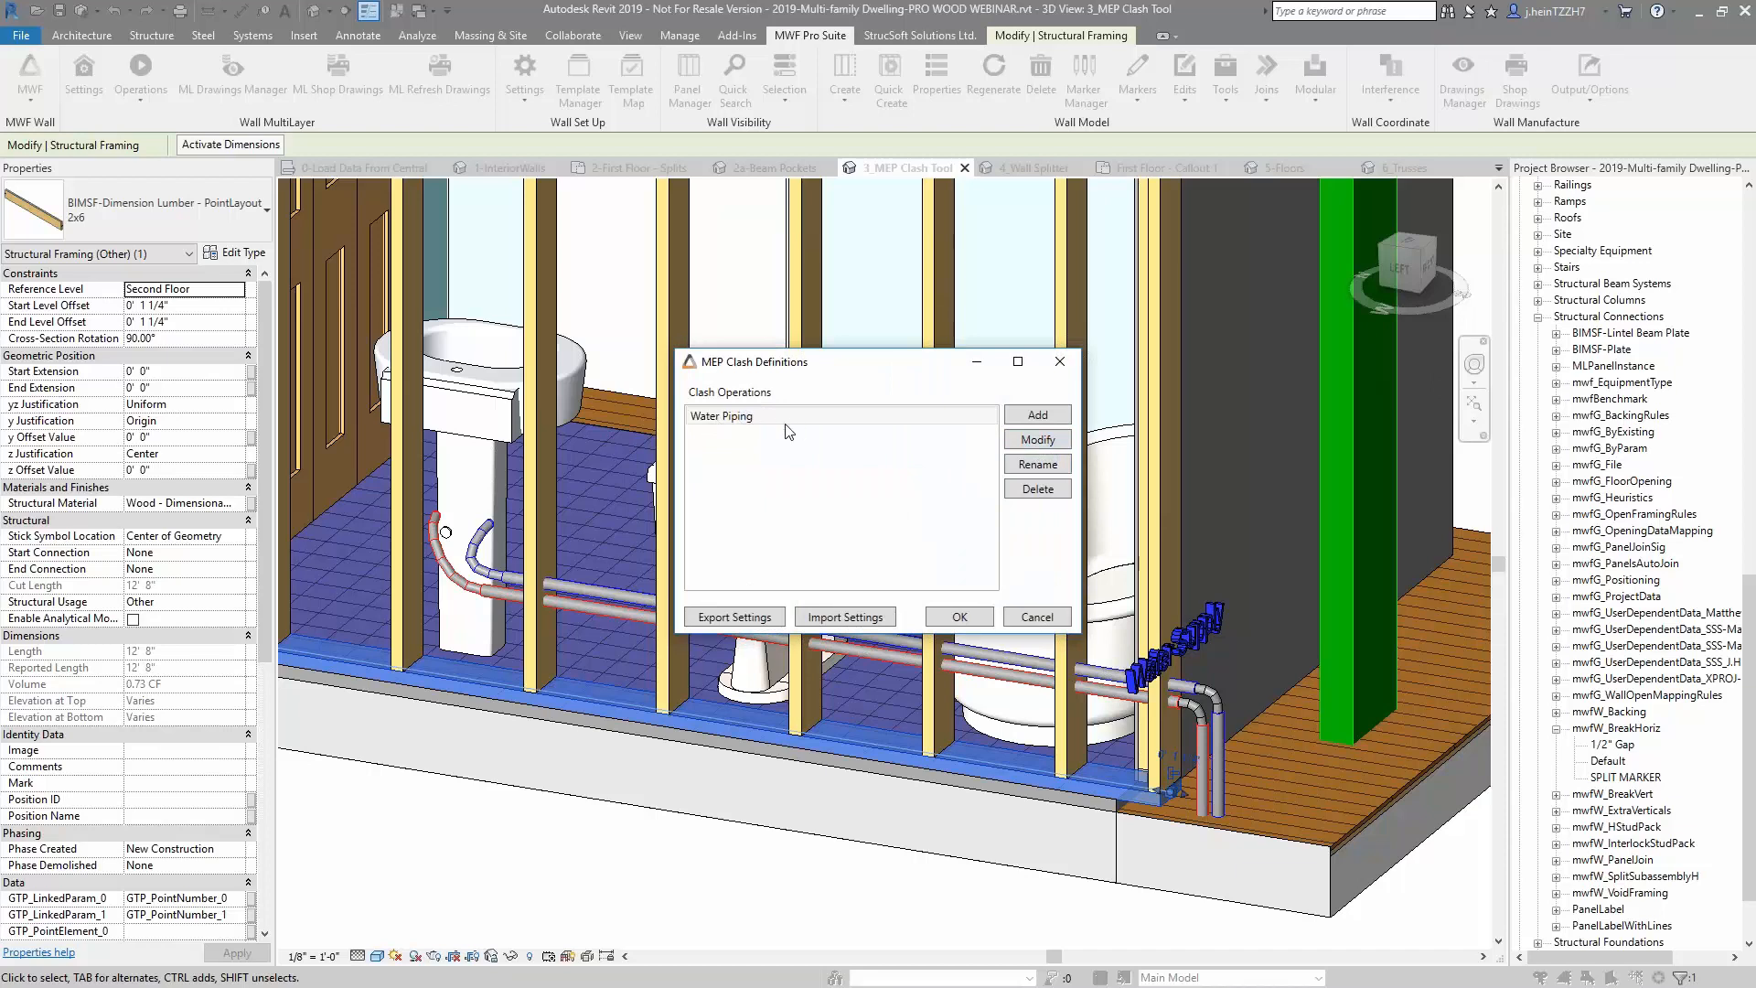
click(1039, 441)
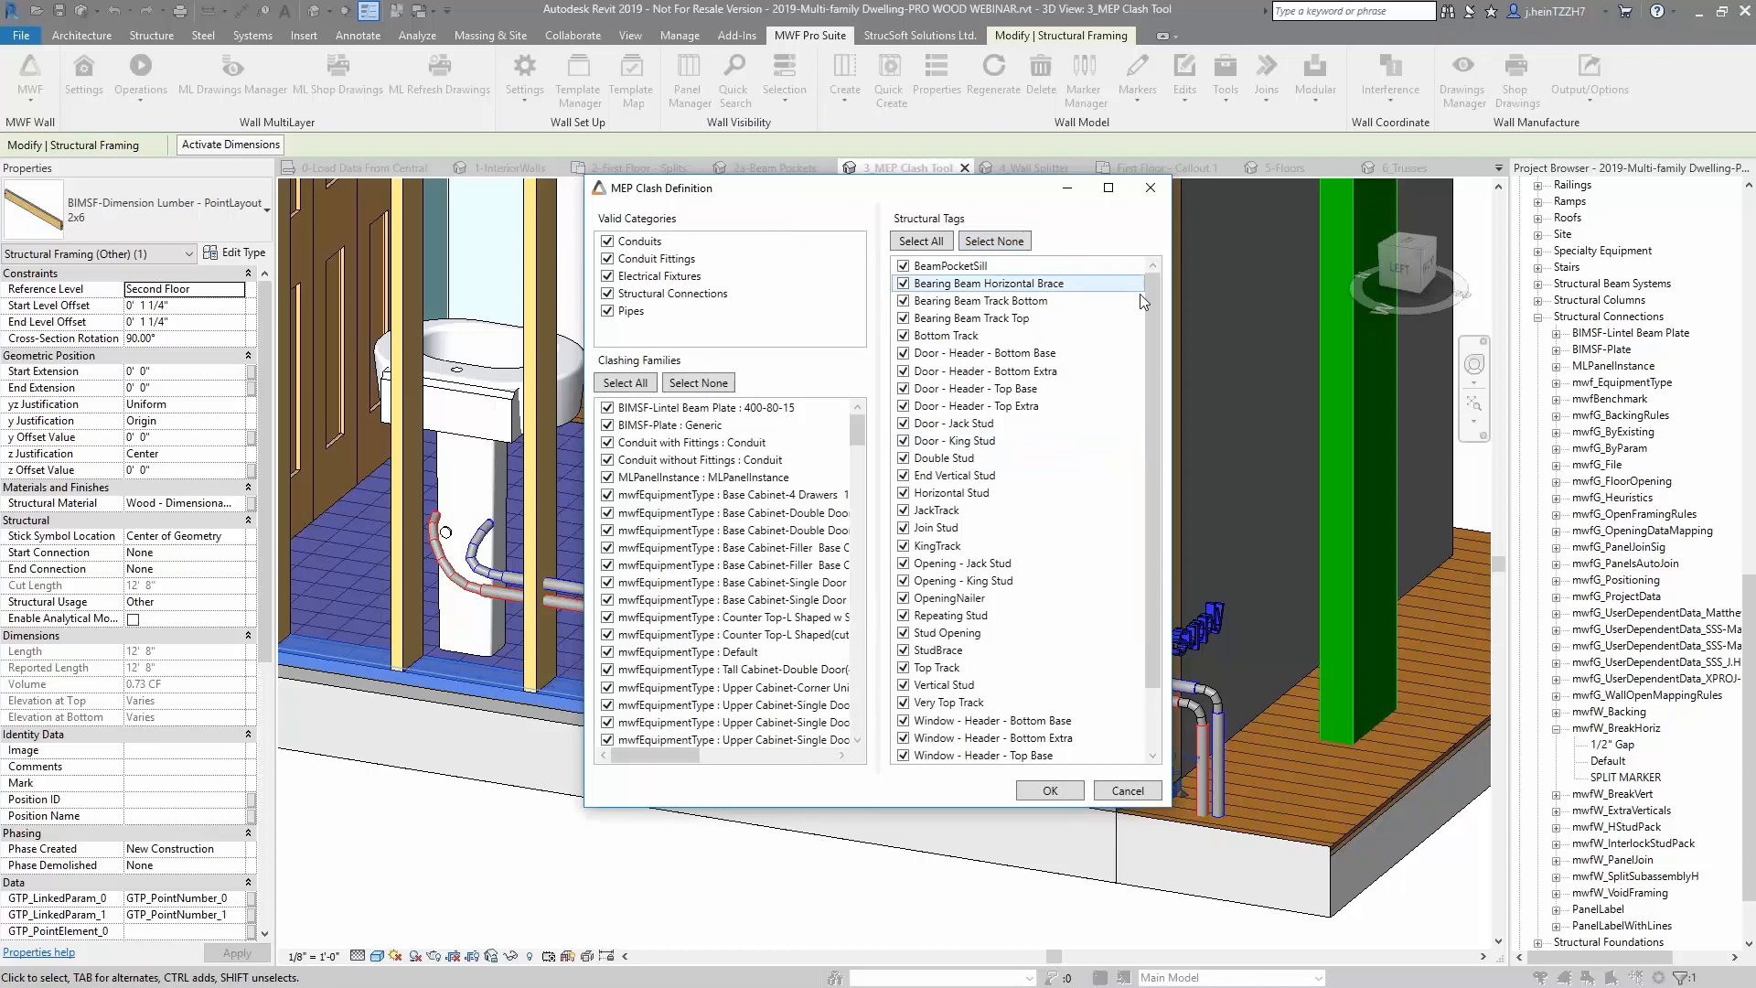
mouse_move(1150, 305)
mouse_down()
mouse_move(1148, 357)
mouse_move(1149, 298)
mouse_up()
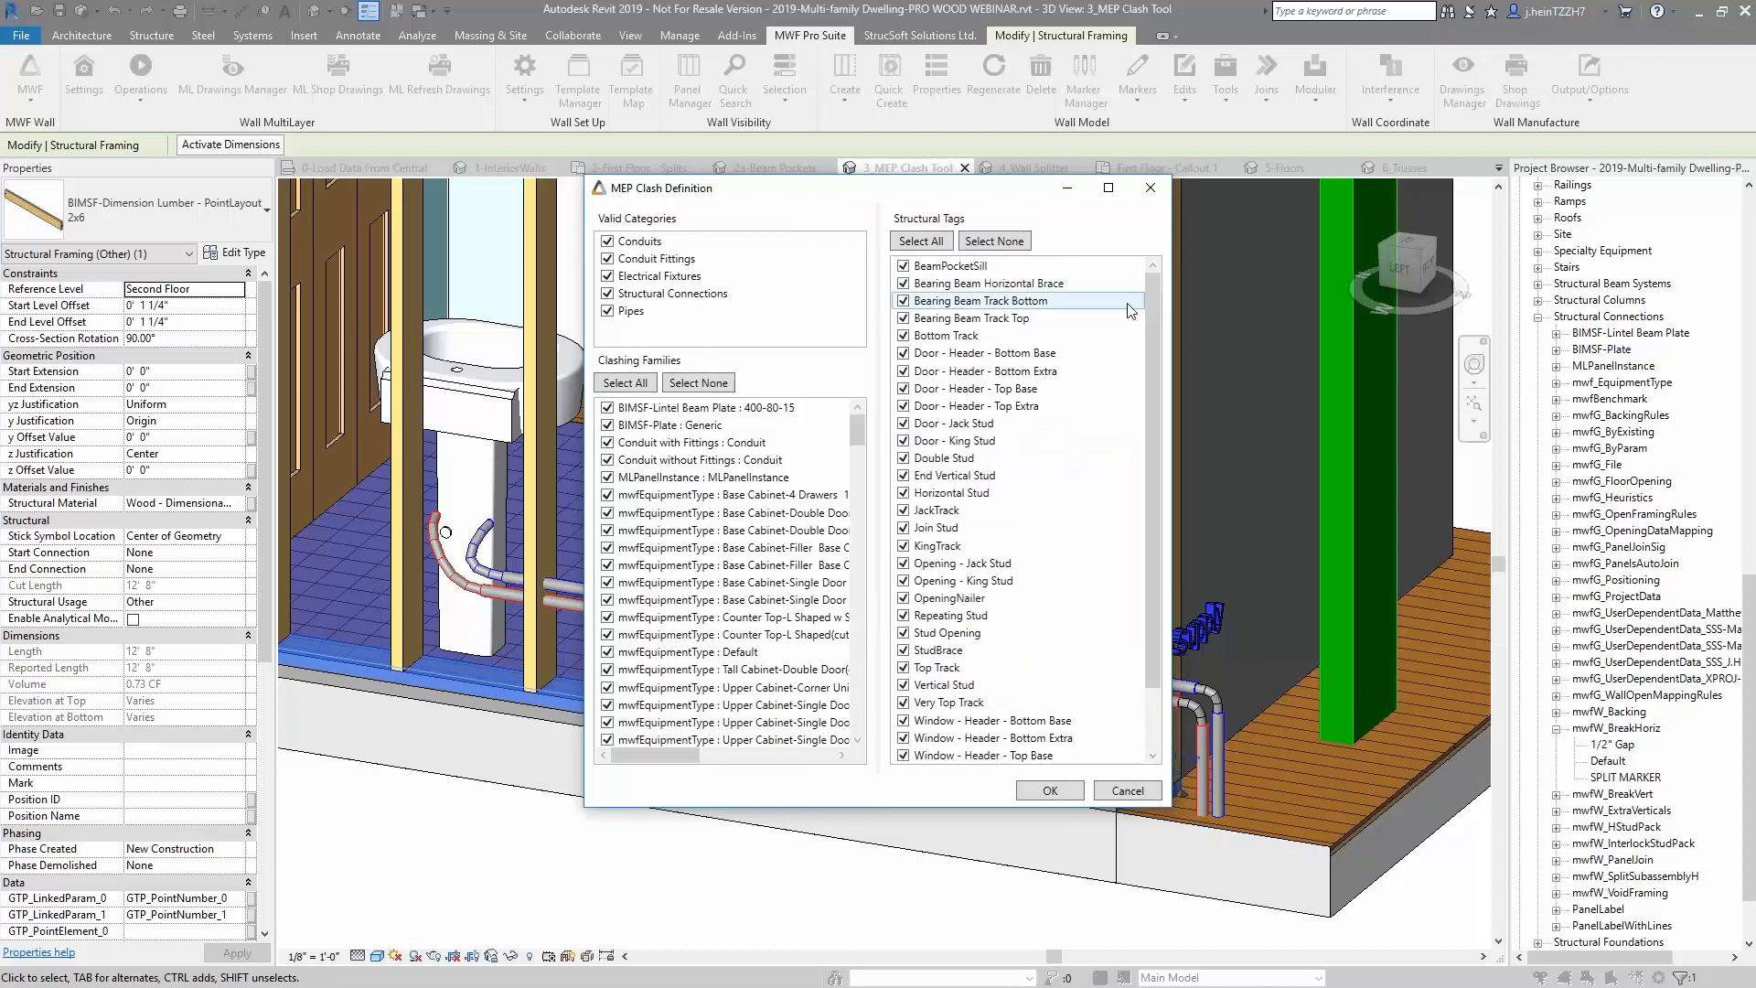
mouse_move(857, 428)
mouse_down()
mouse_move(858, 640)
mouse_move(857, 422)
mouse_up()
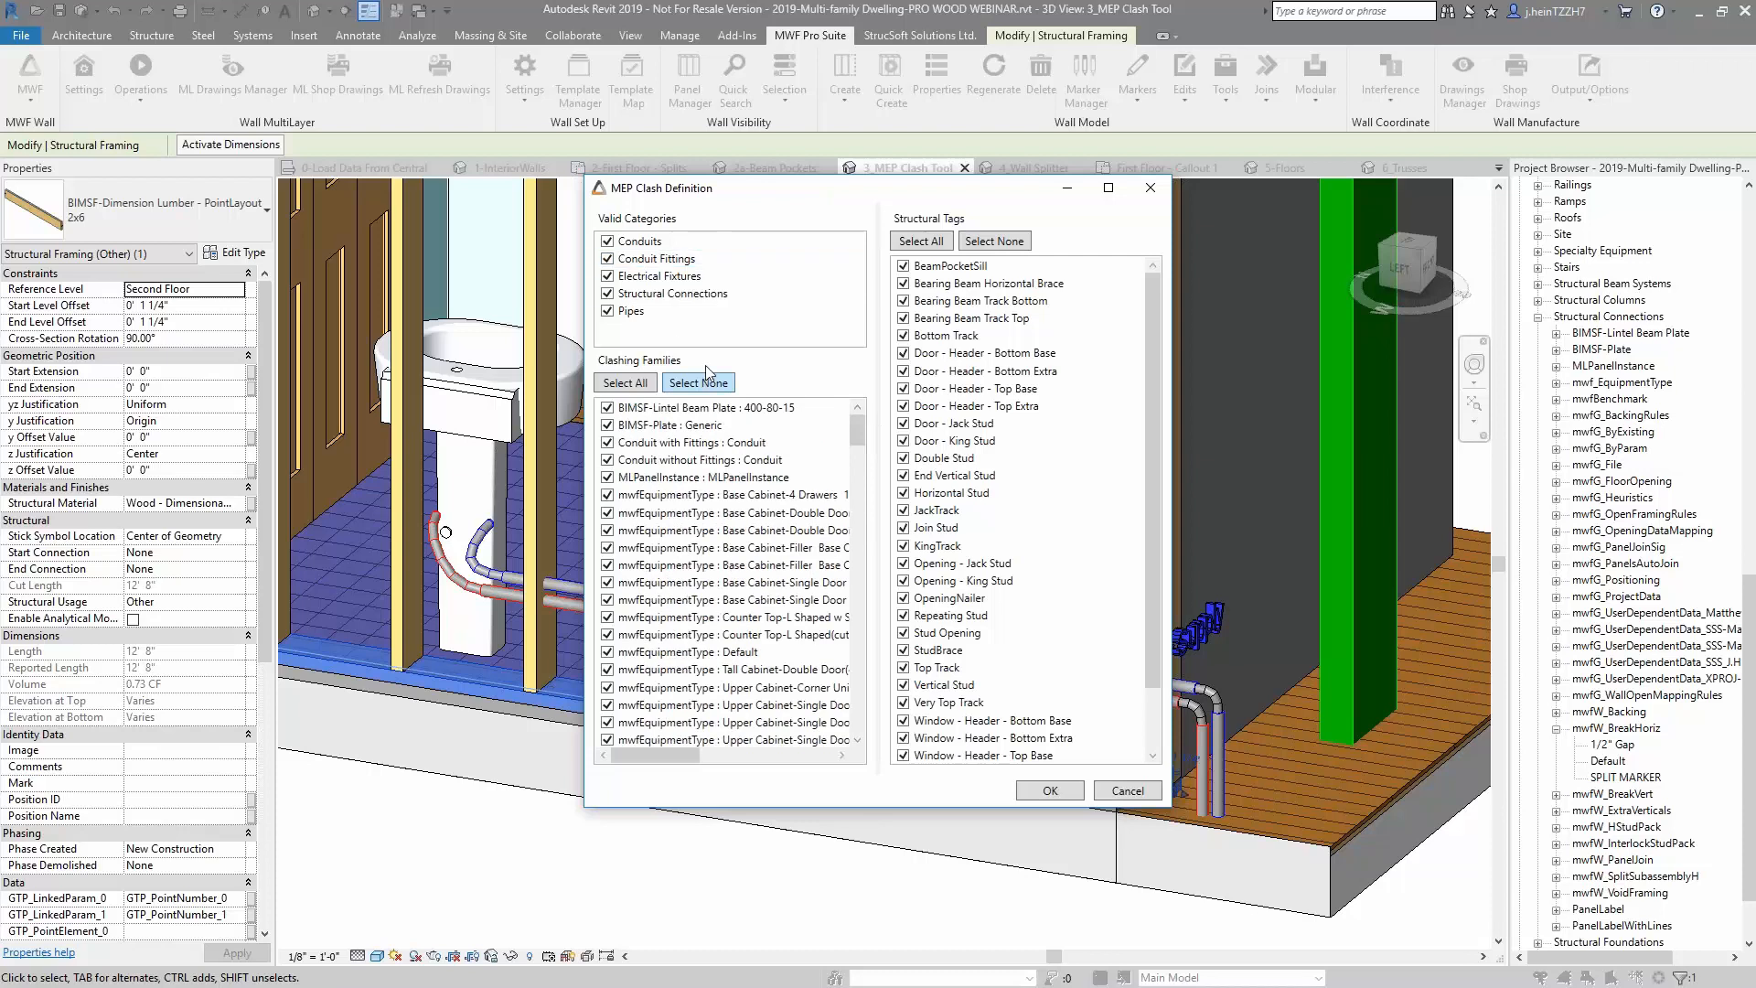
click(607, 294)
click(607, 276)
click(607, 259)
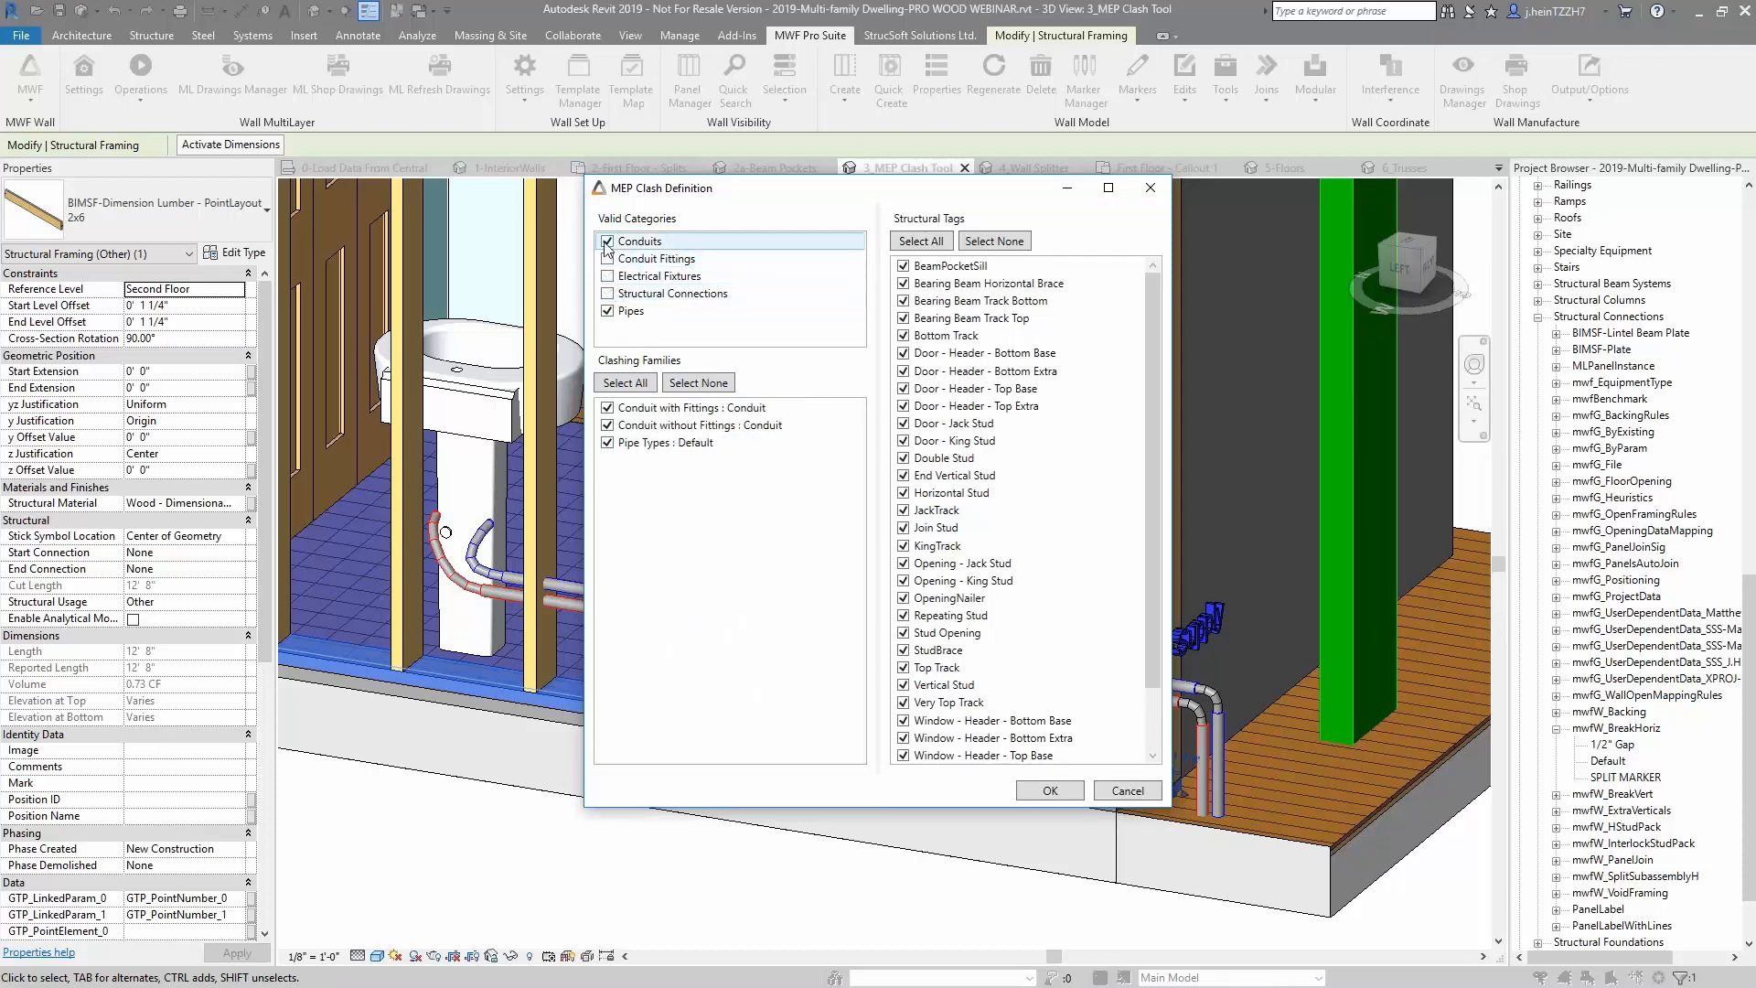
click(607, 241)
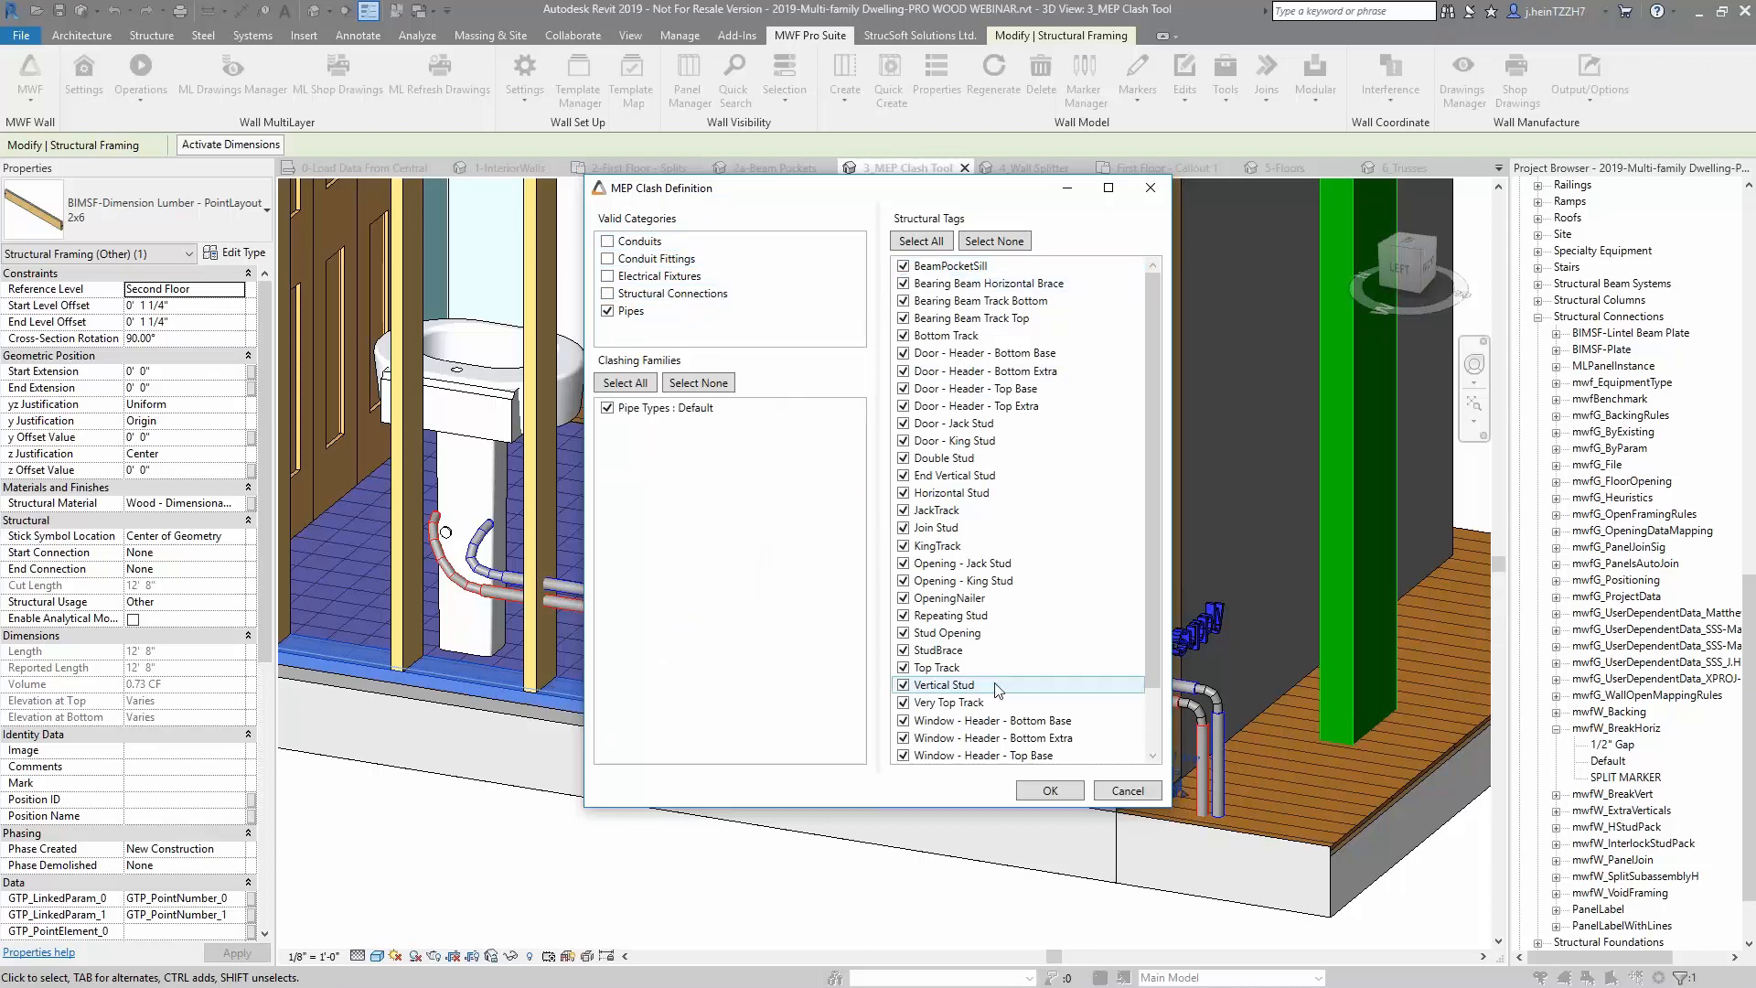
click(1052, 794)
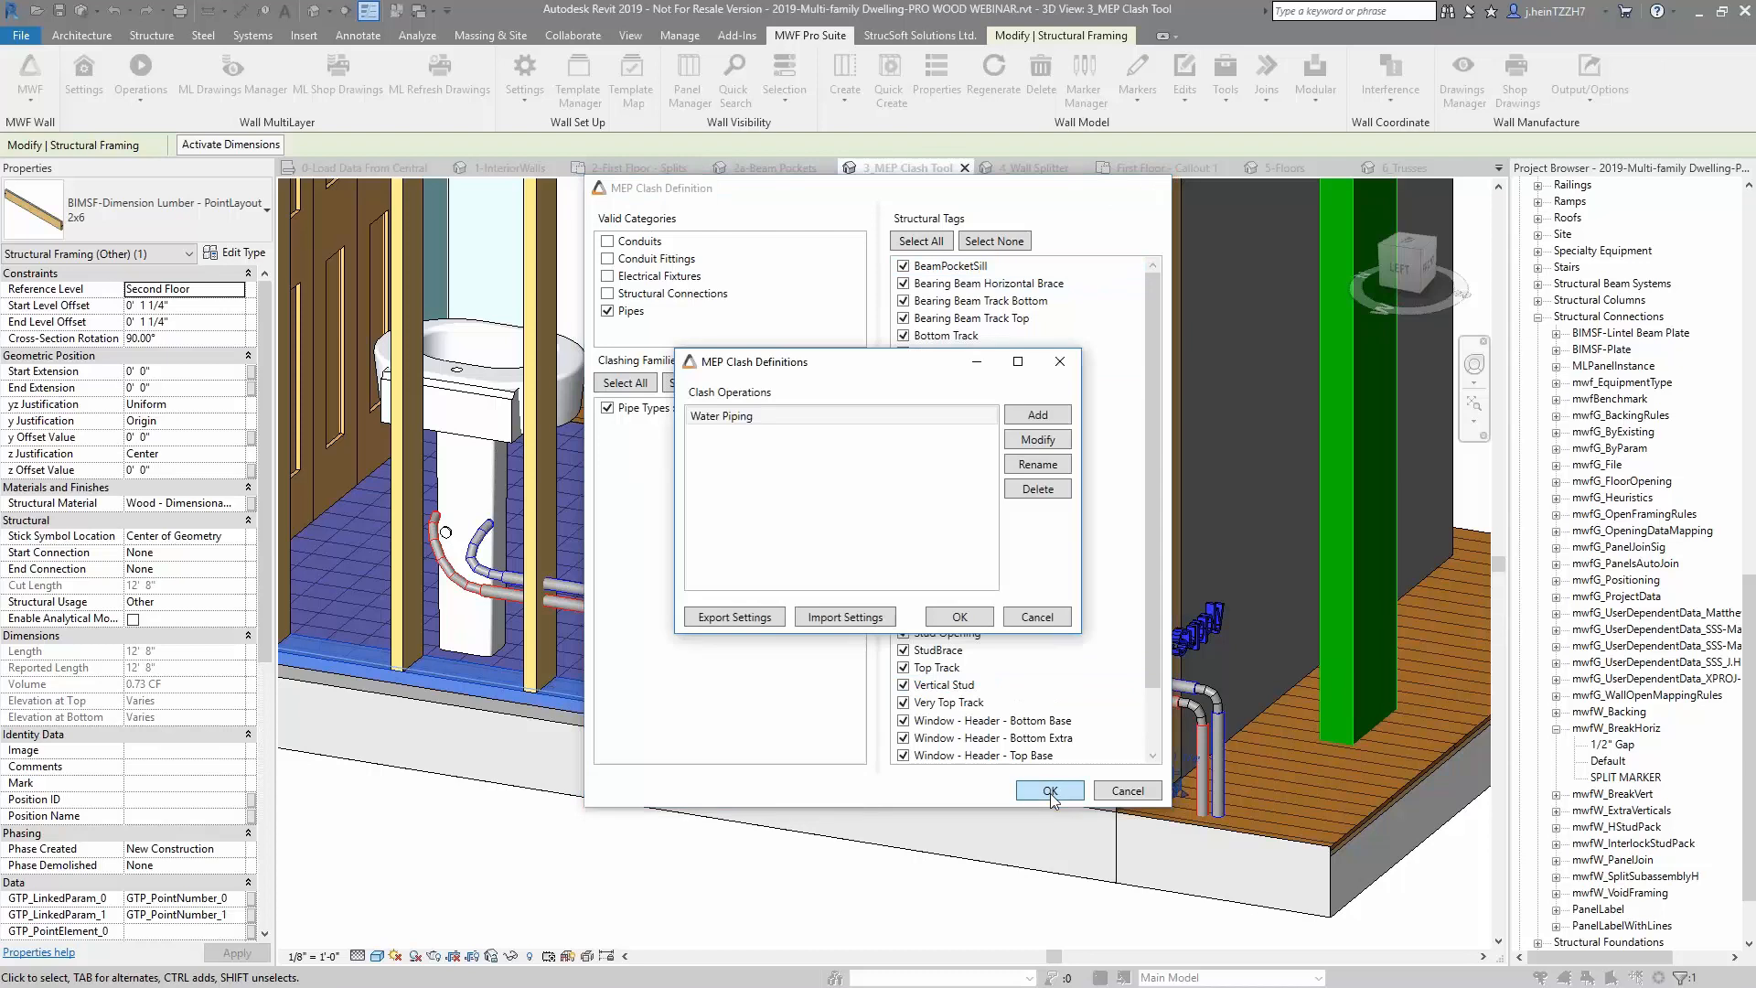
Accept the clash definitions and run MEP Clash with the Water Piping operation on the wall of the selected 2x6 stud
click(959, 616)
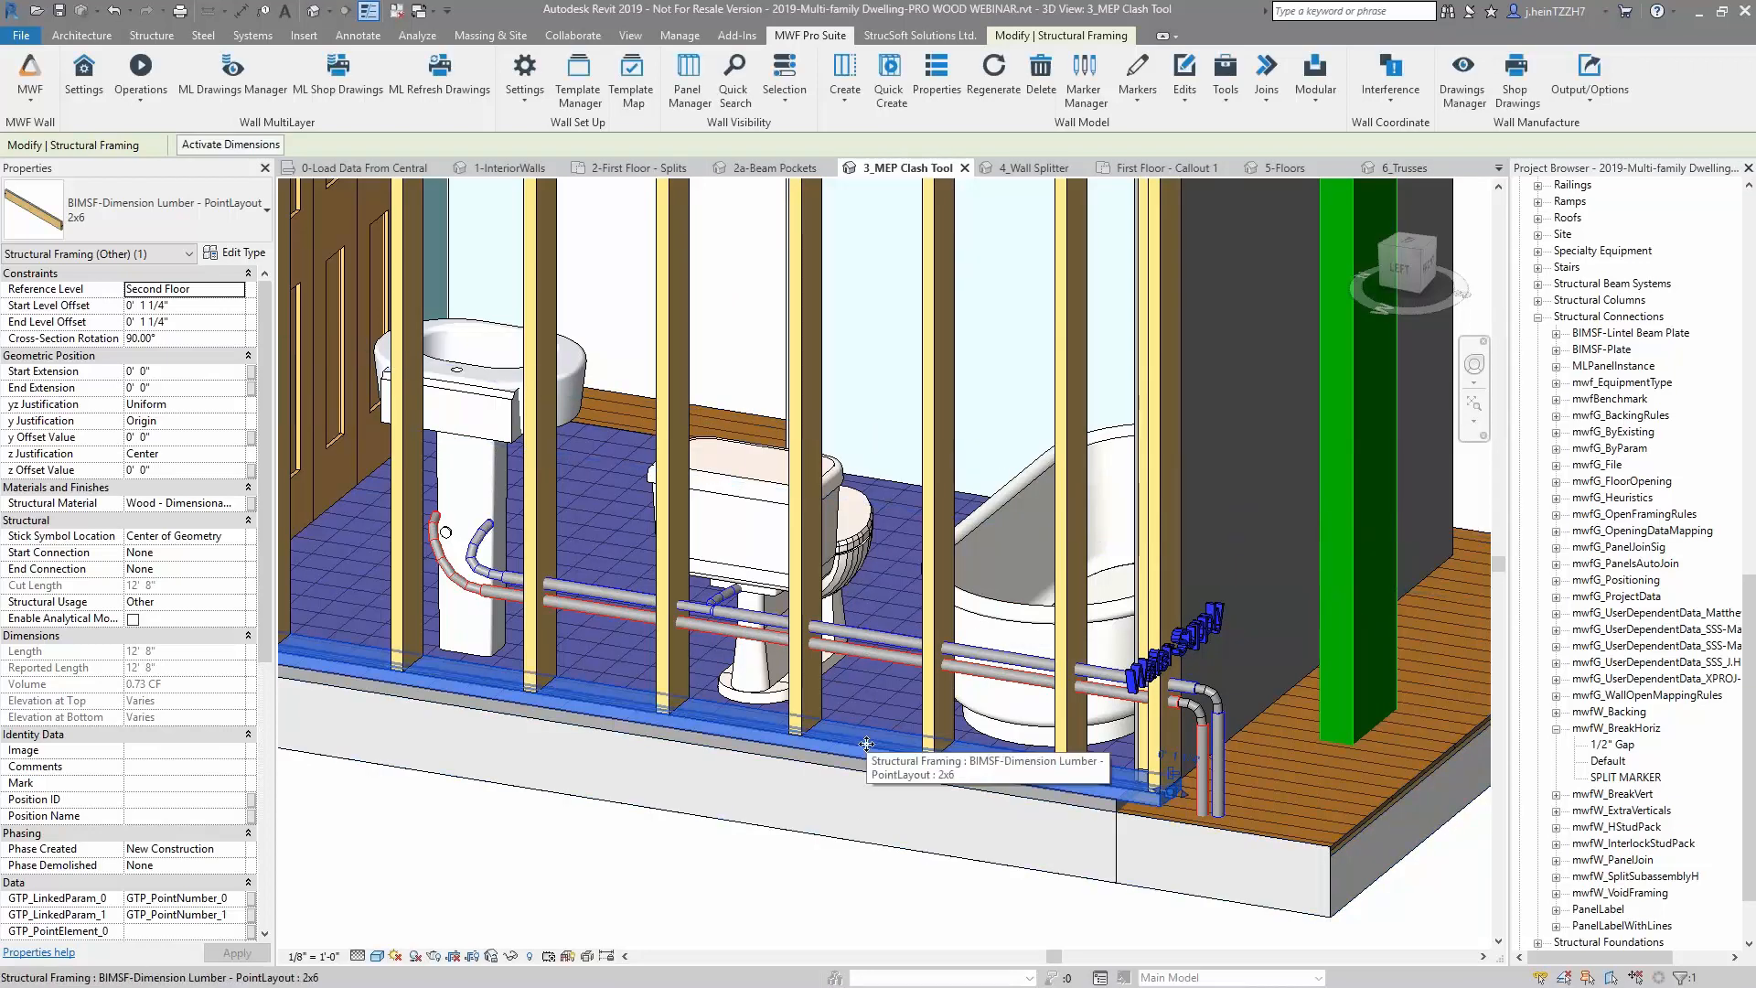
click(934, 474)
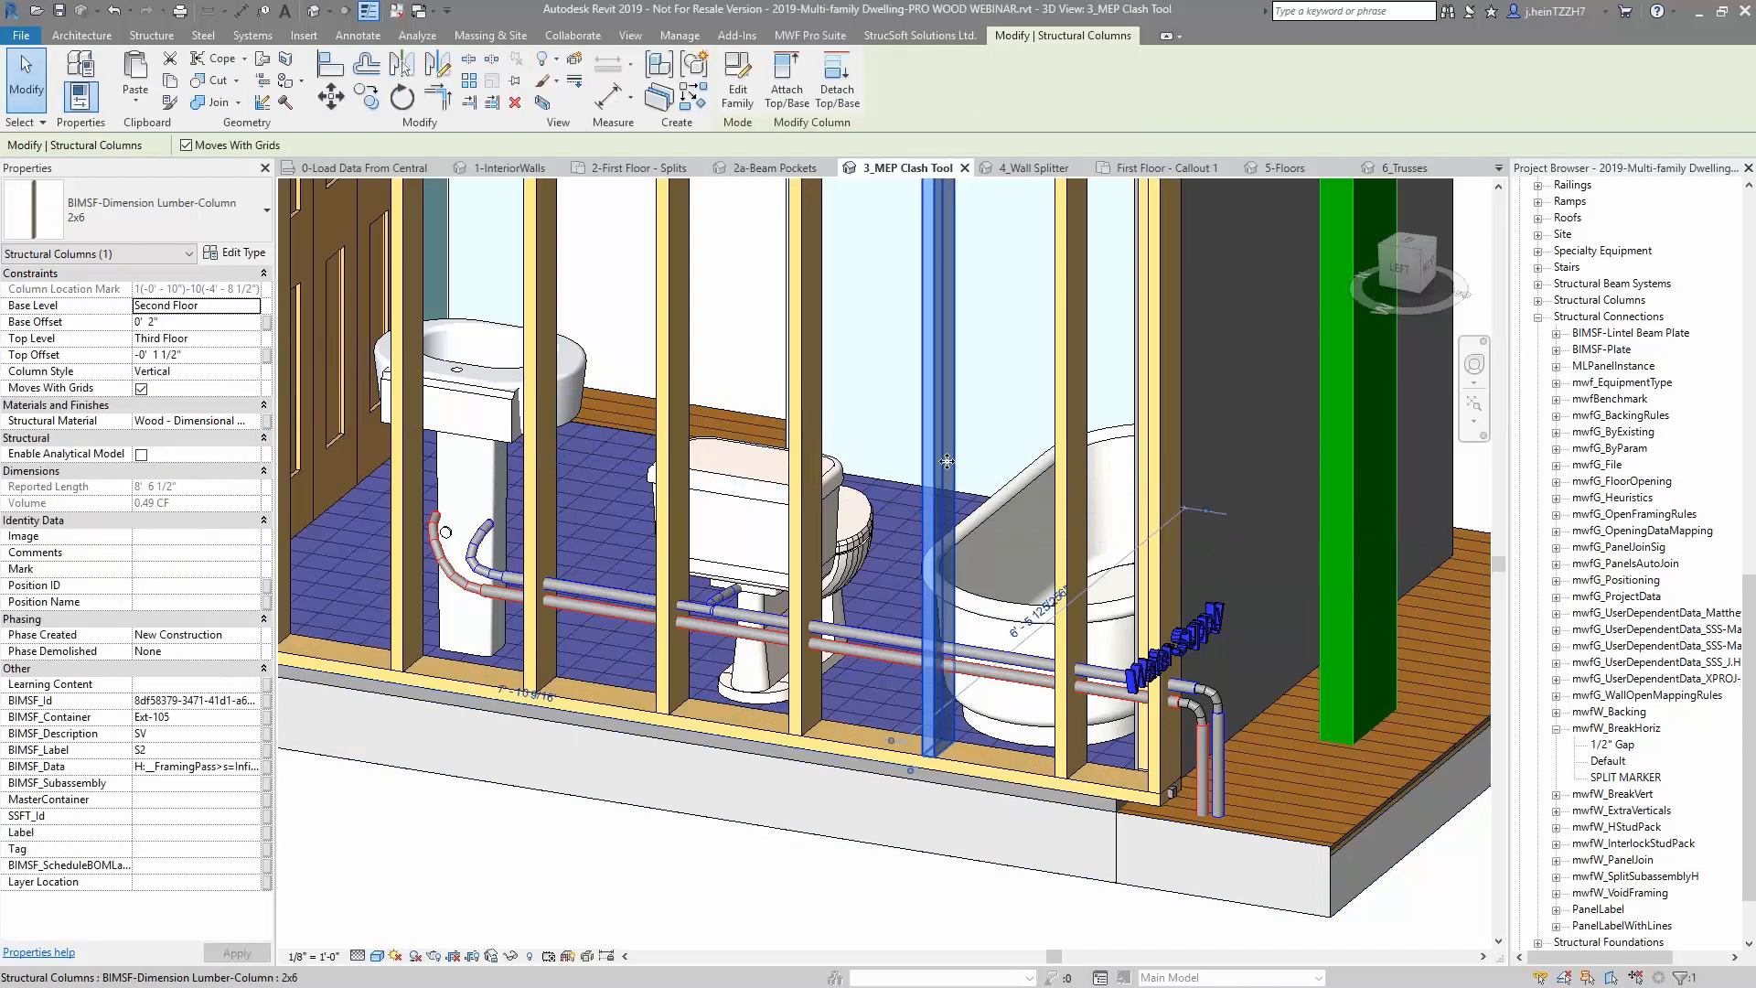
click(849, 36)
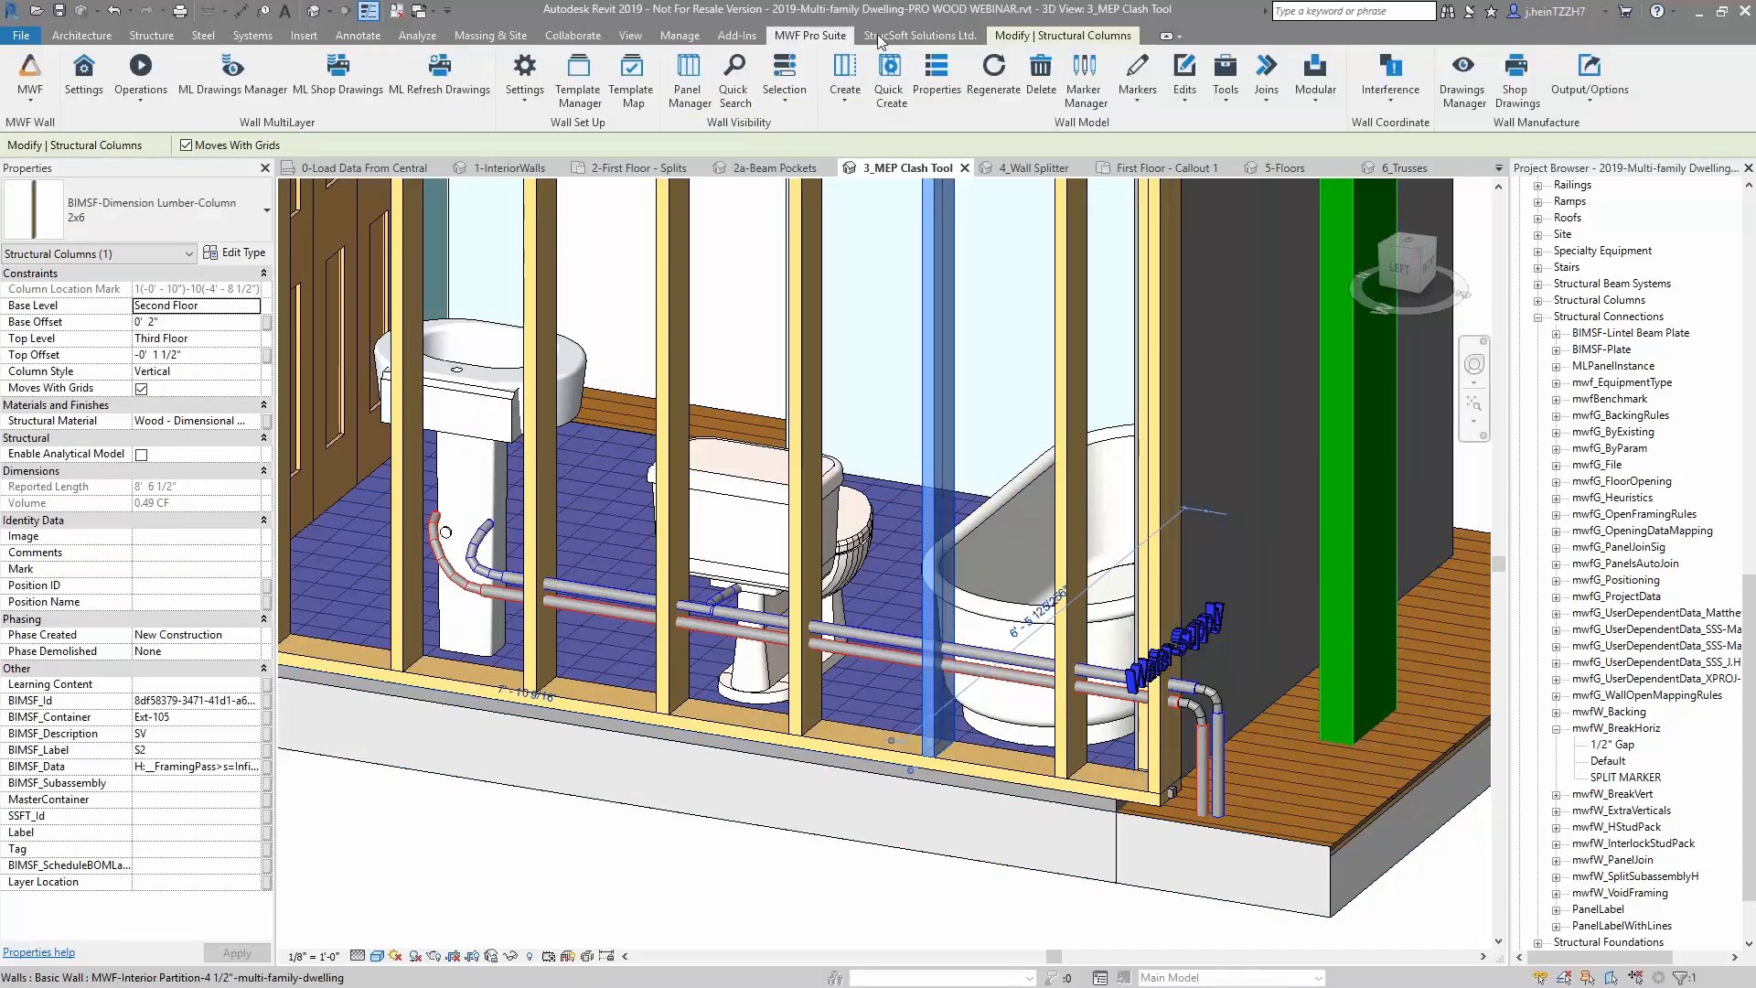
click(1400, 103)
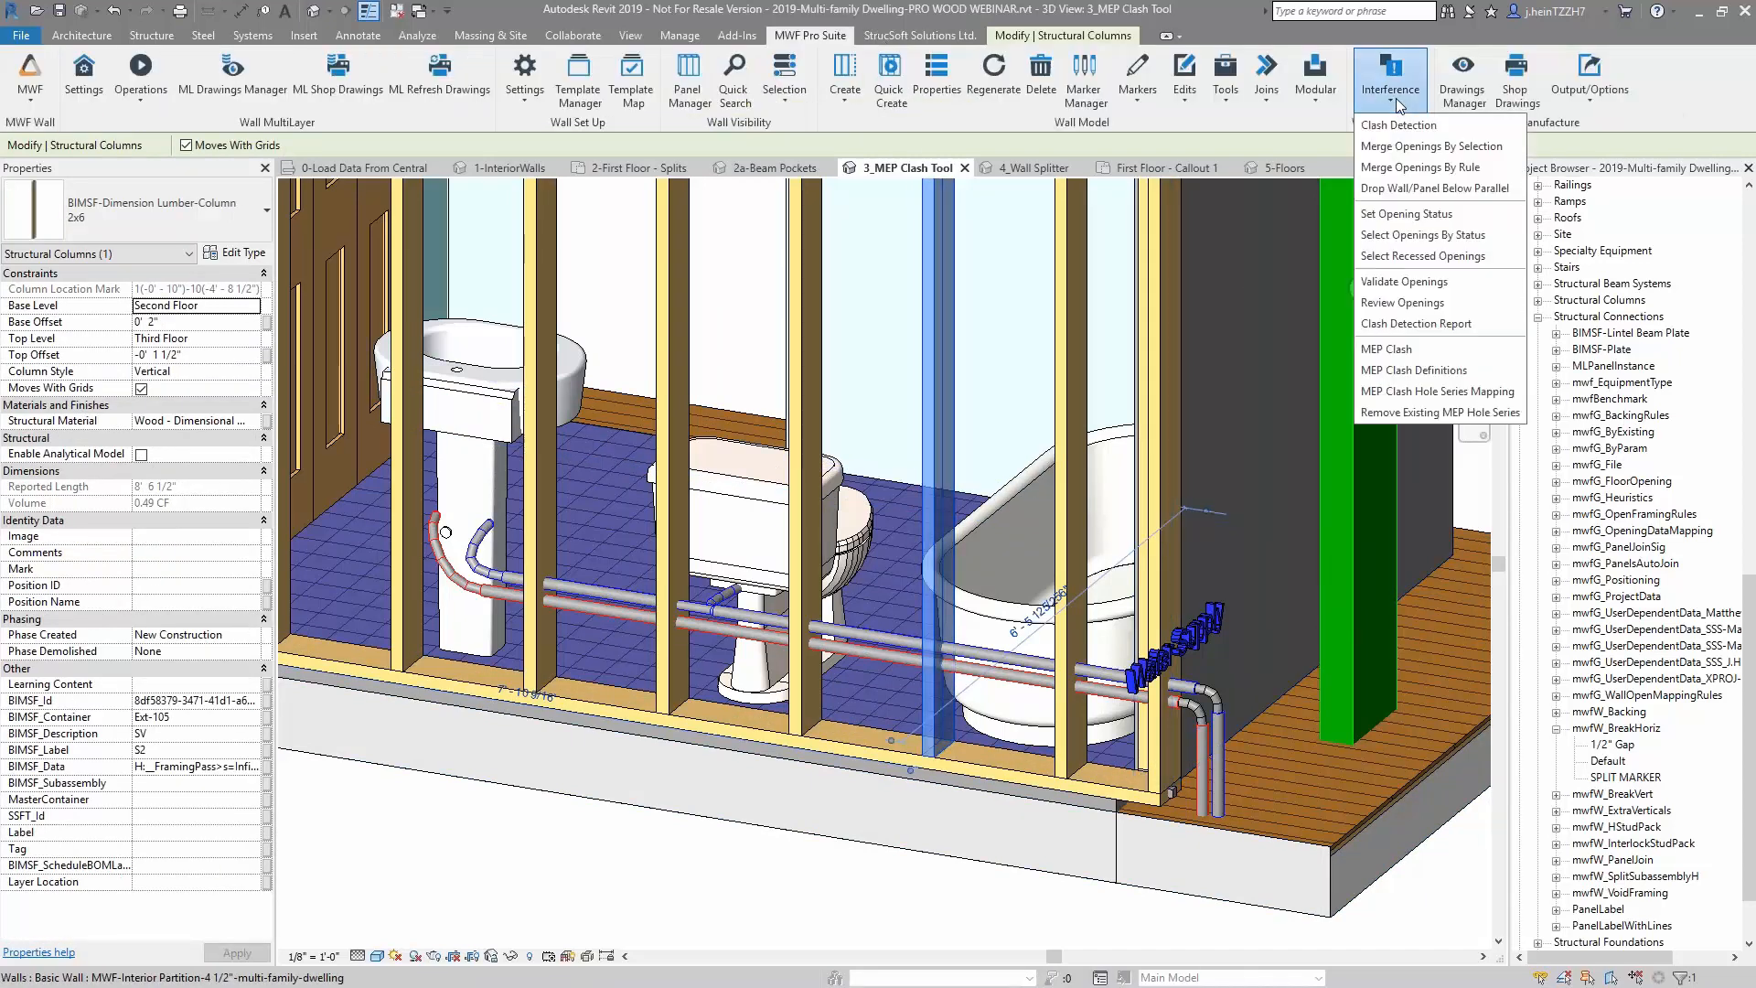
click(1411, 347)
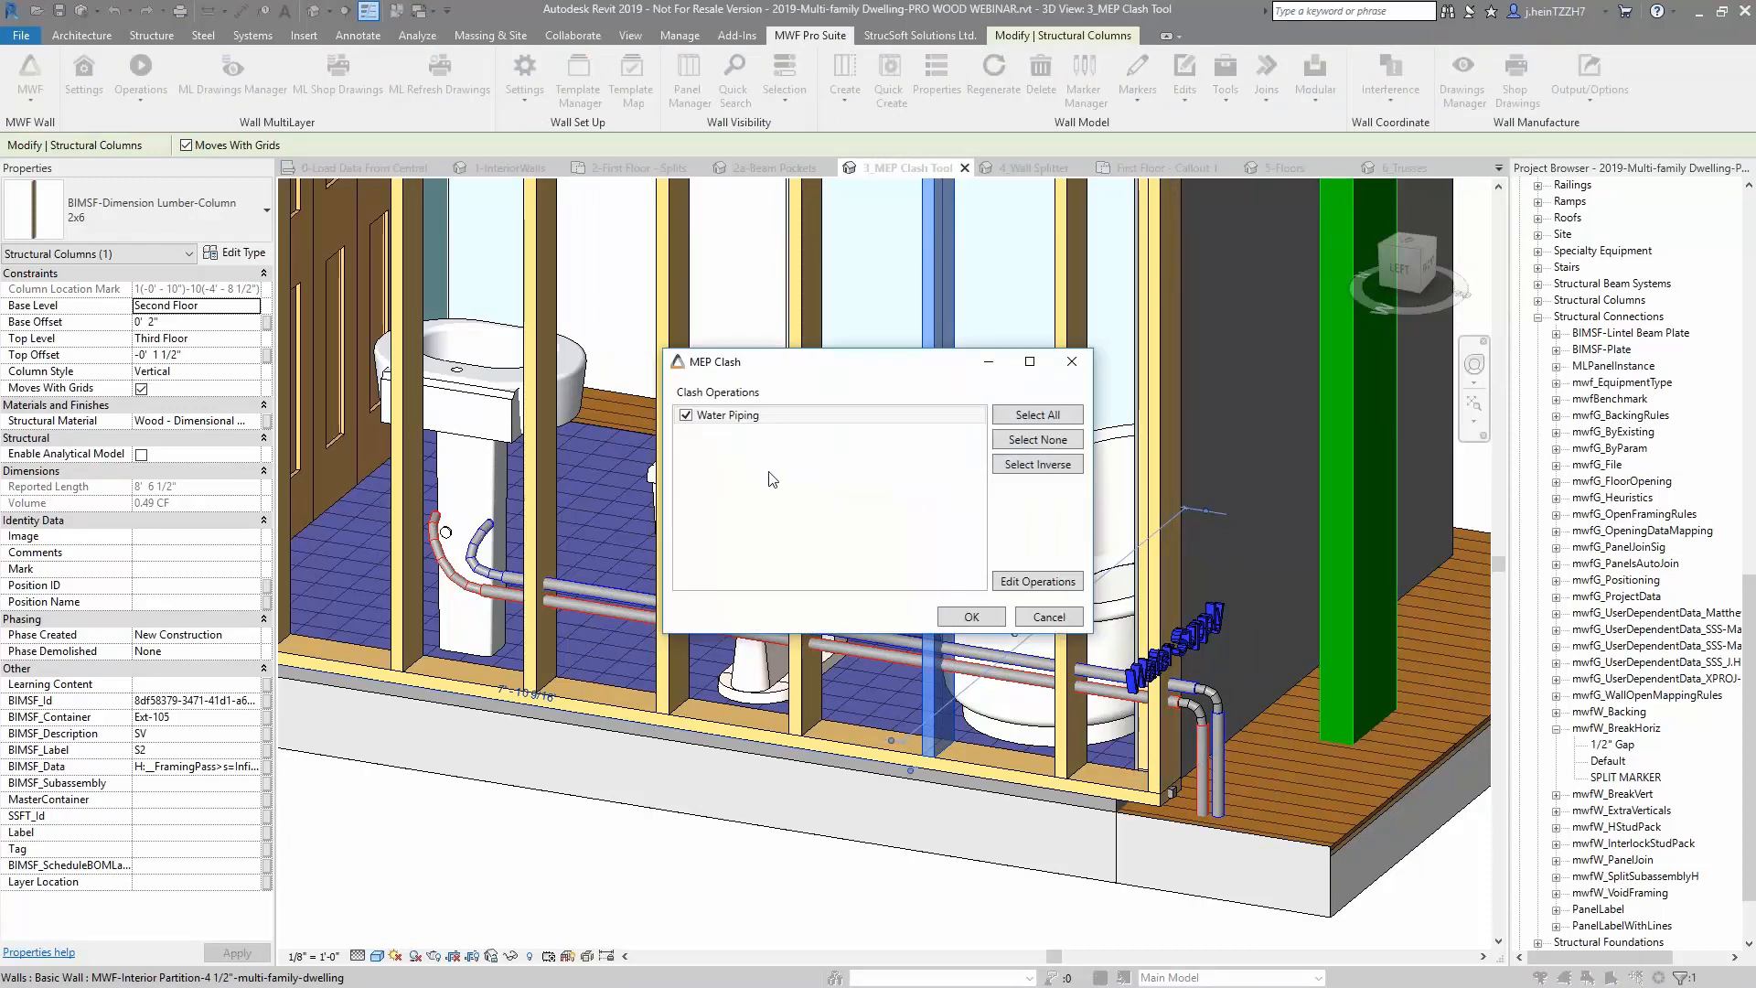
click(971, 616)
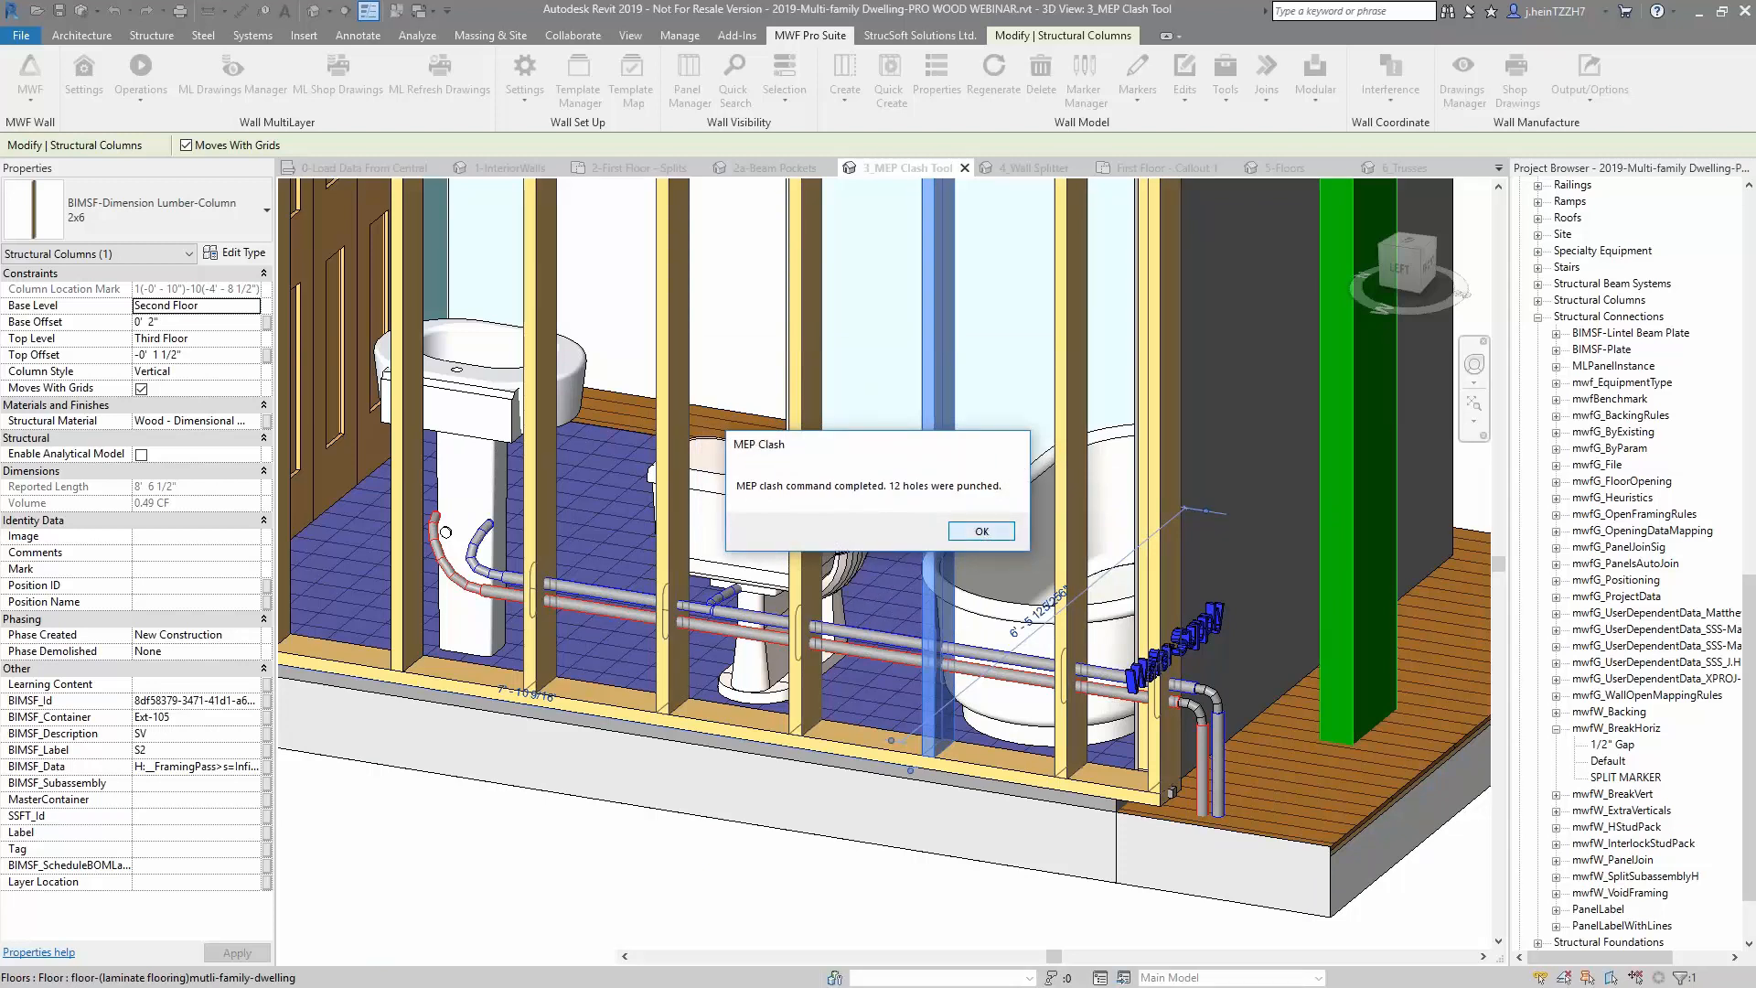
click(981, 531)
Examine the holes punched in the studs where the bathroom water pipes pass through
scroll(1164, 755, up, 5)
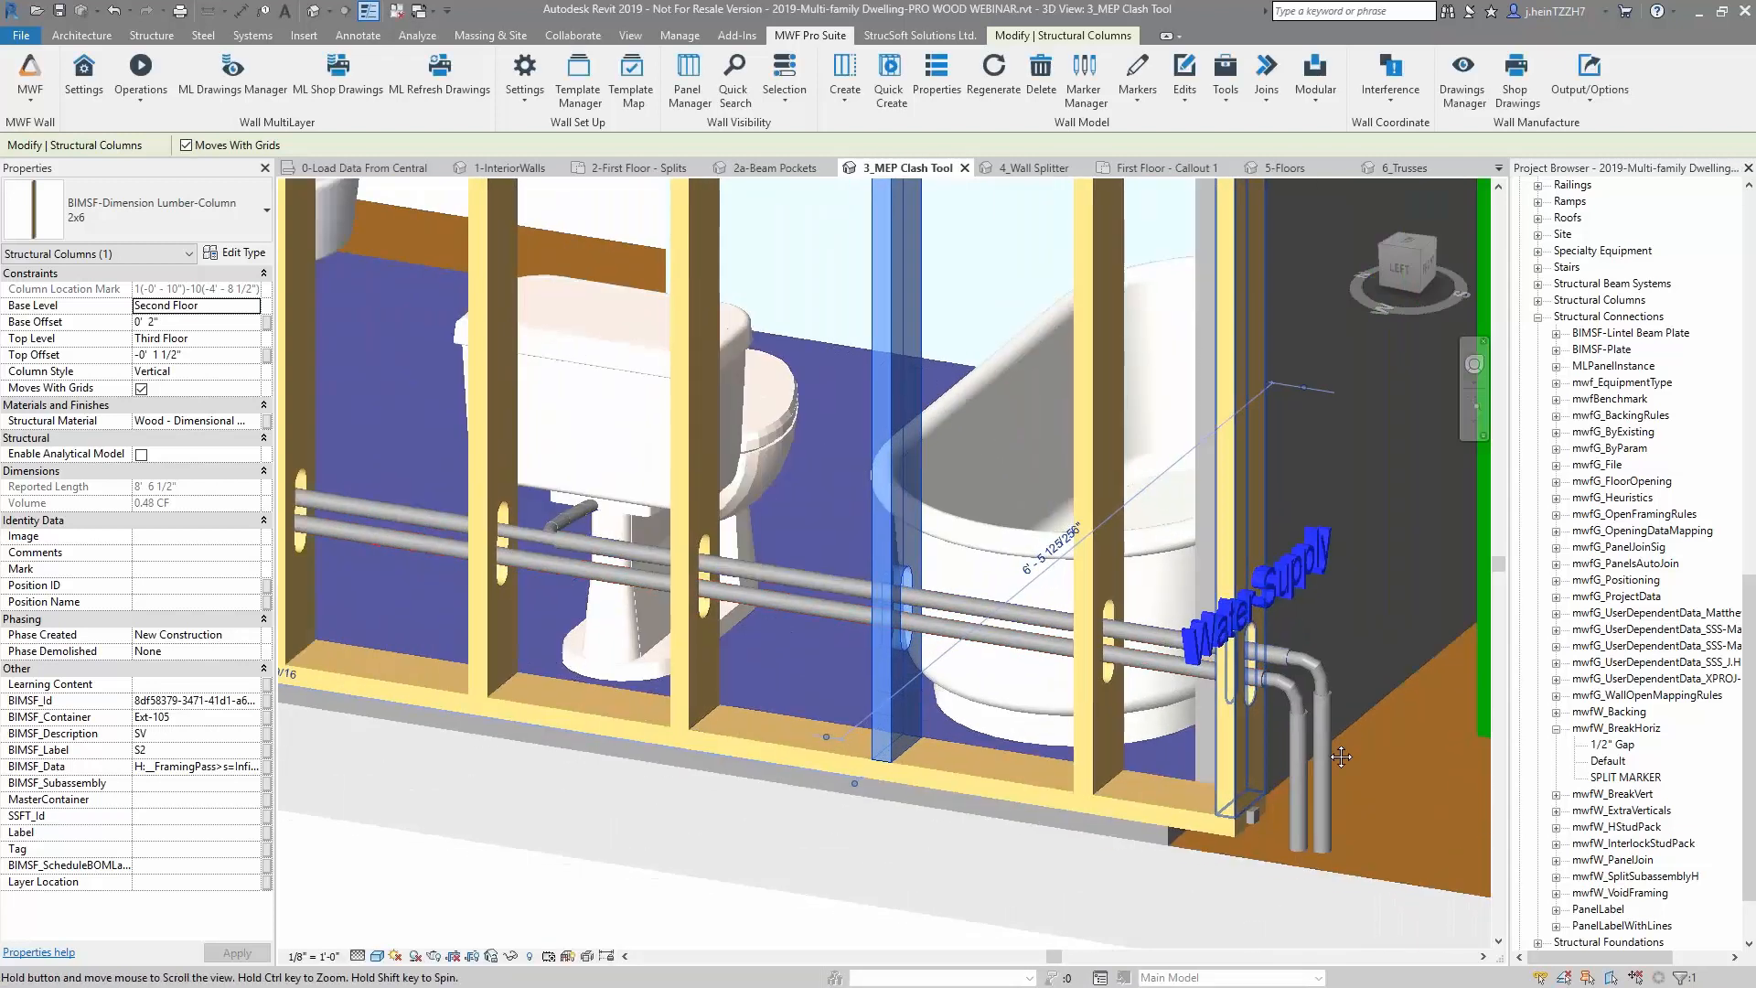
middle_drag(1341, 756, 1469, 759)
middle_drag(861, 744, 1089, 746)
click(659, 870)
scroll(659, 870, down, 2)
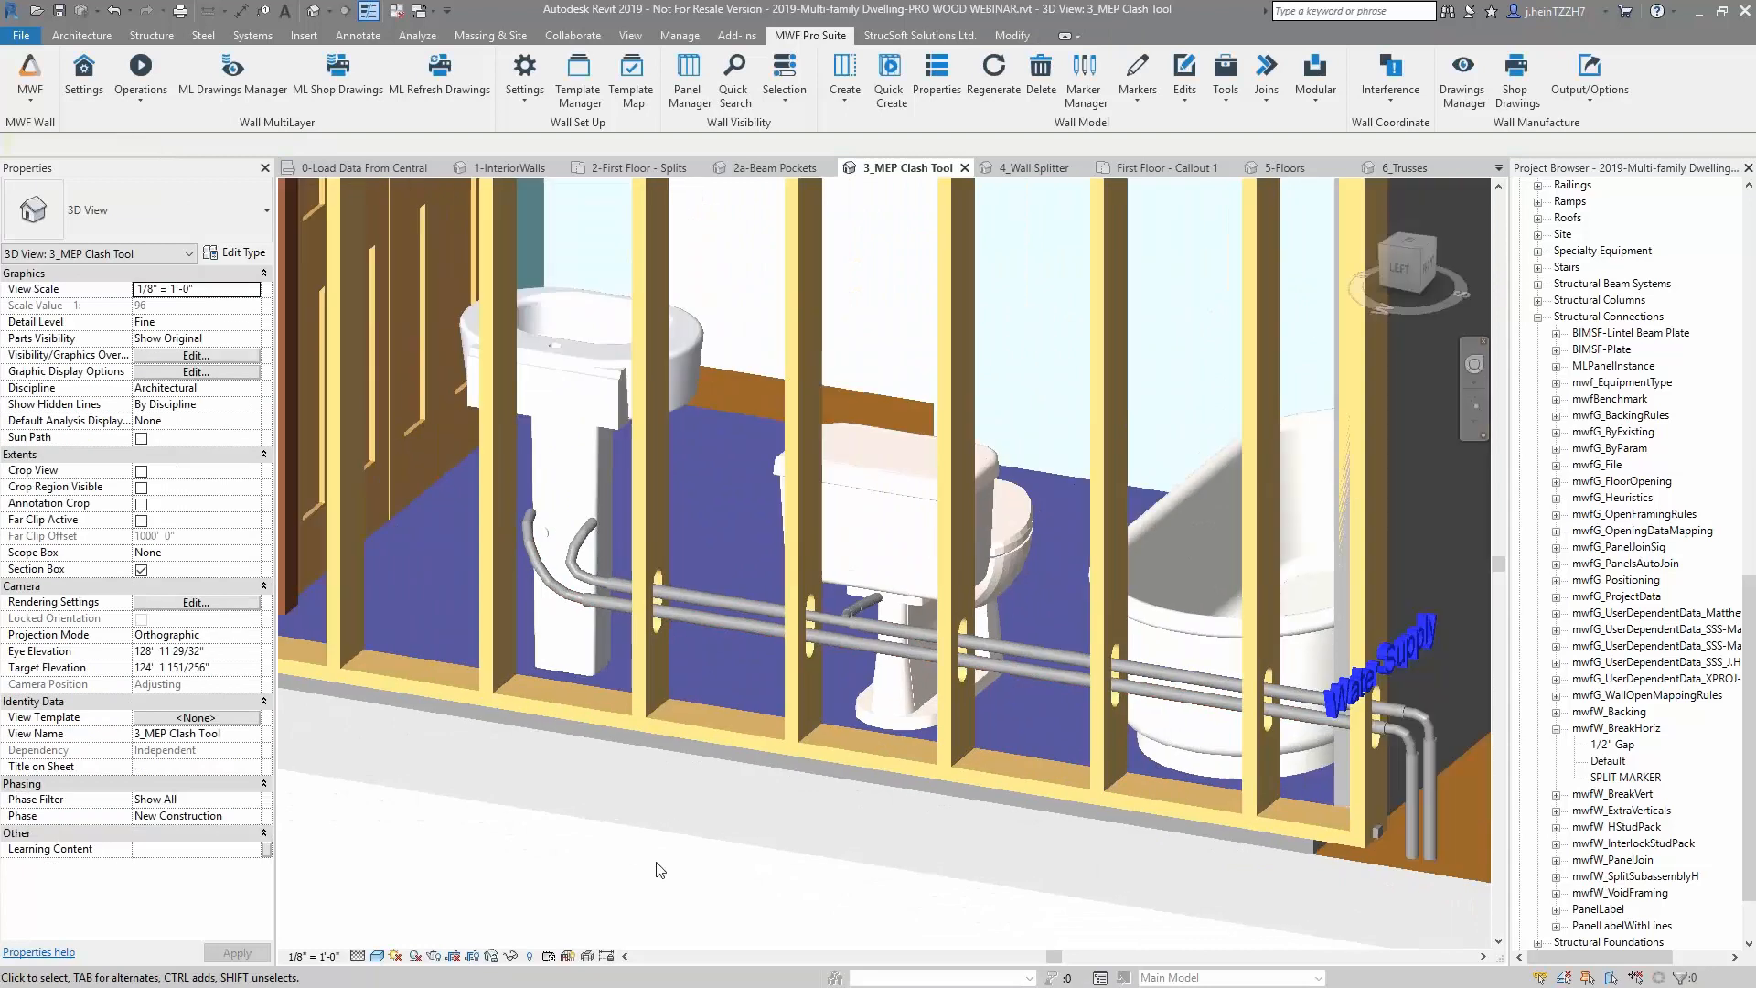
scroll(659, 869, down, 1)
middle_drag(665, 860, 615, 738)
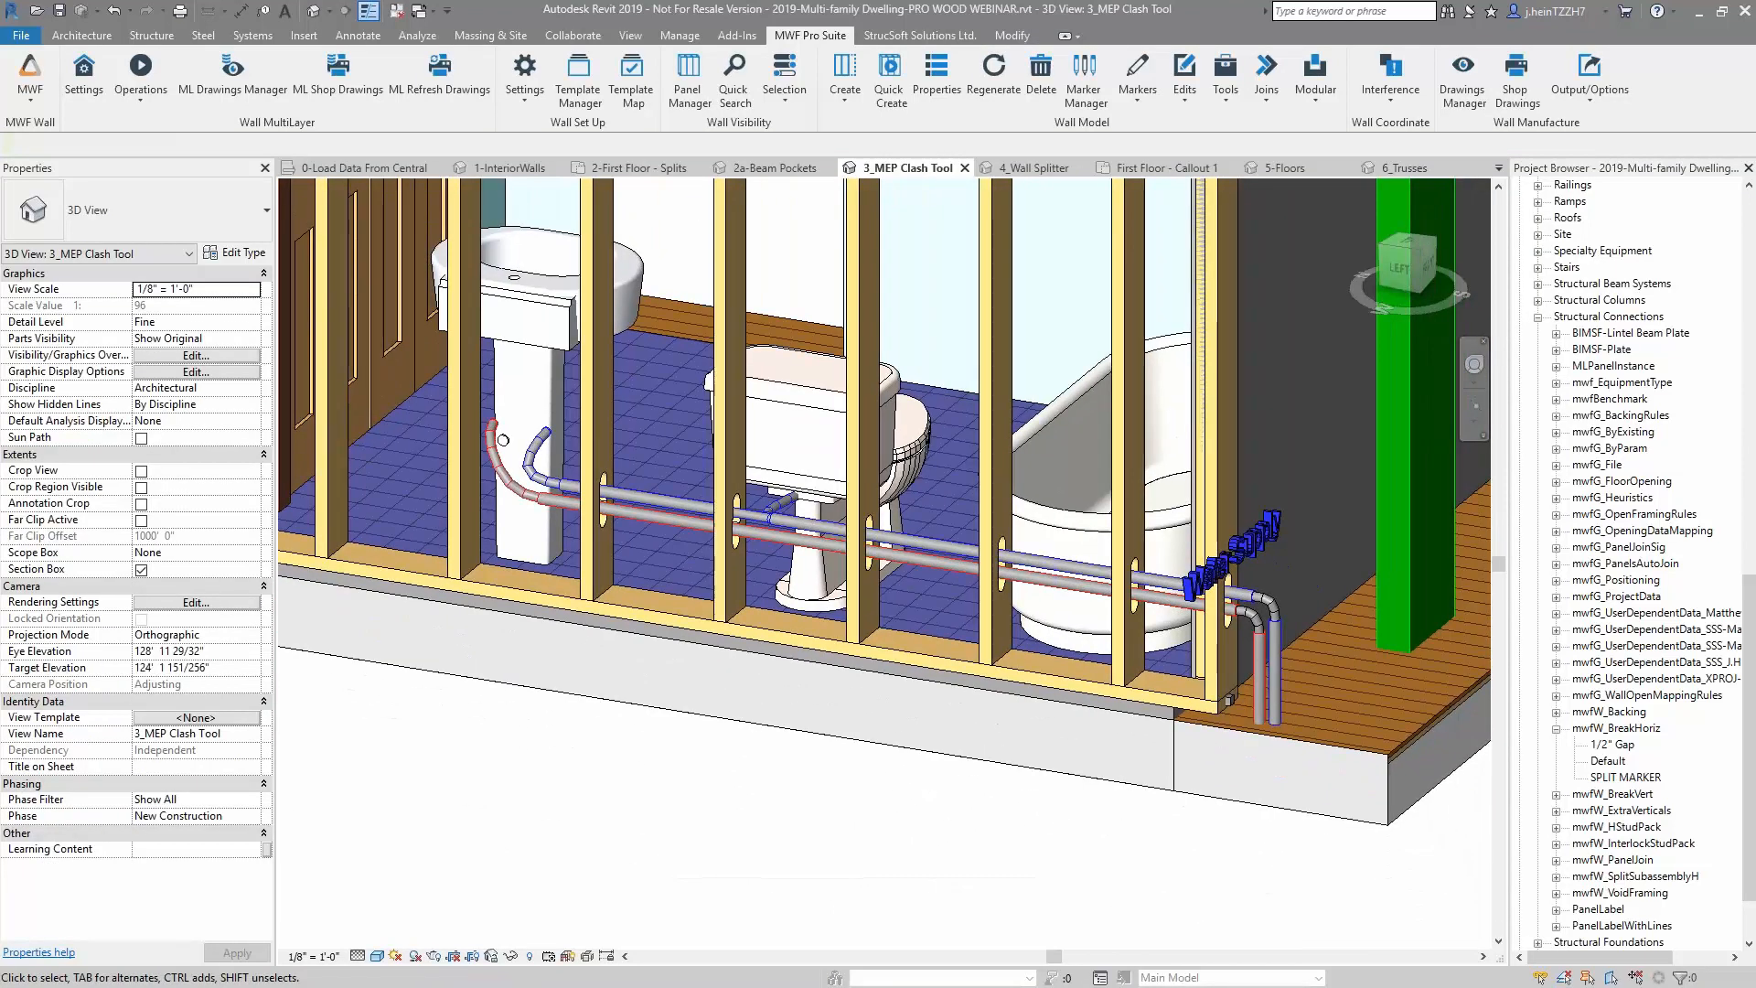
scroll(600, 722, down, 1)
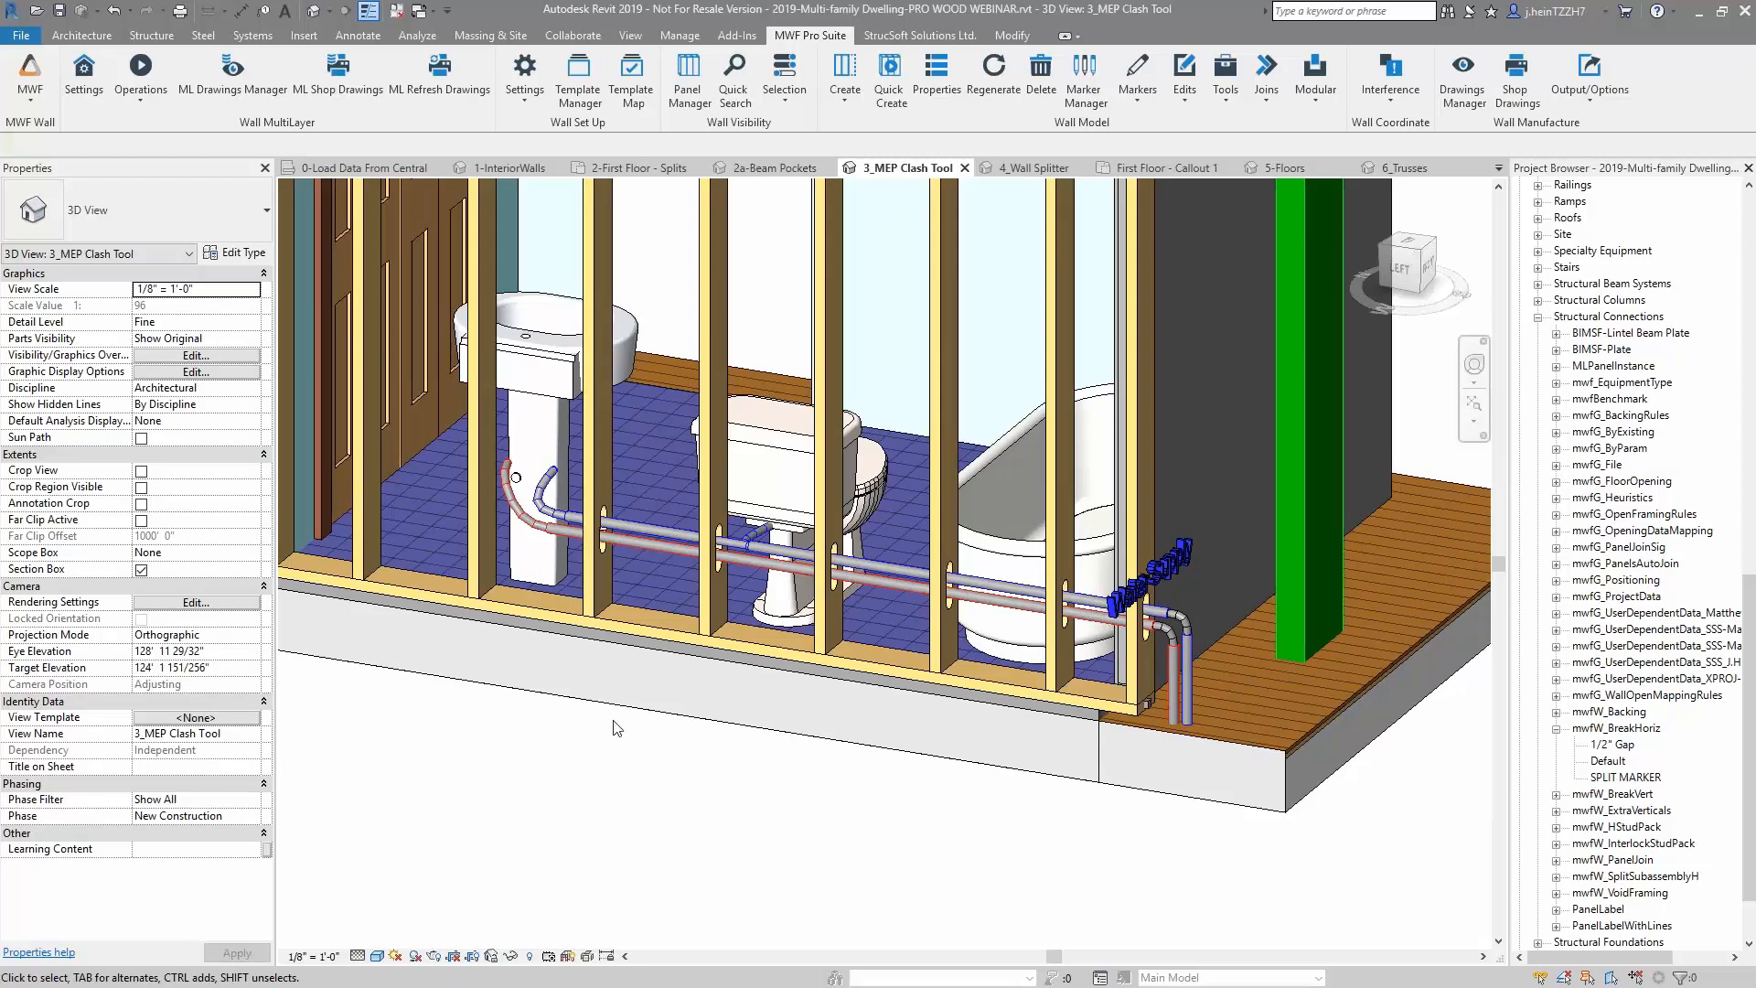
Switch to 4_Wall Splitter, then check the stucco wall's split markers in the First Floor - Callout 1 plan
click(1032, 168)
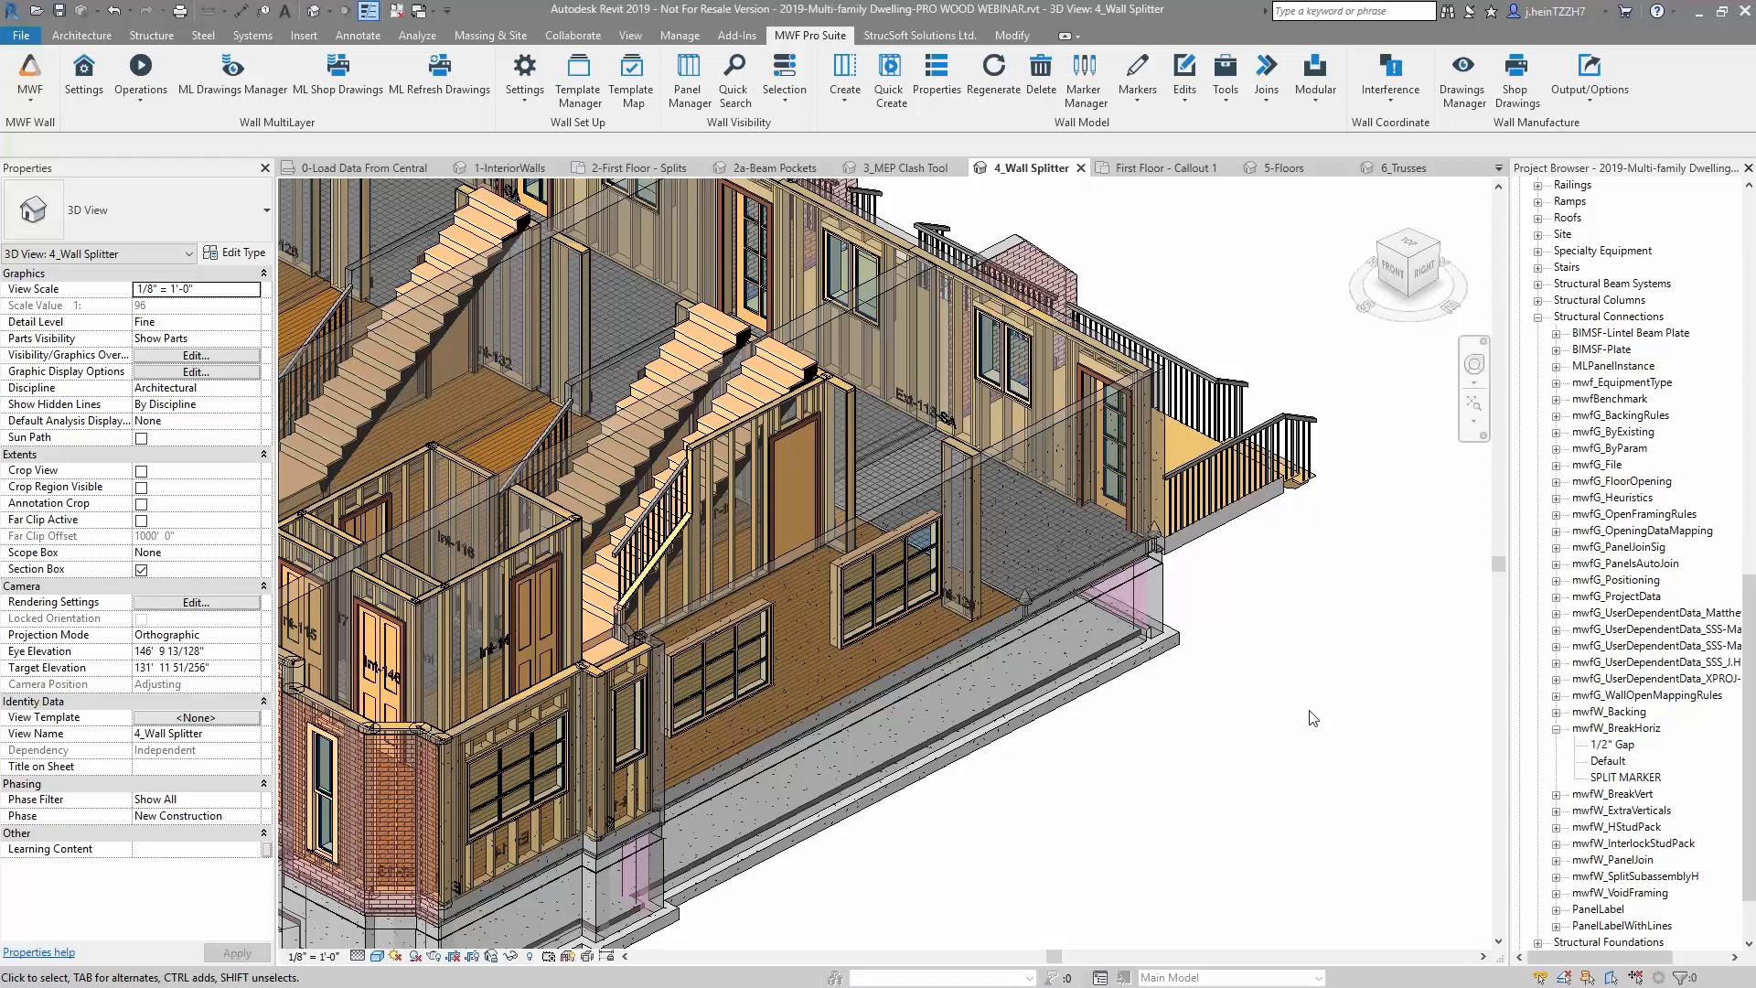
click(1011, 452)
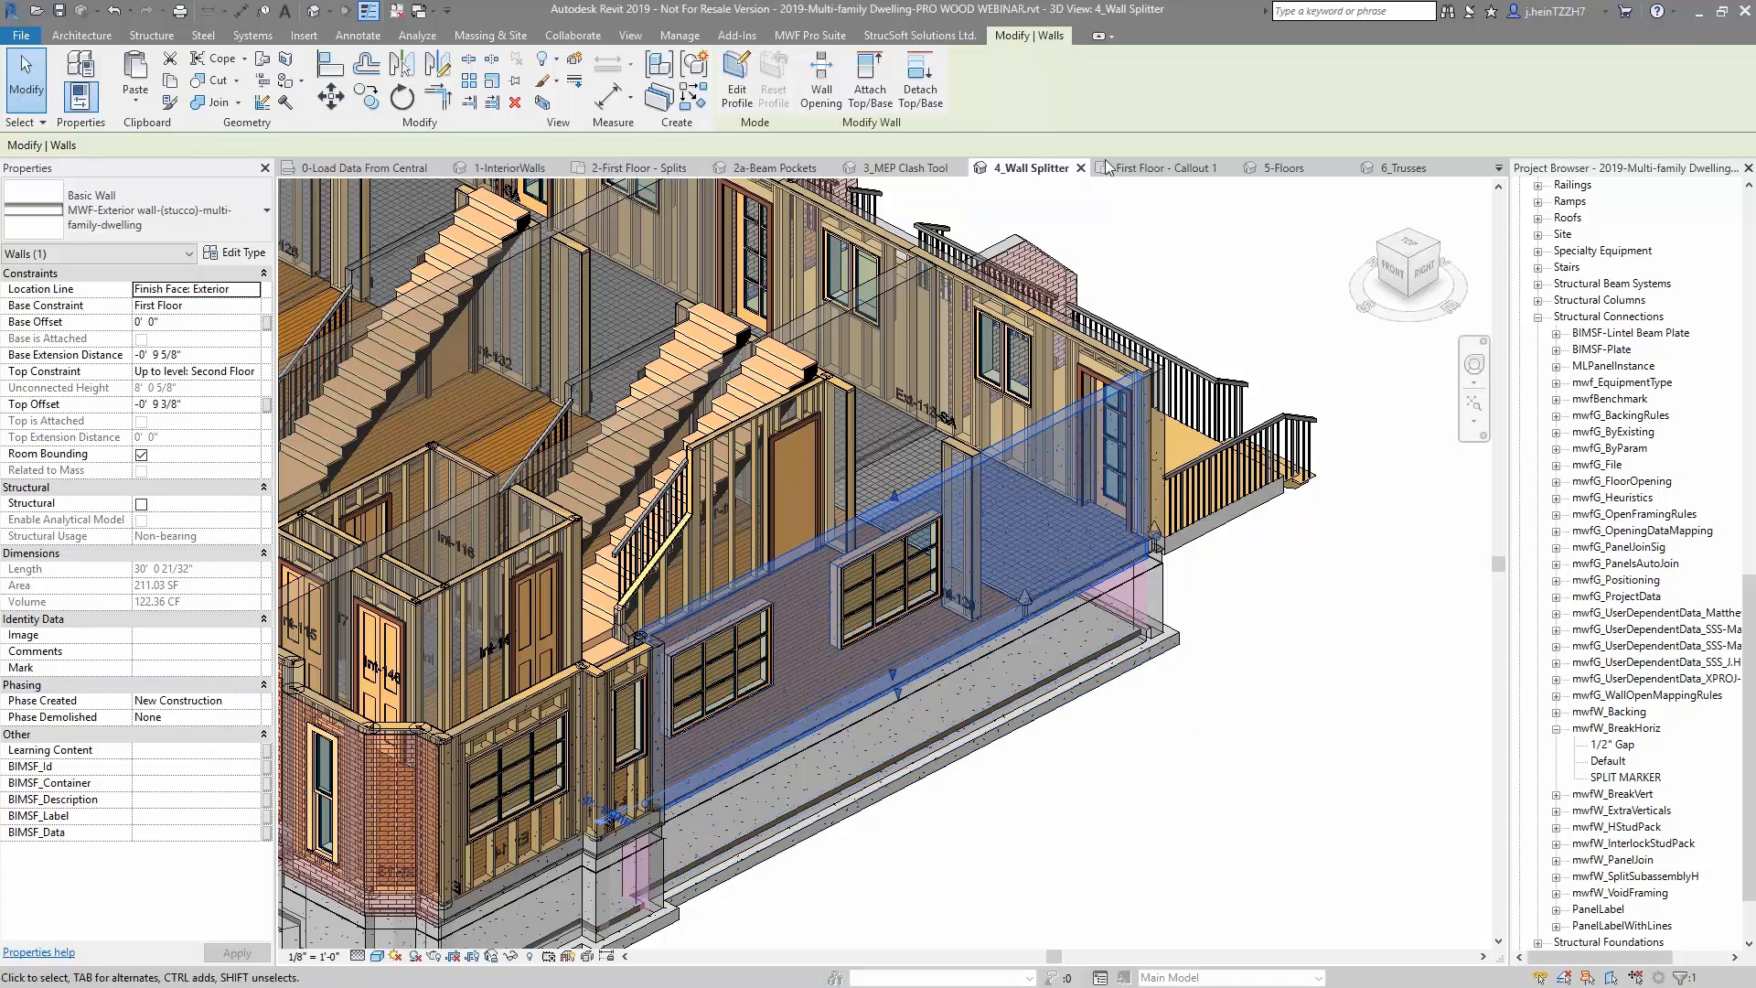
click(1159, 169)
click(1074, 702)
scroll(976, 727, up, 4)
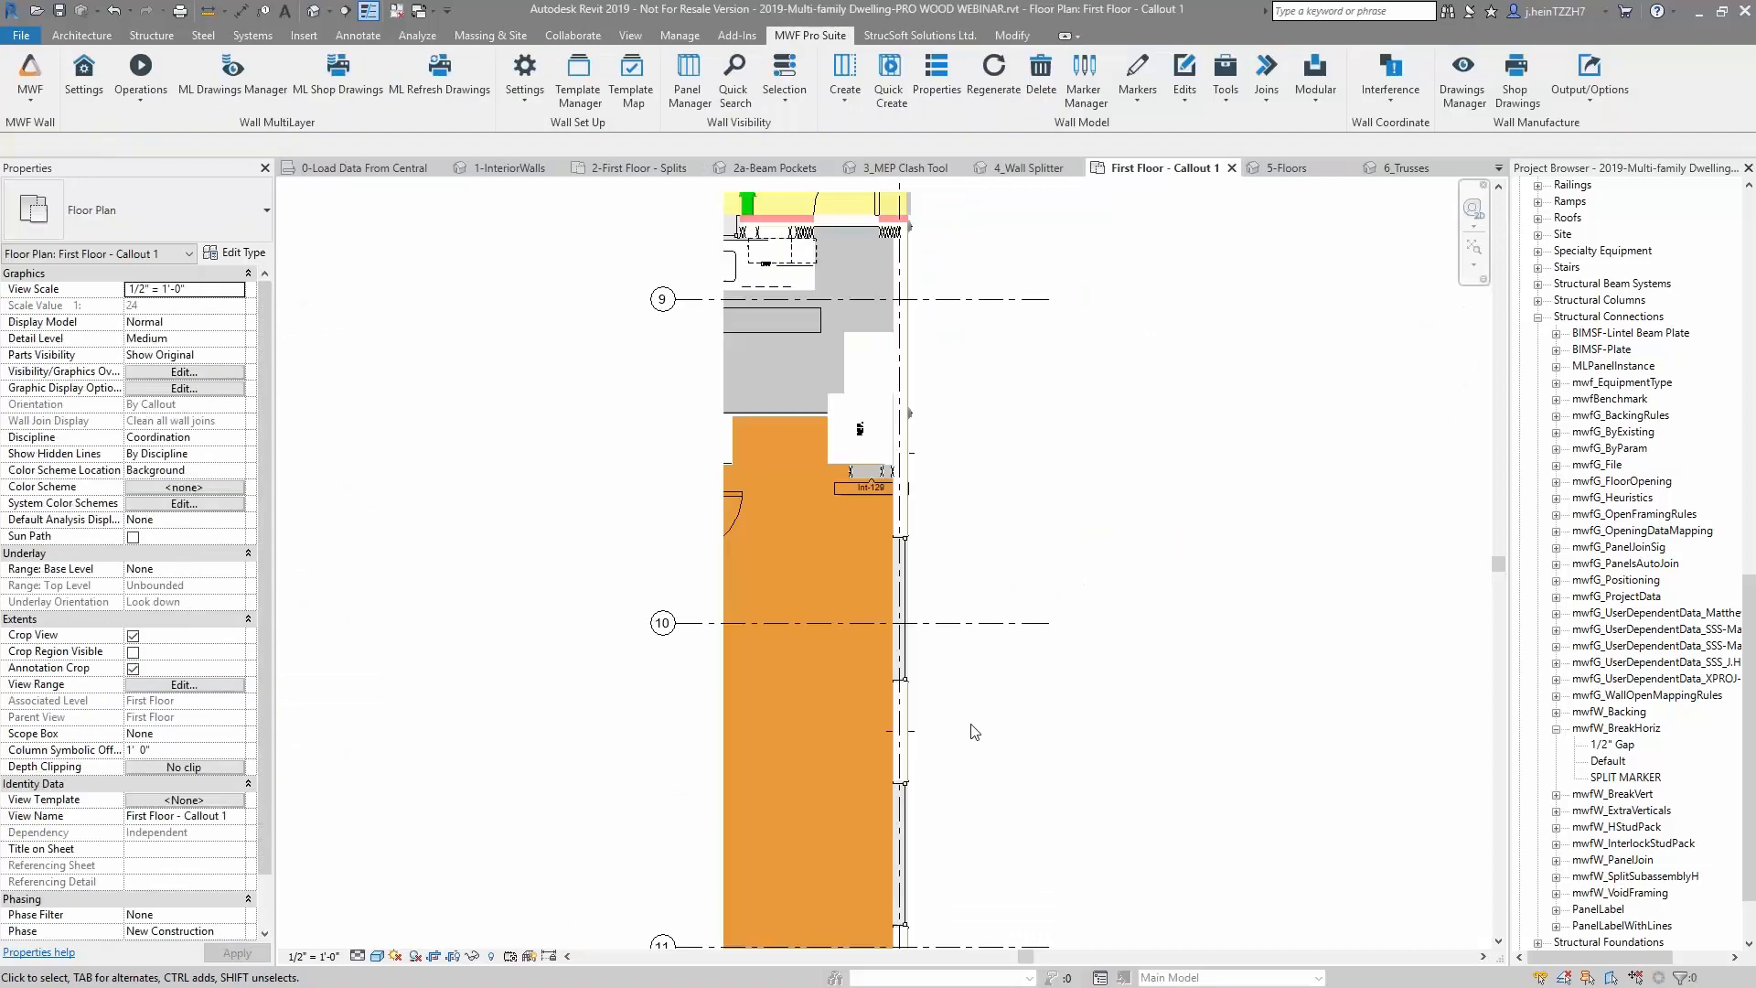
drag(872, 743, 972, 773)
middle_drag(1004, 473, 1003, 563)
ctrl+click(883, 404)
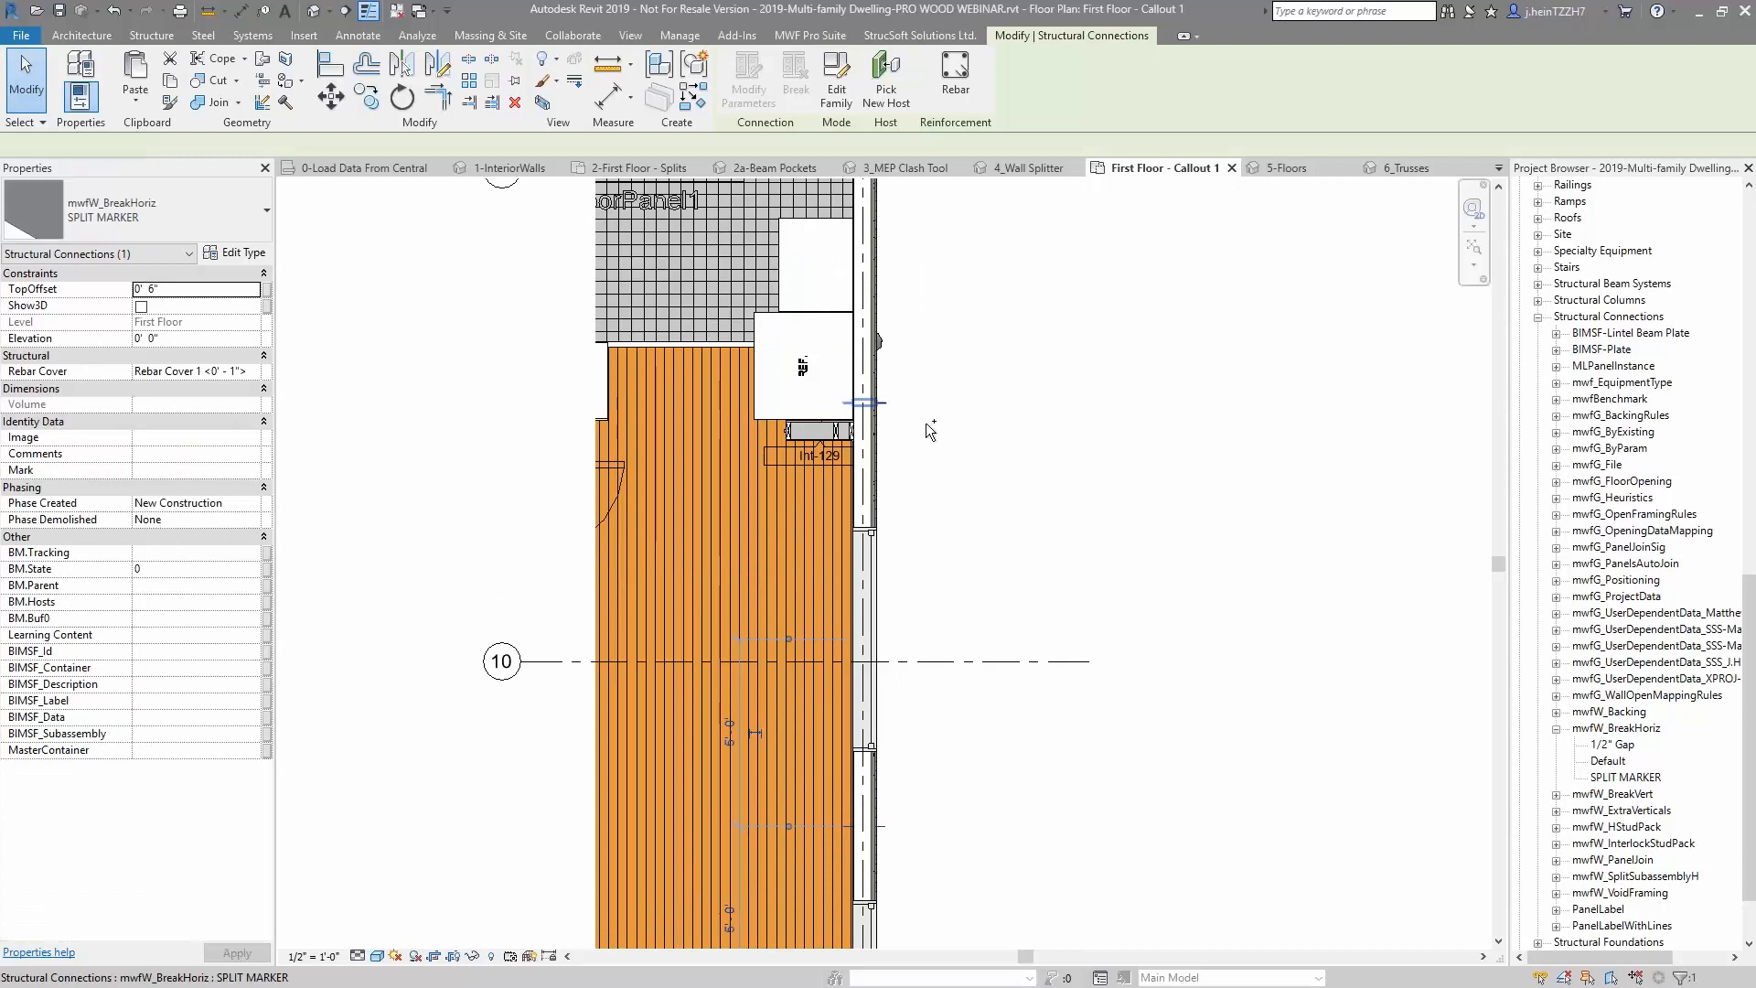
Split the first-floor exterior stucco wall at its split markers with Wall Splitter in the 4_Wall Splitter view
click(1029, 168)
key(Escape)
click(1017, 441)
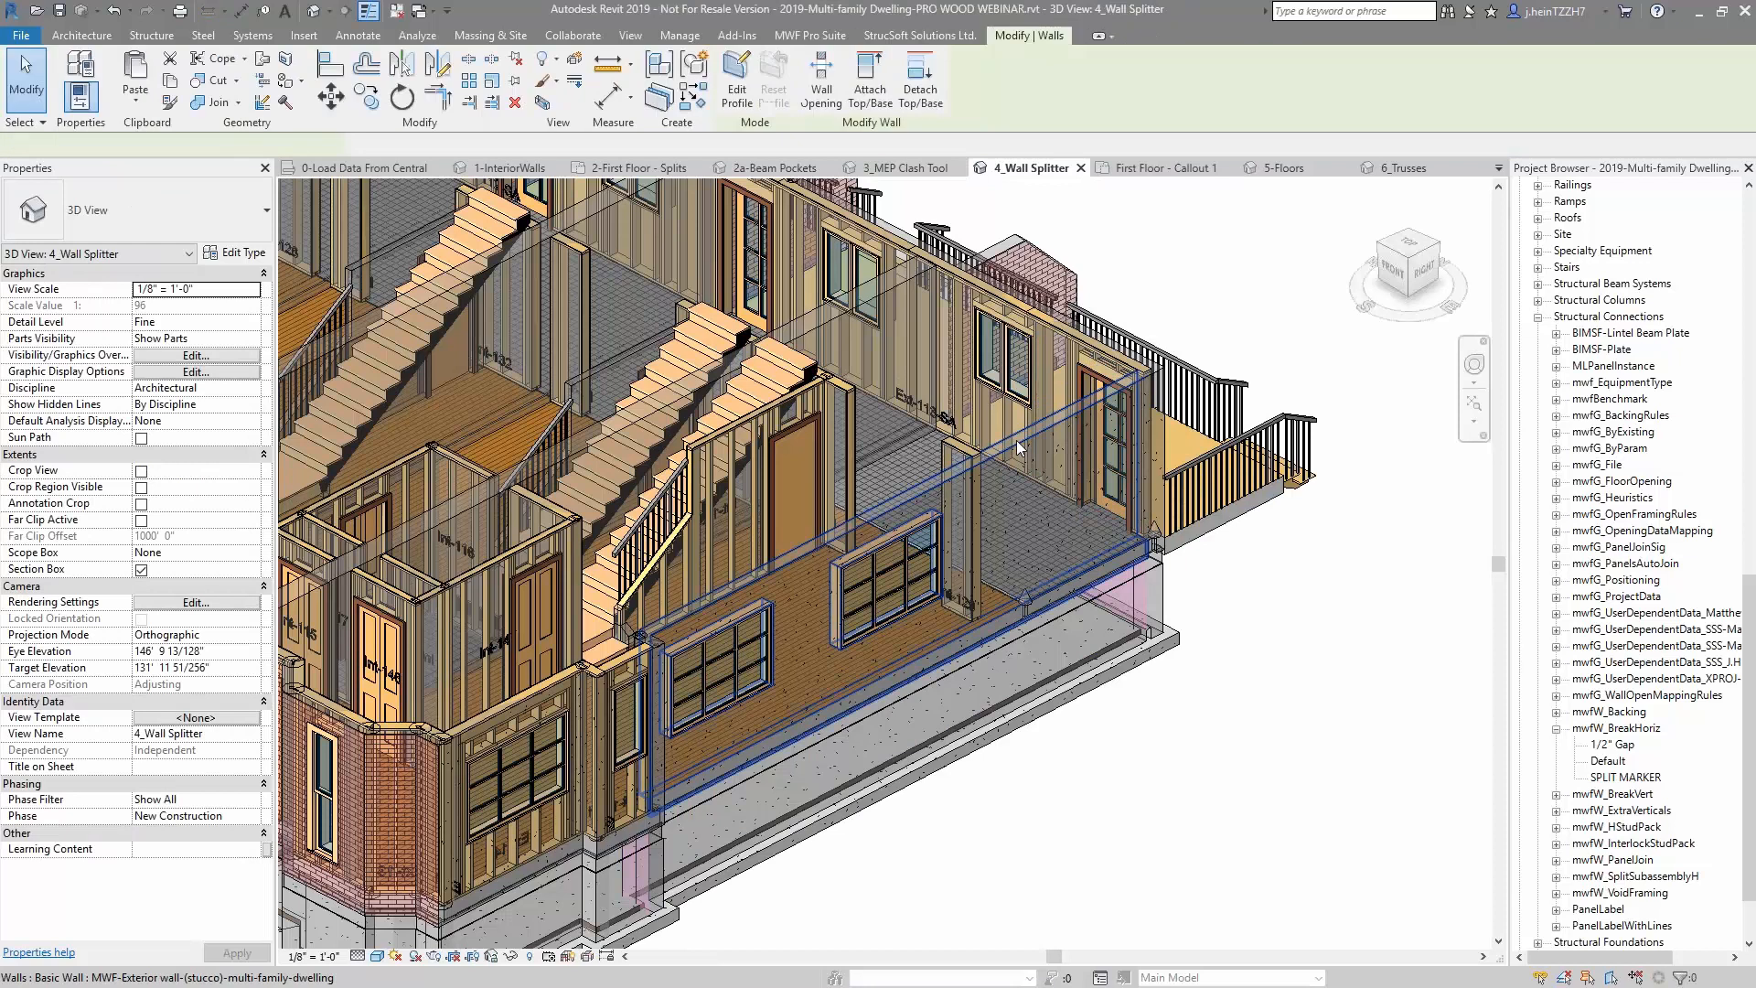
click(811, 35)
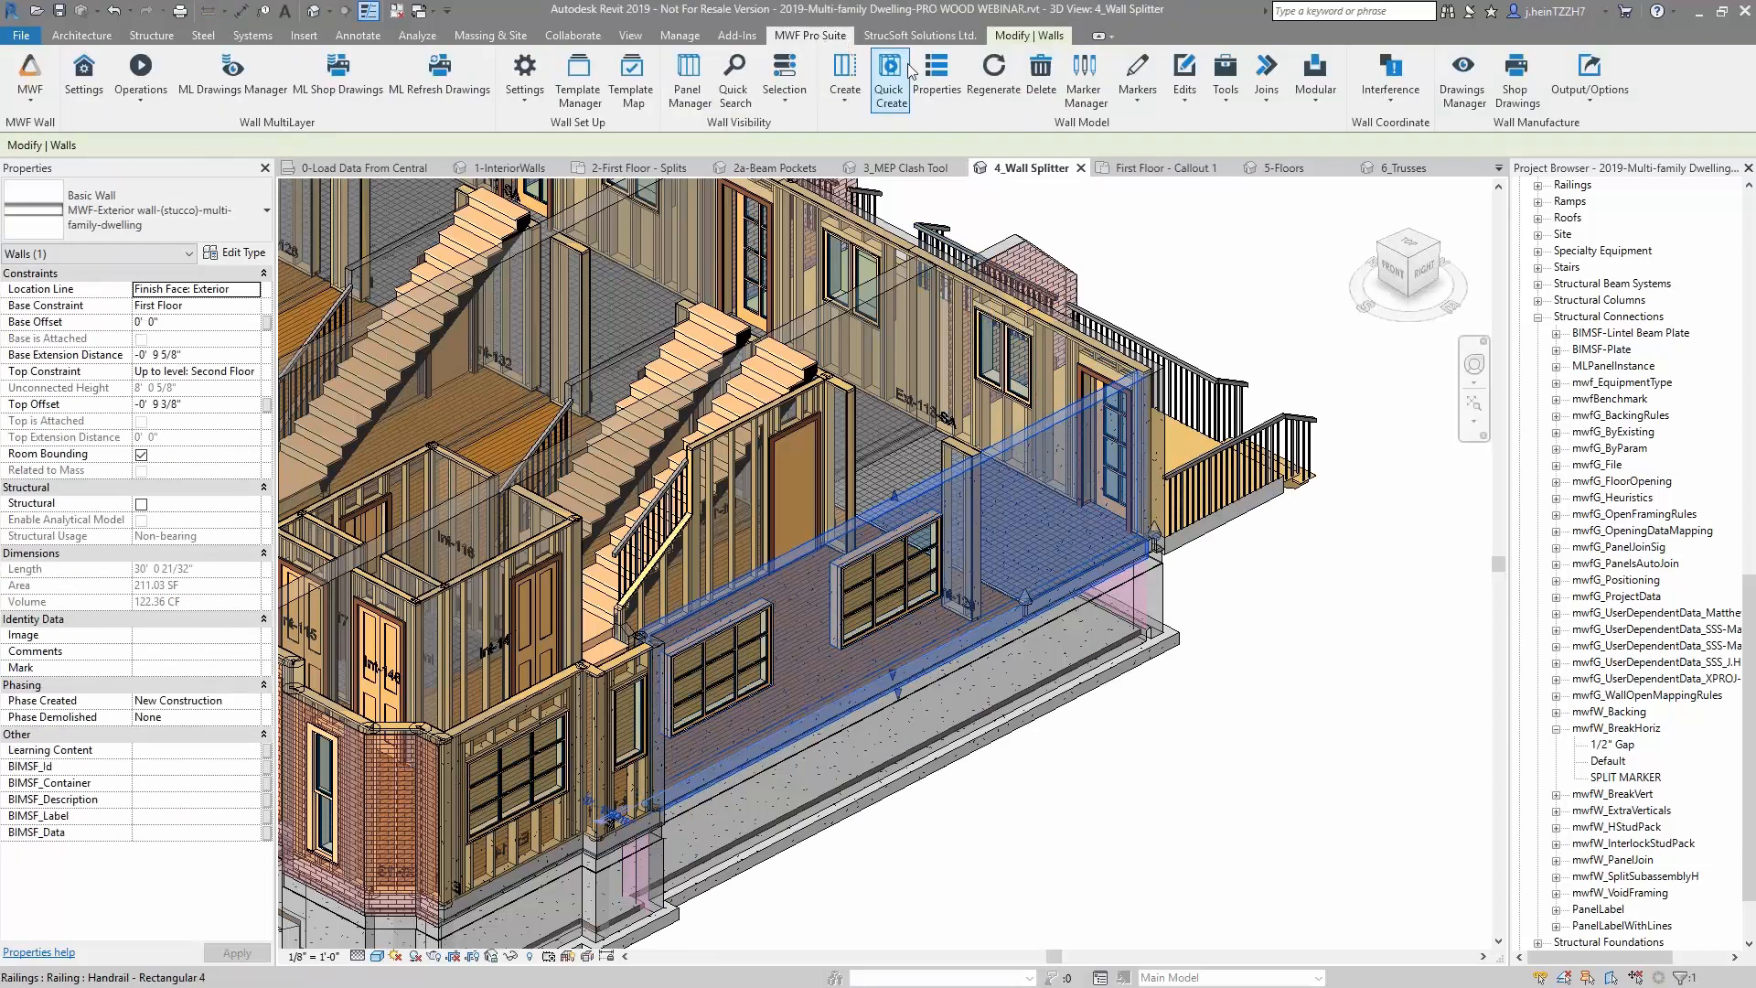
click(1137, 78)
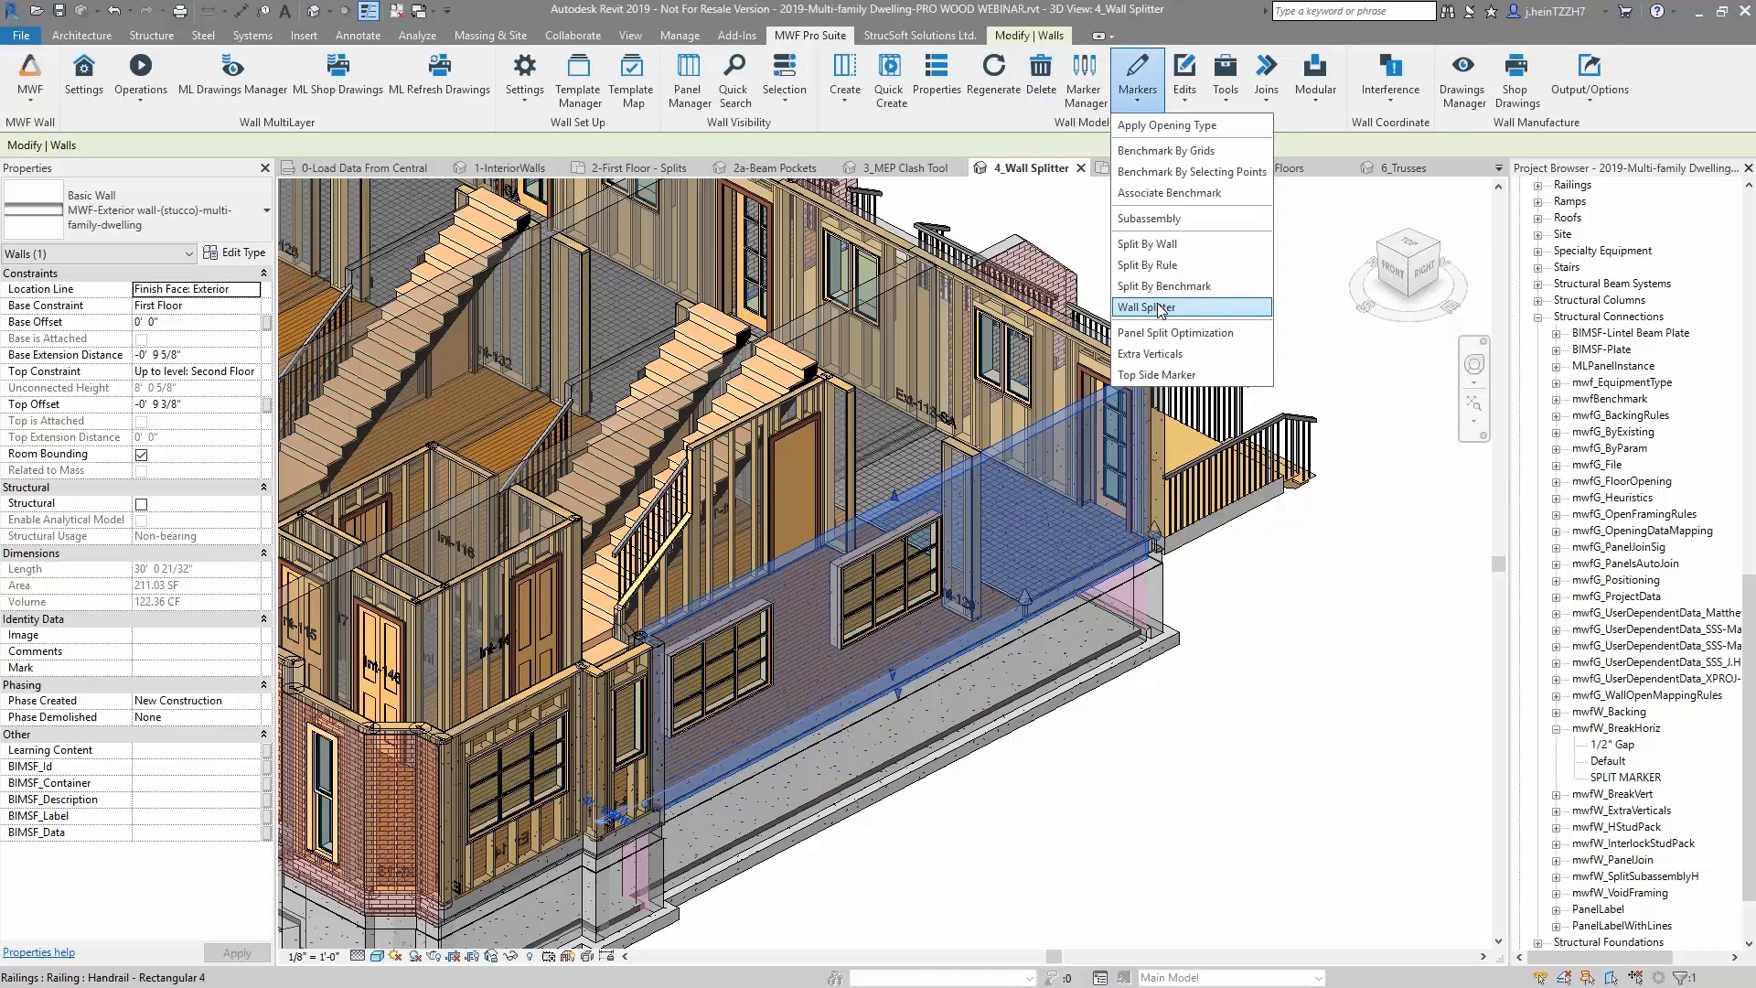
click(1158, 308)
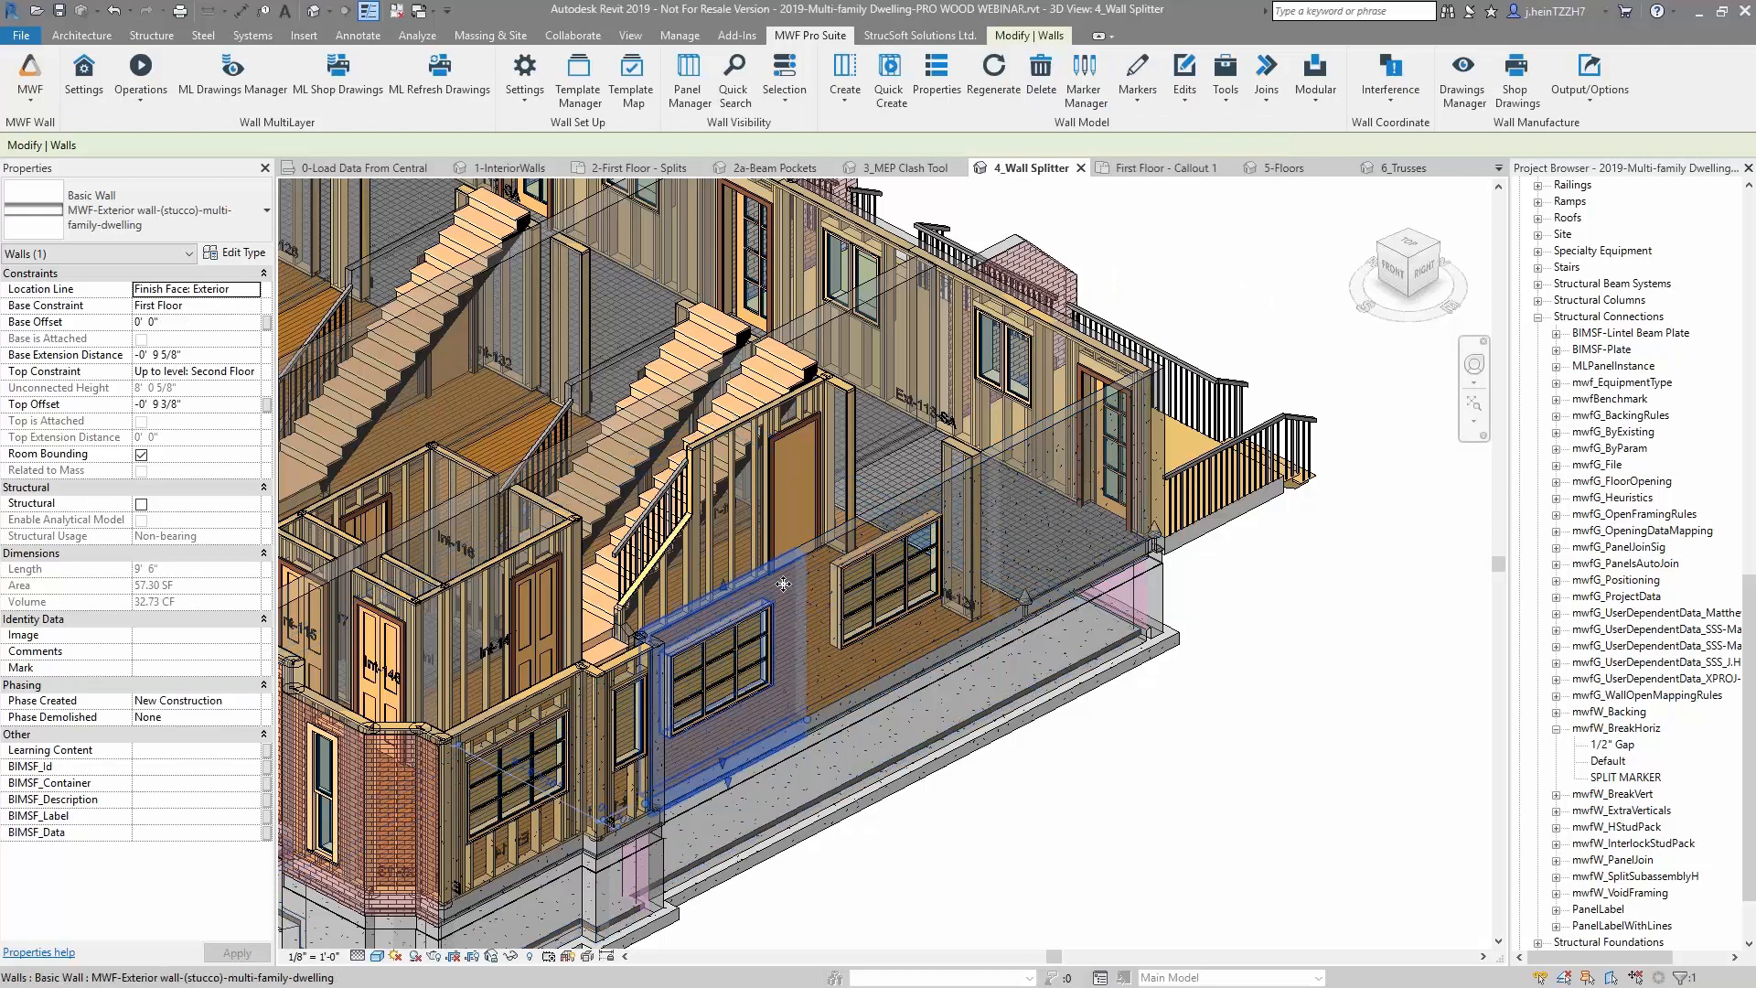
Select each segment of the split stucco wall to examine where the wall is divided
scroll(784, 583, up, 5)
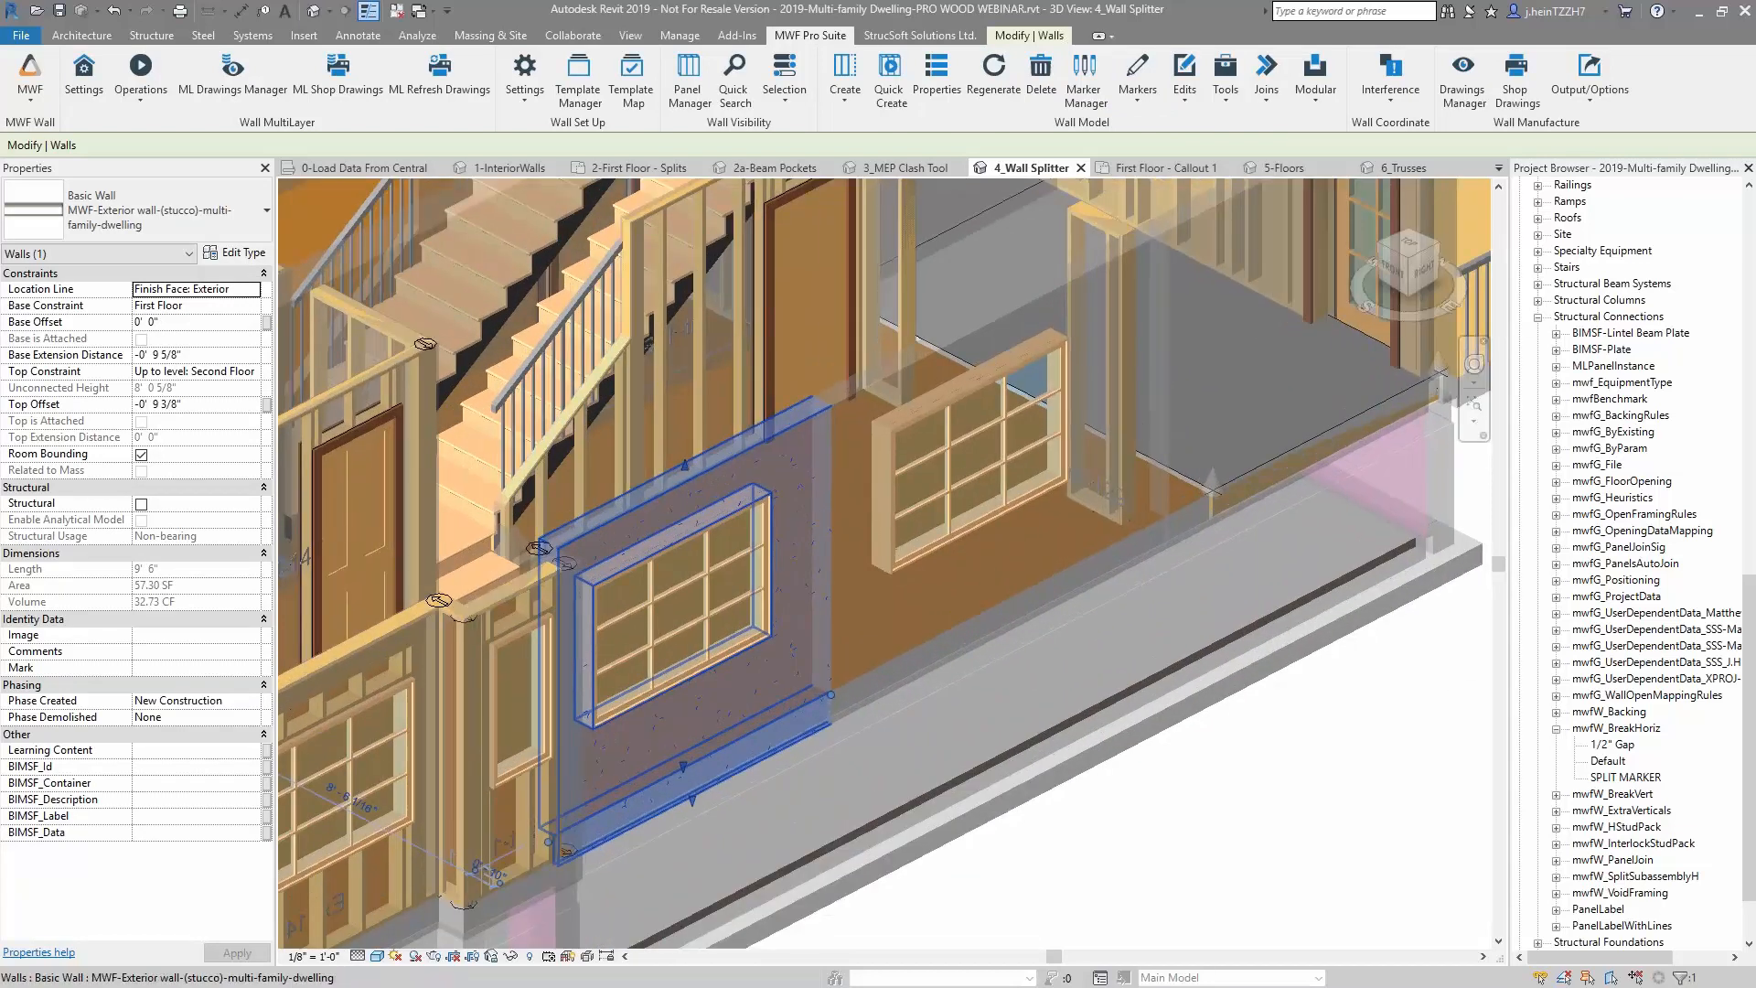
middle_drag(784, 584, 733, 582)
click(826, 417)
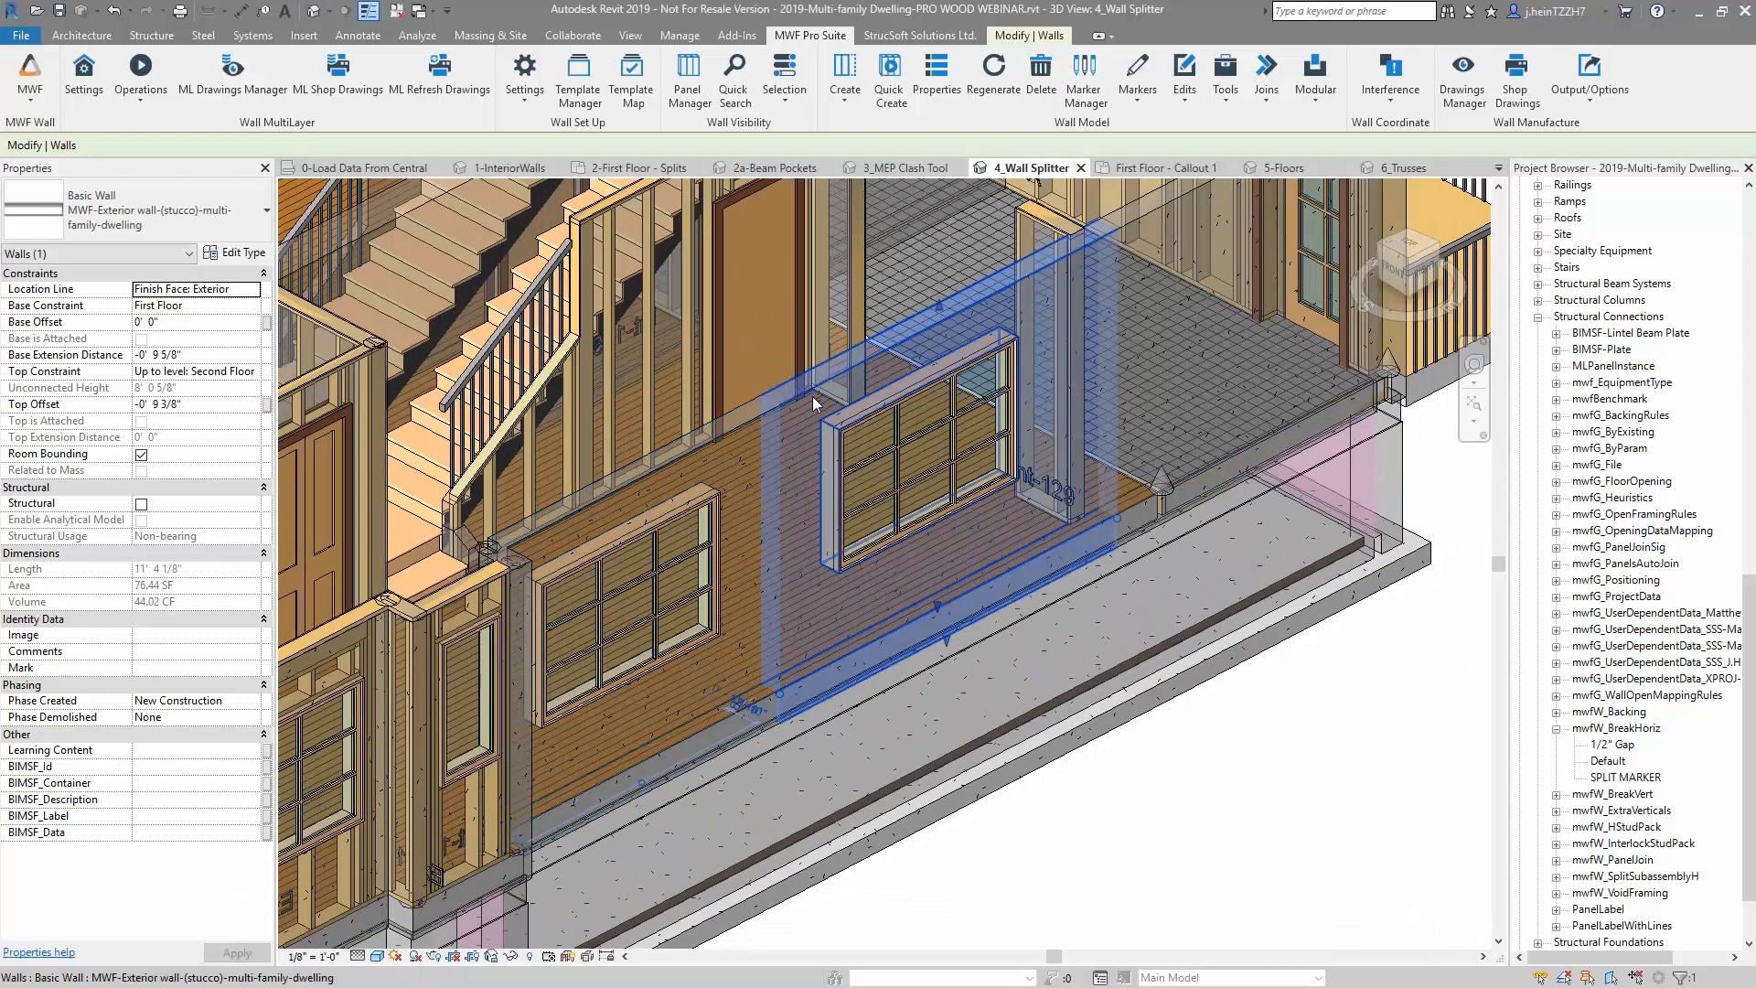
middle_drag(826, 416, 619, 579)
click(974, 360)
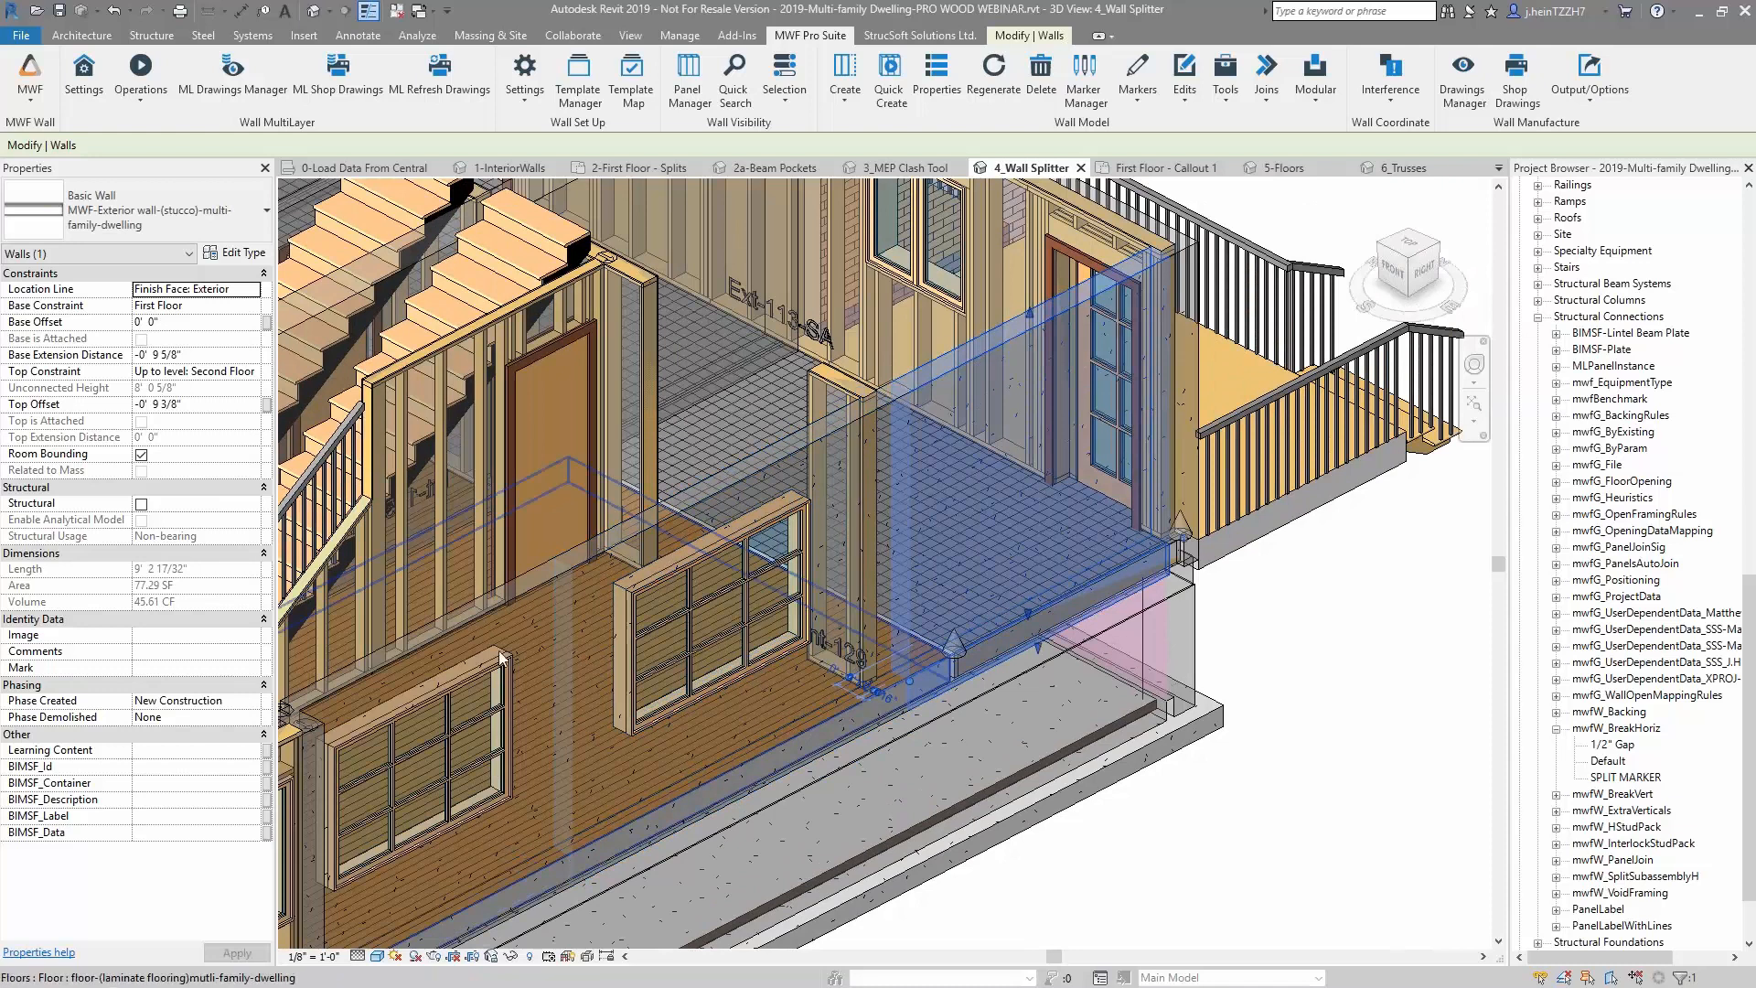
click(1329, 683)
middle_drag(1335, 680, 1281, 733)
Frame the stucco wall segment beside the deck with the multilayer Quick Create
click(859, 388)
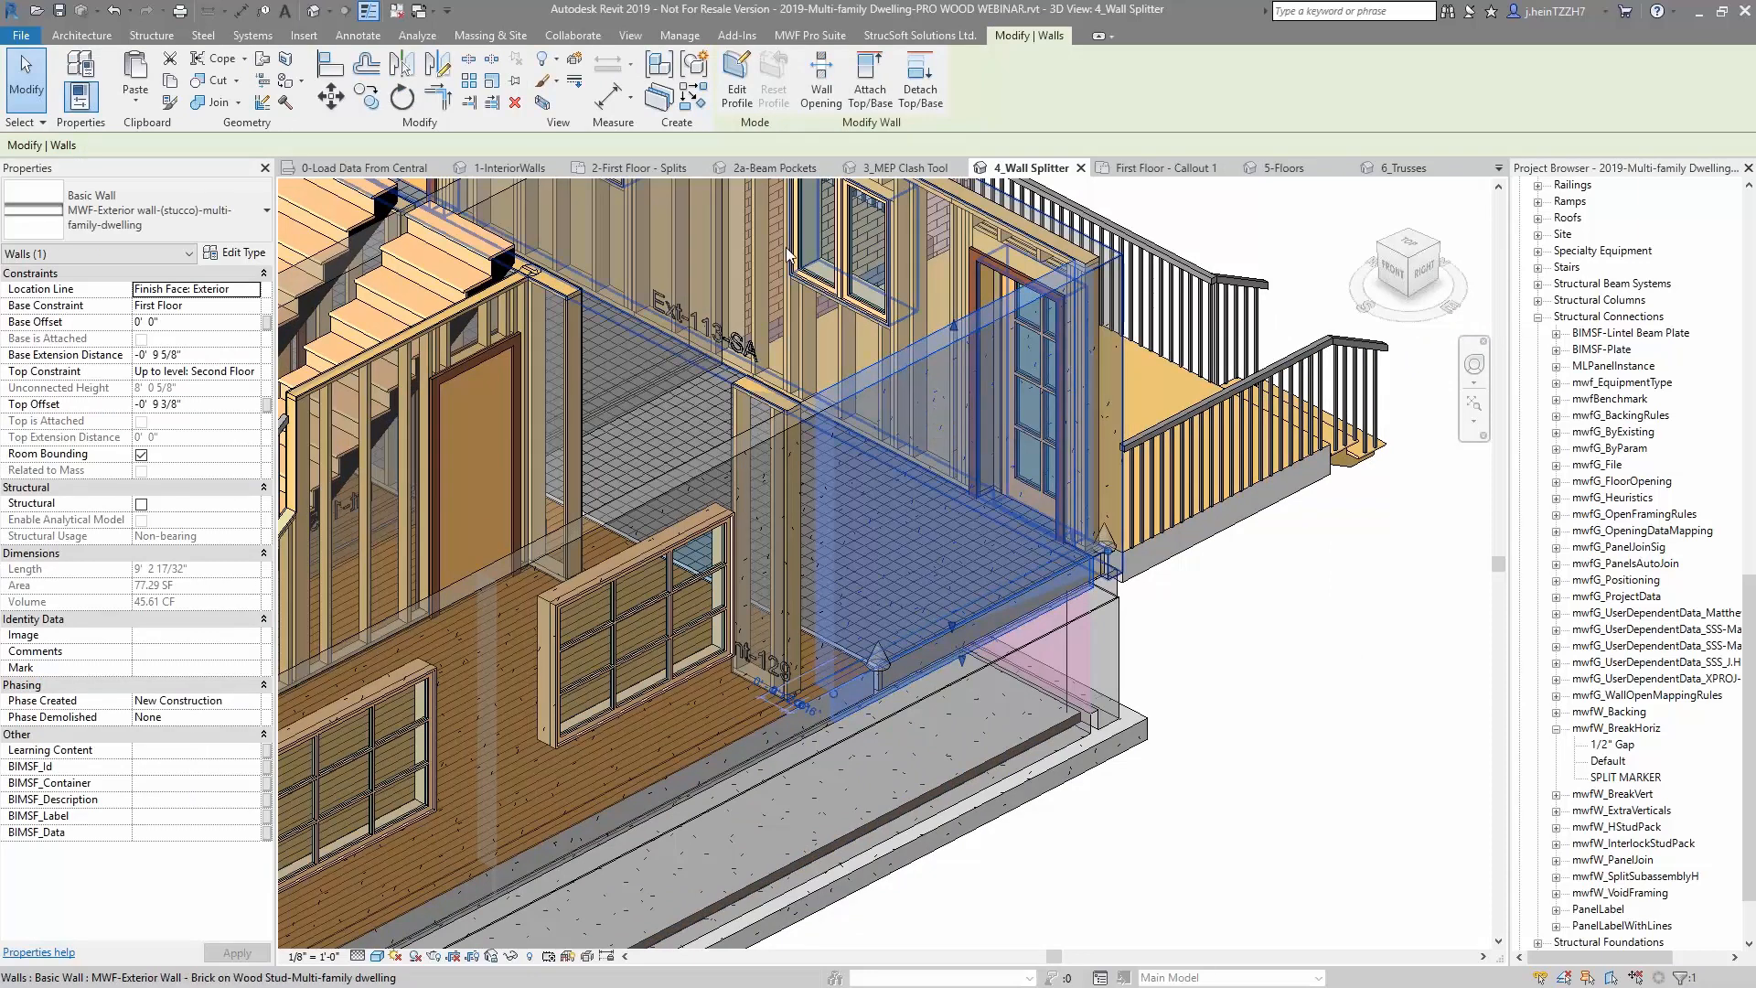
click(810, 35)
click(146, 94)
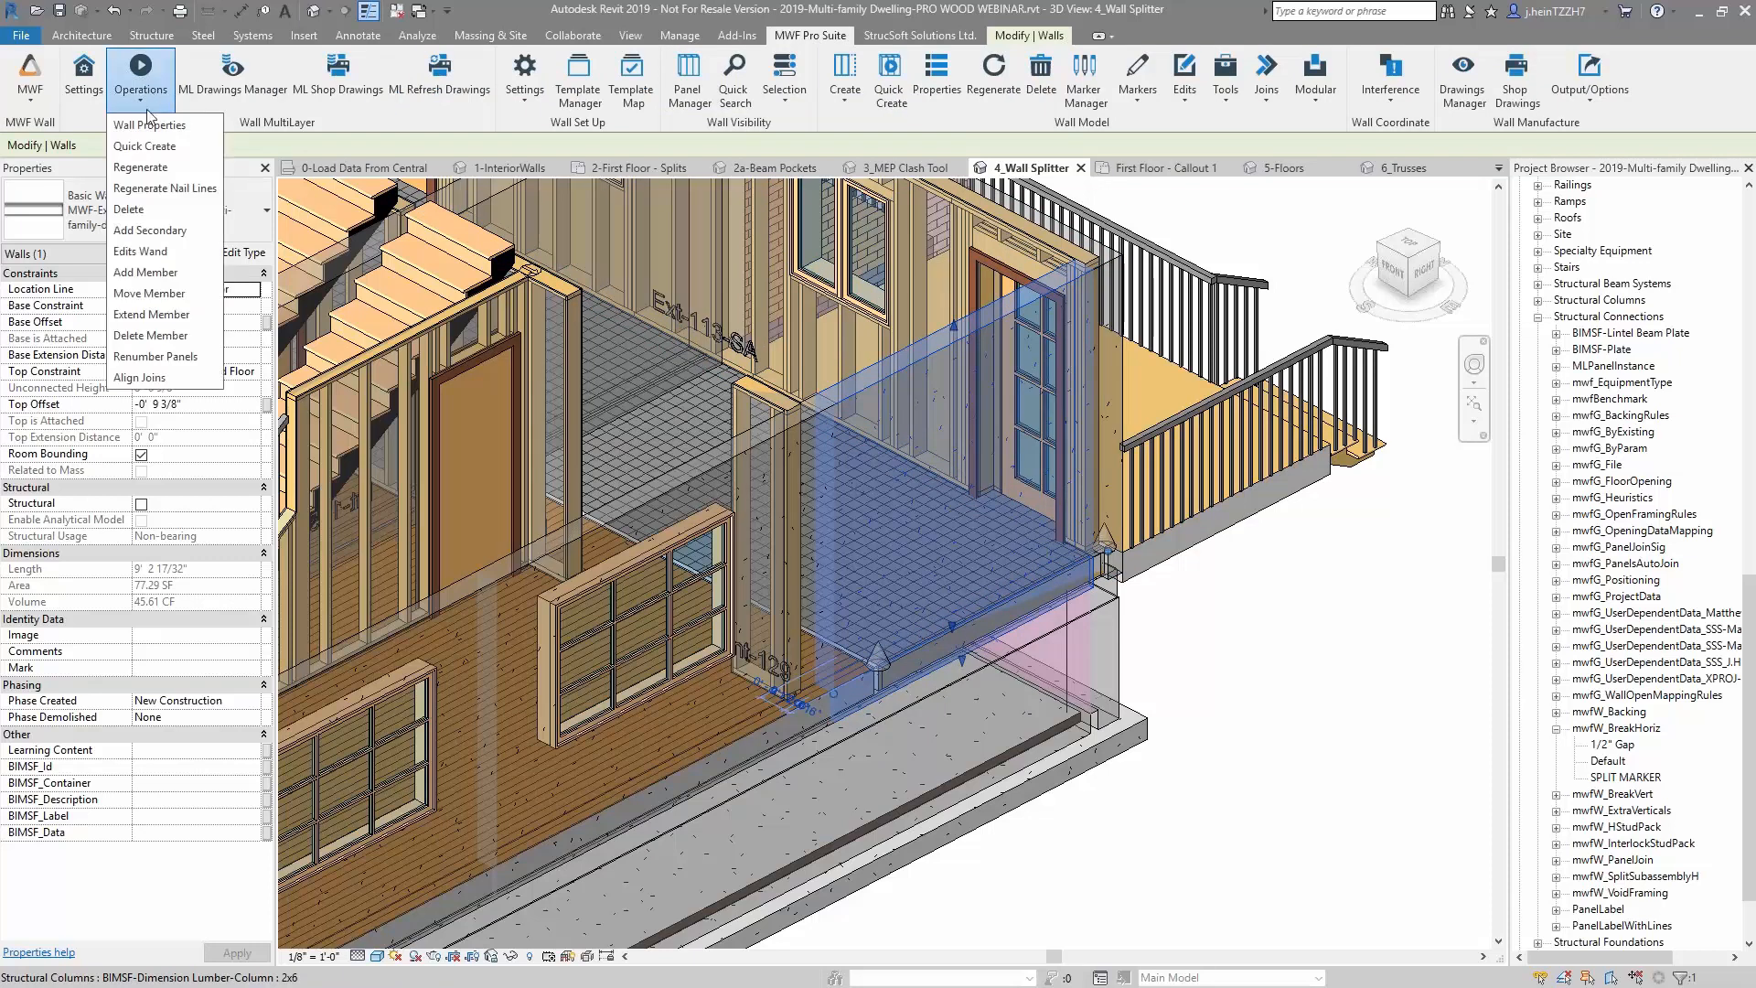
click(151, 149)
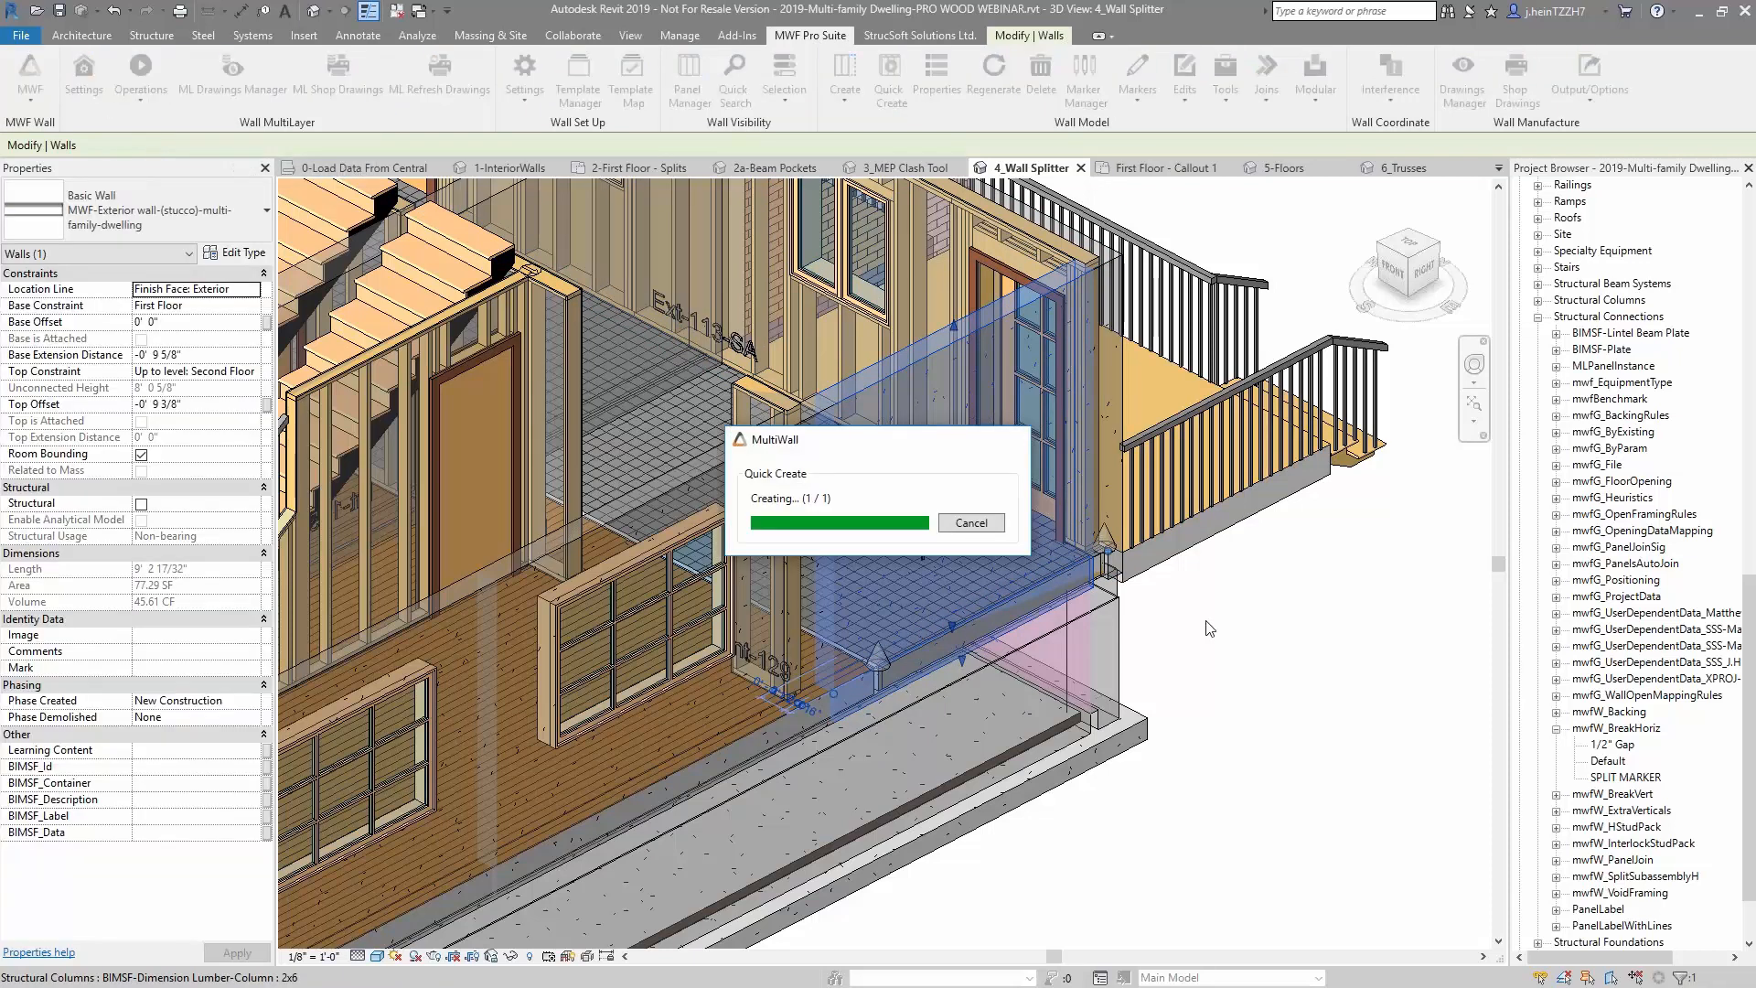
middle_drag(1213, 635, 1214, 717)
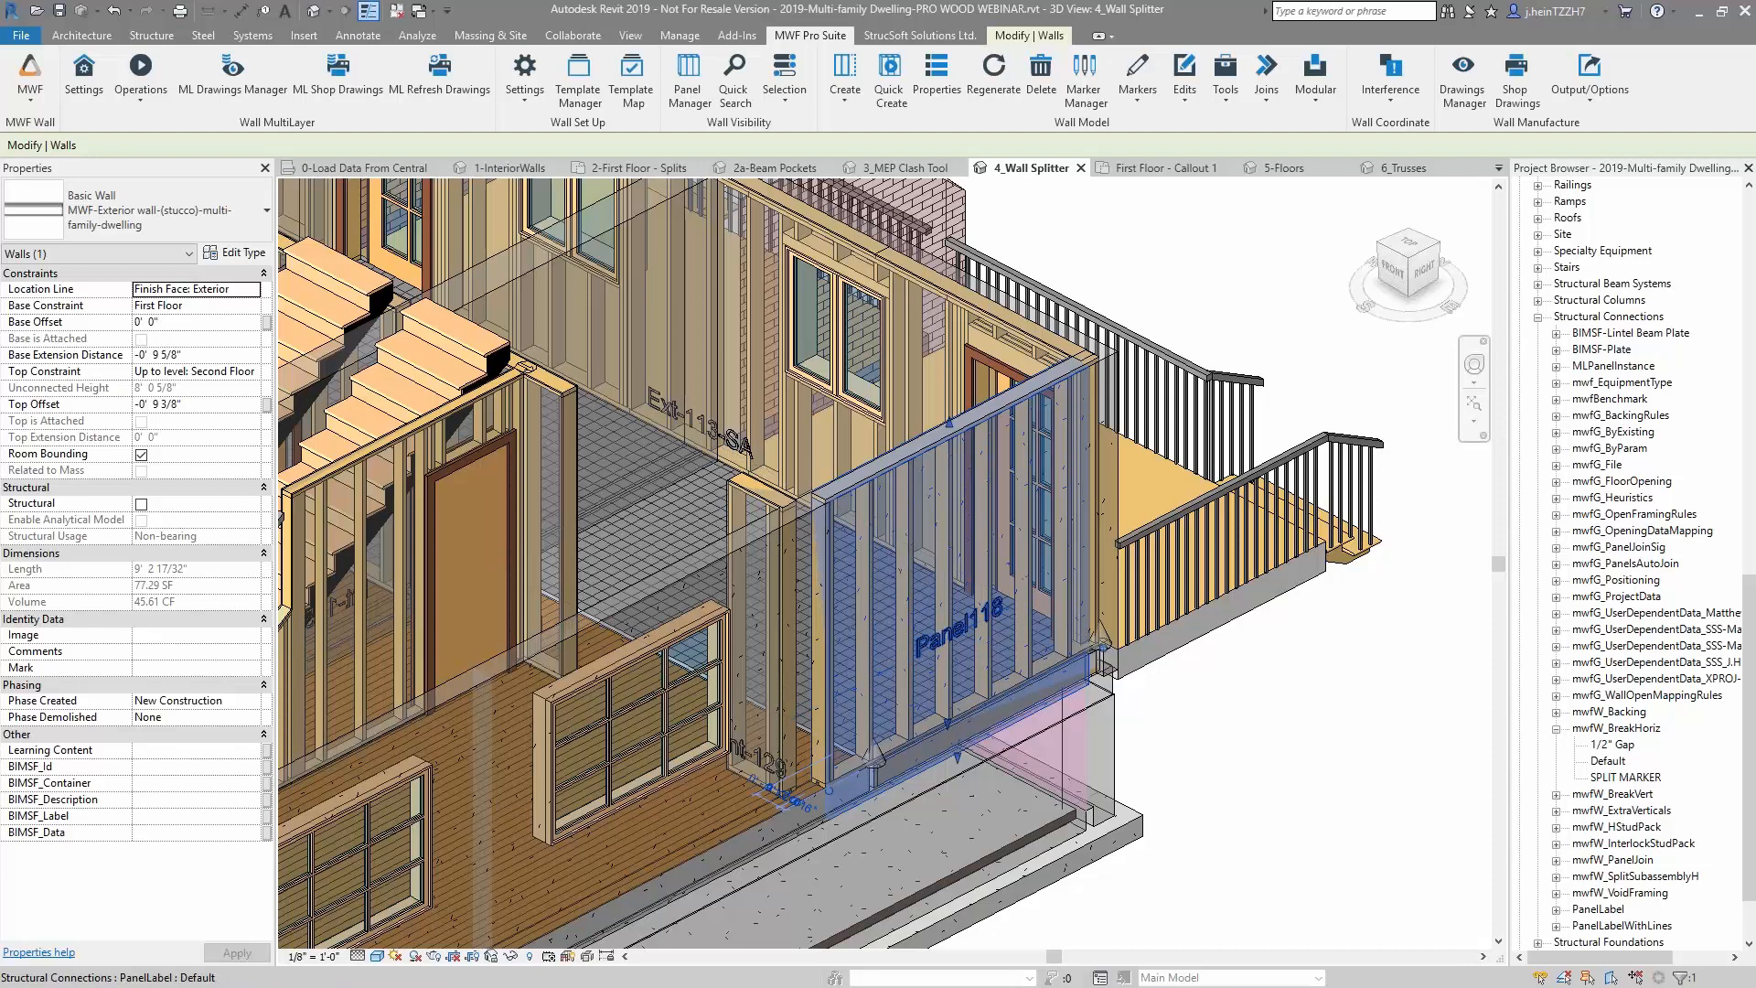
Assign the Sheathing type Default Template to the new panel's Wood - Sheathing - plywood layer and generate the sheathing
click(965, 631)
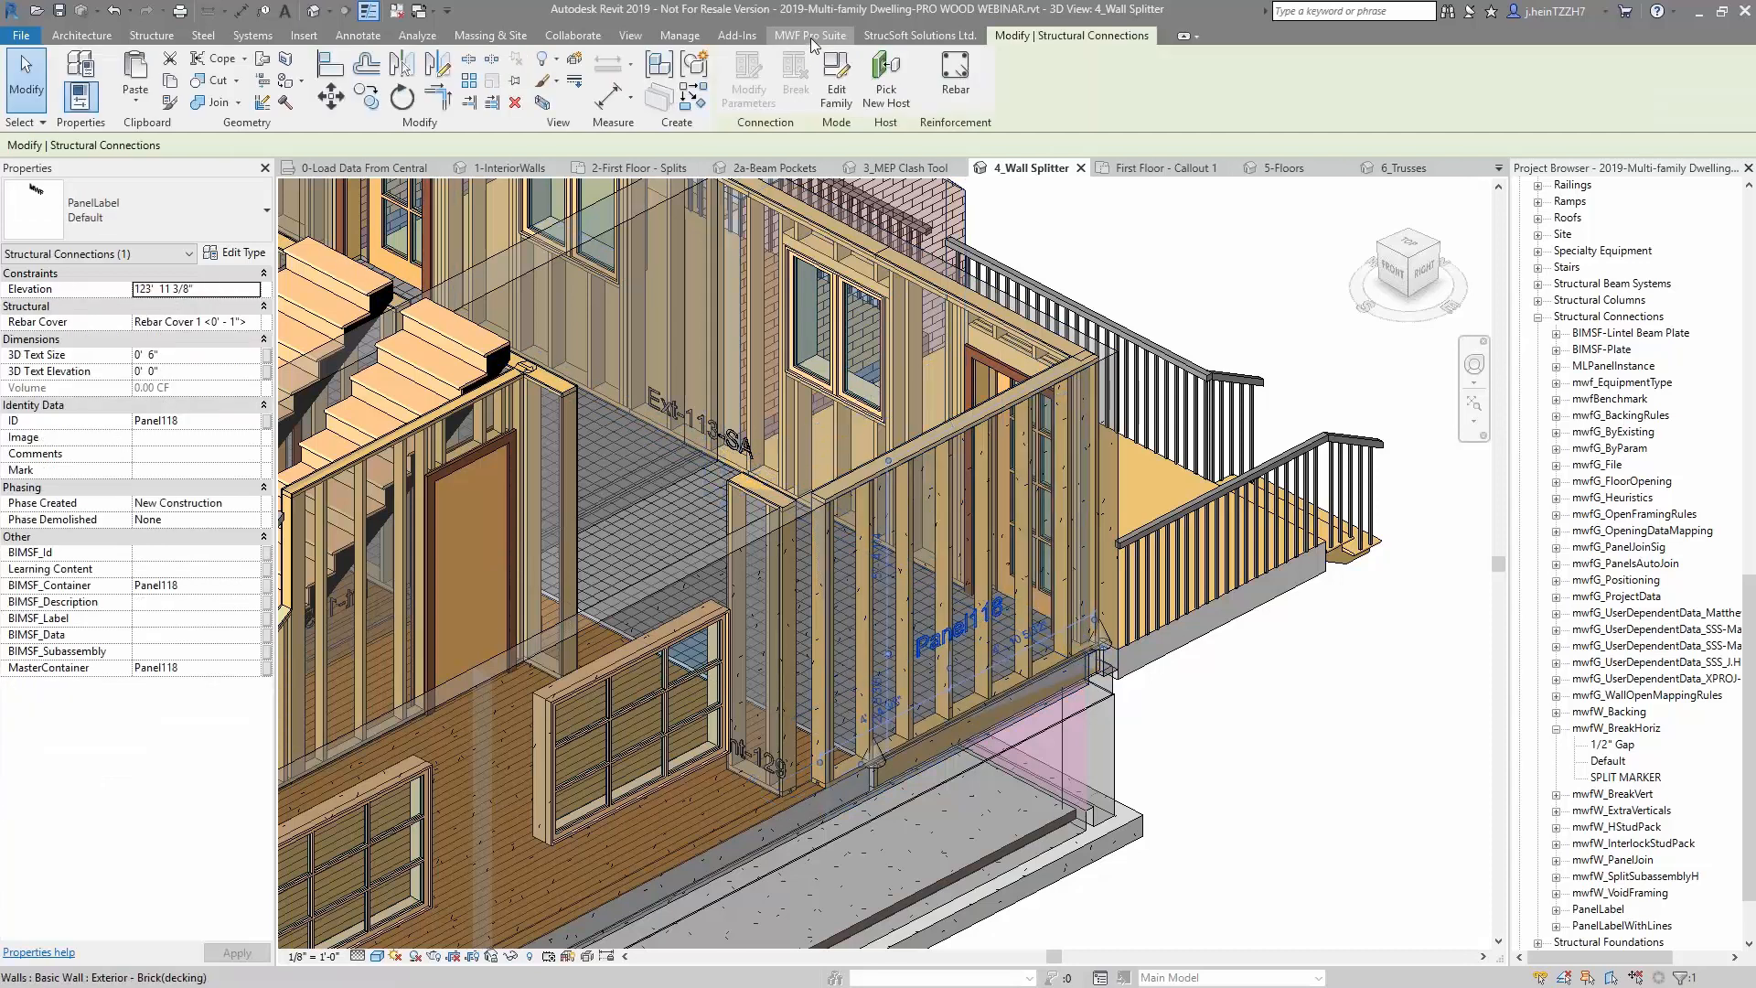
click(146, 92)
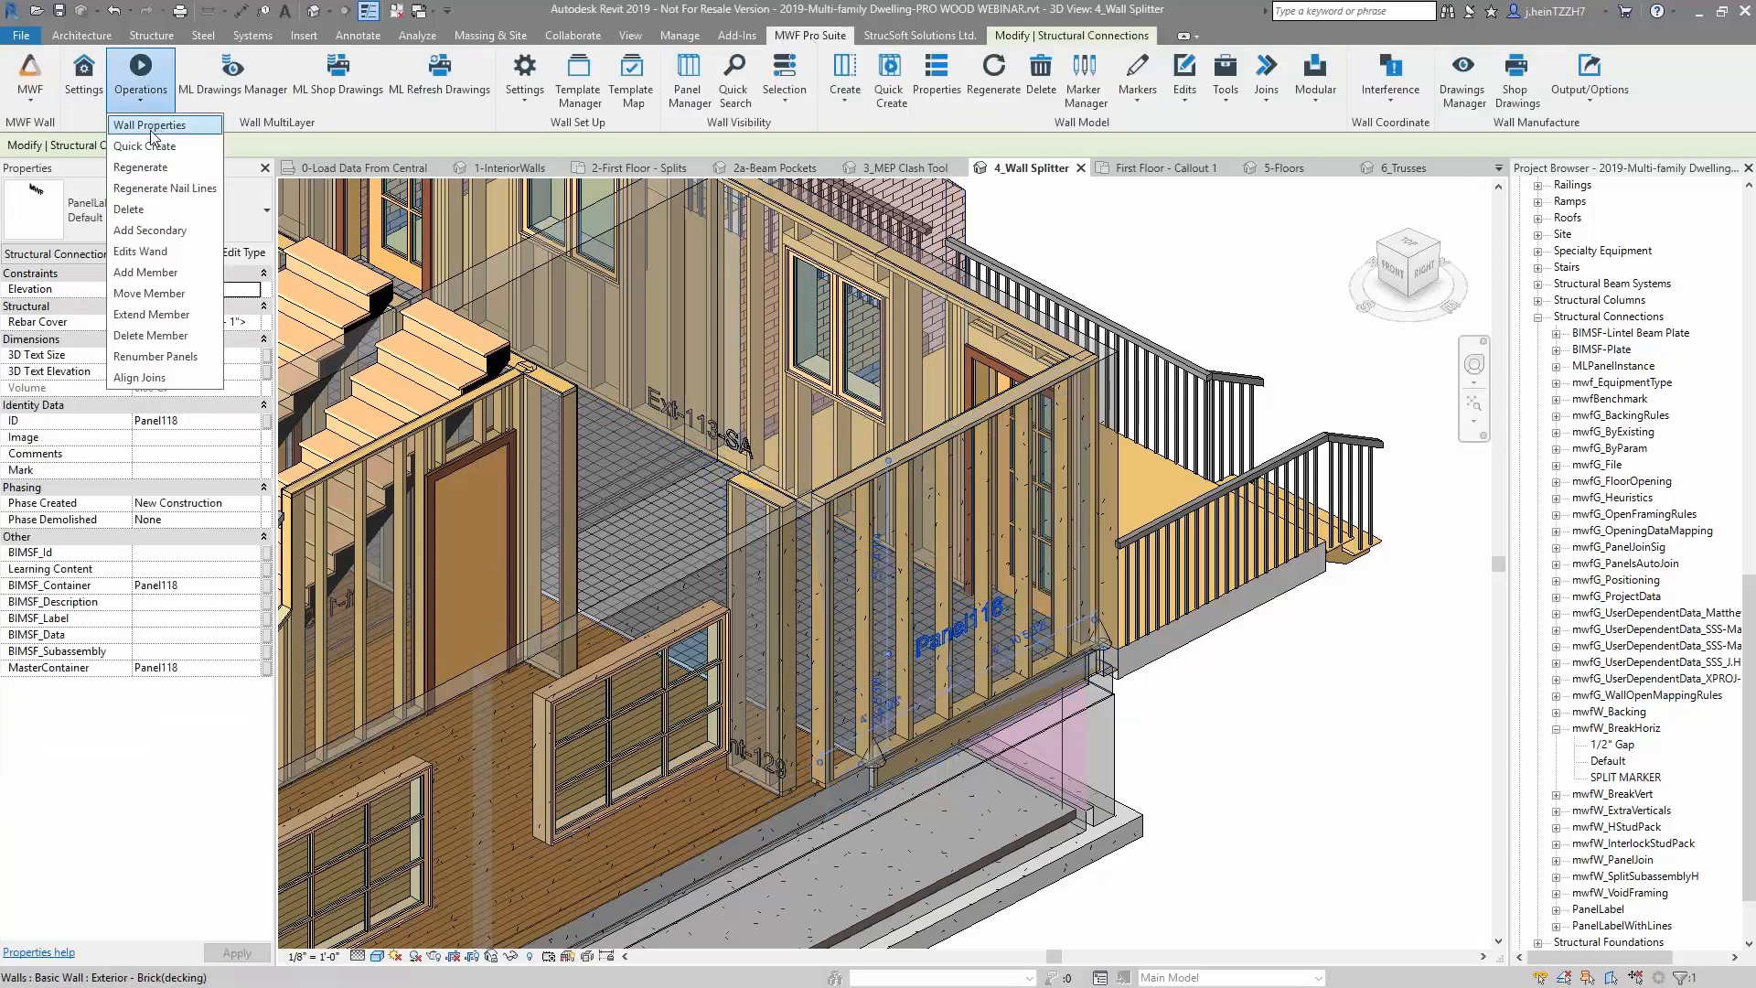
click(150, 126)
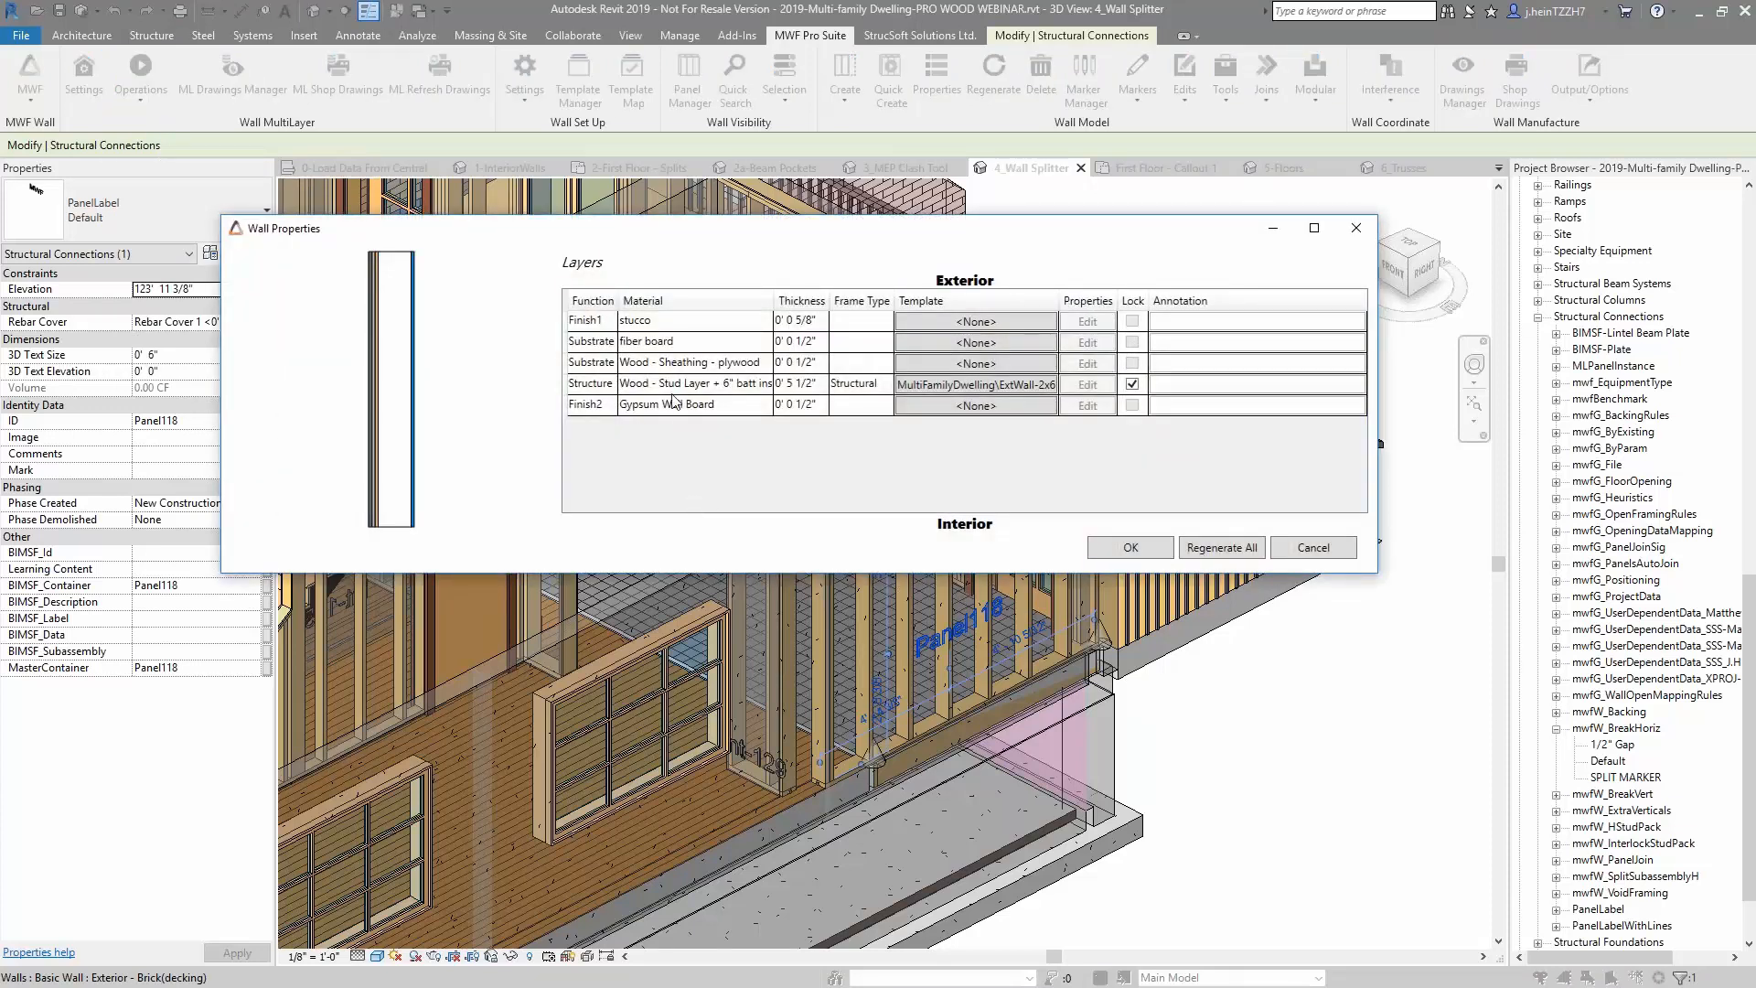
click(965, 366)
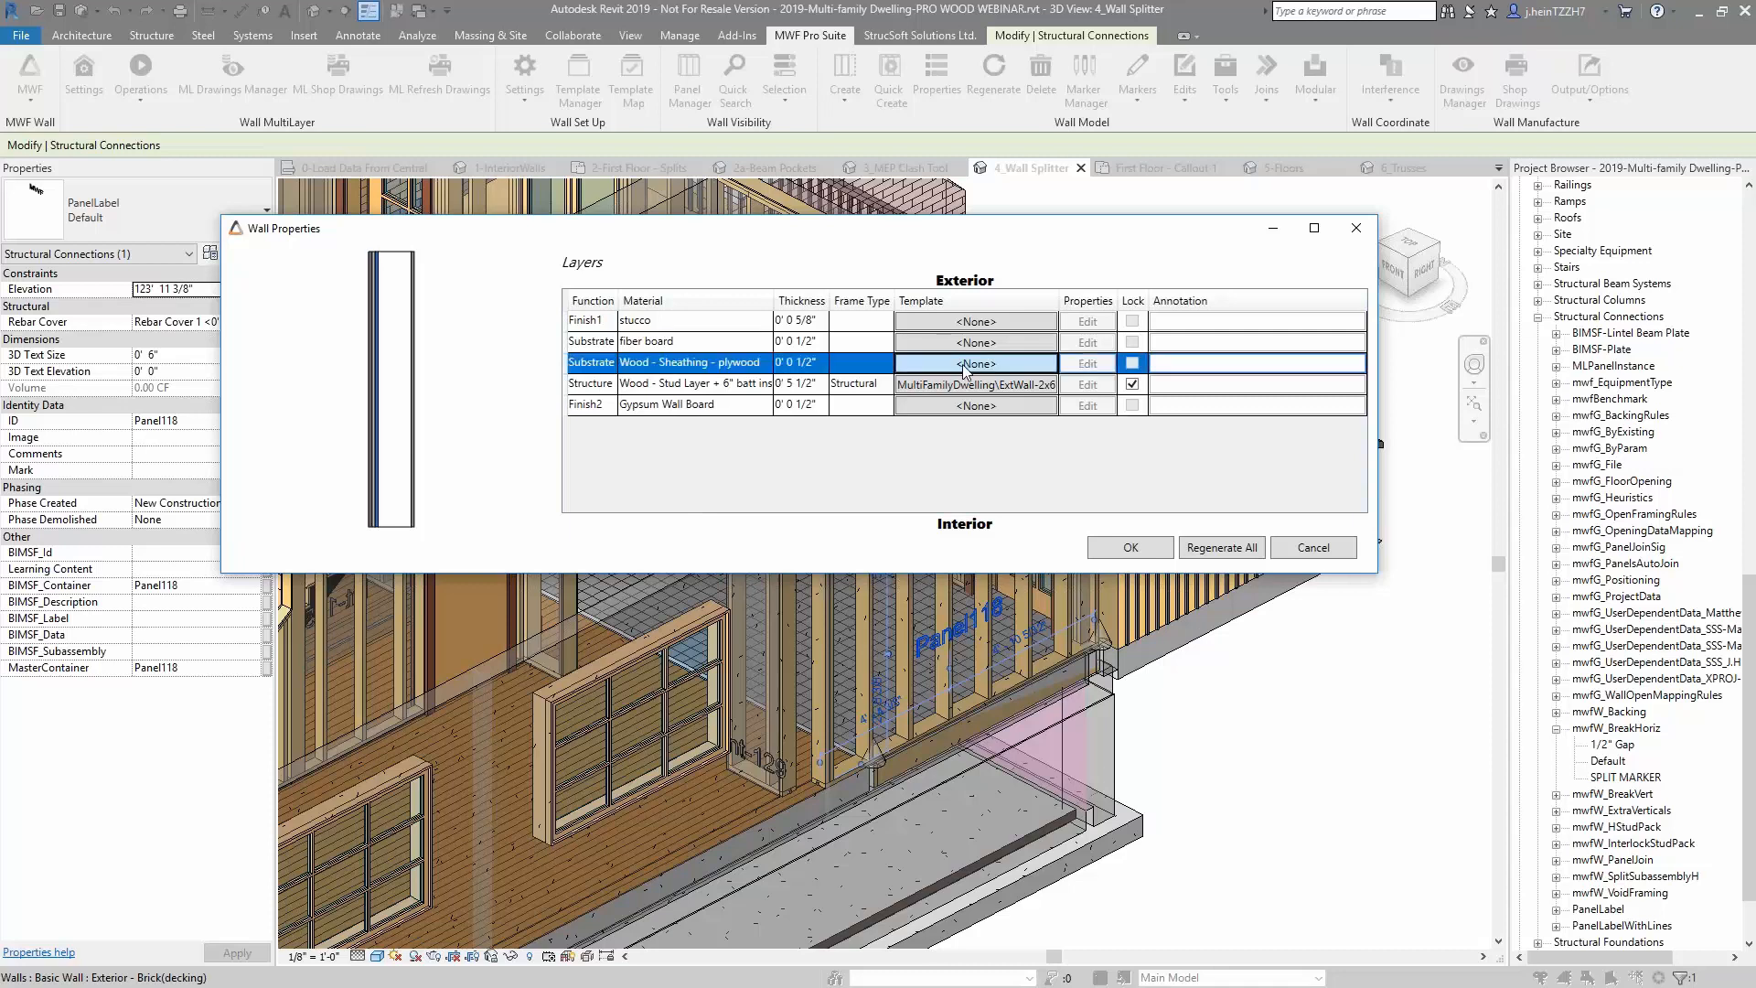
click(965, 365)
click(1158, 397)
click(976, 461)
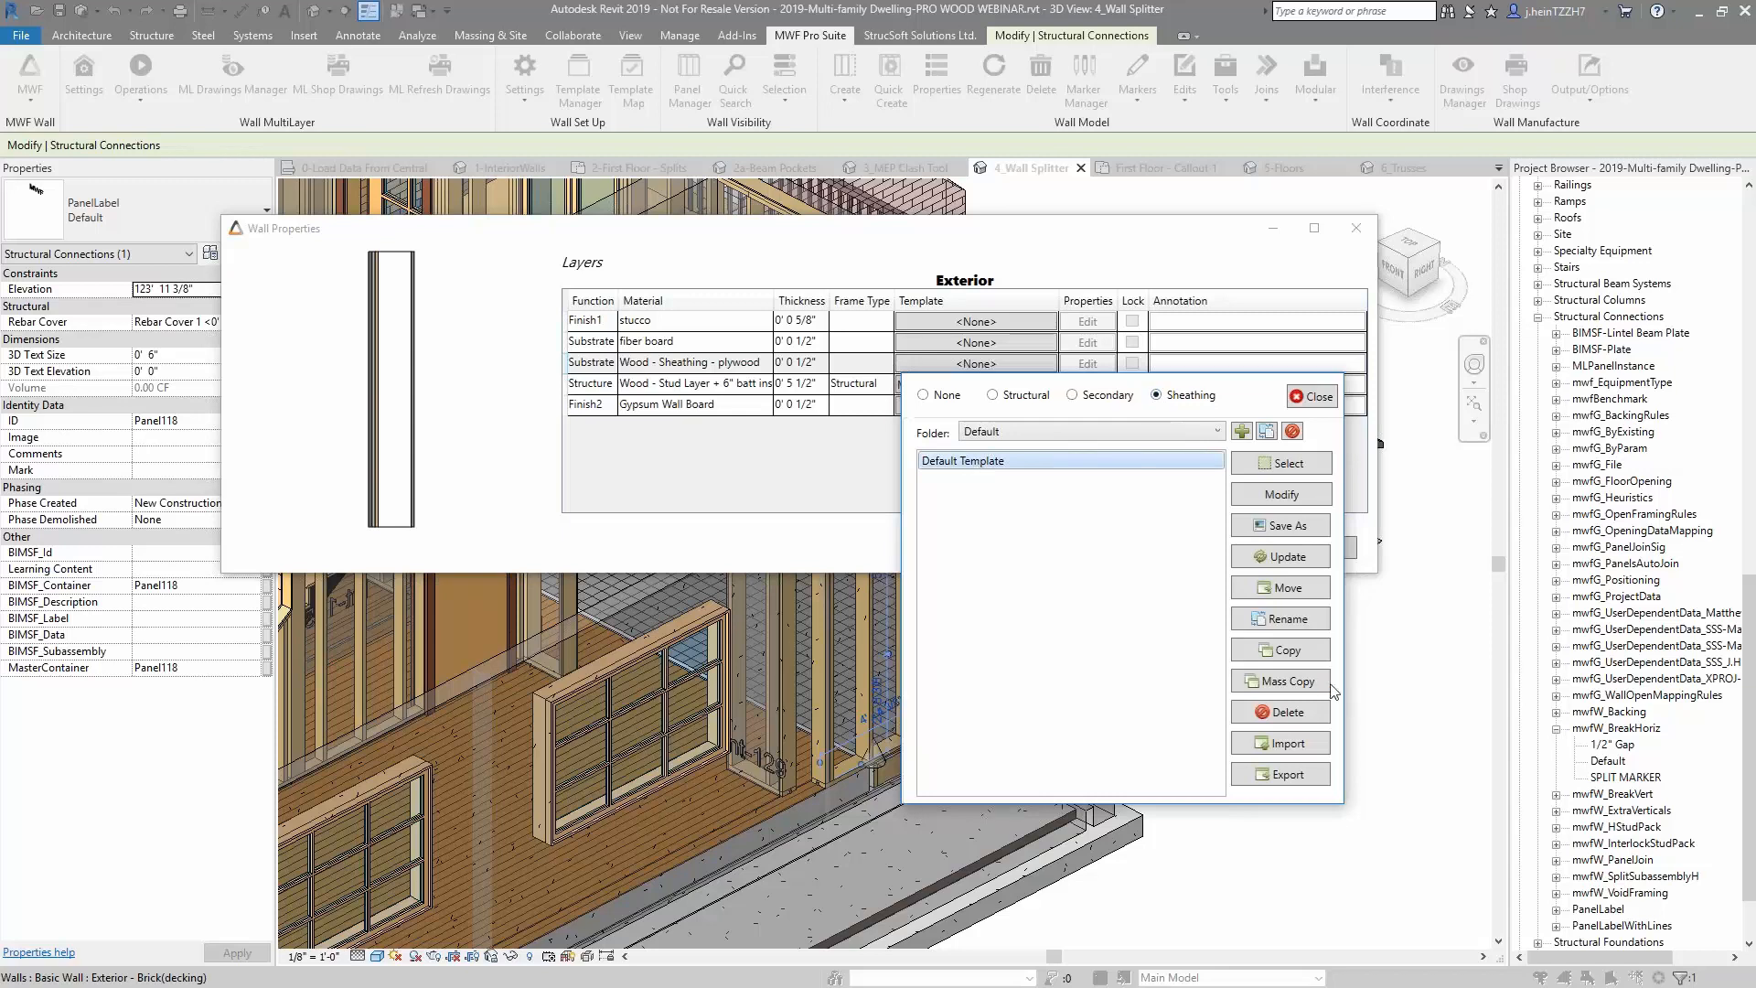
click(1284, 462)
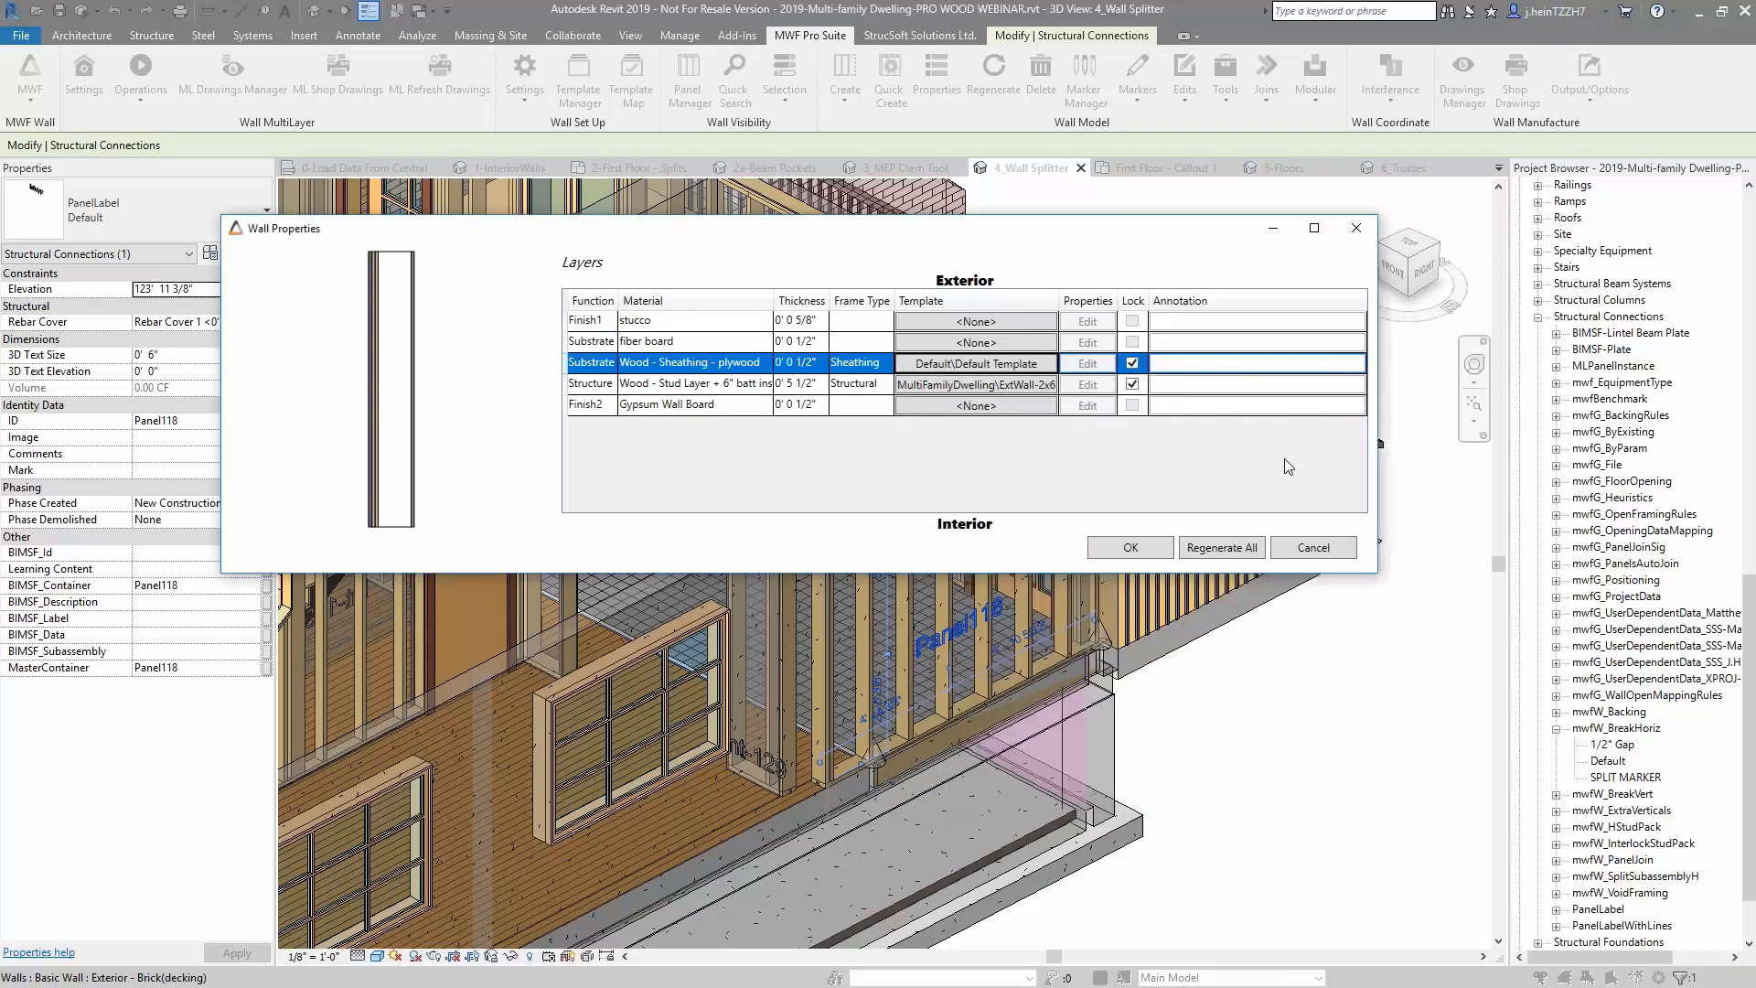
click(1143, 547)
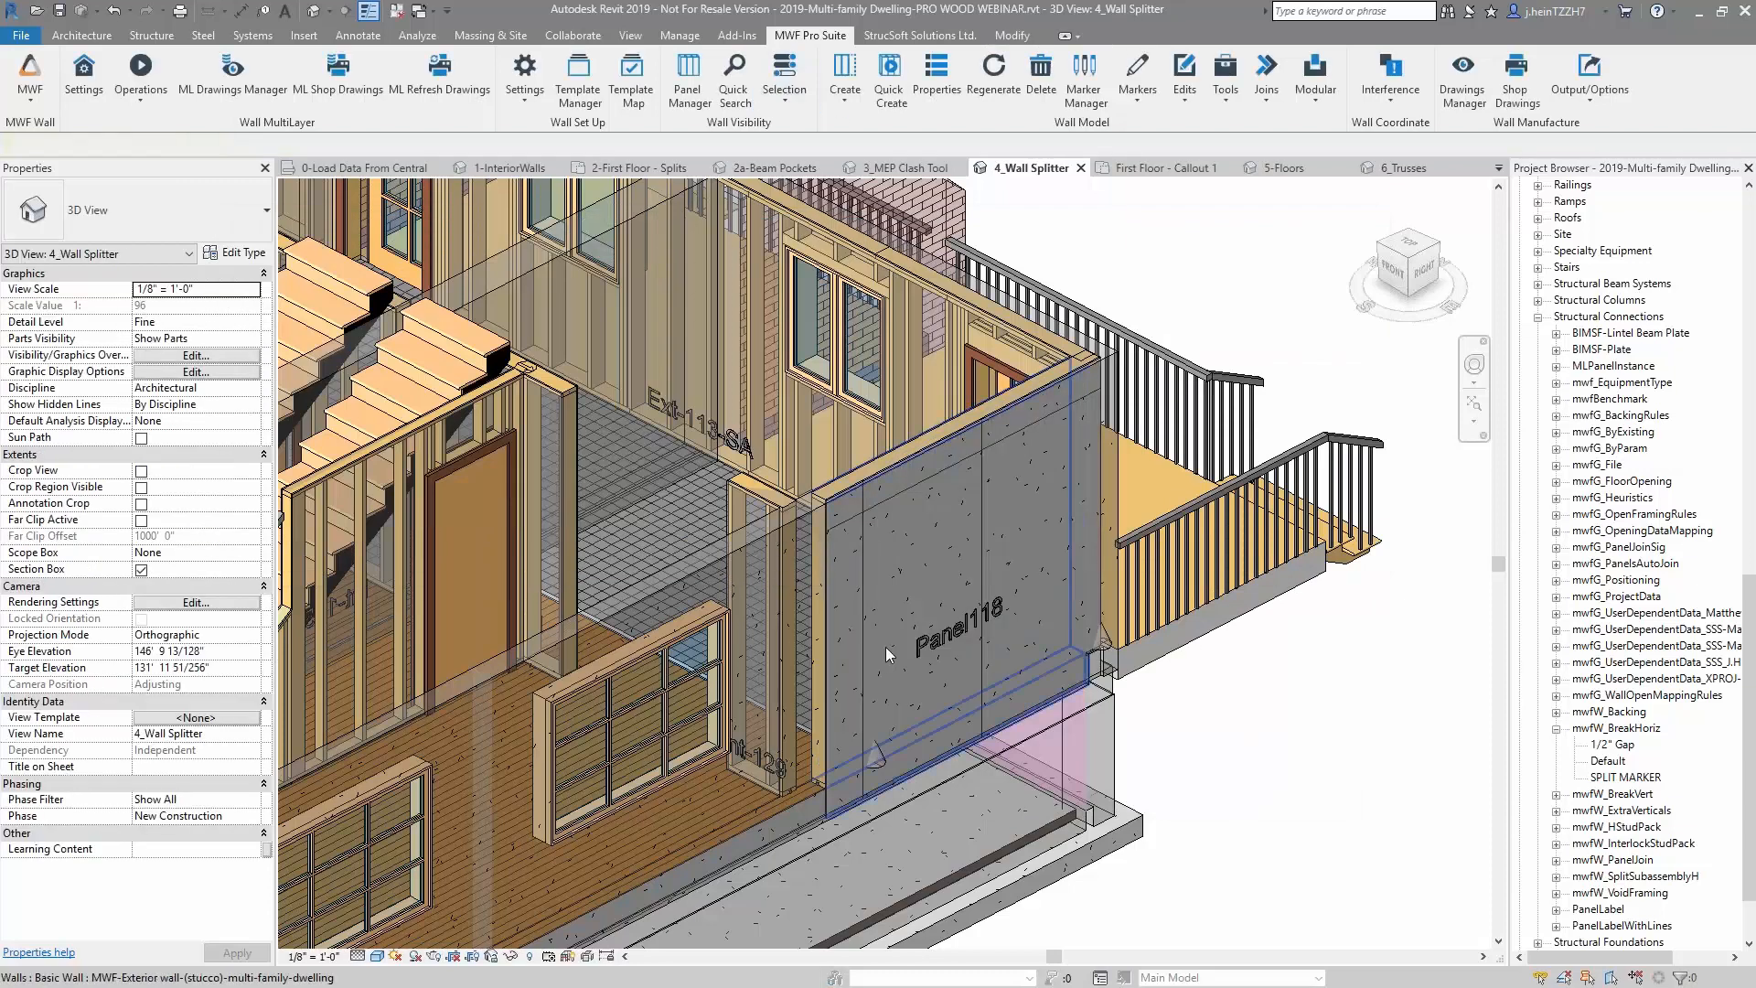
Select the 4' x 8' sheathing sheet on the stucco wall beside the deck and try to open its MWF wall framing properties
click(889, 645)
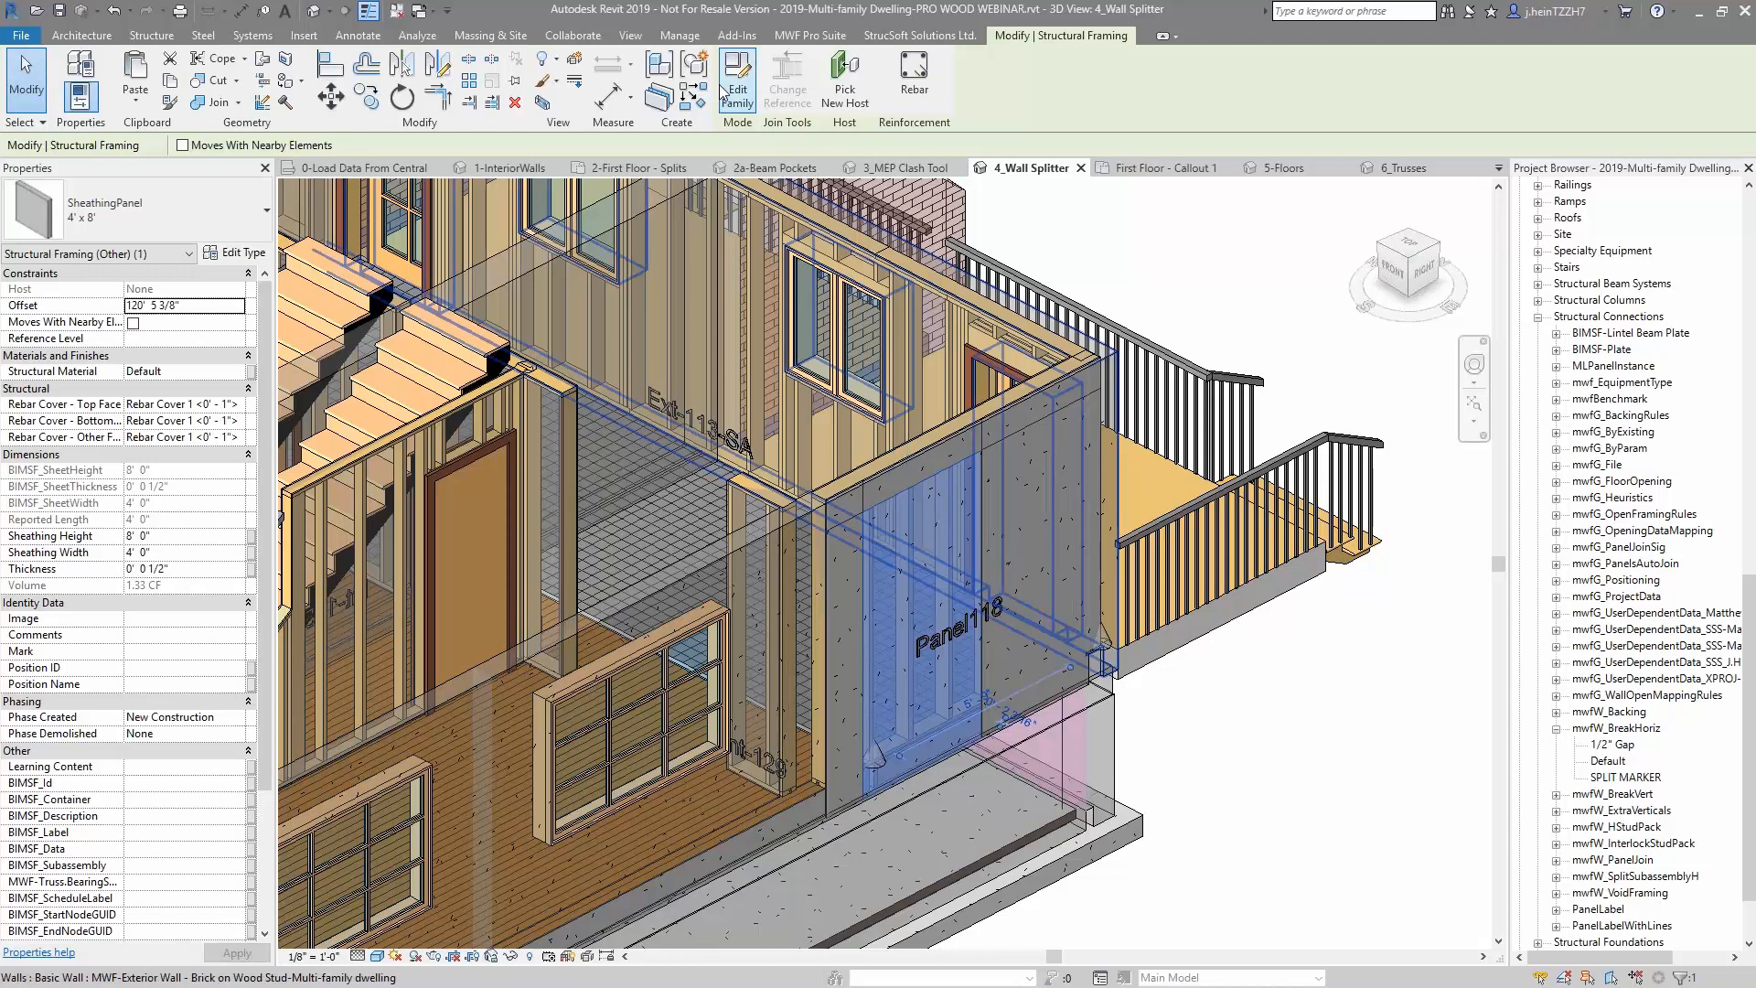
click(677, 36)
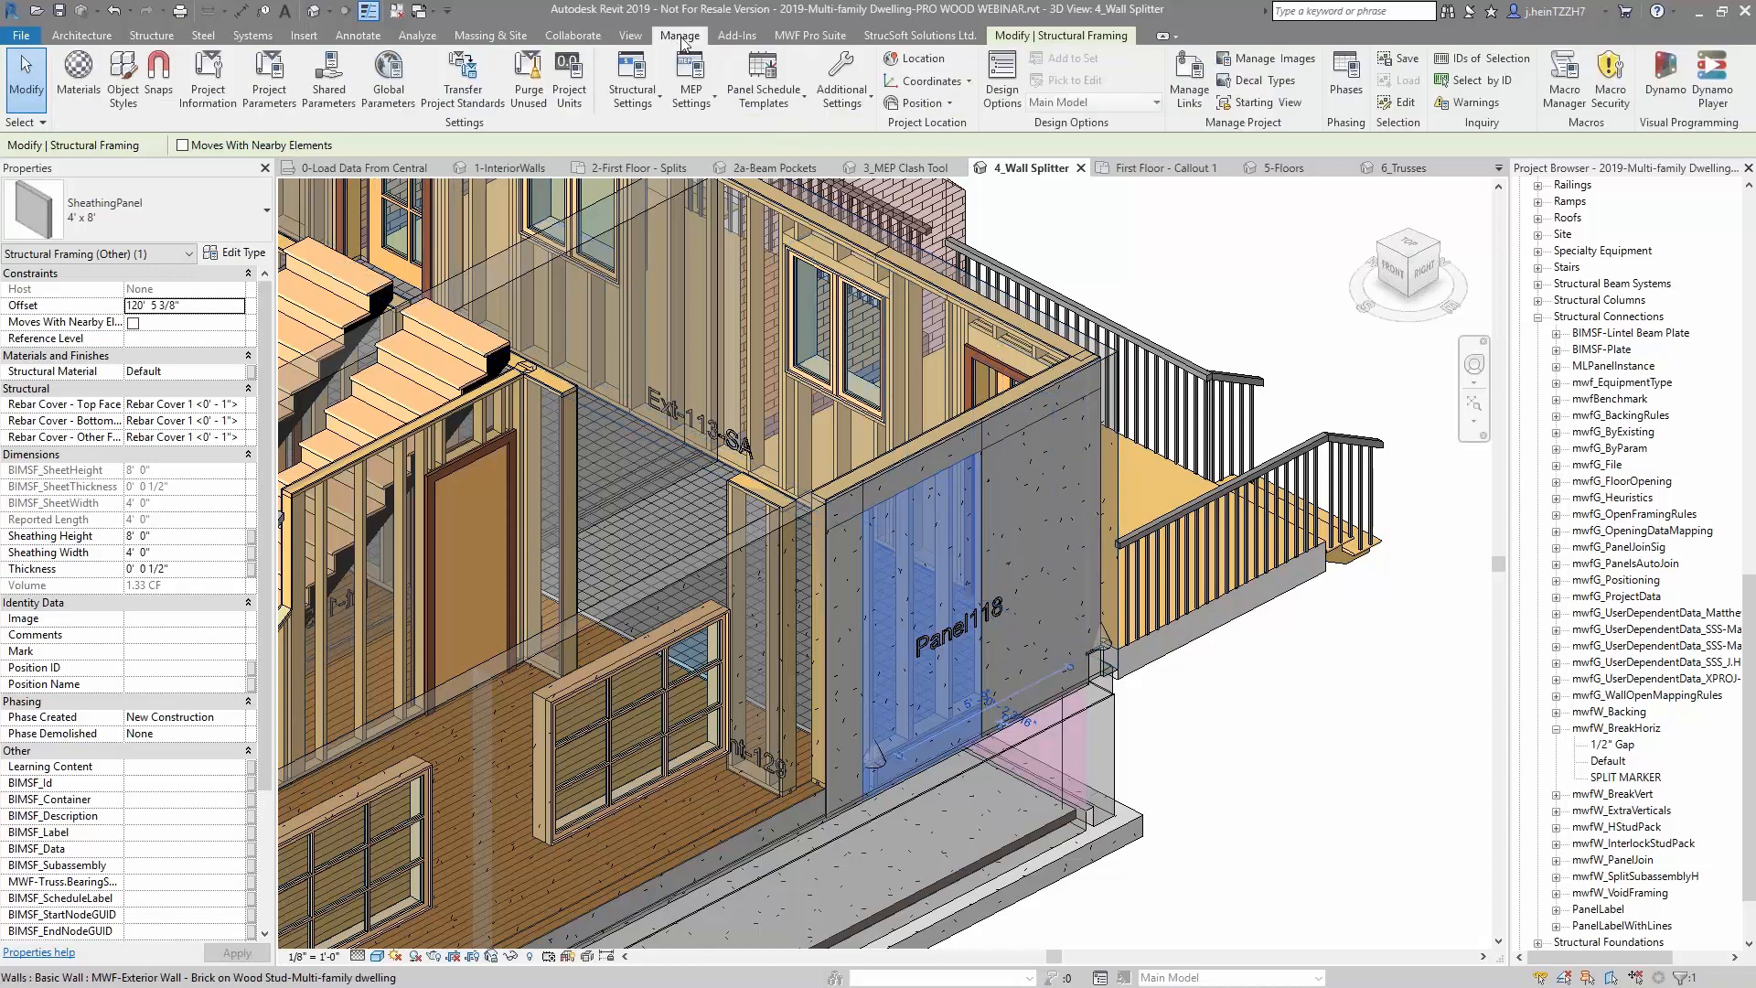
click(810, 36)
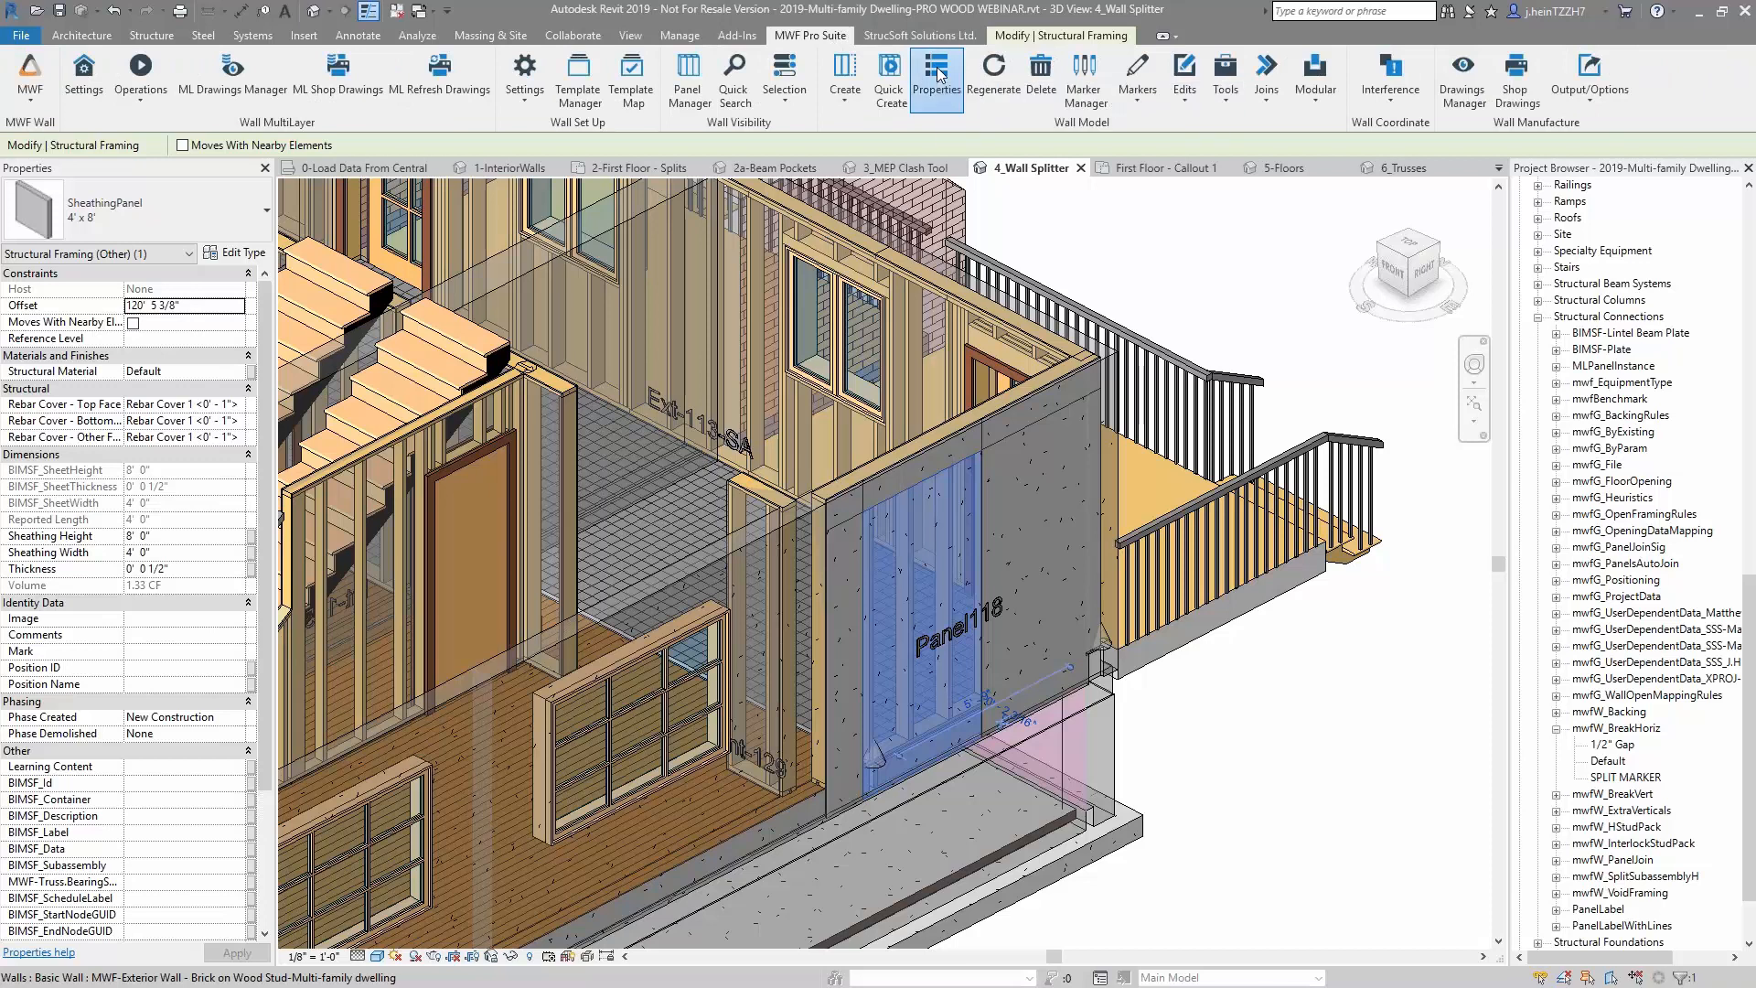
click(939, 75)
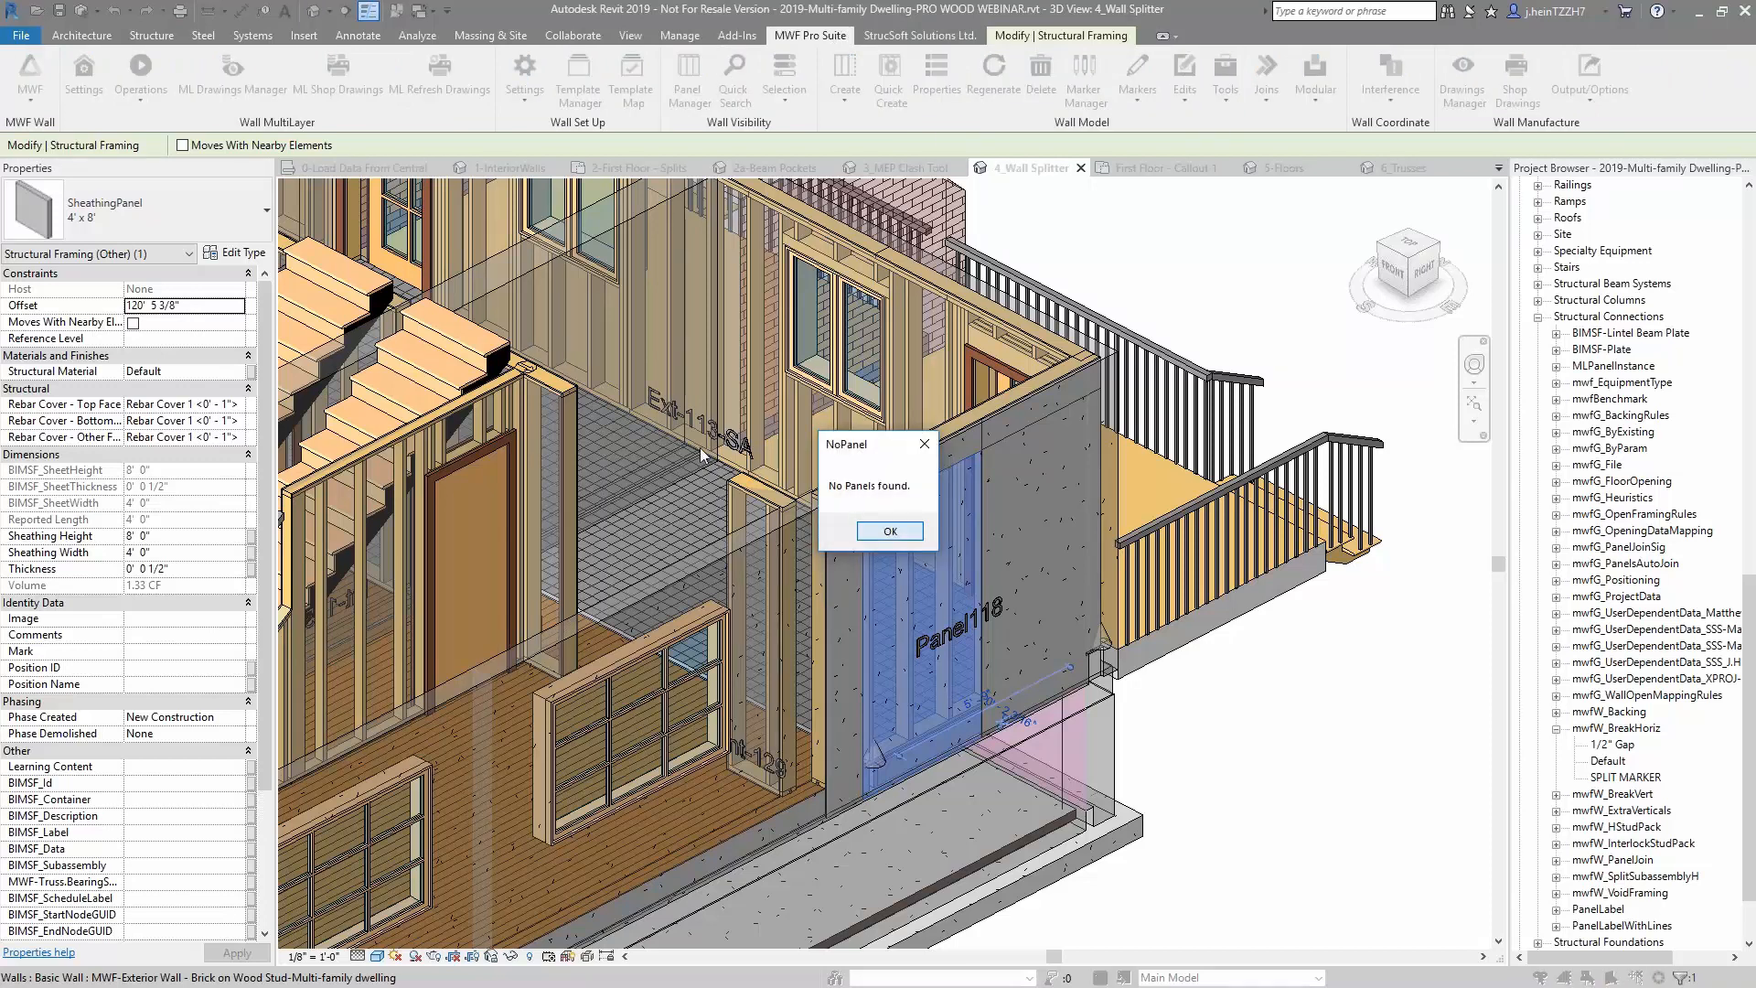
click(888, 528)
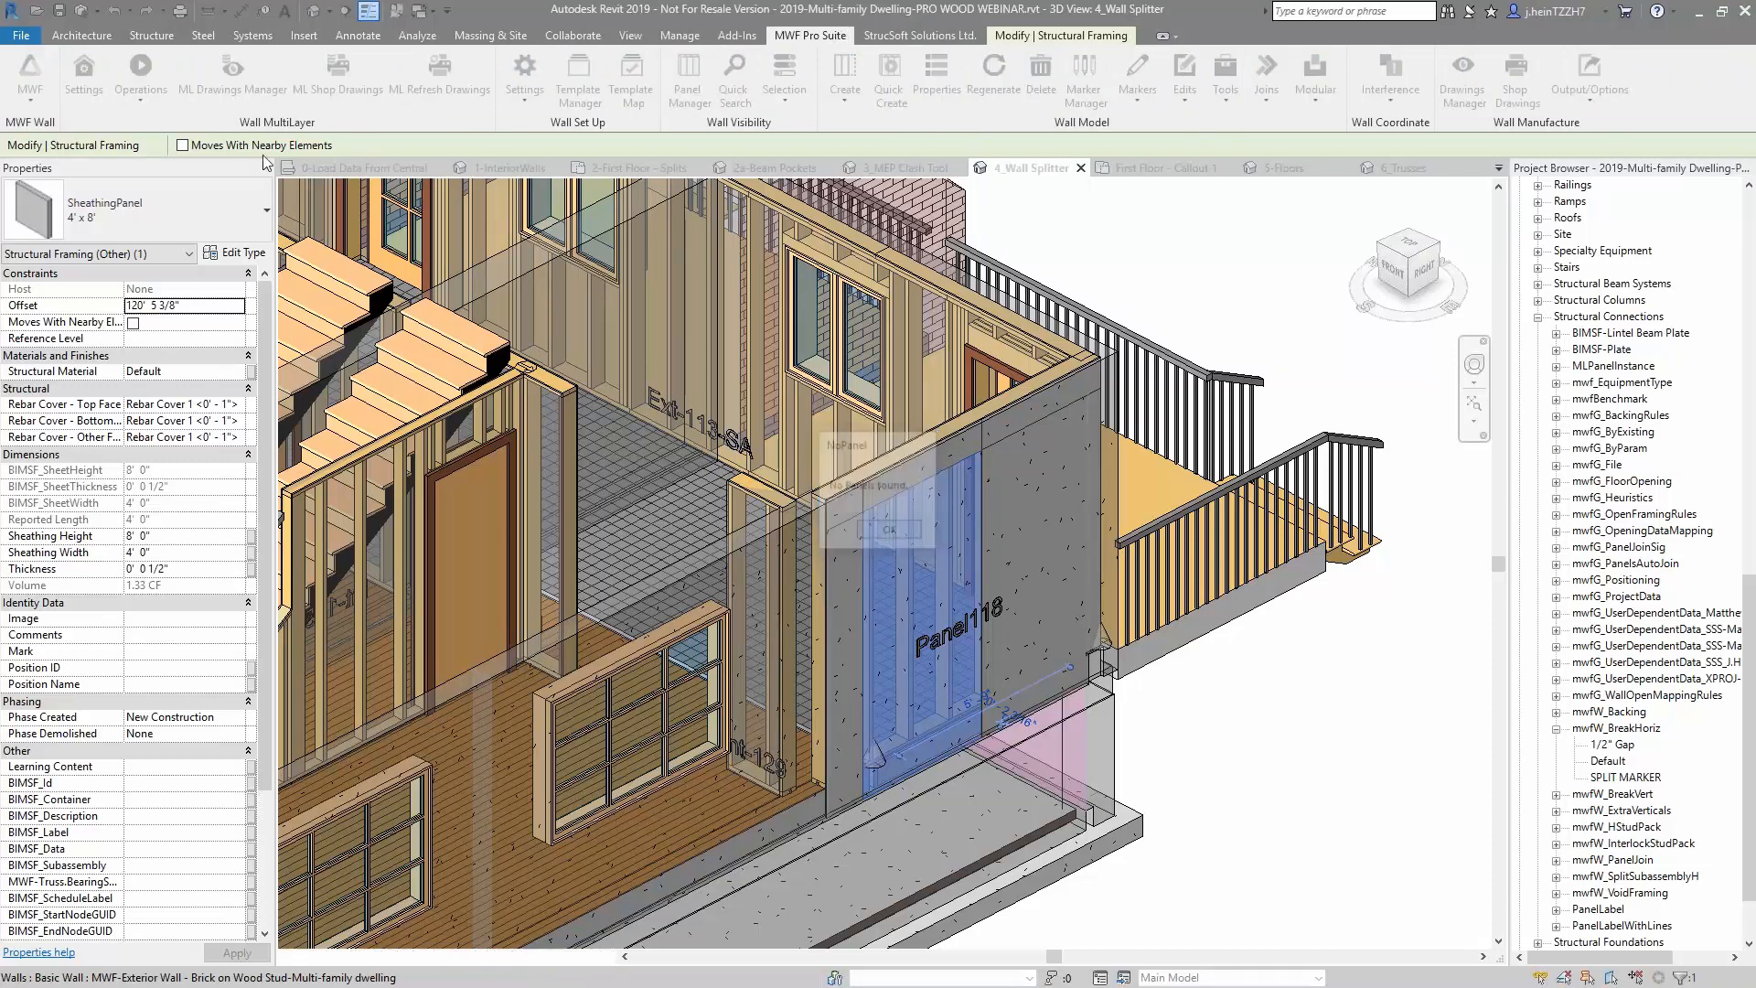
Open the plywood layer's sheathing Default Template for modification from the multilayer wall properties and examine its sheathing family, material and opening settings
click(129, 86)
click(174, 156)
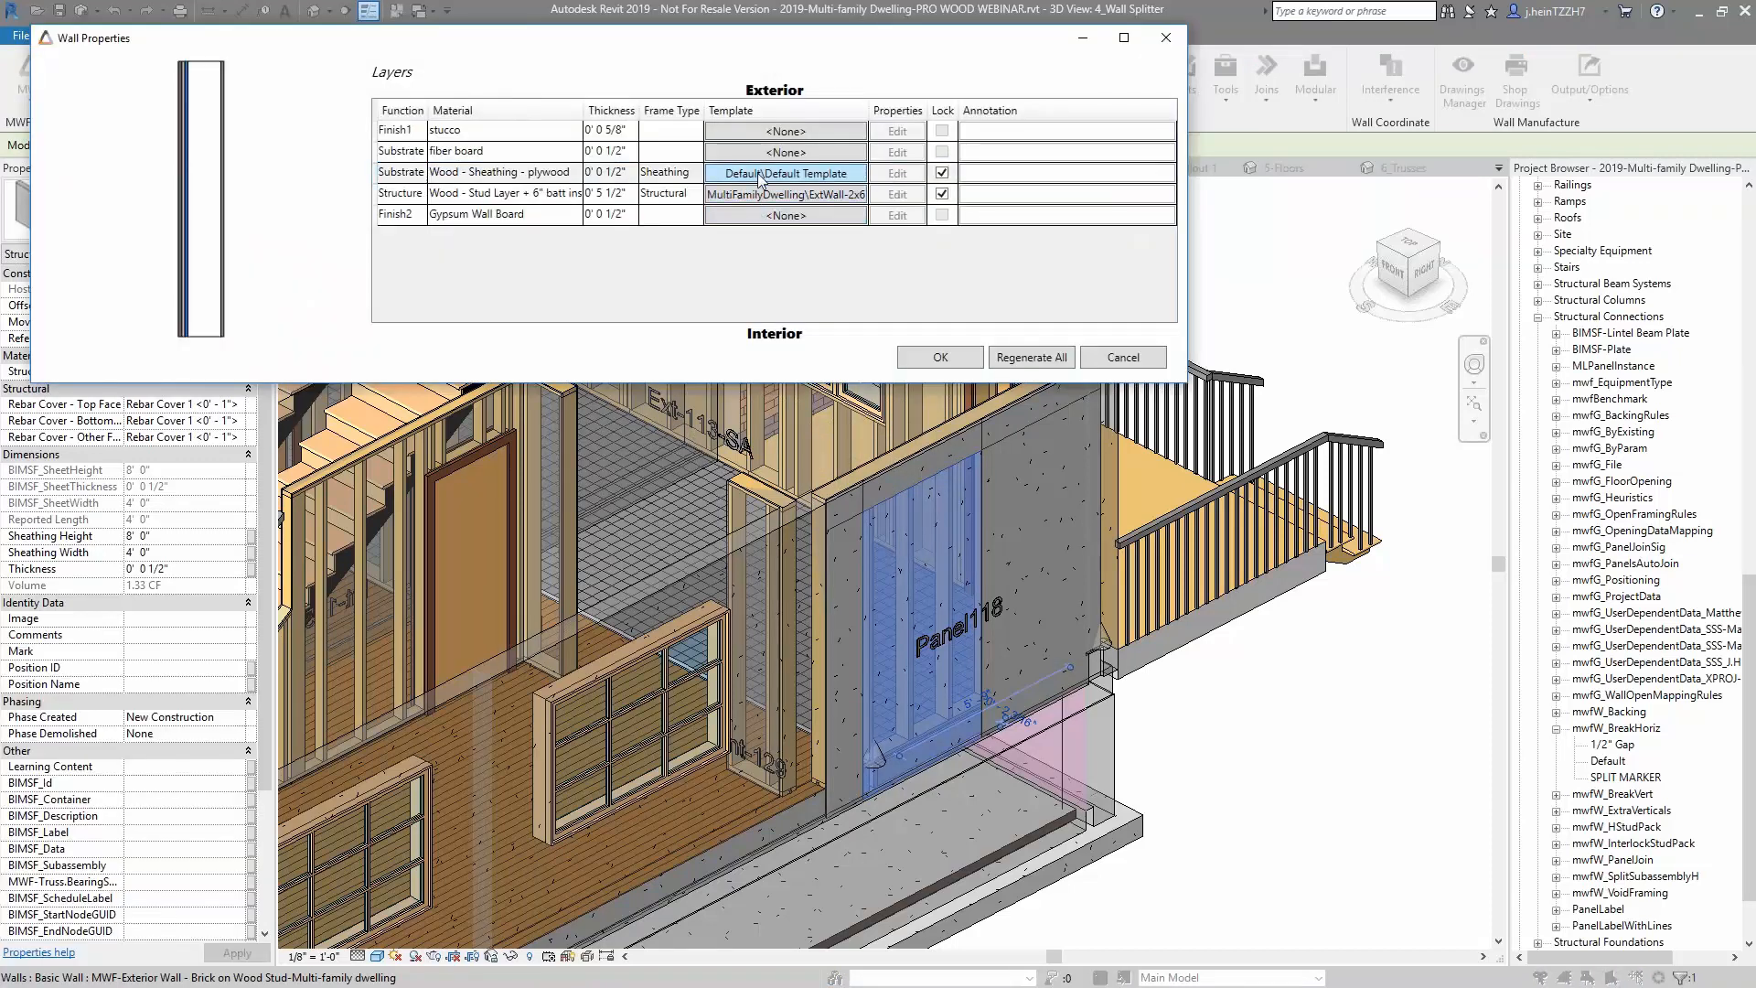
click(764, 174)
click(1065, 311)
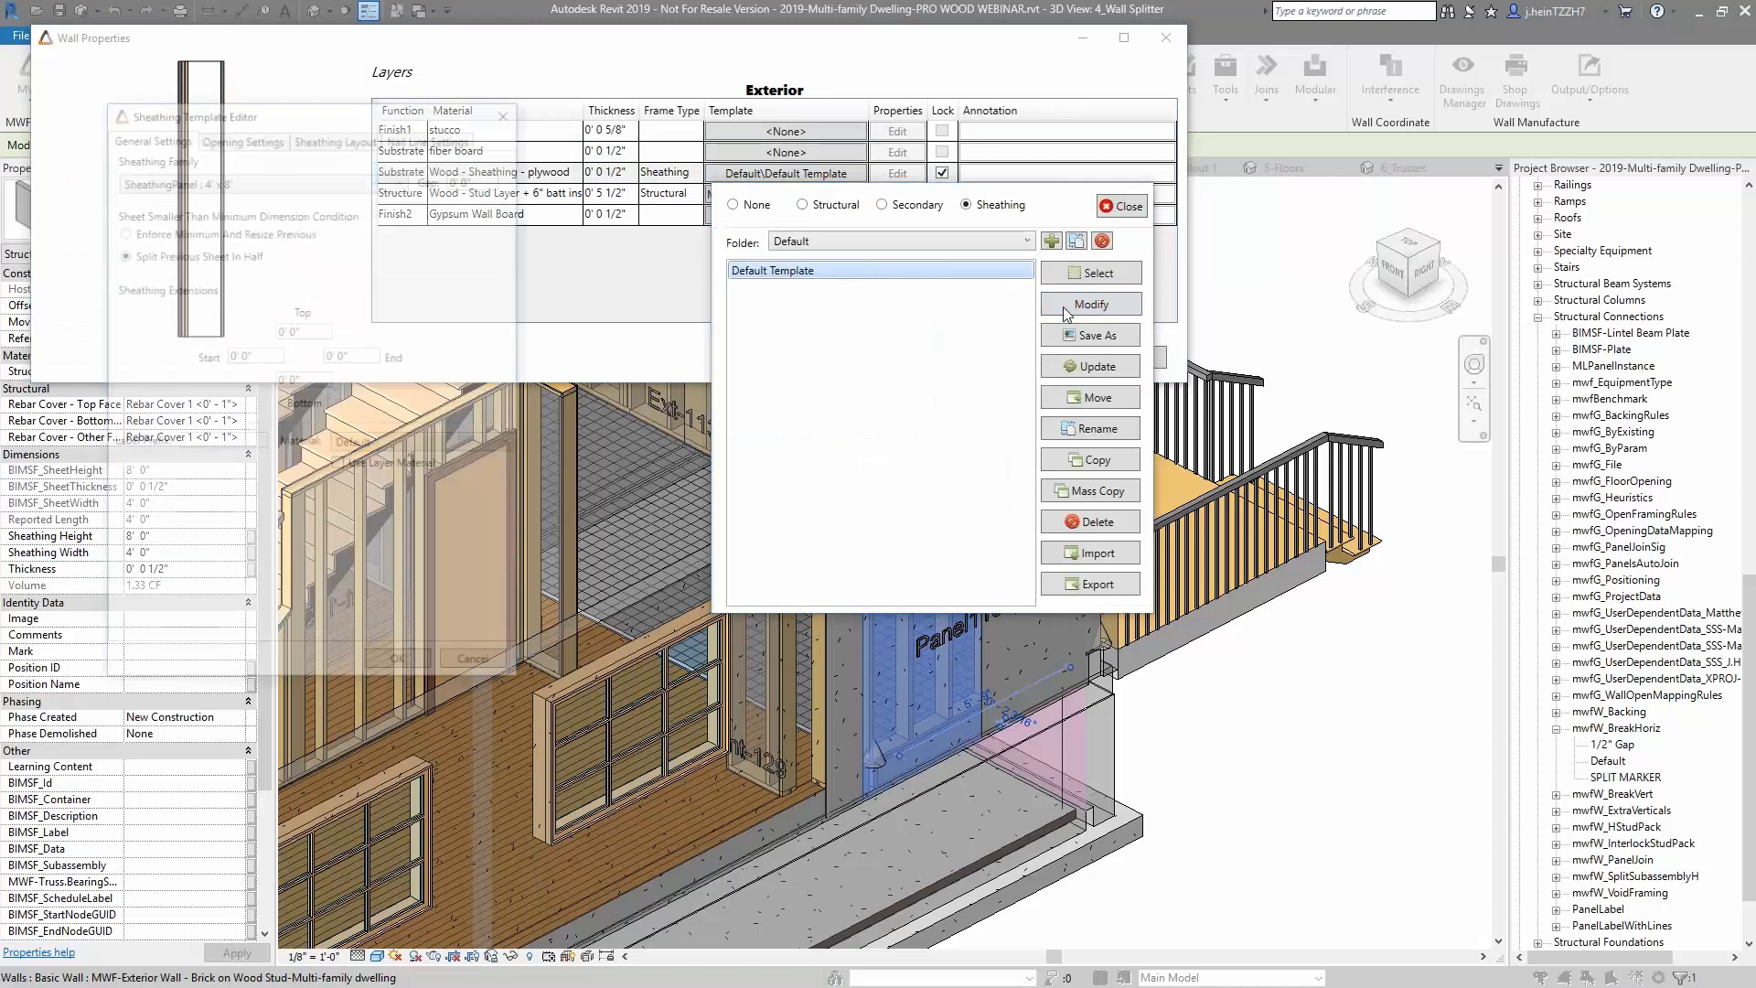
click(258, 178)
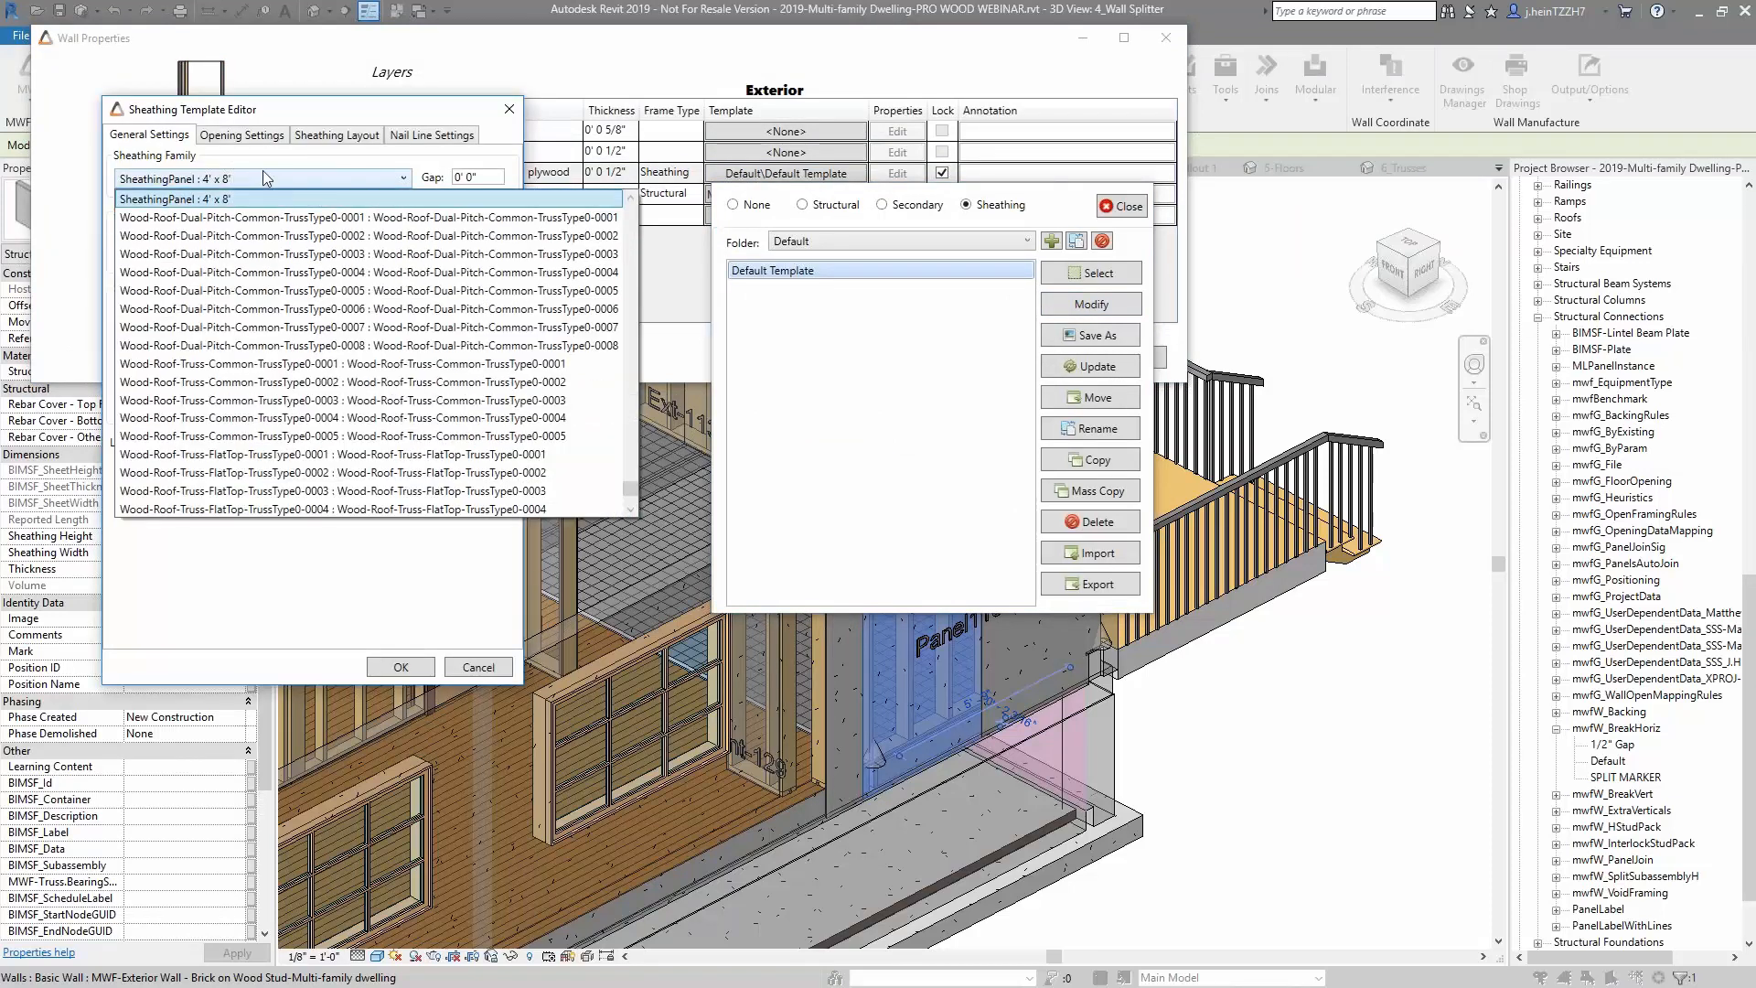
click(265, 172)
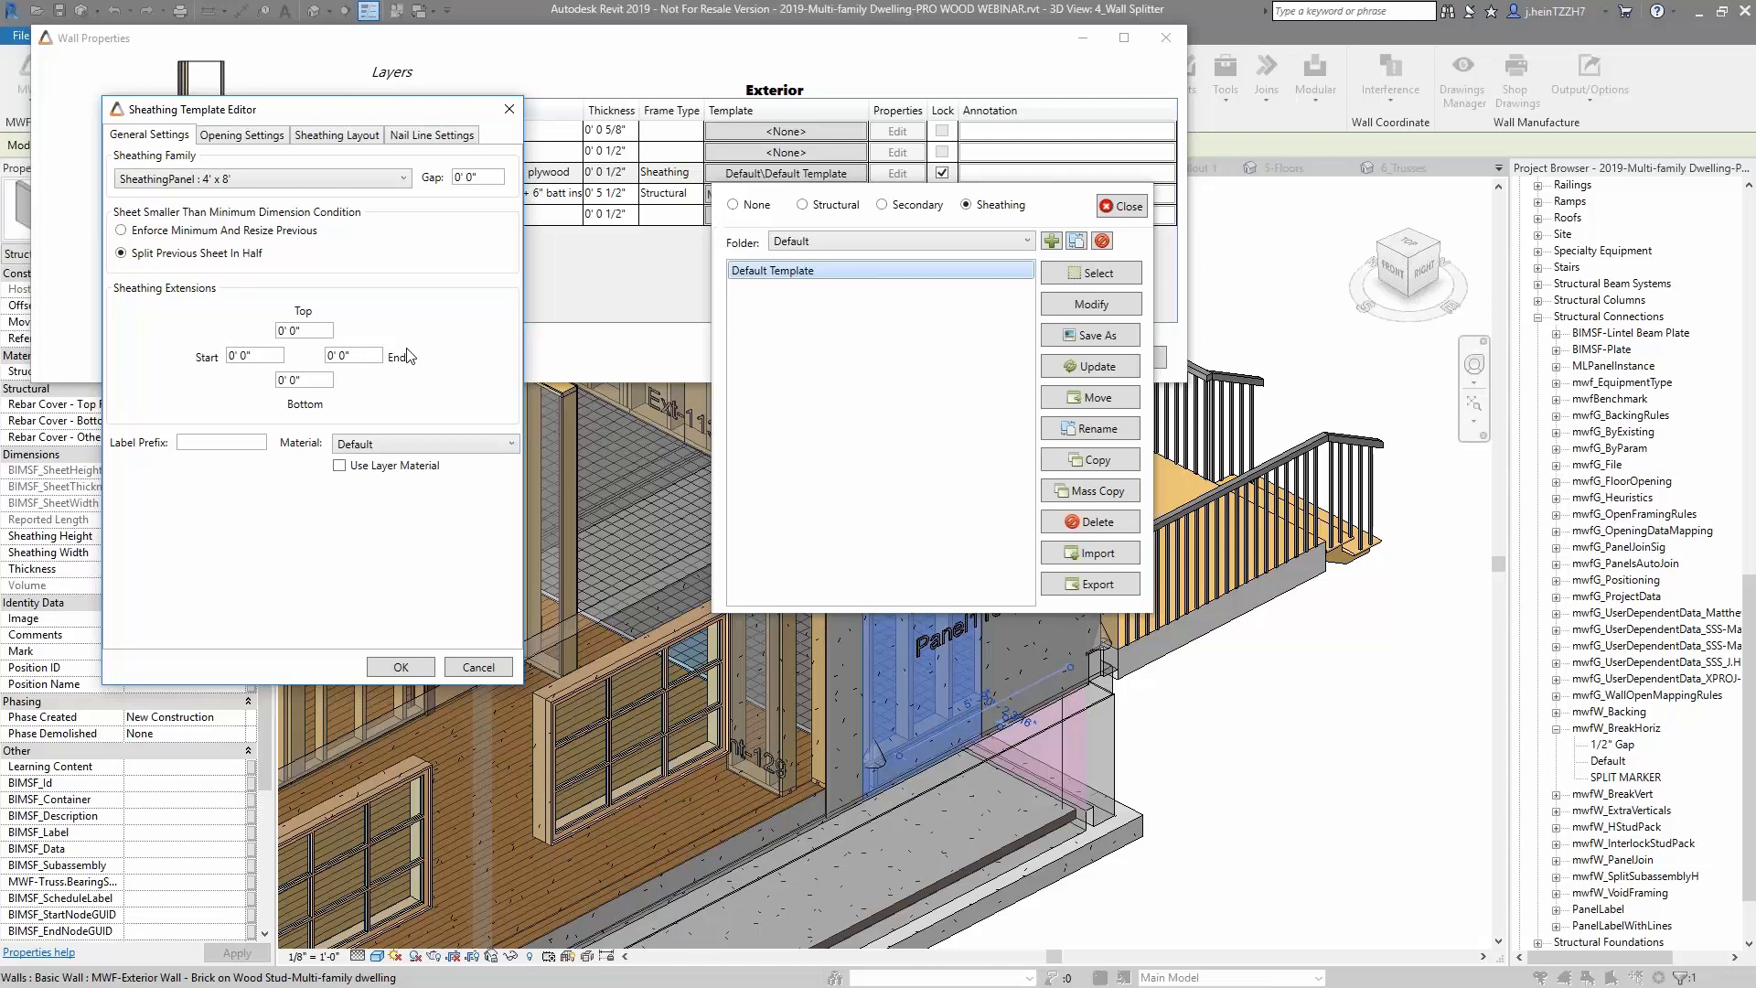
click(413, 444)
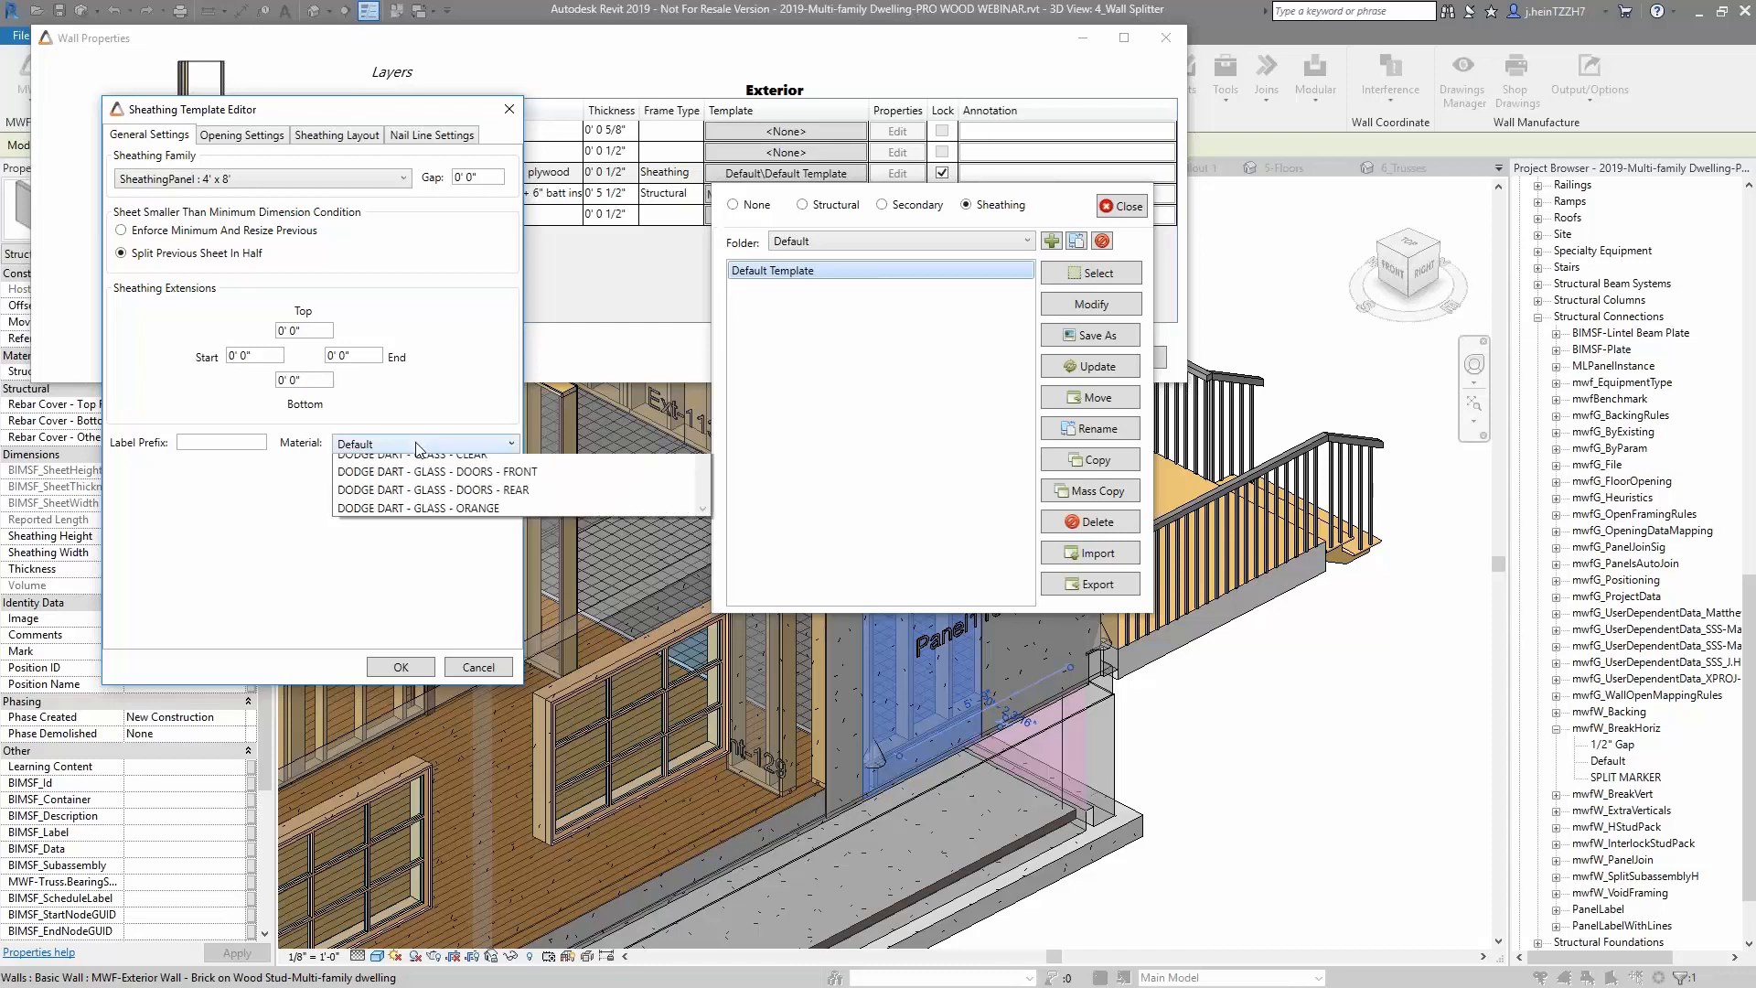
click(435, 410)
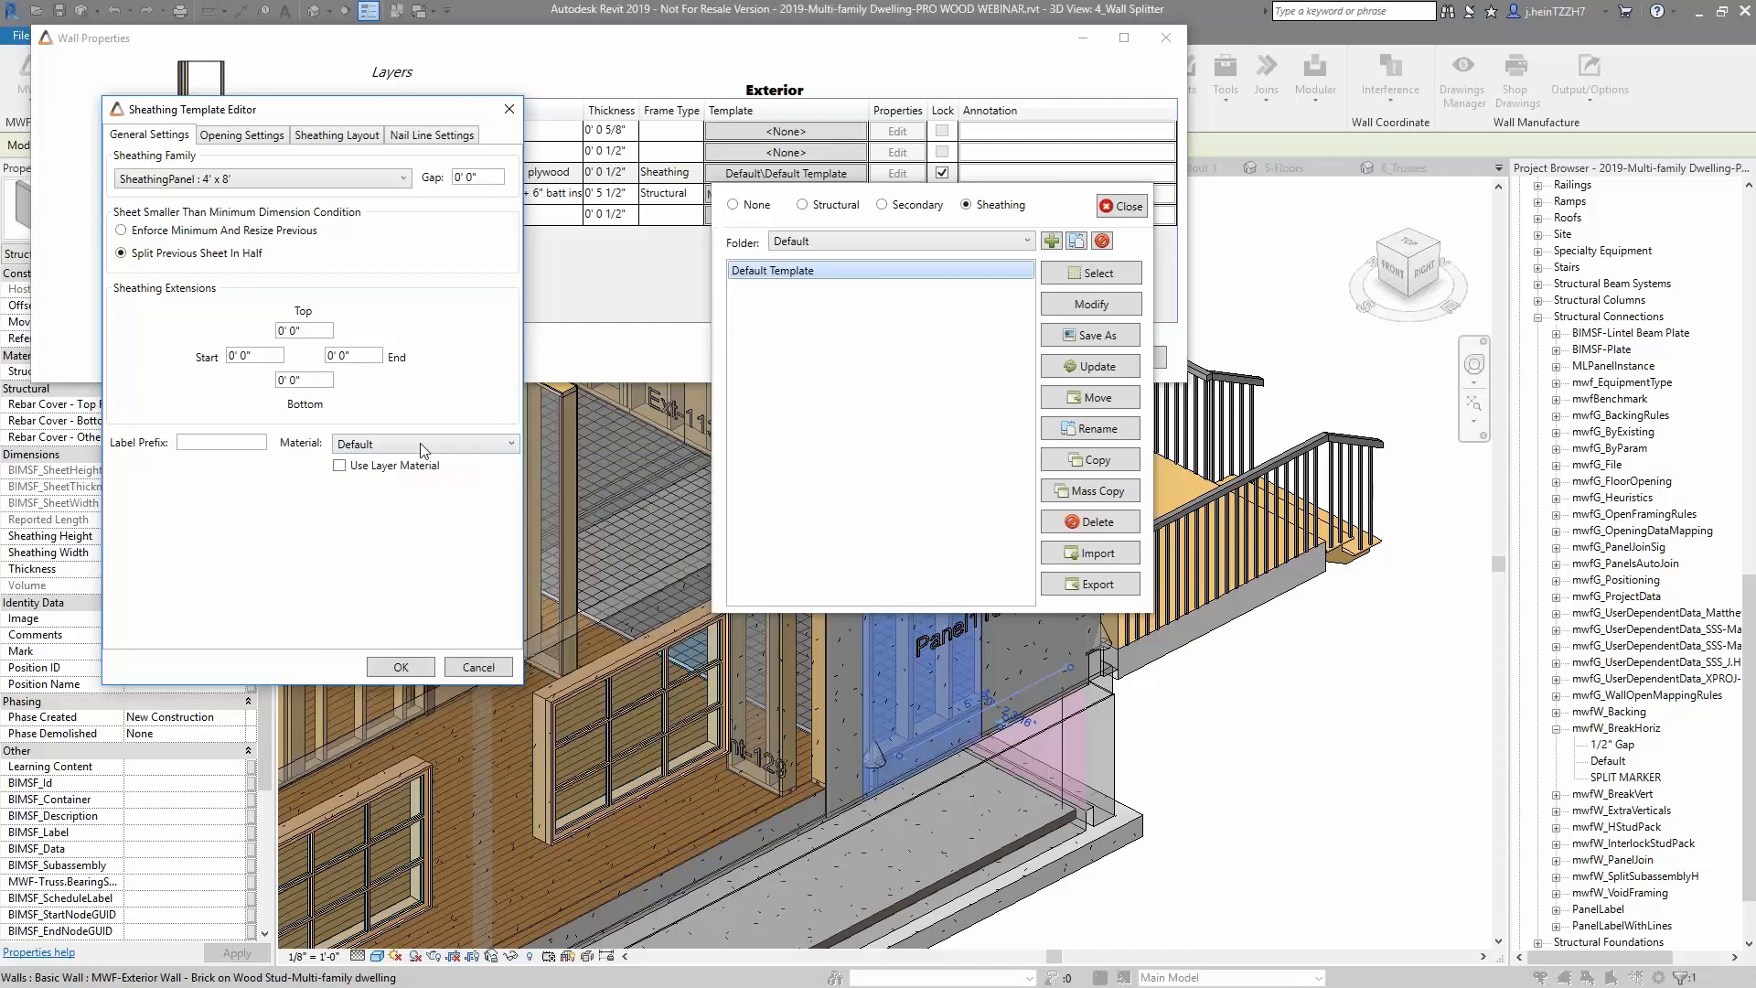
click(271, 137)
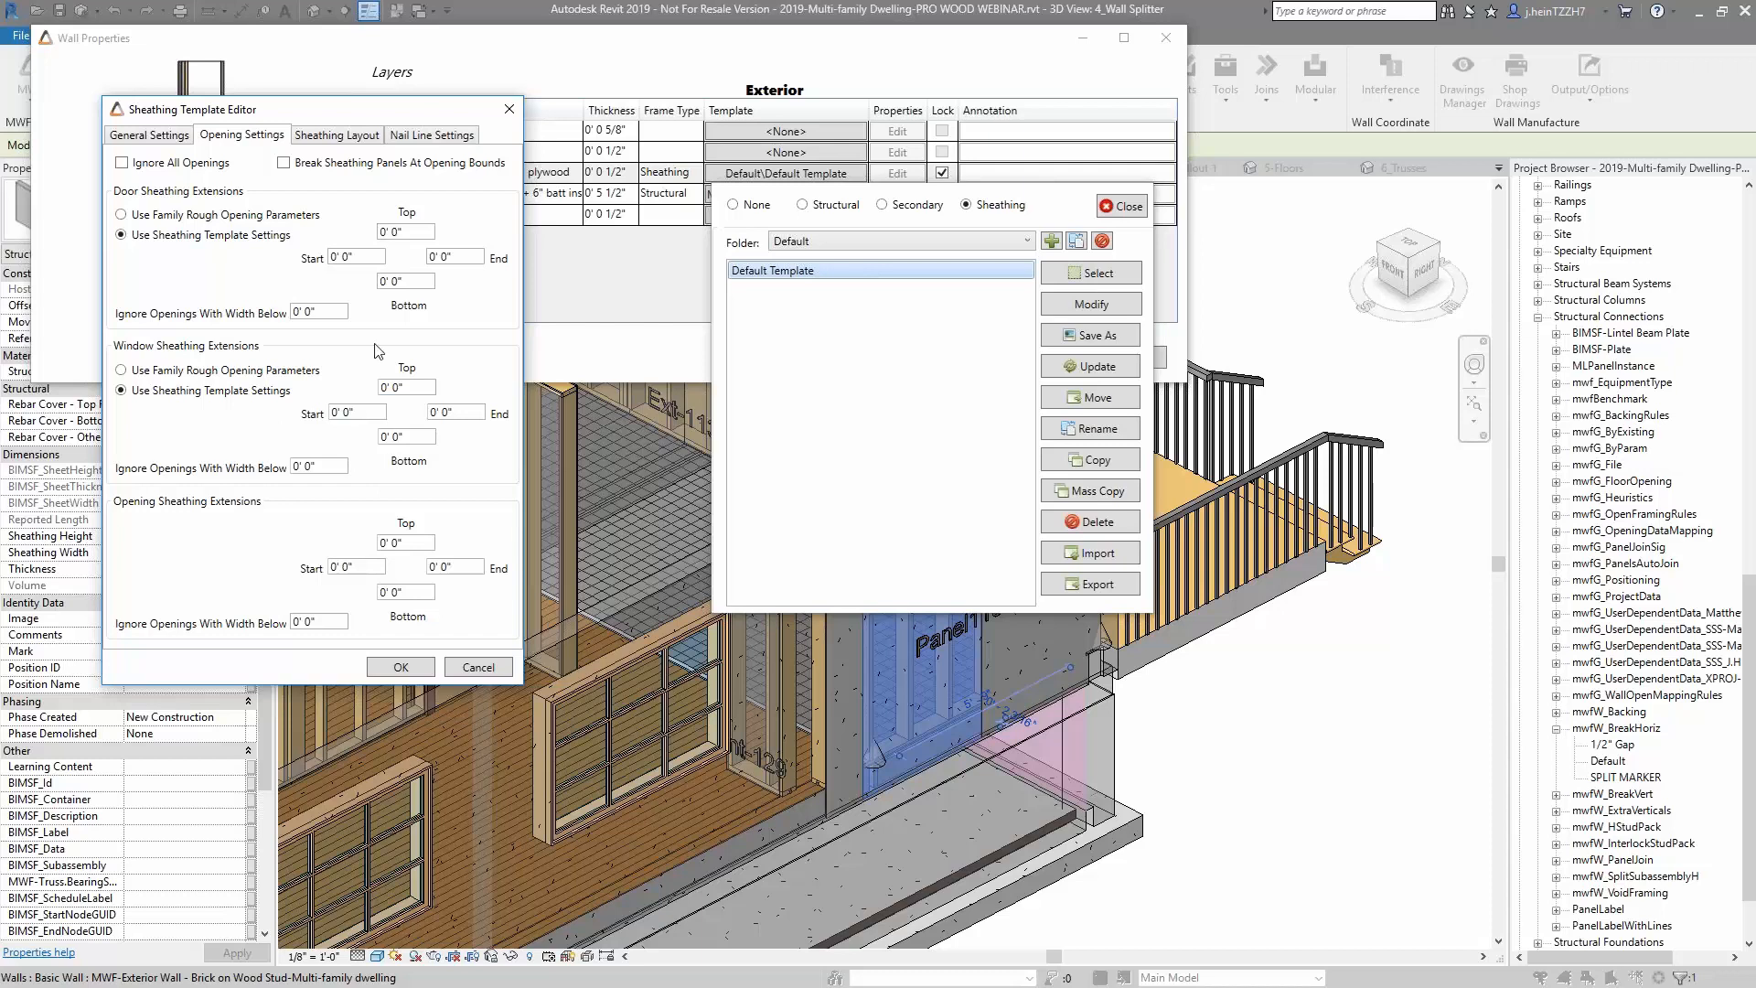
Compare the sheathing layout patterns and set the template's layout to Vertical Staggered, leaving the Opening - King Stud alignment off
click(353, 136)
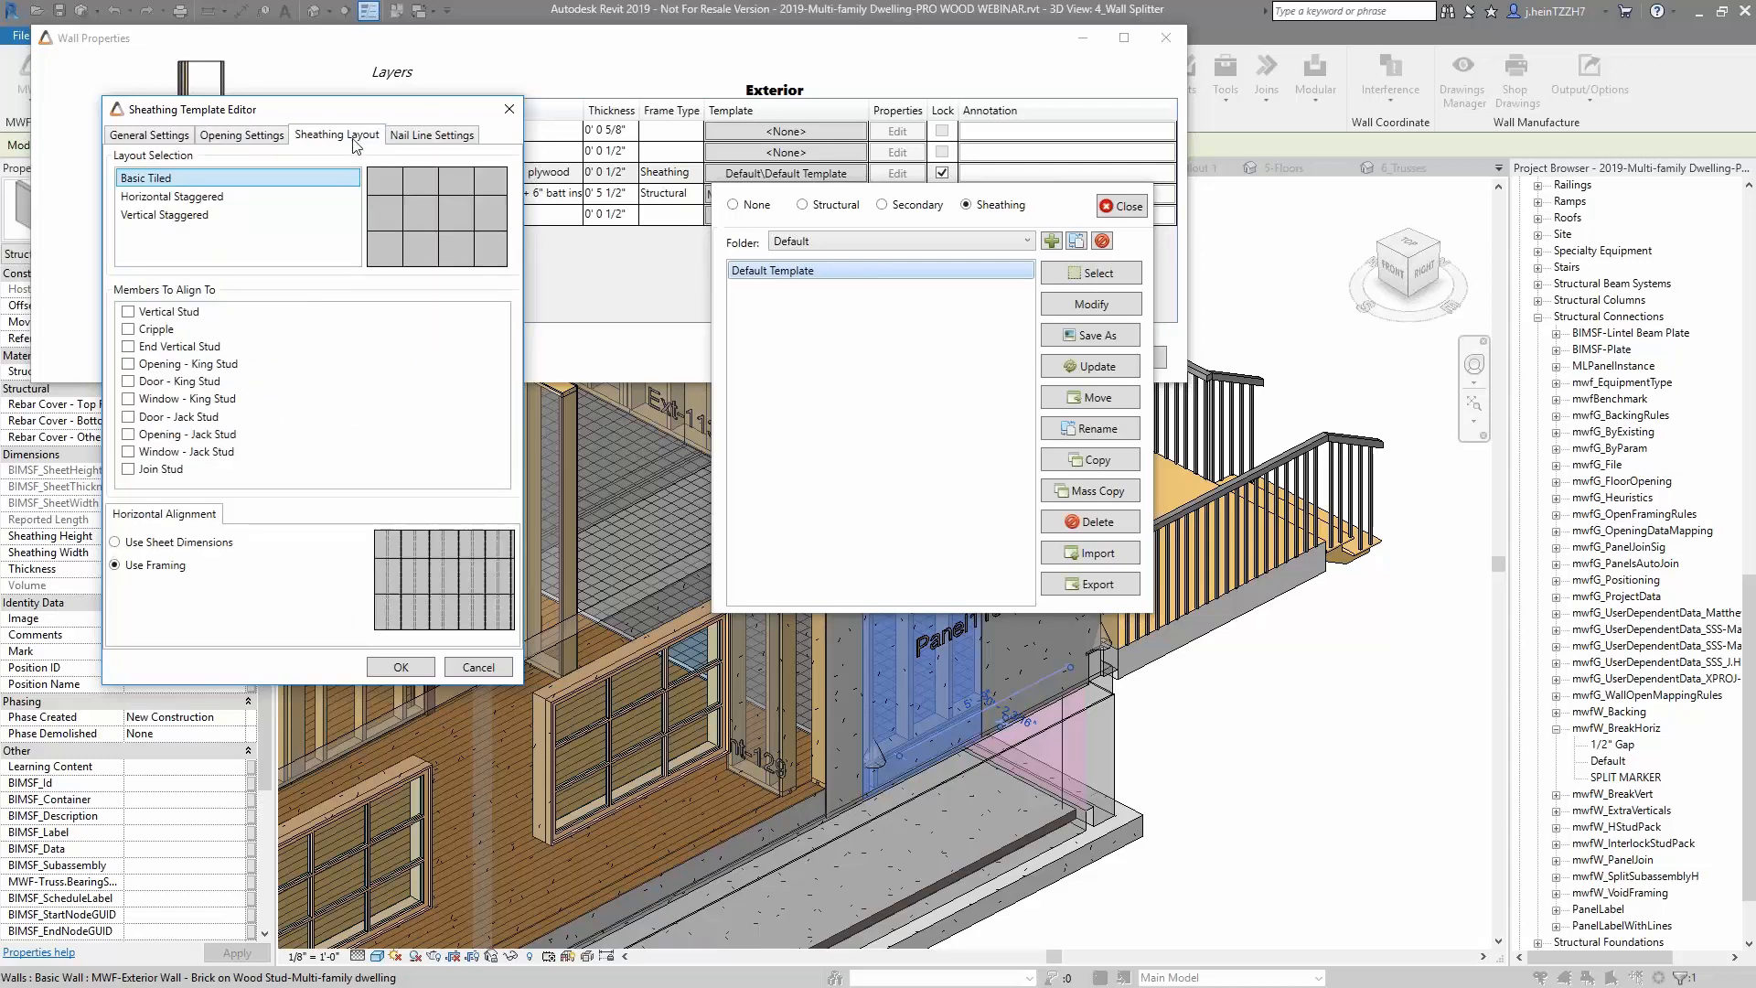
click(223, 197)
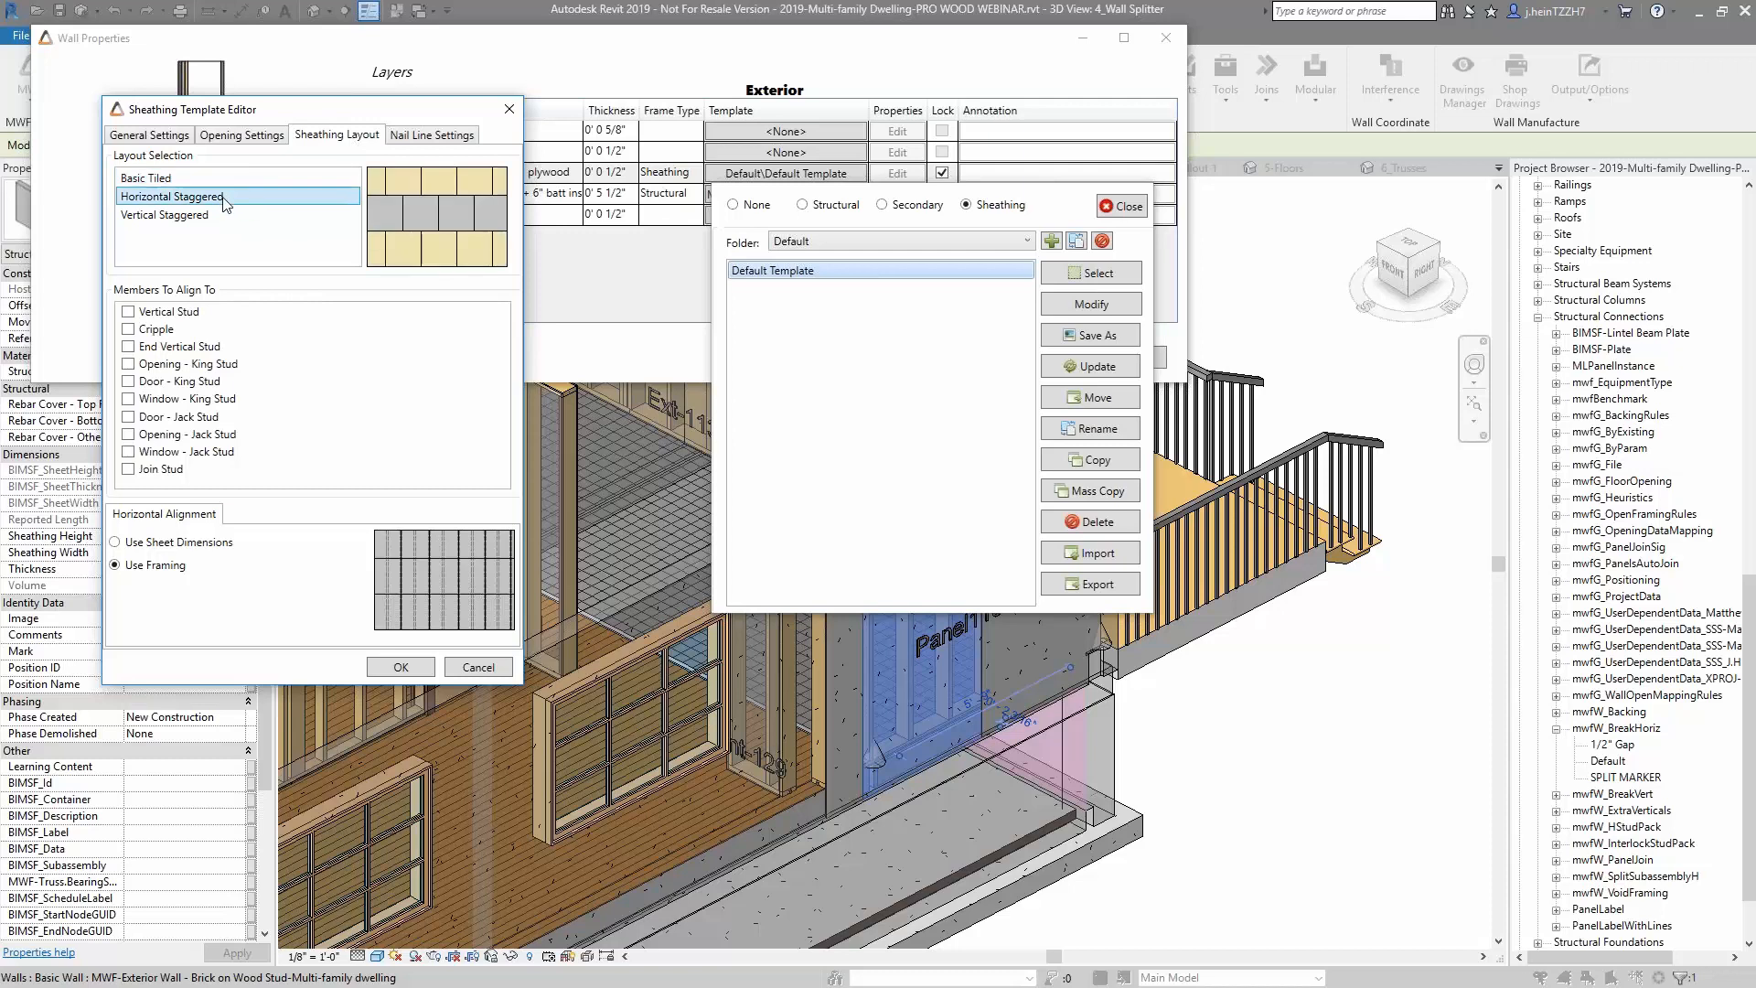
click(218, 216)
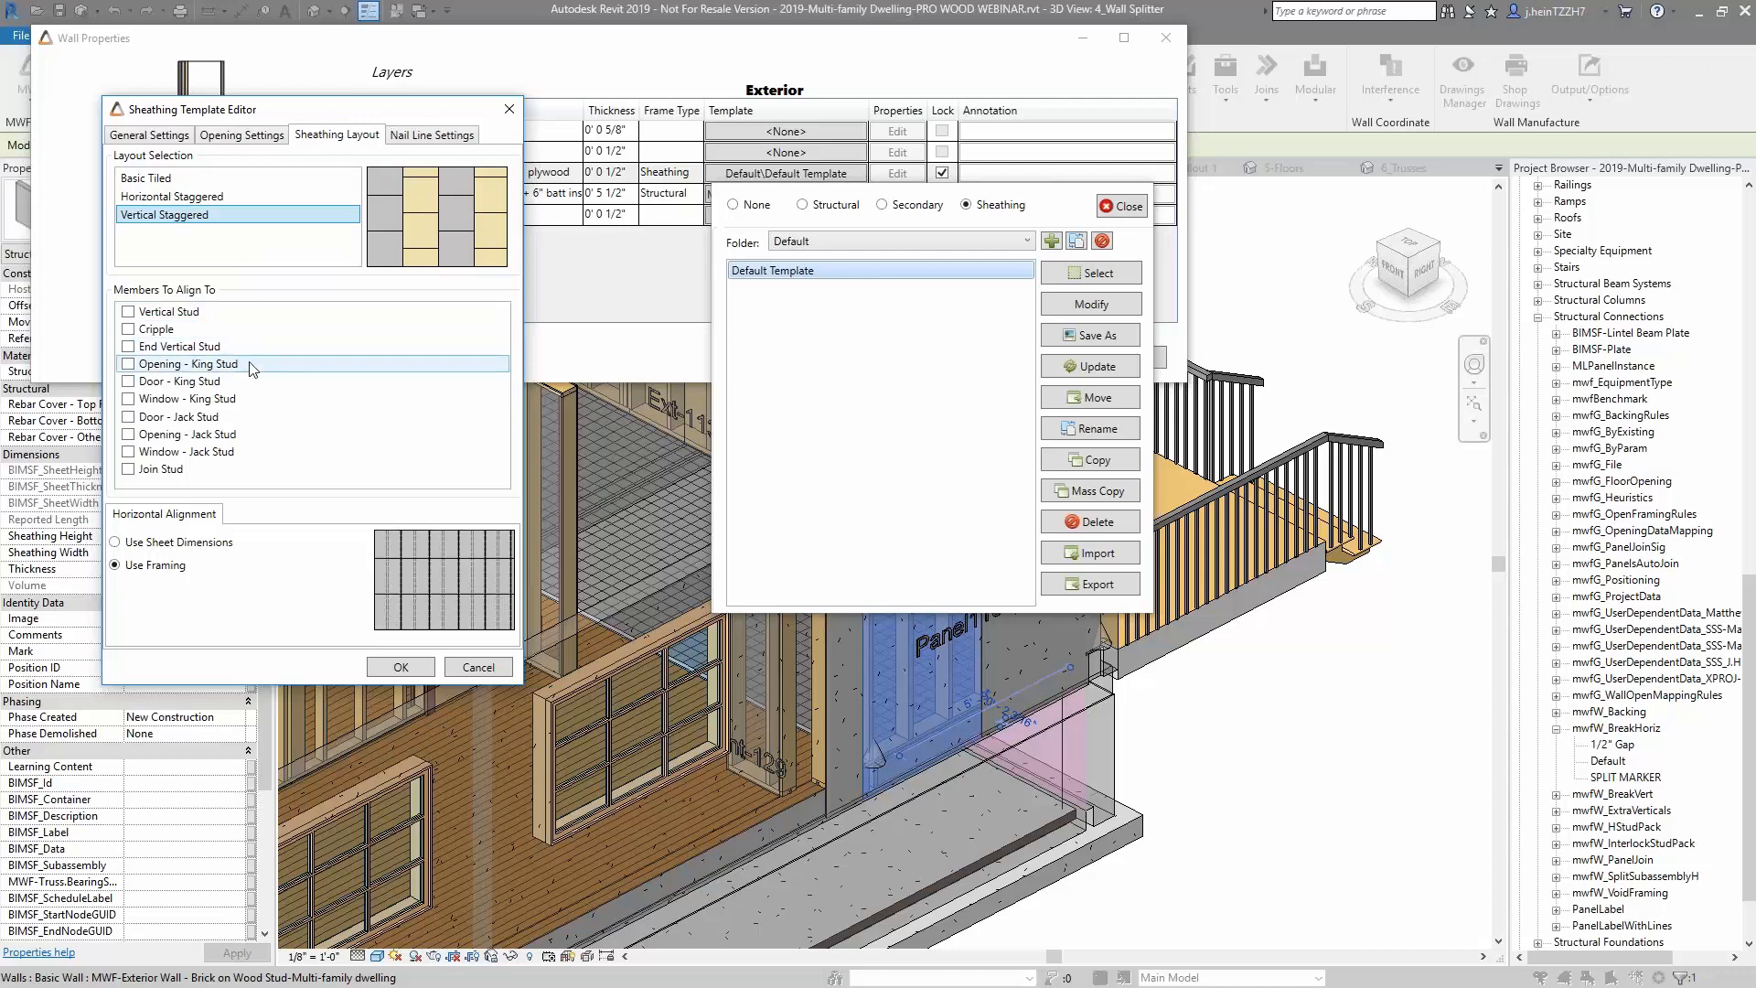
click(134, 365)
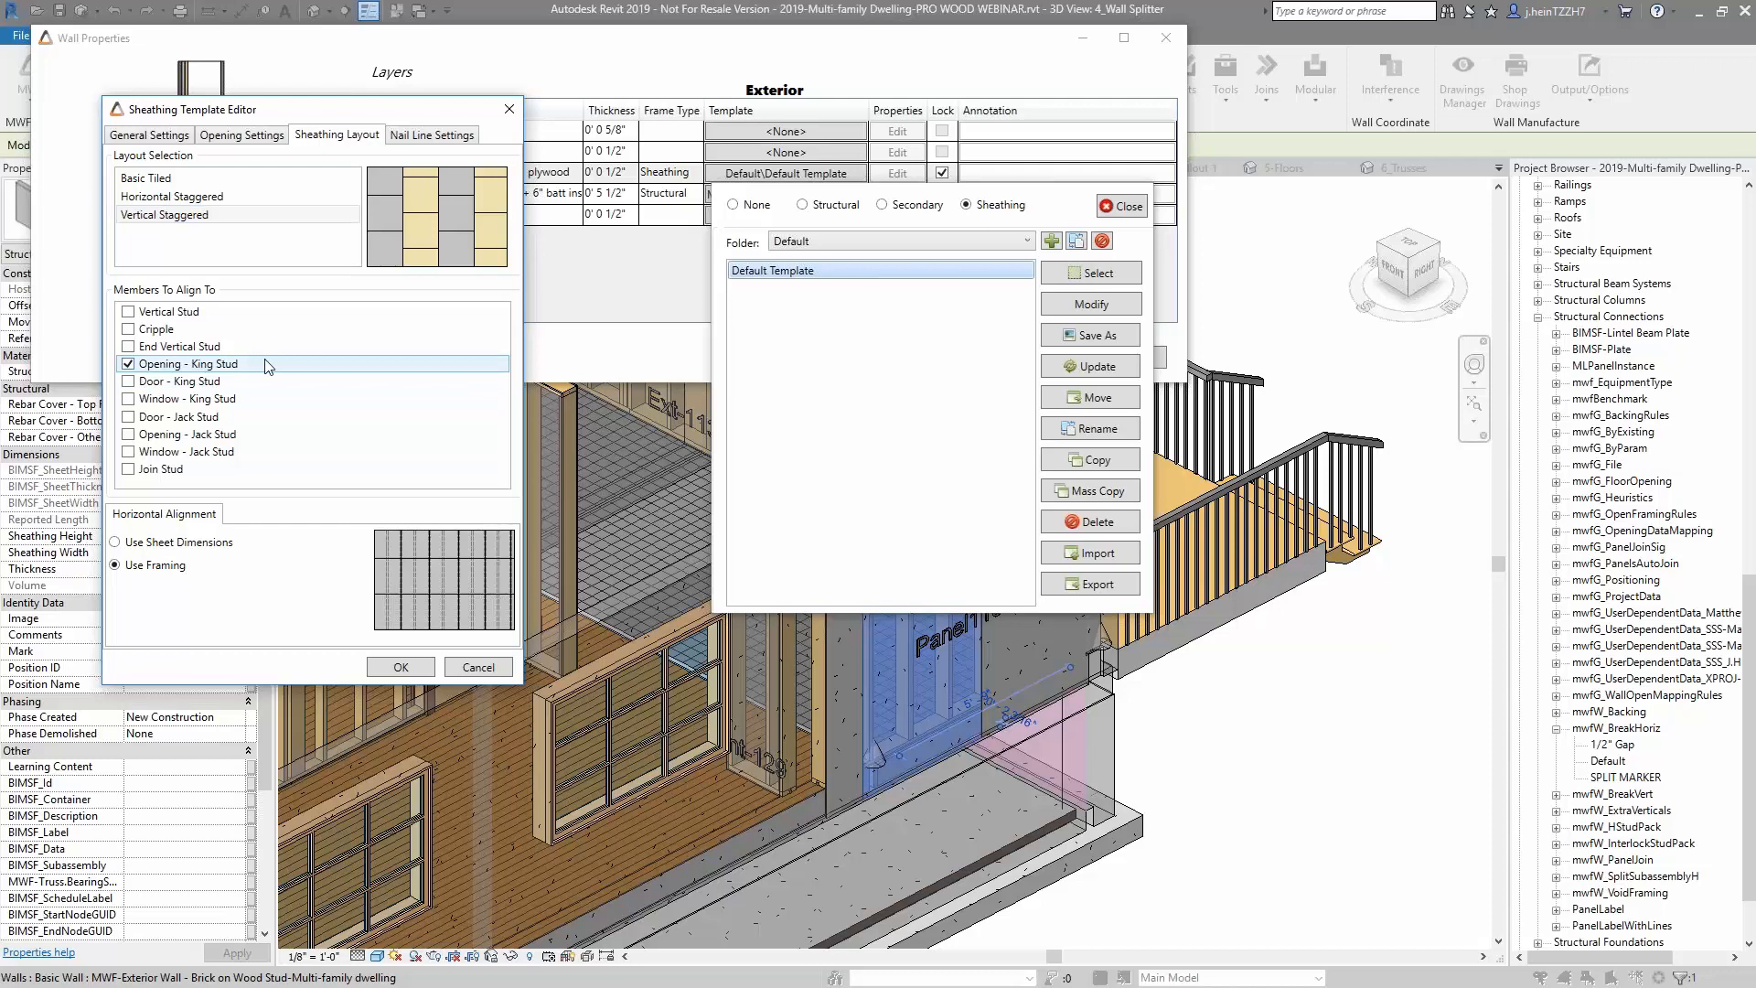
click(130, 364)
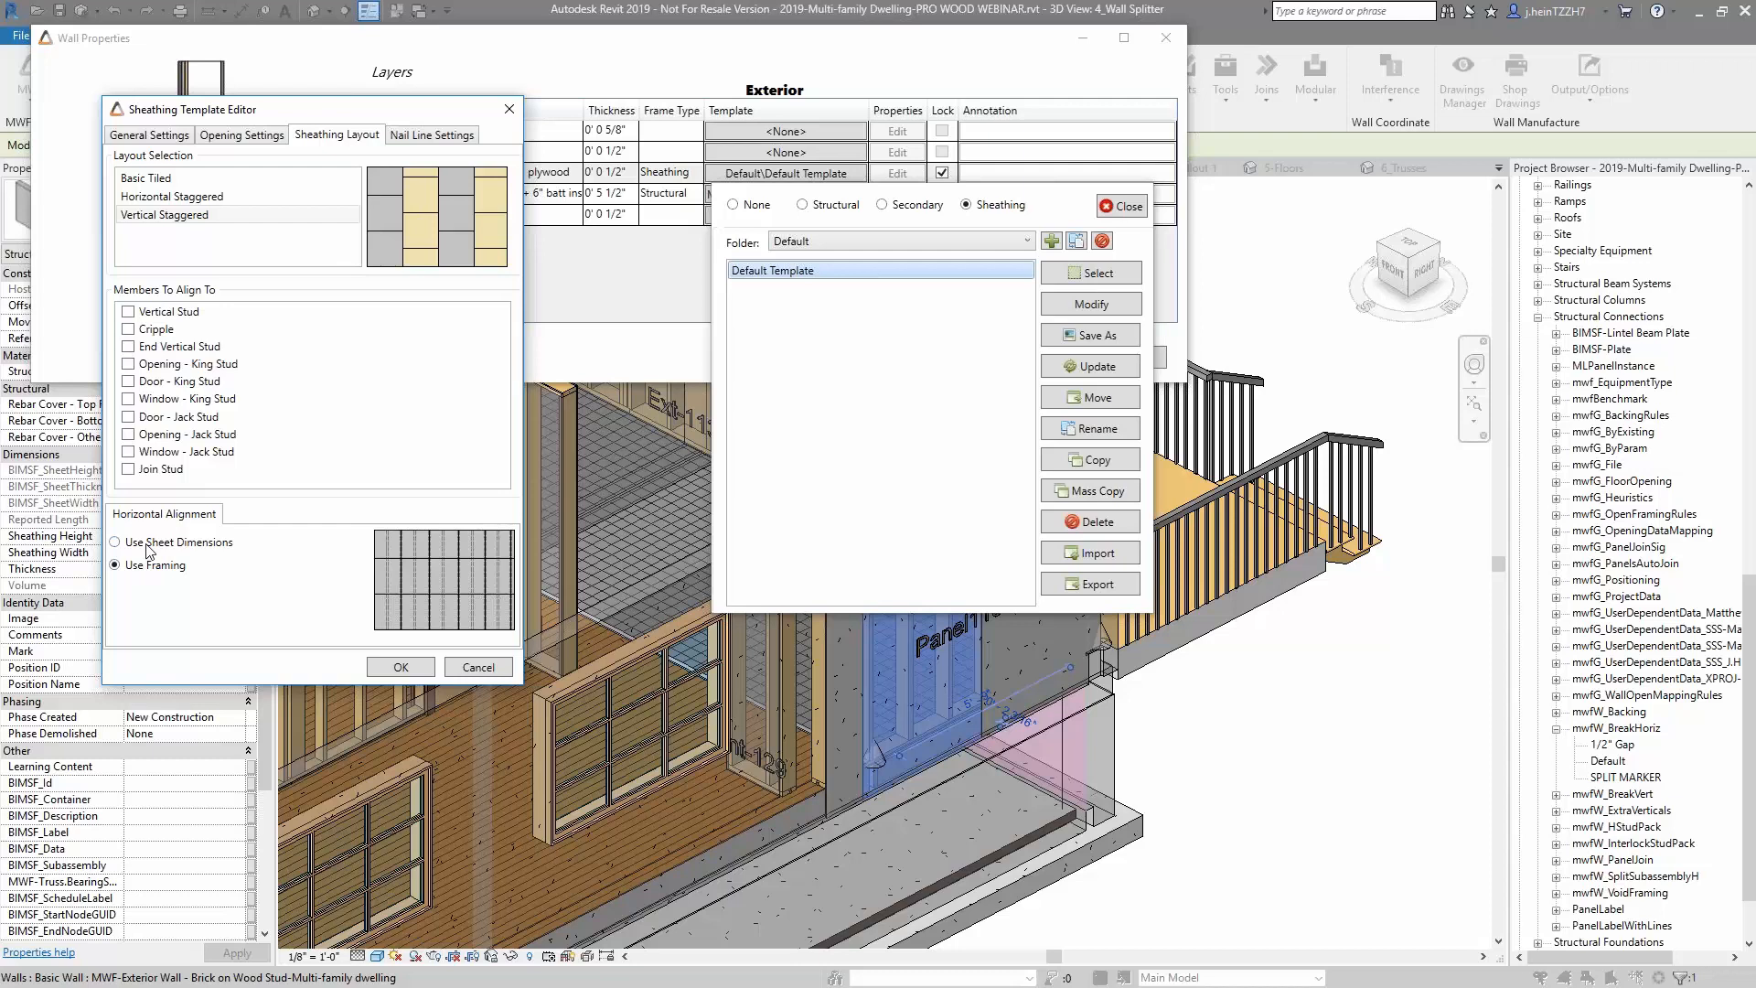
Recheck the template's general and opening settings, save the template, and leave the wall properties without regenerating
click(152, 136)
click(234, 137)
click(338, 137)
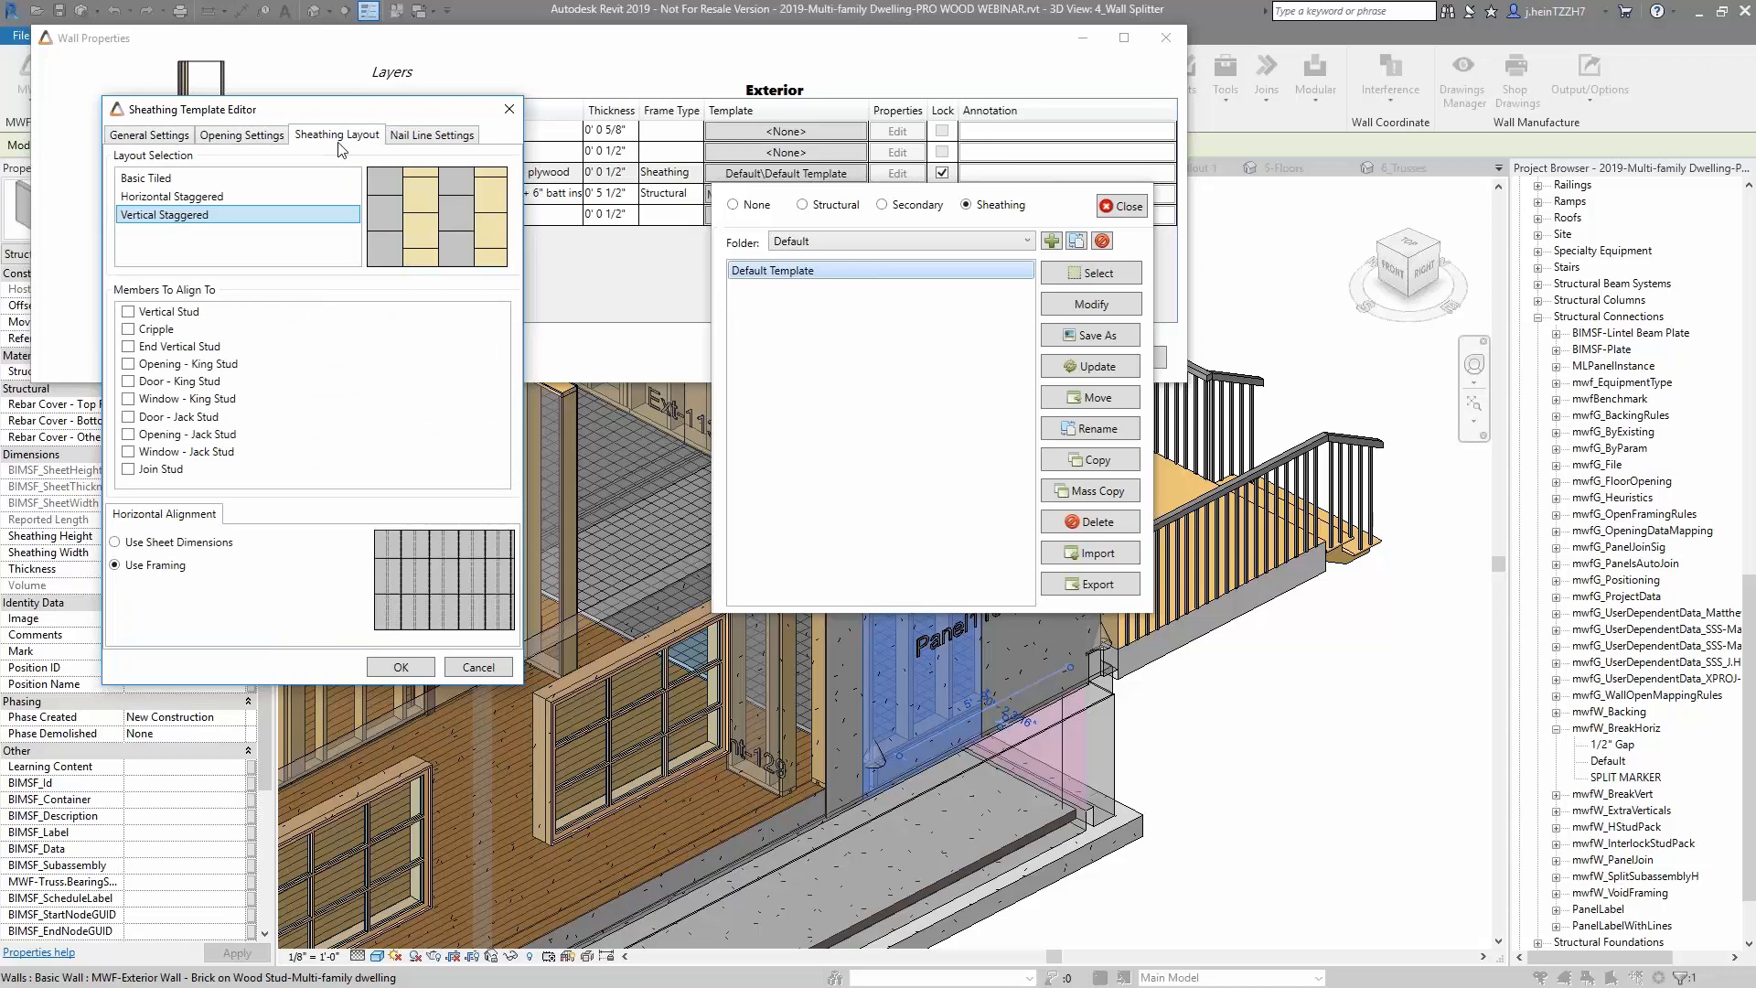
click(415, 669)
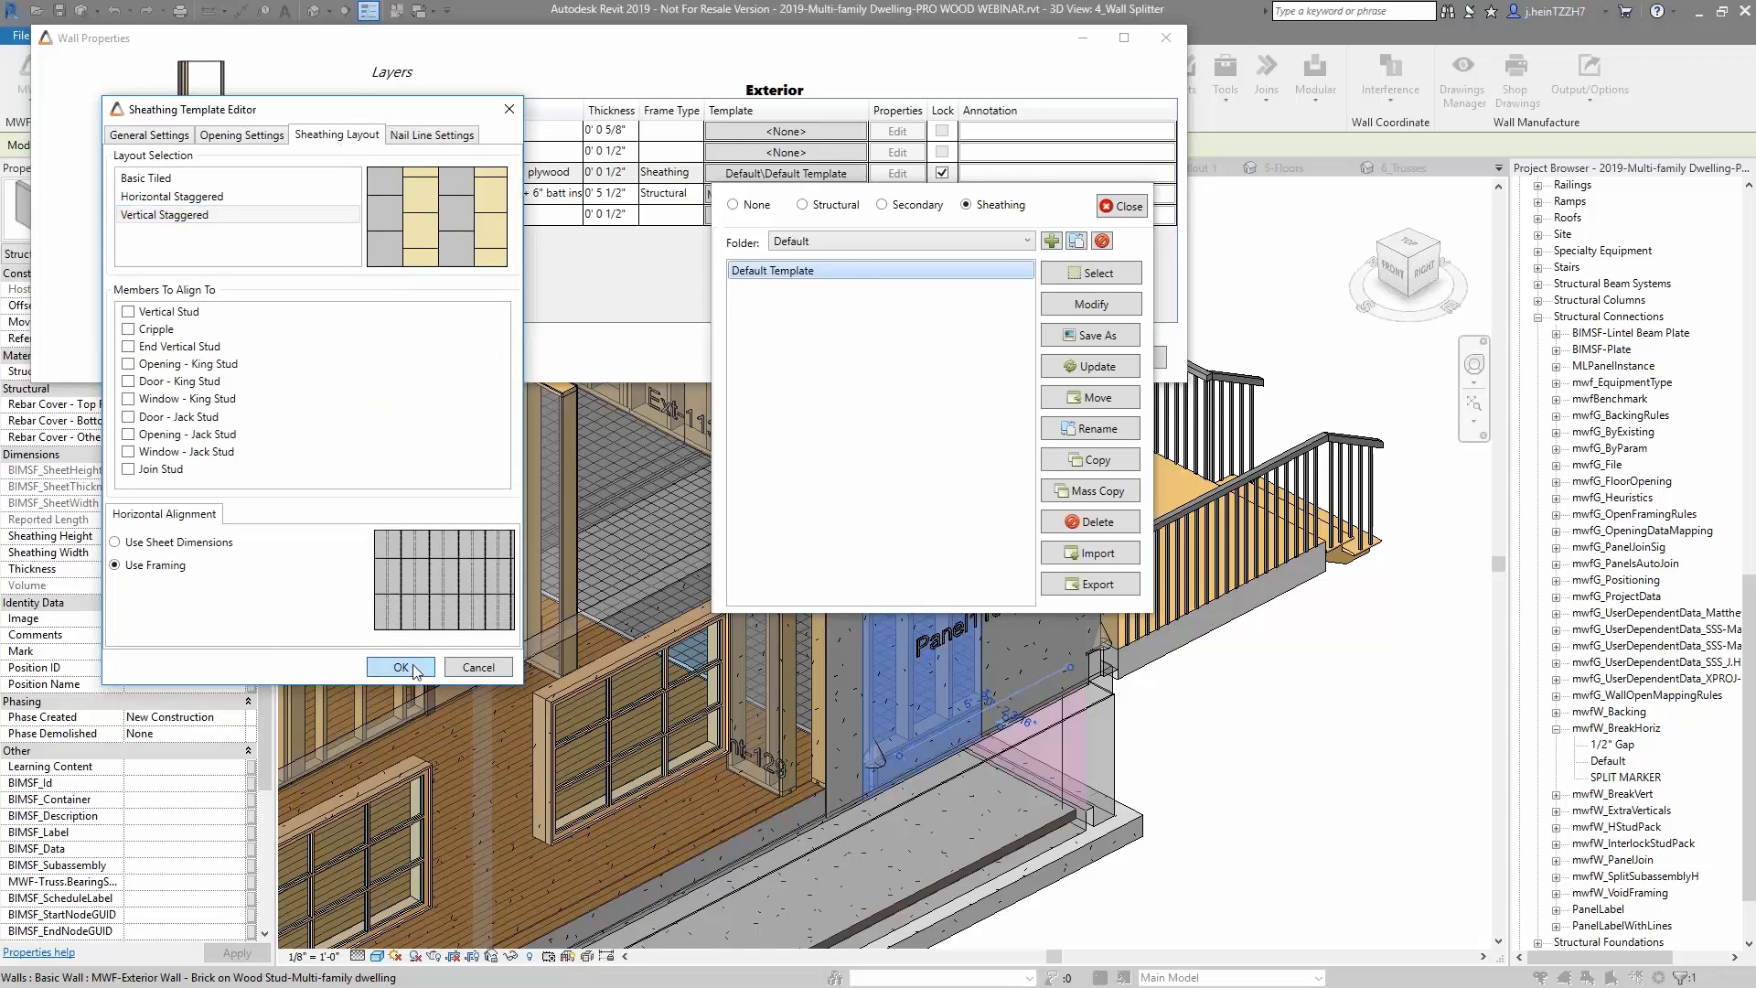
click(1127, 207)
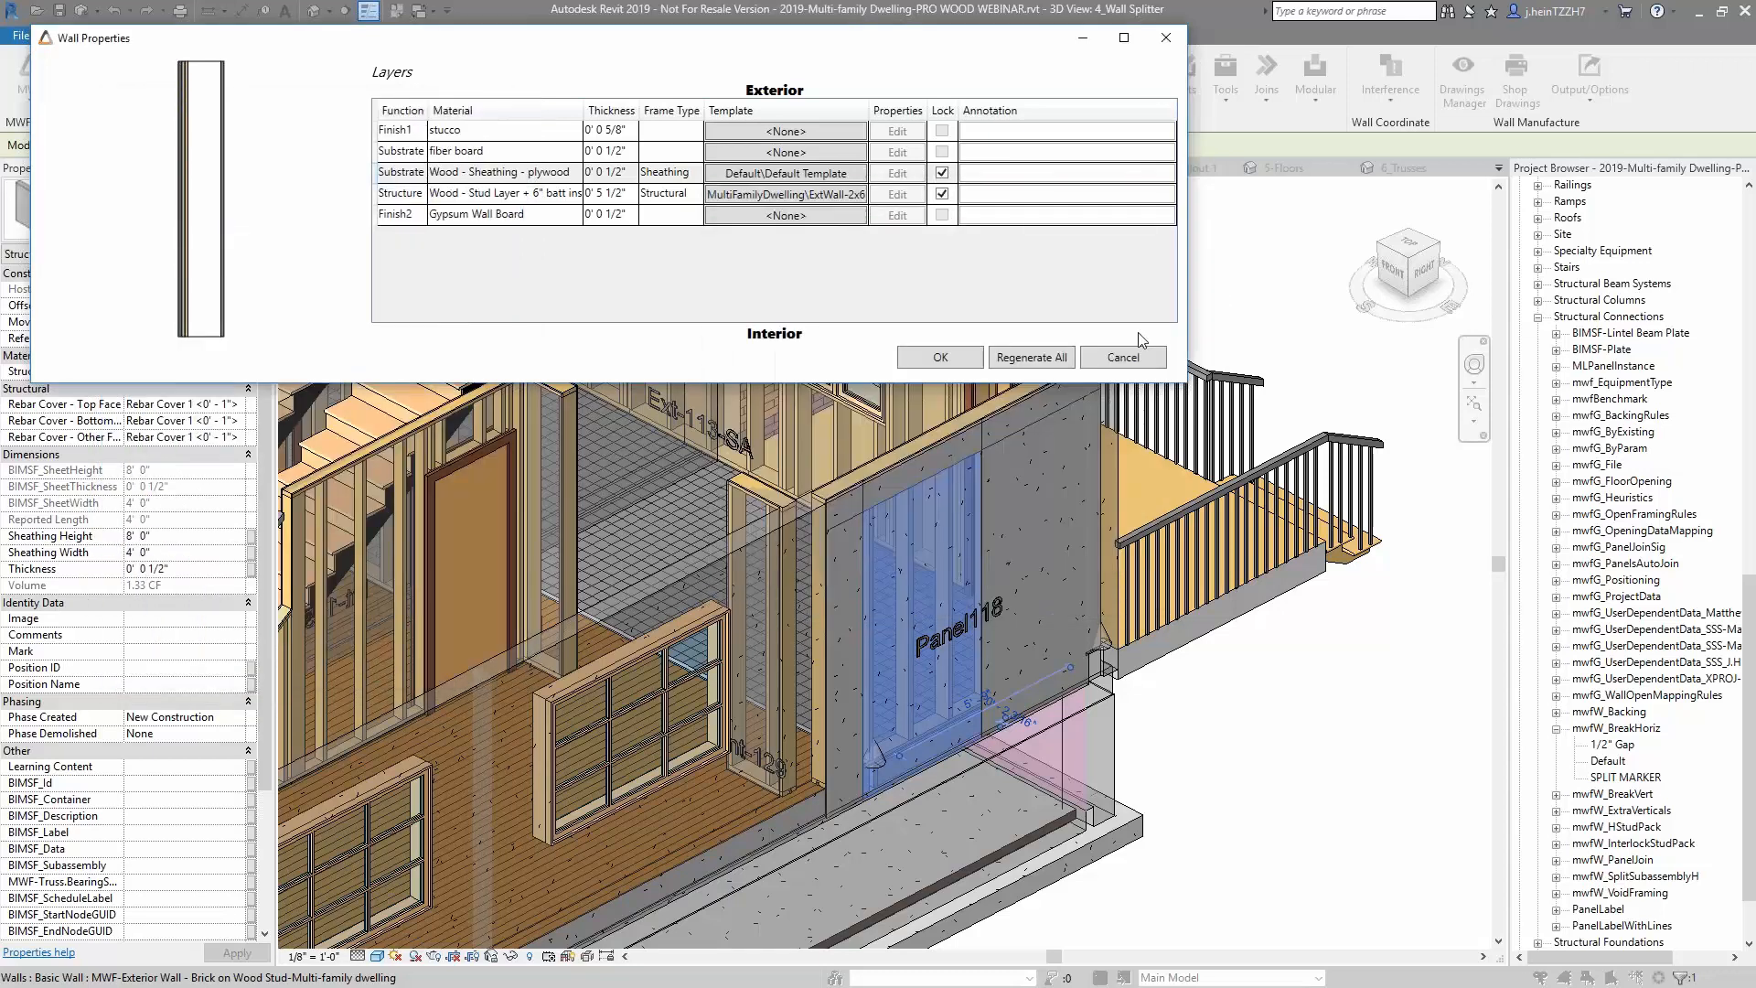
click(1123, 357)
click(1291, 769)
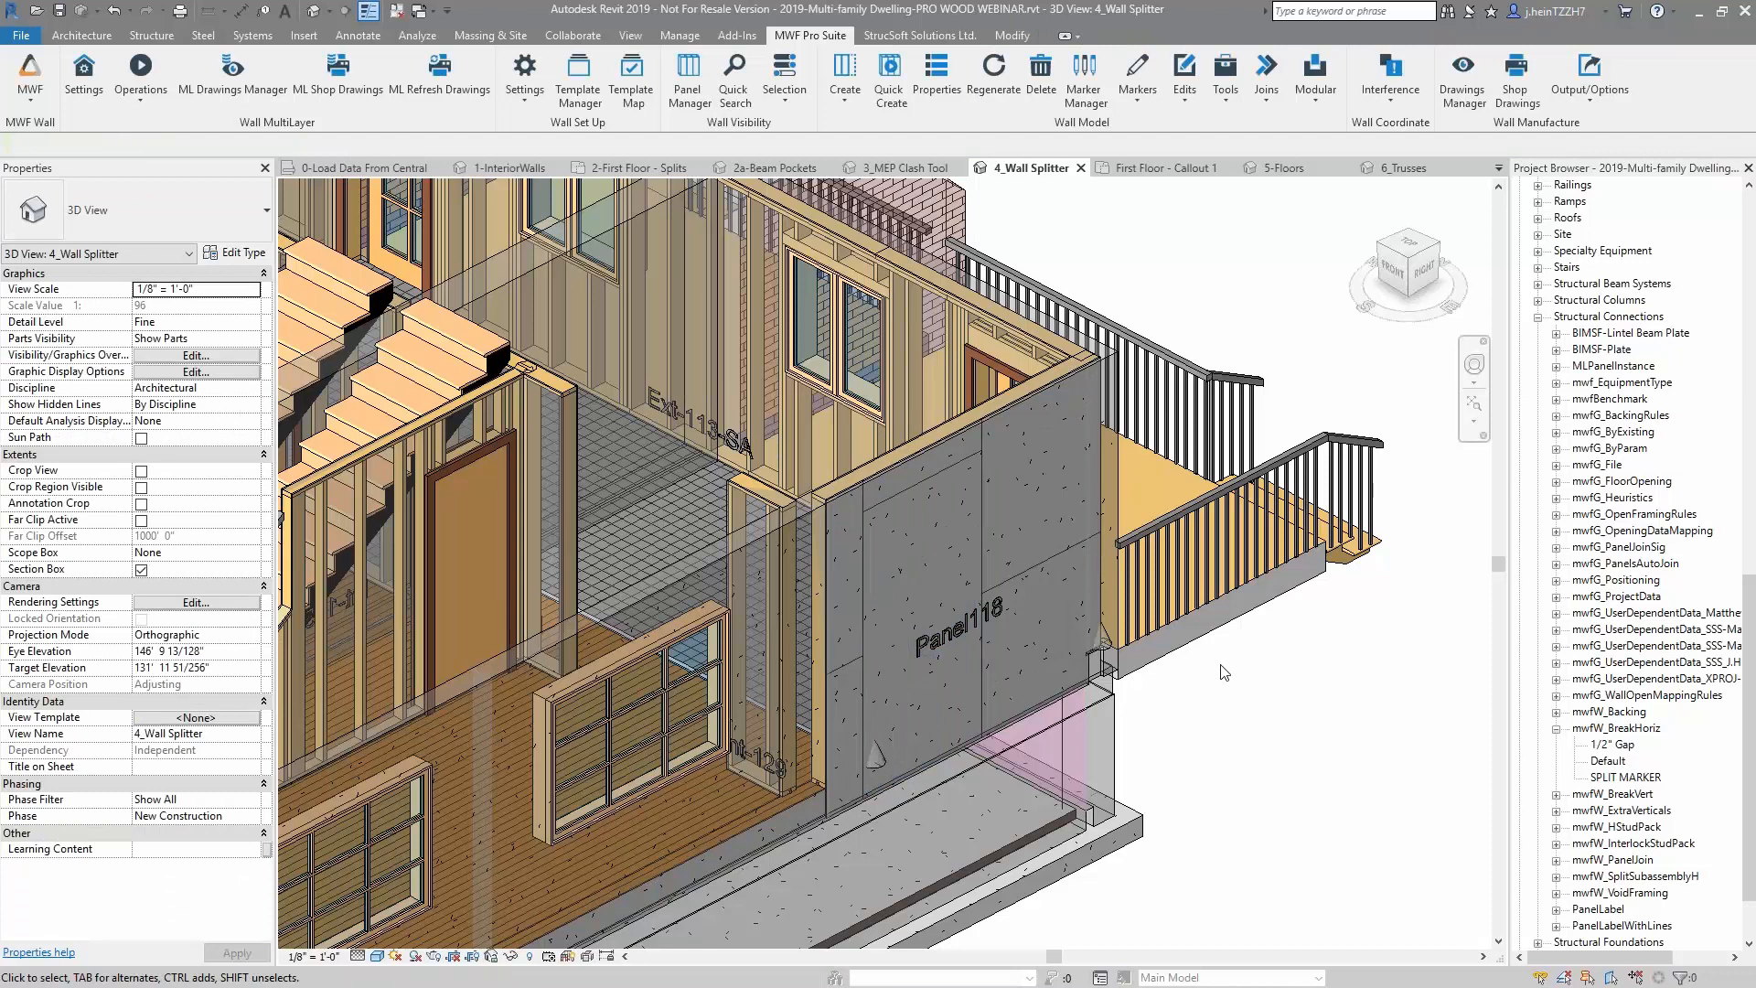
Examine the bearing header alignment options of the Wood Horizontally Aligned-TopOfPanel multiple-opening marker, then leave its settings without saving
click(1100, 95)
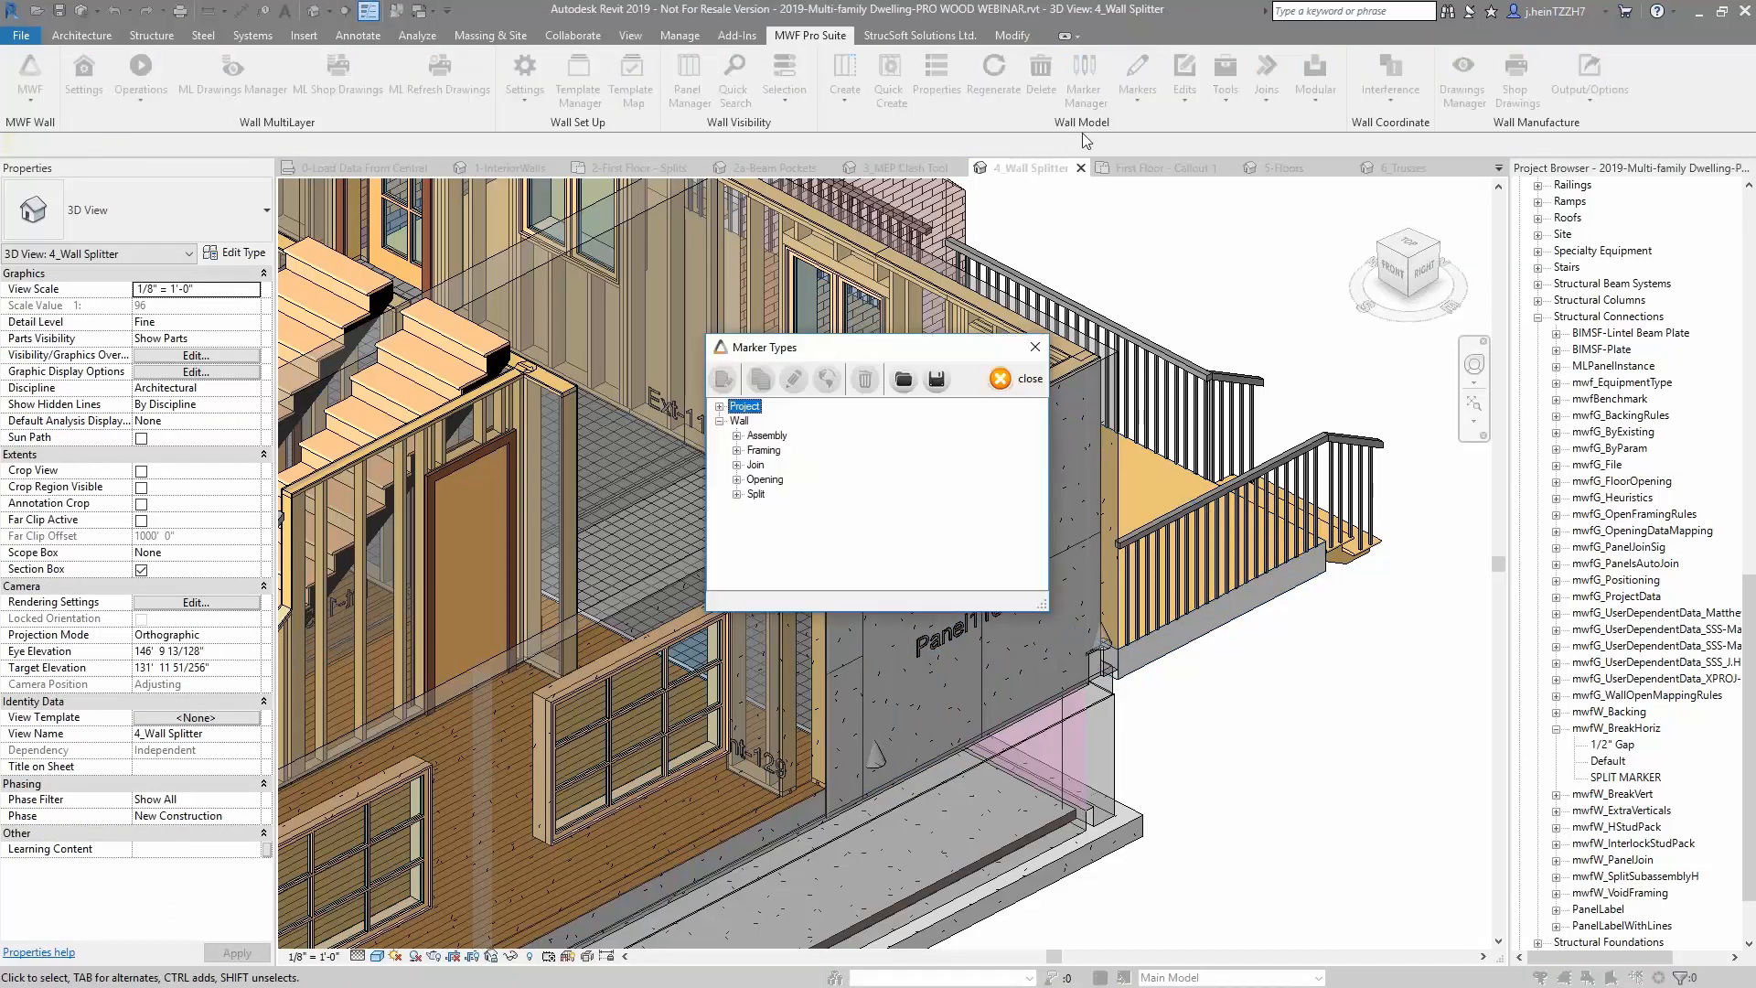
click(738, 480)
click(755, 494)
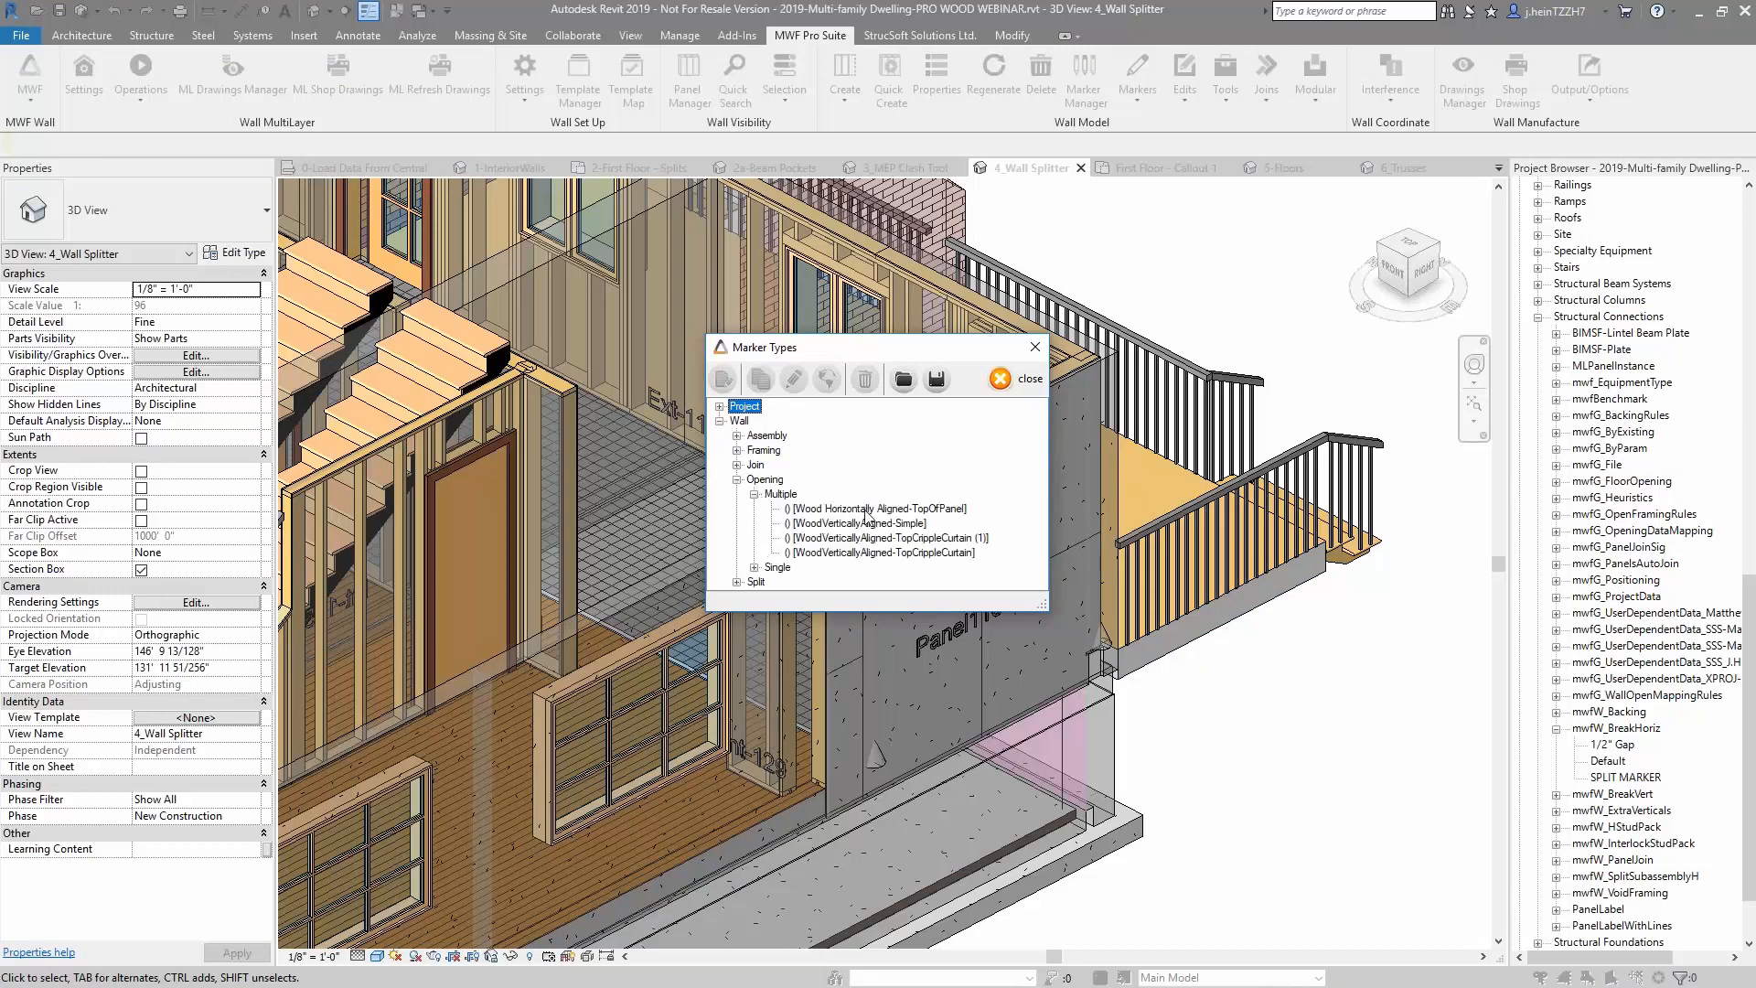
click(867, 510)
double_click(867, 510)
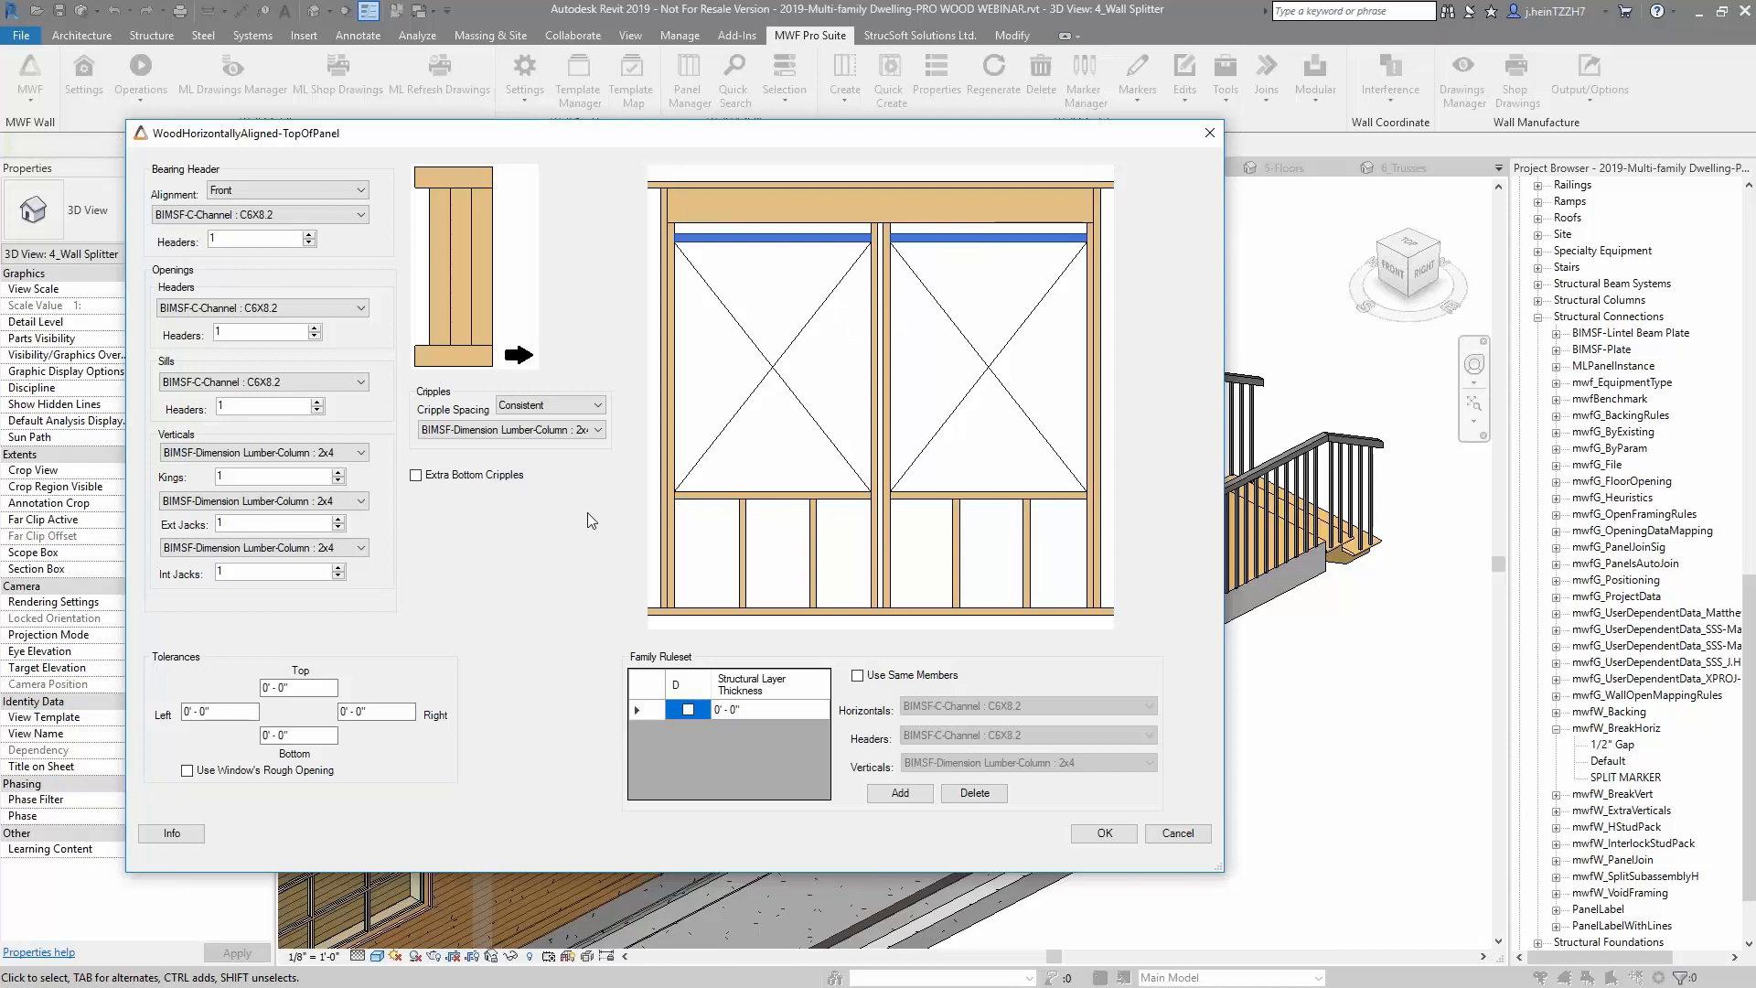
click(356, 191)
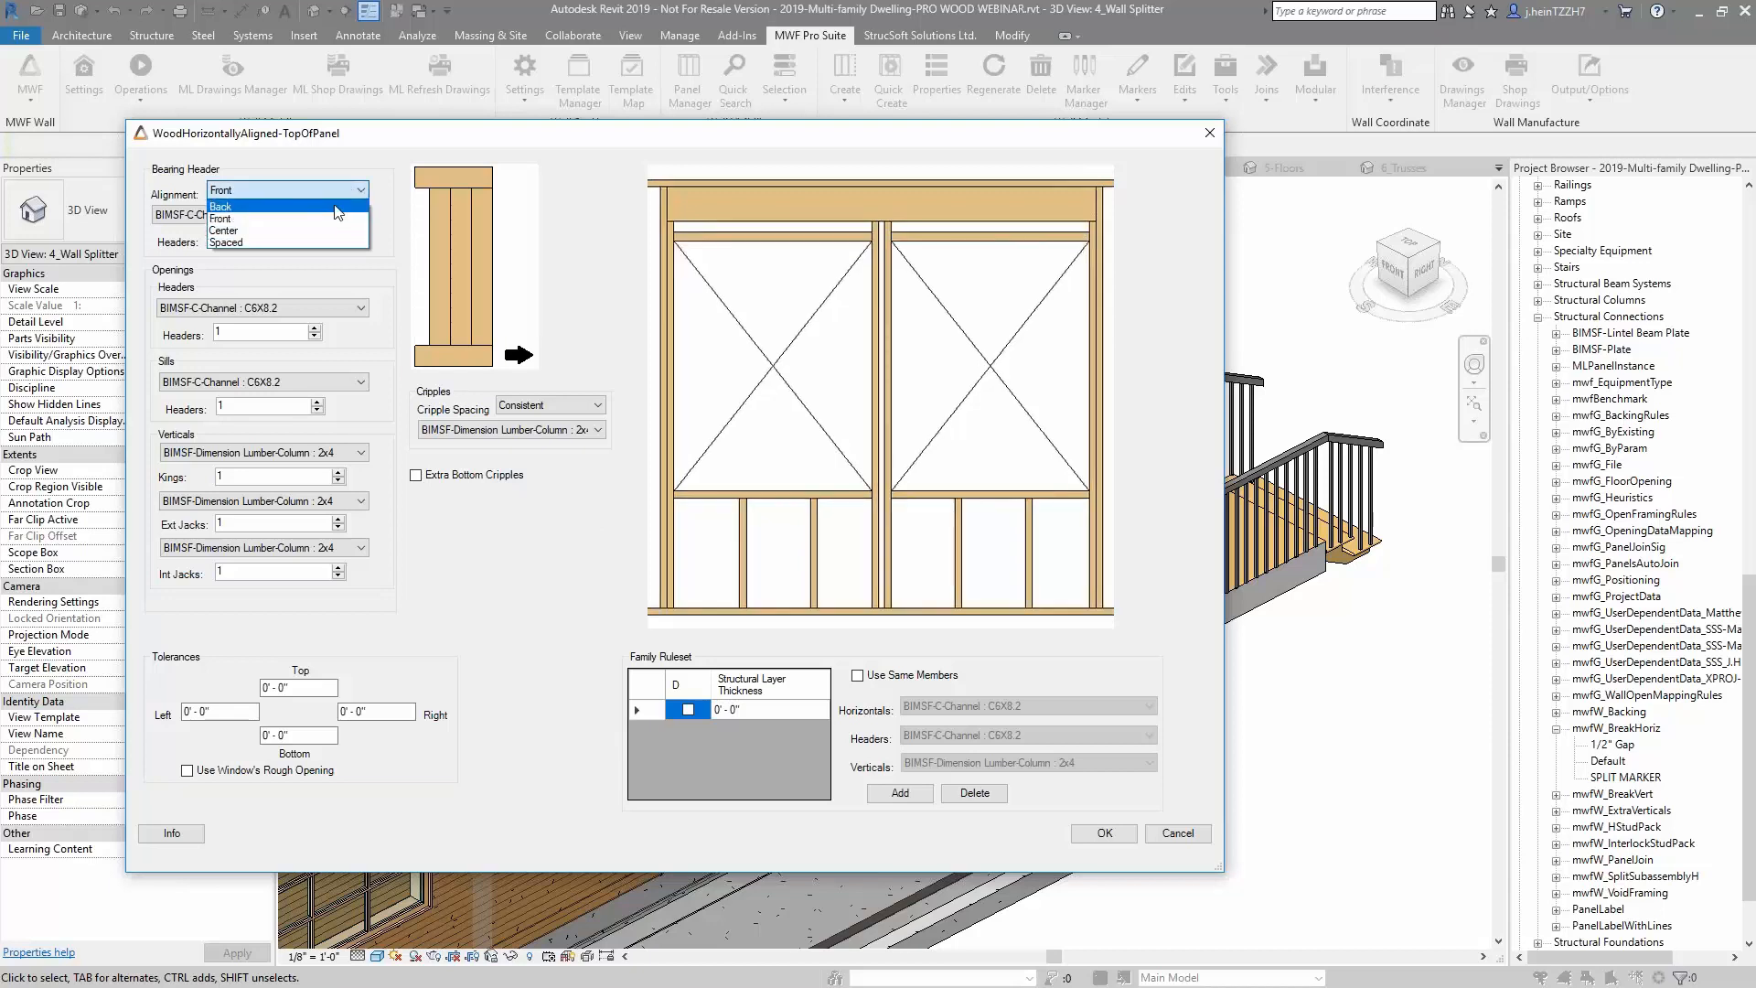
click(502, 569)
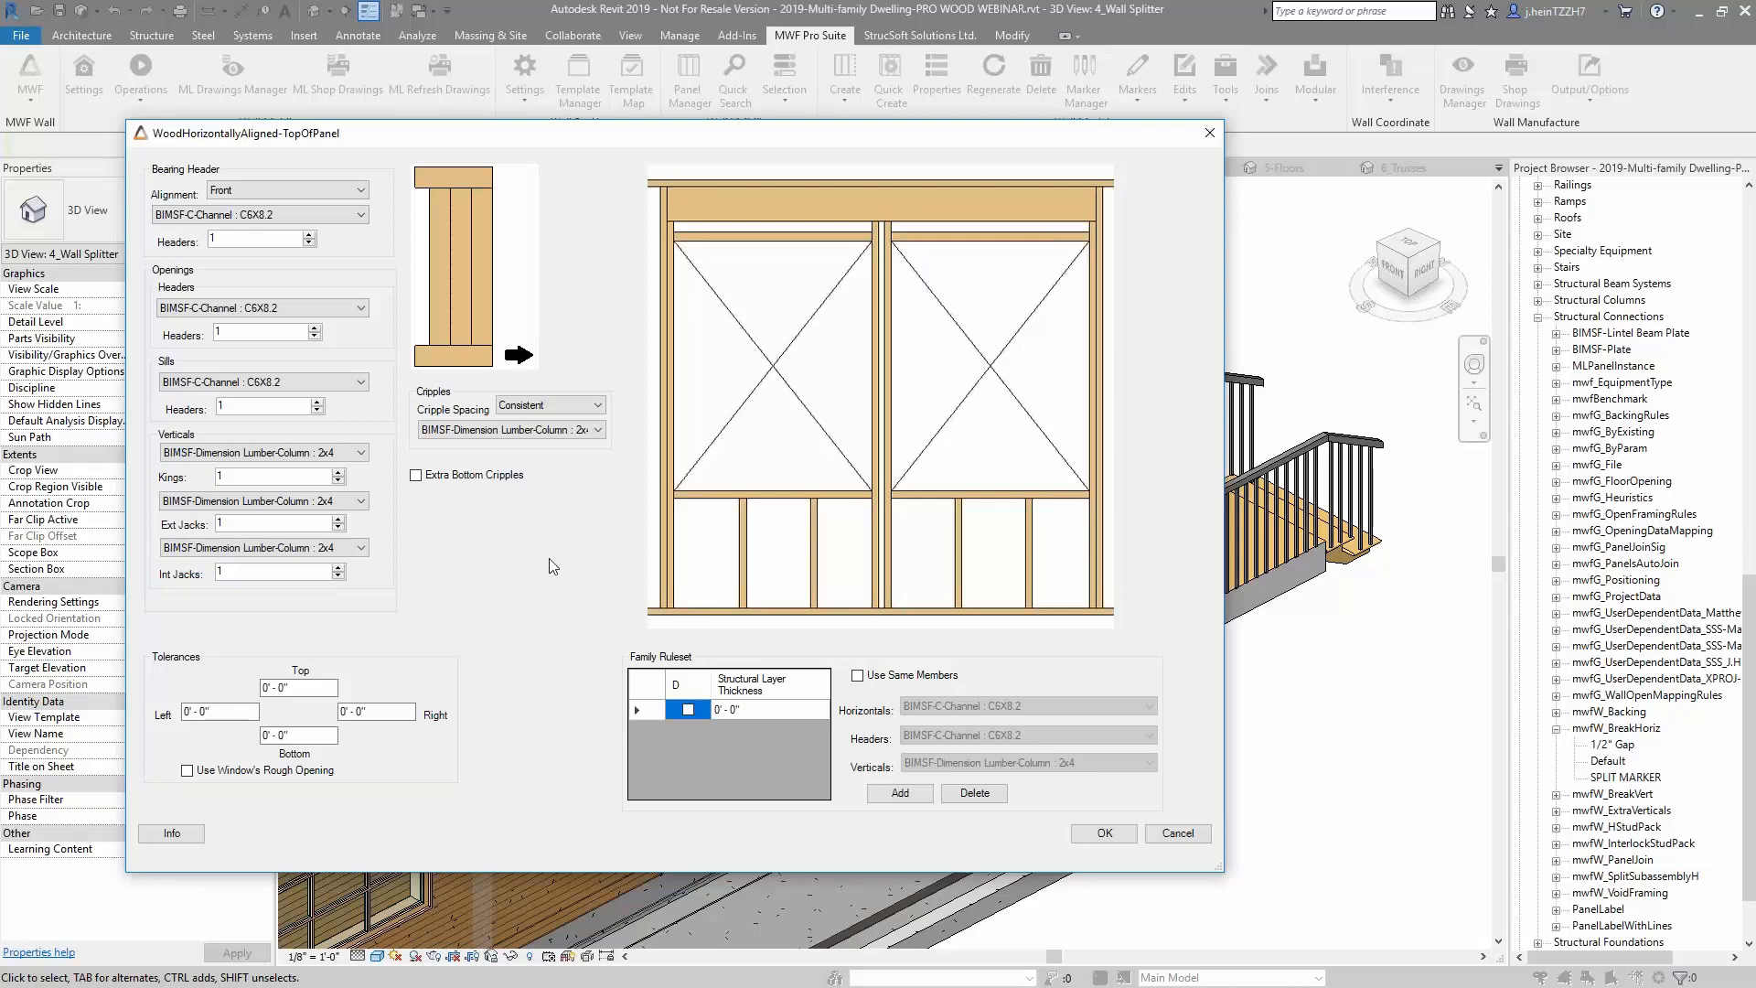
click(1189, 833)
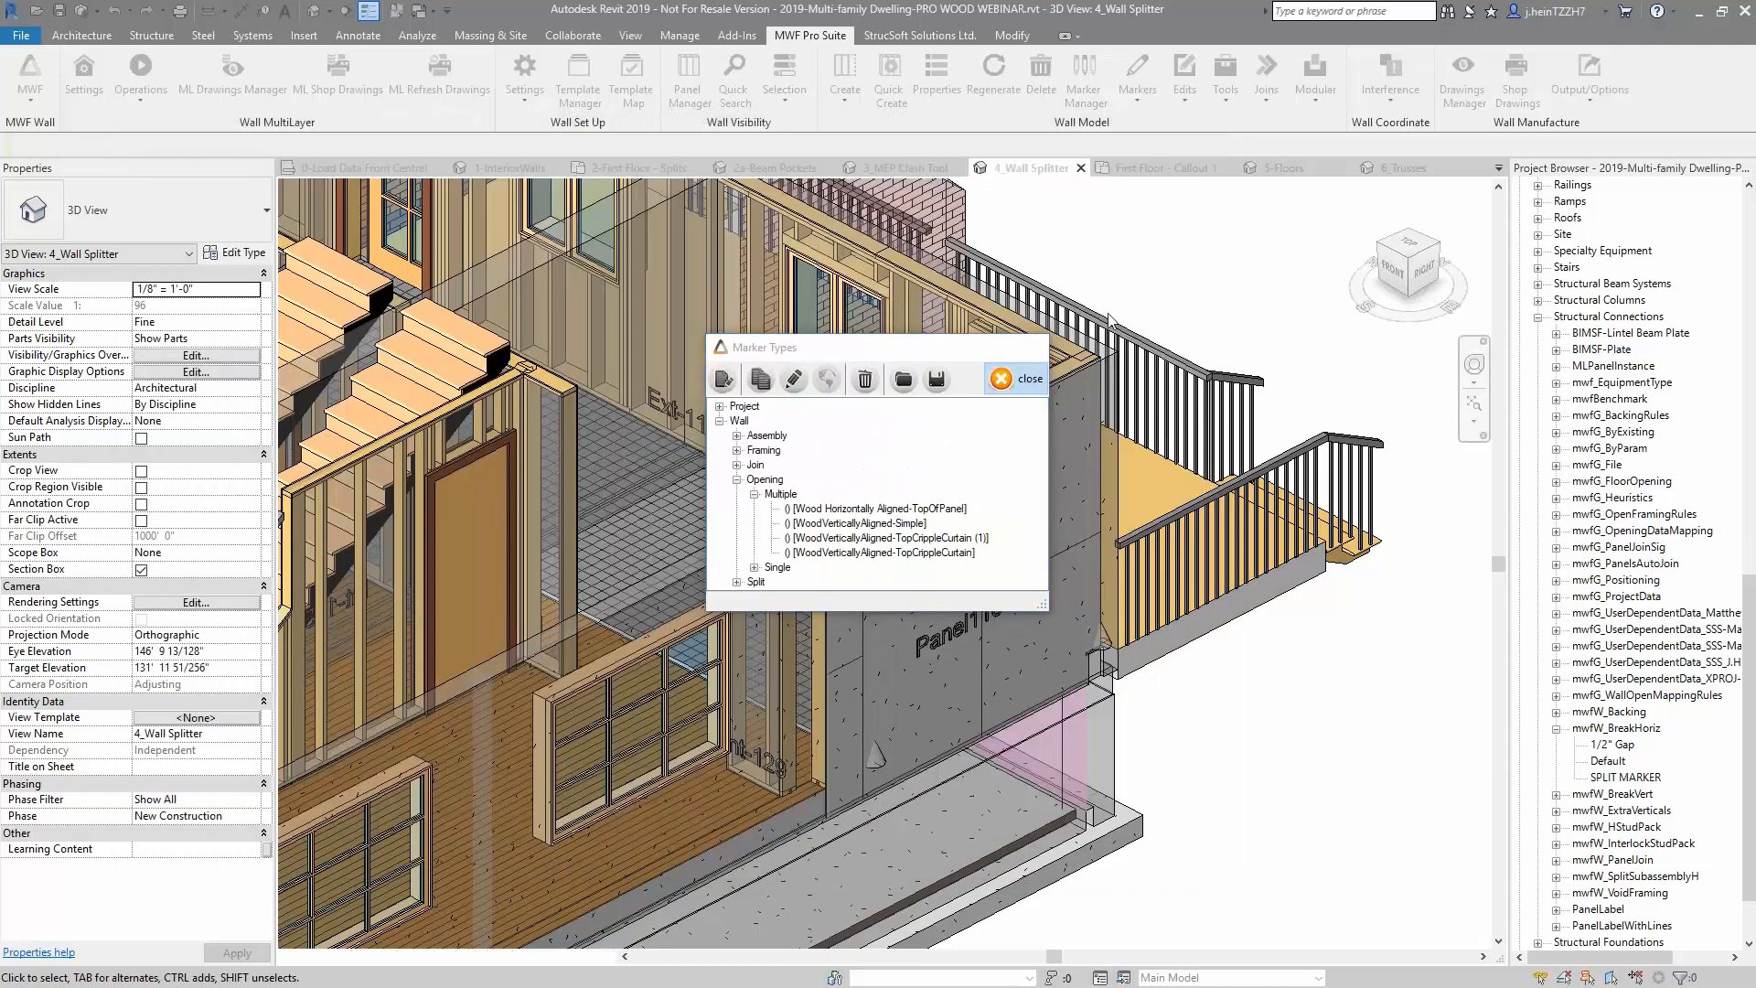
Switch to the 5-Floors 3D view and select the 10" second-level floors in turn to examine their extents
click(1172, 172)
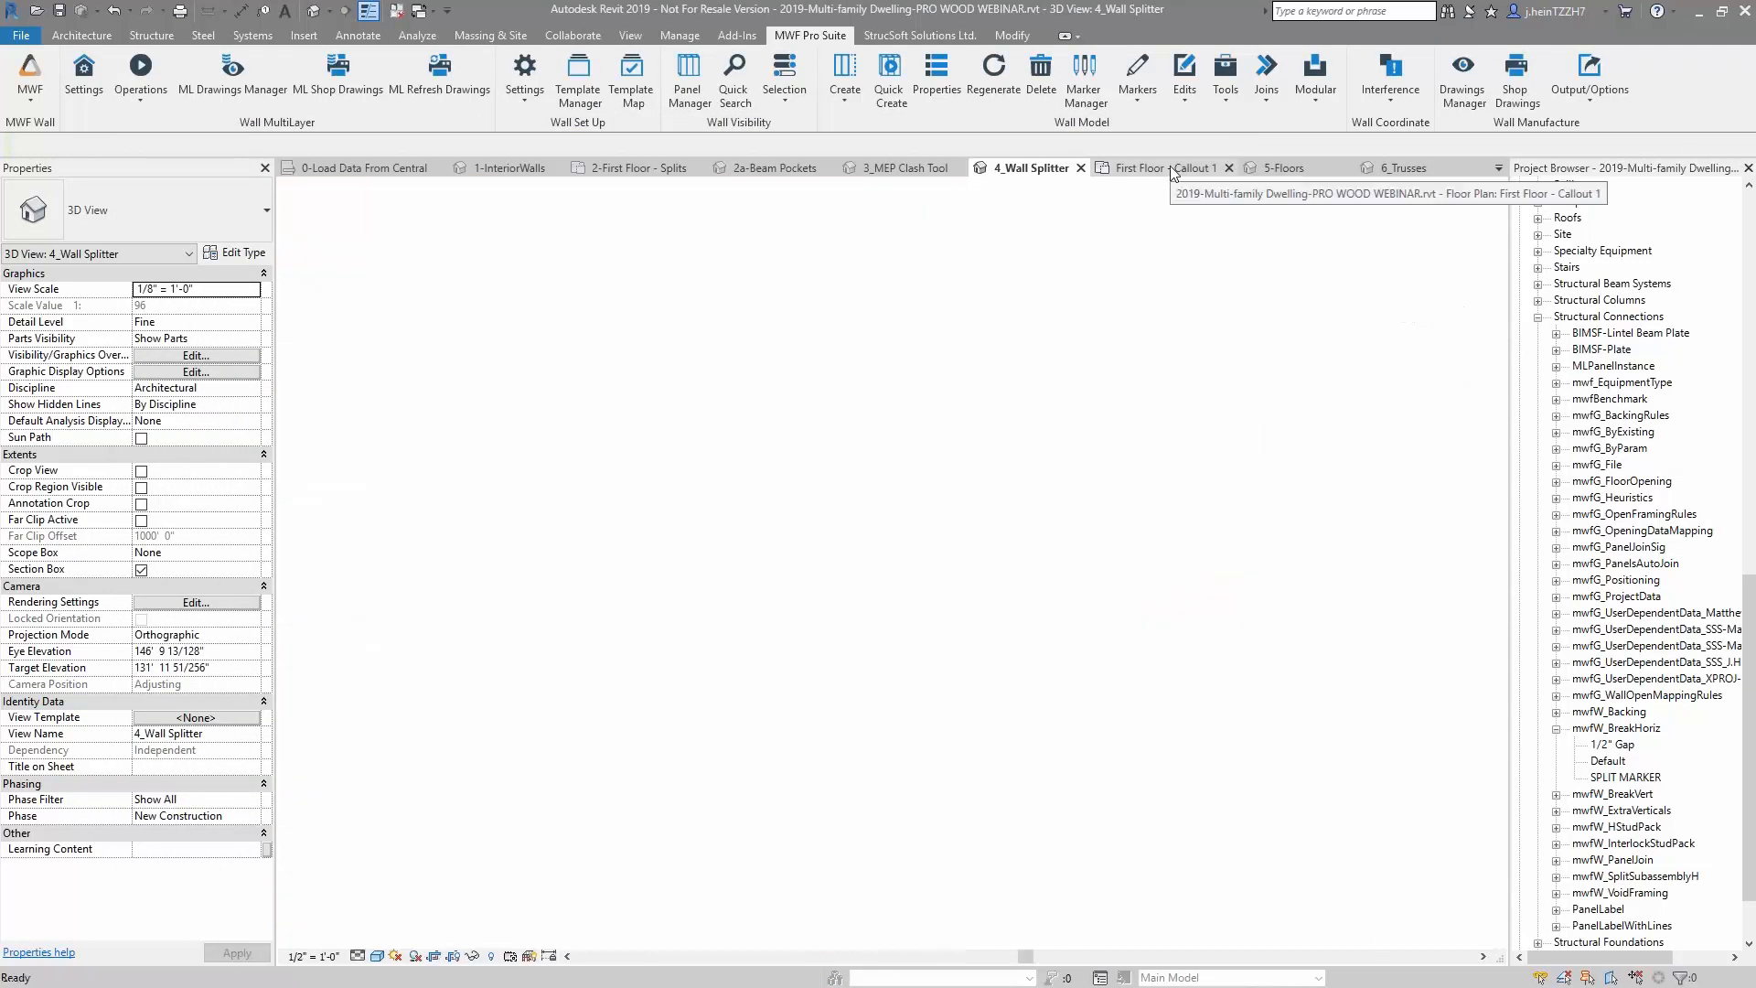
click(1276, 169)
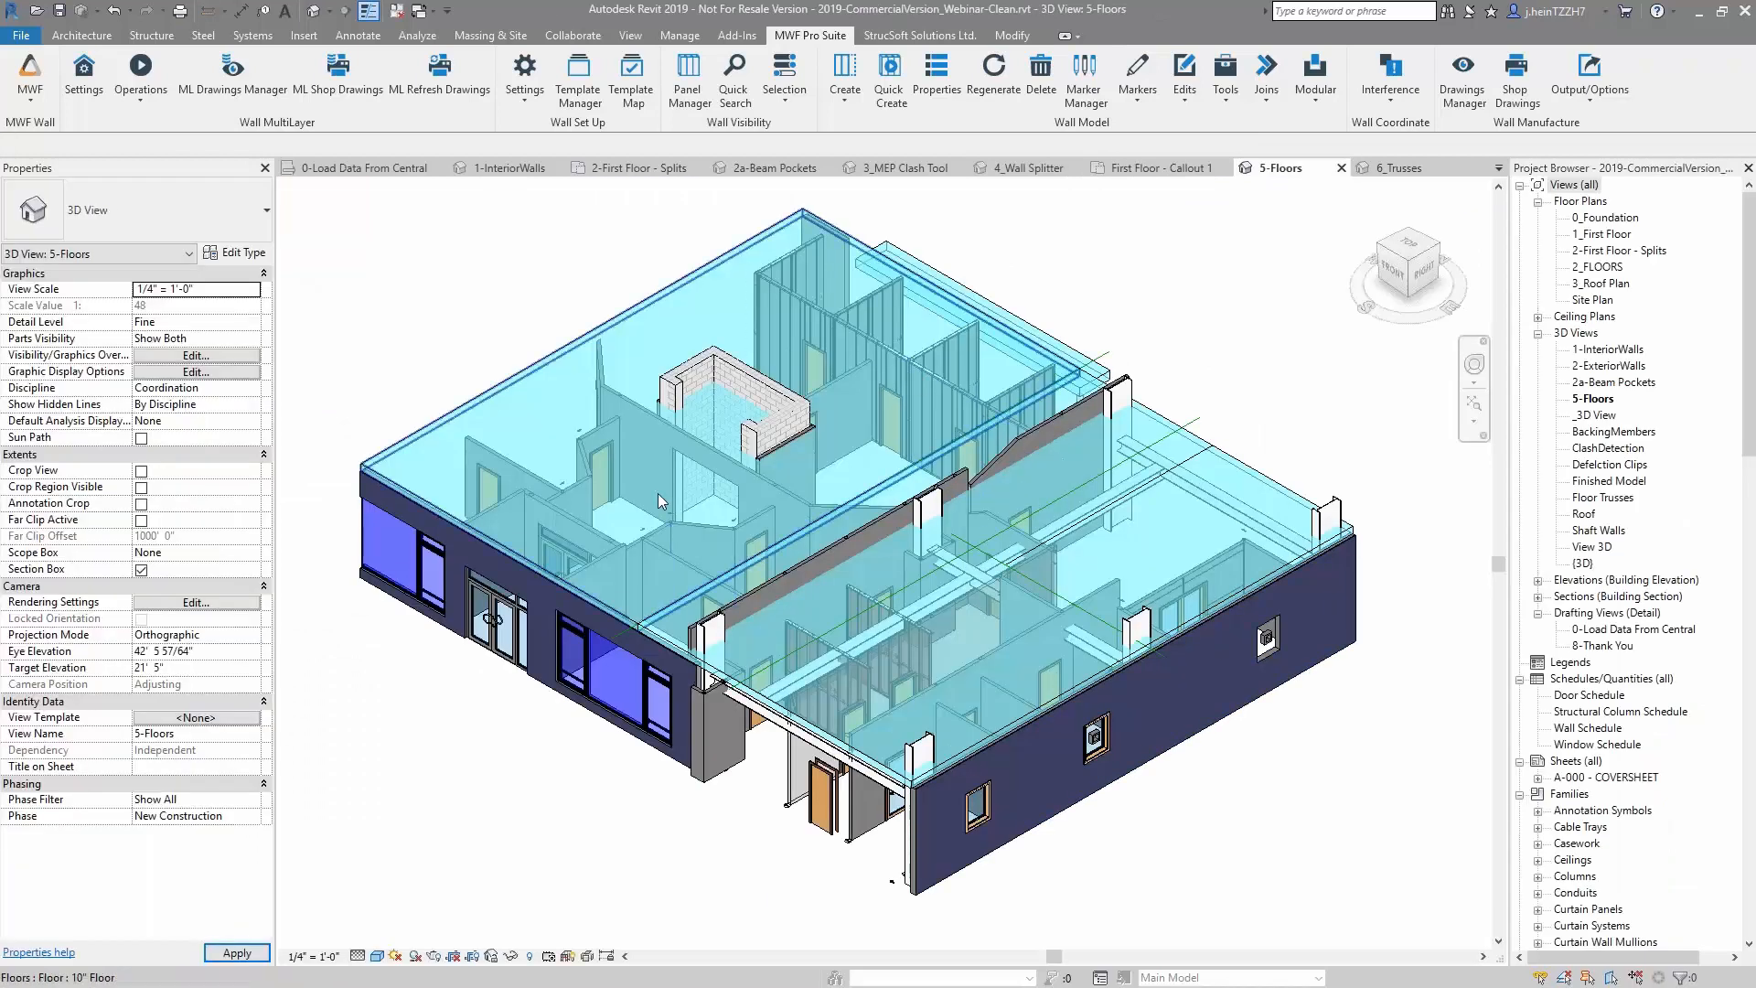
click(564, 398)
click(1242, 485)
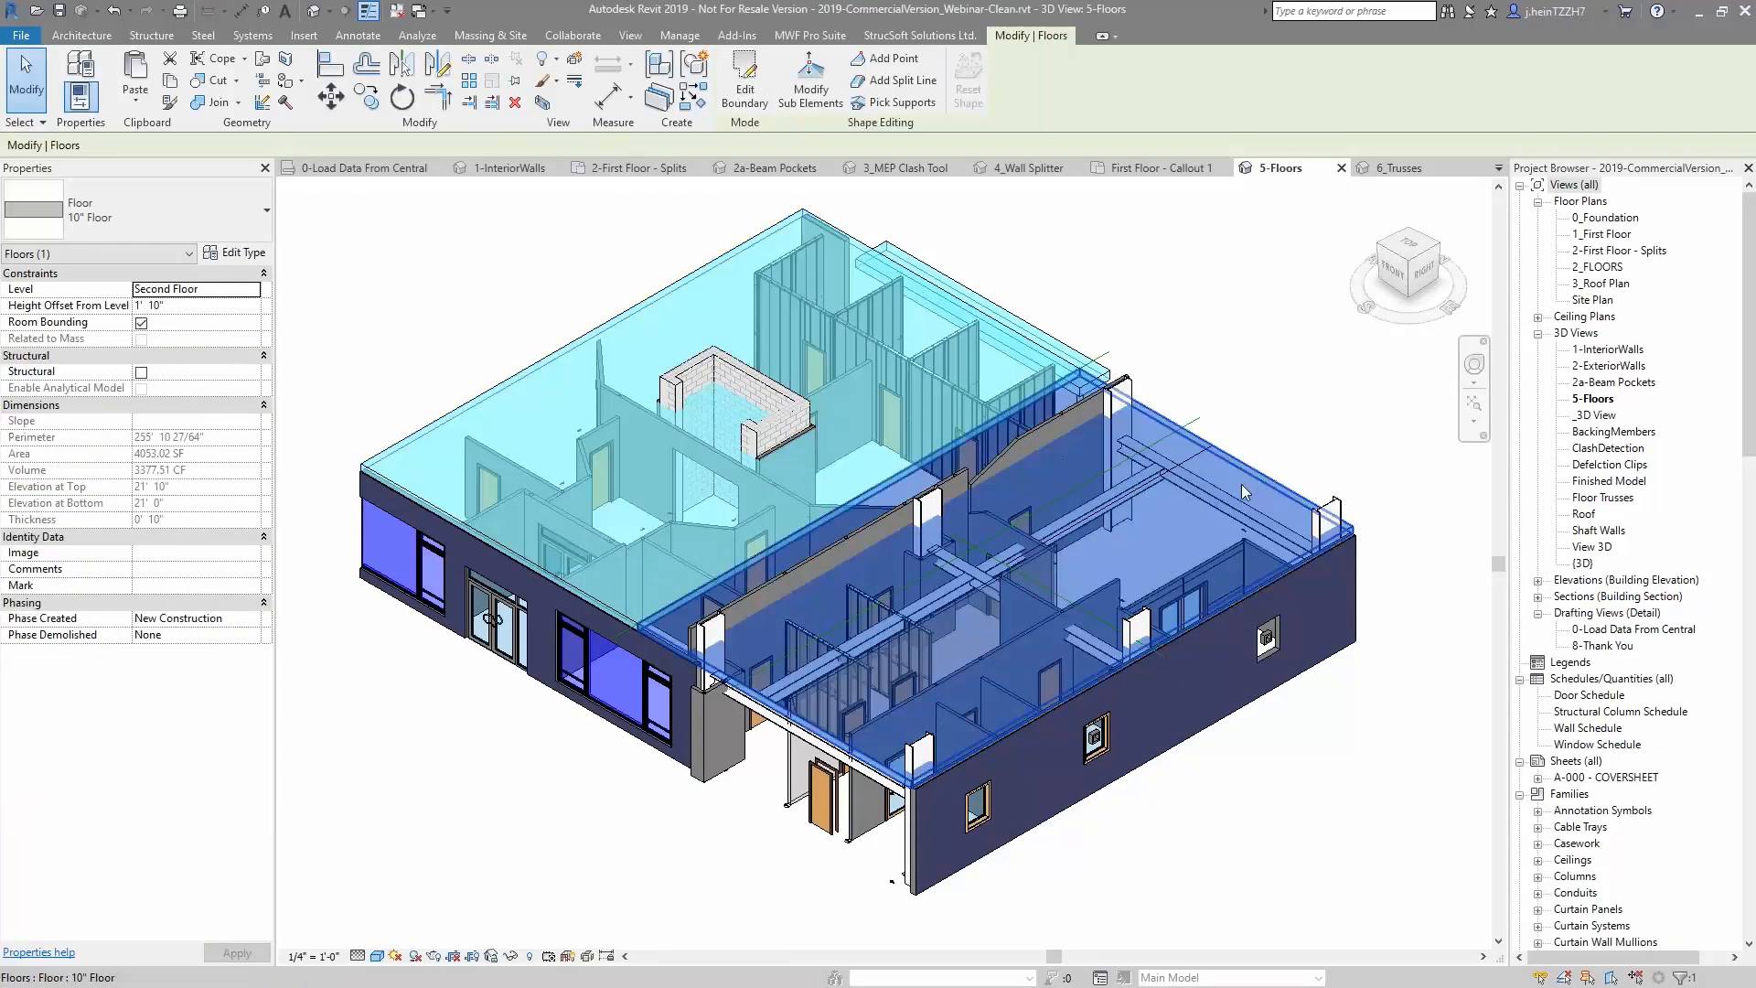
click(1240, 371)
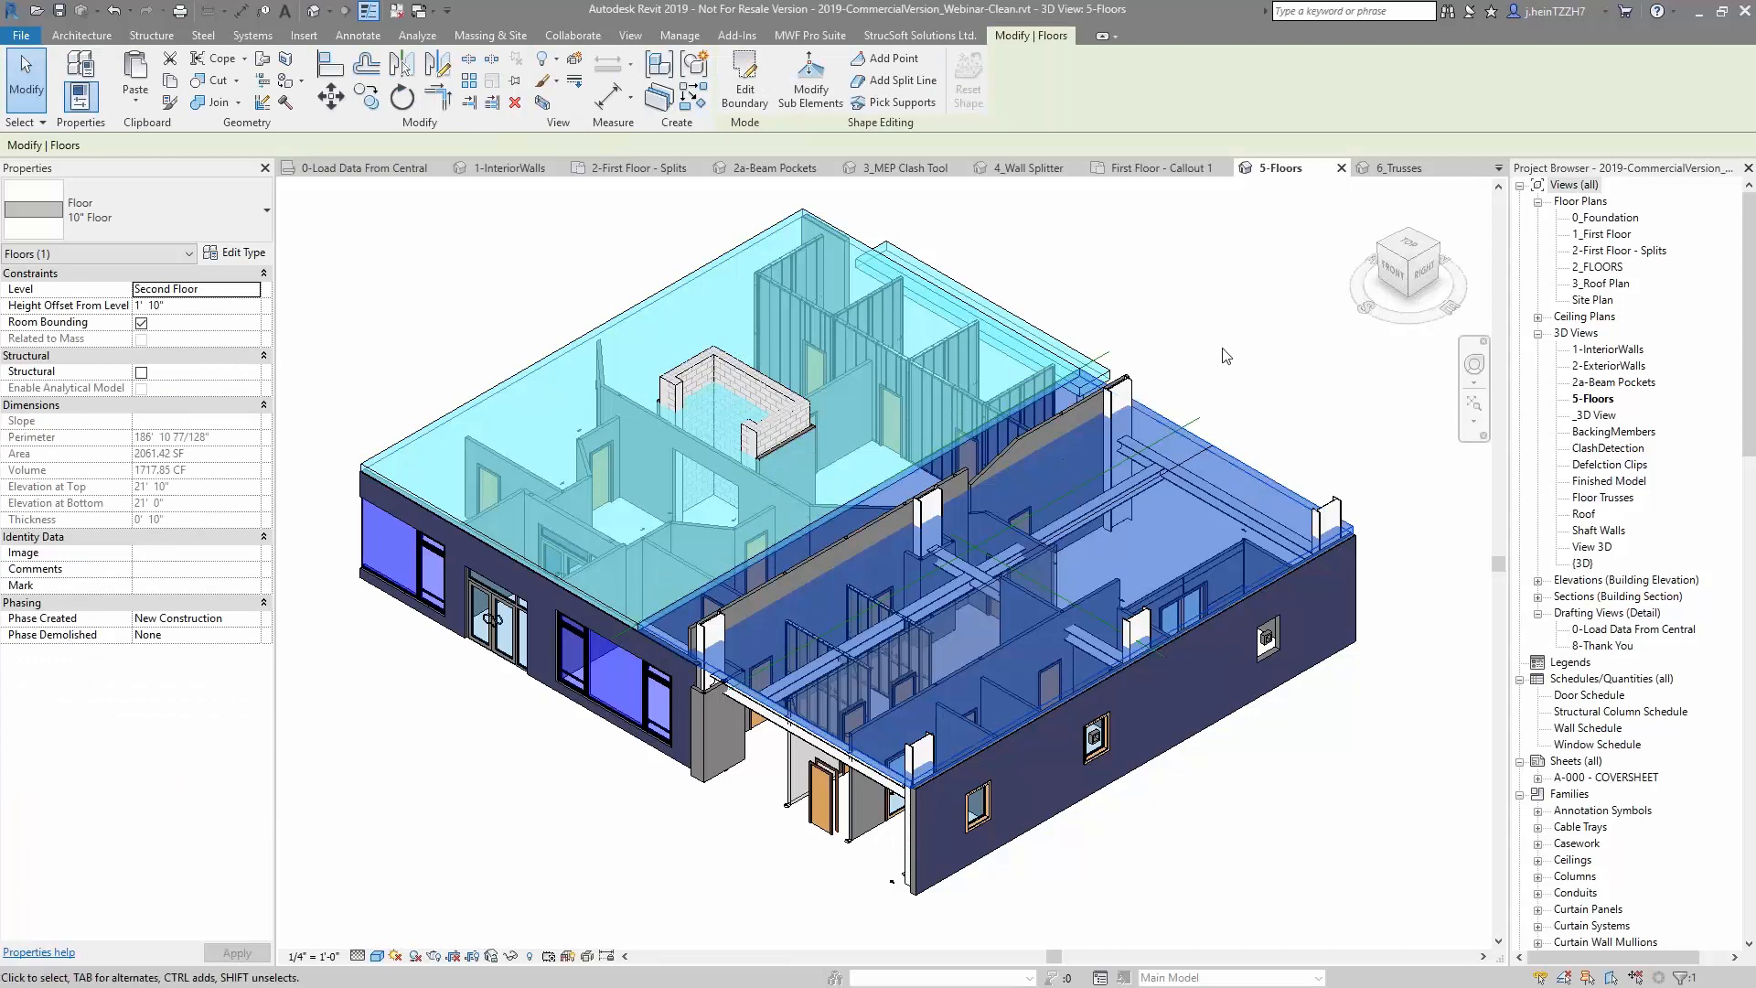
click(1251, 477)
click(1251, 355)
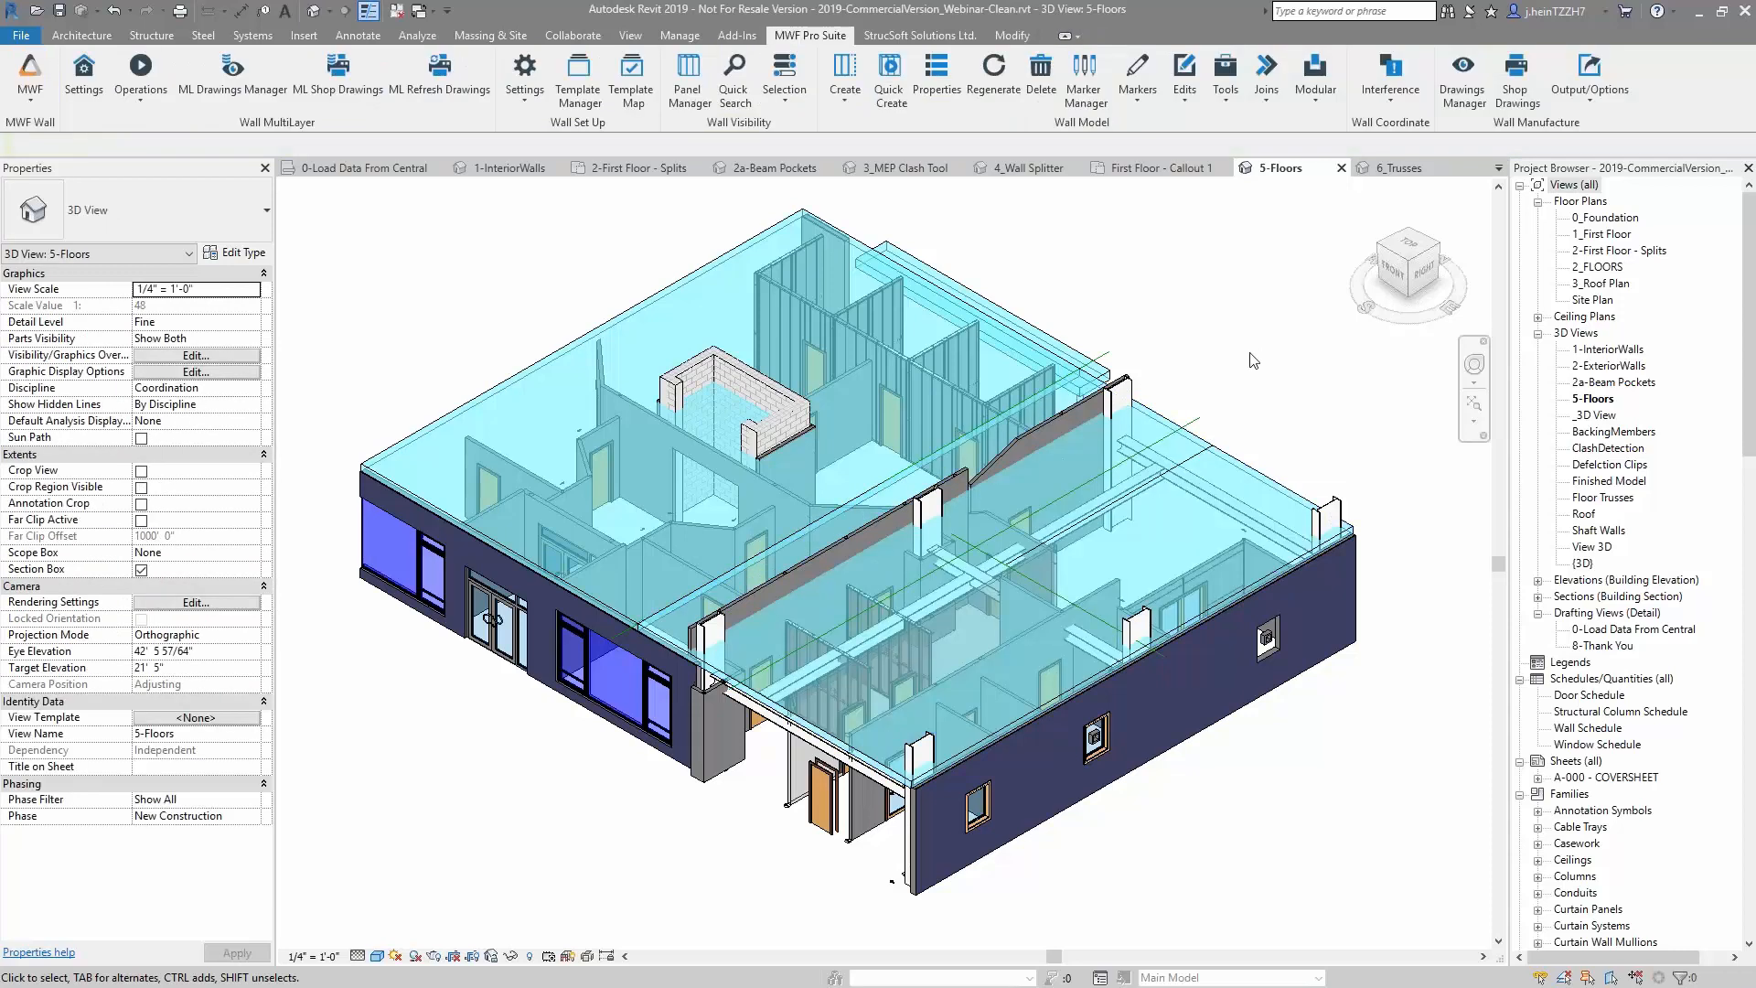
Select the model line extending past the smaller 10" floor and the floor itself to examine the support line layout
click(1204, 420)
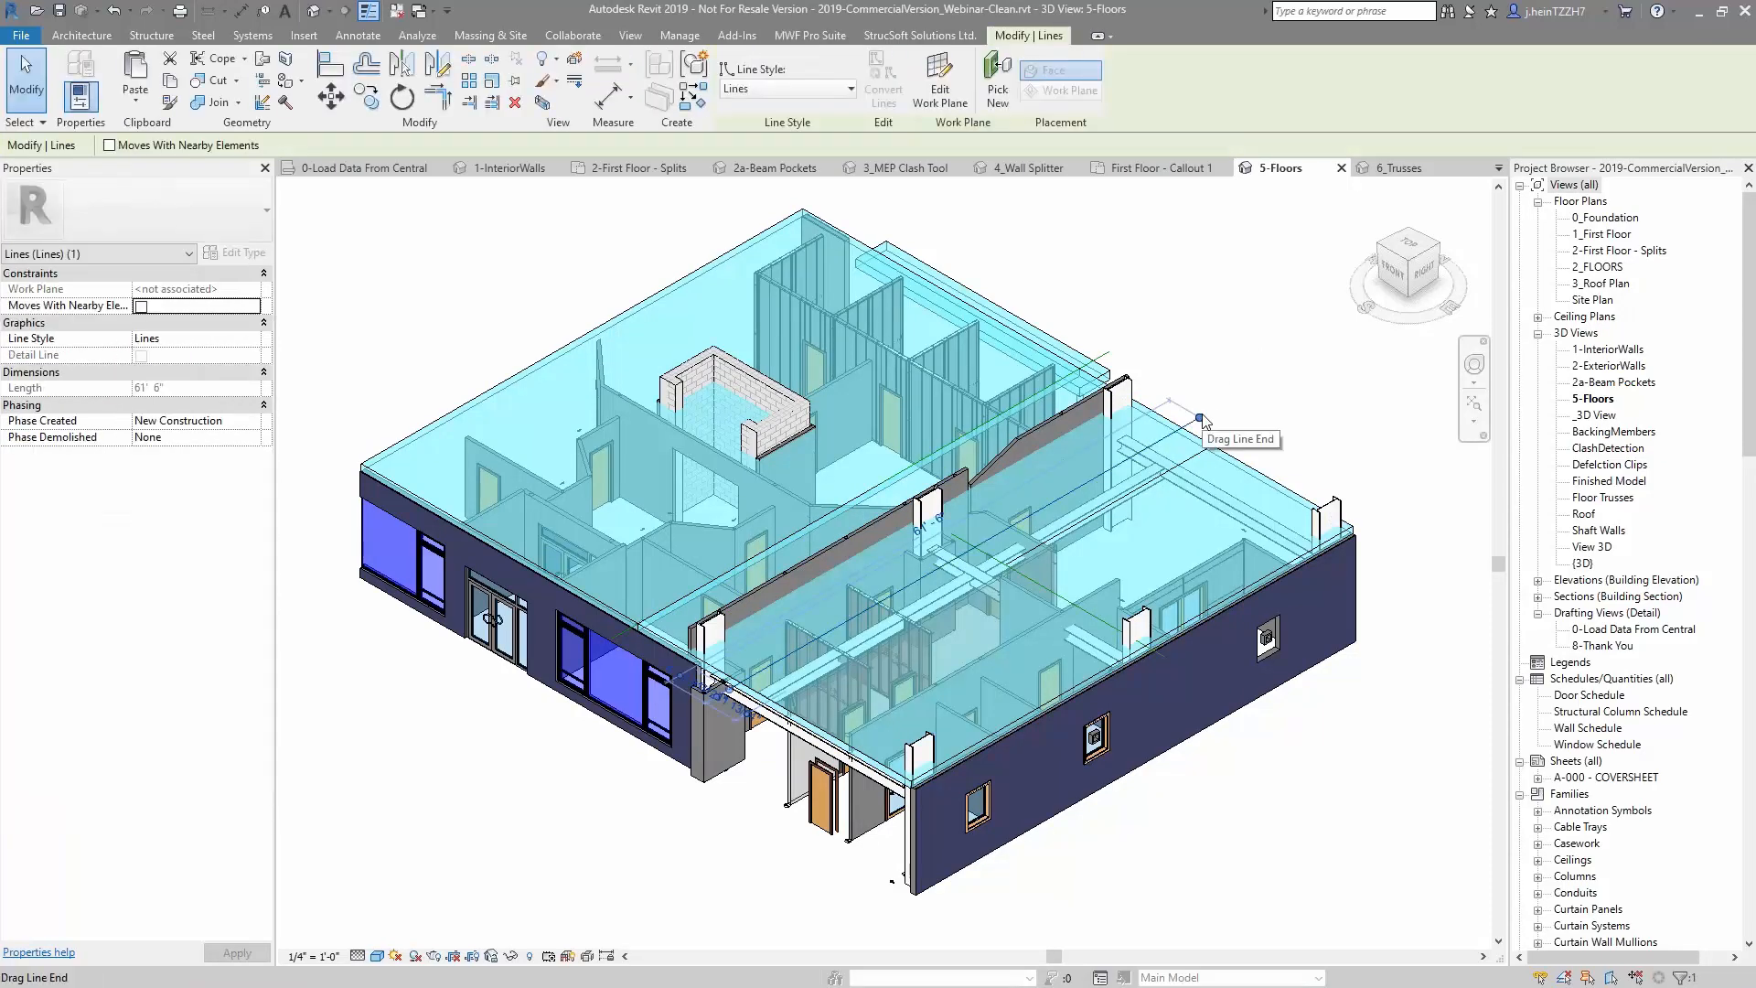
drag(1199, 417, 1161, 650)
click(1276, 385)
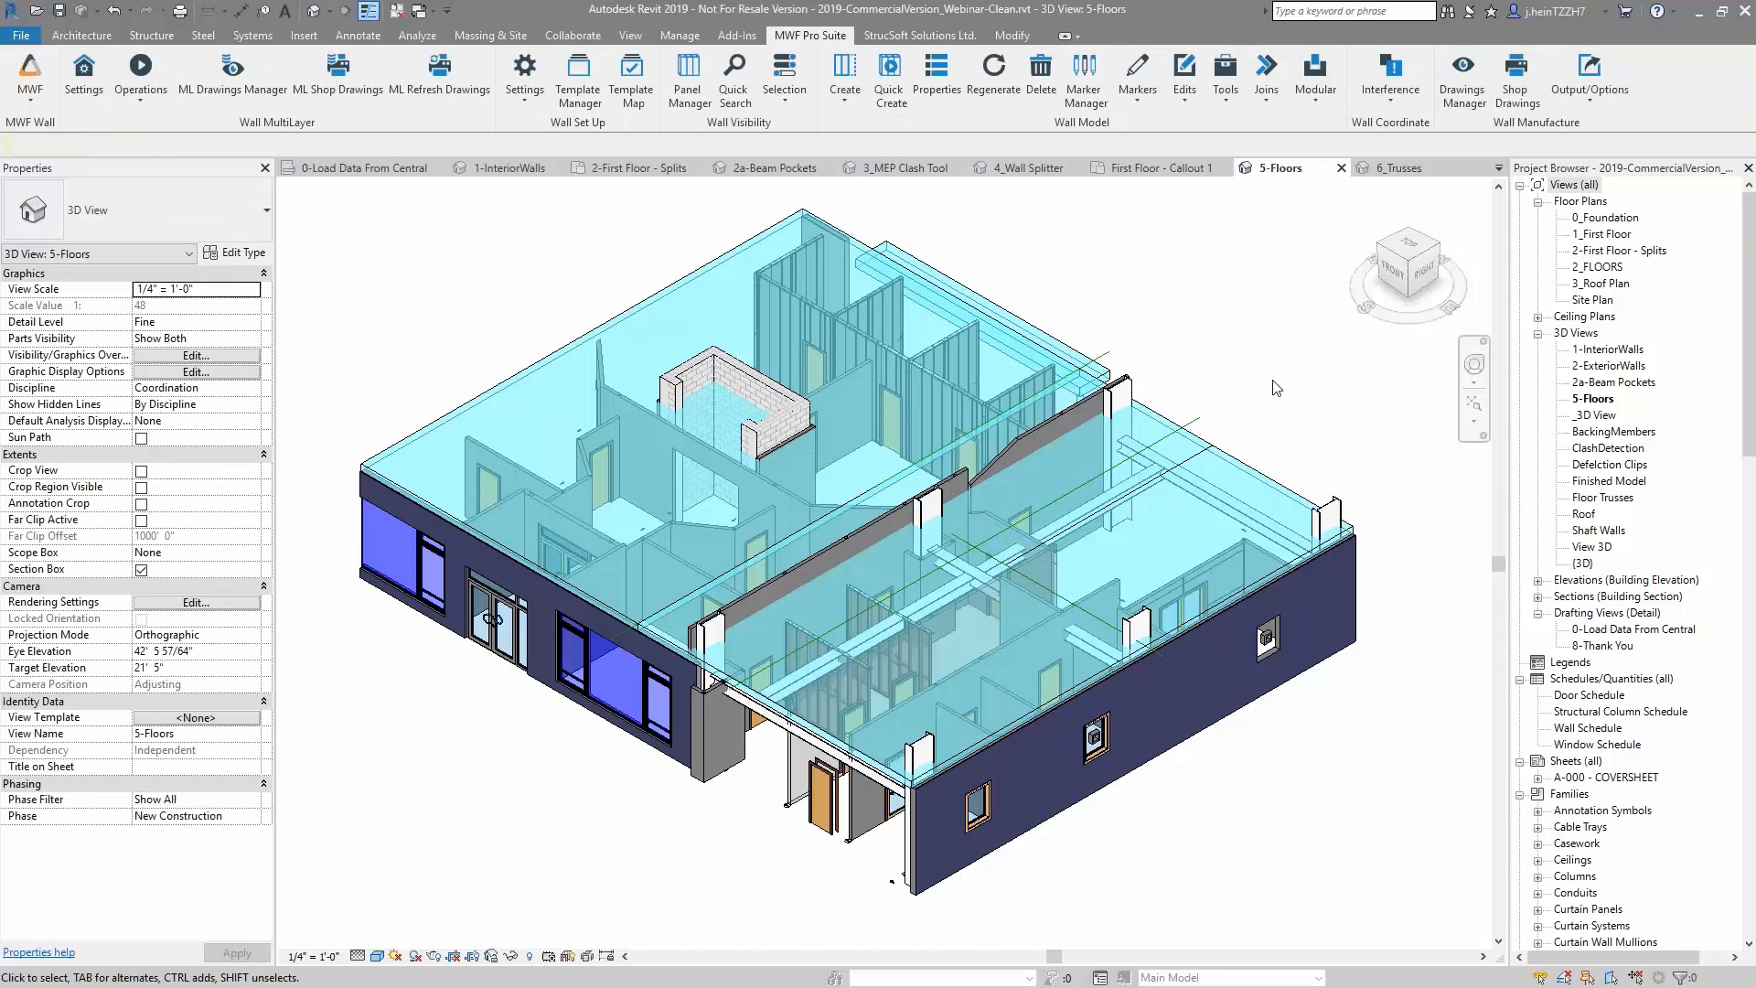
click(1264, 442)
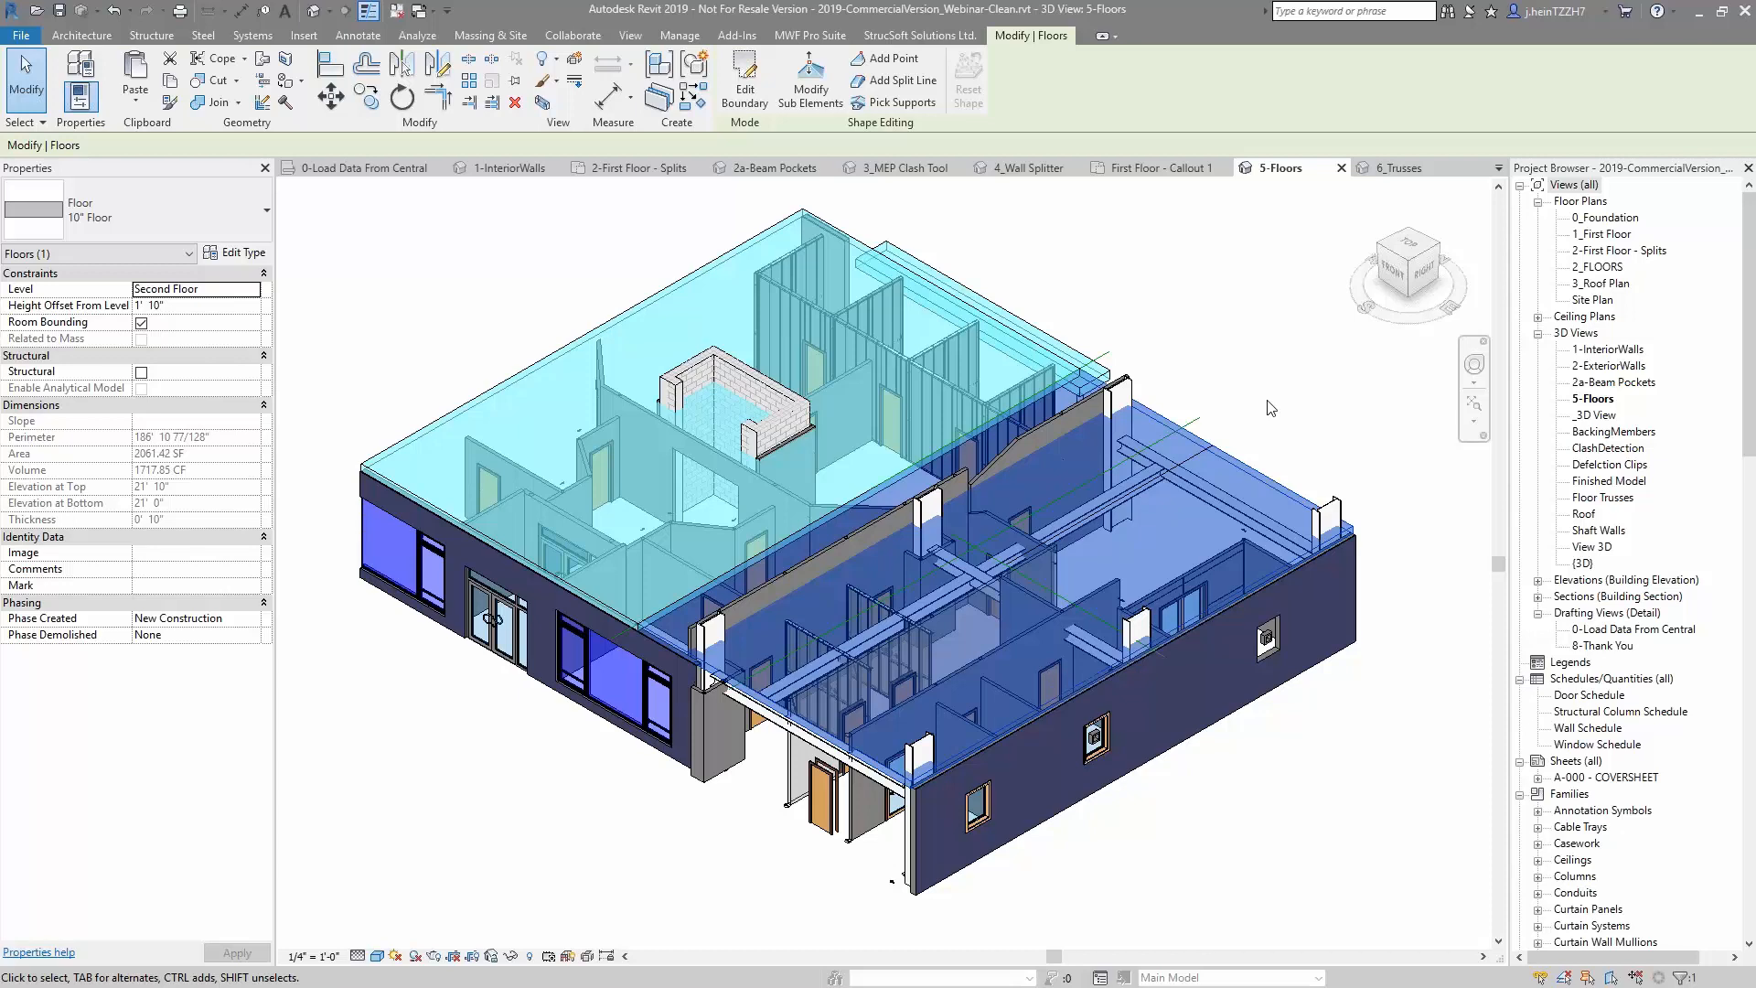
Deselect the floor and switch the MWF Pro Suite tools from wall framing to floor framing
click(1270, 405)
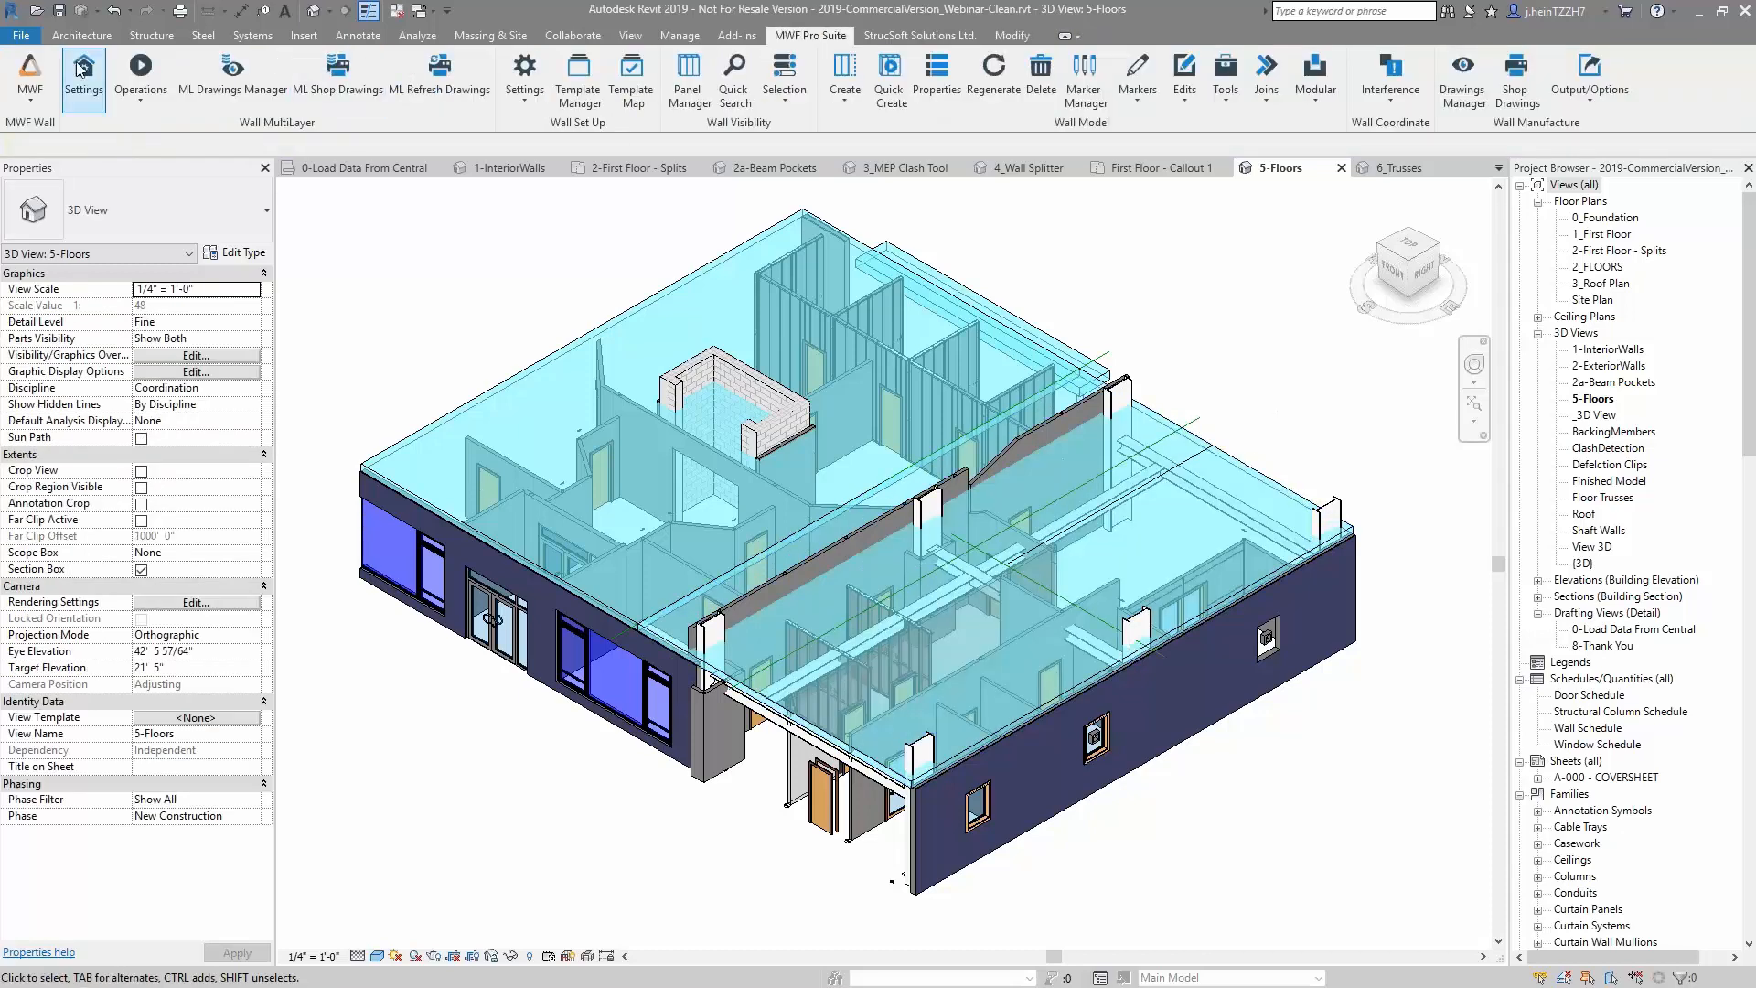
click(30, 78)
click(30, 132)
click(228, 240)
click(194, 305)
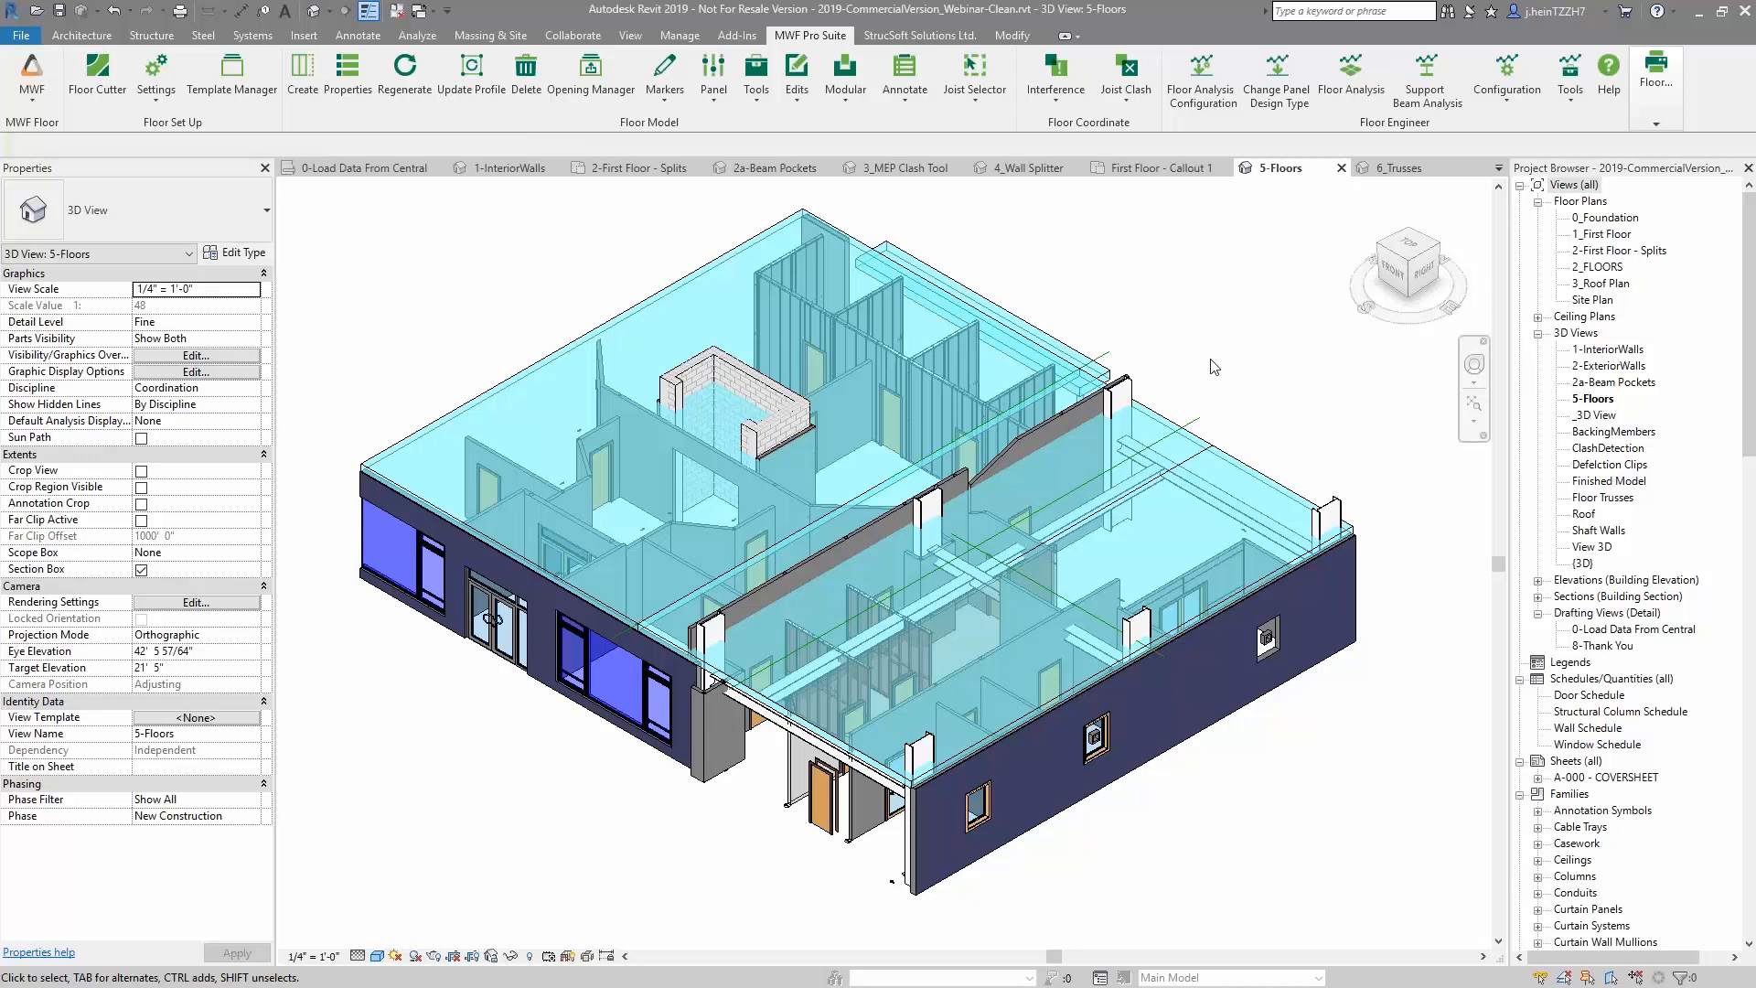
Cut the smaller second-level floor along the long model line with Floor Cutter, using type 10" Floor and deleting the original floor
click(1201, 419)
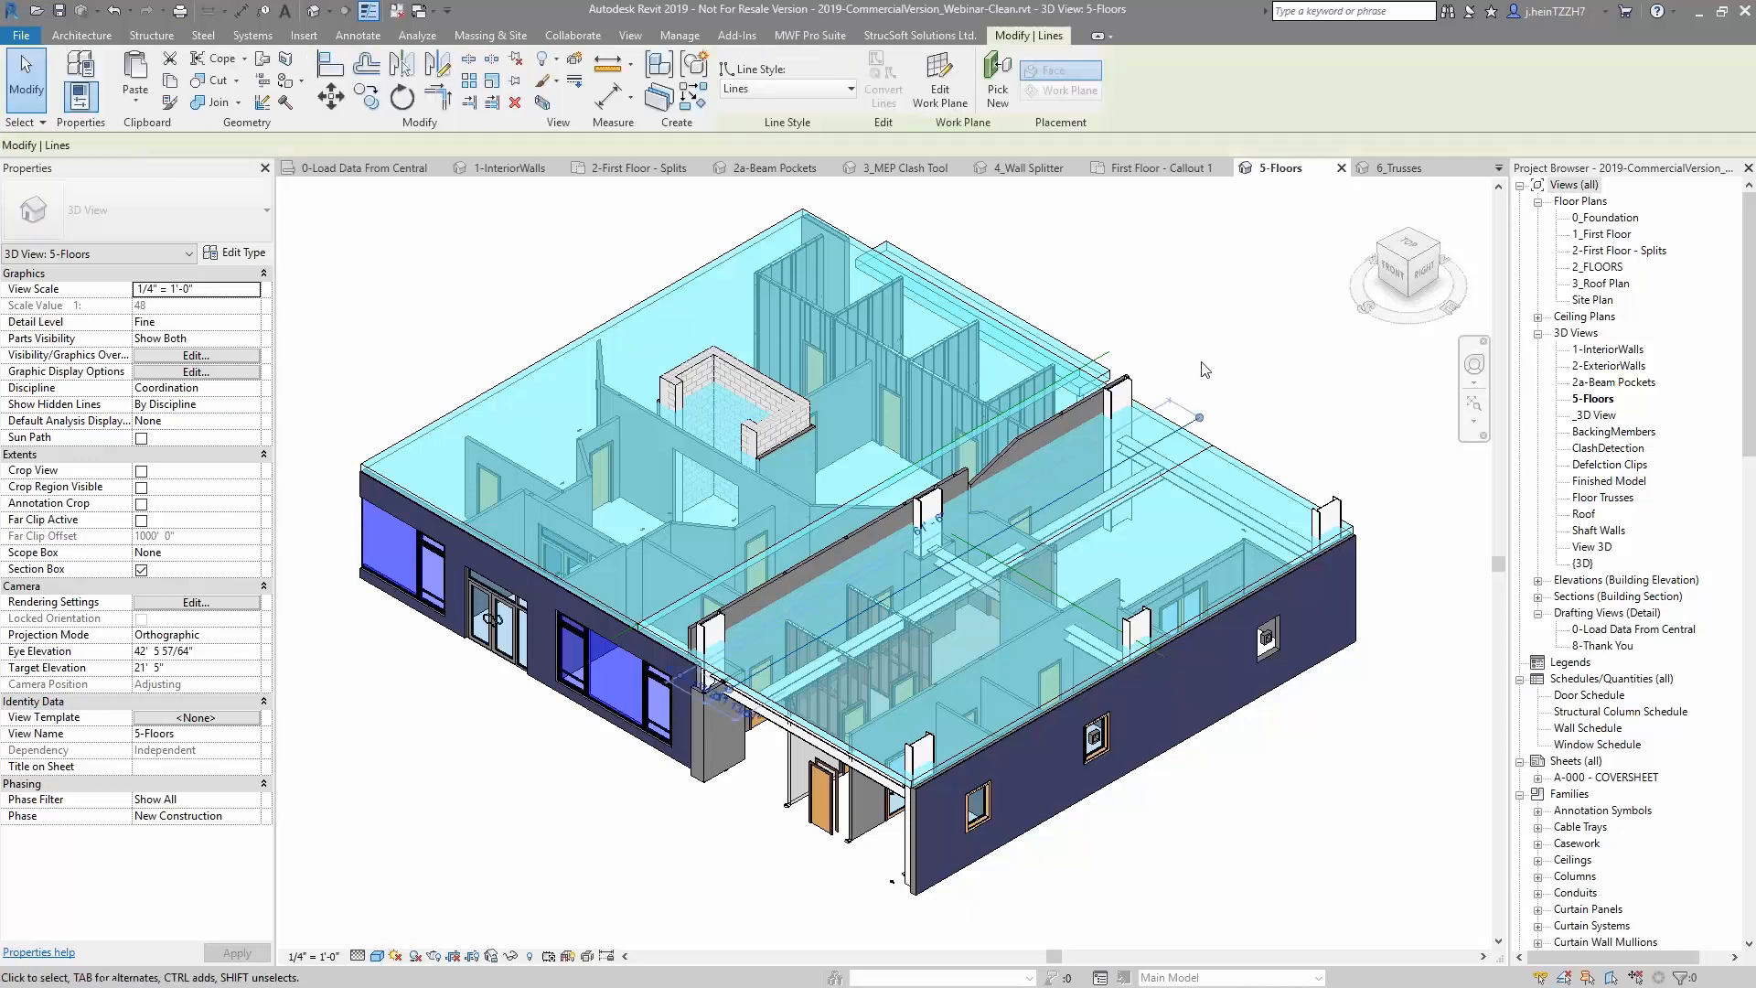
ctrl+click(1254, 470)
click(810, 34)
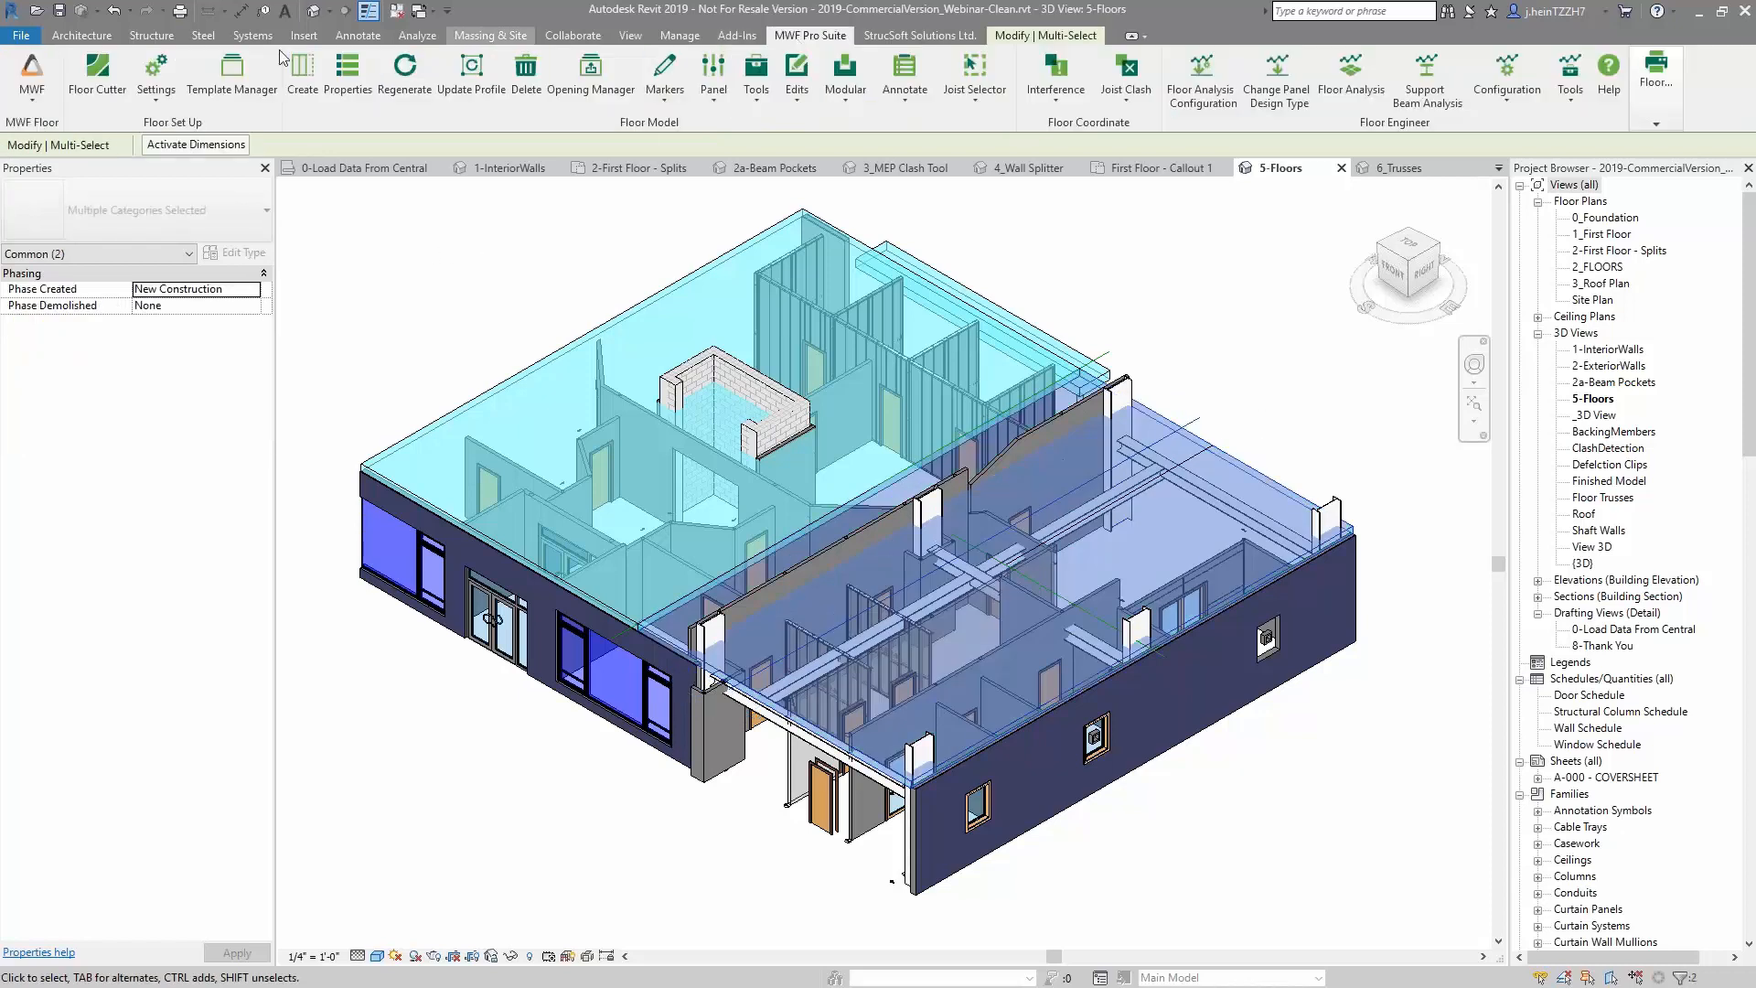
click(99, 90)
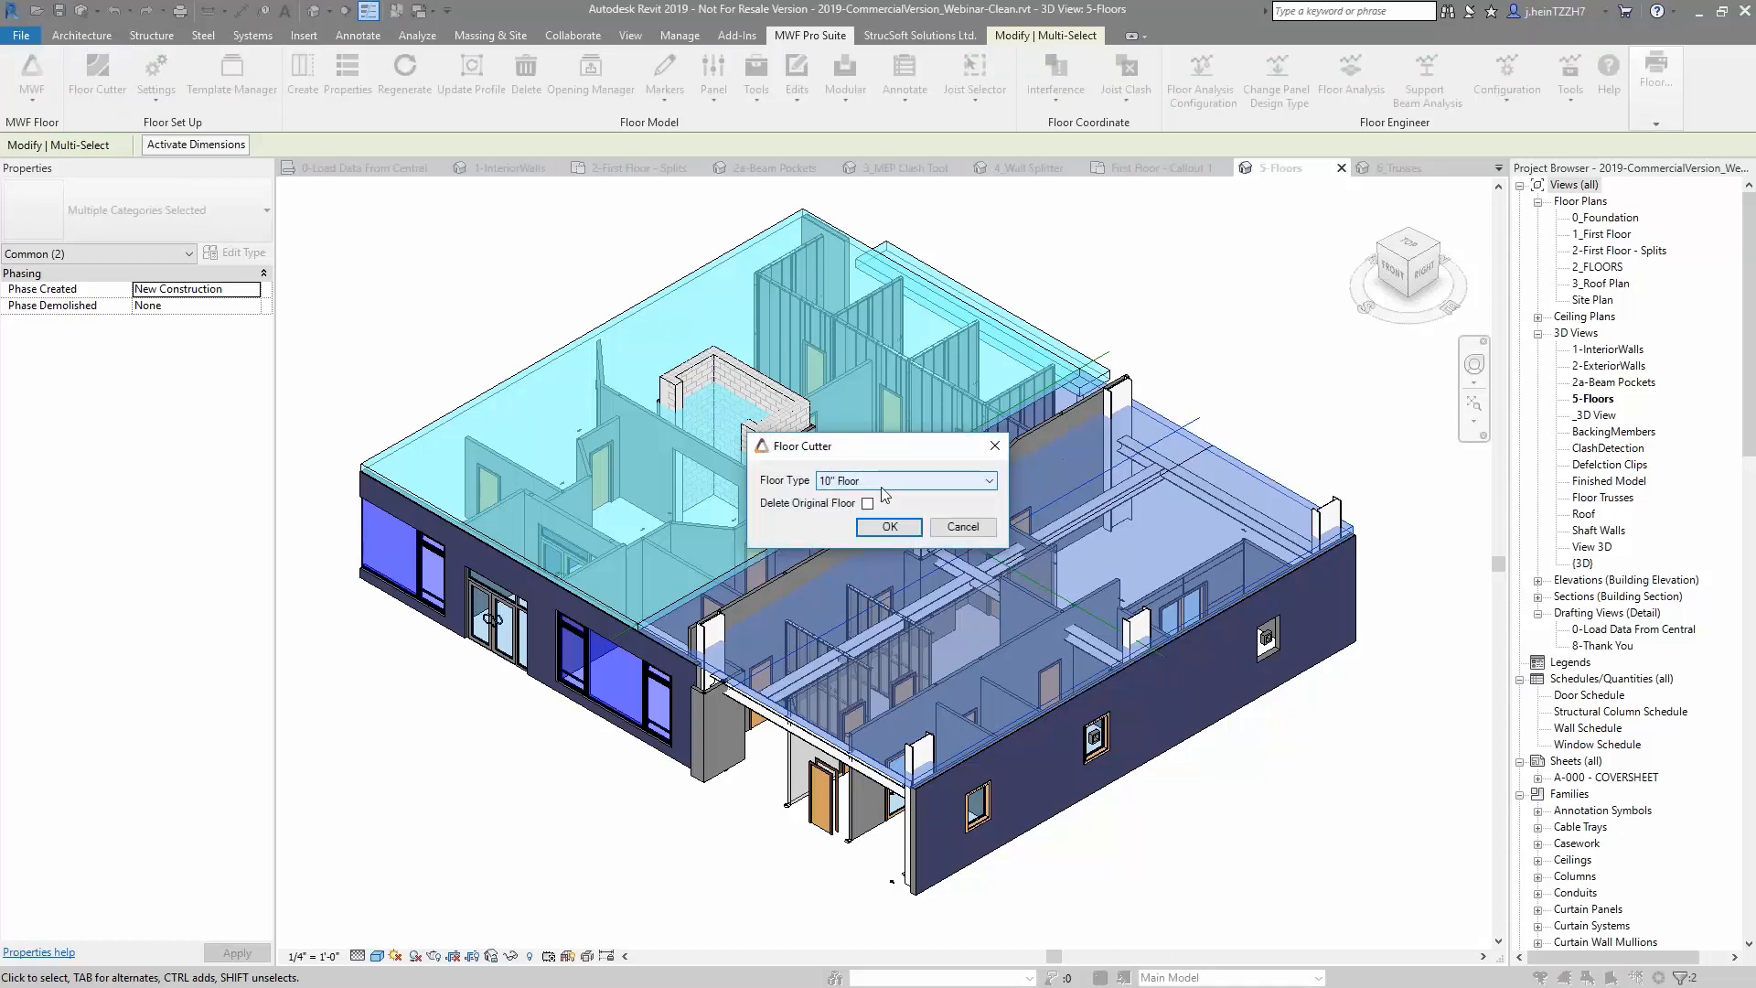
click(867, 503)
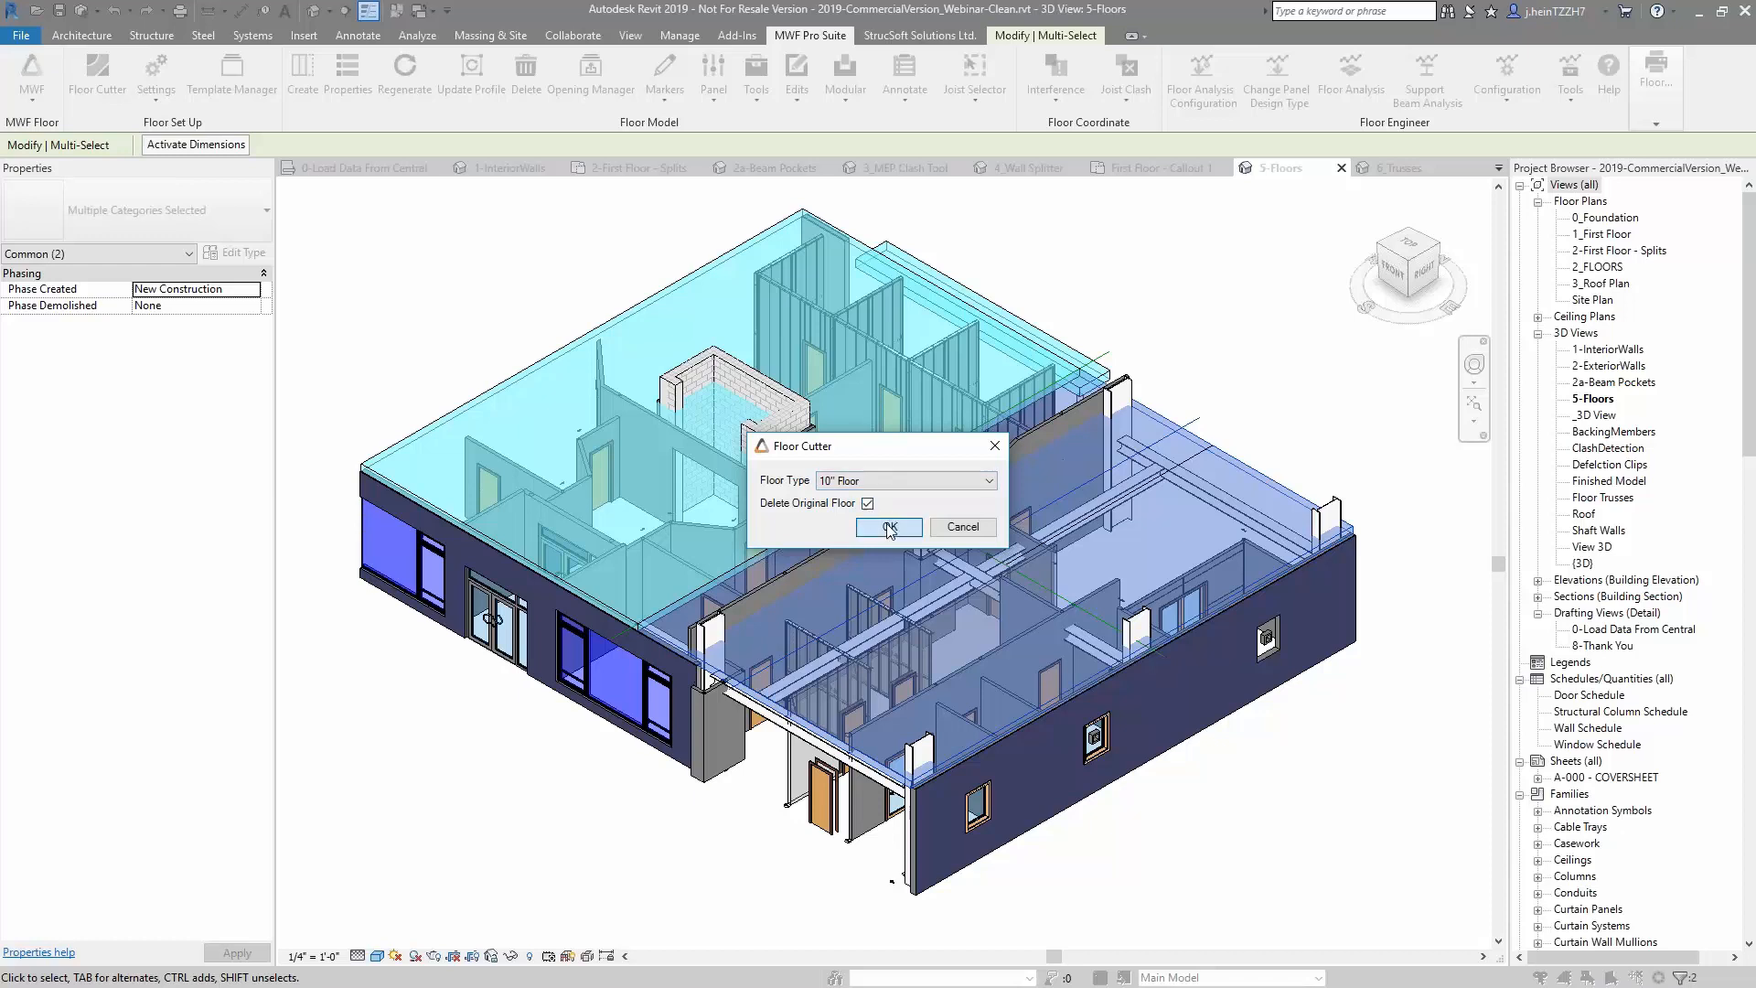
click(889, 528)
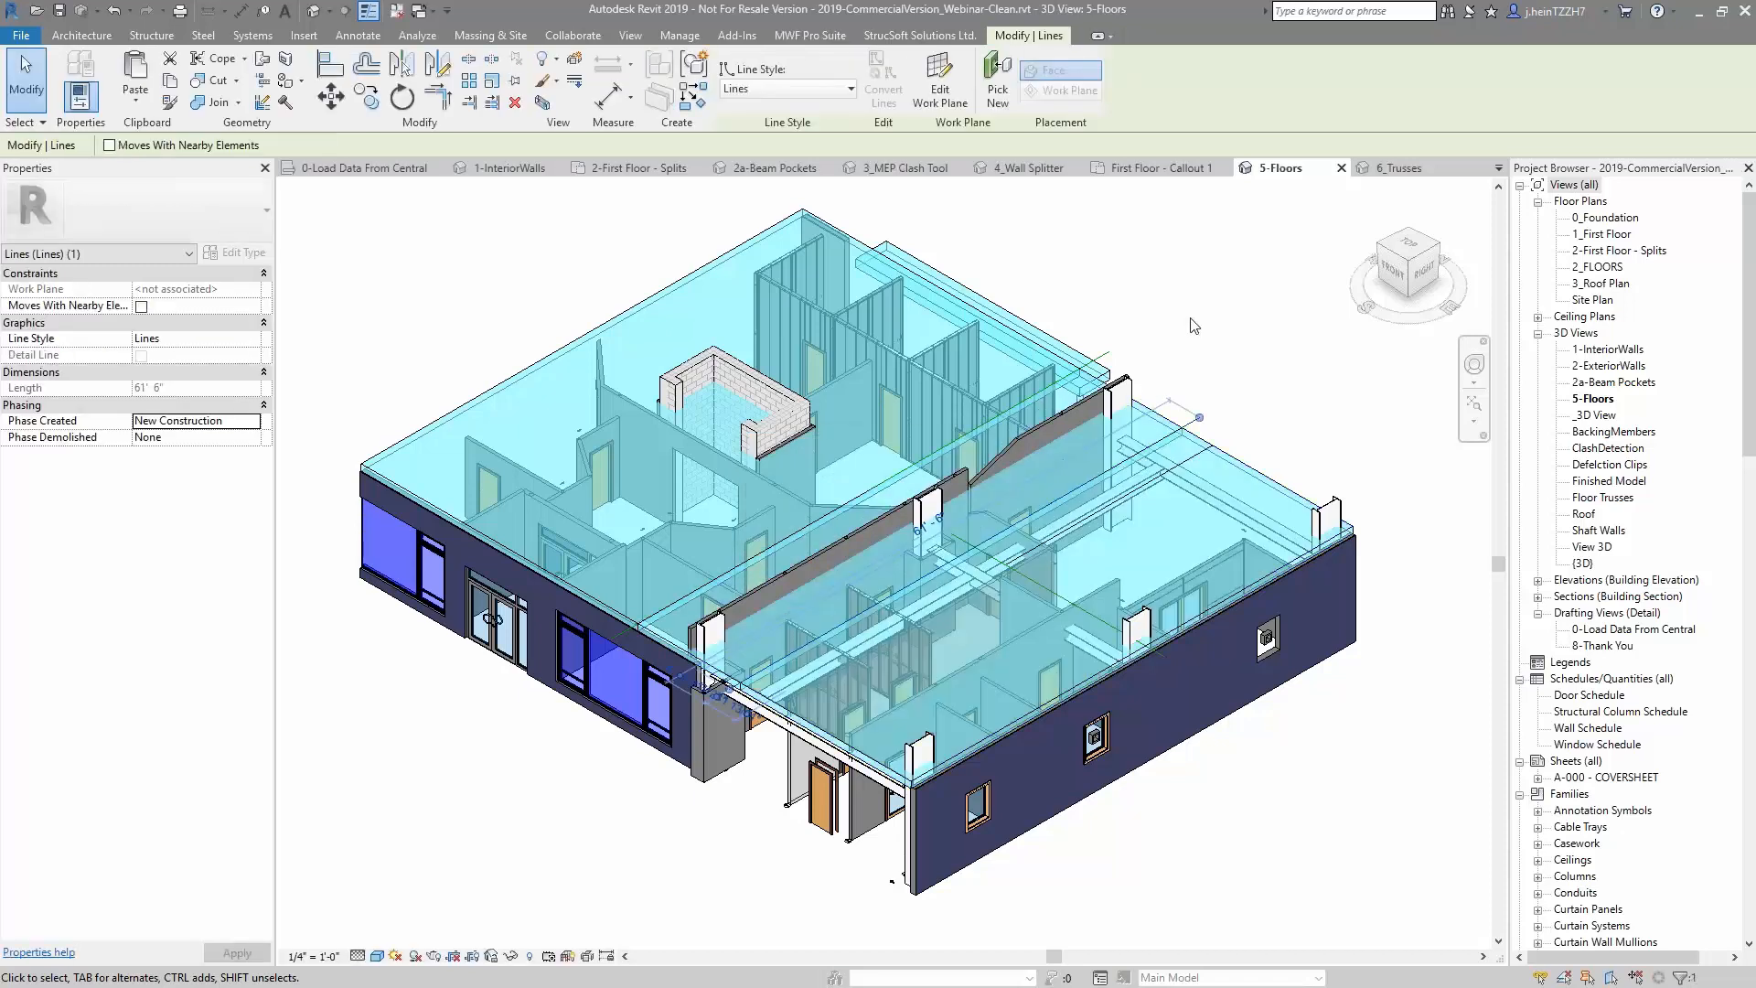
Select the two floor pieces produced by the long cut in turn to examine their extents
click(1160, 422)
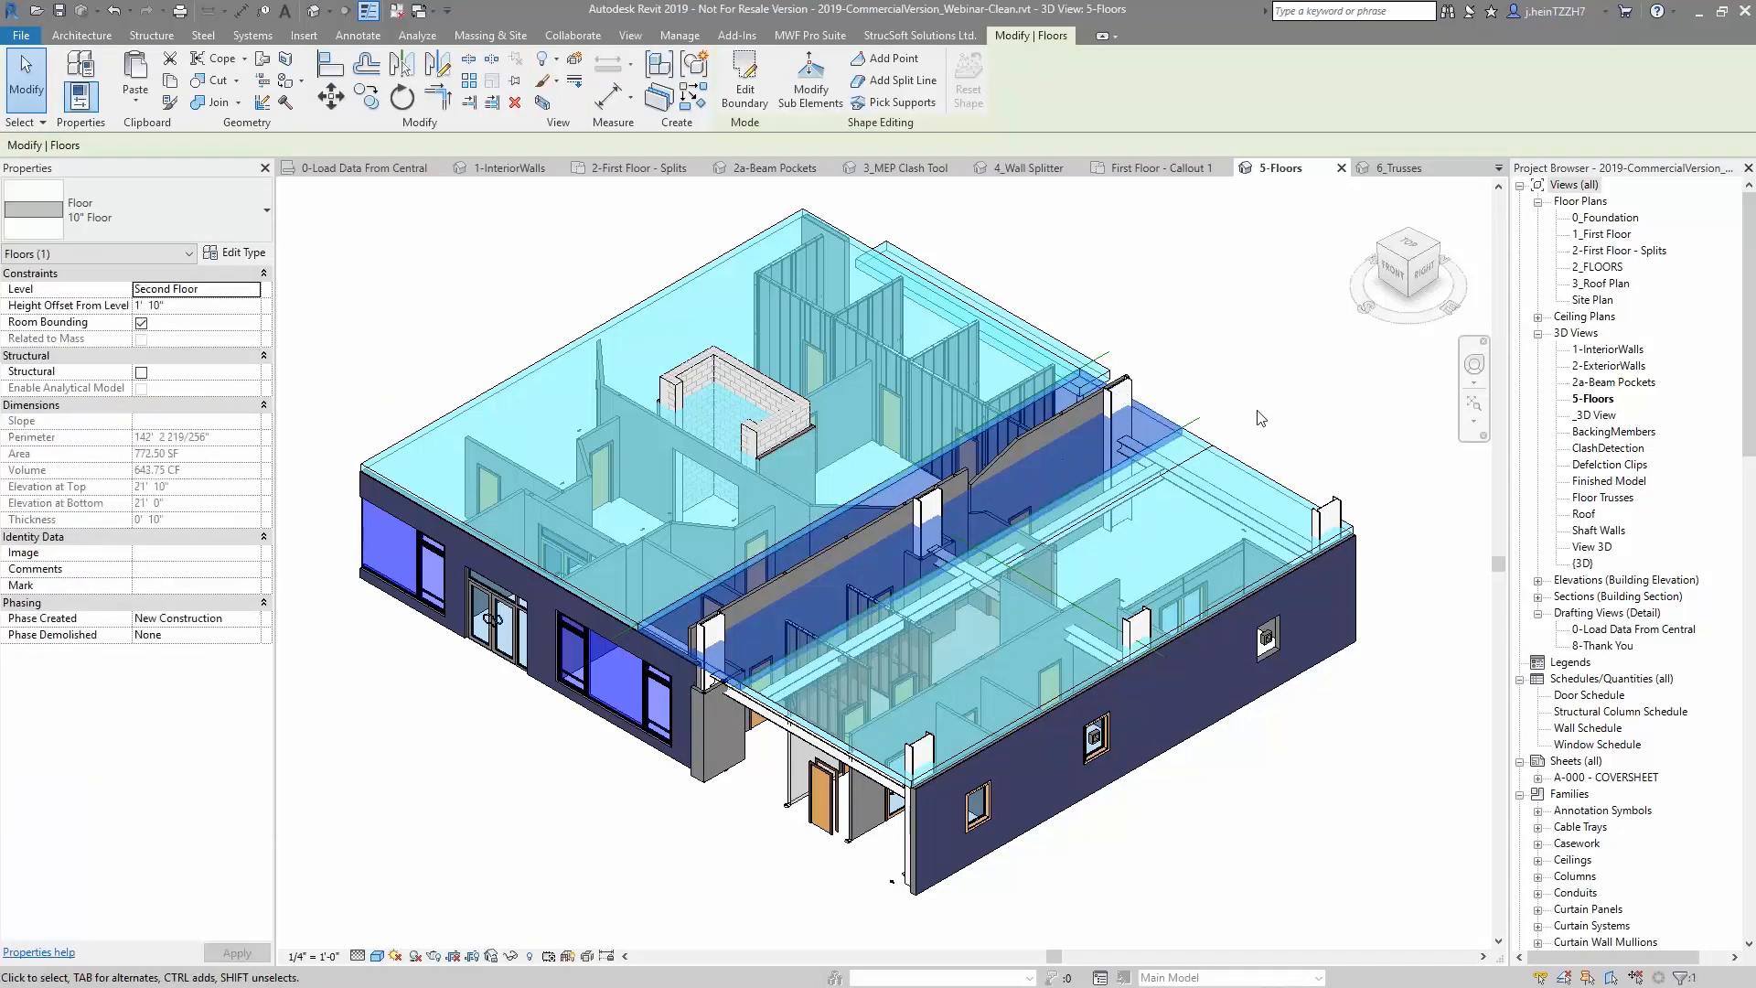
click(1255, 462)
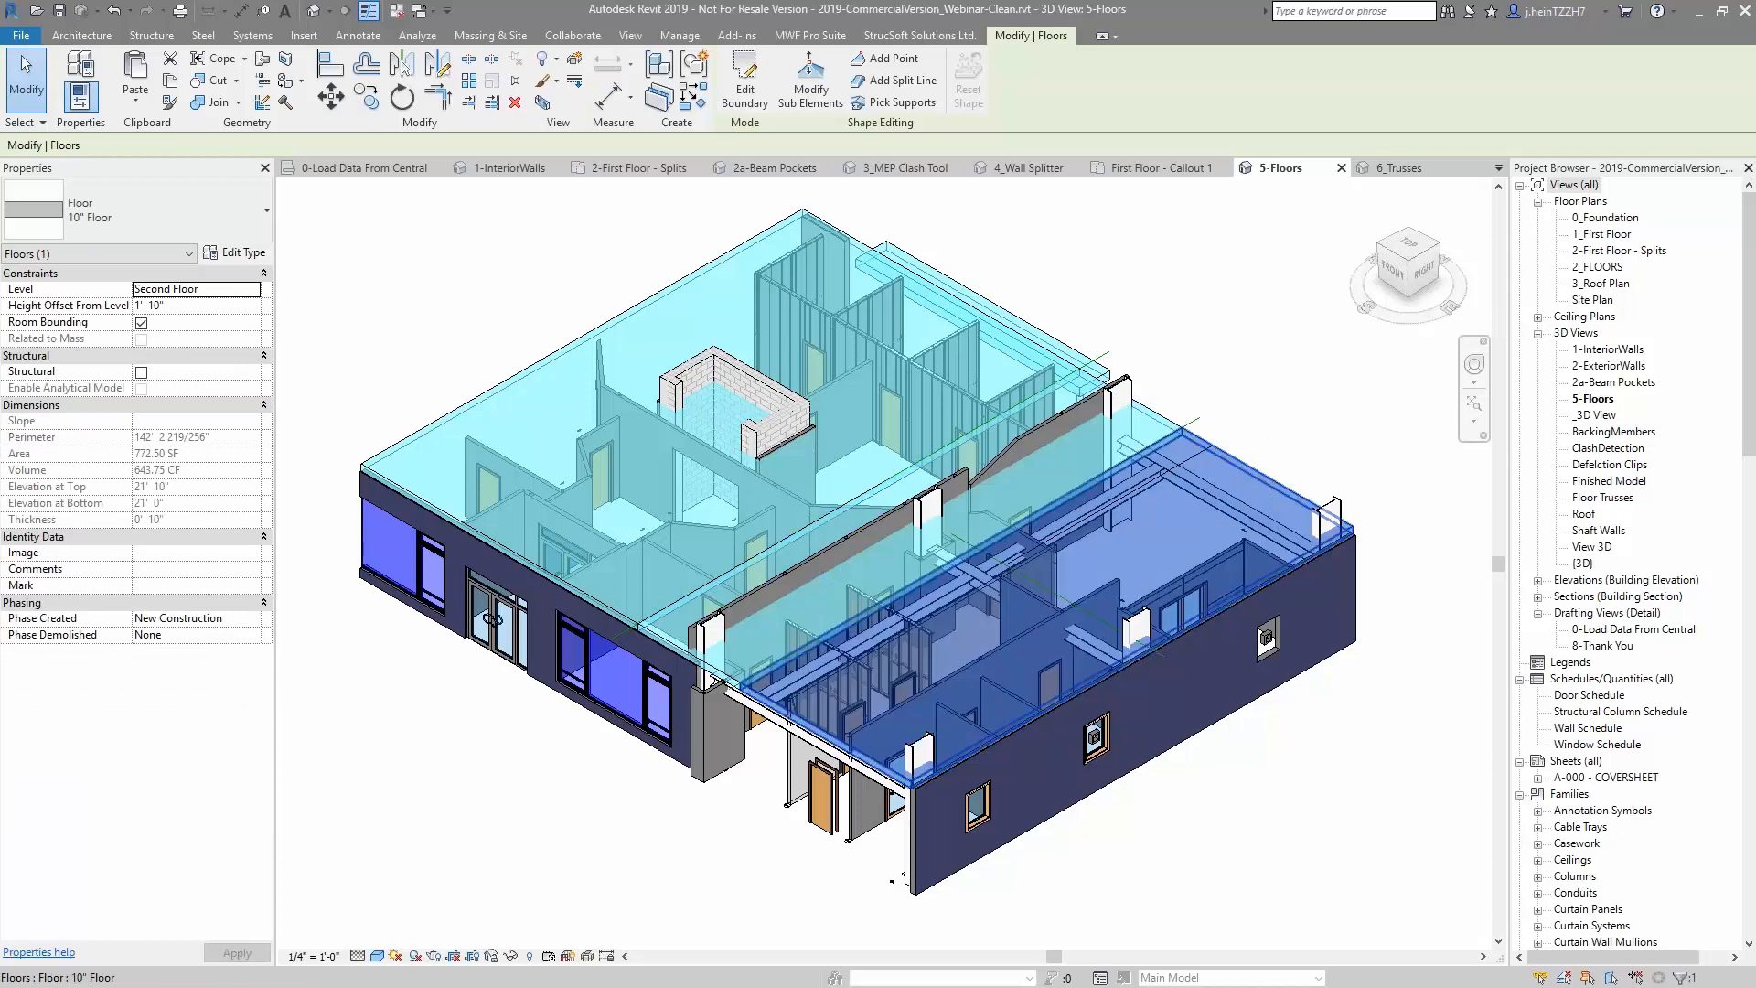
click(1282, 417)
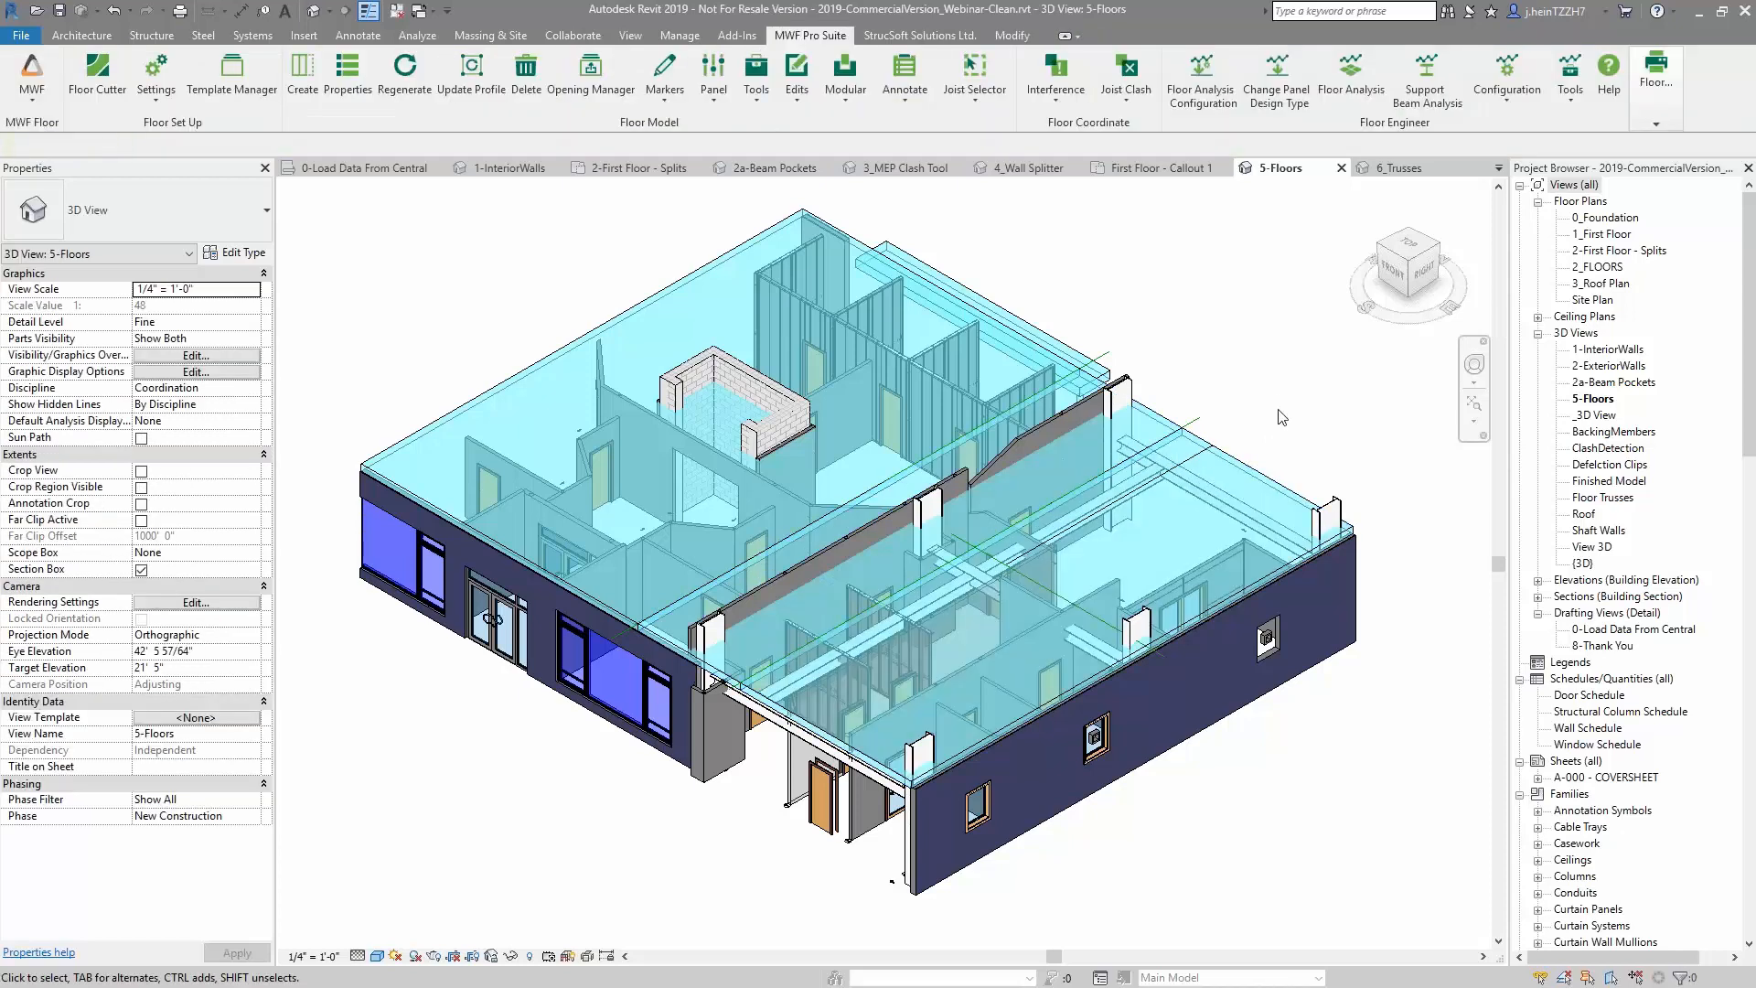
Cut the floor piece along the outer wall at the crossing model line with Floor Cutter, keeping 10" Floor and deleting the original
click(1272, 468)
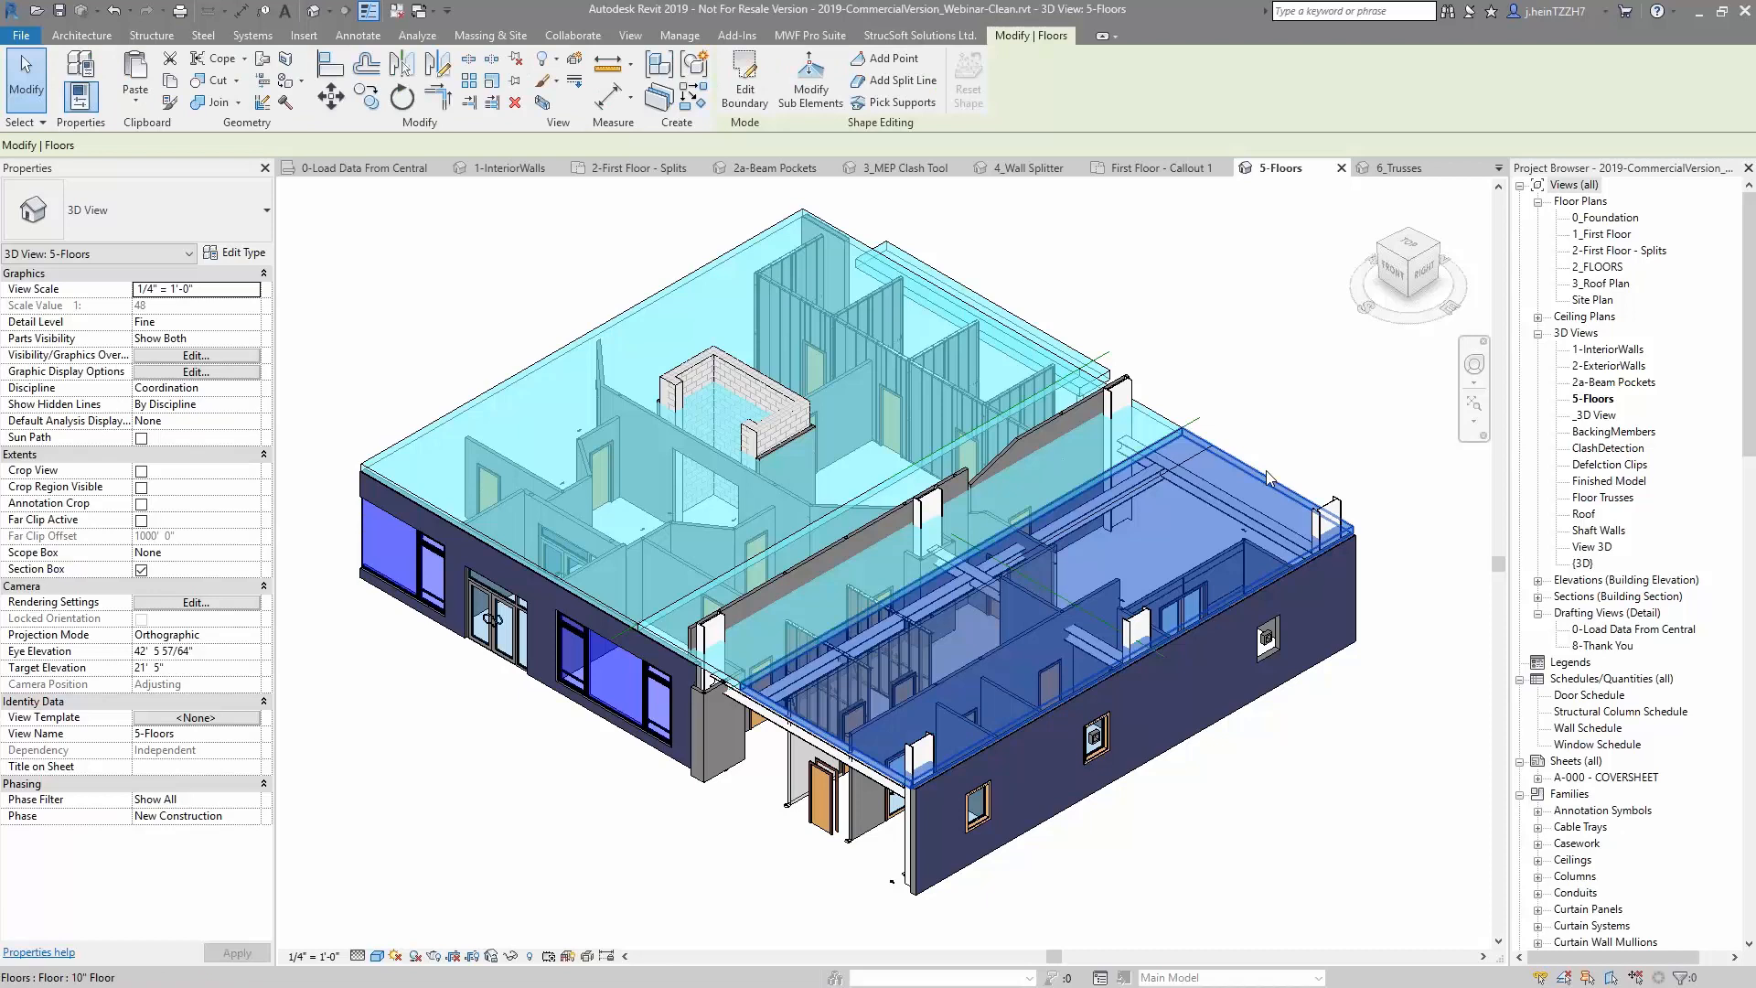
ctrl+click(1169, 657)
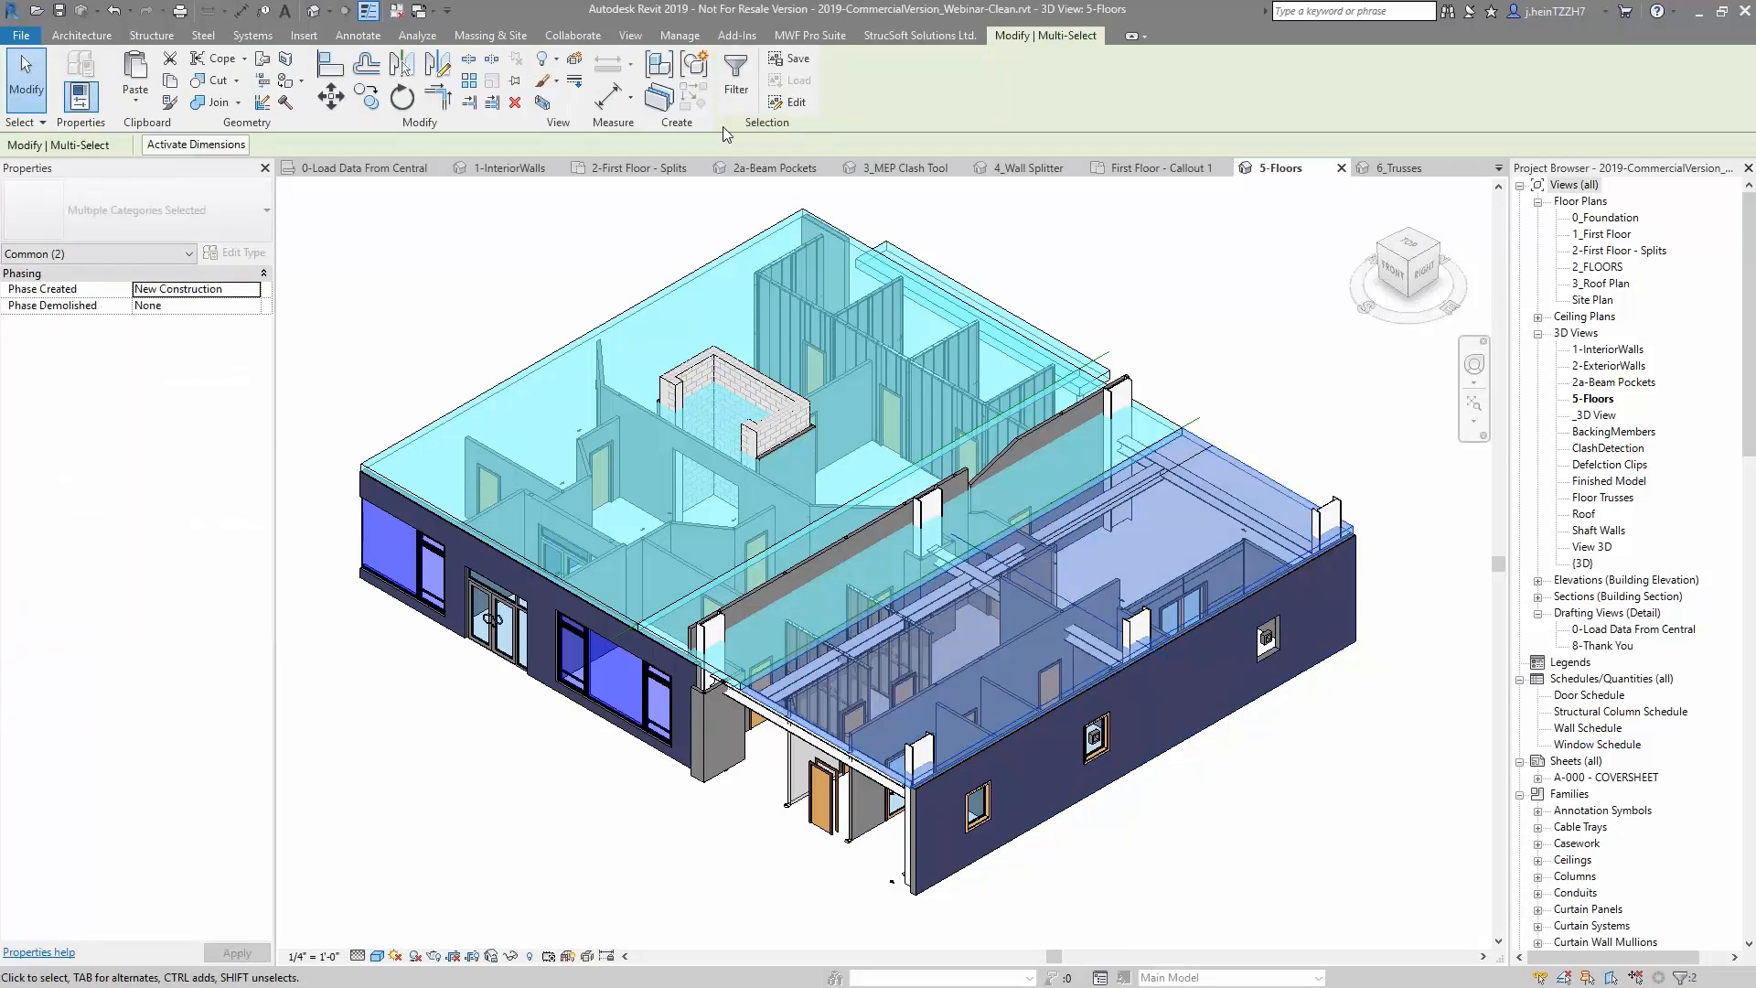
click(810, 35)
click(105, 87)
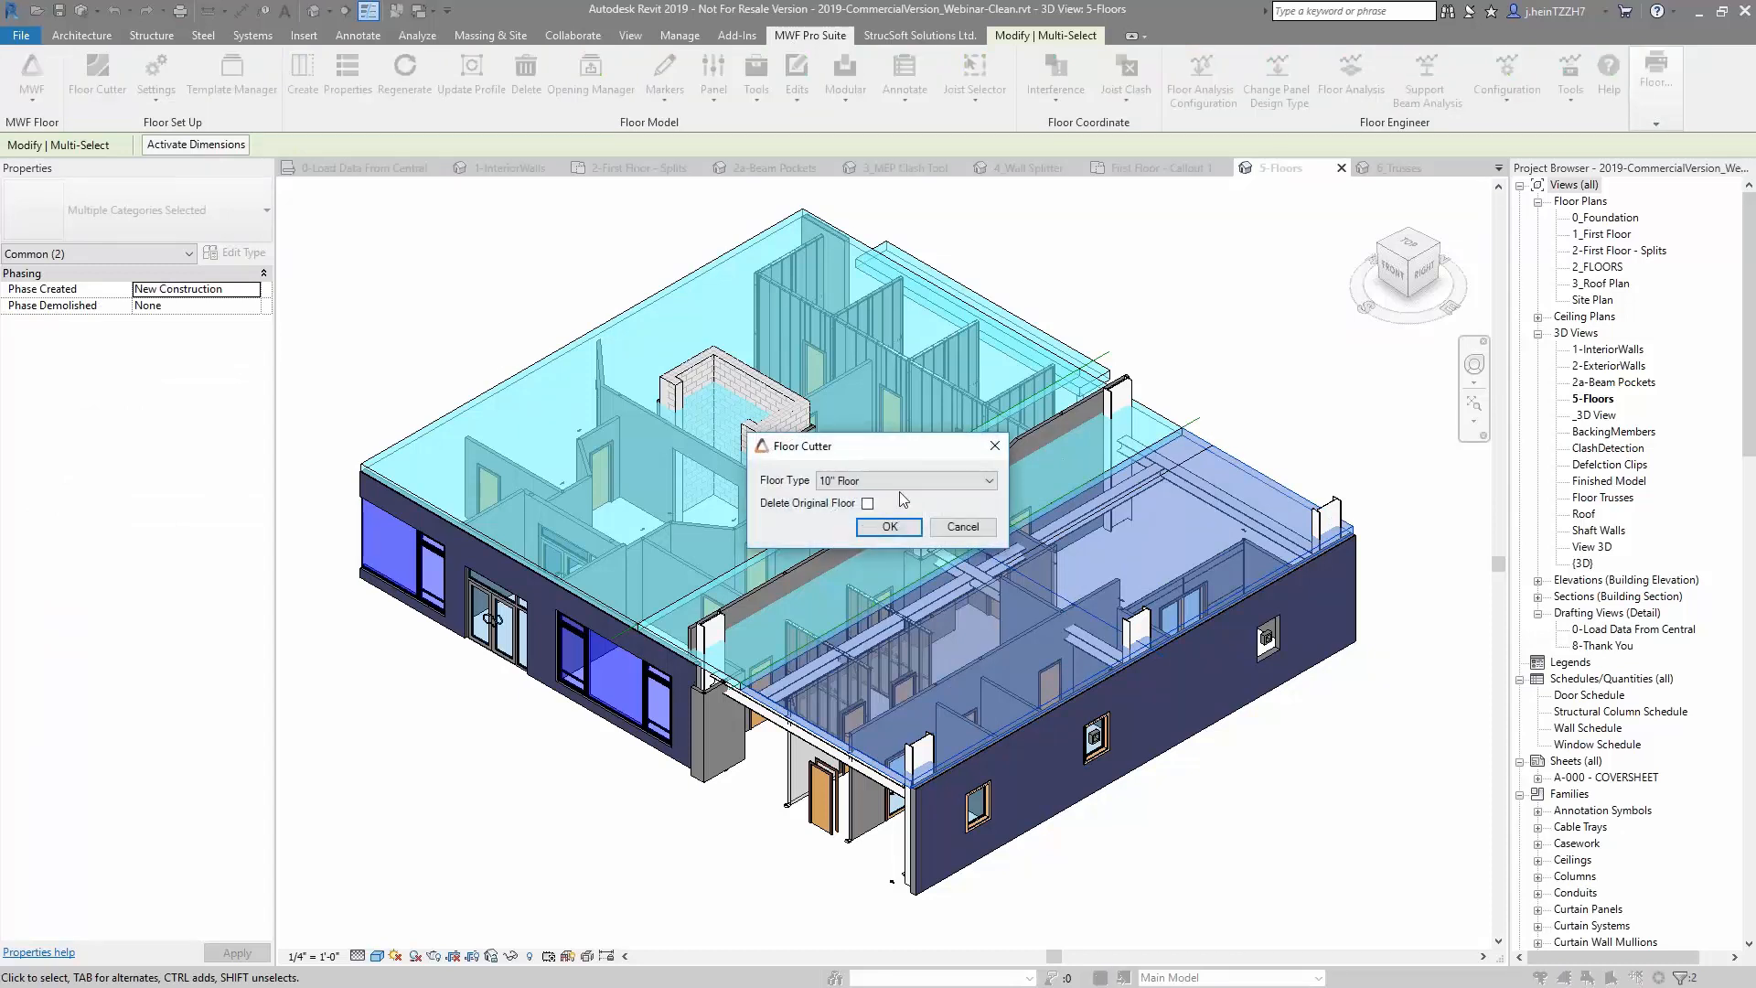
click(901, 484)
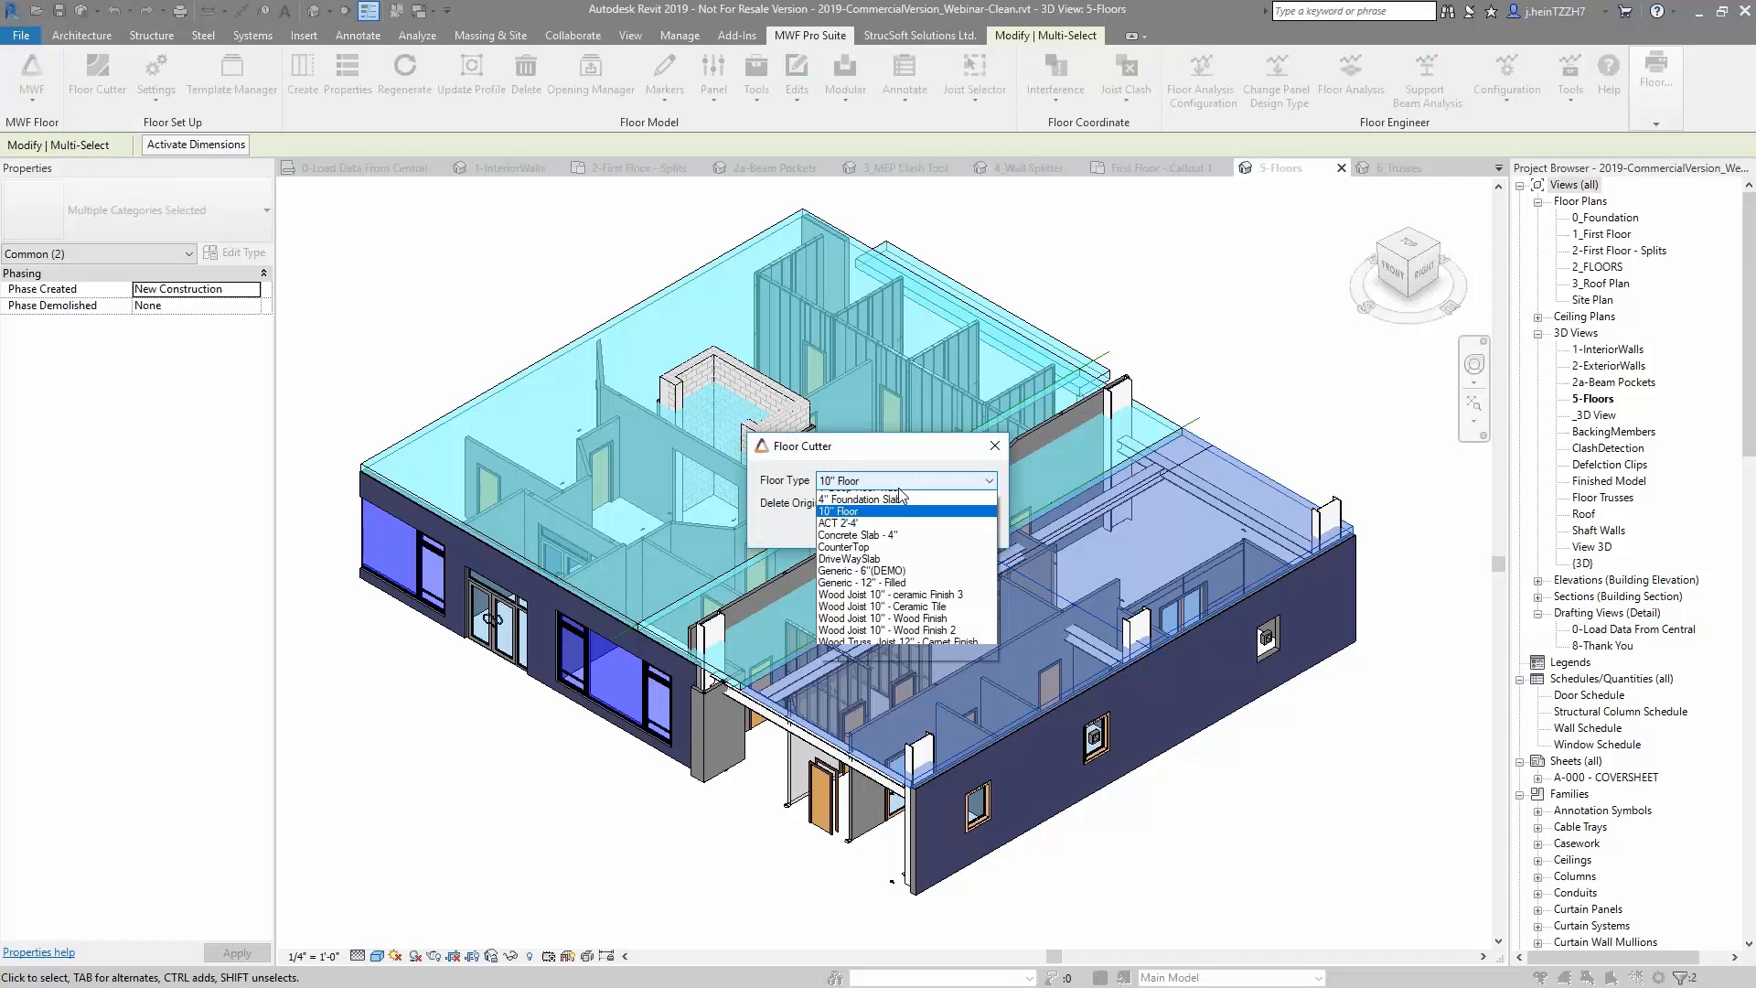
click(899, 489)
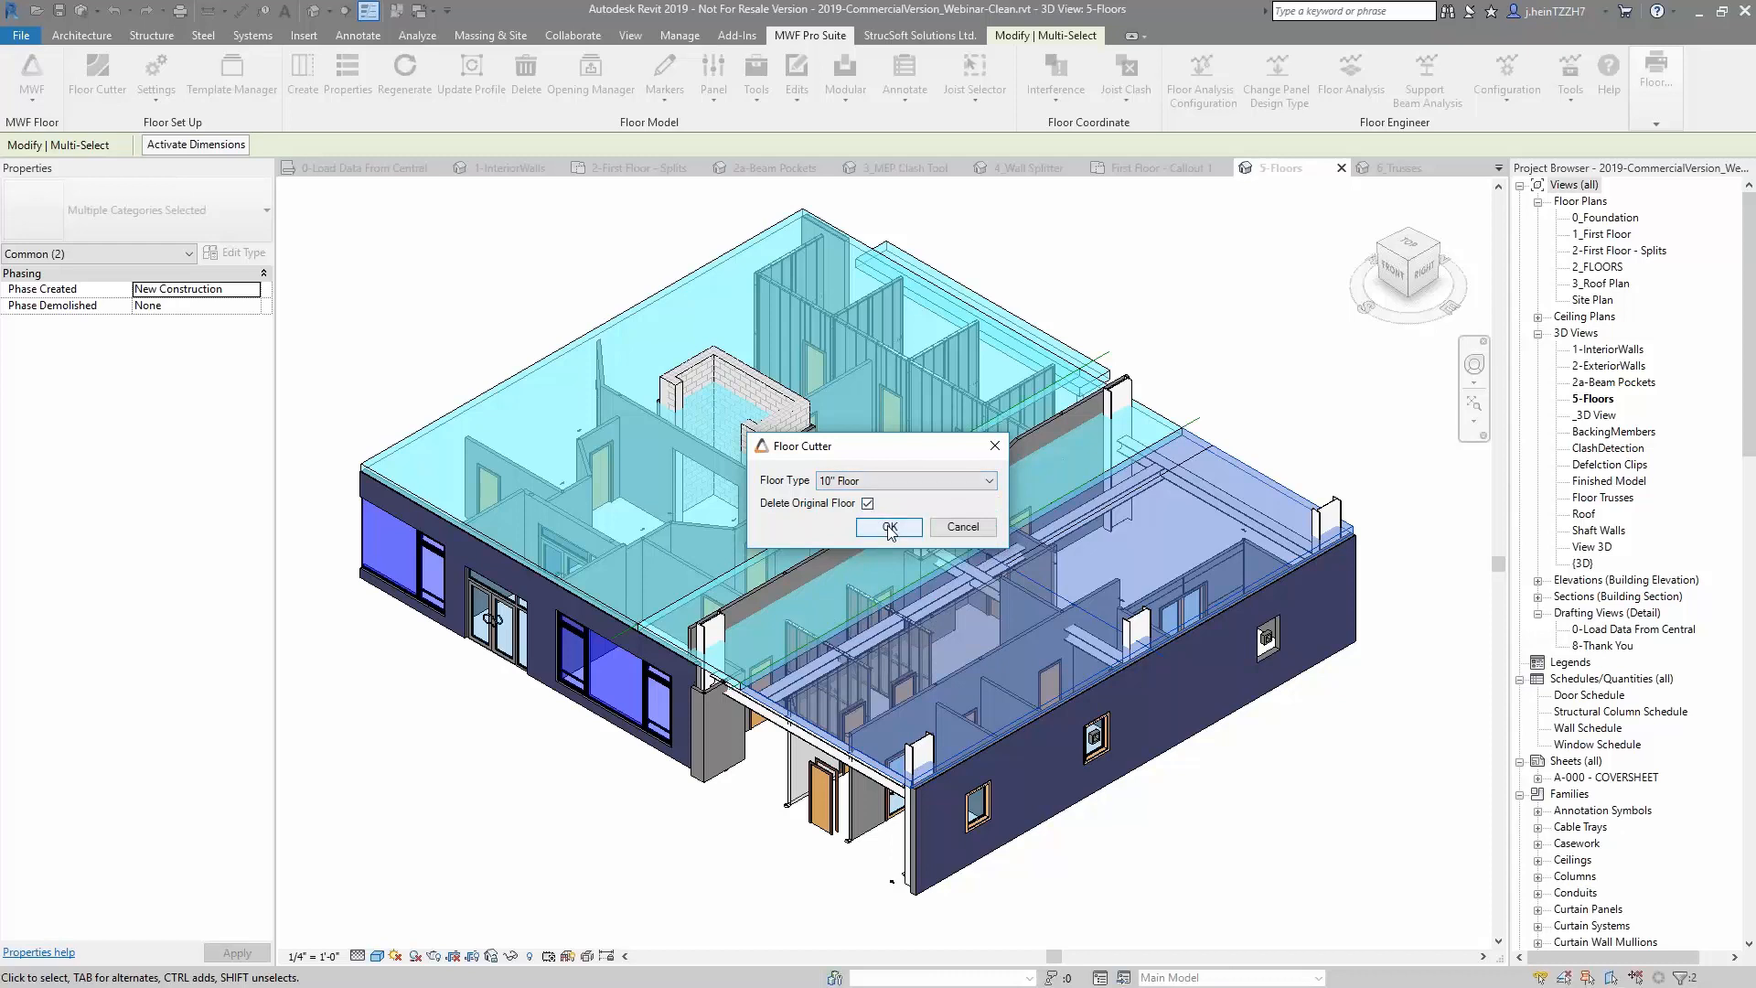
click(887, 527)
click(1293, 762)
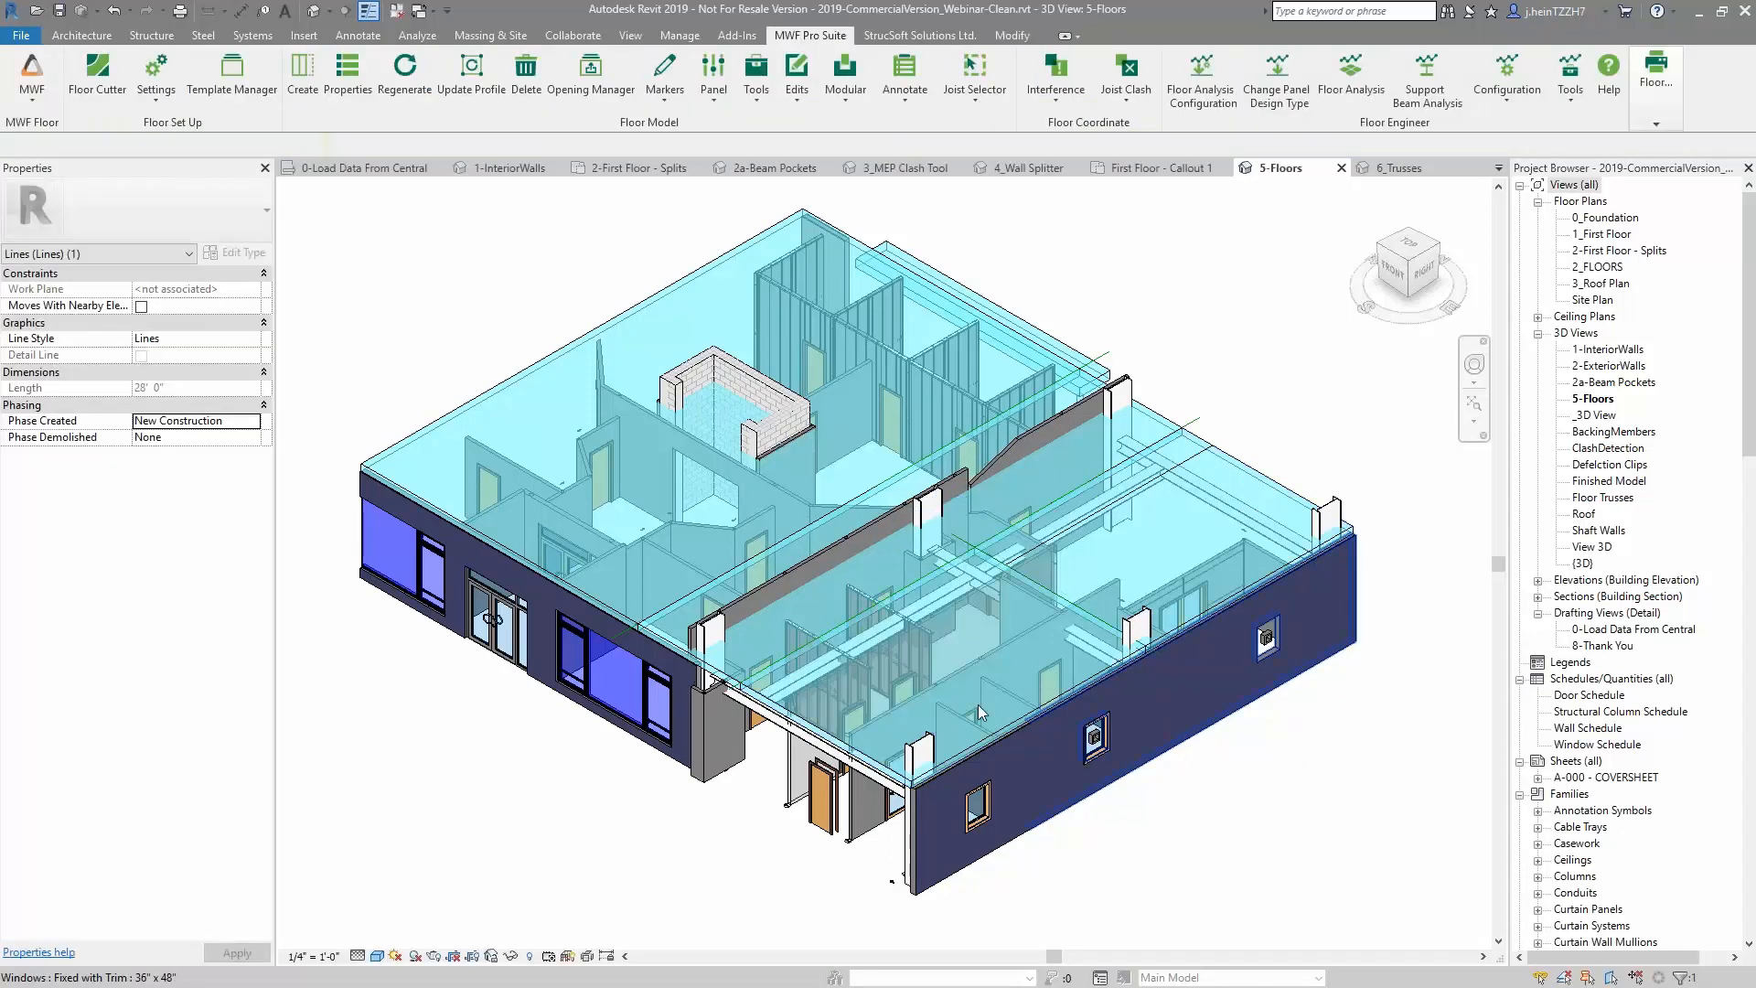
Select the floor pieces on either side of the crossing line in turn to check the second cut
click(990, 667)
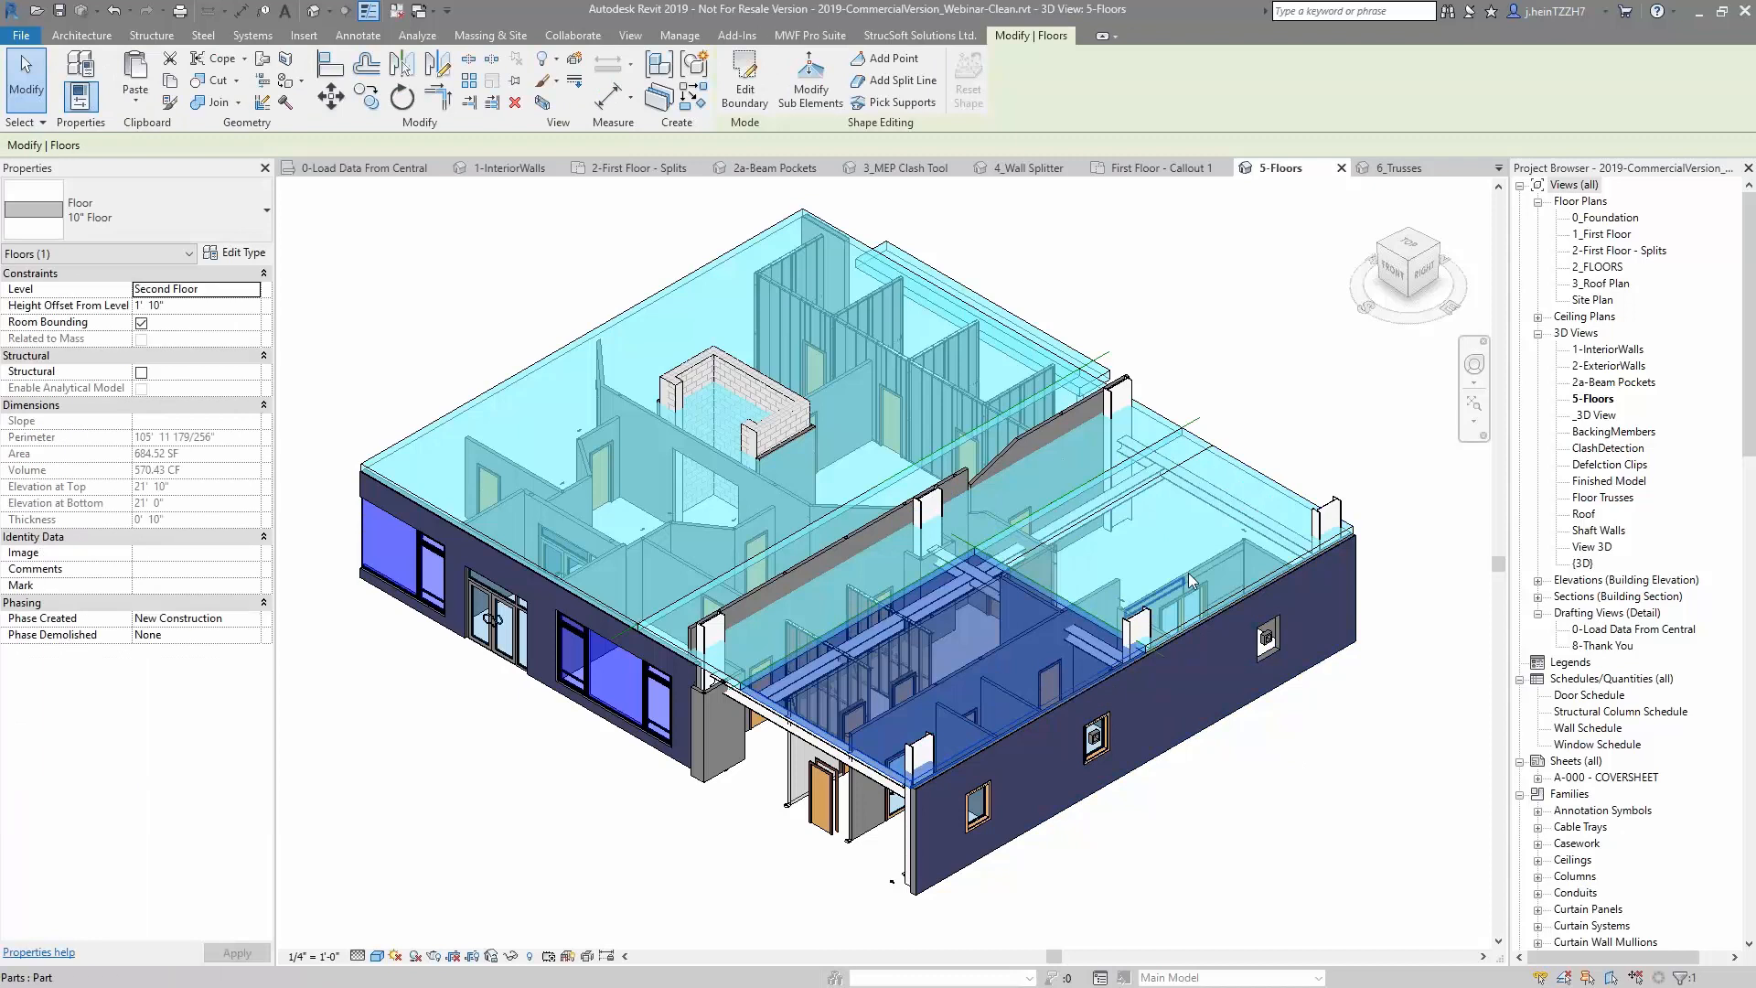
click(1145, 546)
click(973, 678)
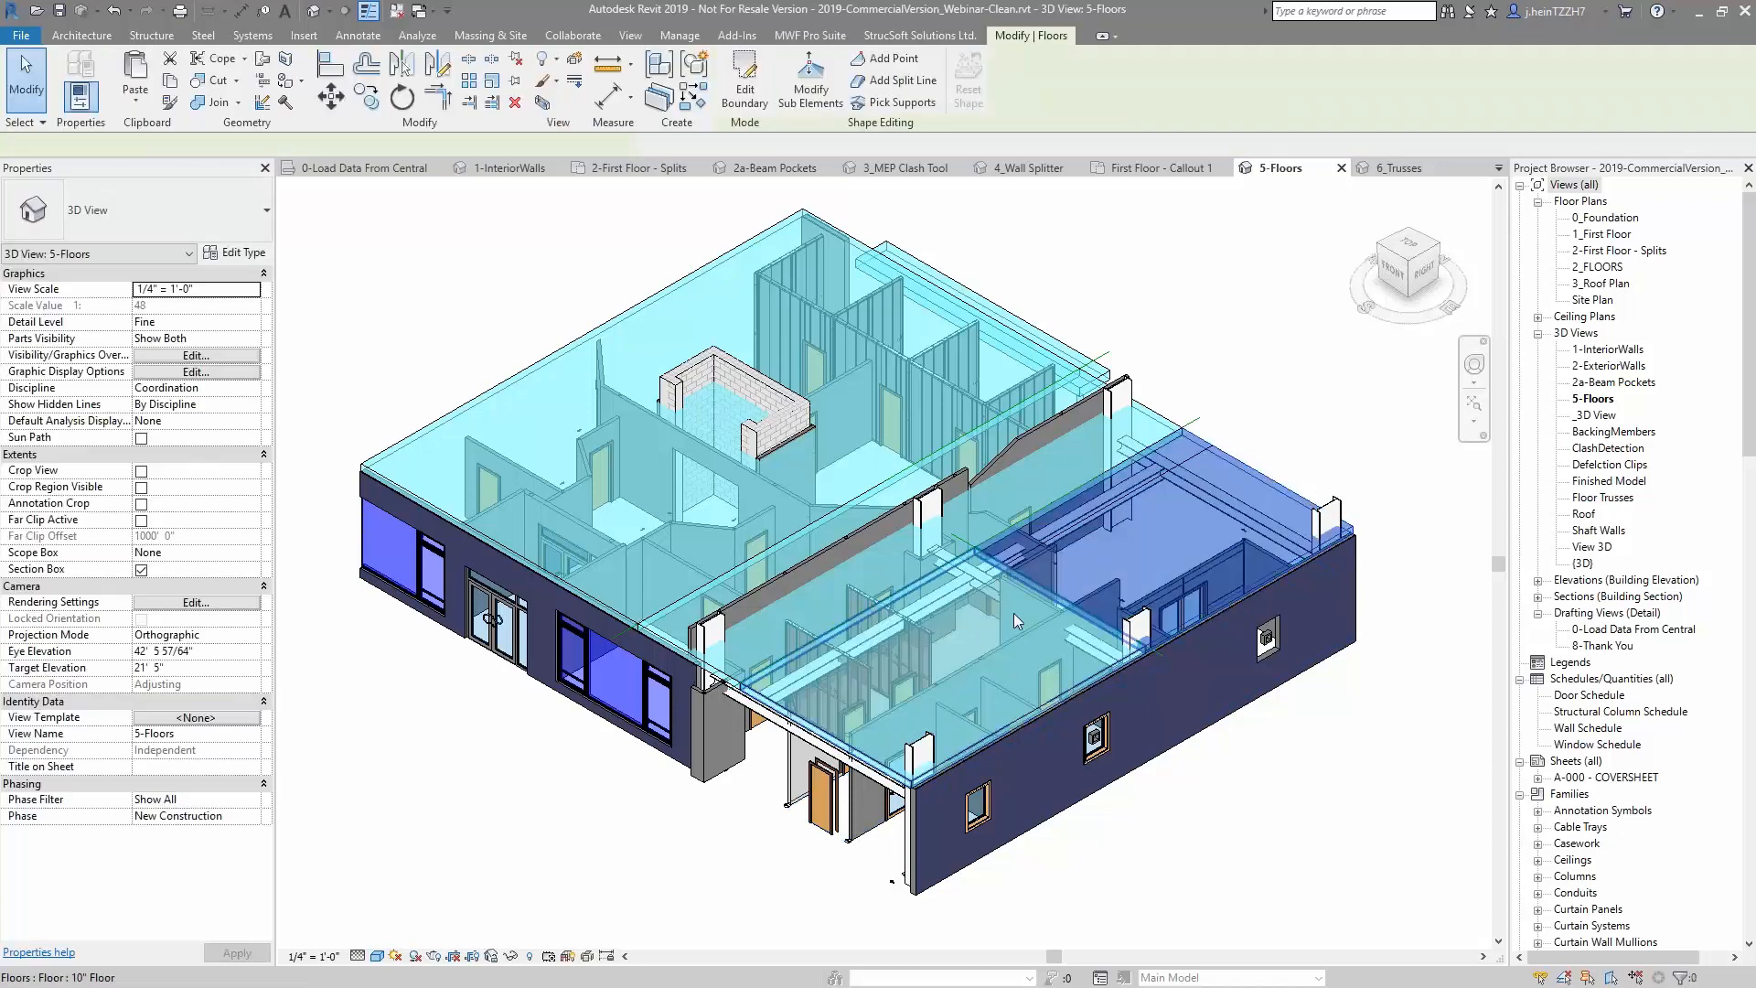
Create floor panels on the two floor pieces along the outer wall using the LGS Webinar template from Default_Imperial
click(1006, 623)
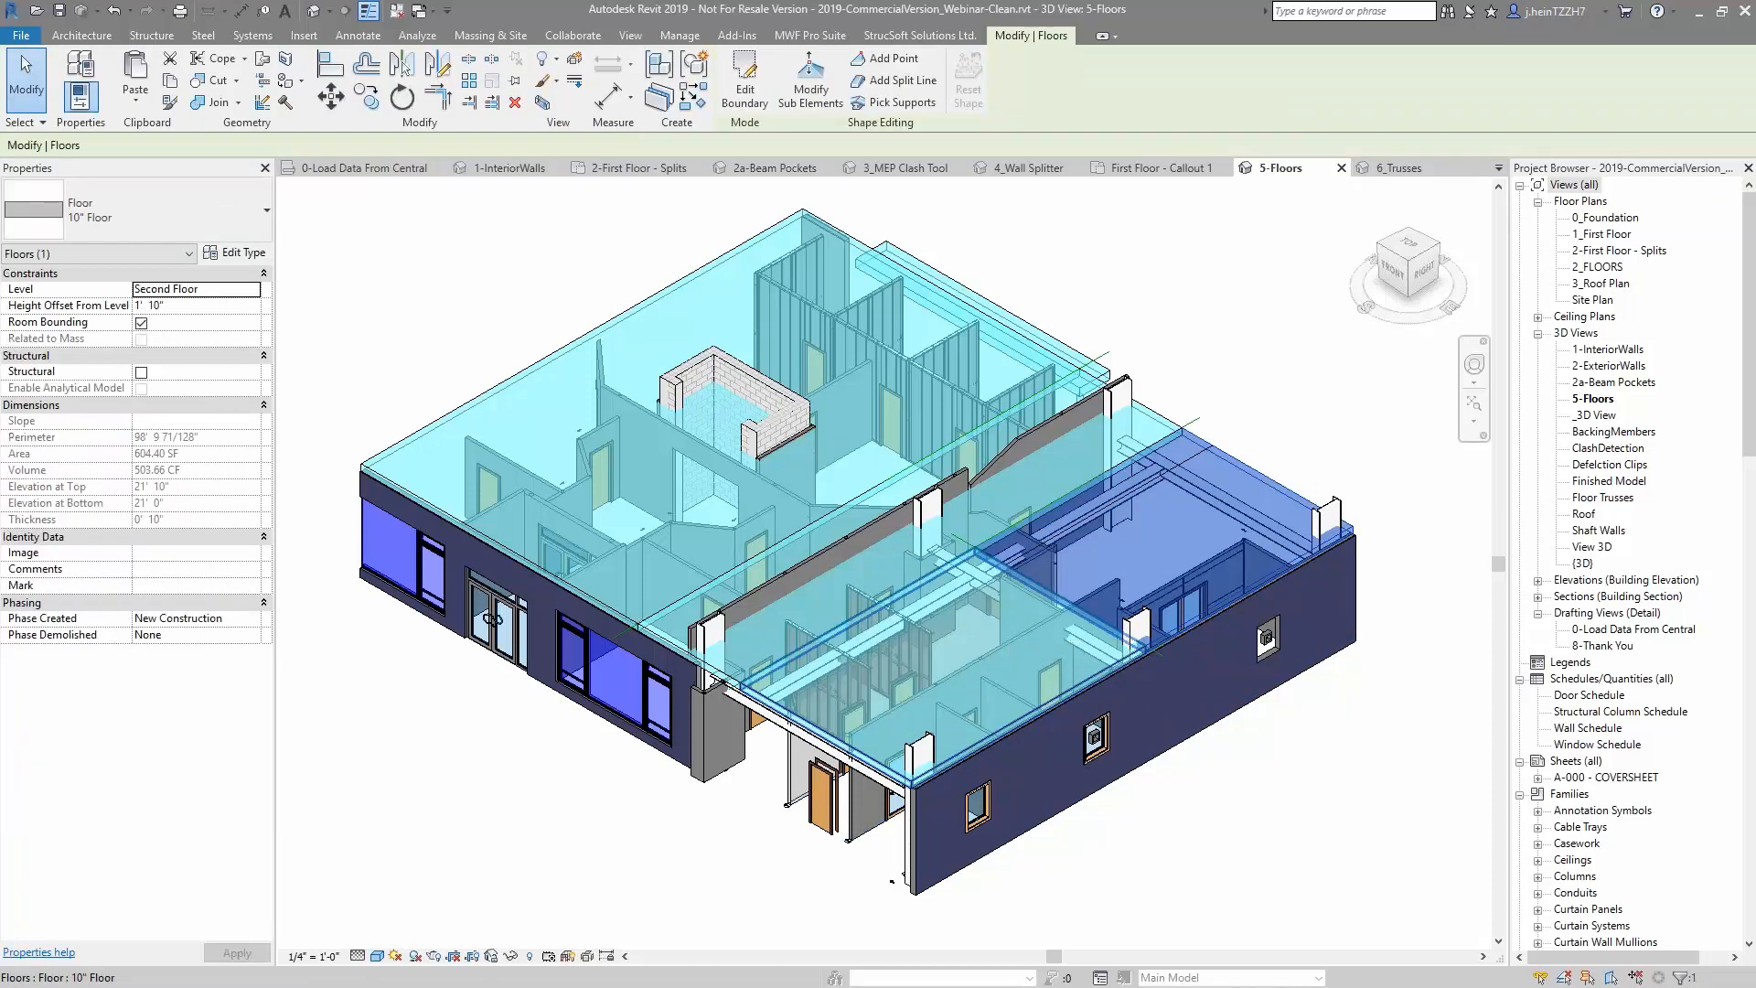
ctrl+click(1006, 625)
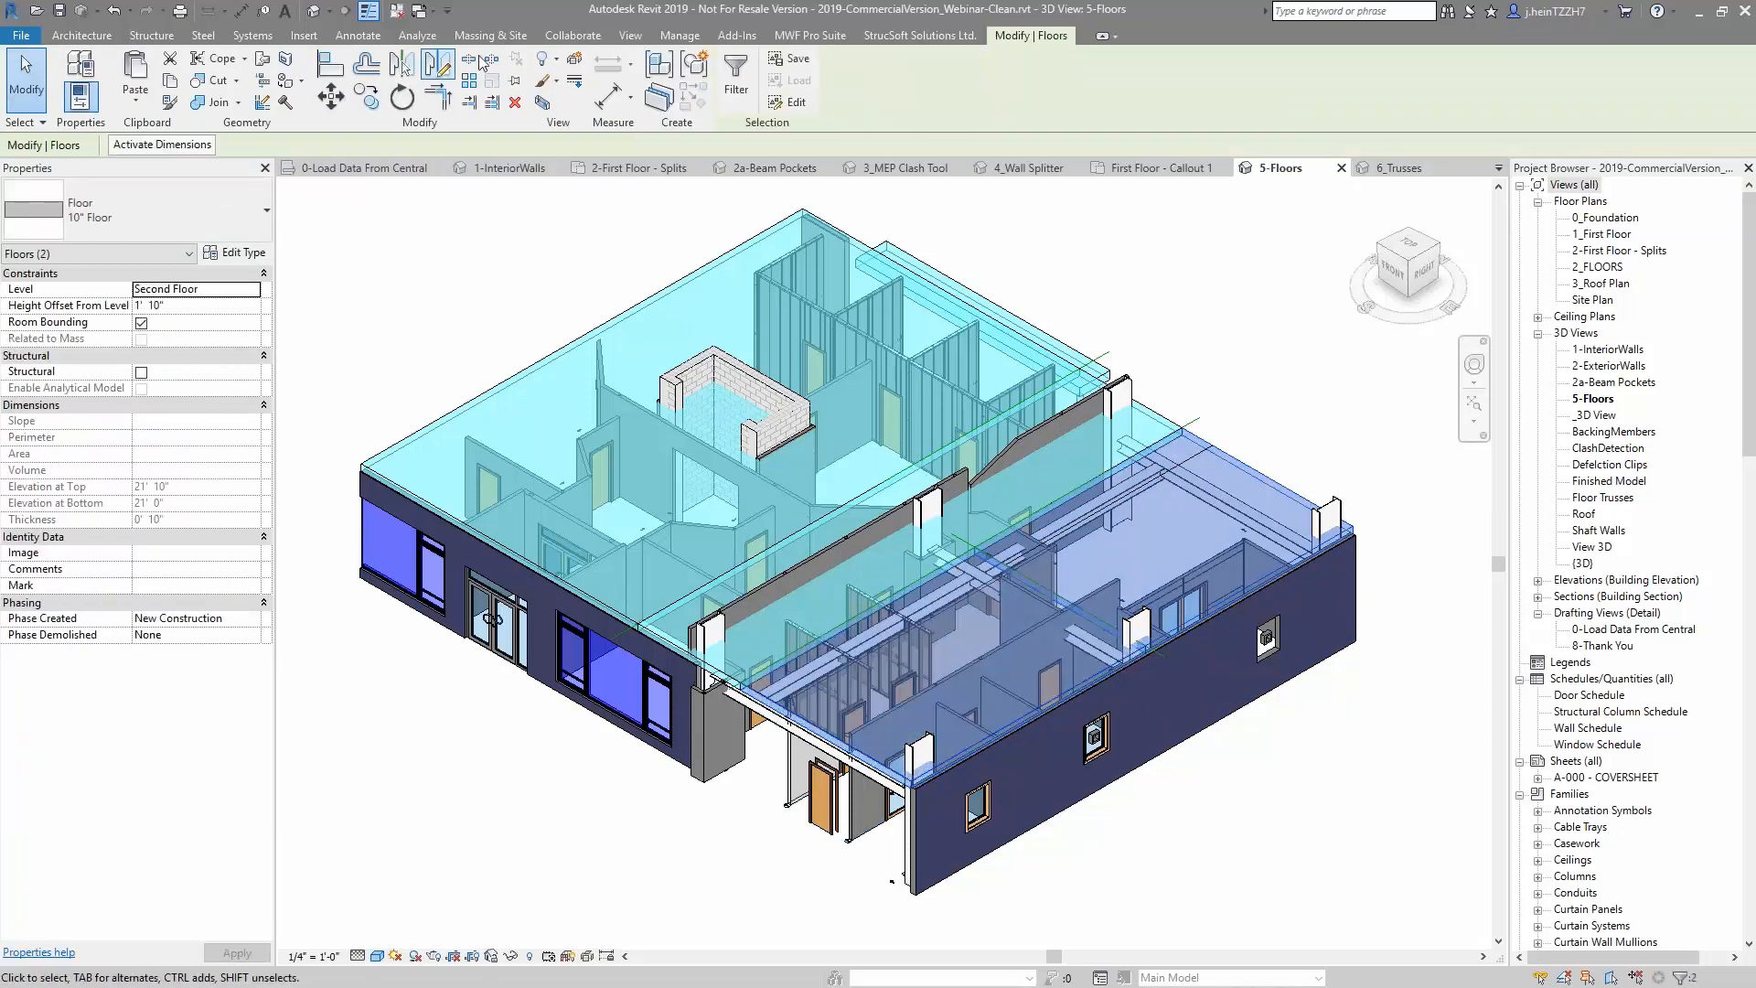
click(811, 35)
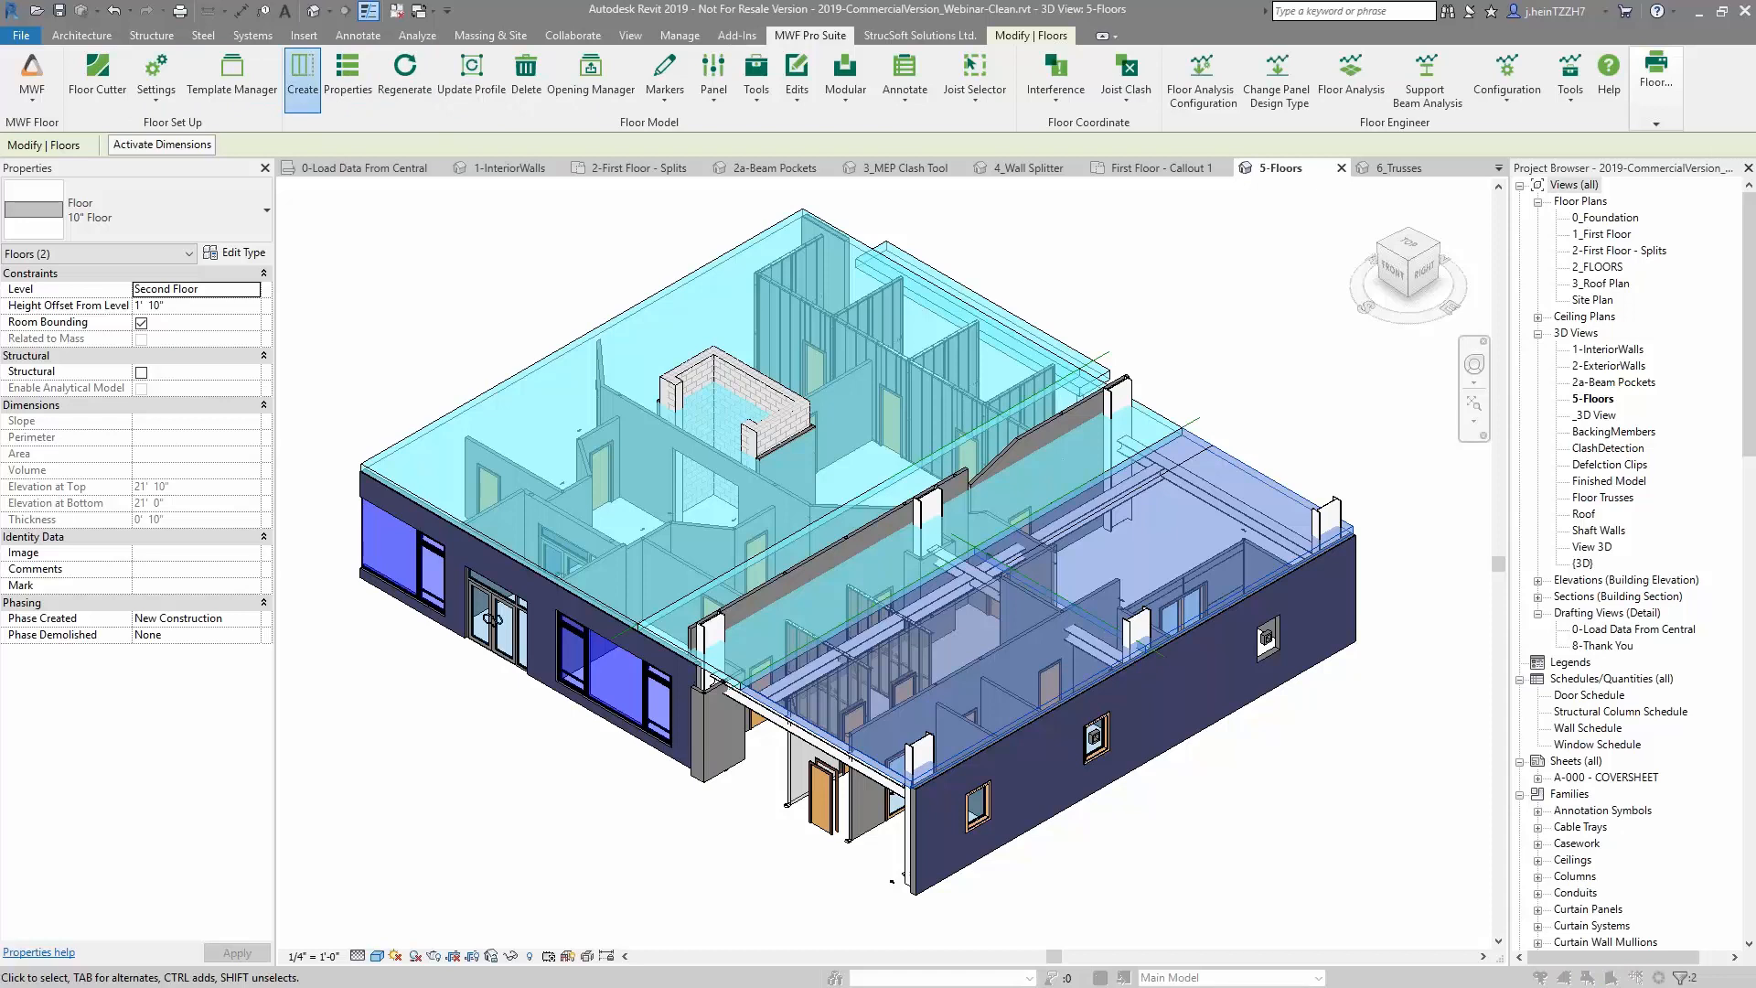
click(302, 81)
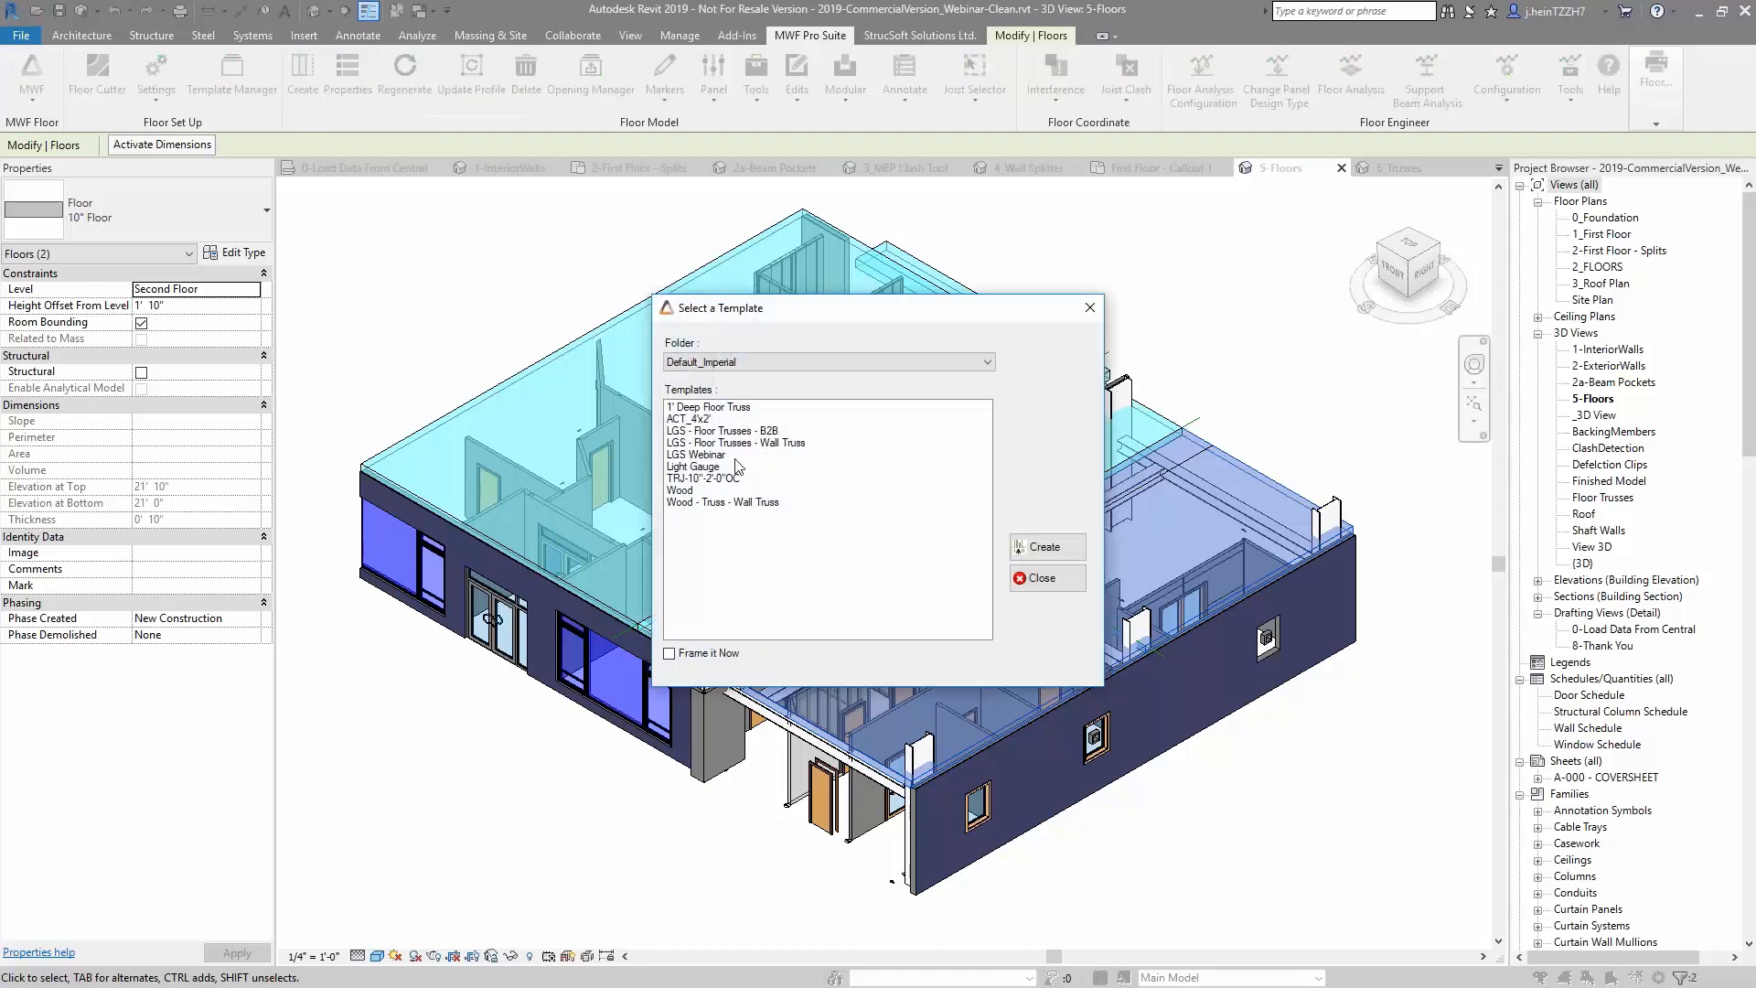
click(732, 455)
click(1047, 547)
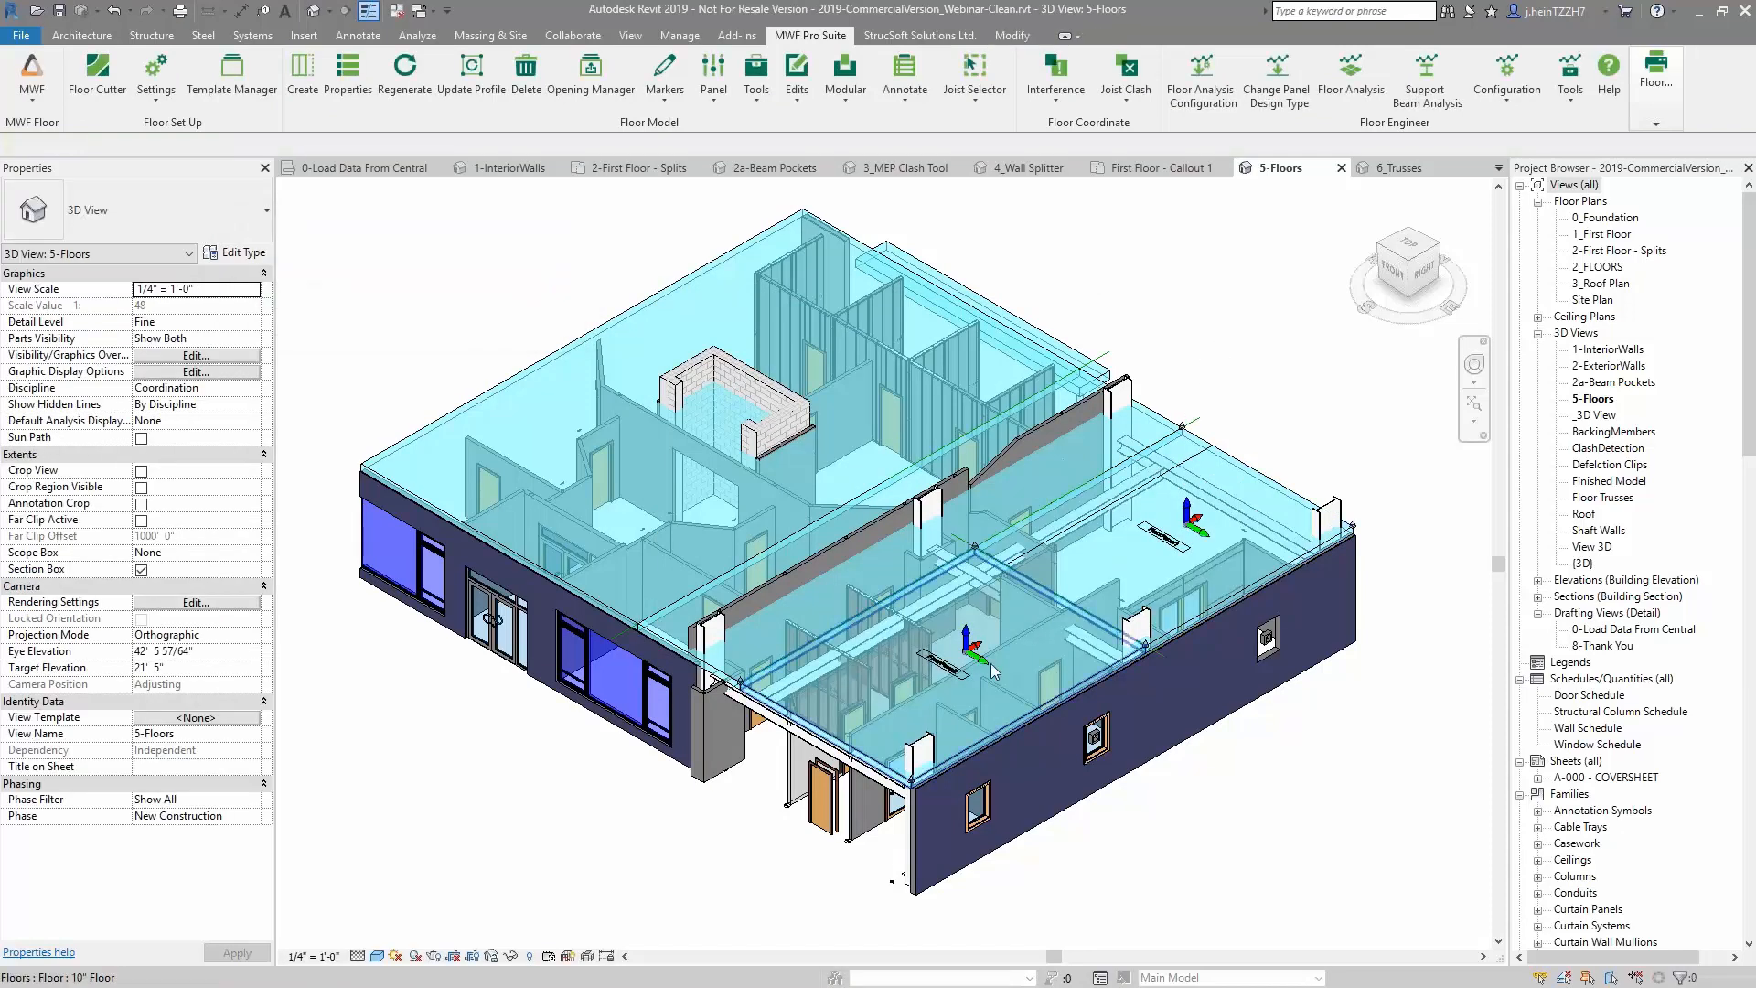
Select both floor panel markers and regenerate the panels to frame them with joists
scroll(994, 670, up, 3)
click(937, 661)
ctrl+click(1212, 491)
click(810, 35)
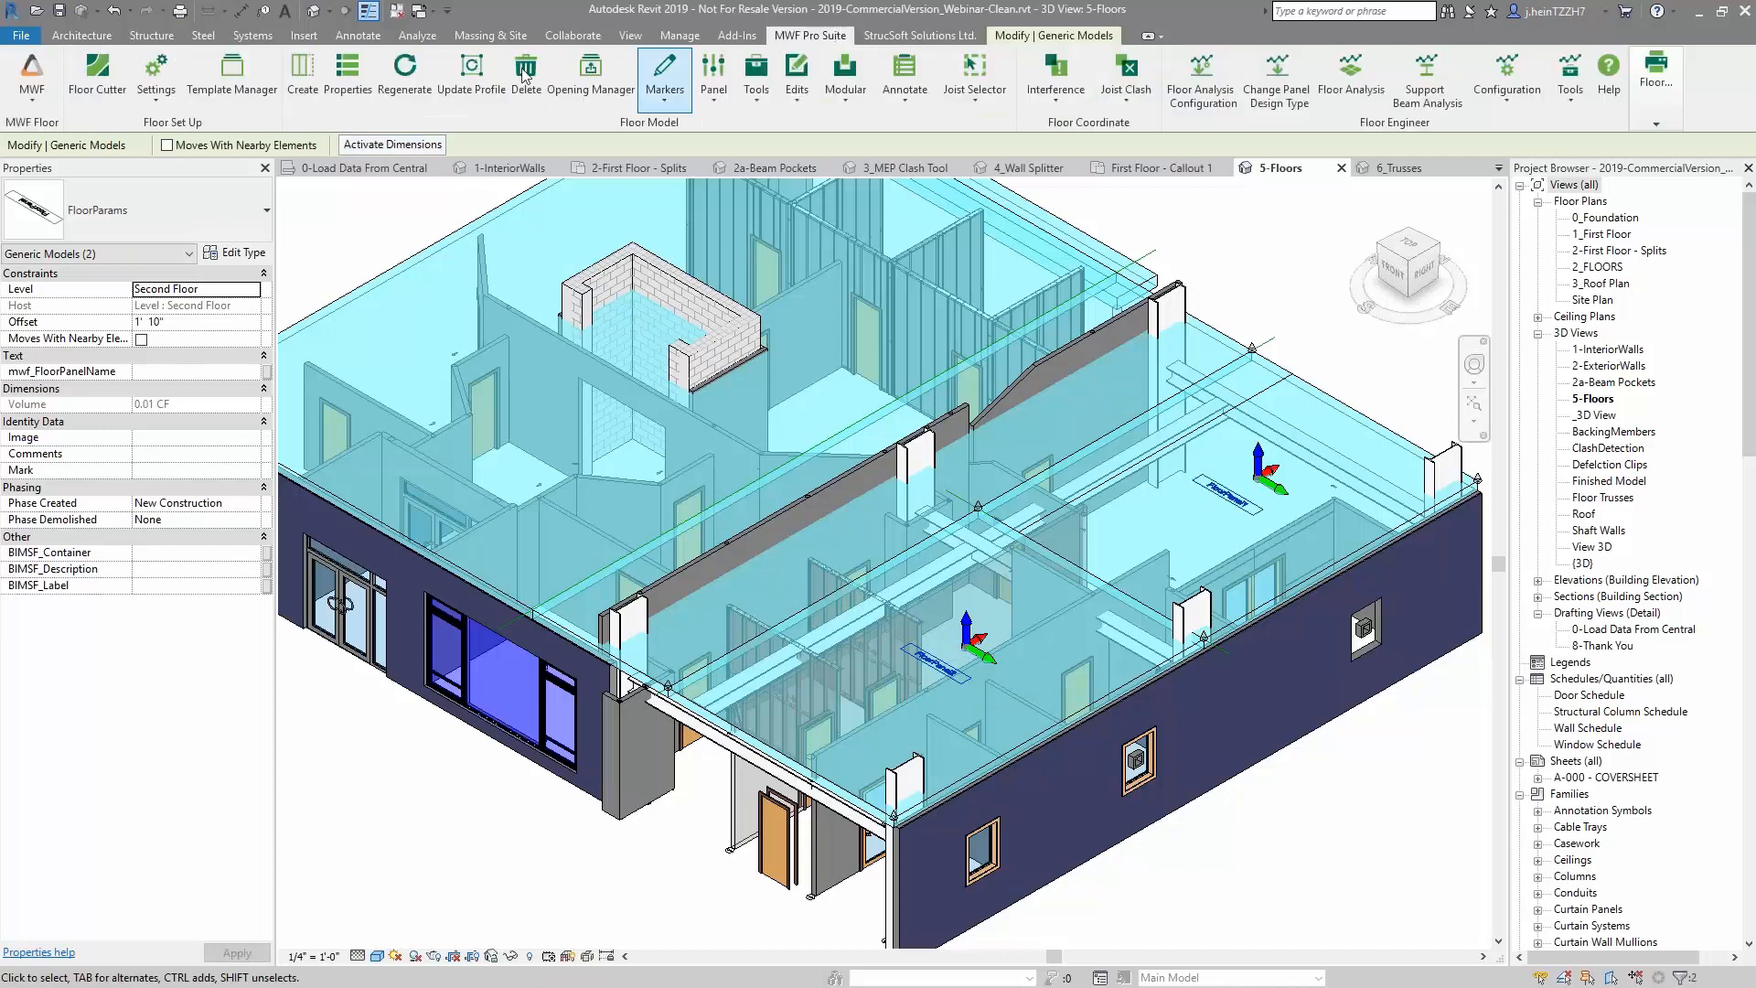
click(405, 73)
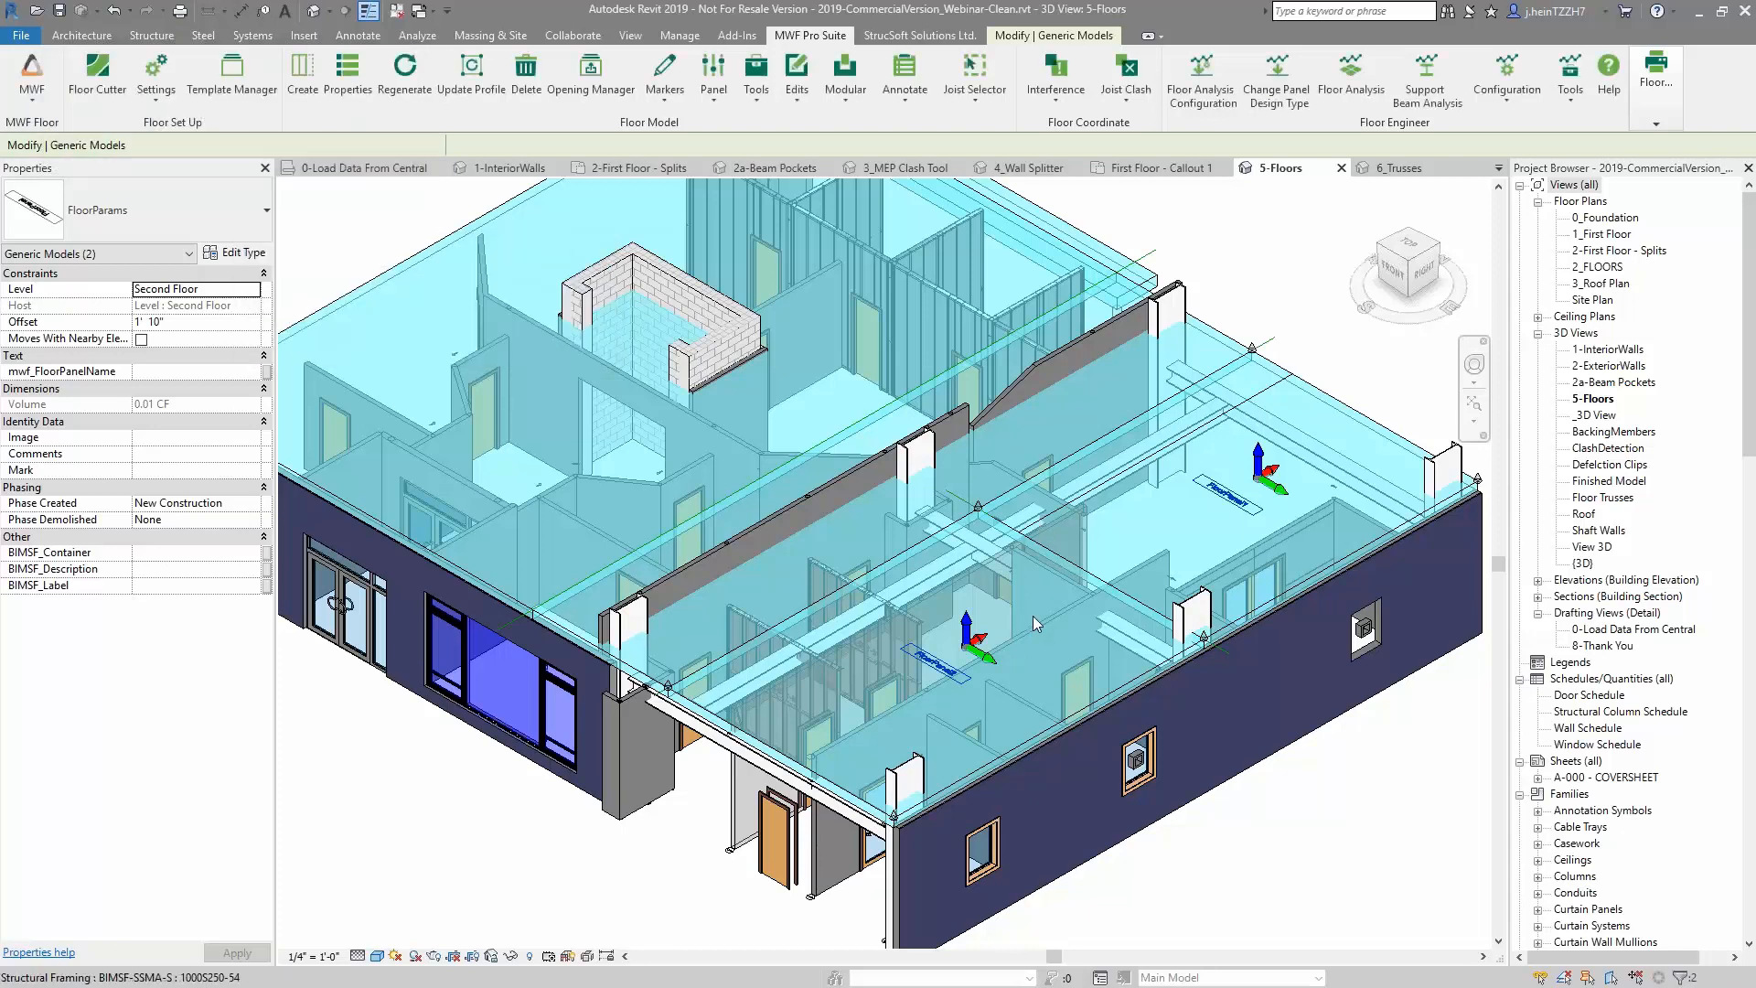
middle_drag(928, 736, 791, 677)
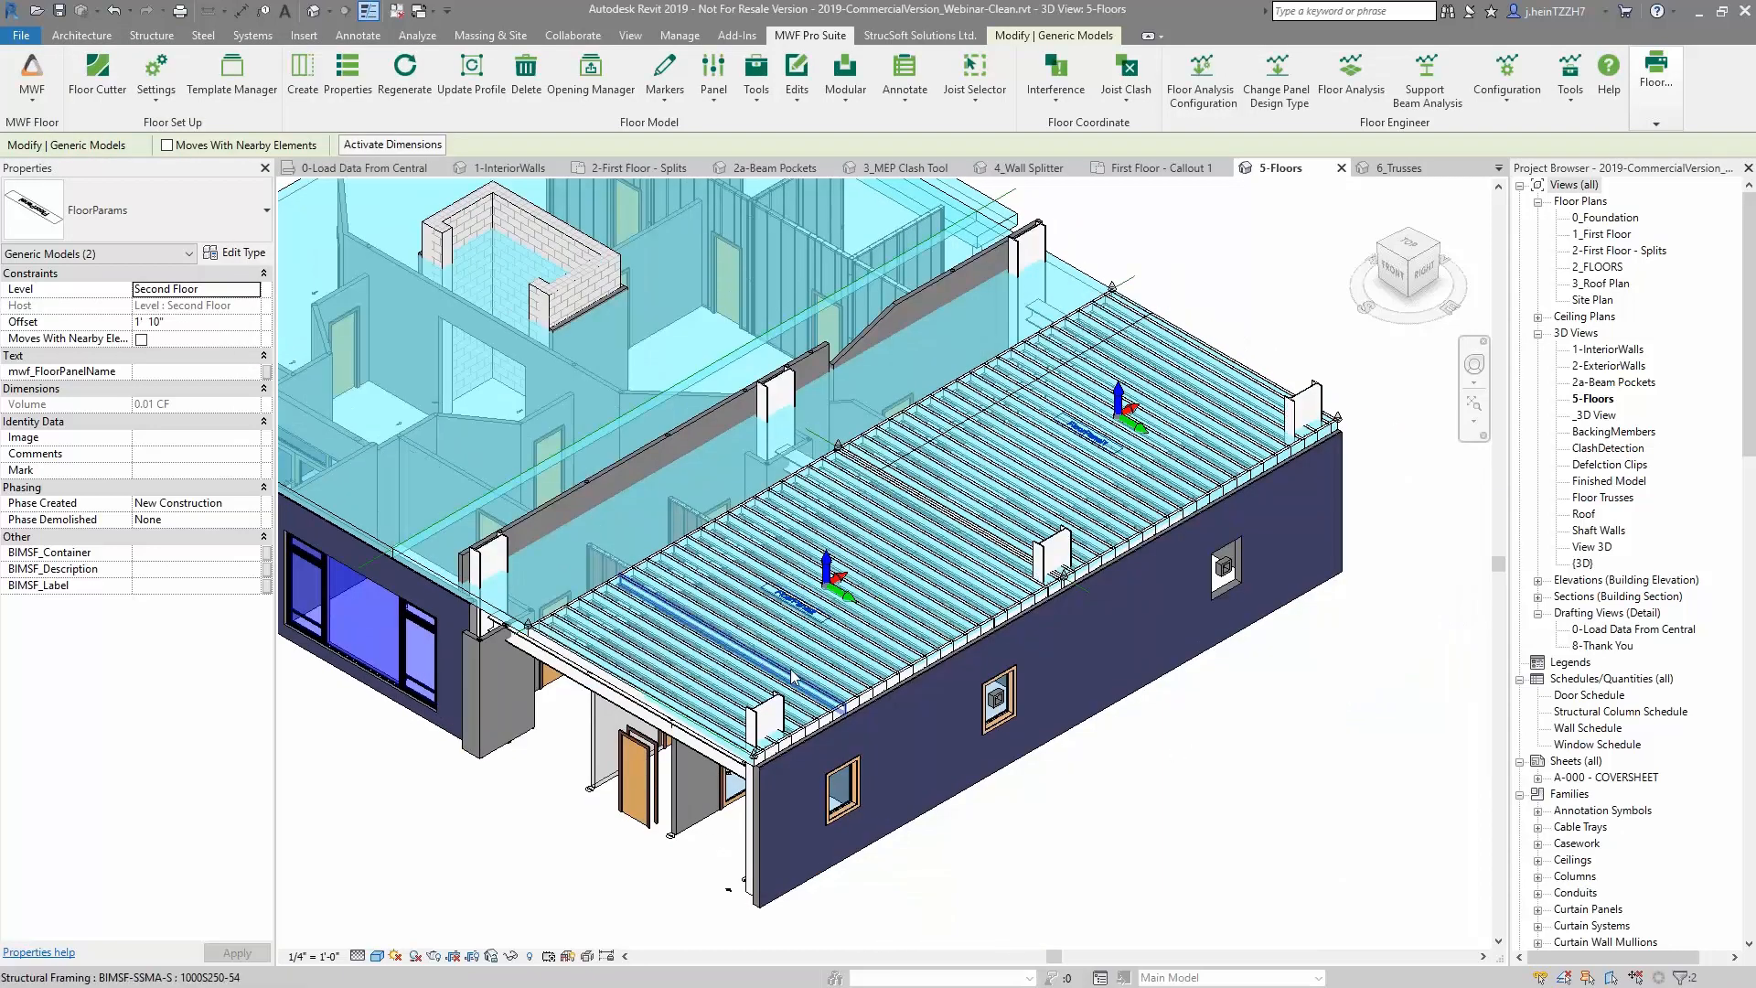
scroll(791, 677, up, 3)
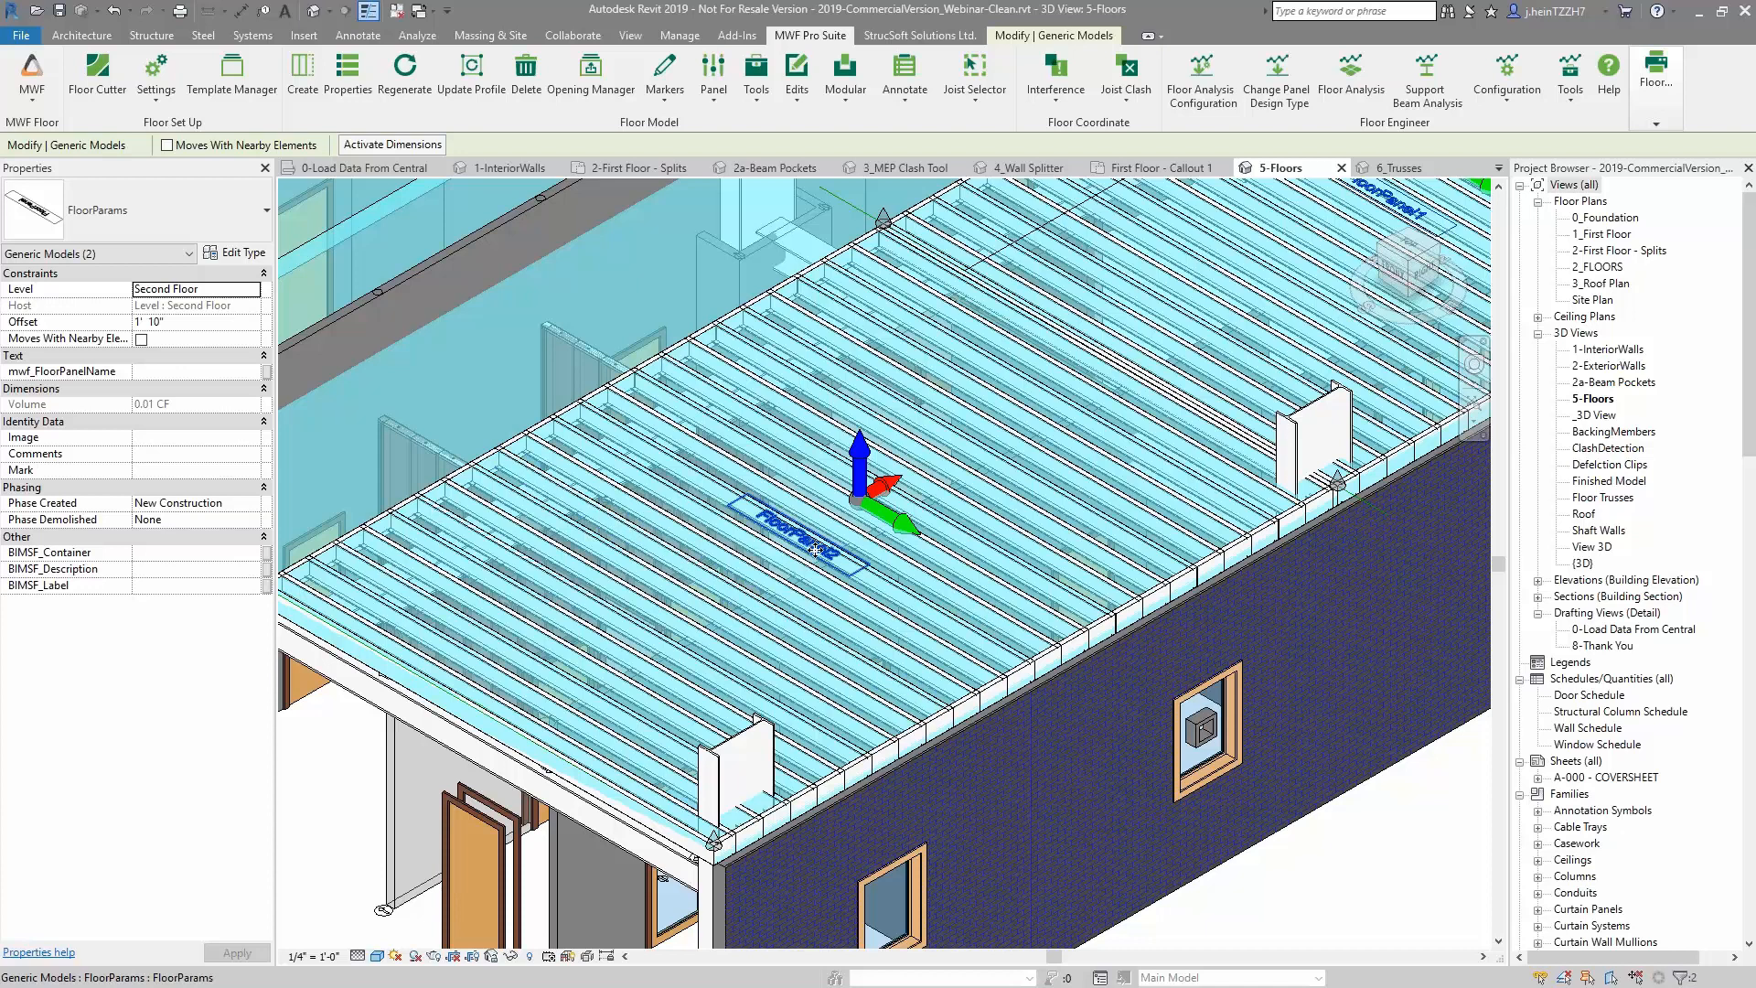
key(Tab)
click(599, 780)
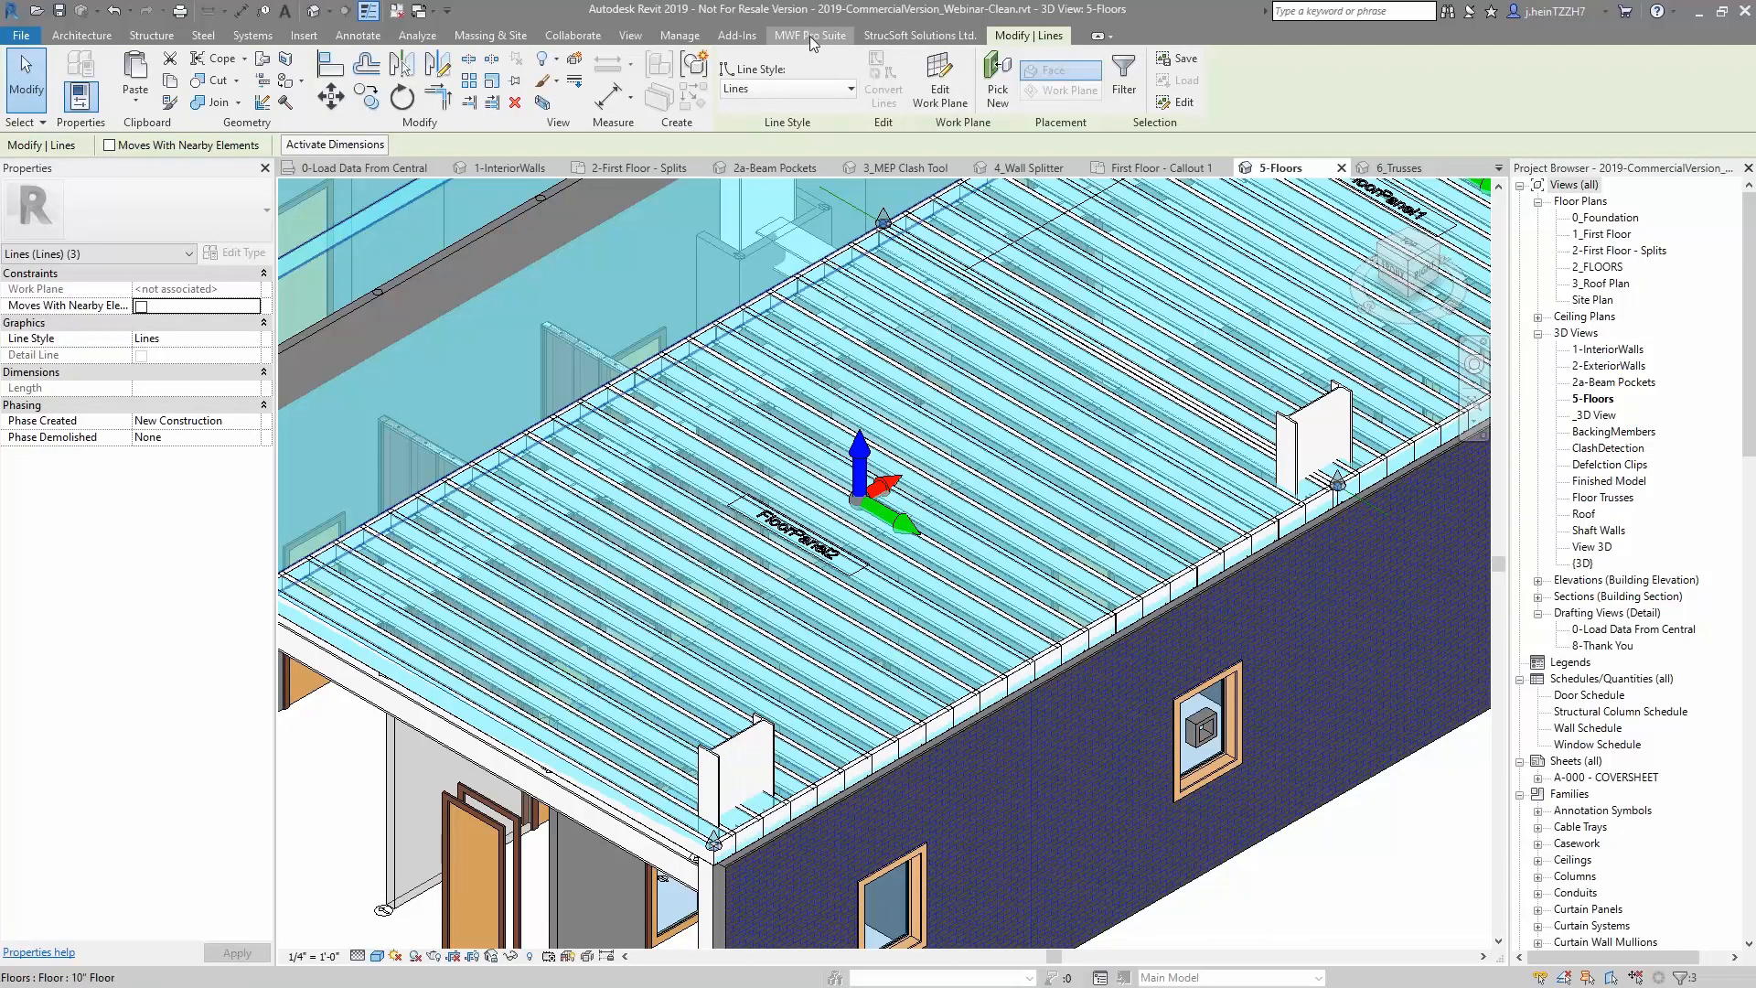
key(Escape)
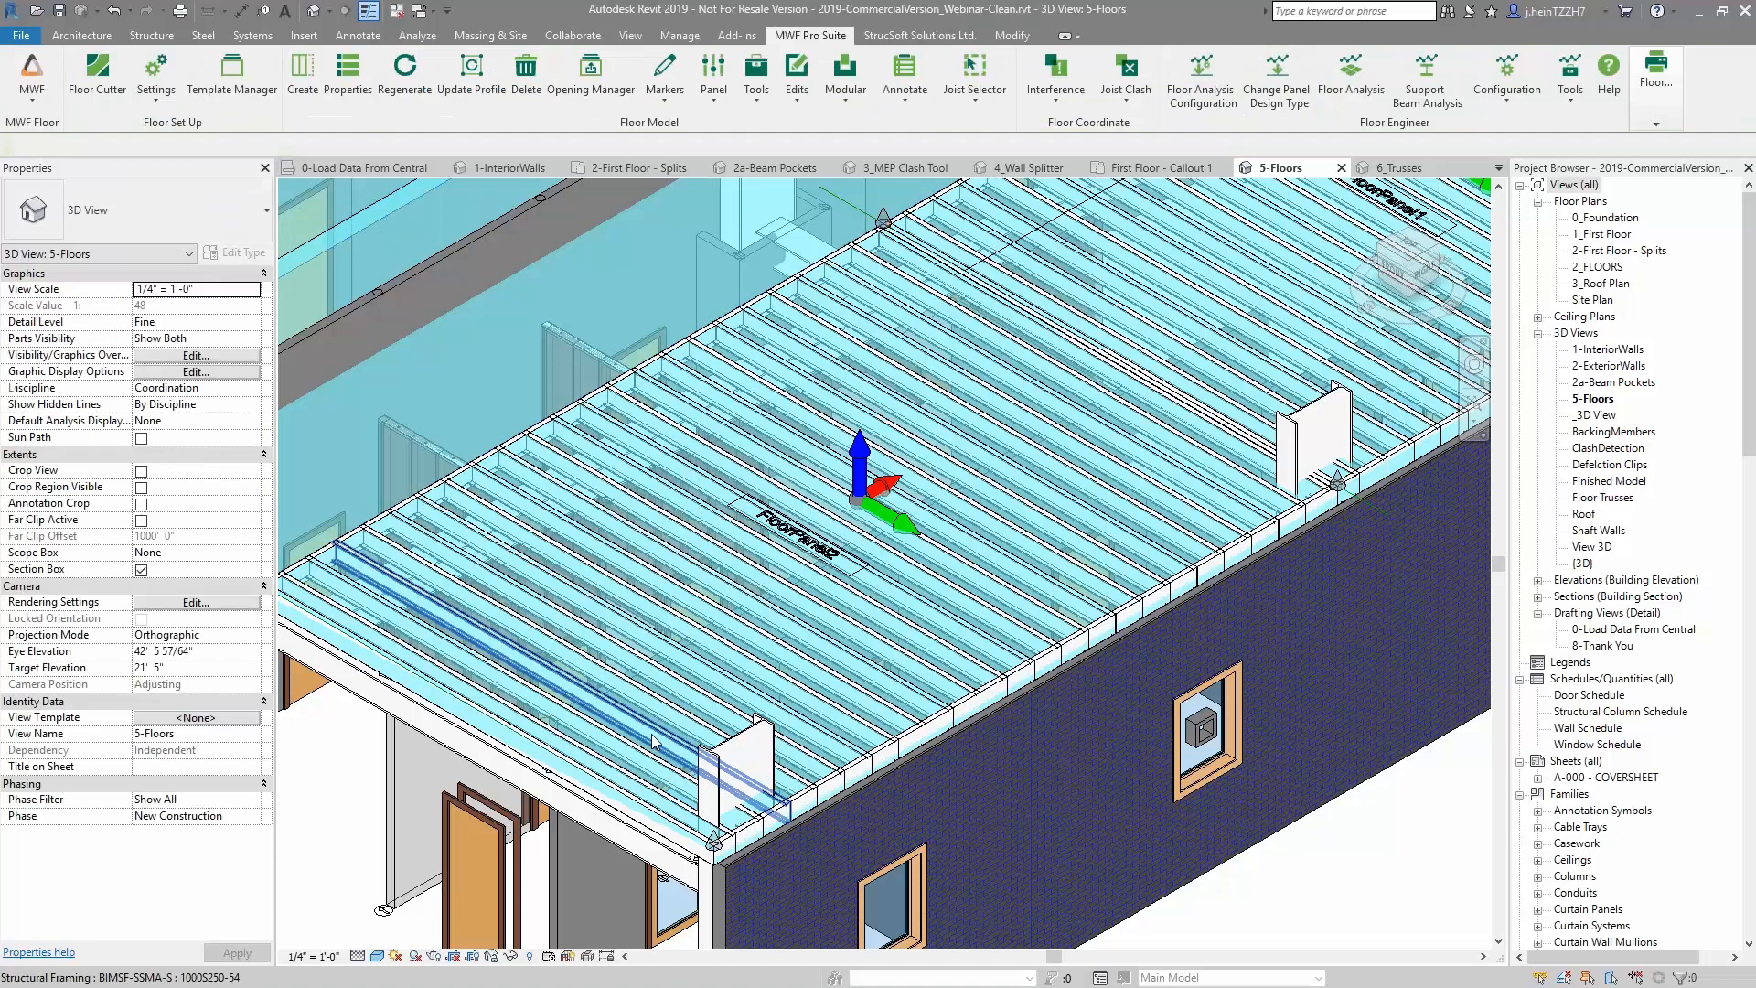
Edit the boundary of the FloorPanel2 floor to add two rectangular openings, one on each side of the panel marker
click(653, 740)
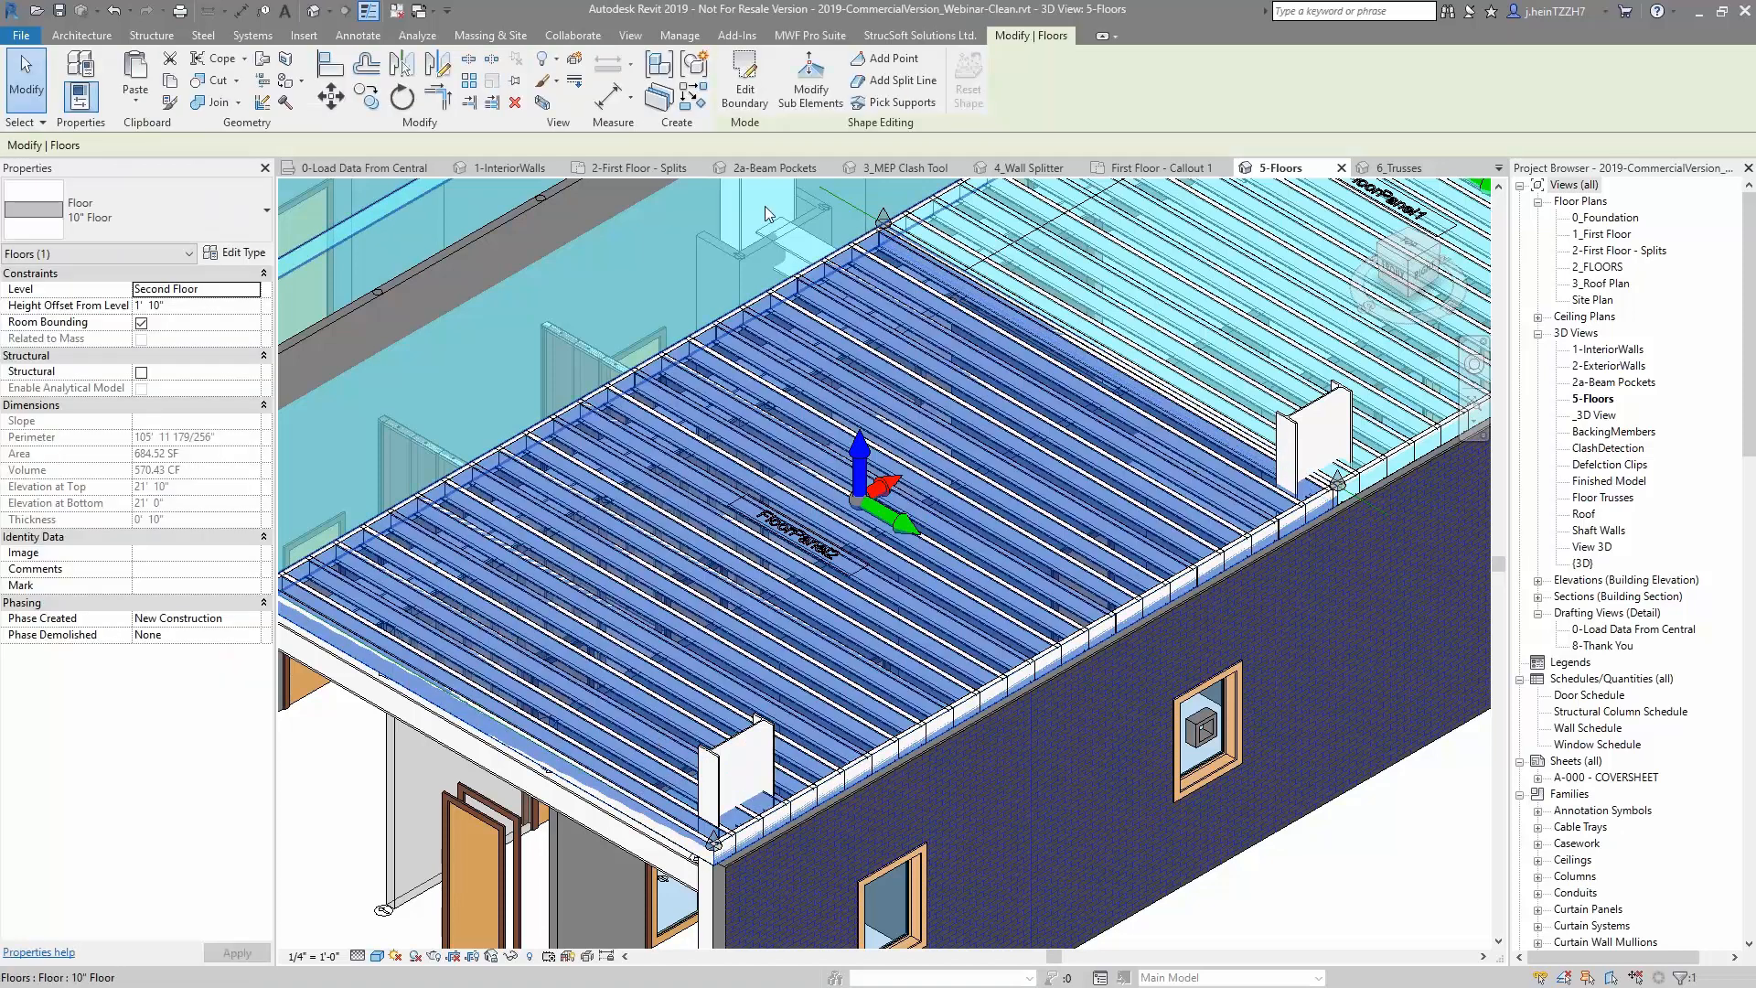
click(745, 88)
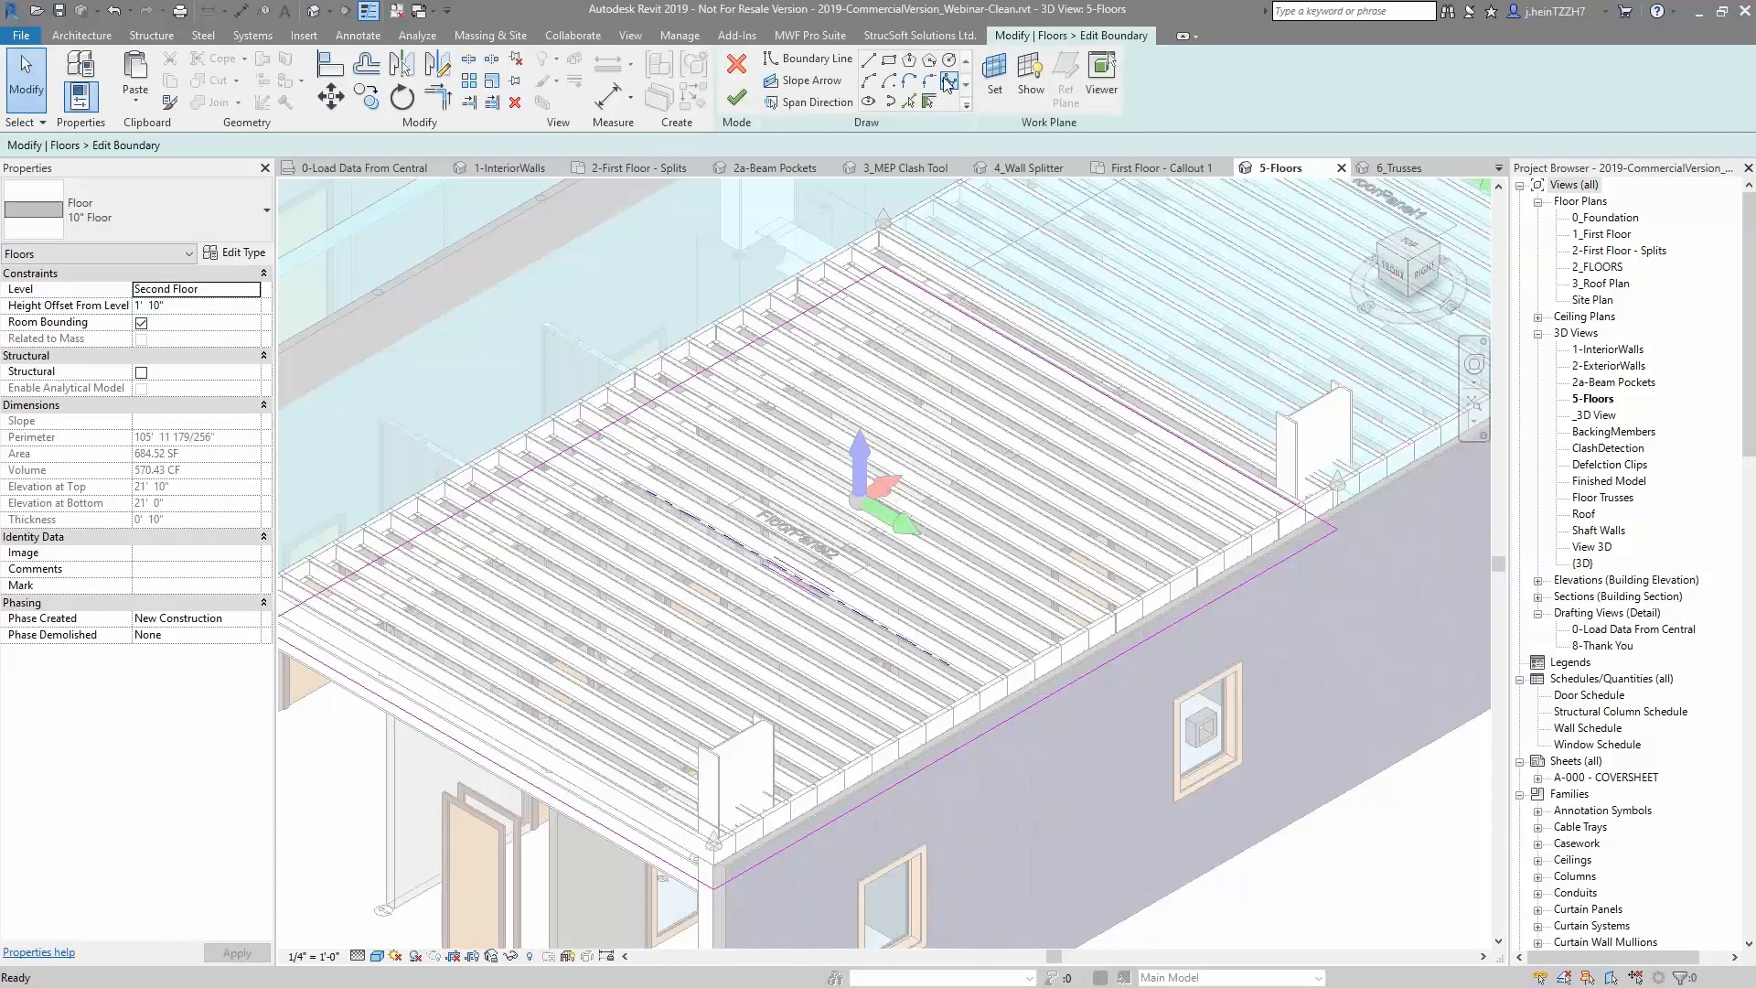
click(889, 64)
click(864, 340)
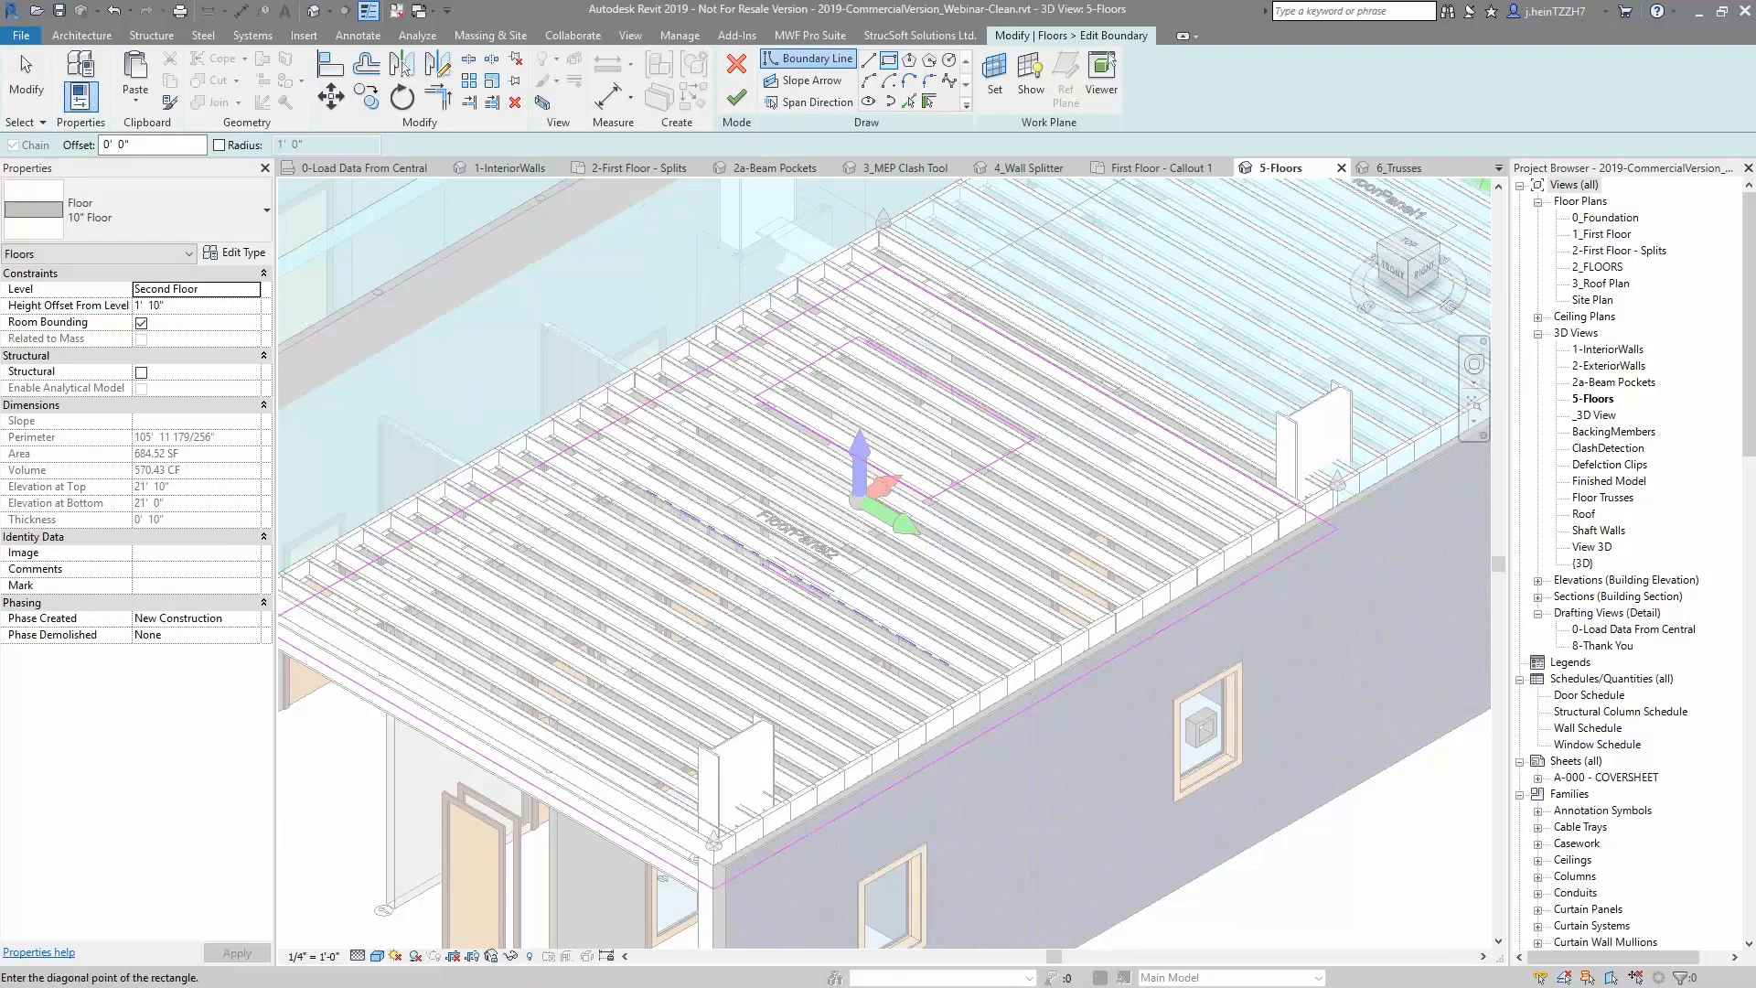
click(654, 630)
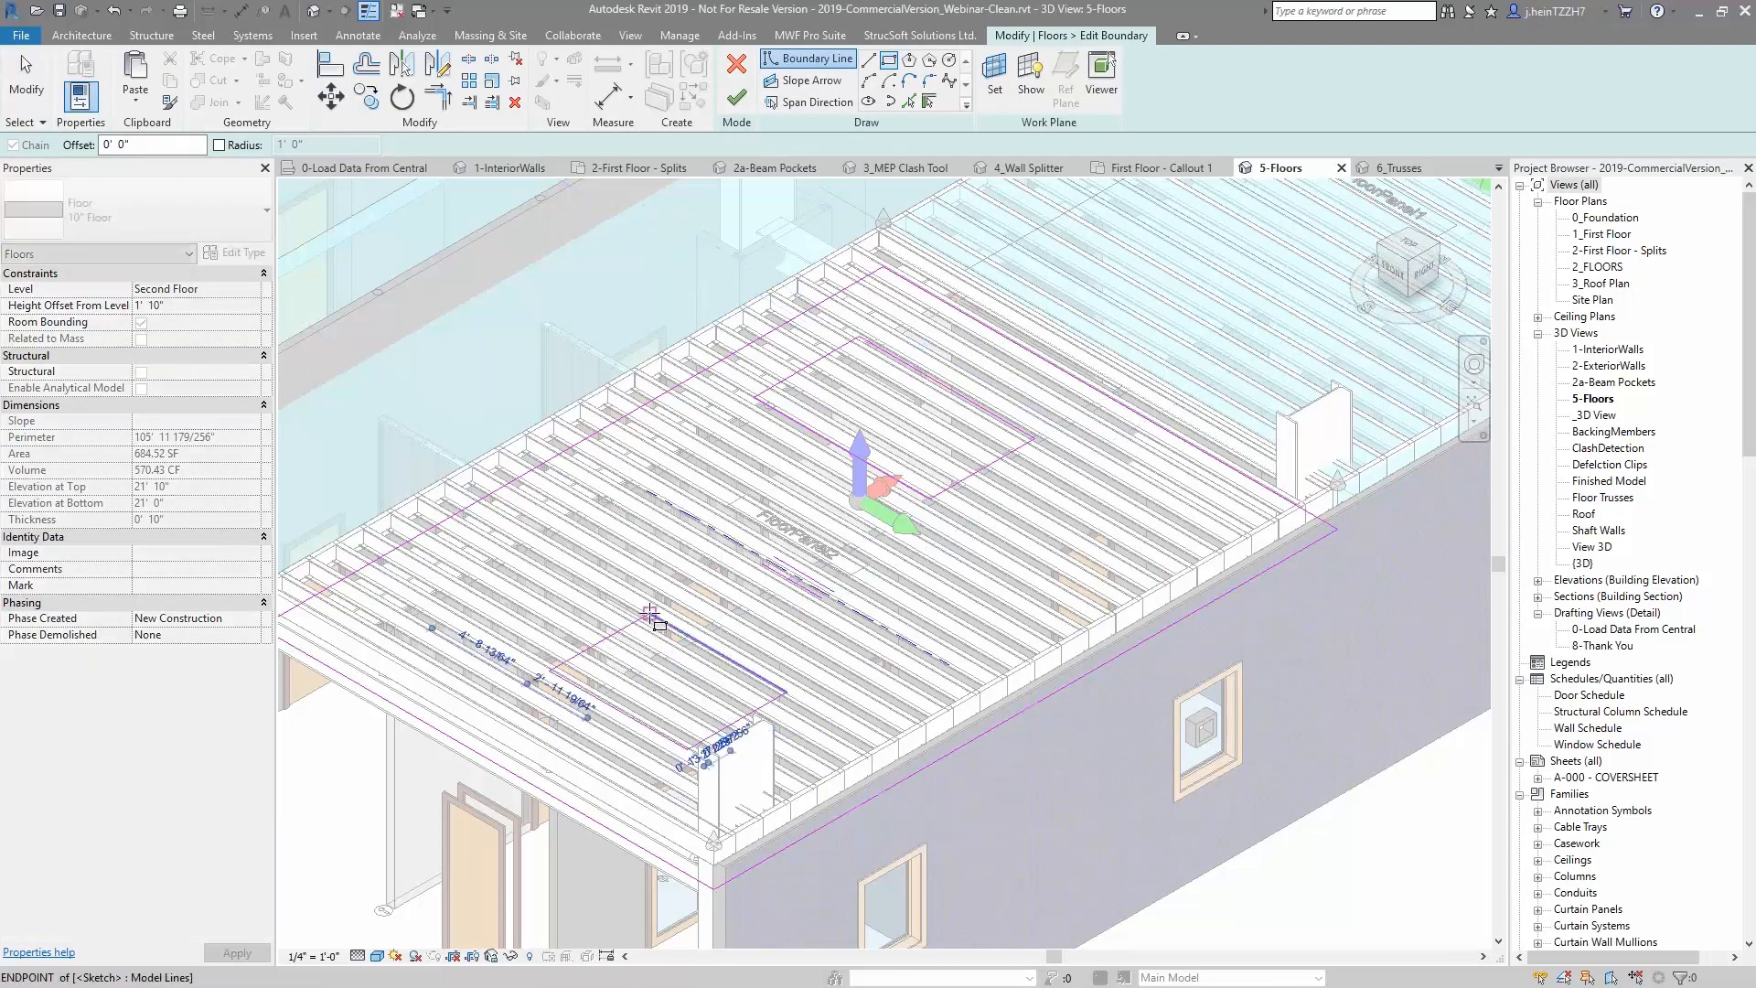
click(736, 101)
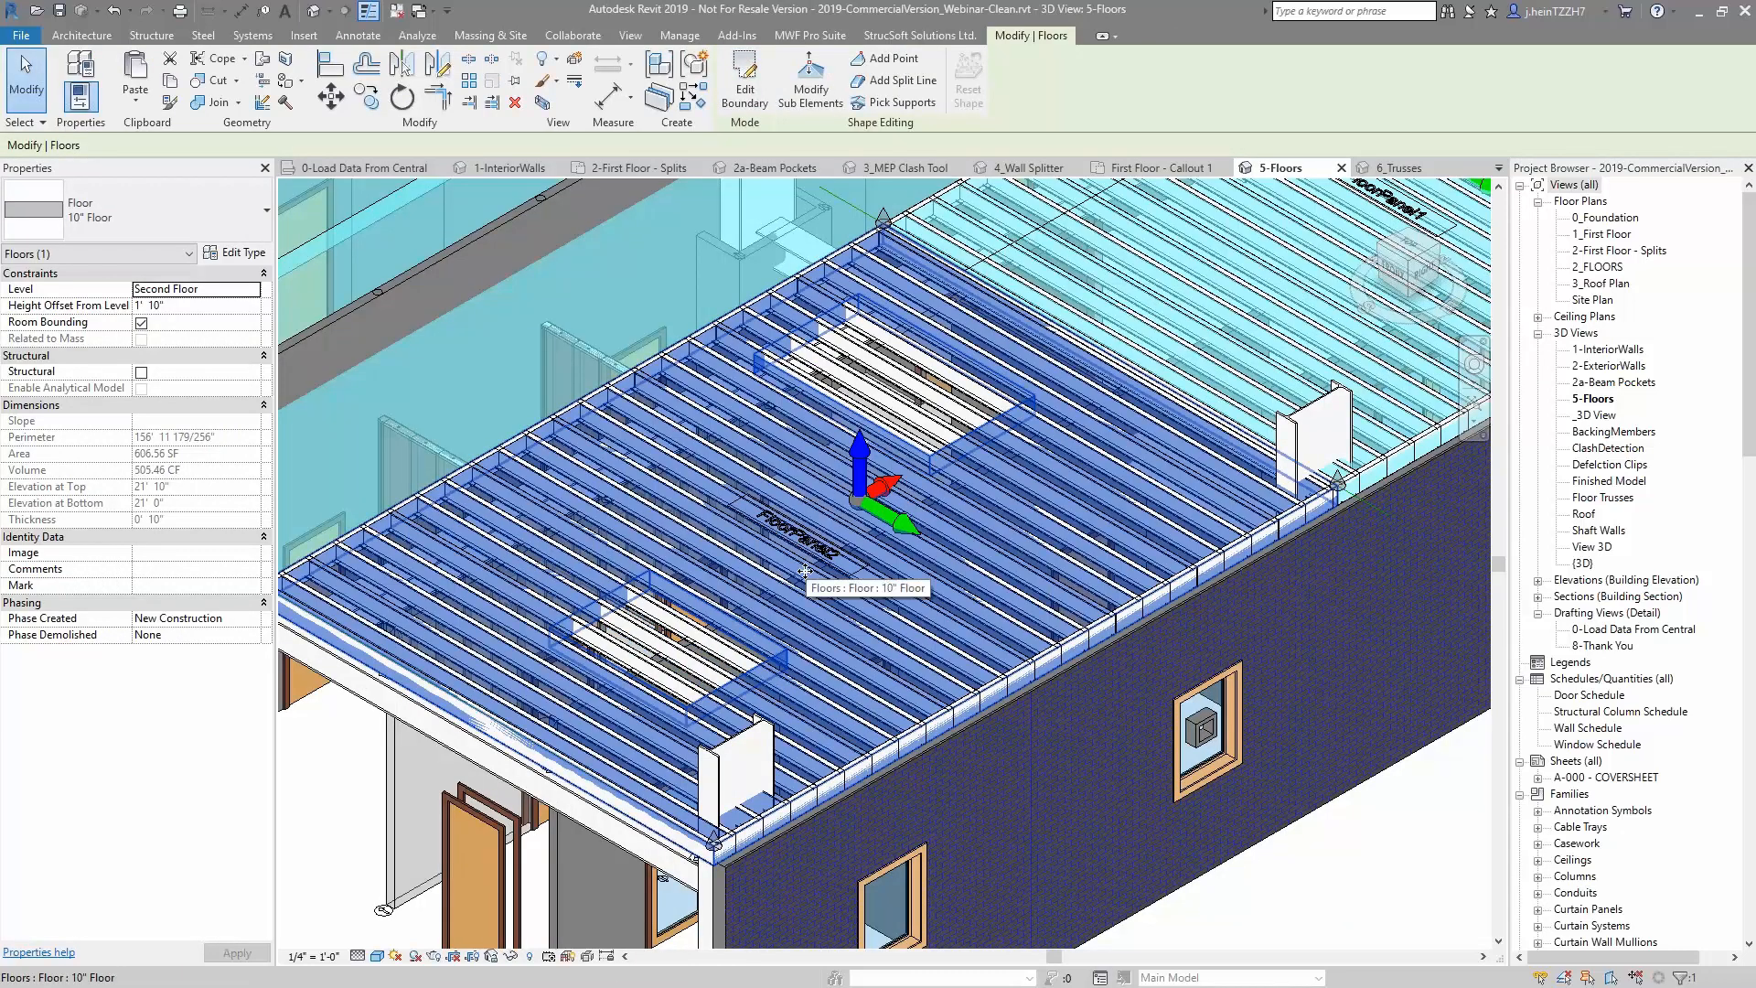
Update the FloorPanel2 profile to match the edited floor boundary and regenerate the panel framing around both openings
click(792, 39)
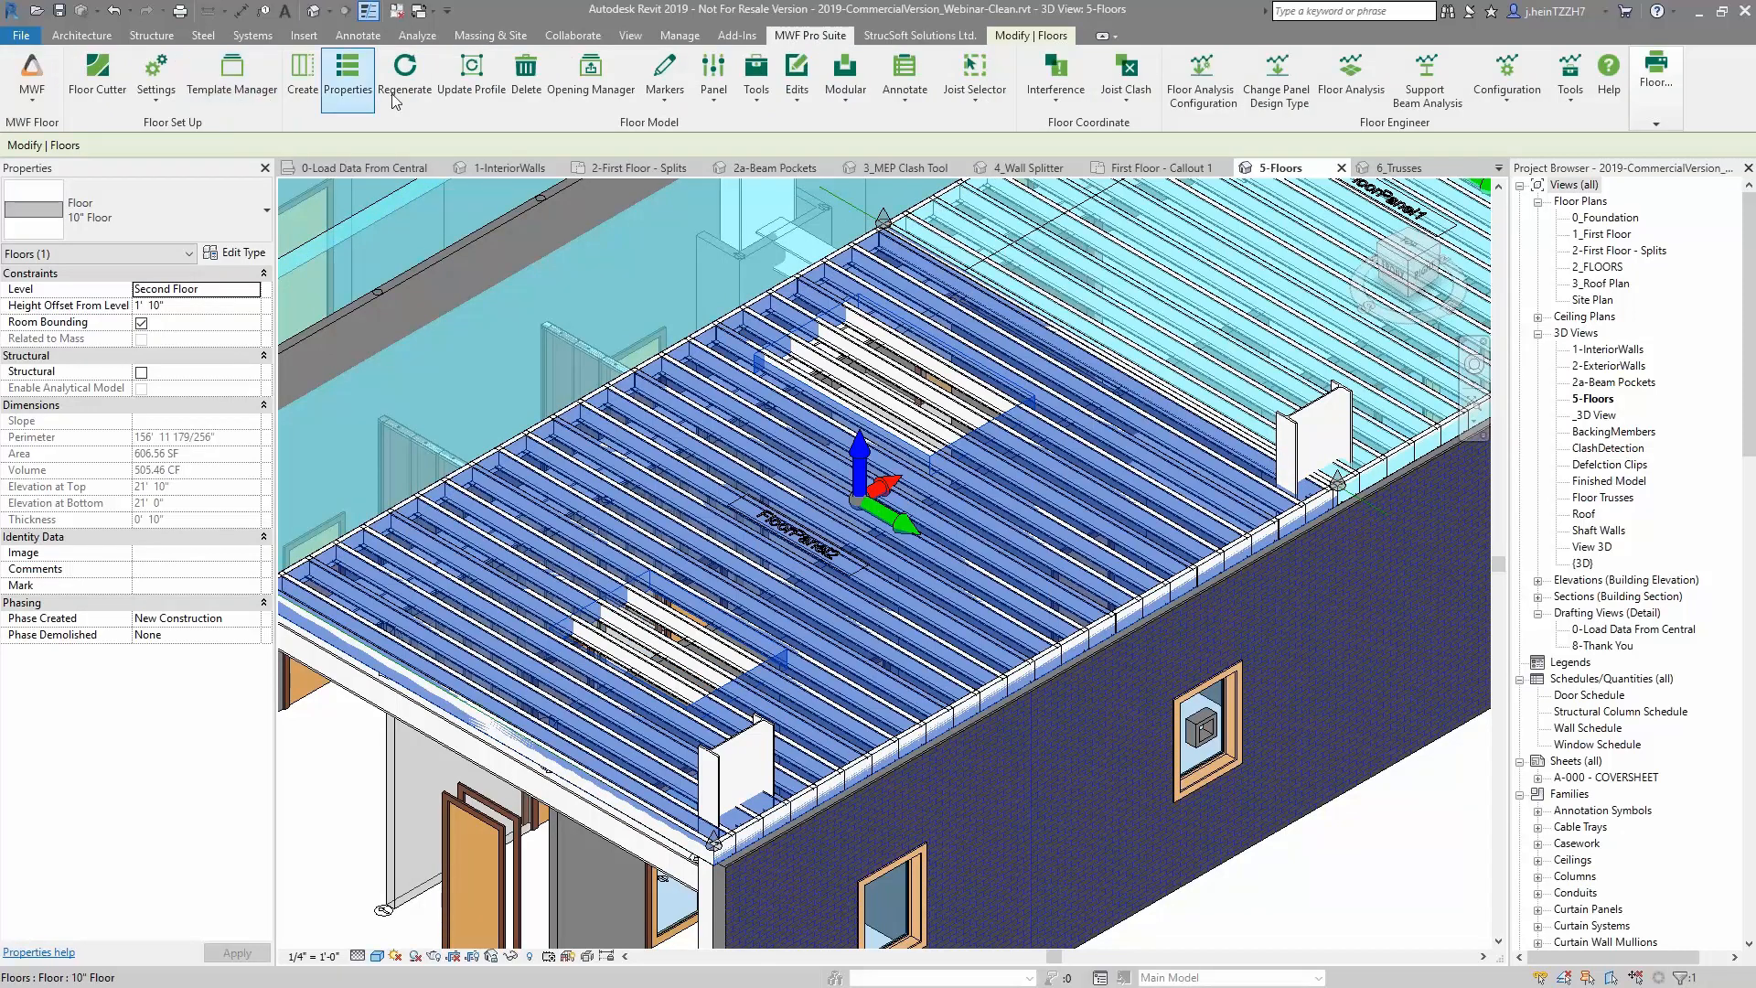
click(459, 83)
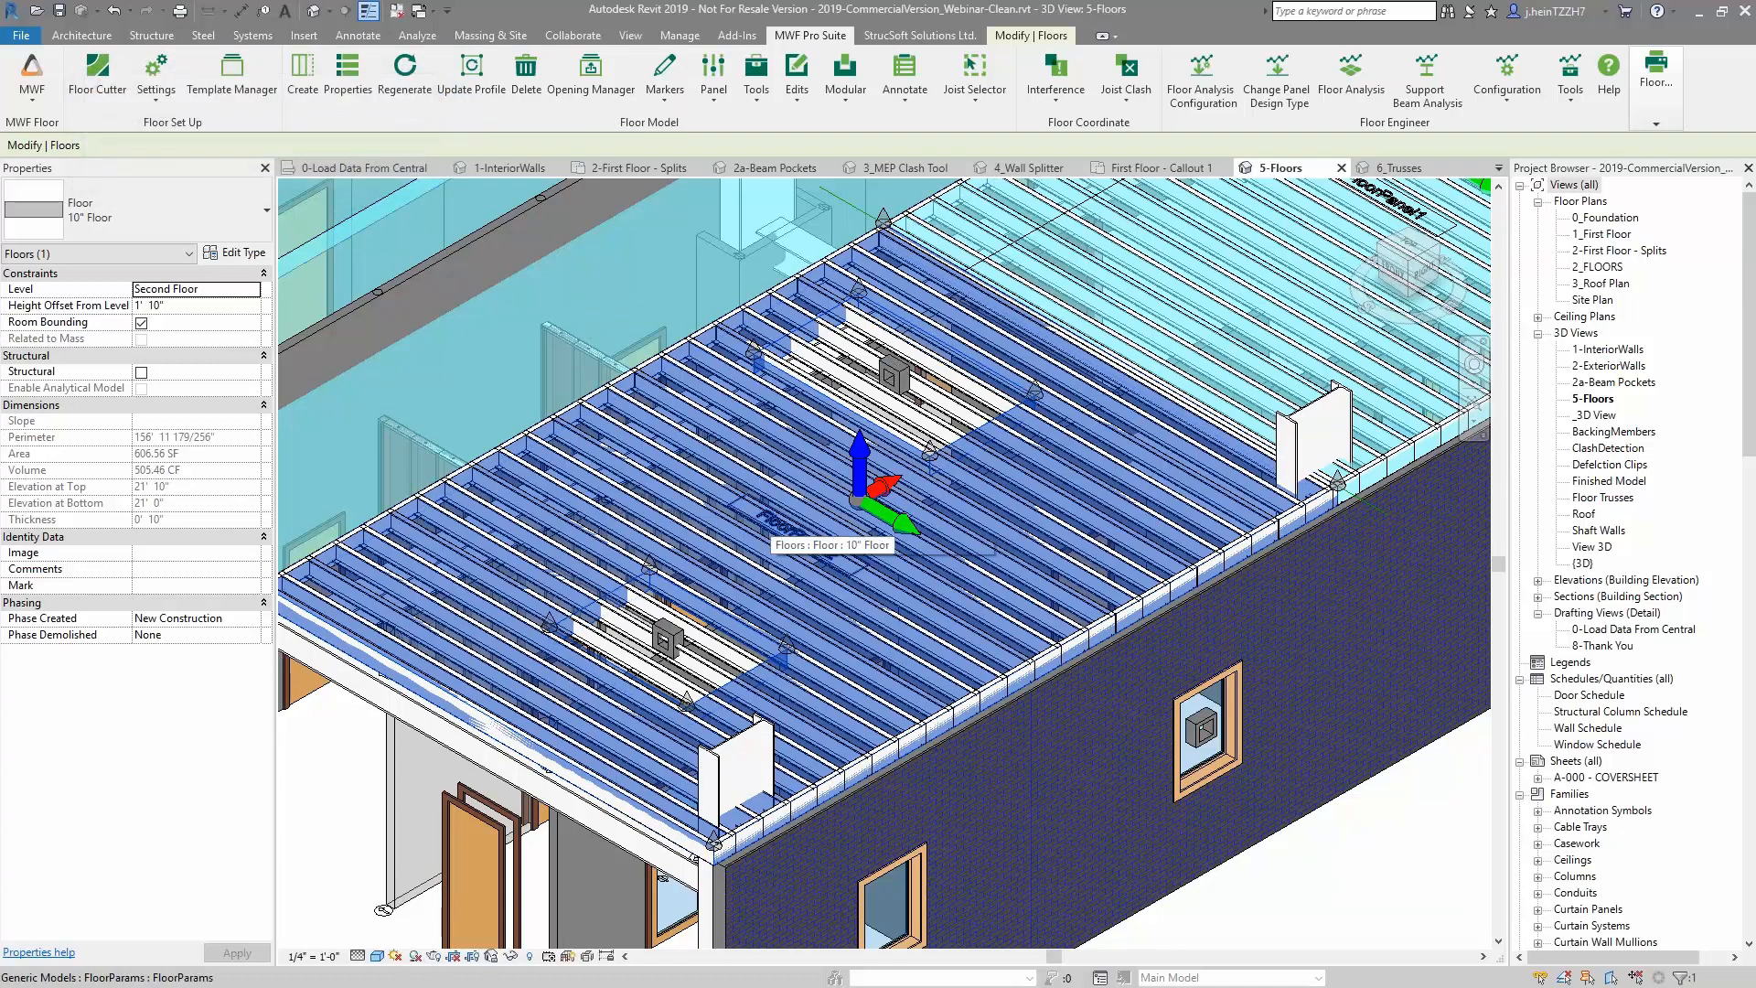
click(823, 545)
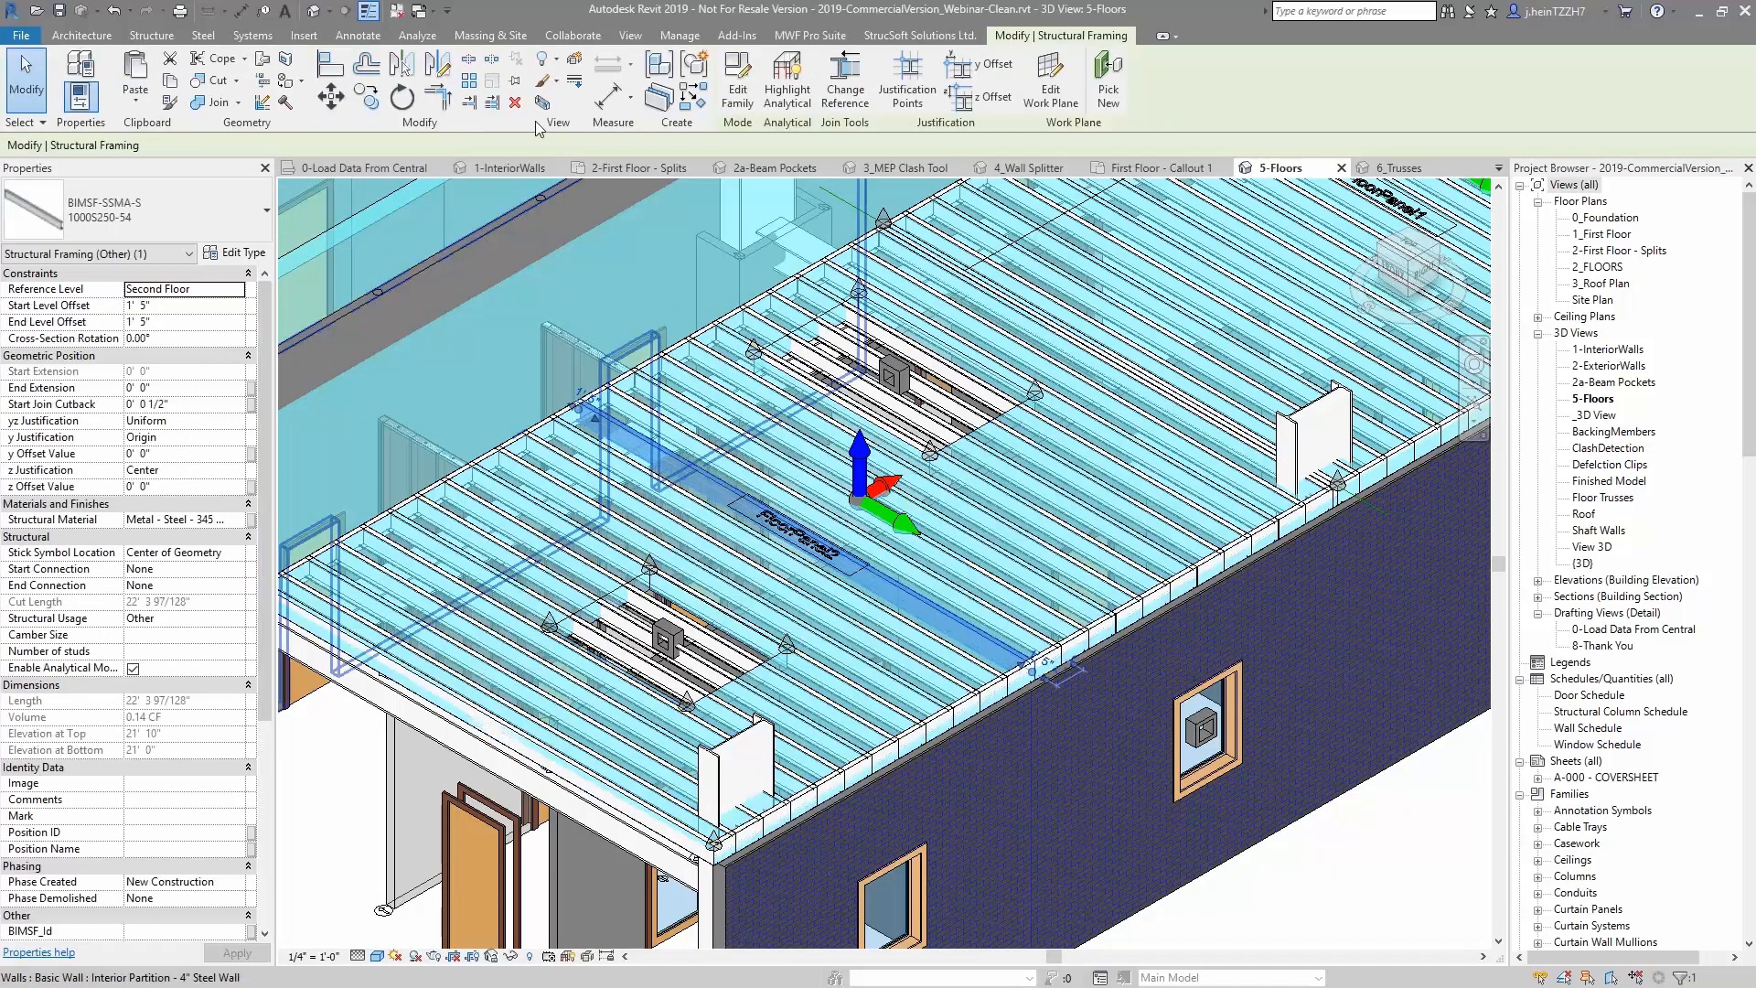
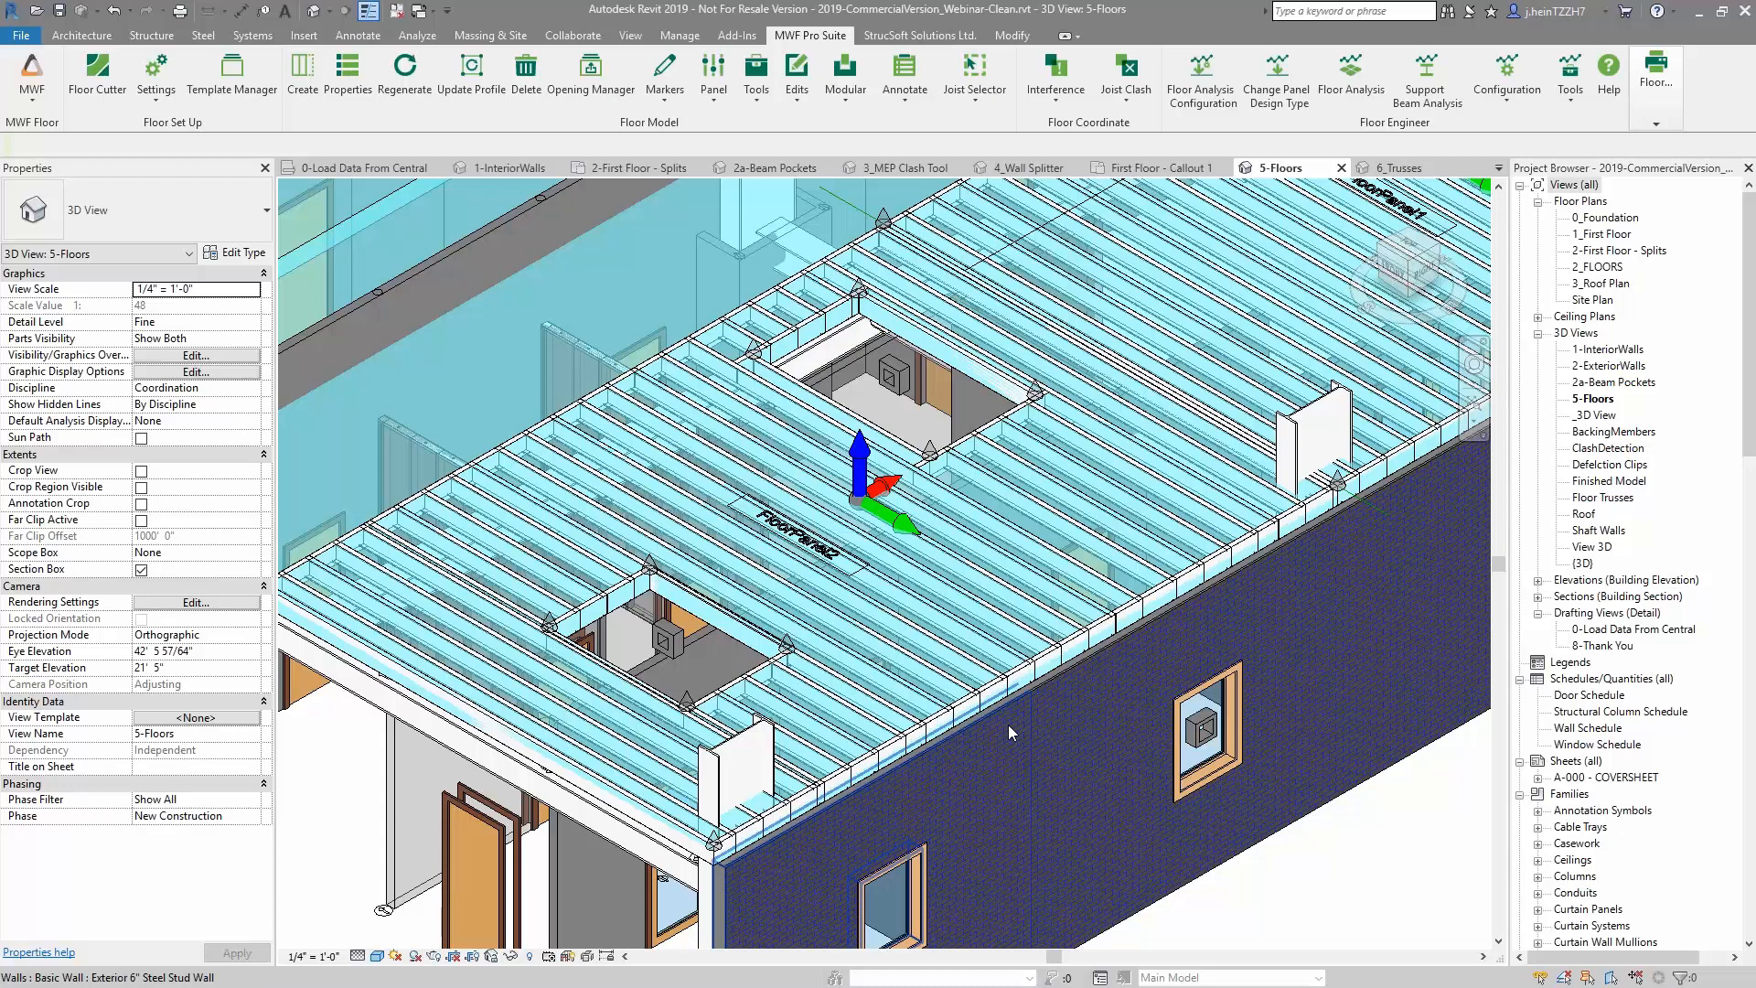
scroll(1008, 717, down, 2)
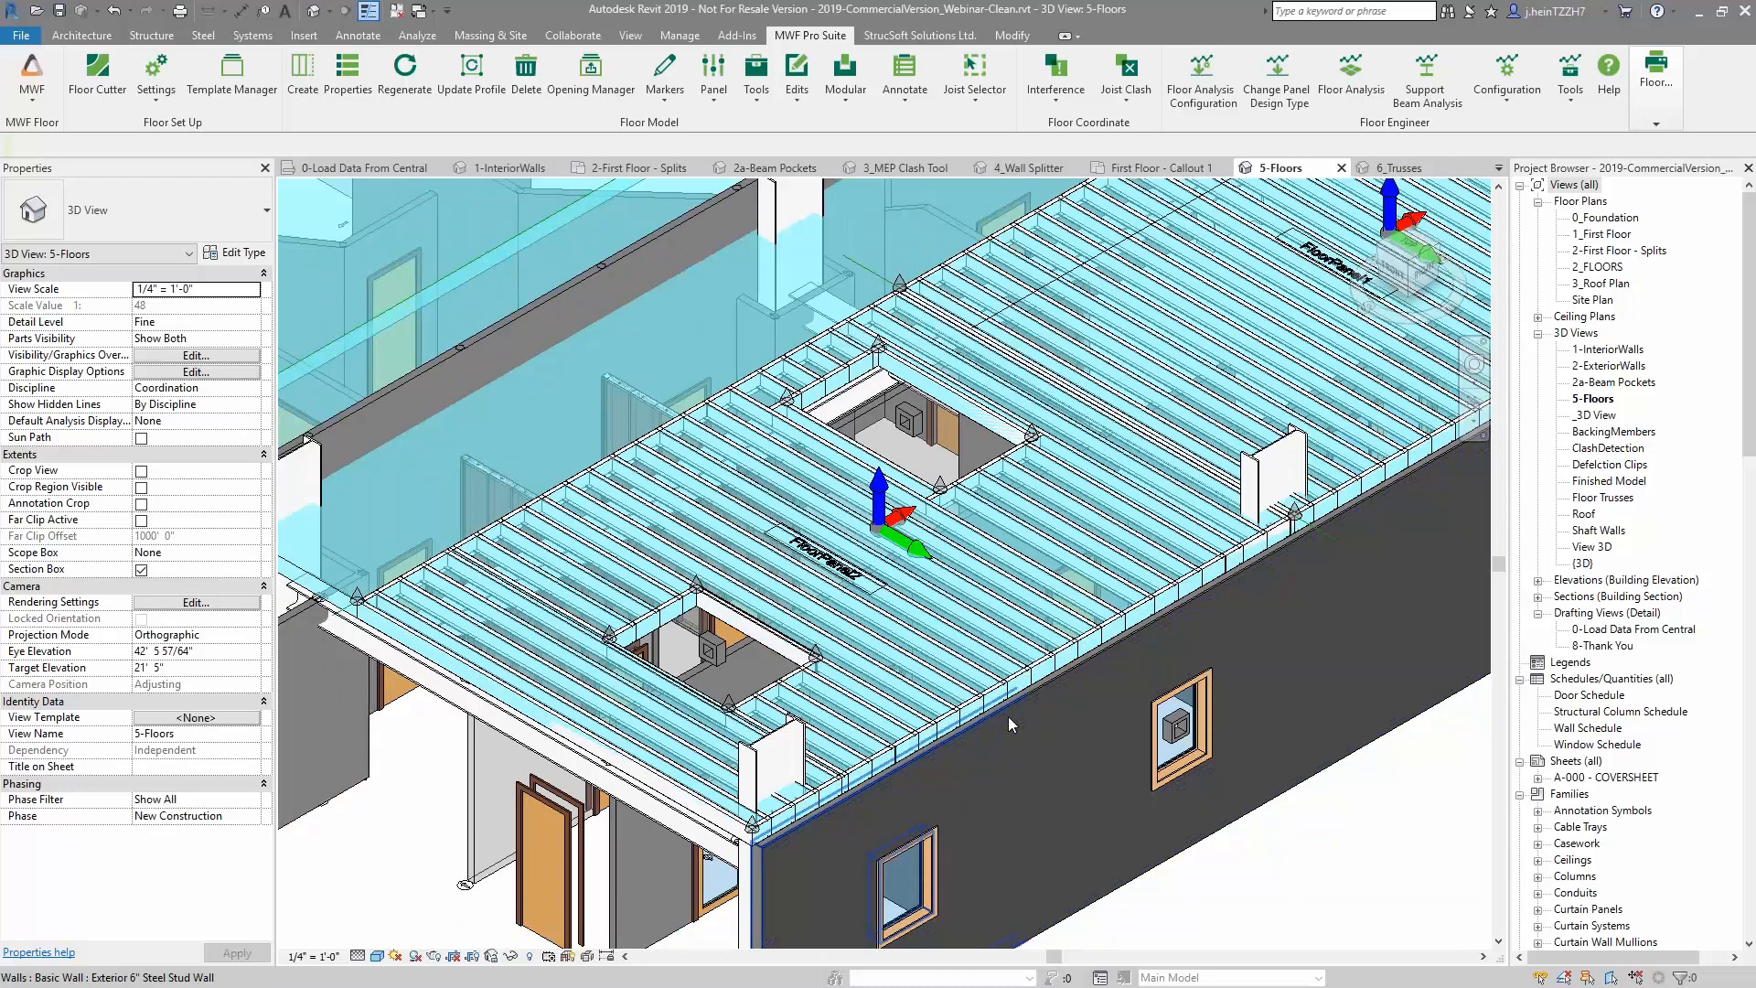
Open the sheathing options in the member properties of FloorPanel2
click(857, 588)
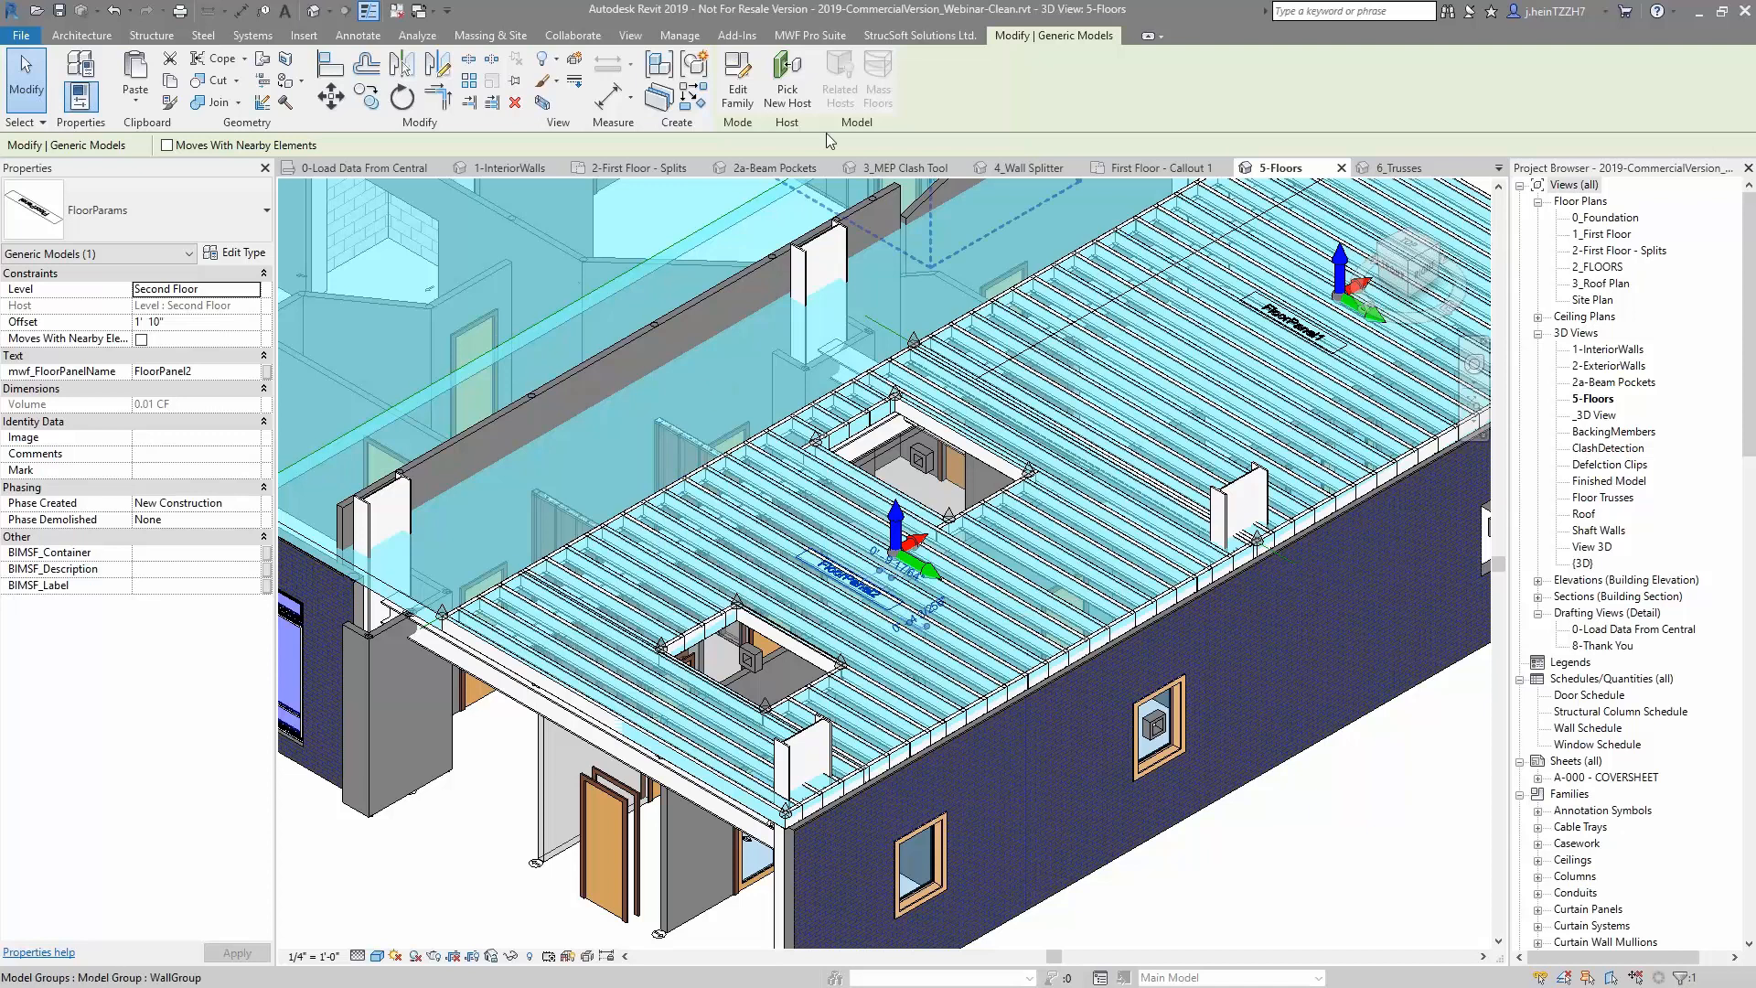
click(810, 37)
click(348, 78)
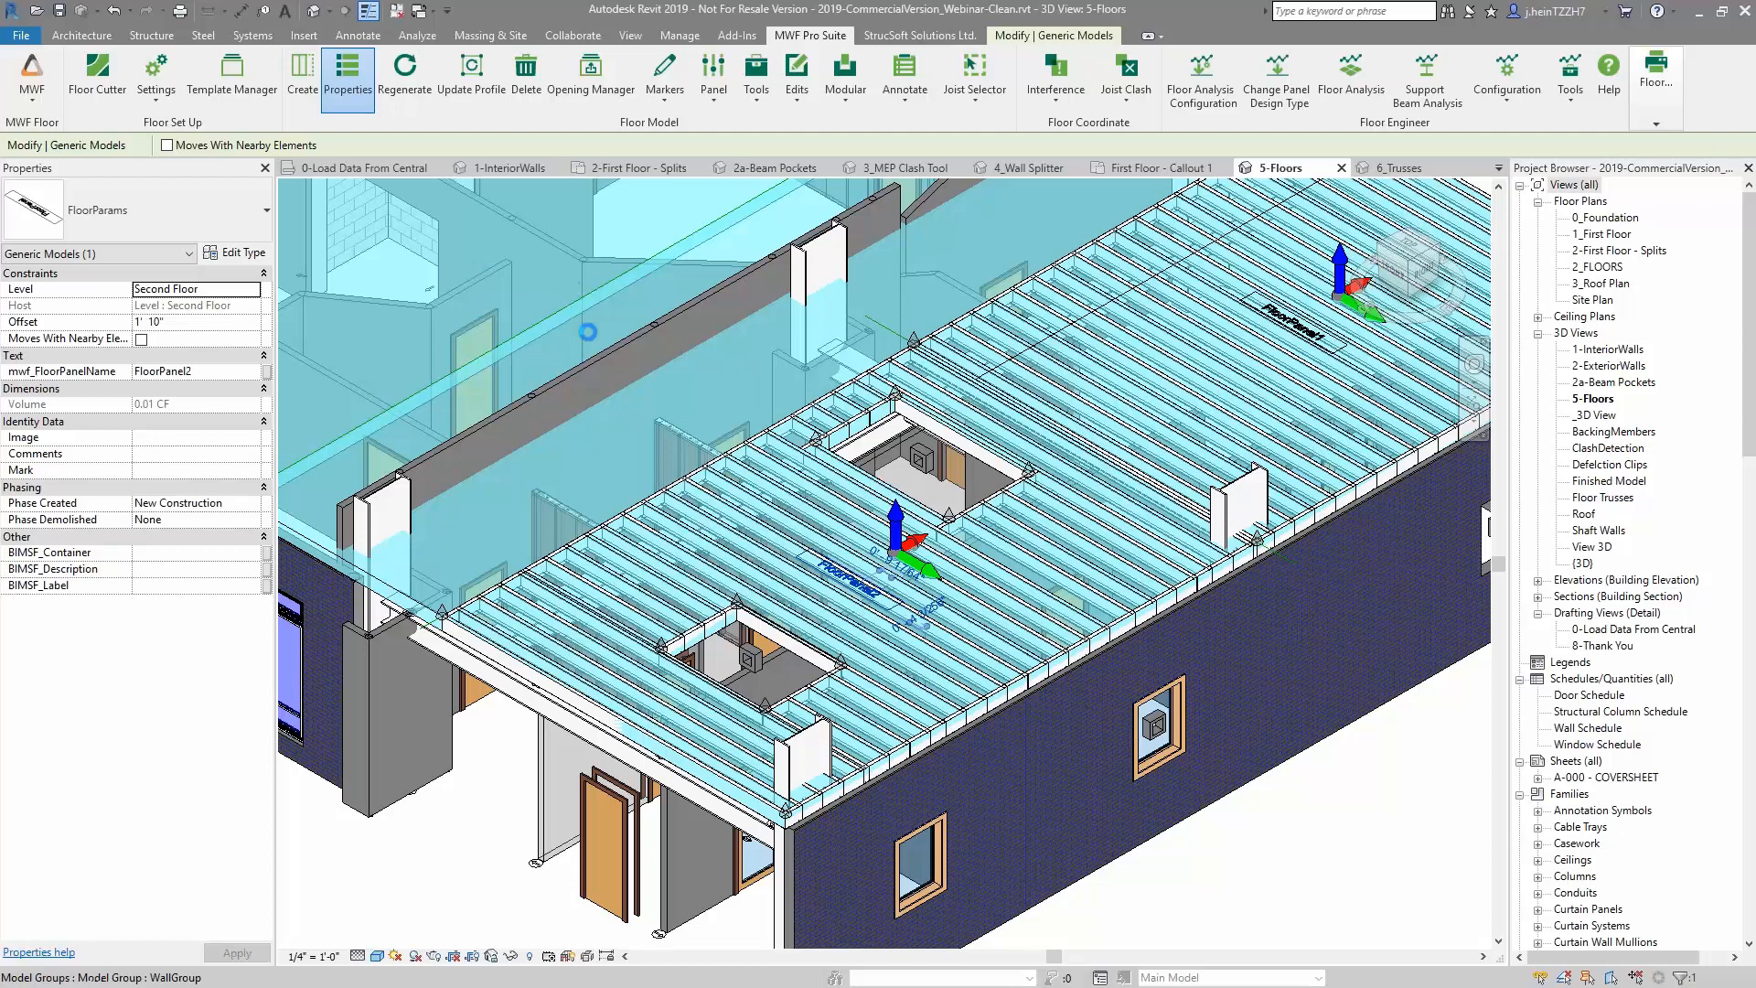
click(666, 369)
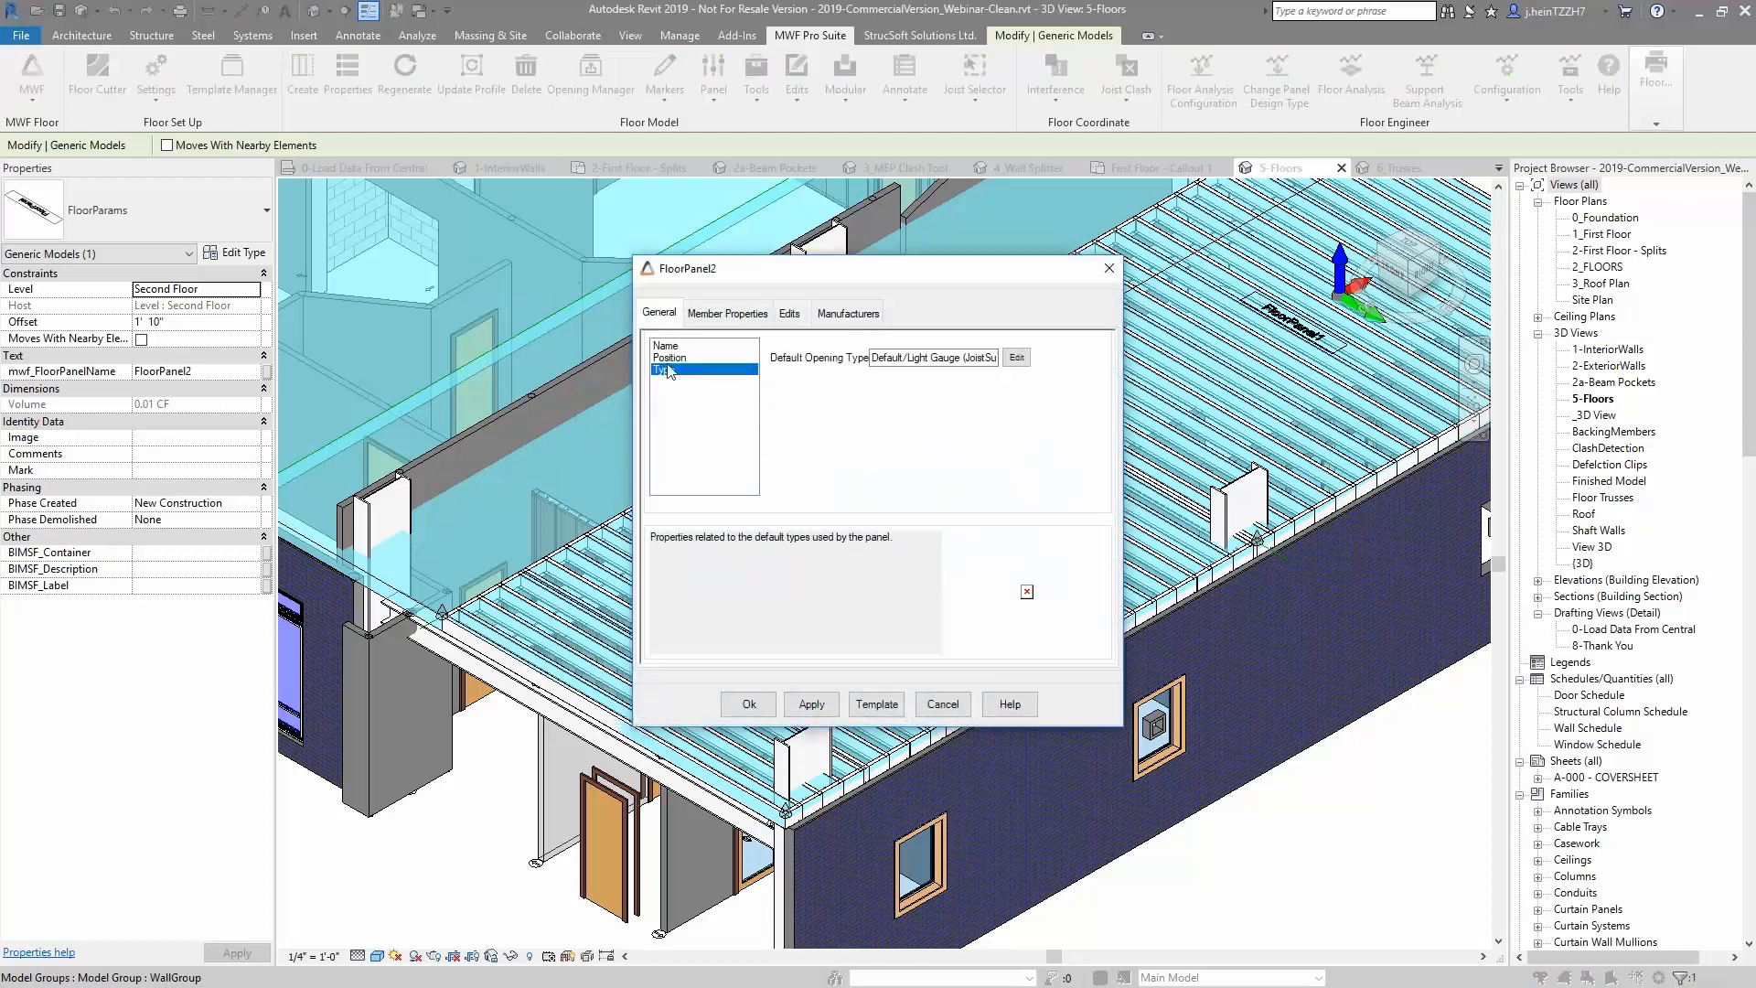
click(669, 359)
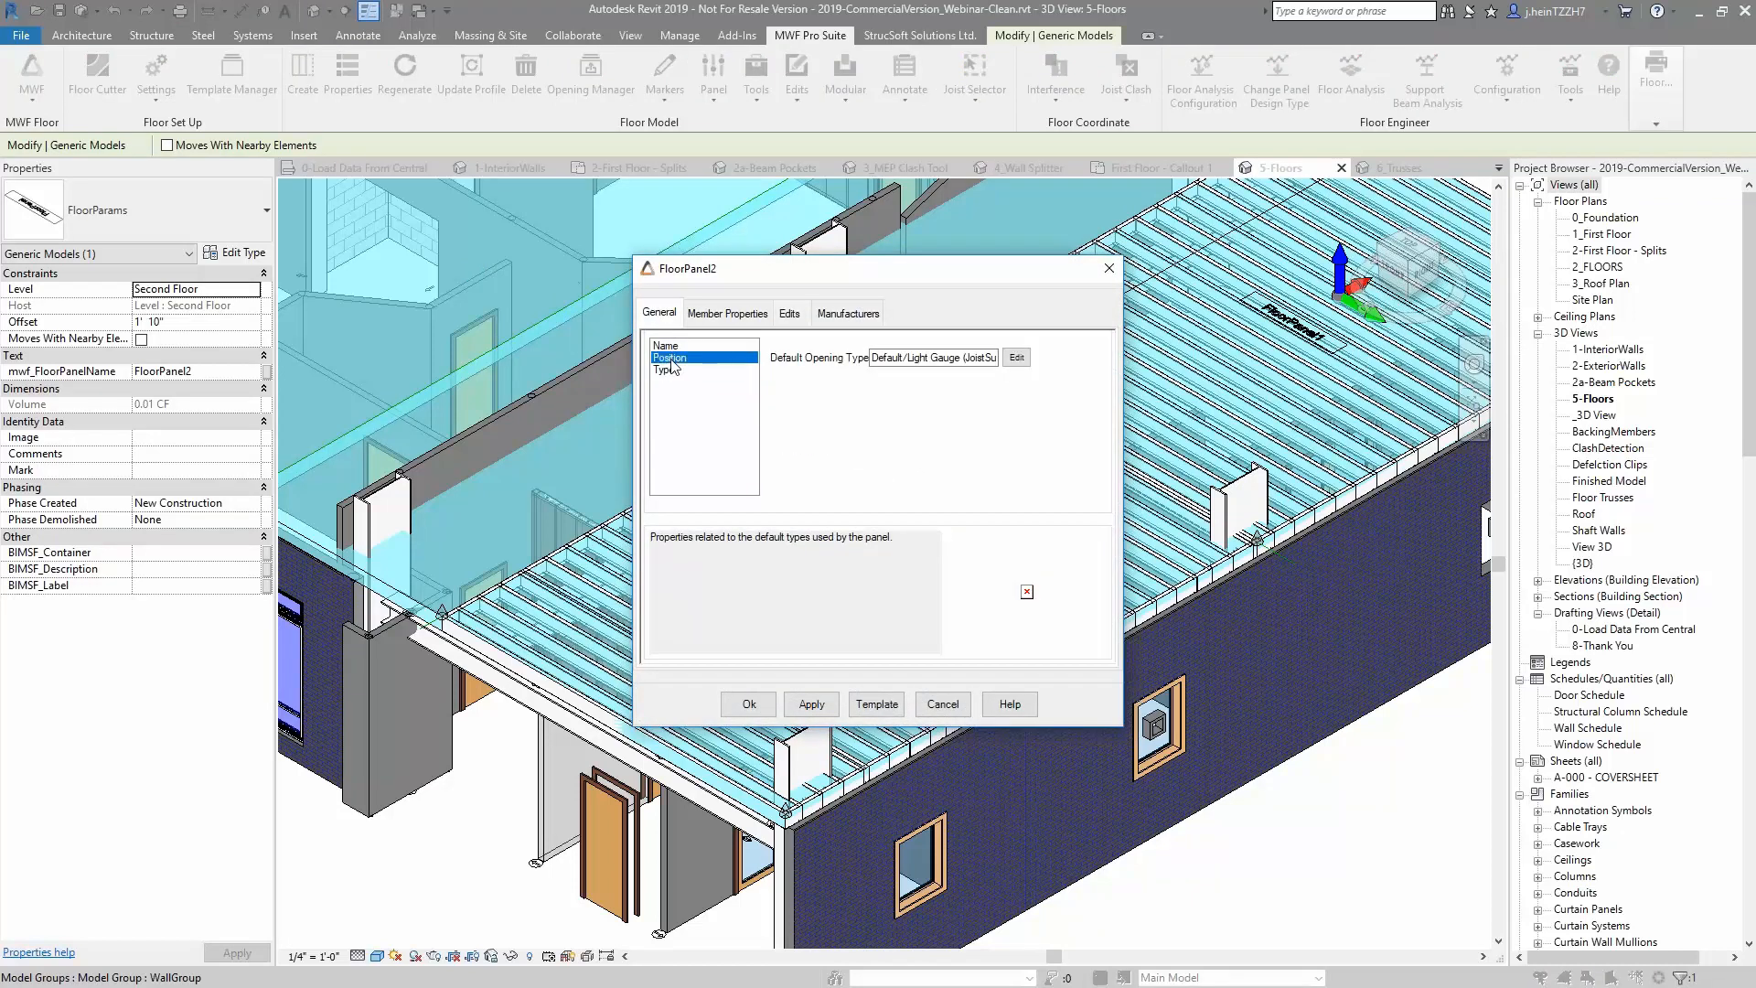
click(761, 316)
click(945, 356)
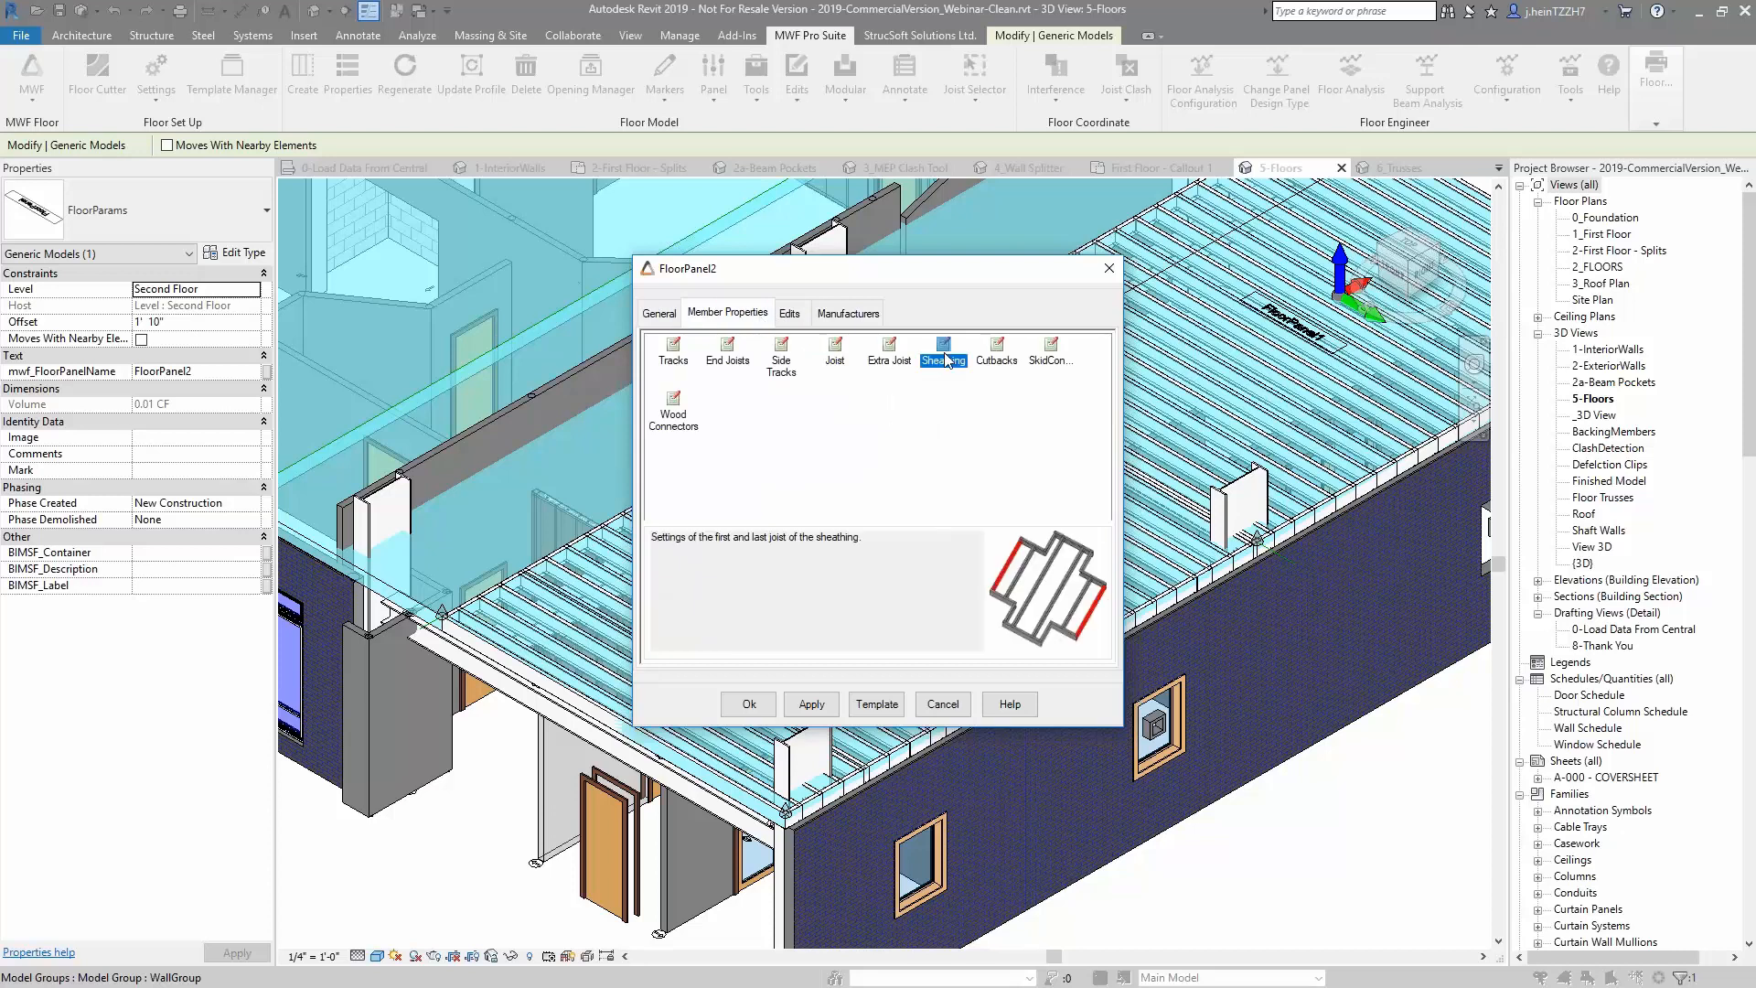
double_click(944, 357)
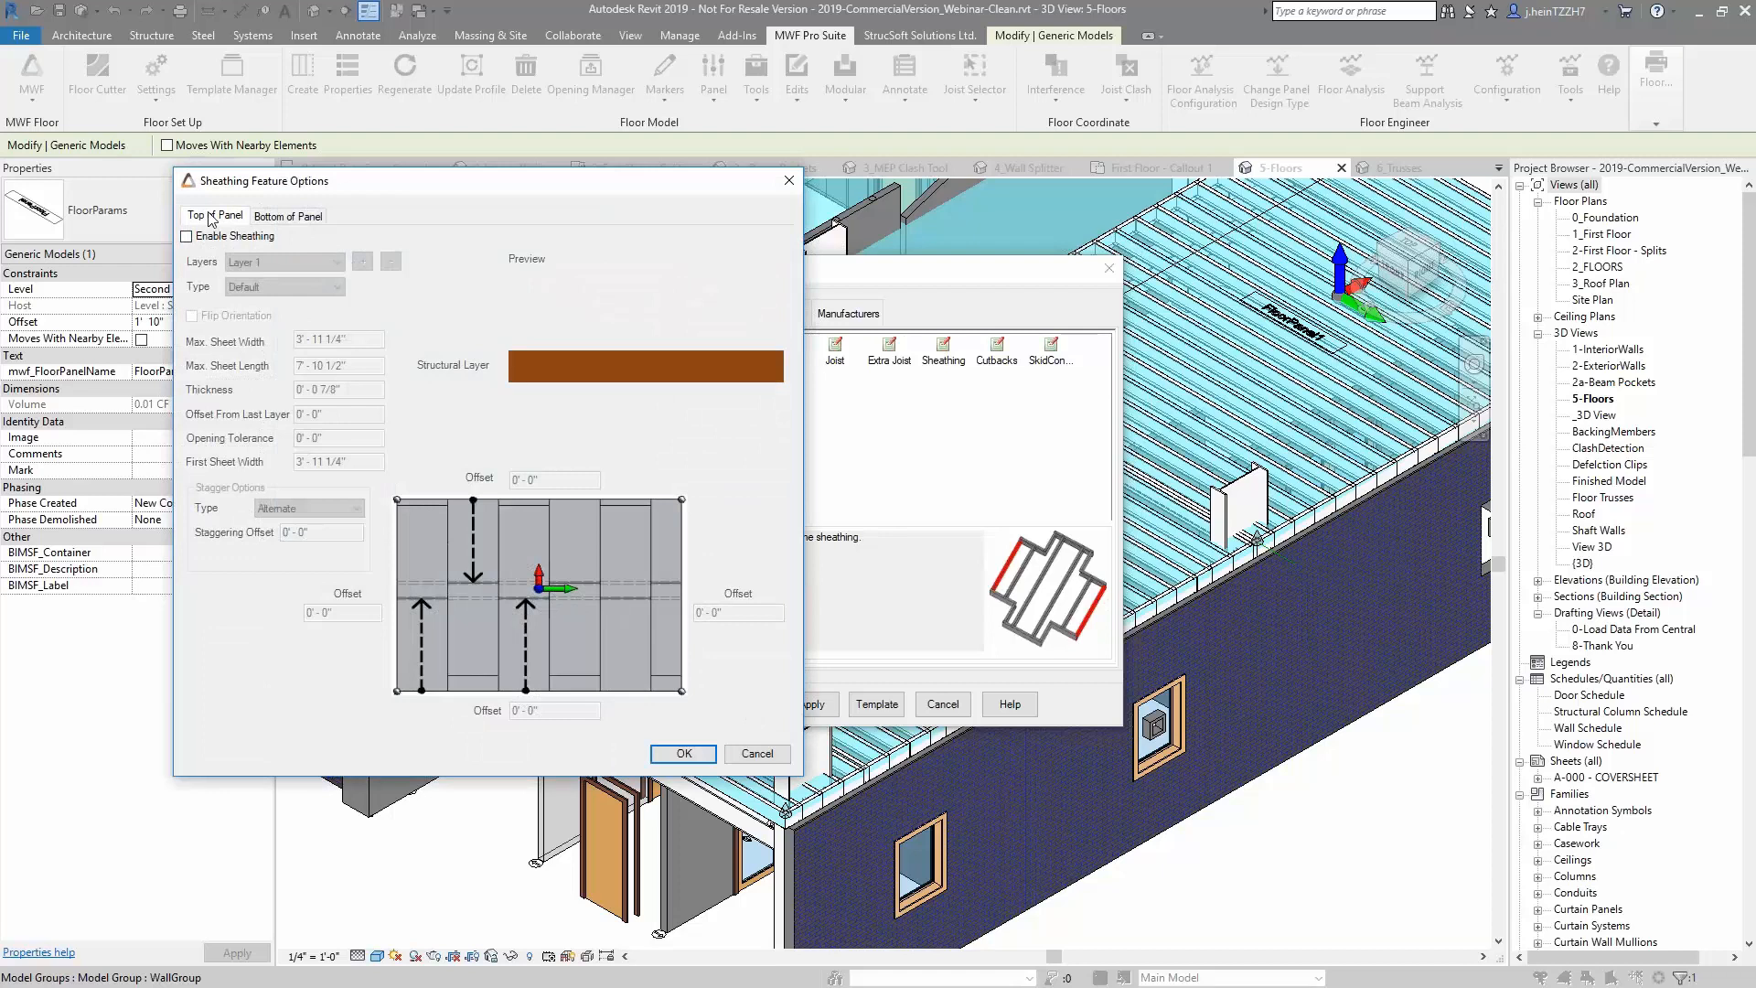
Check the bottom-of-panel sheathing options and enable sheathing for the top of the panel
click(286, 216)
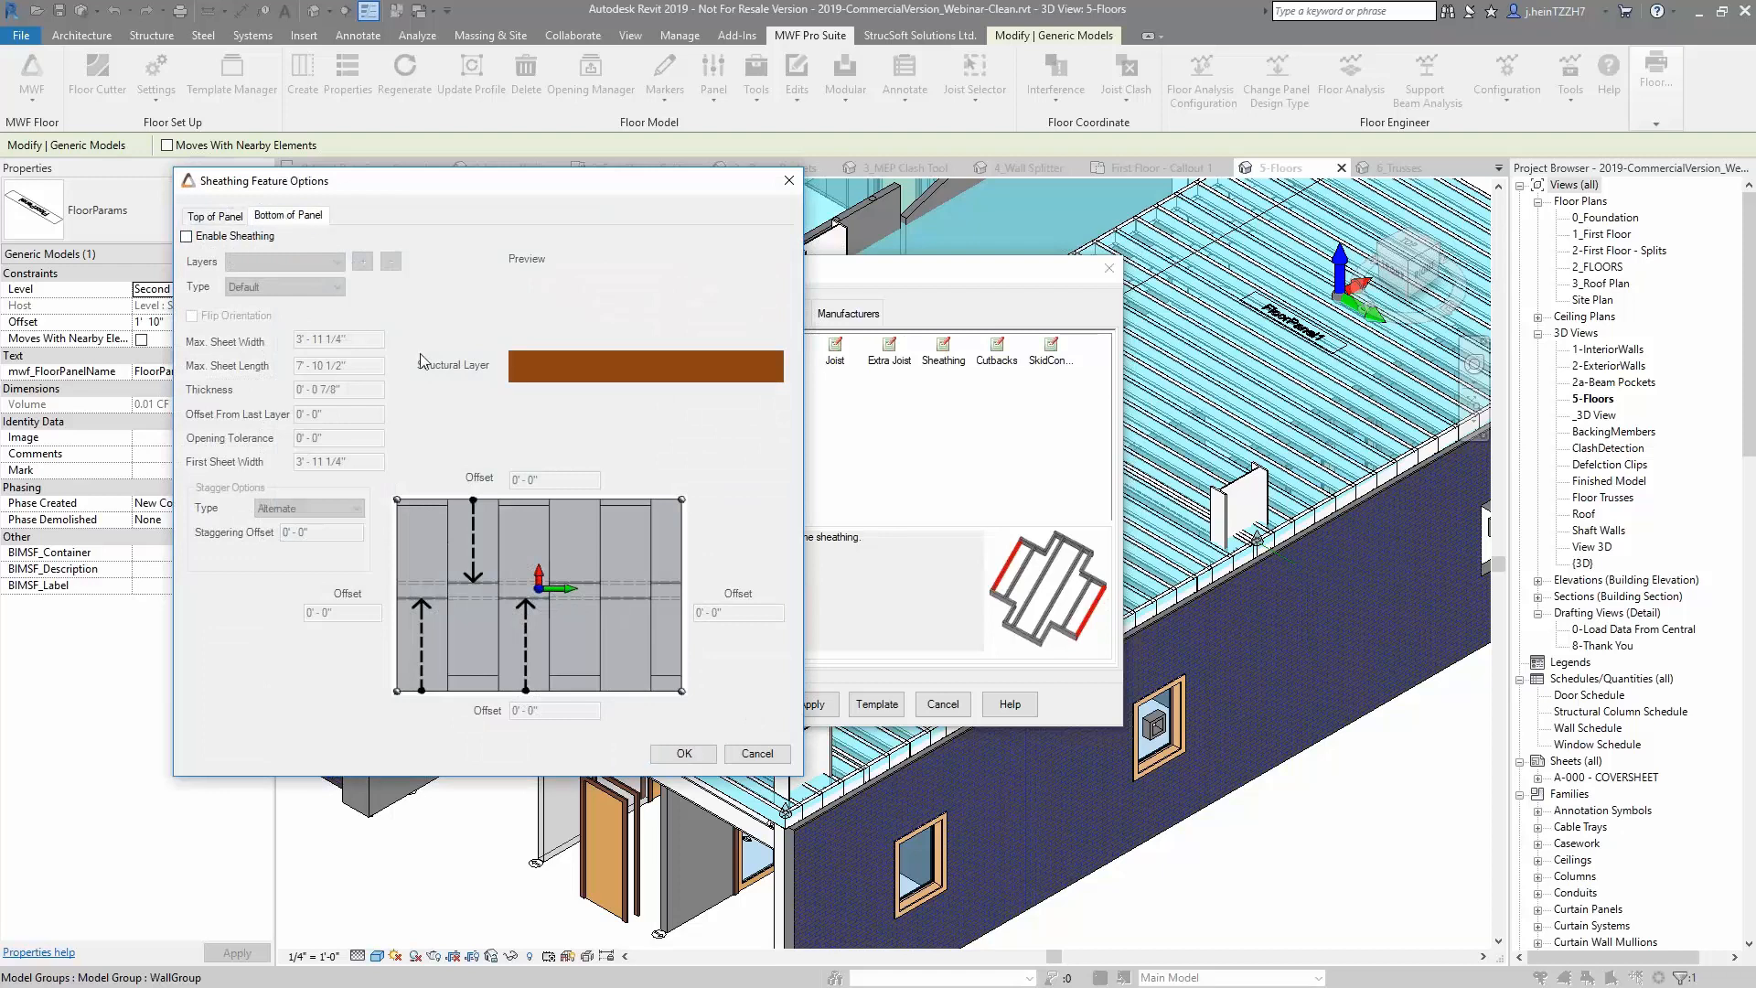
click(218, 217)
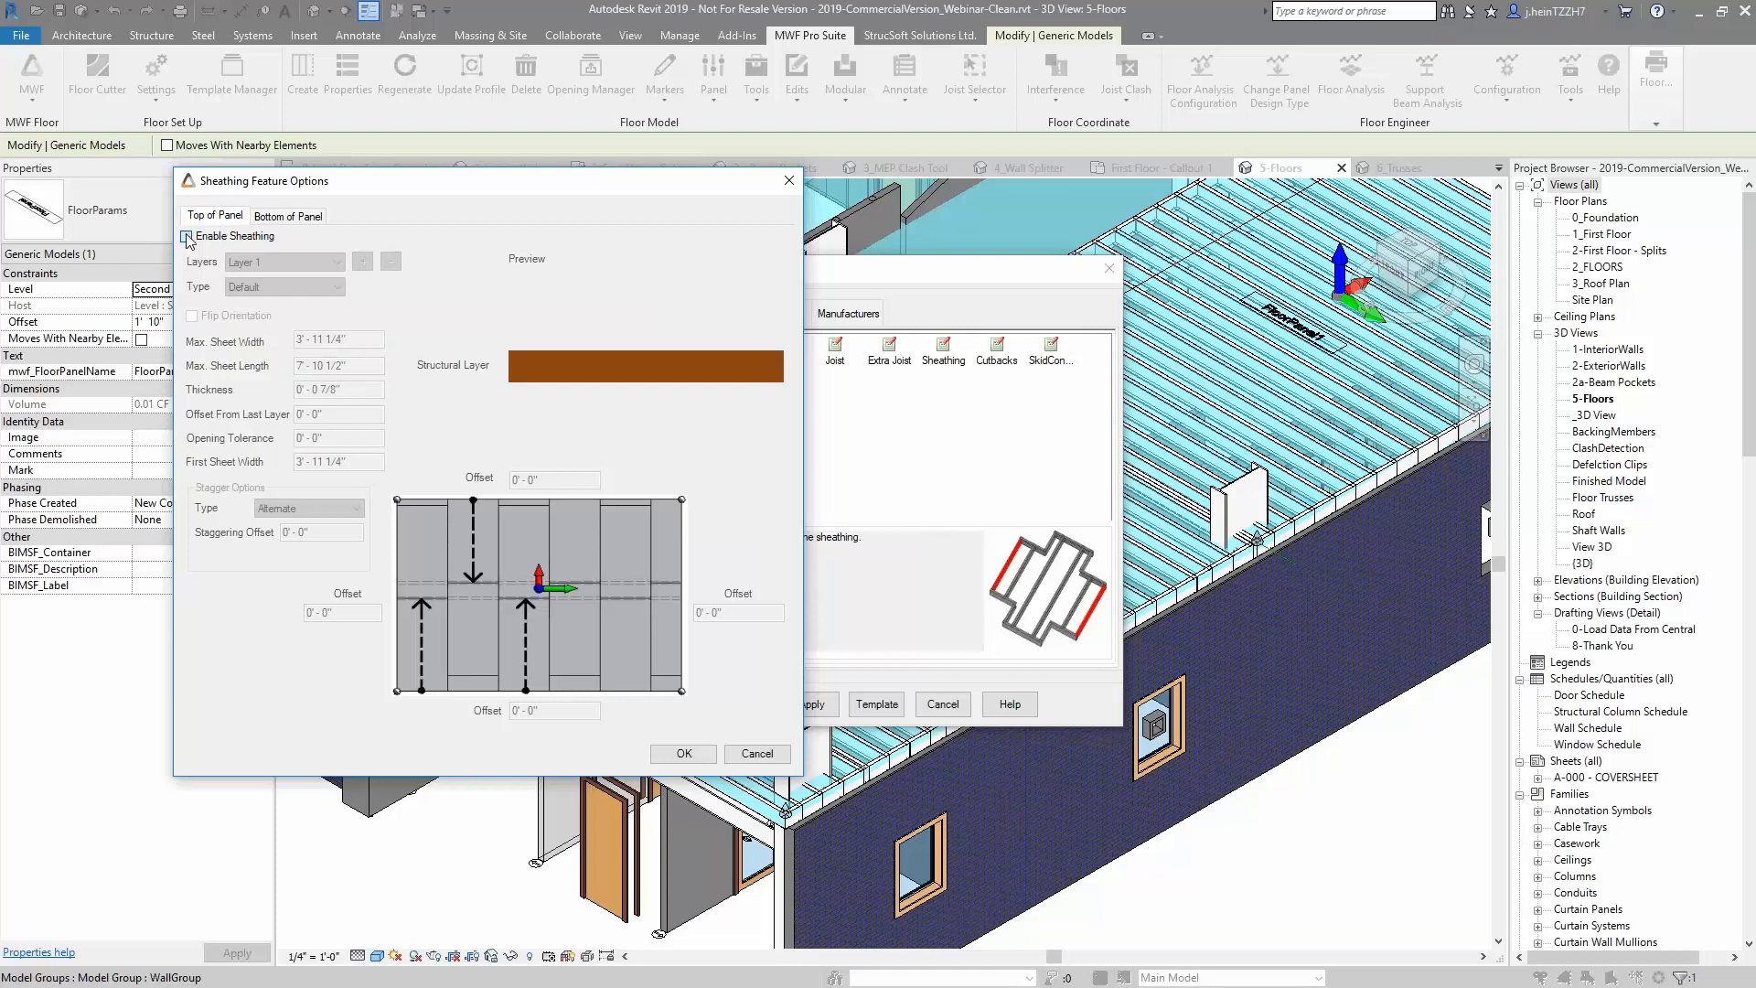
click(188, 236)
Try adding two extra sheathing layers to the top of the panel and remove them again
click(330, 263)
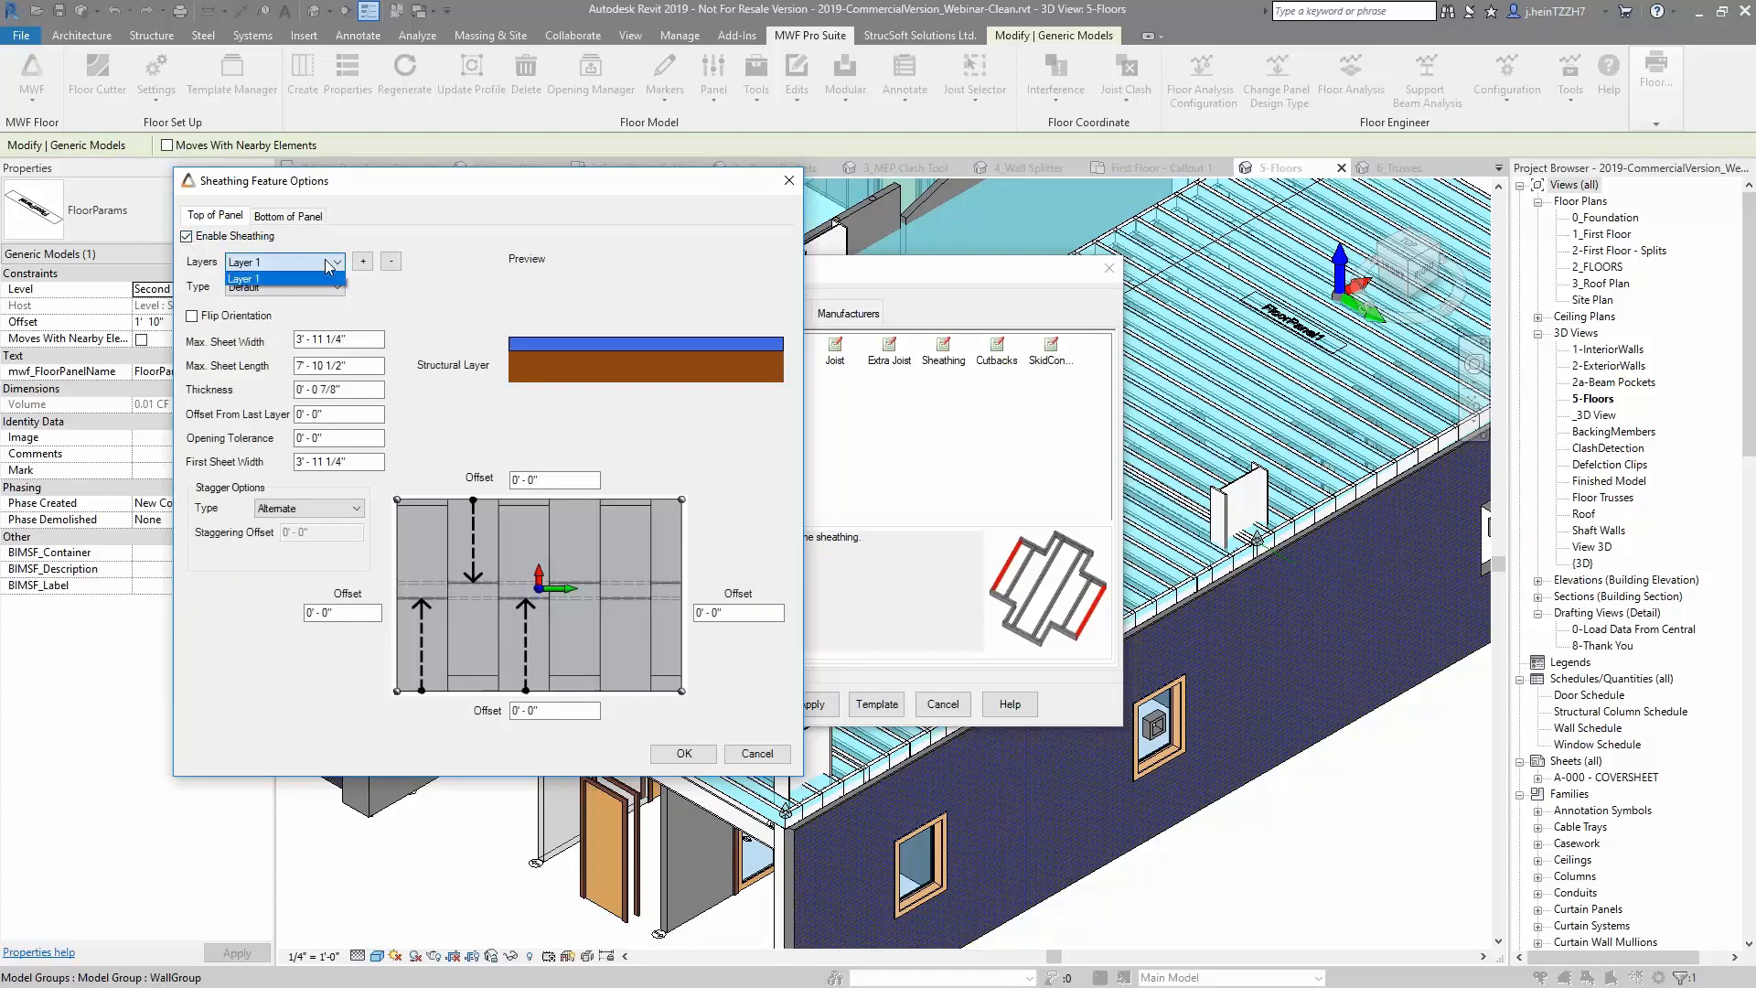
click(364, 264)
click(364, 263)
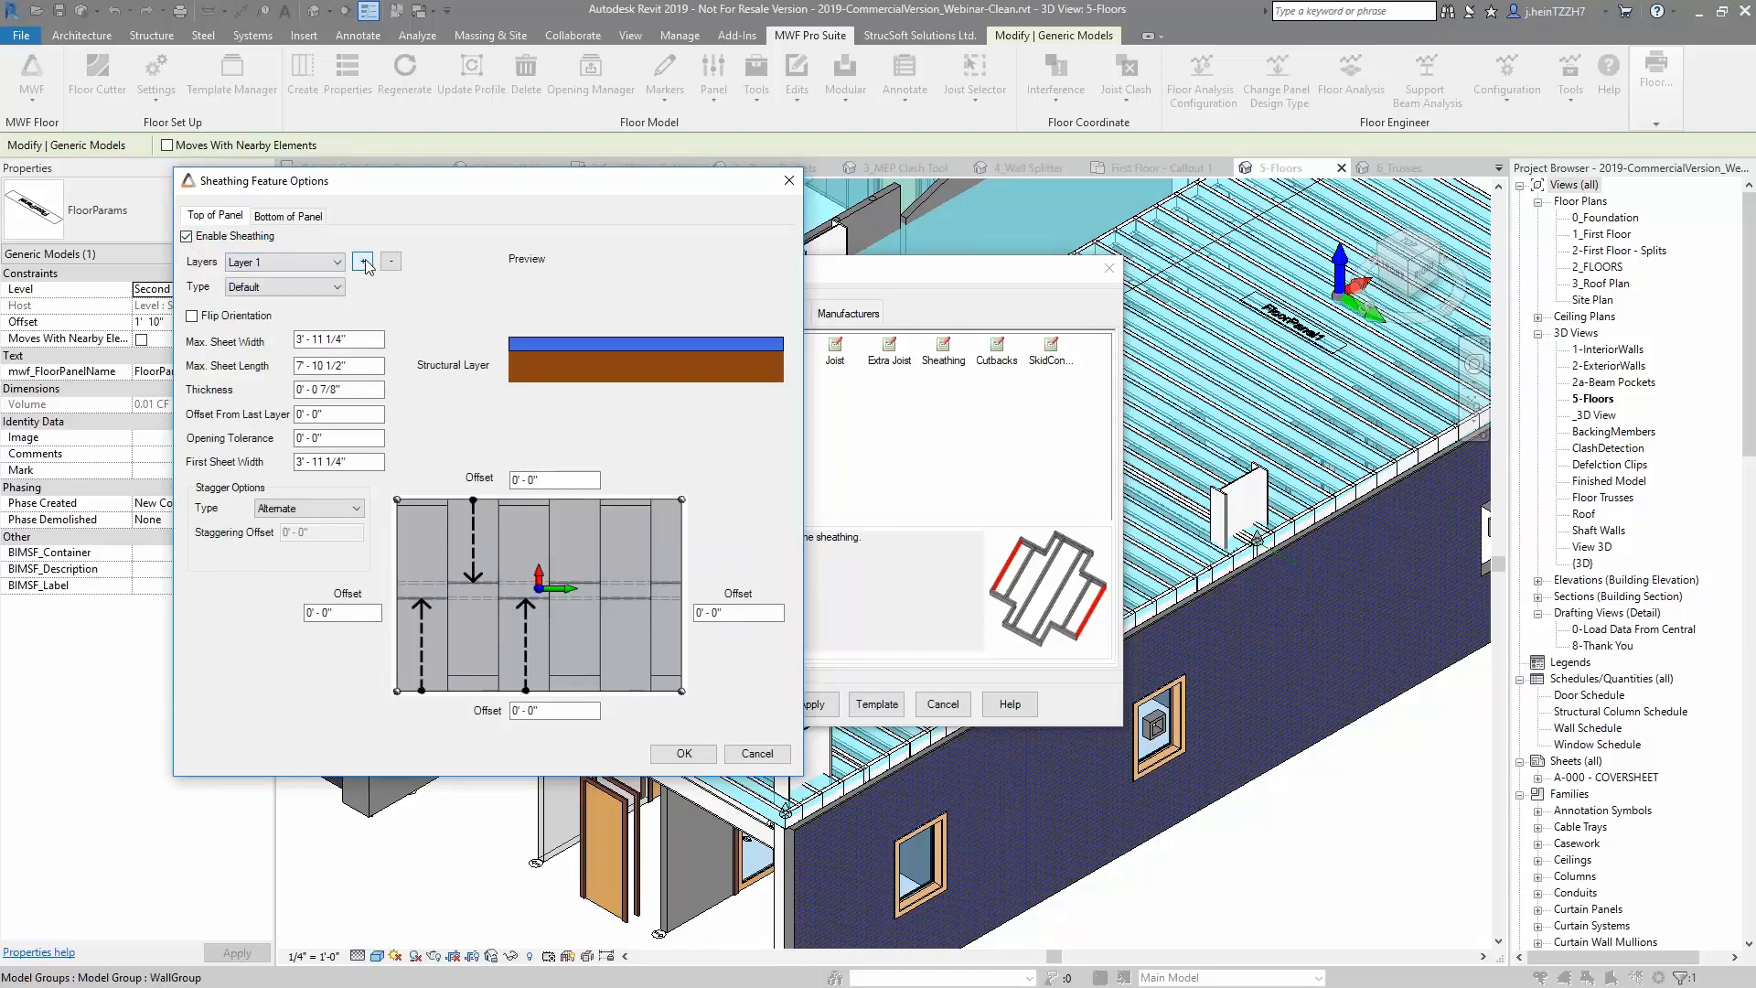
click(363, 263)
click(363, 262)
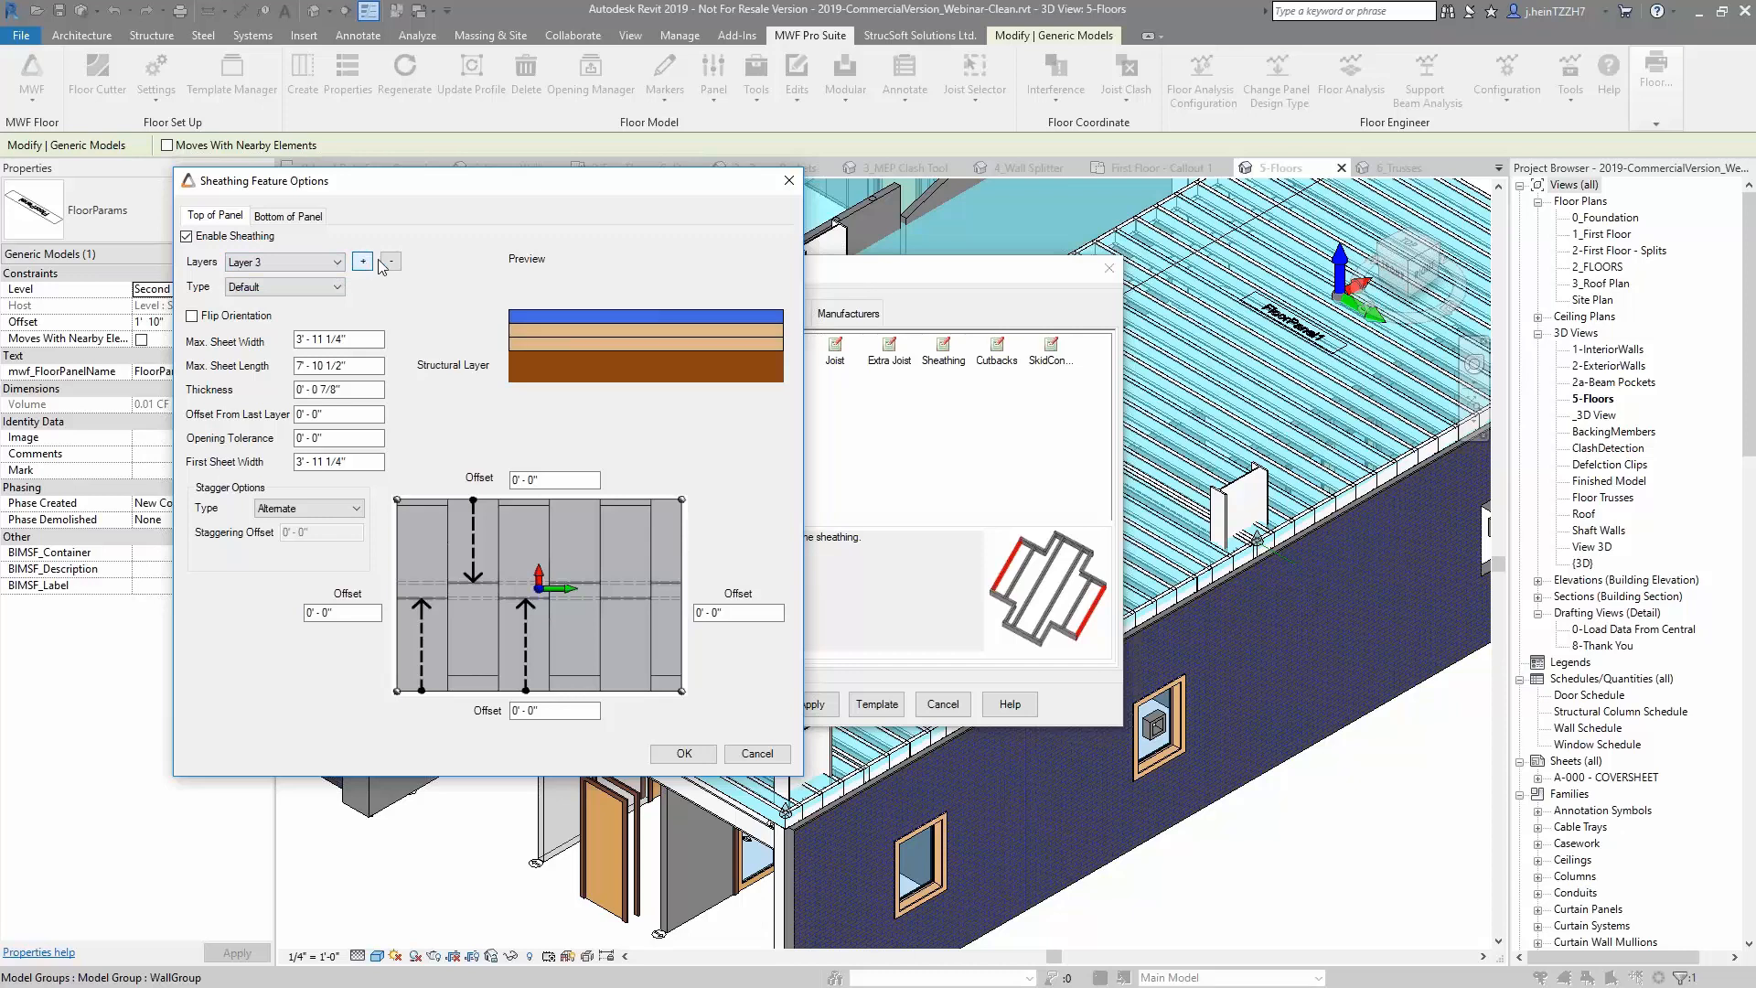
click(392, 263)
click(392, 262)
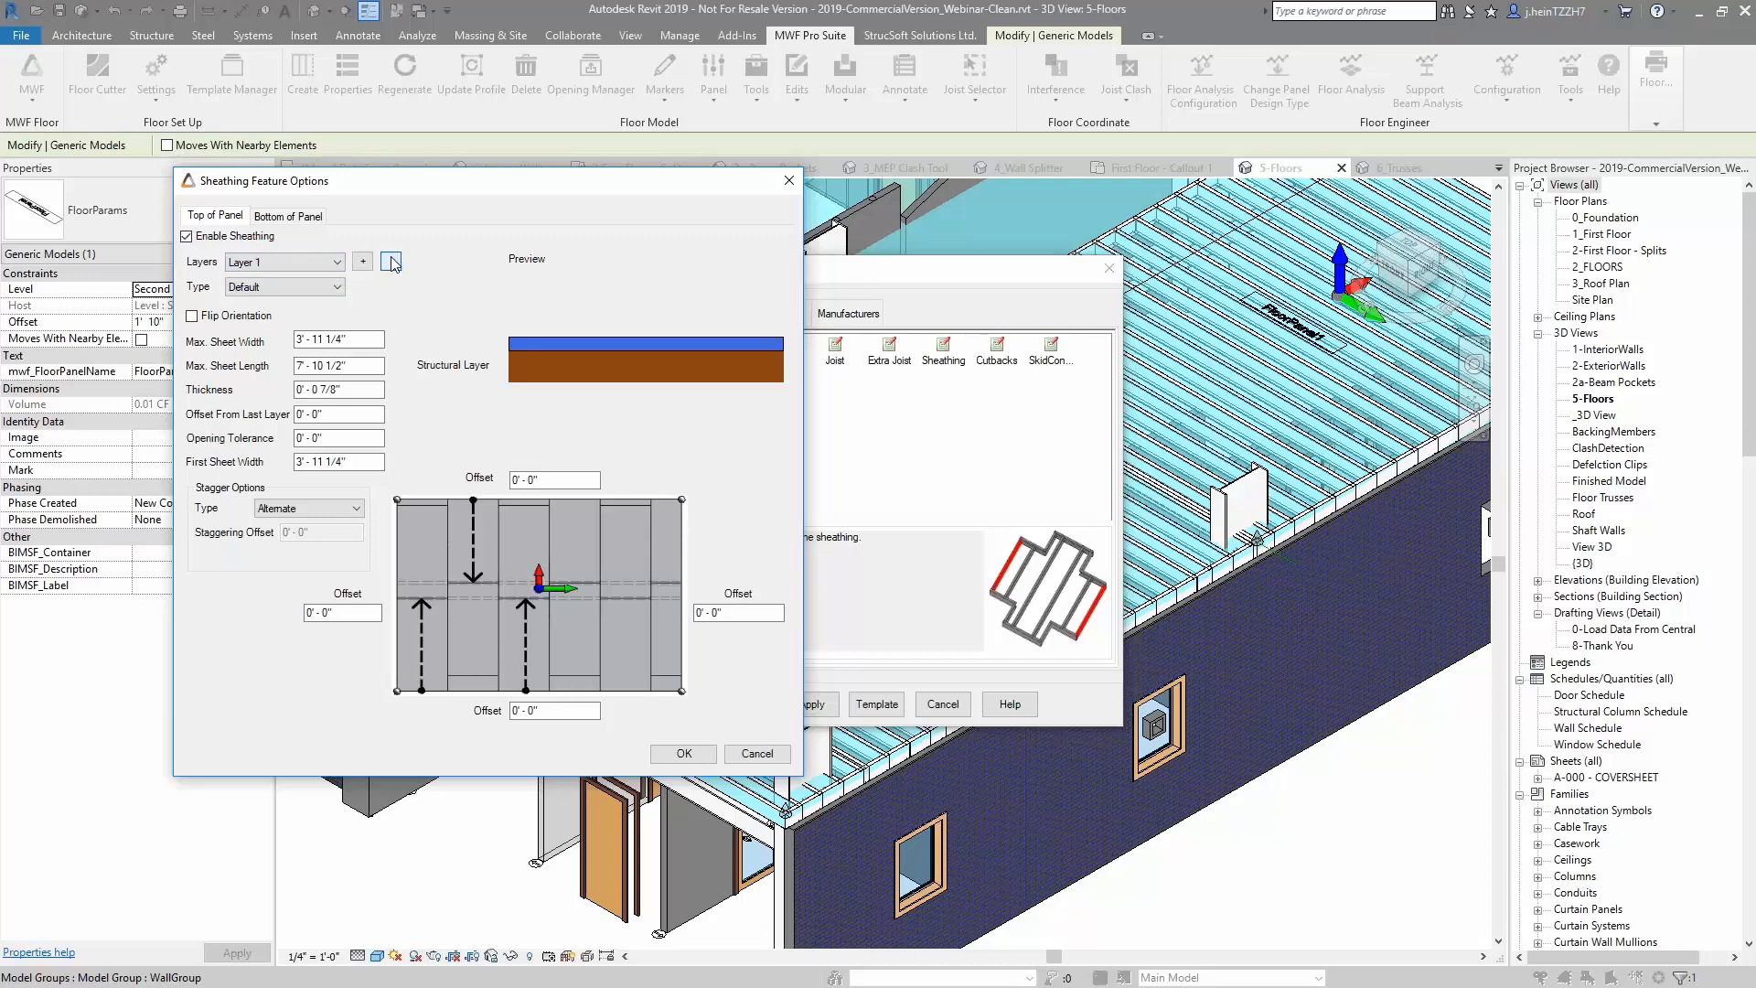
Set the top sheathing type to 1200x2400 with Alternate staggering and apply the changes to FloorPanel2
click(335, 289)
click(297, 316)
click(348, 509)
click(343, 534)
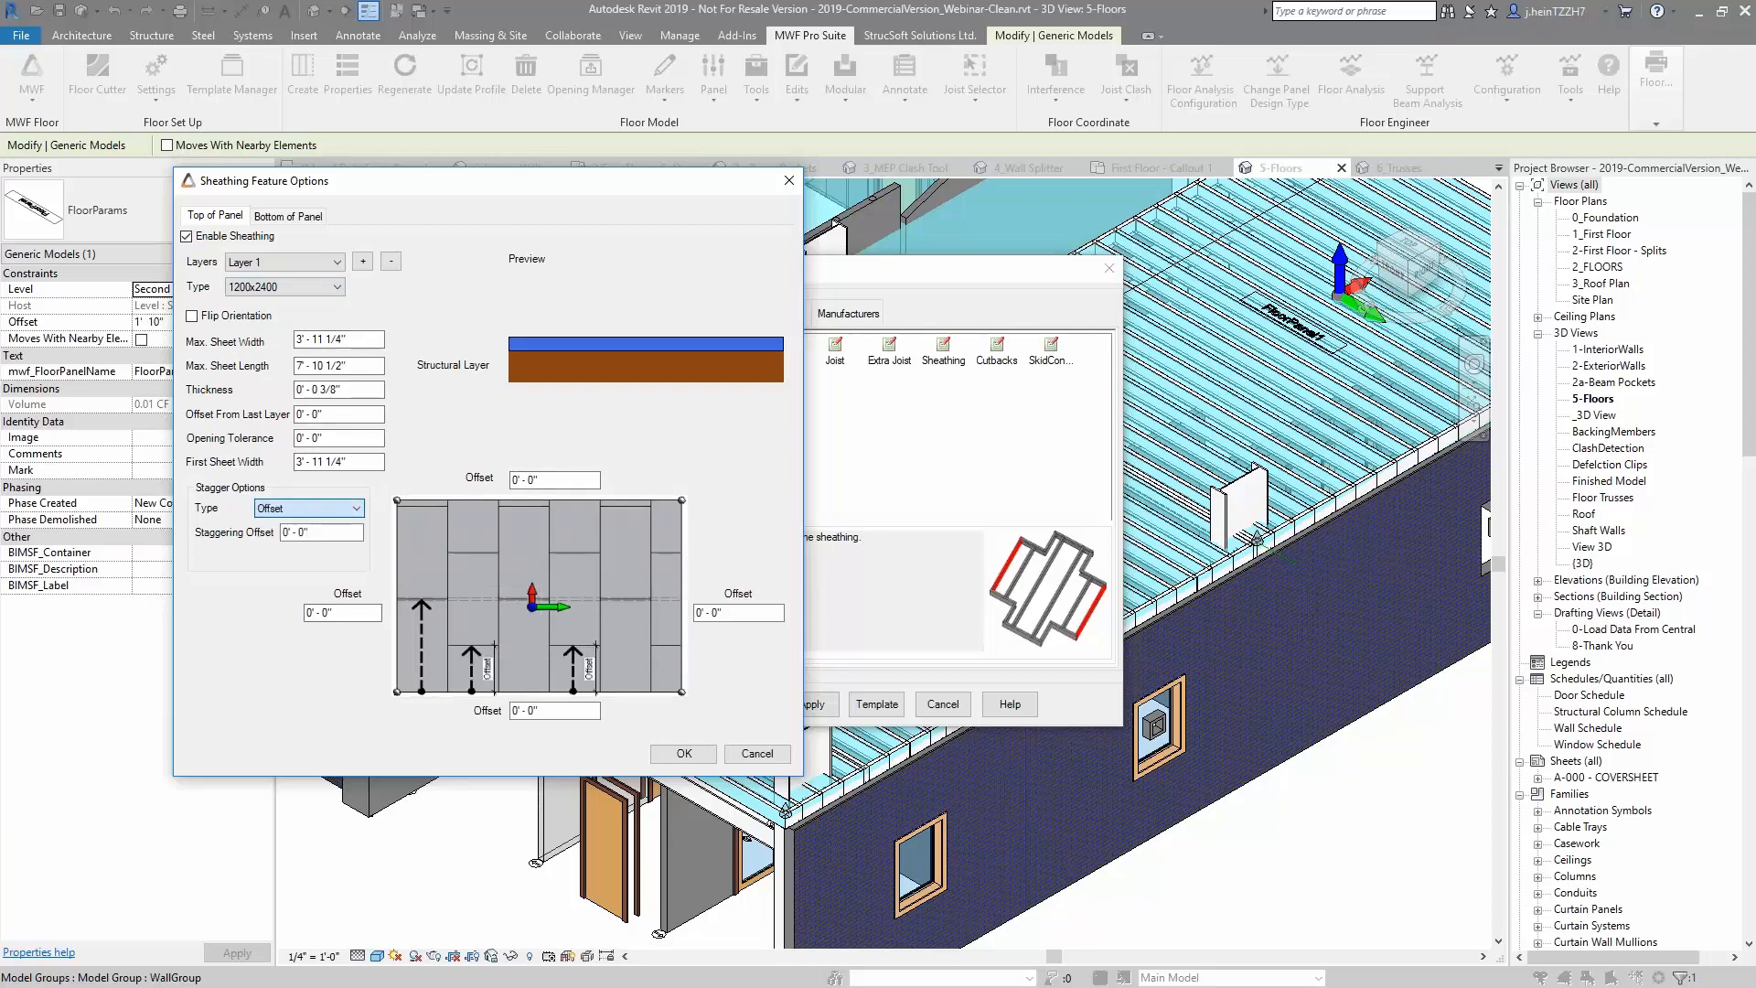
click(348, 509)
click(311, 522)
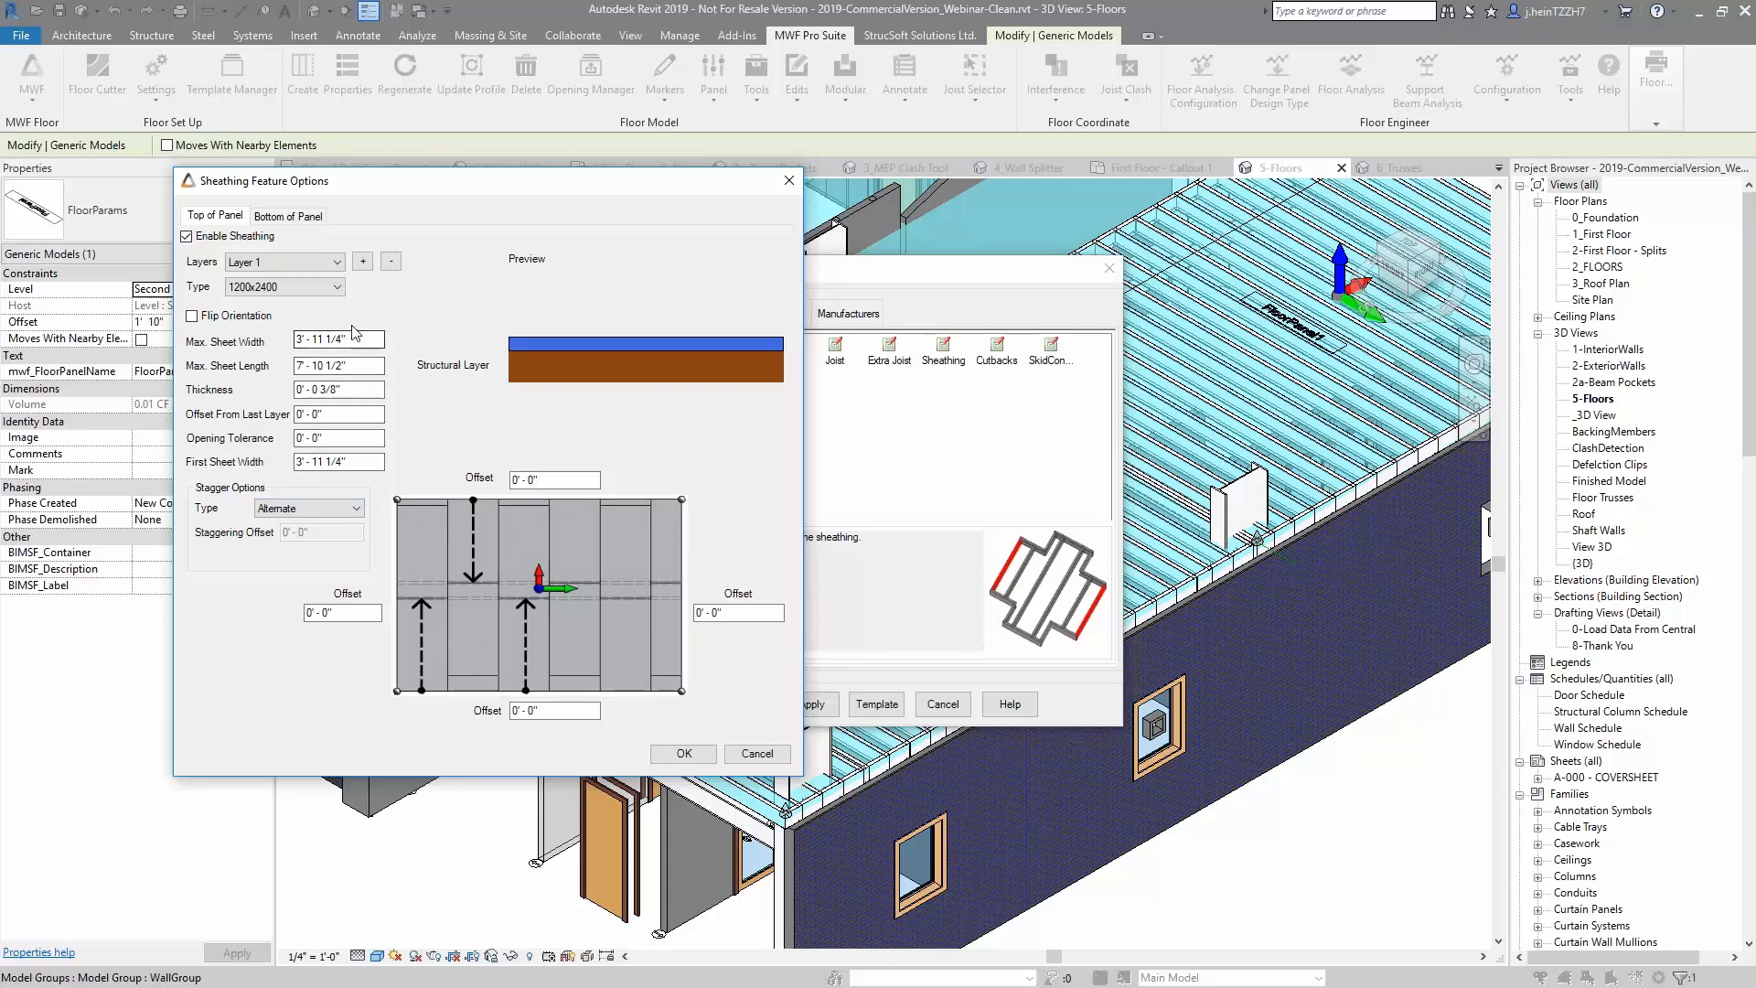
click(686, 753)
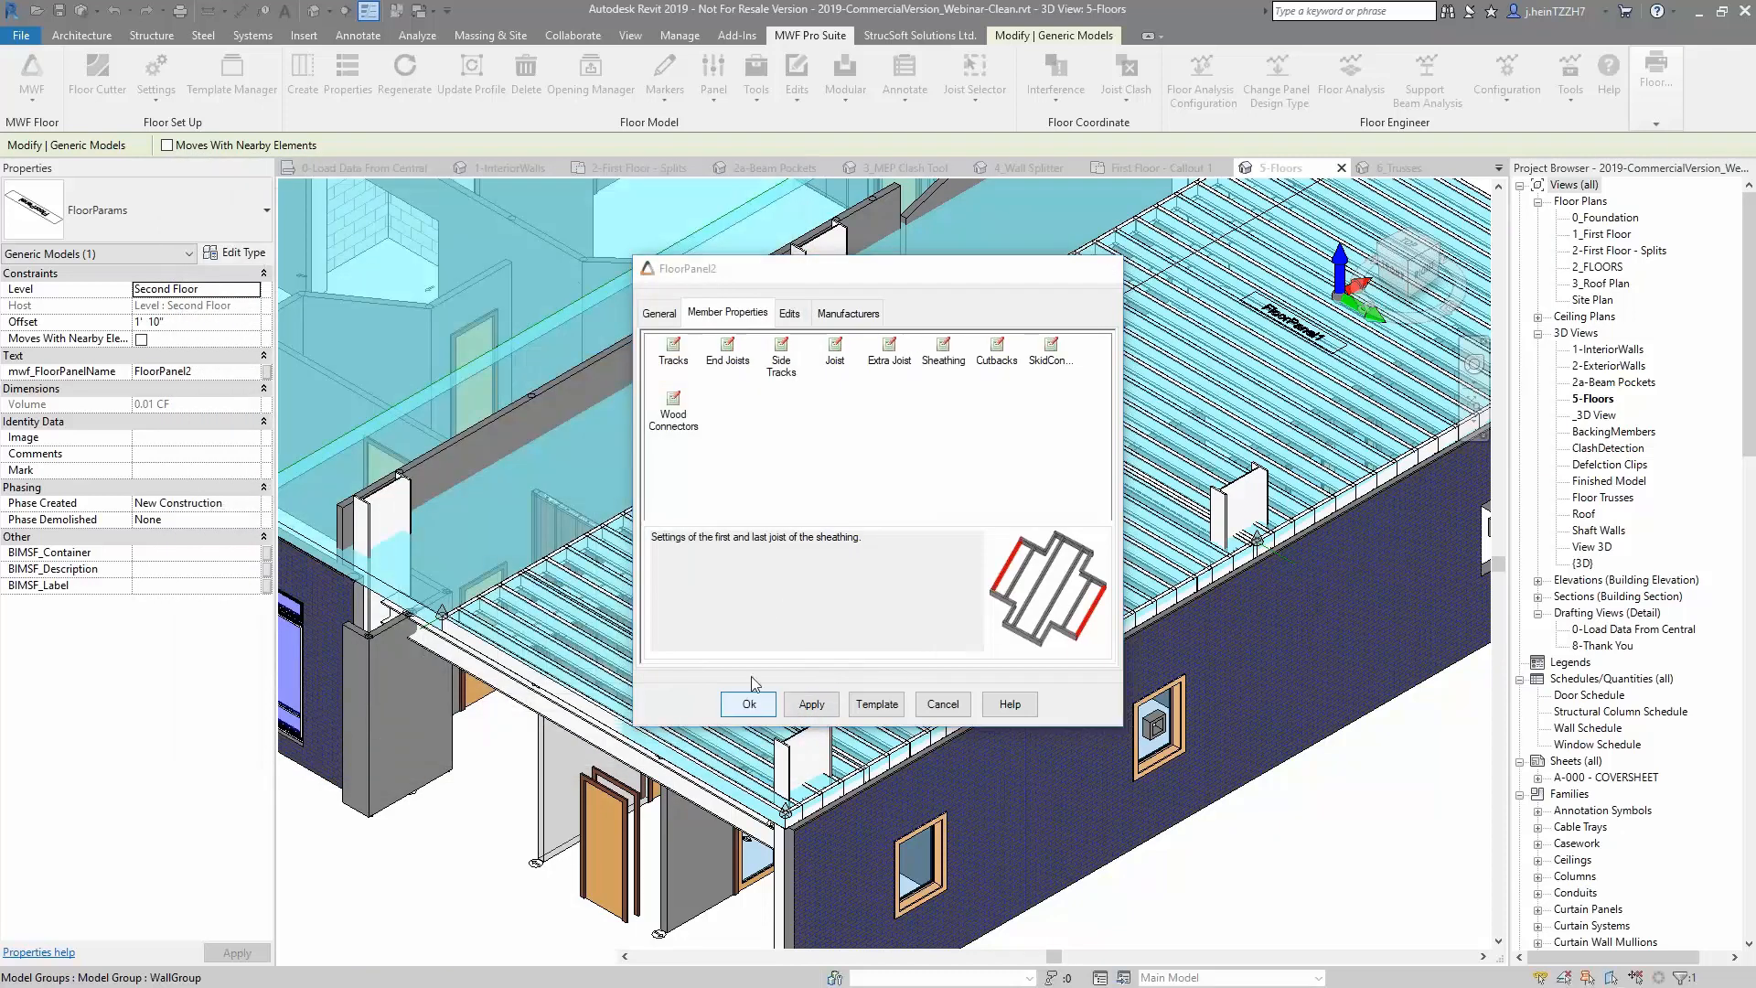
click(750, 702)
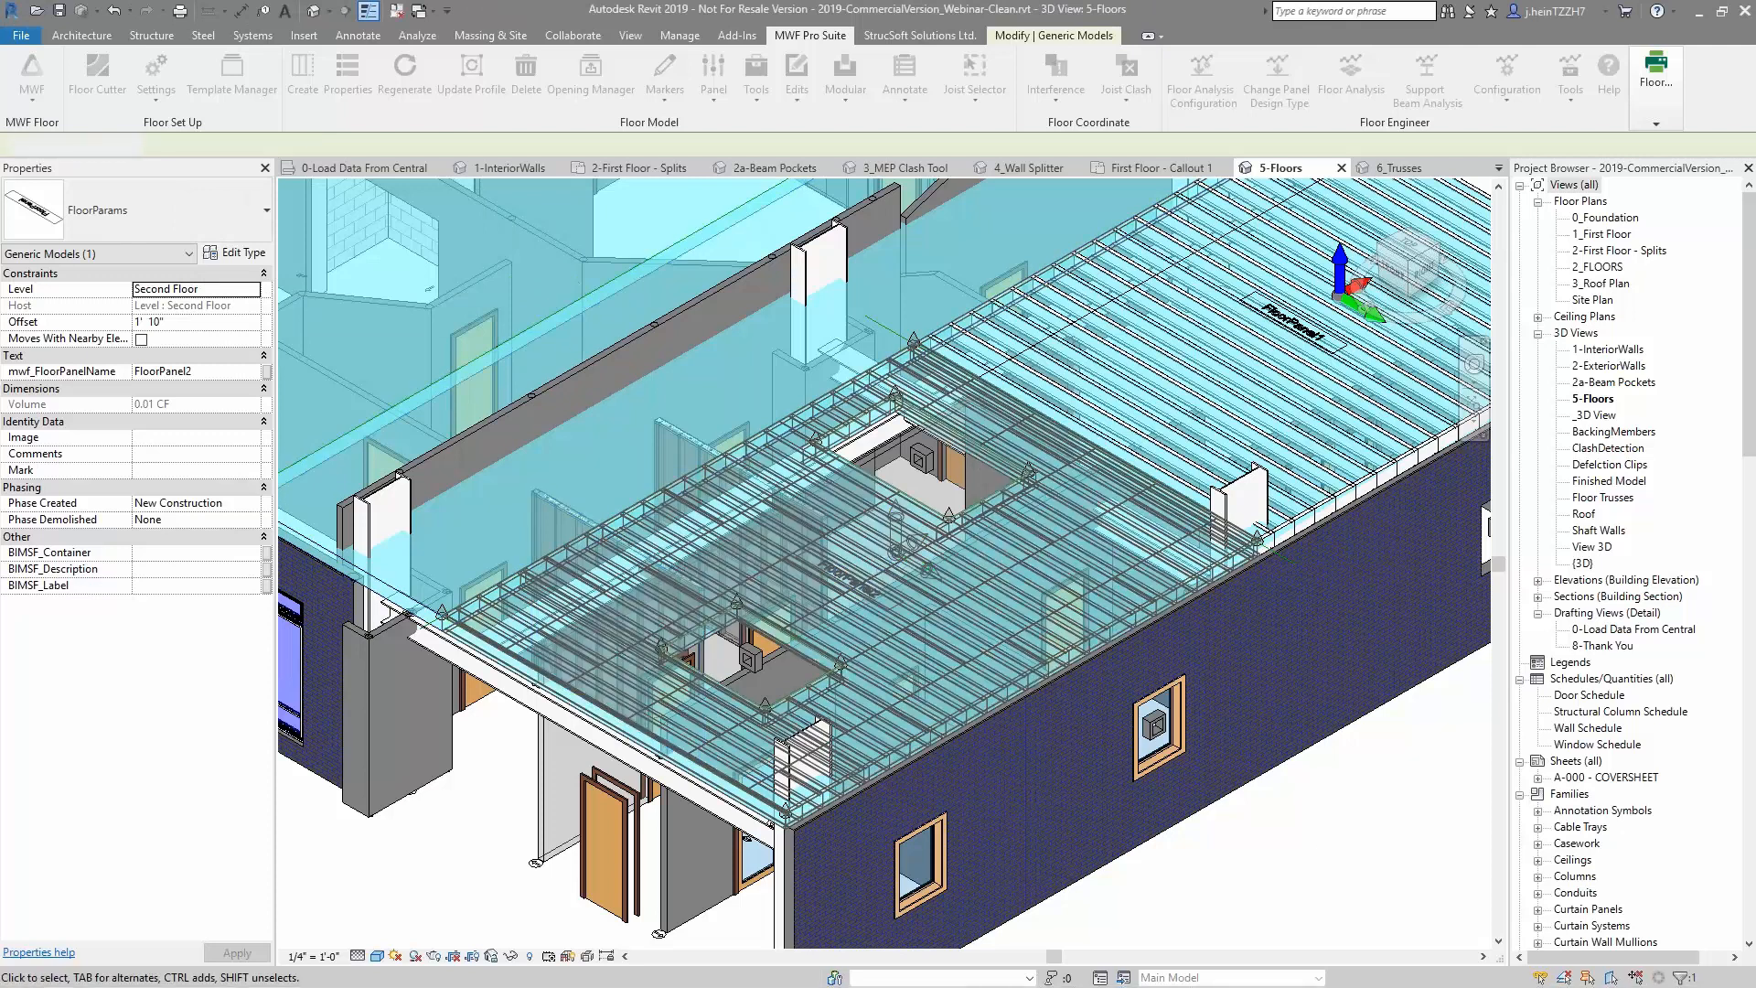
Select one of the sheathing sheets on FloorPanel2 to examine its properties
click(1017, 631)
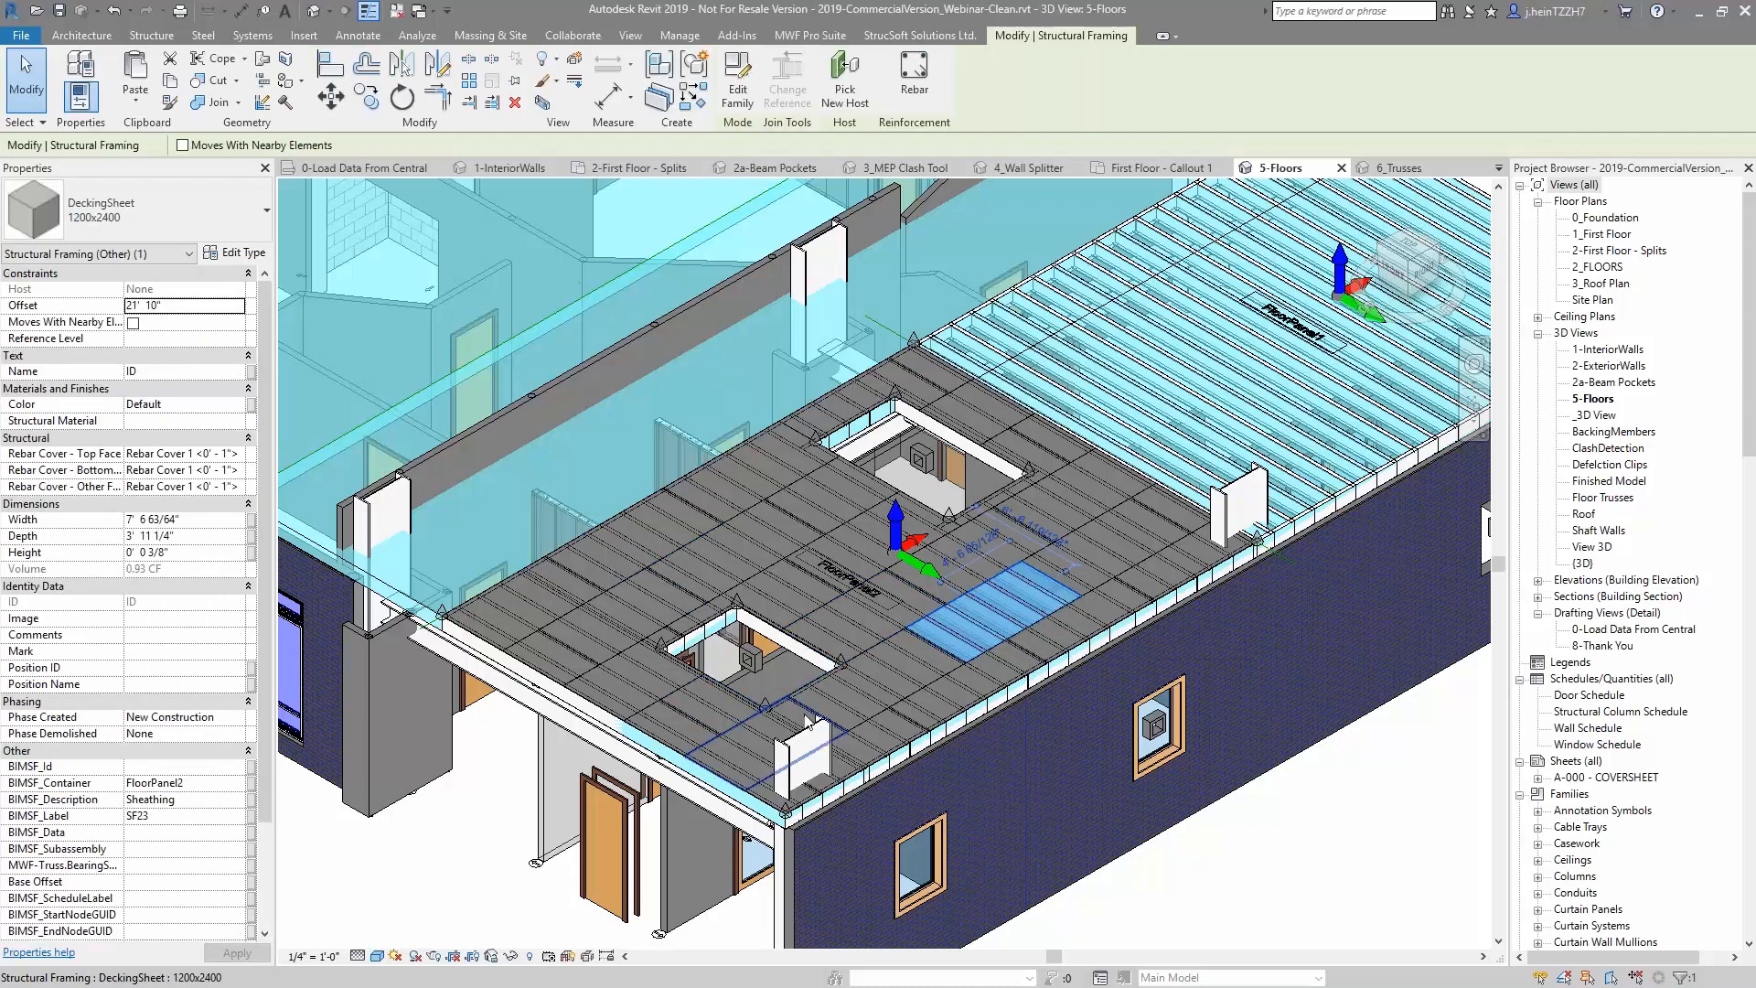
click(1333, 811)
middle_drag(1336, 813, 1051, 888)
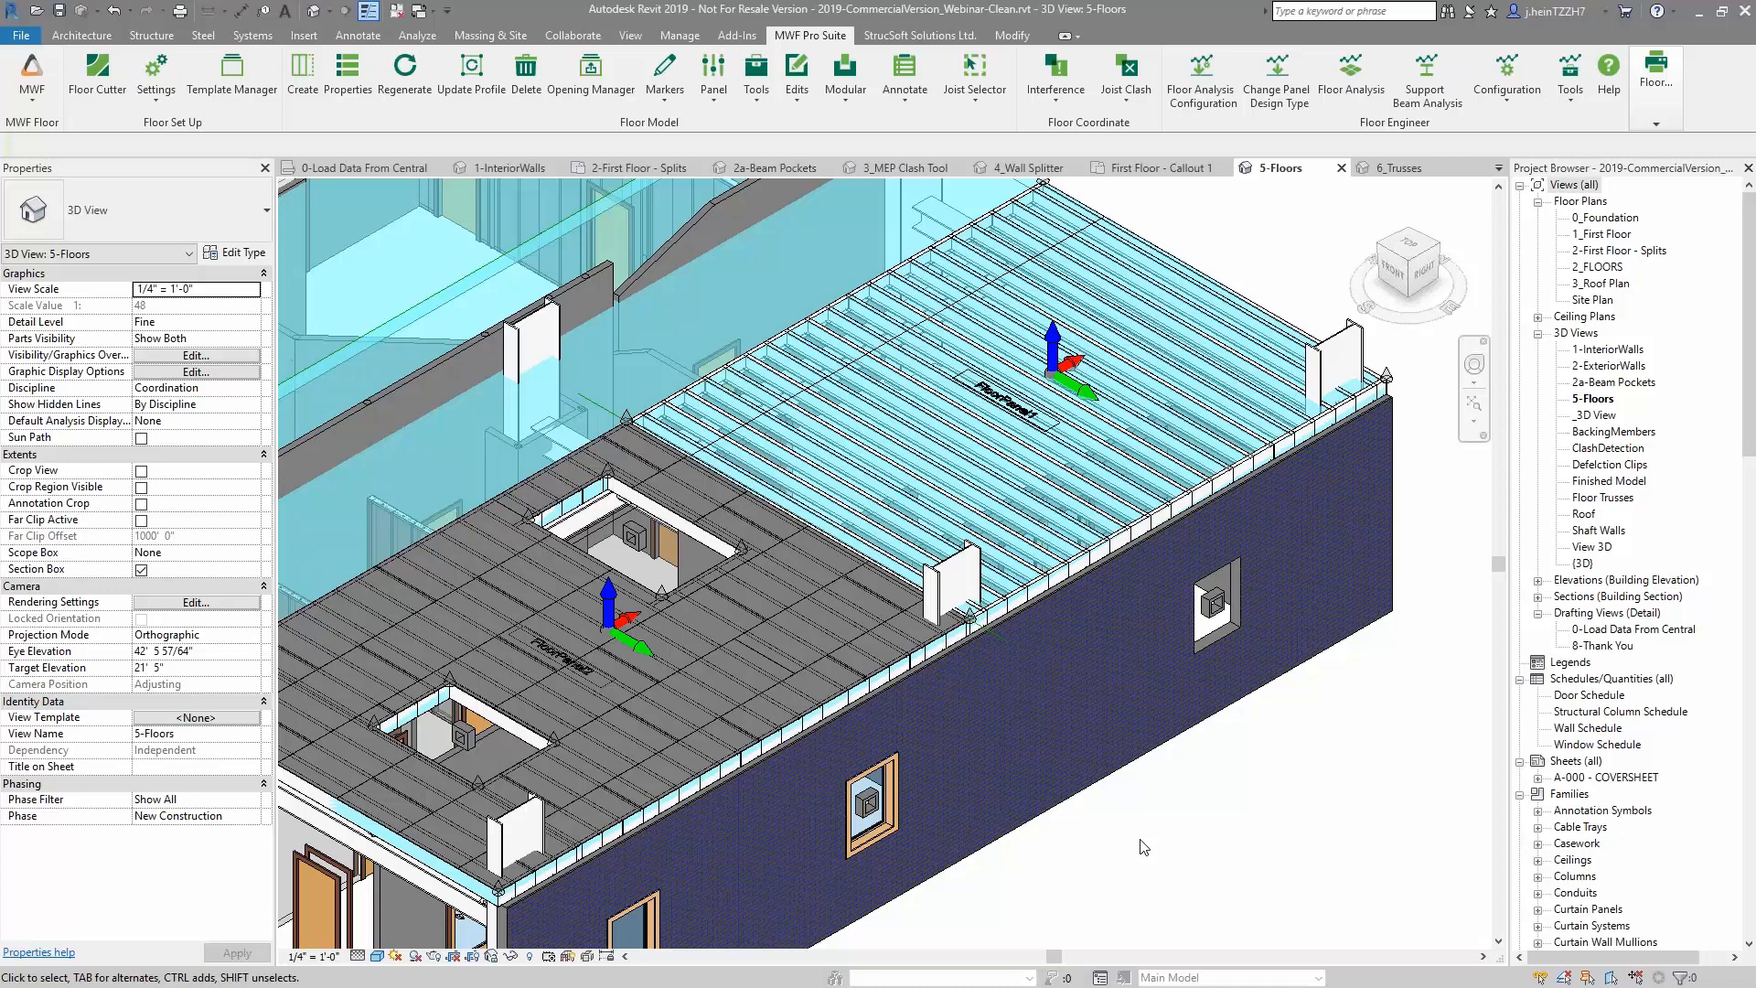
middle_drag(1341, 772, 1310, 869)
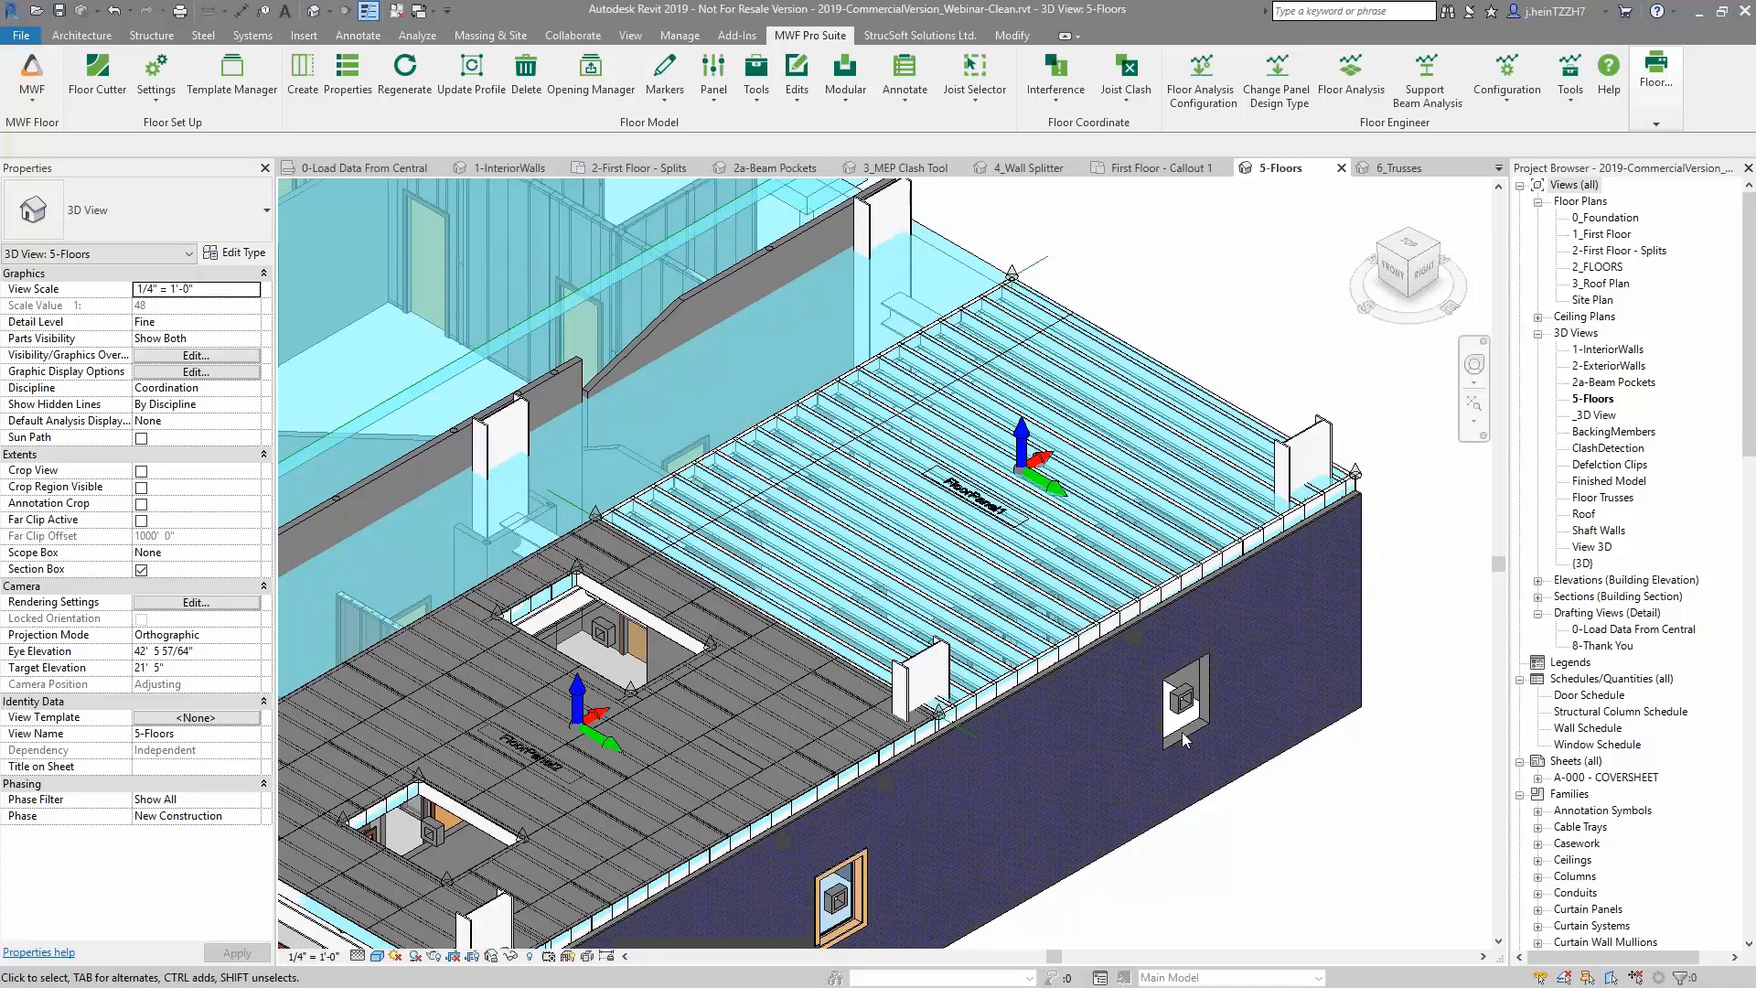
Create marker lines on FloorPanel1 with regular 4'-0" spacing, a 4'-0" first offset and the Slot Hole series, and regenerate the panel
click(1011, 510)
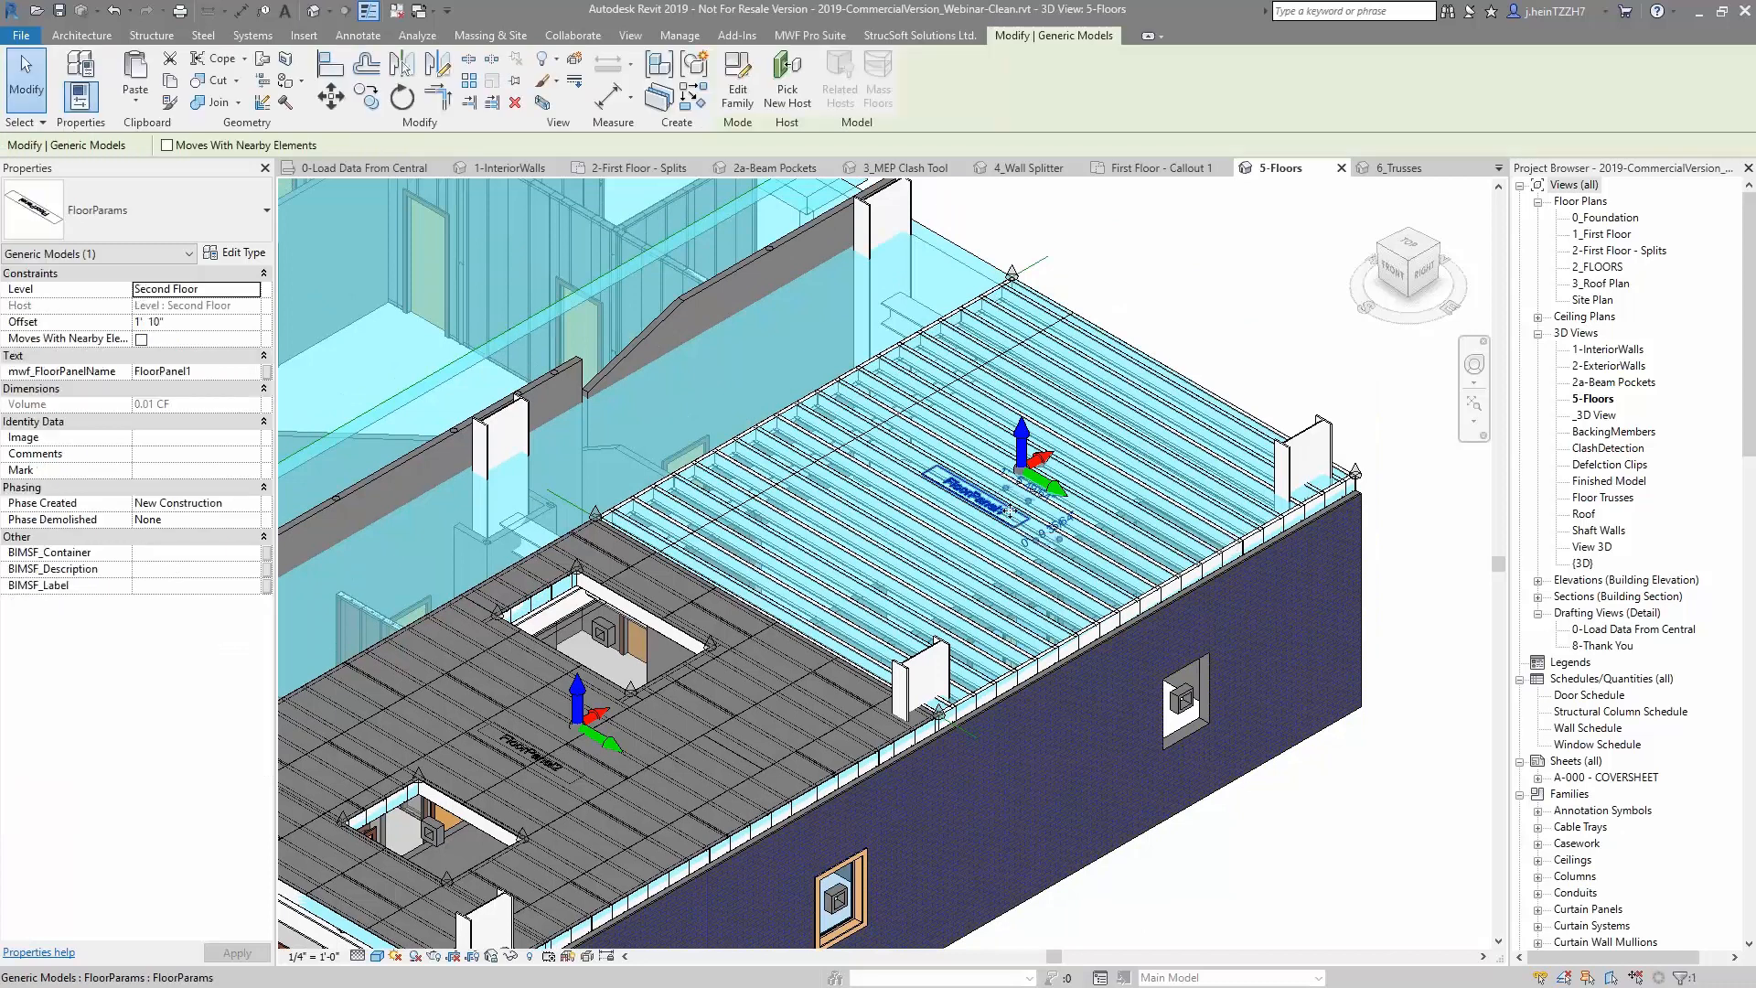
middle_drag(1139, 298, 1134, 320)
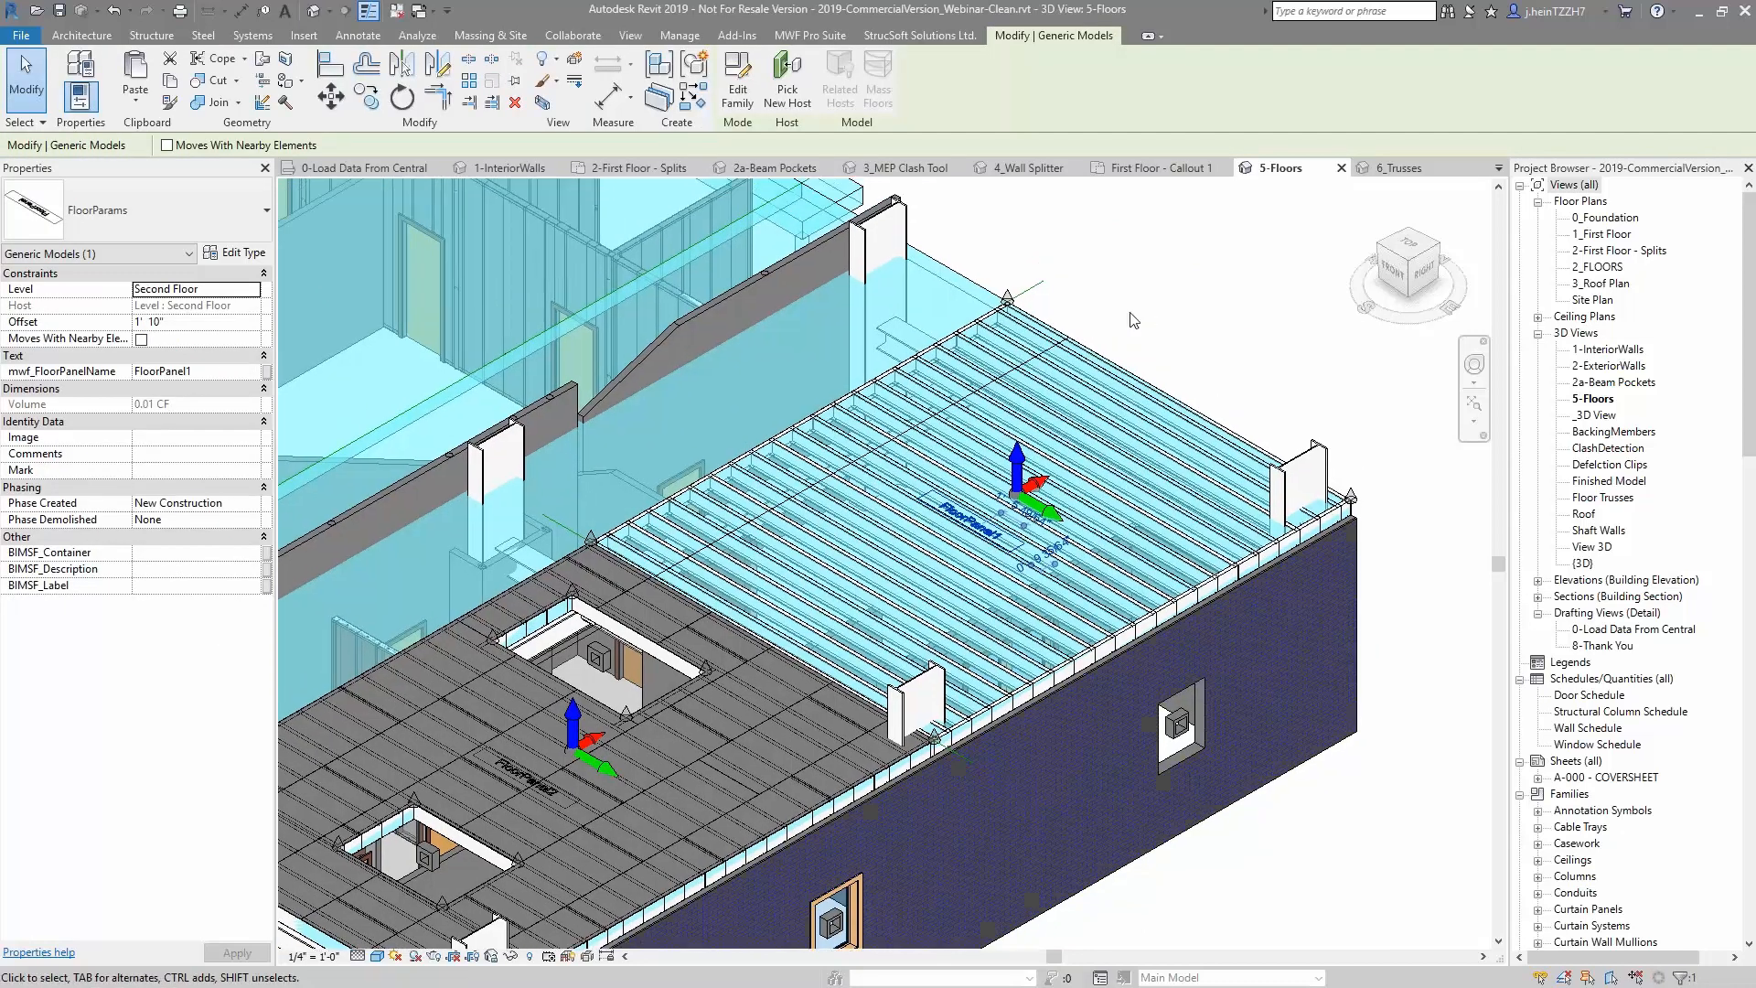
scroll(1134, 320, up, 2)
click(813, 36)
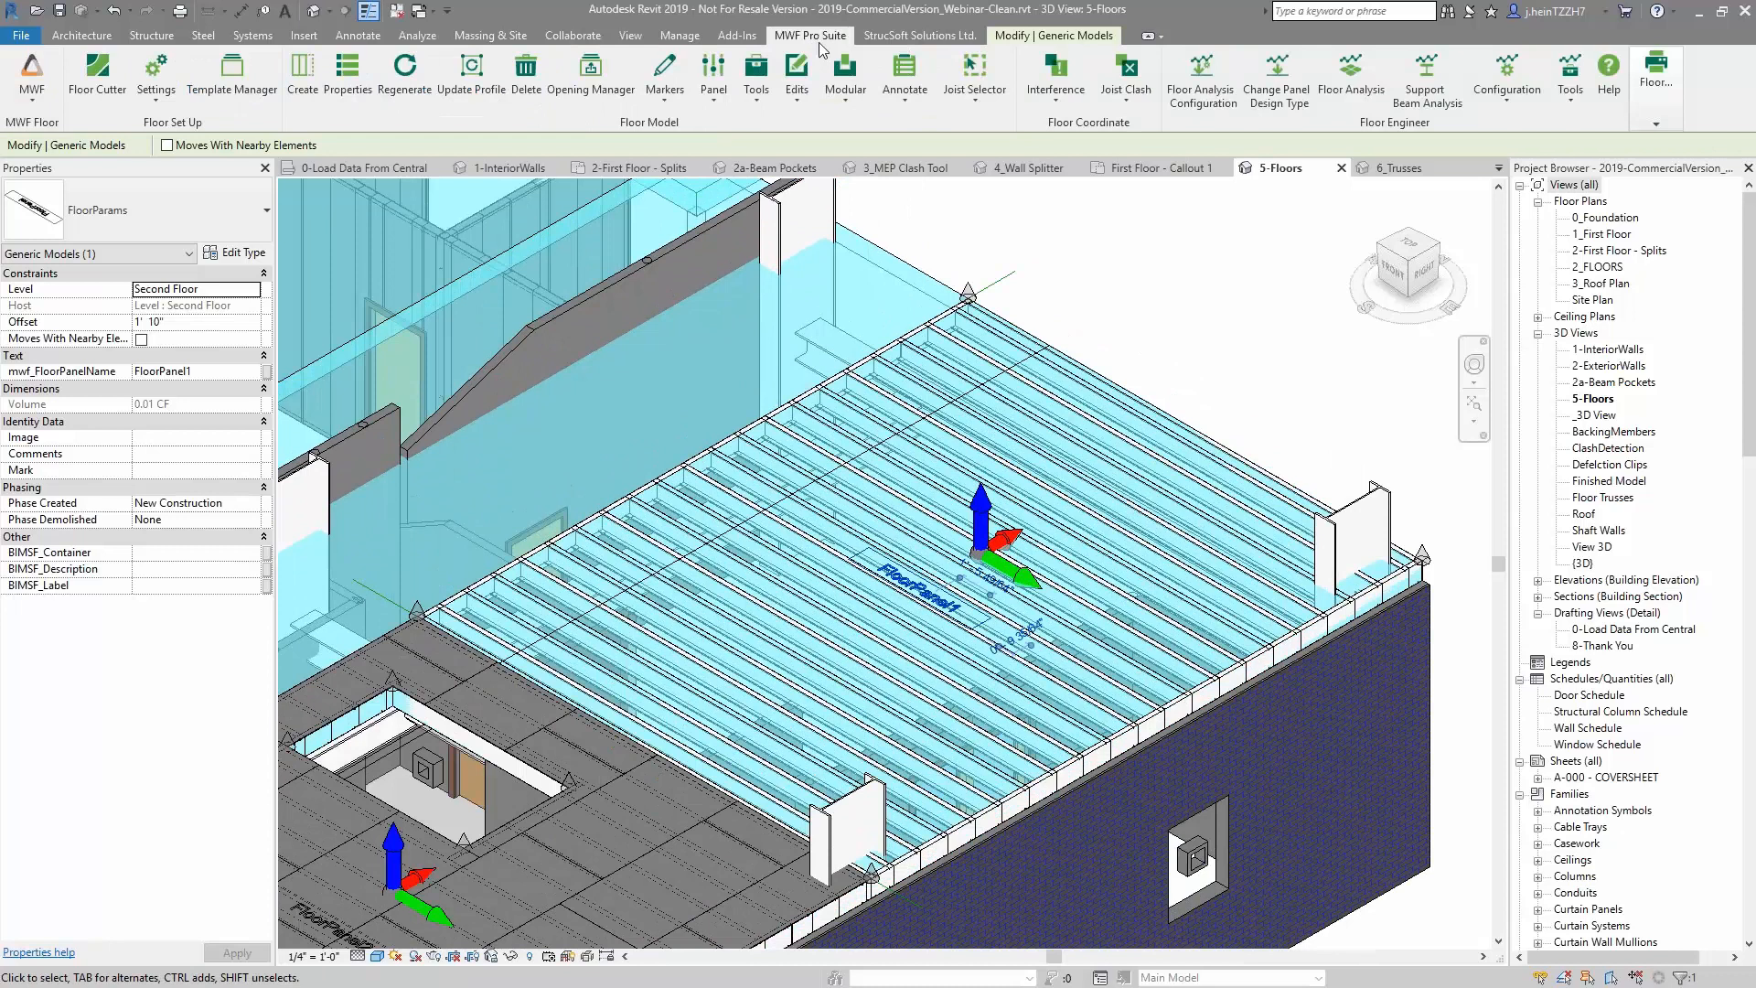
click(663, 103)
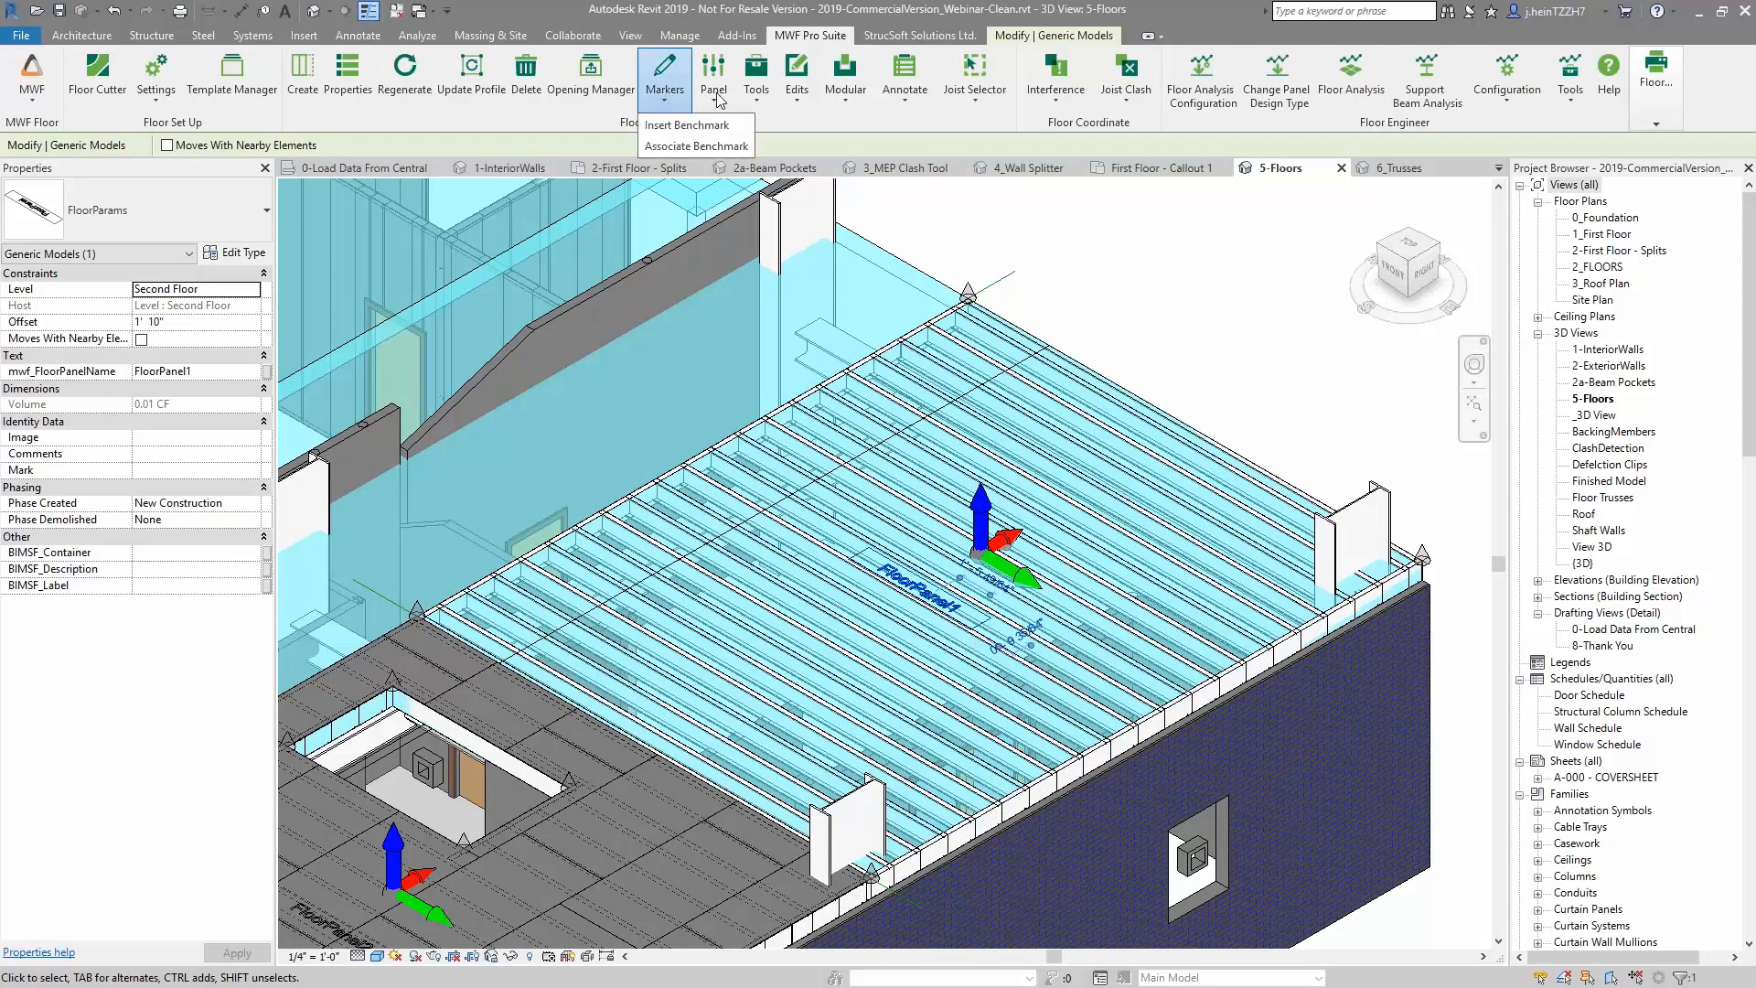
click(756, 91)
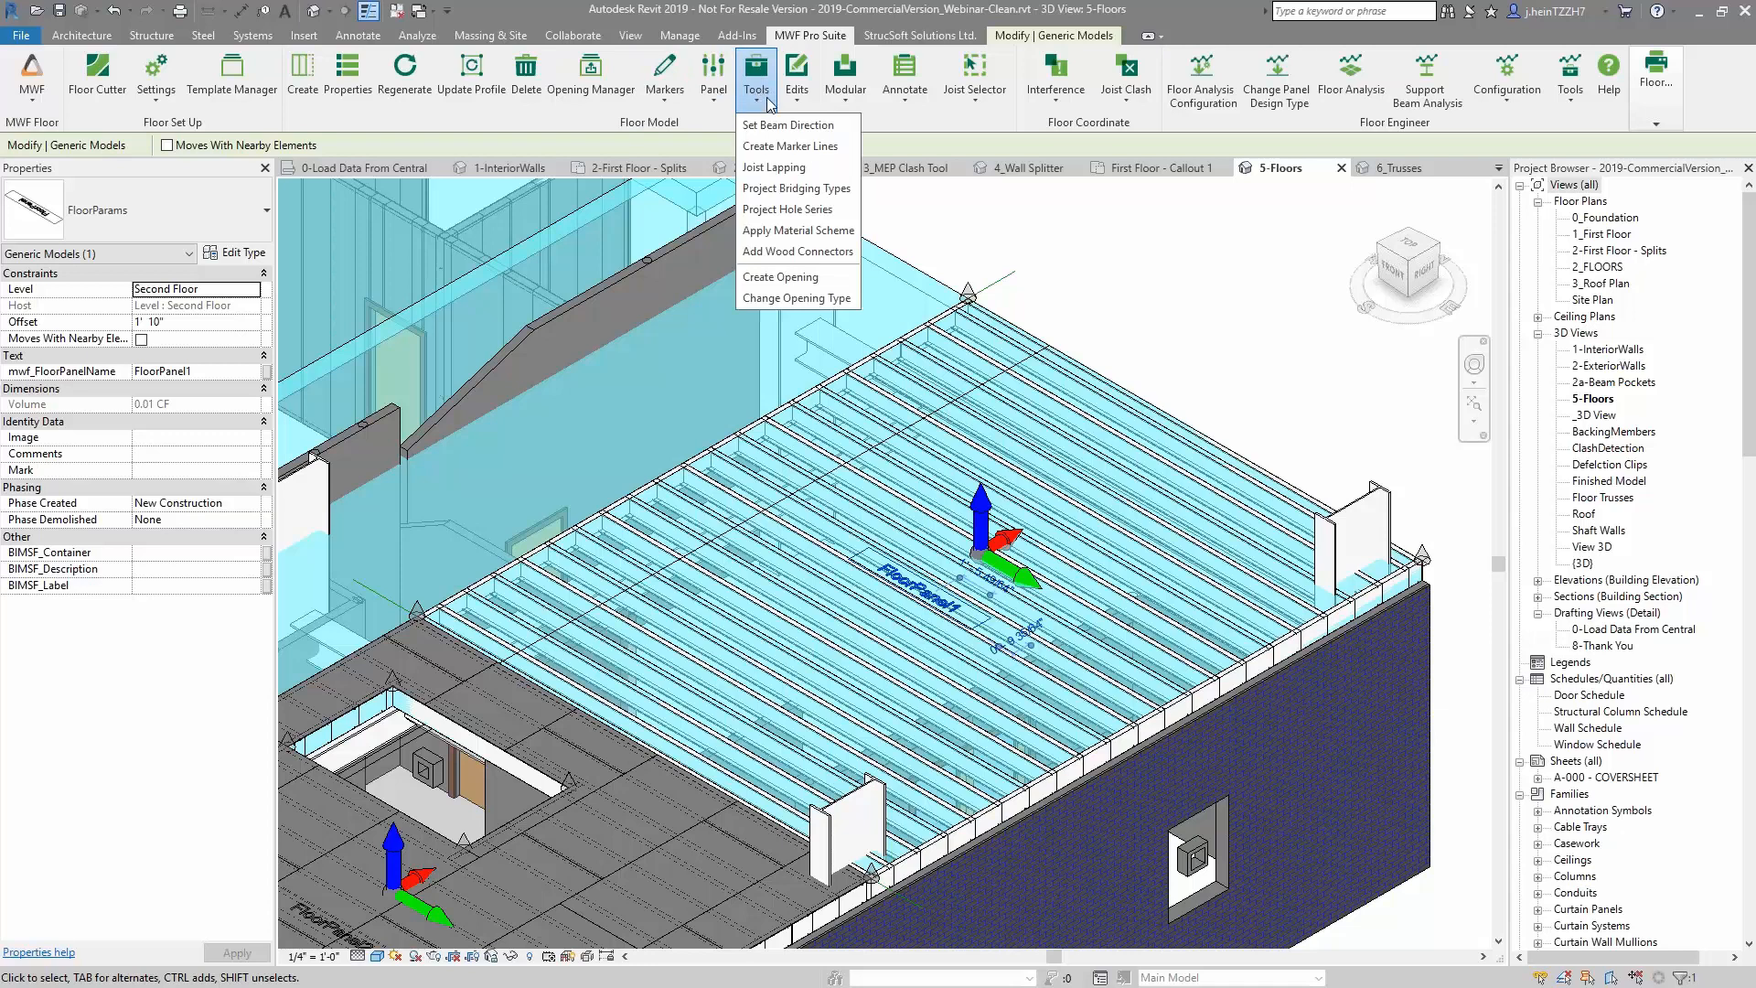
click(769, 147)
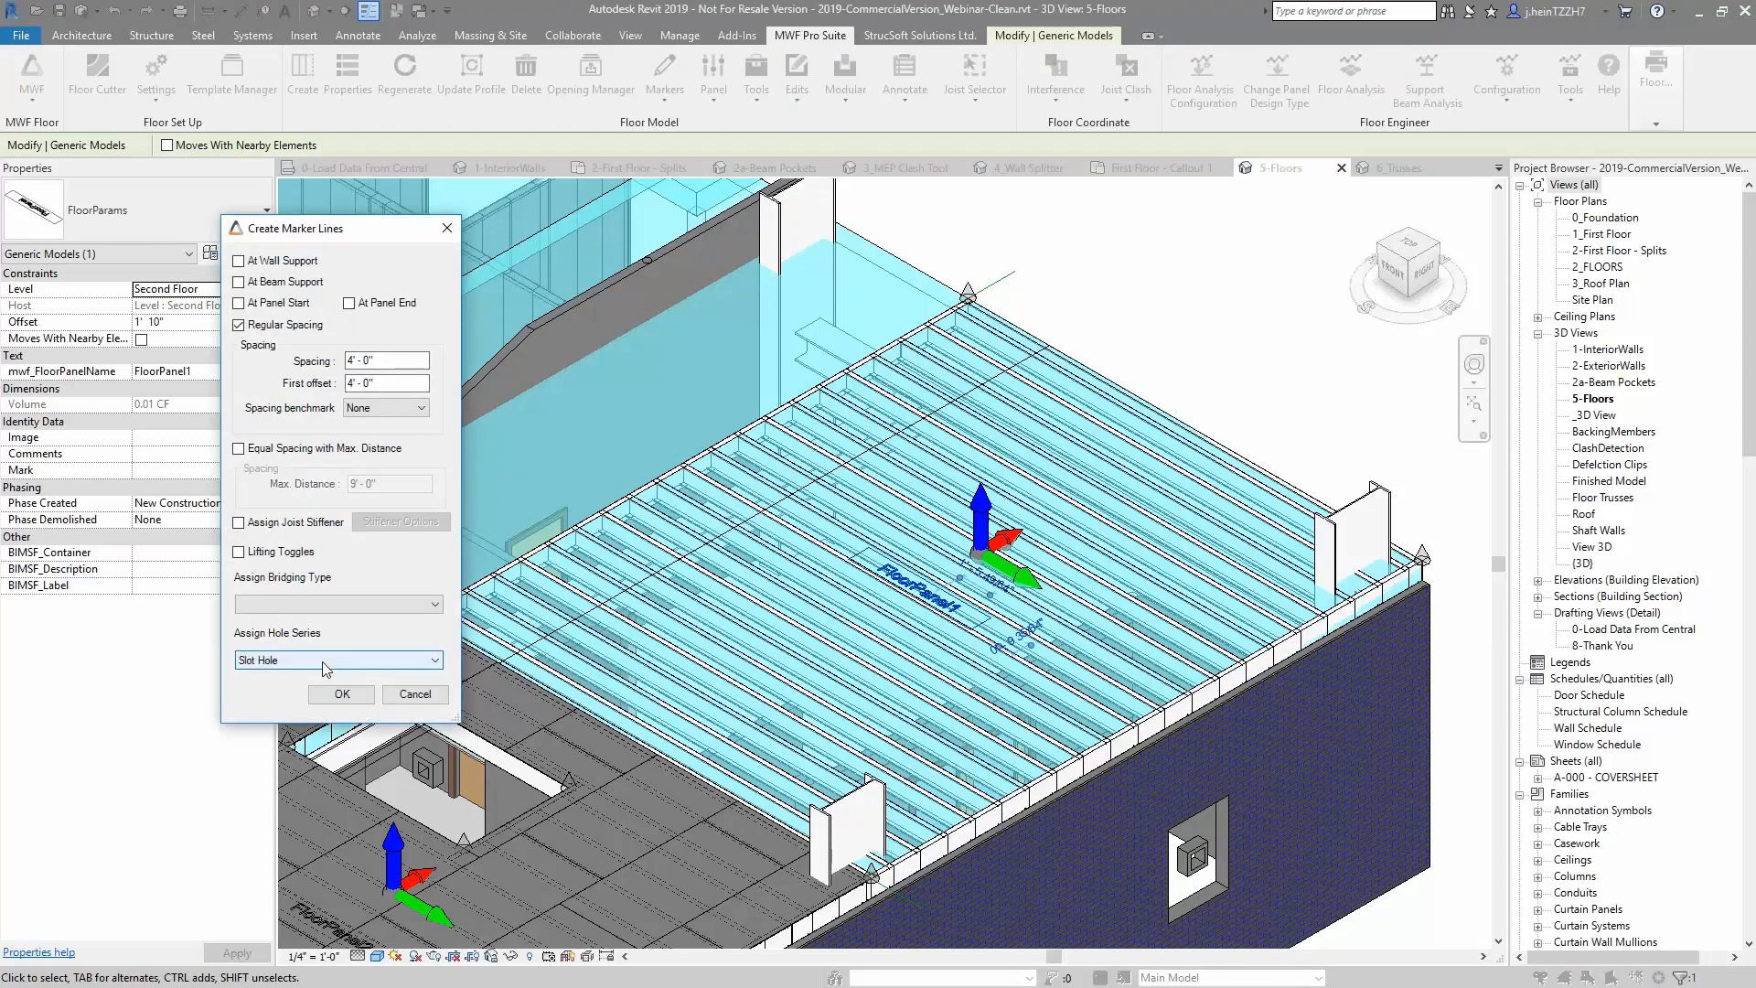
click(341, 695)
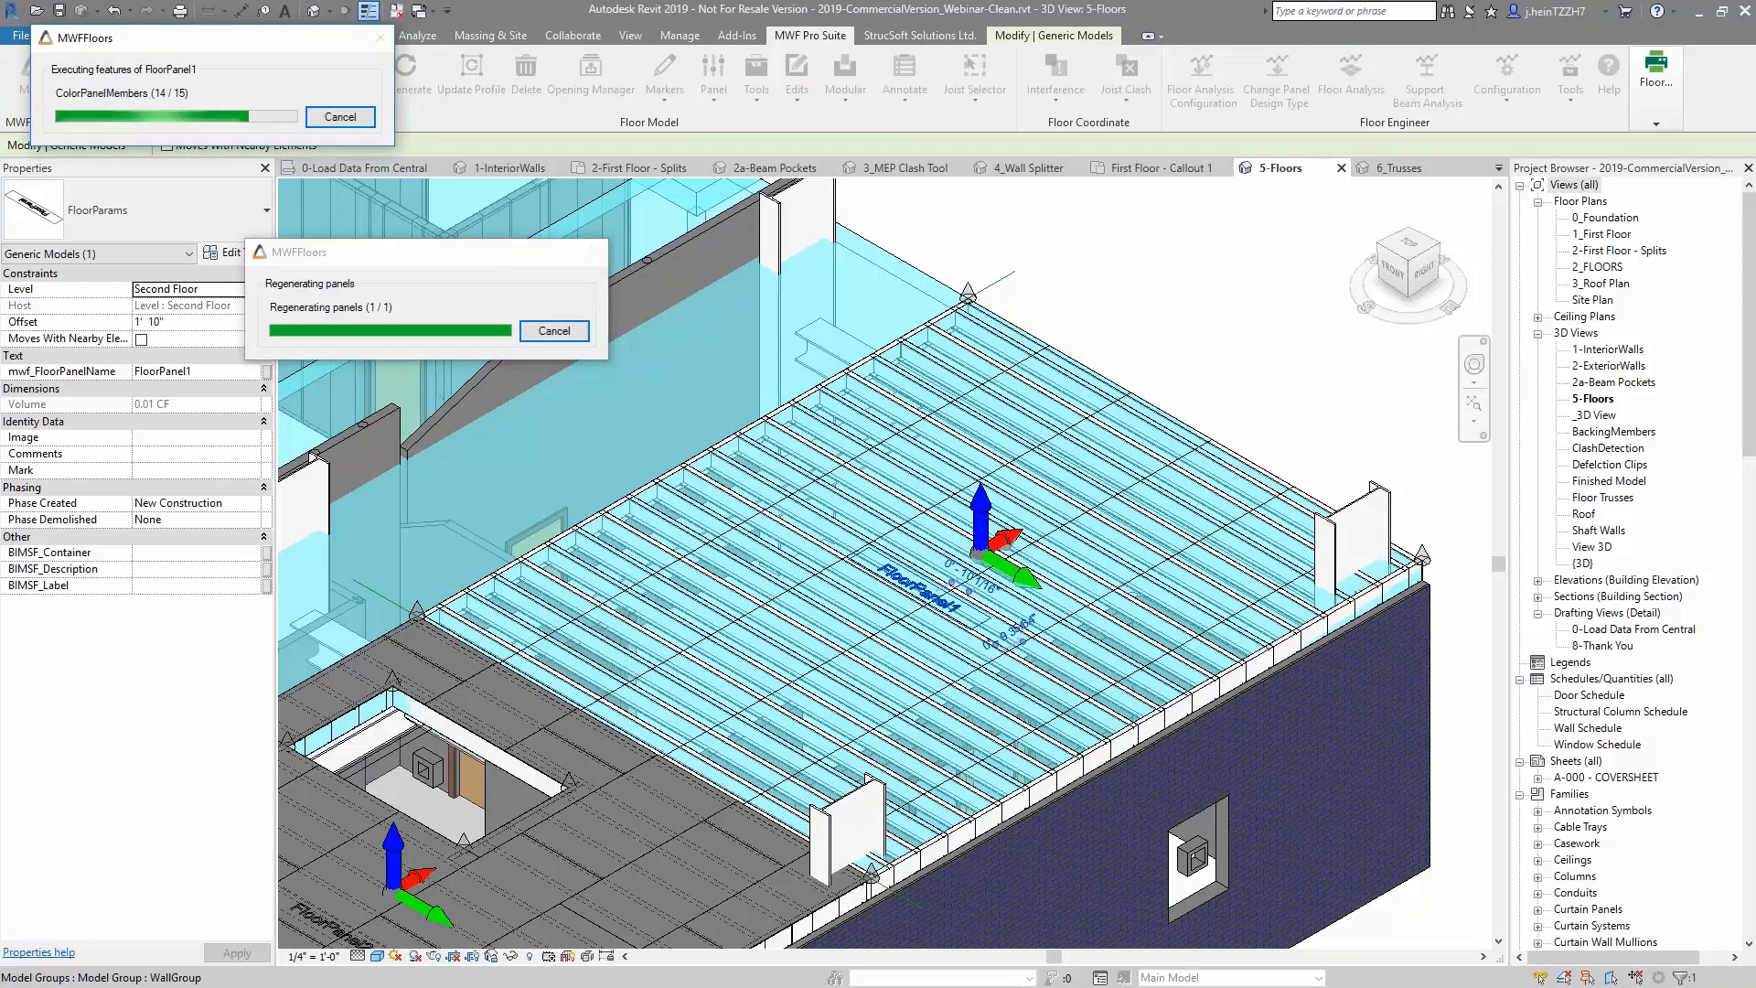
Examine the slot holes in the FloorPanel1 joists and select one of the marker lines crossing them
click(1134, 311)
scroll(1056, 659, up, 2)
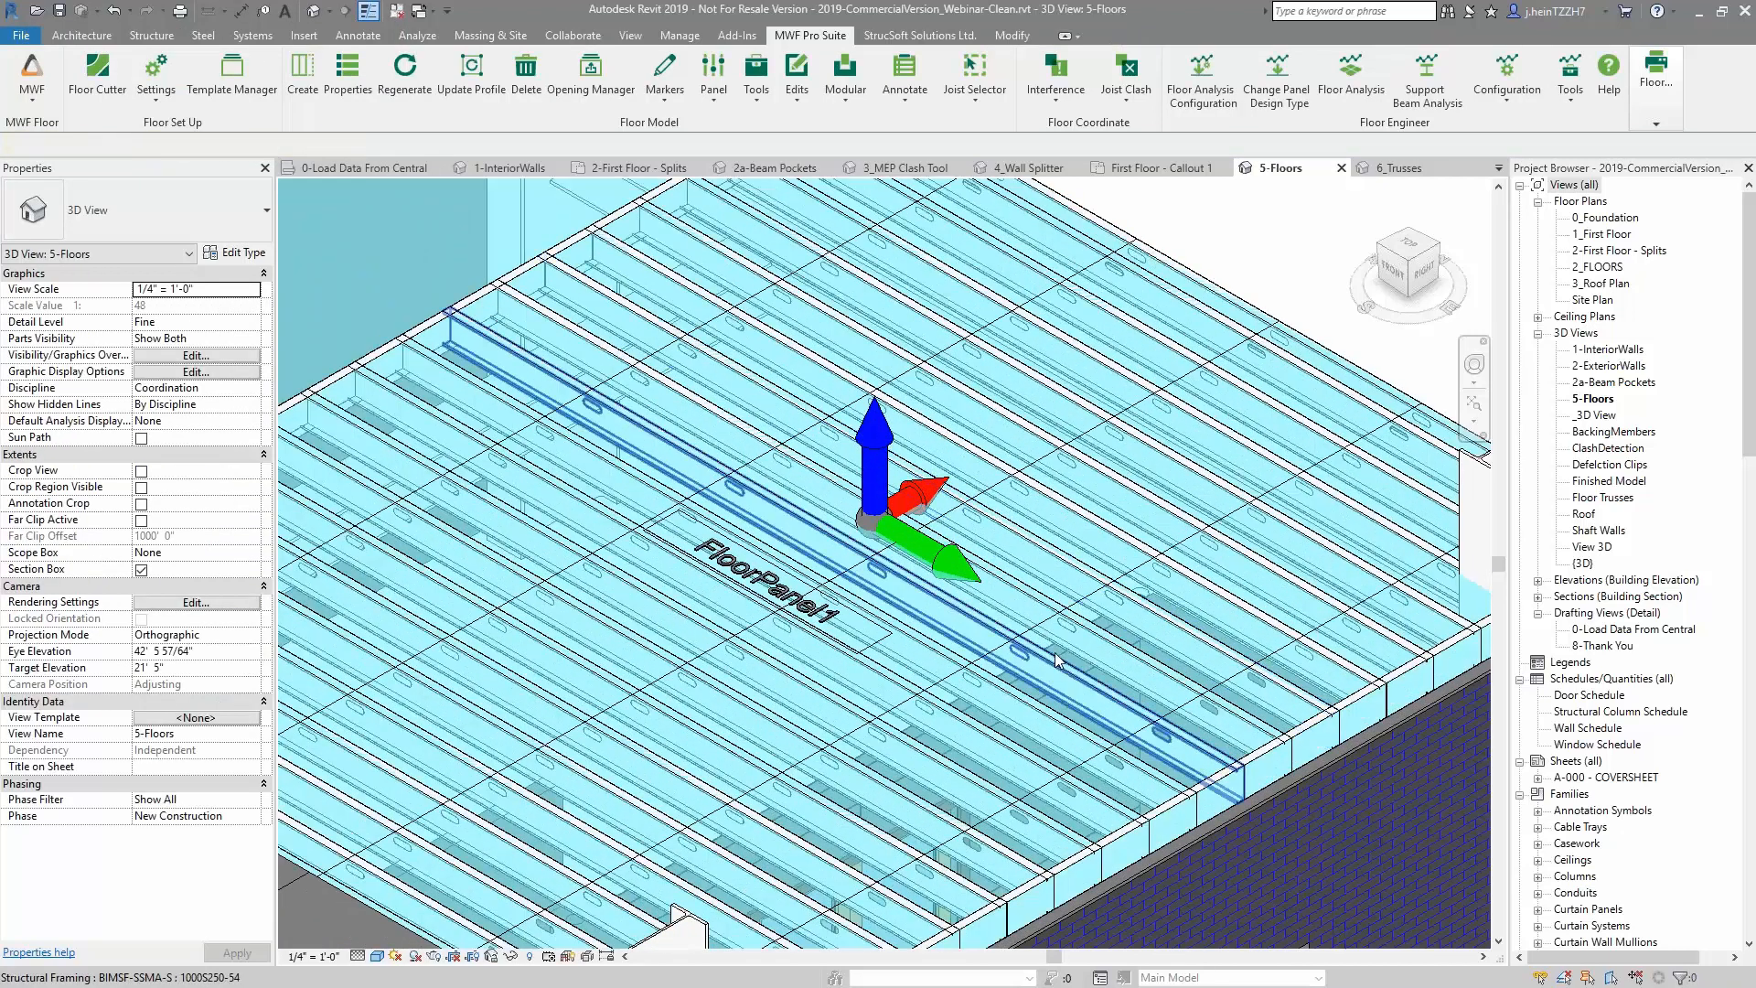
scroll(1056, 659, up, 3)
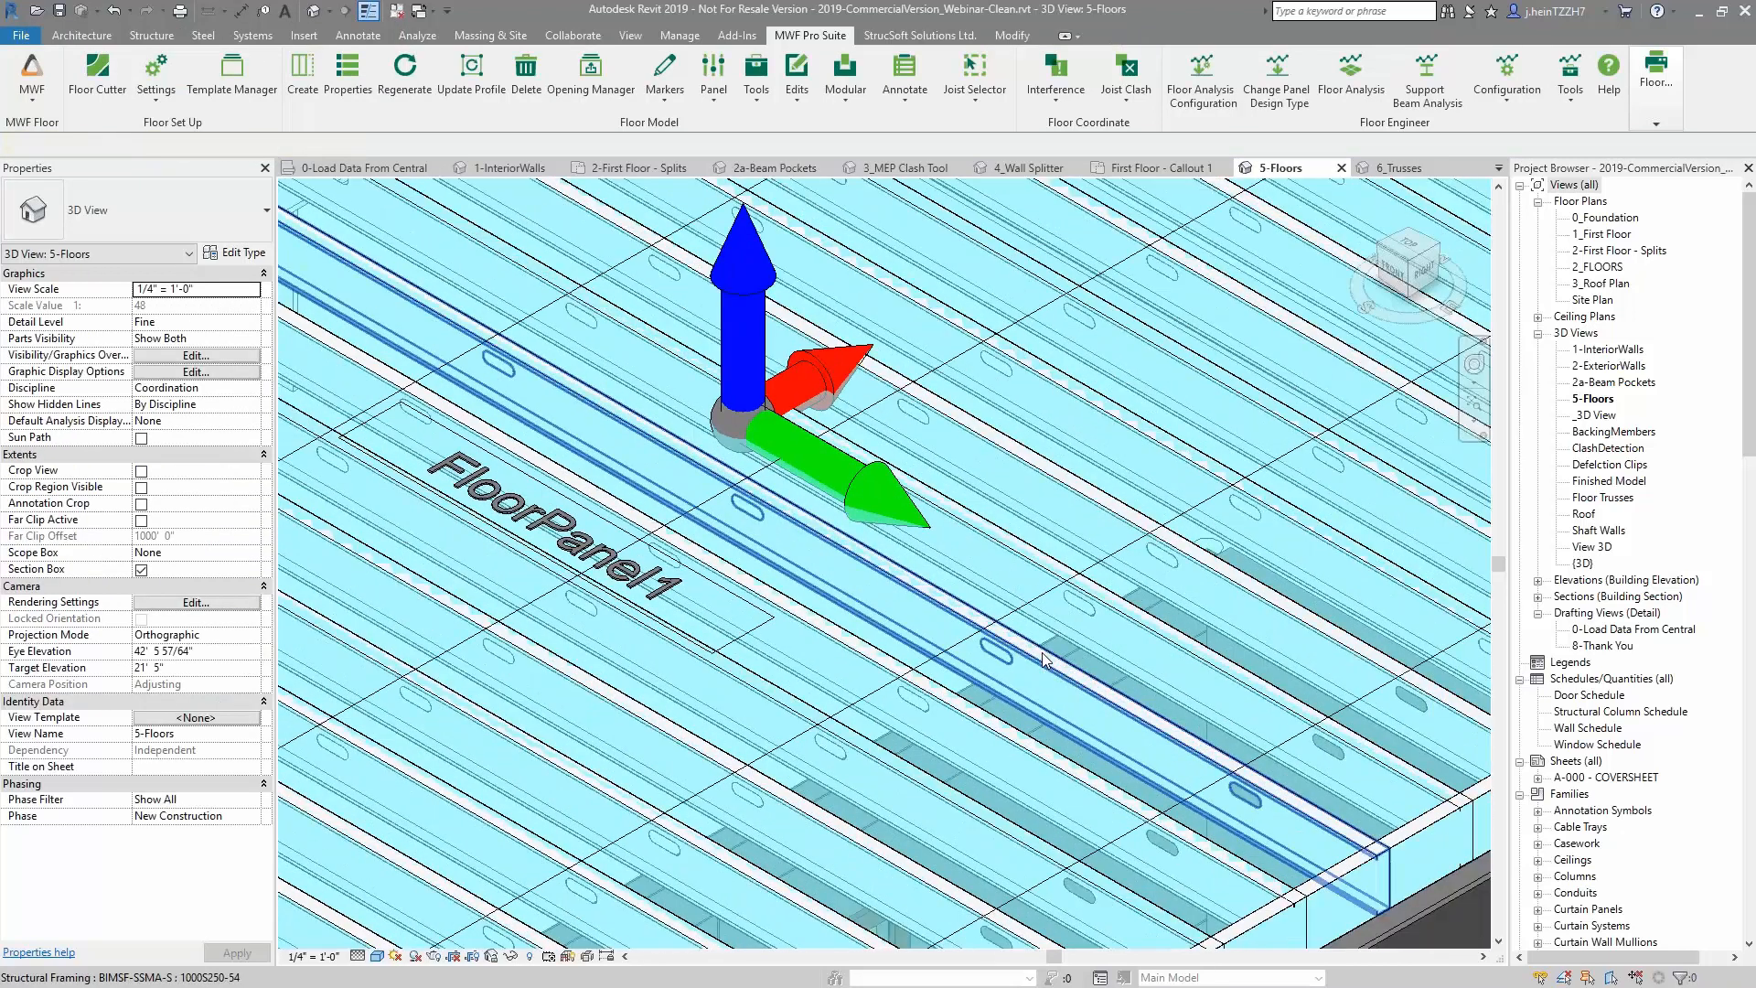
scroll(1043, 659, down, 4)
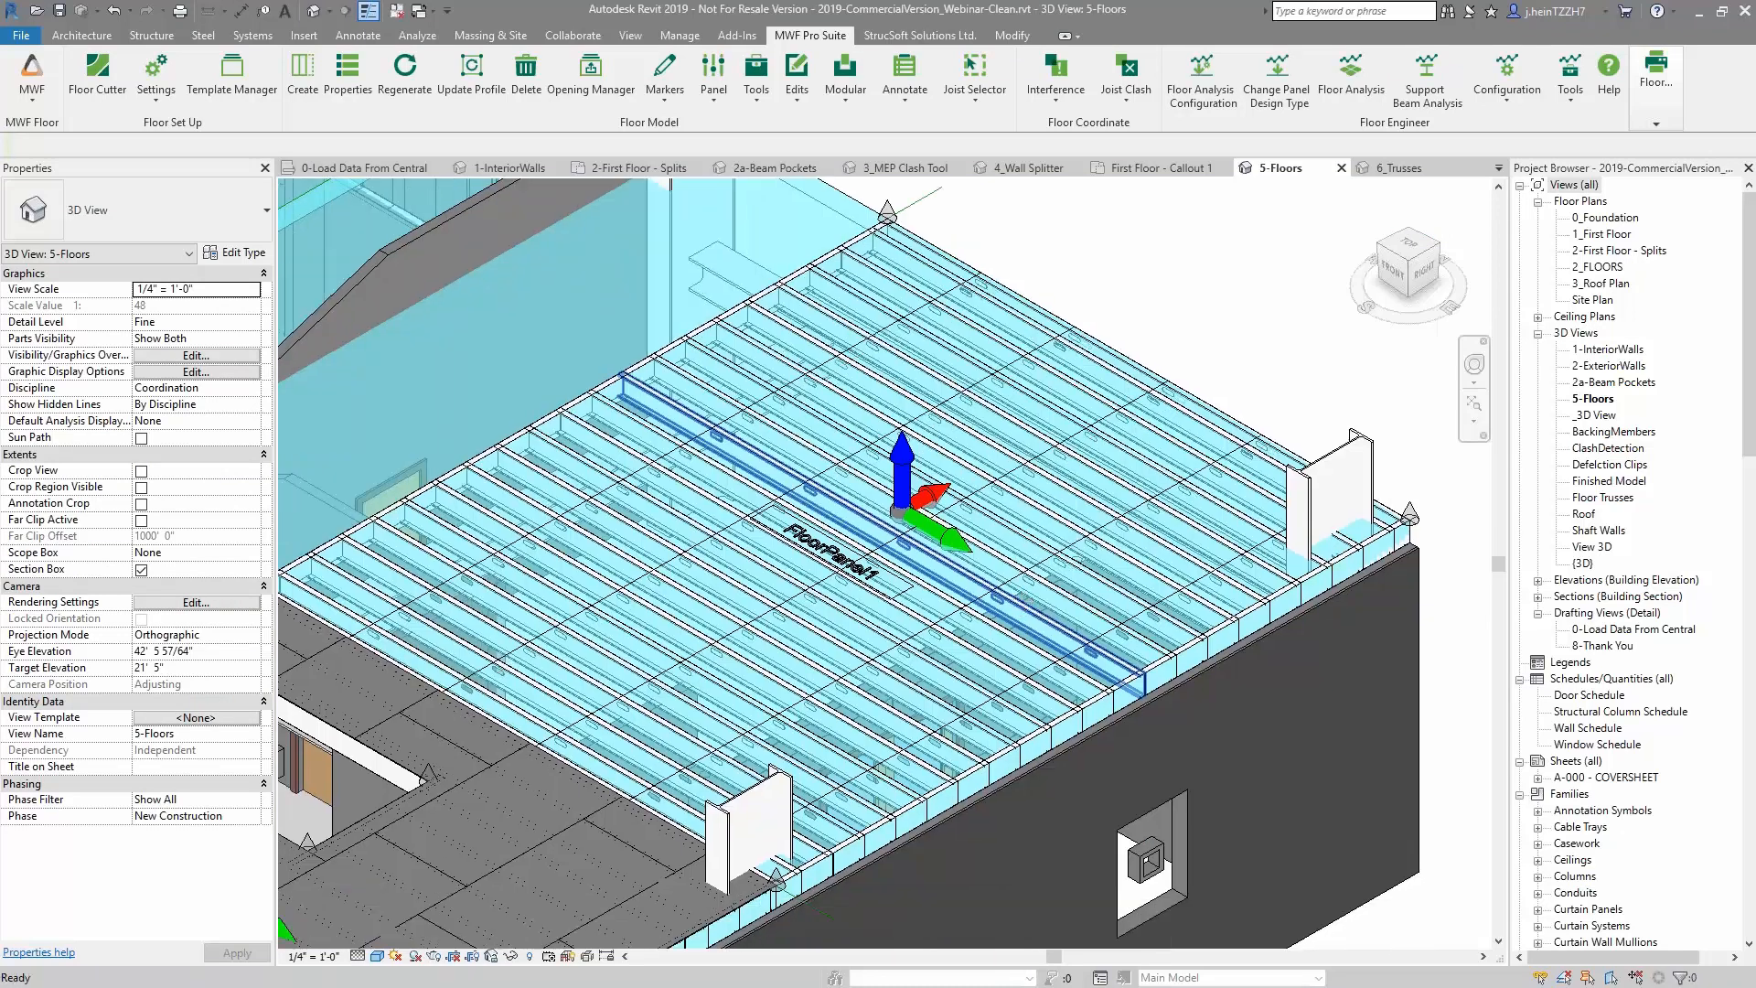
click(1015, 585)
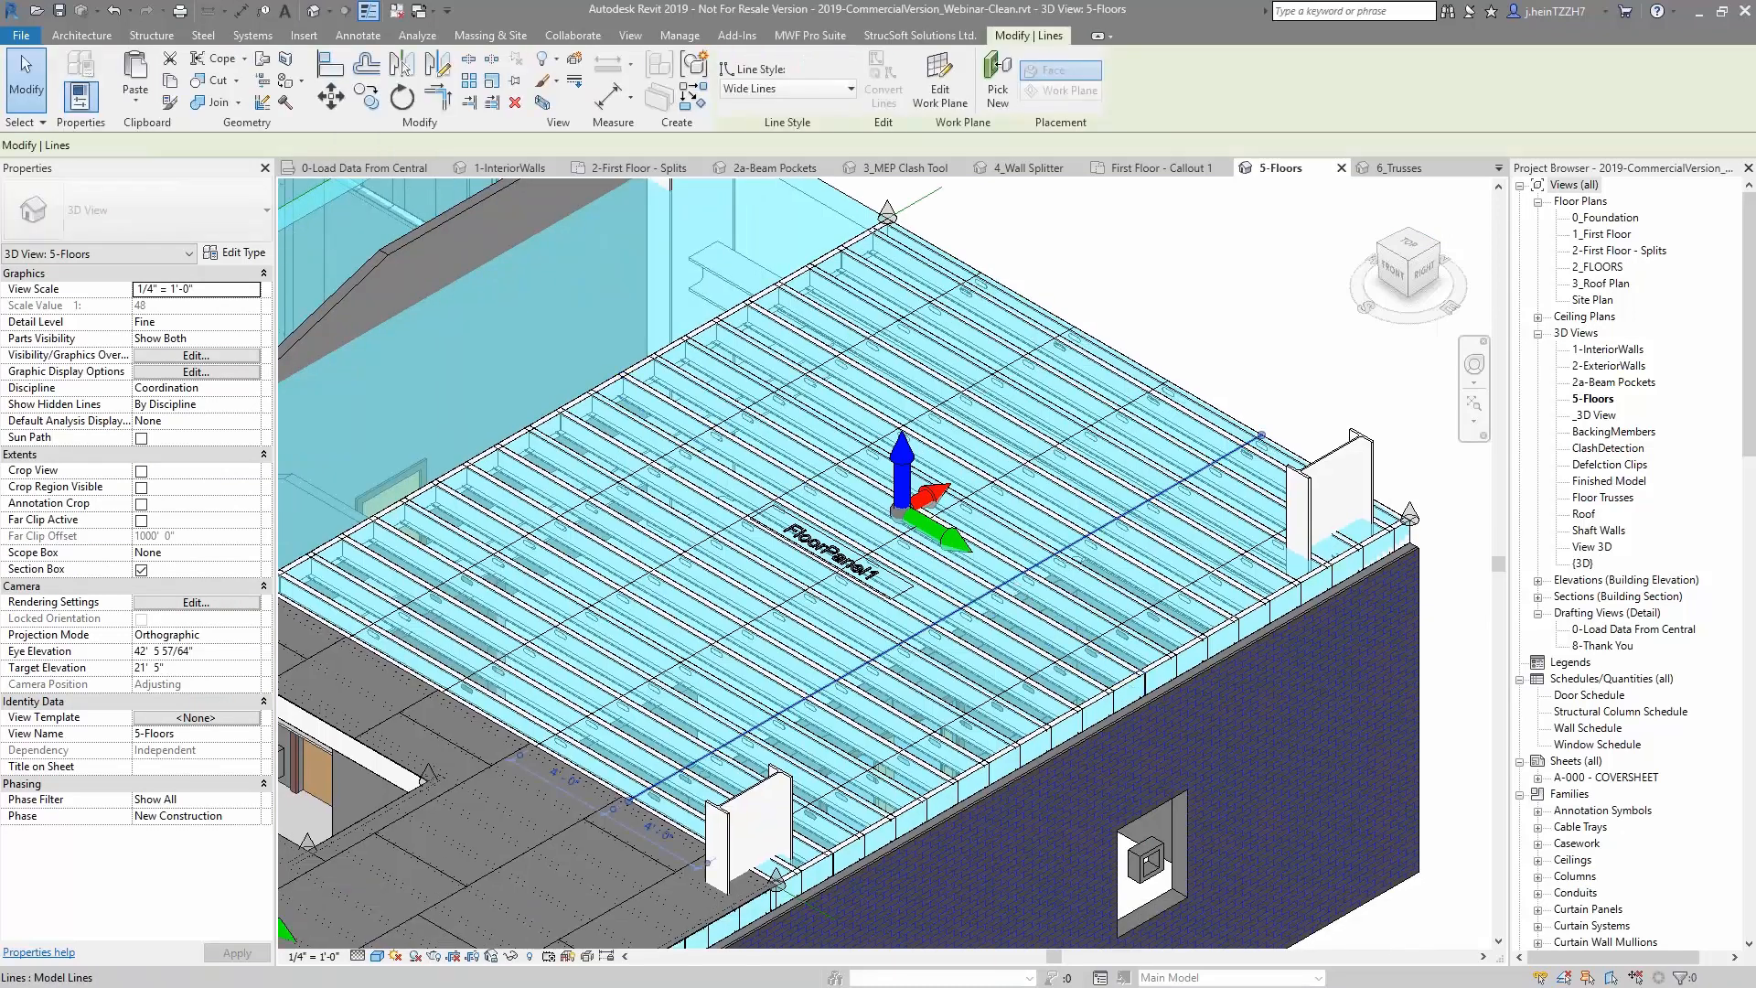
Set the selected marker line's bridging type to Continuous and change its hole series in the marker line properties
click(793, 35)
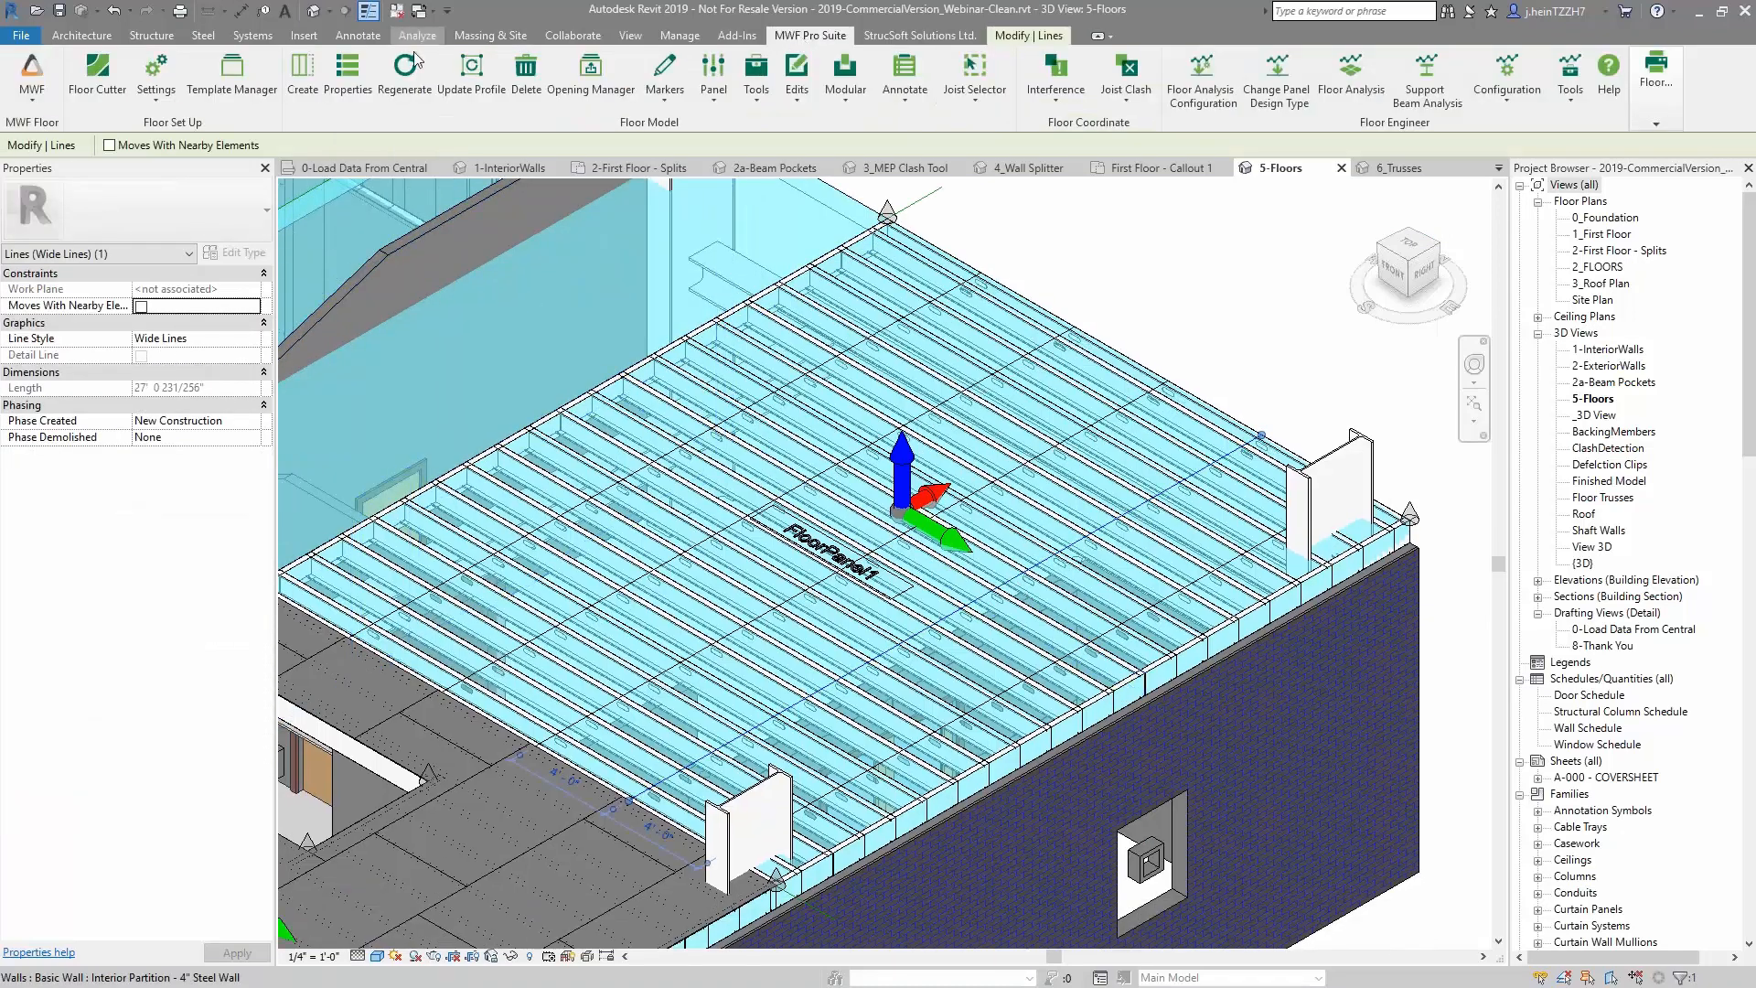
click(357, 92)
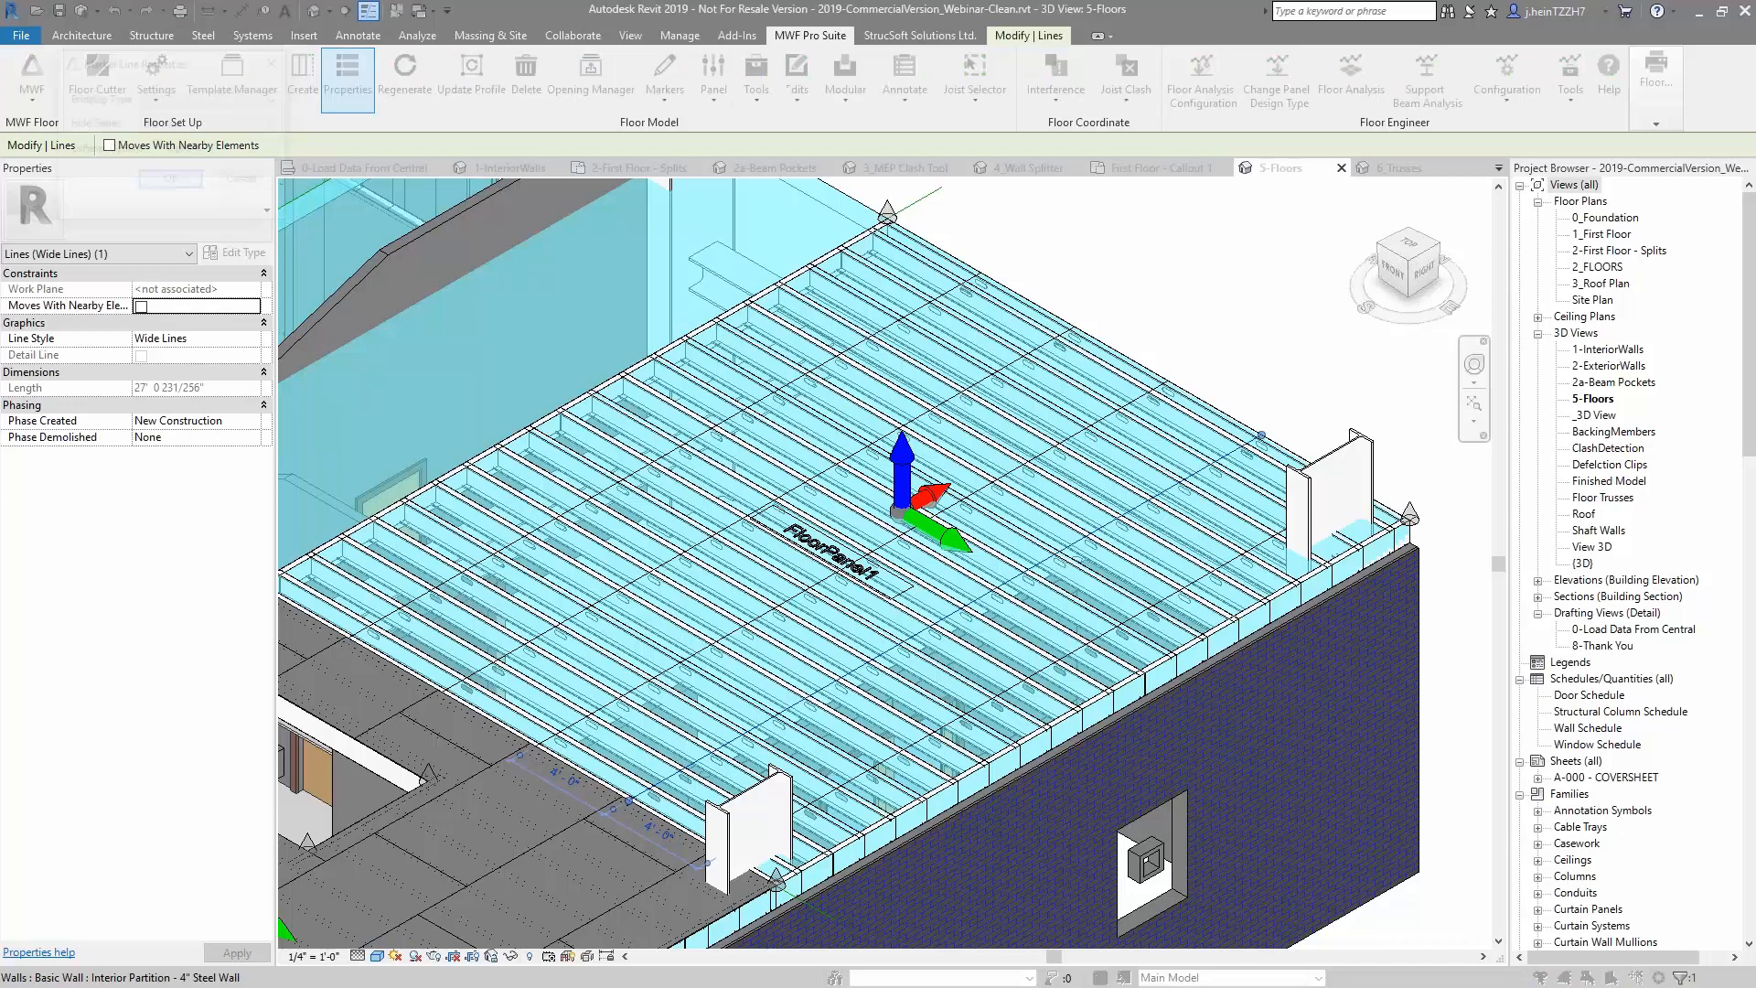
click(272, 133)
click(271, 98)
click(224, 128)
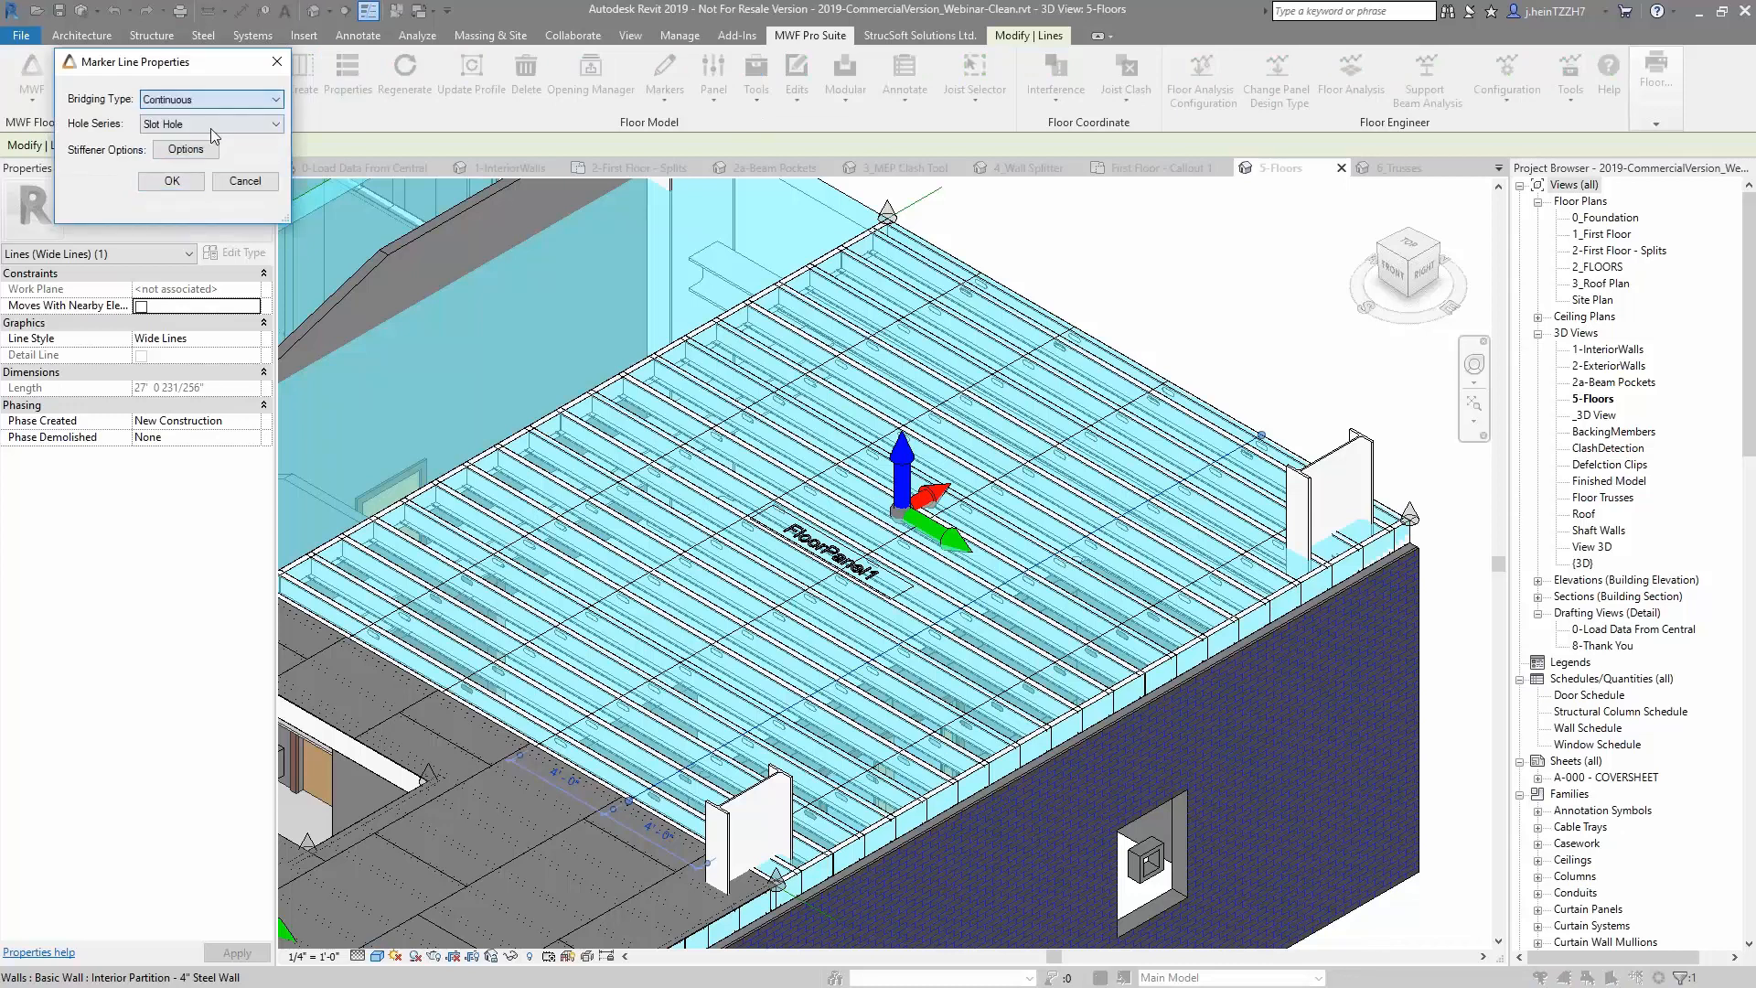
click(190, 125)
click(194, 142)
click(172, 180)
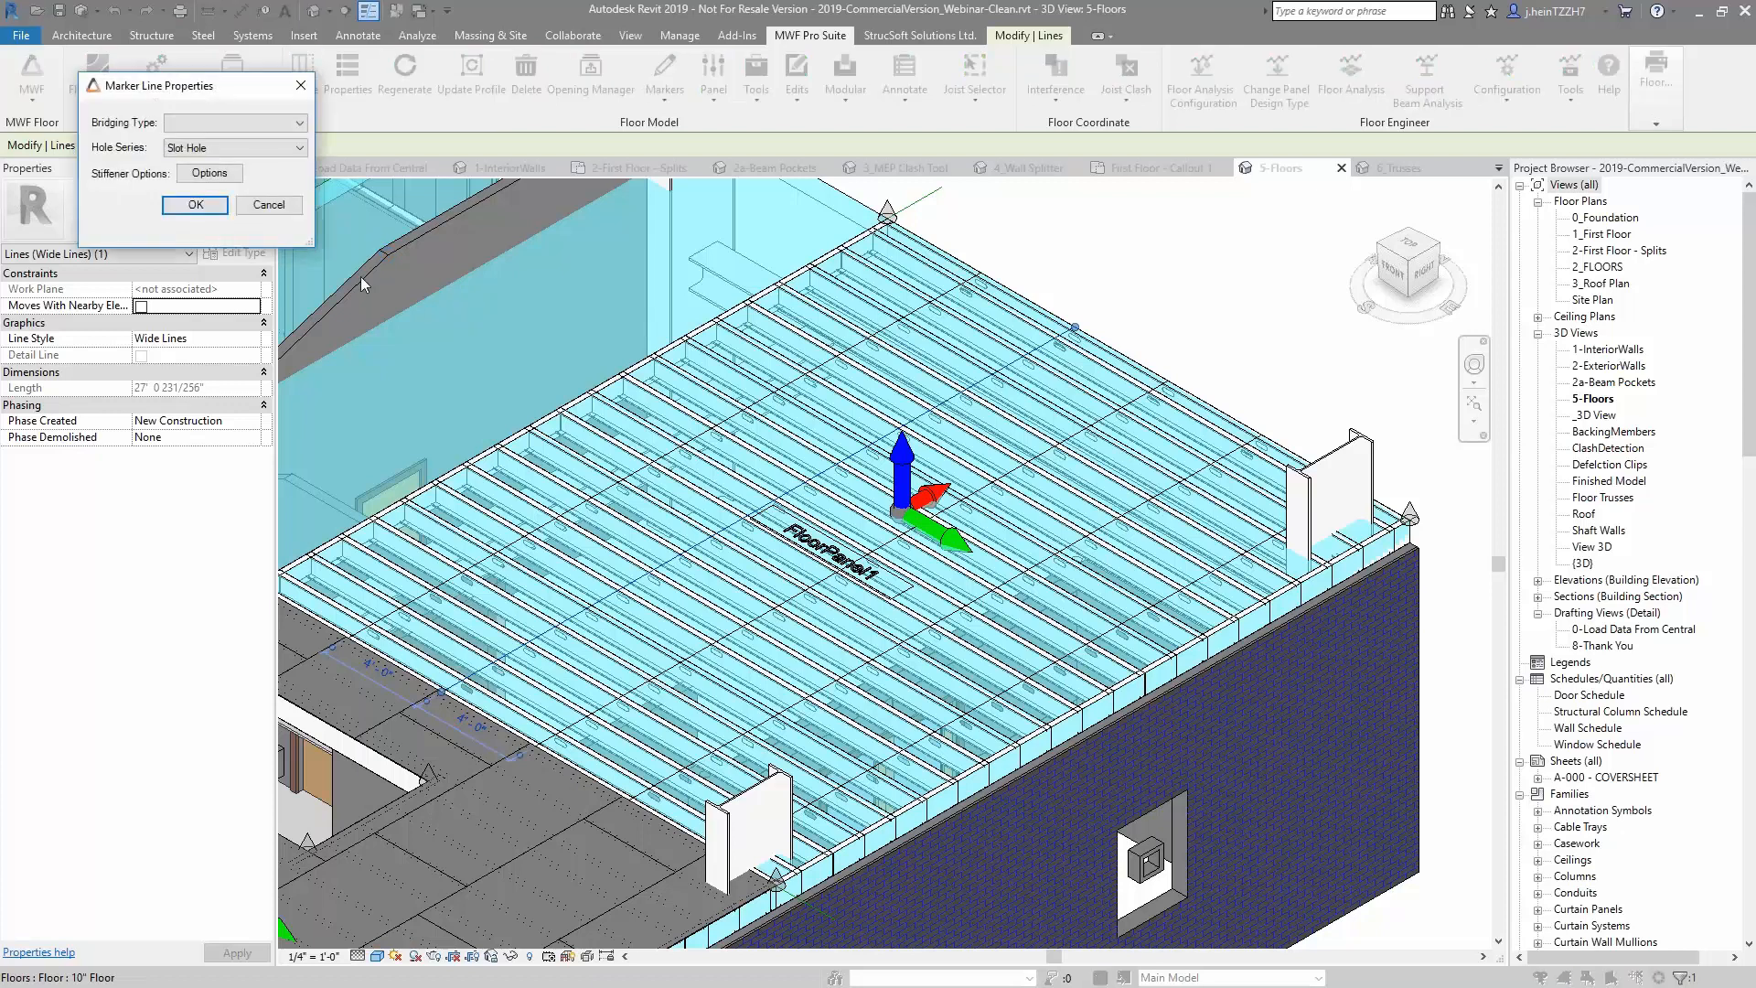
Change the hole series and bridging type of the second marker line crossing the middle of FloorPanel1
click(244, 147)
click(236, 175)
click(218, 122)
click(207, 141)
click(196, 204)
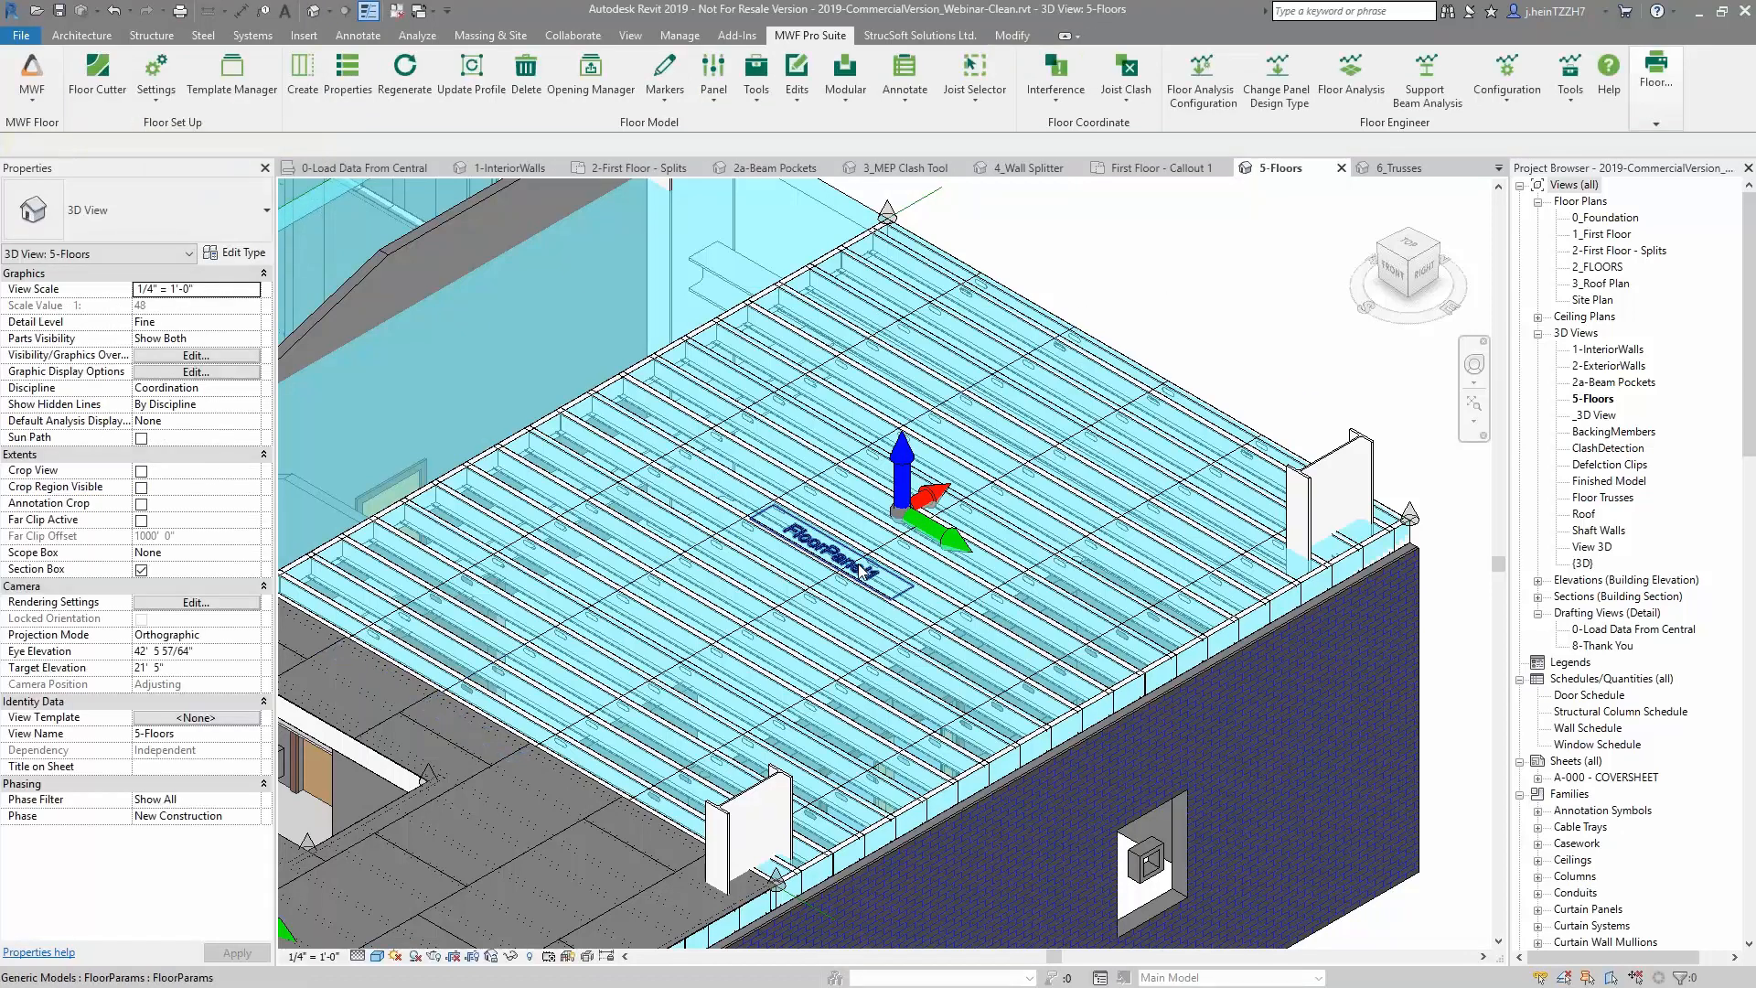
Regenerate FloorPanel1 so its framing follows the edited marker lines
click(788, 37)
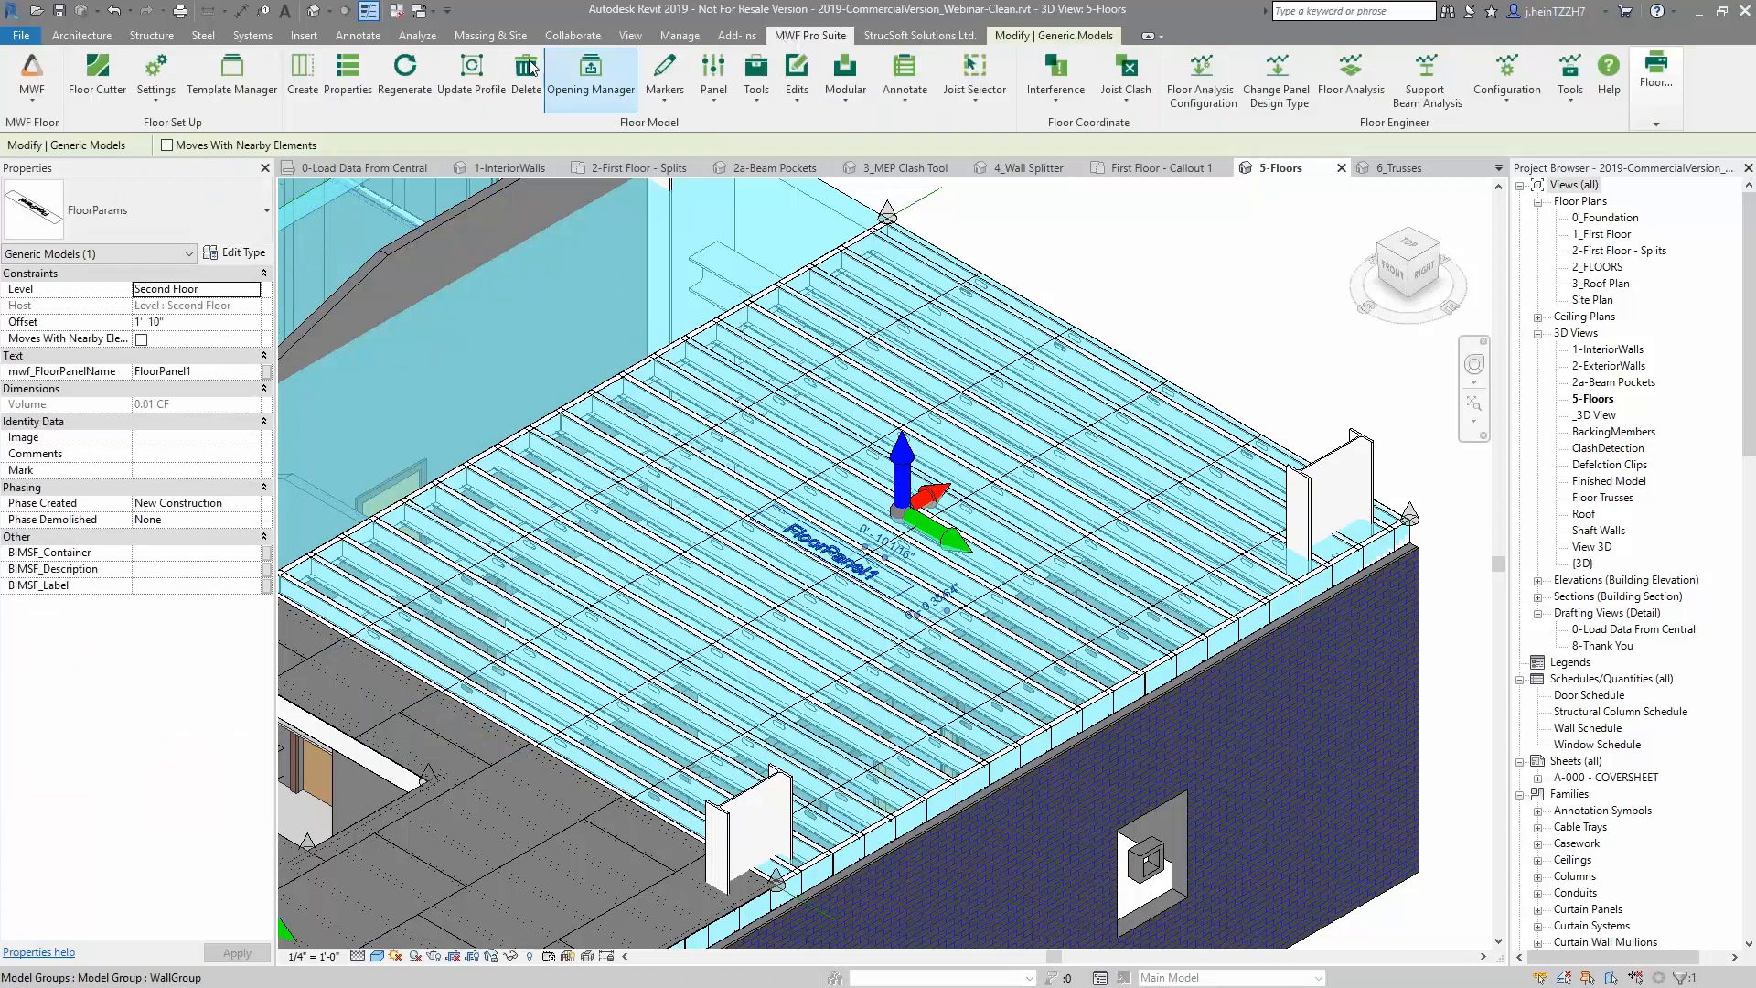
click(398, 68)
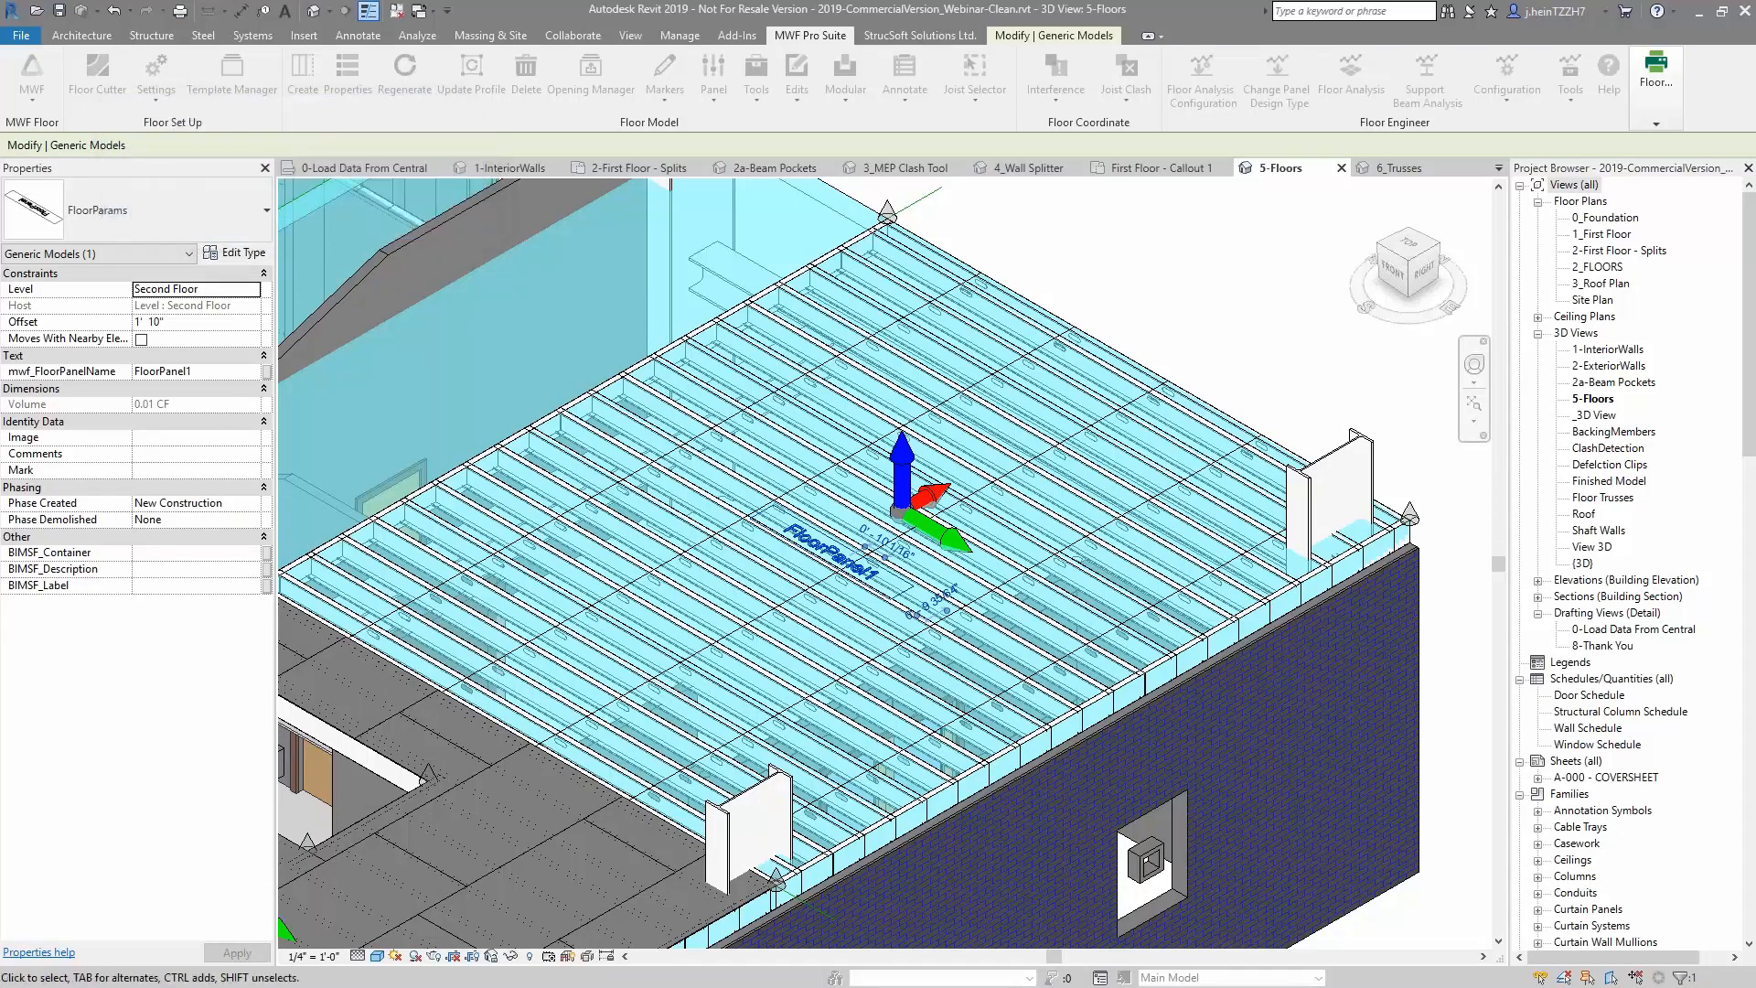
click(1094, 235)
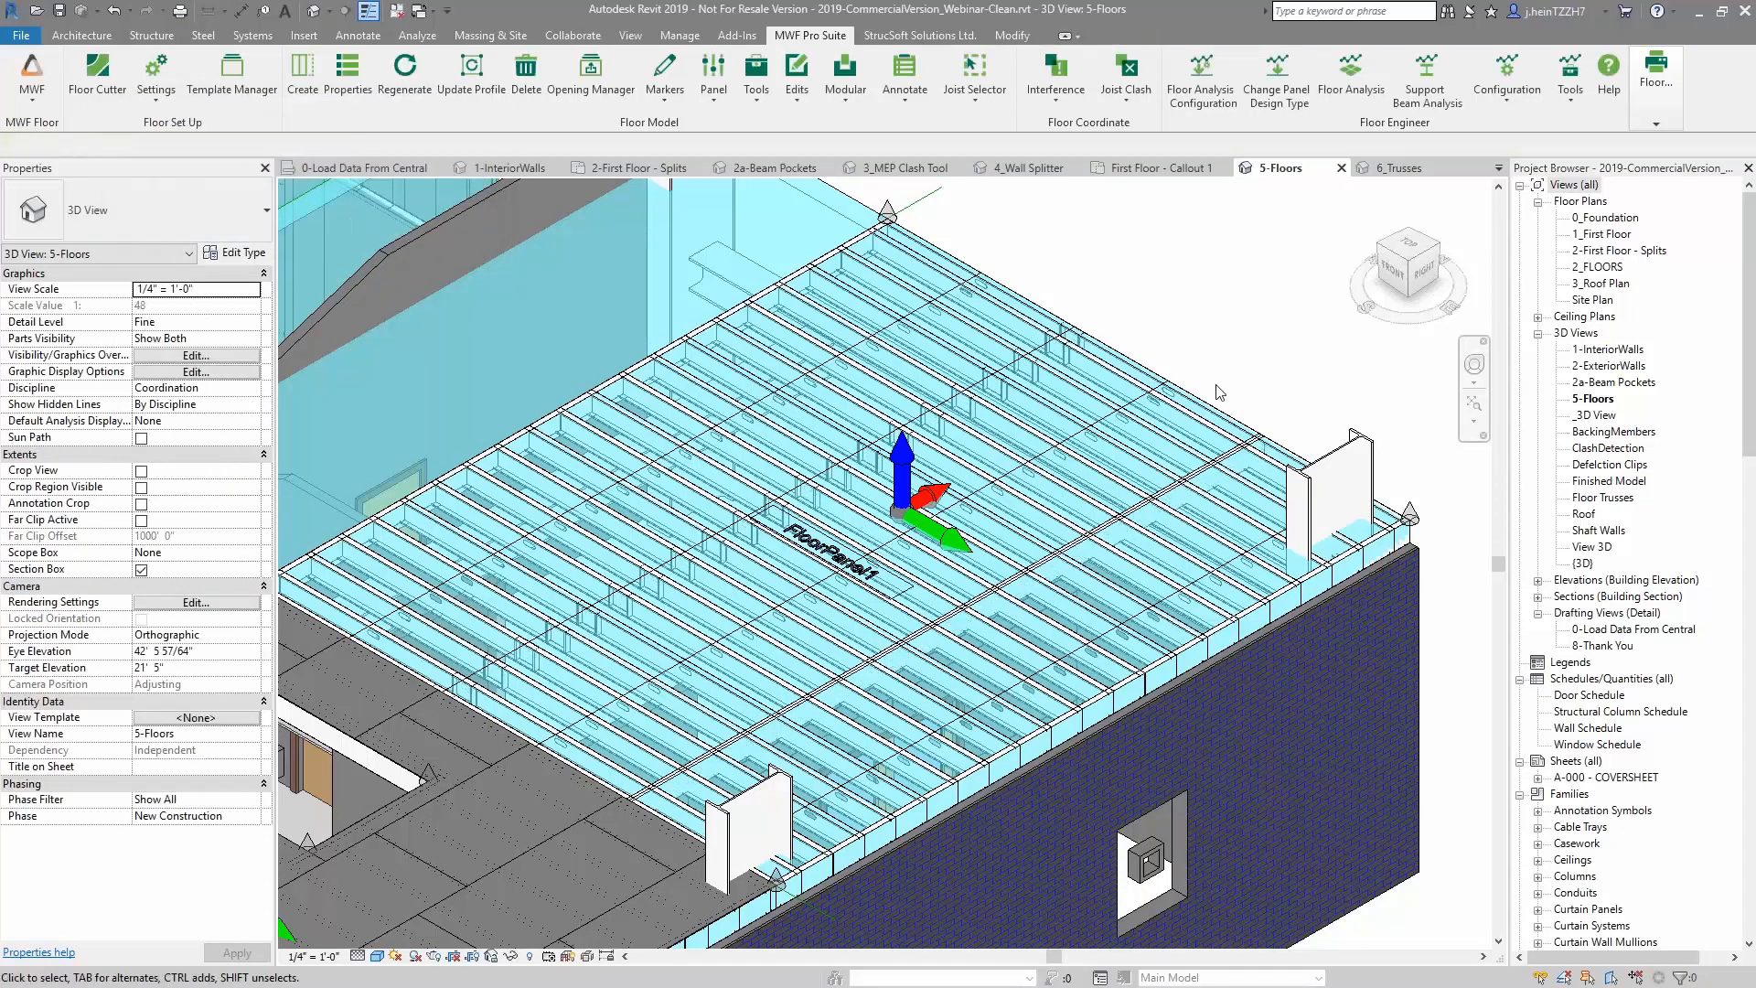
Examine the continuous bridging track and the bridging pieces between the joists of FloorPanel1
click(1203, 478)
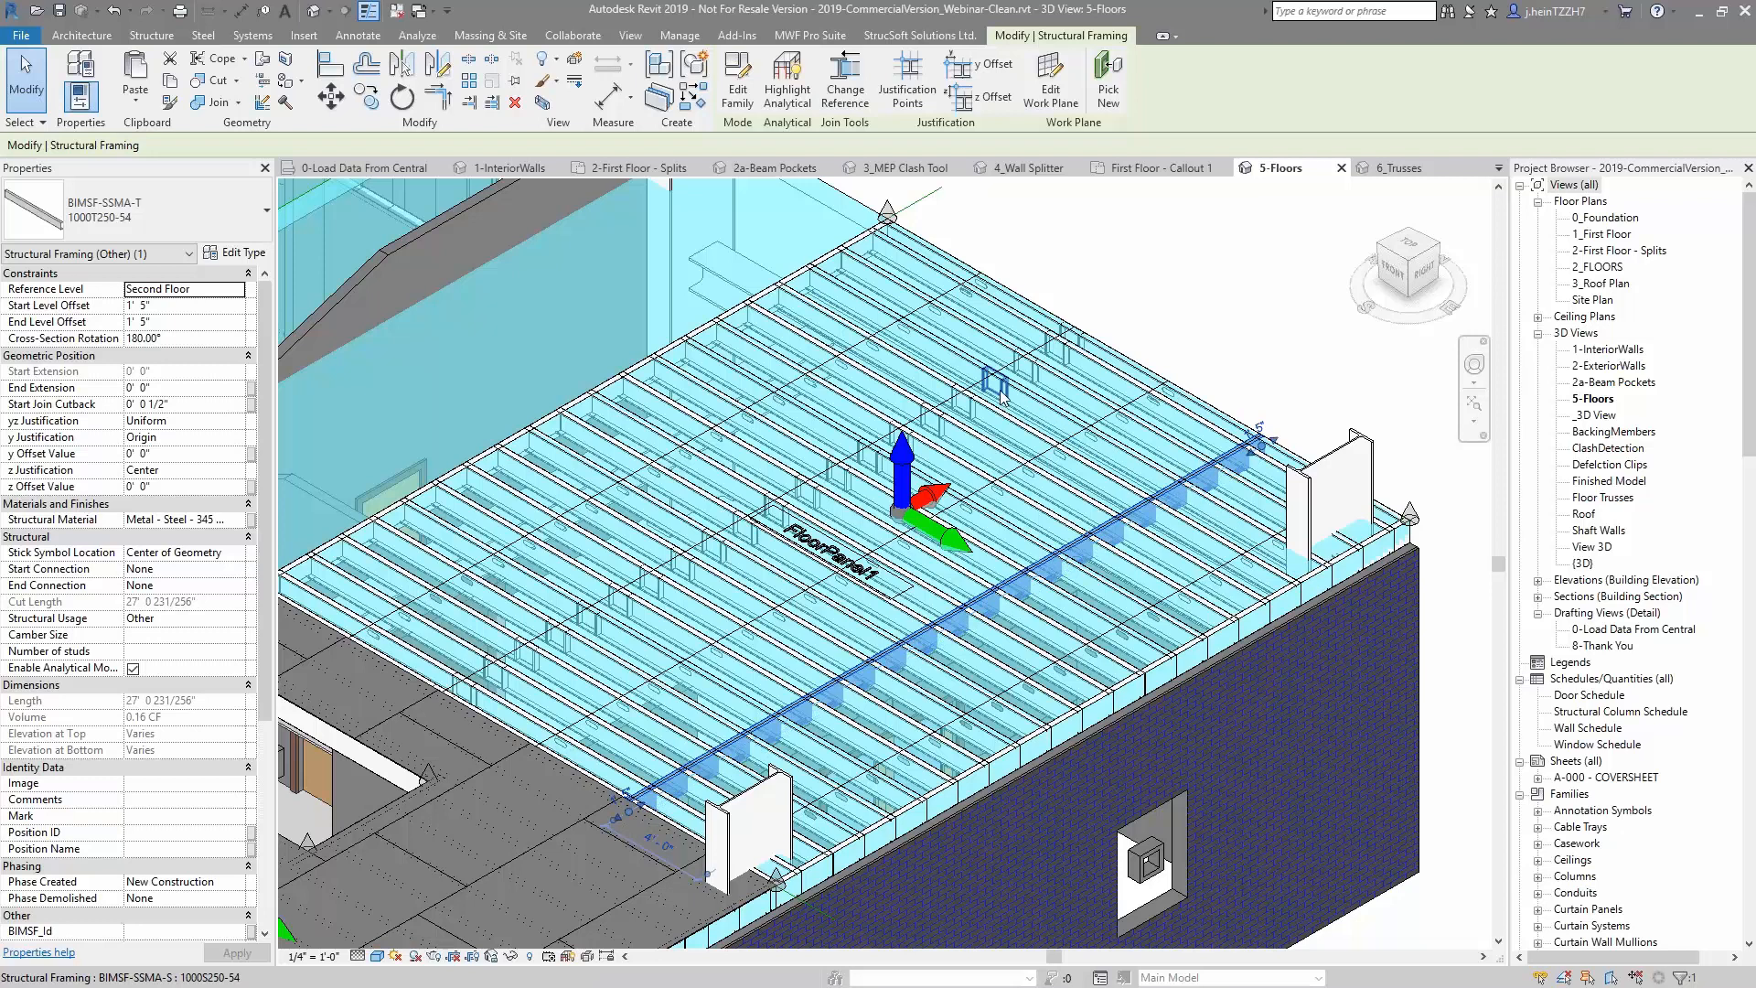
scroll(1002, 380, up, 4)
scroll(1001, 381, up, 4)
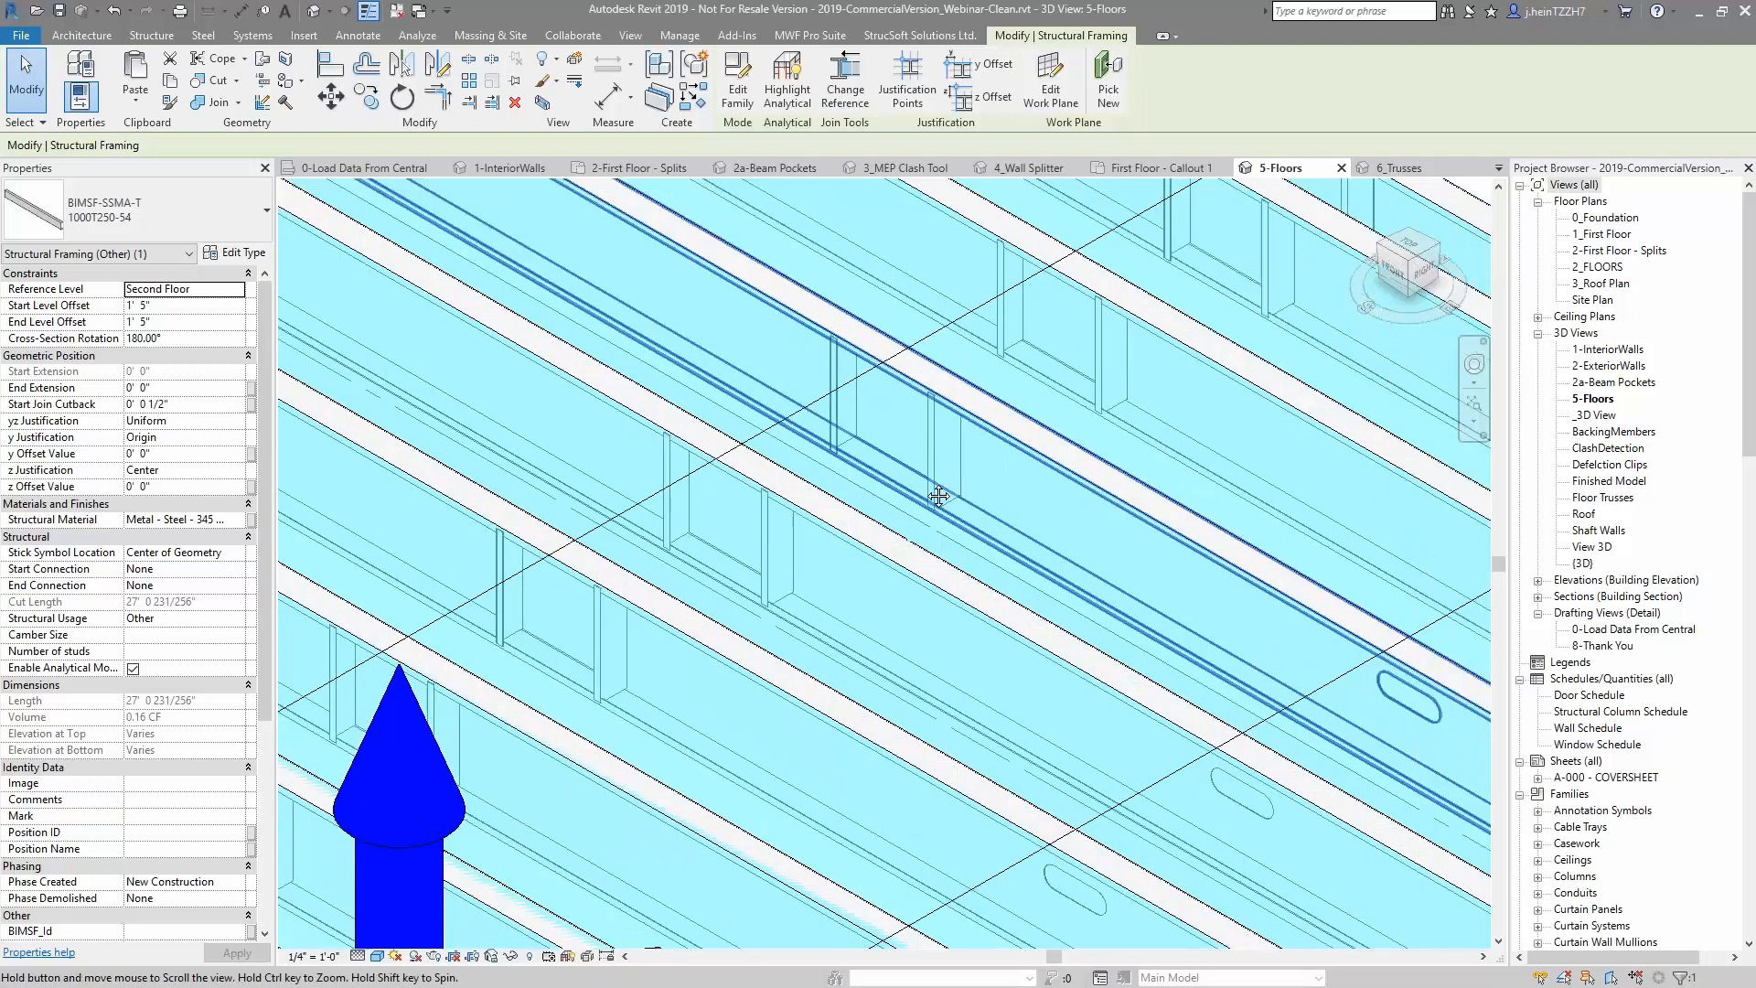
scroll(798, 530, up, 2)
scroll(798, 532, down, 5)
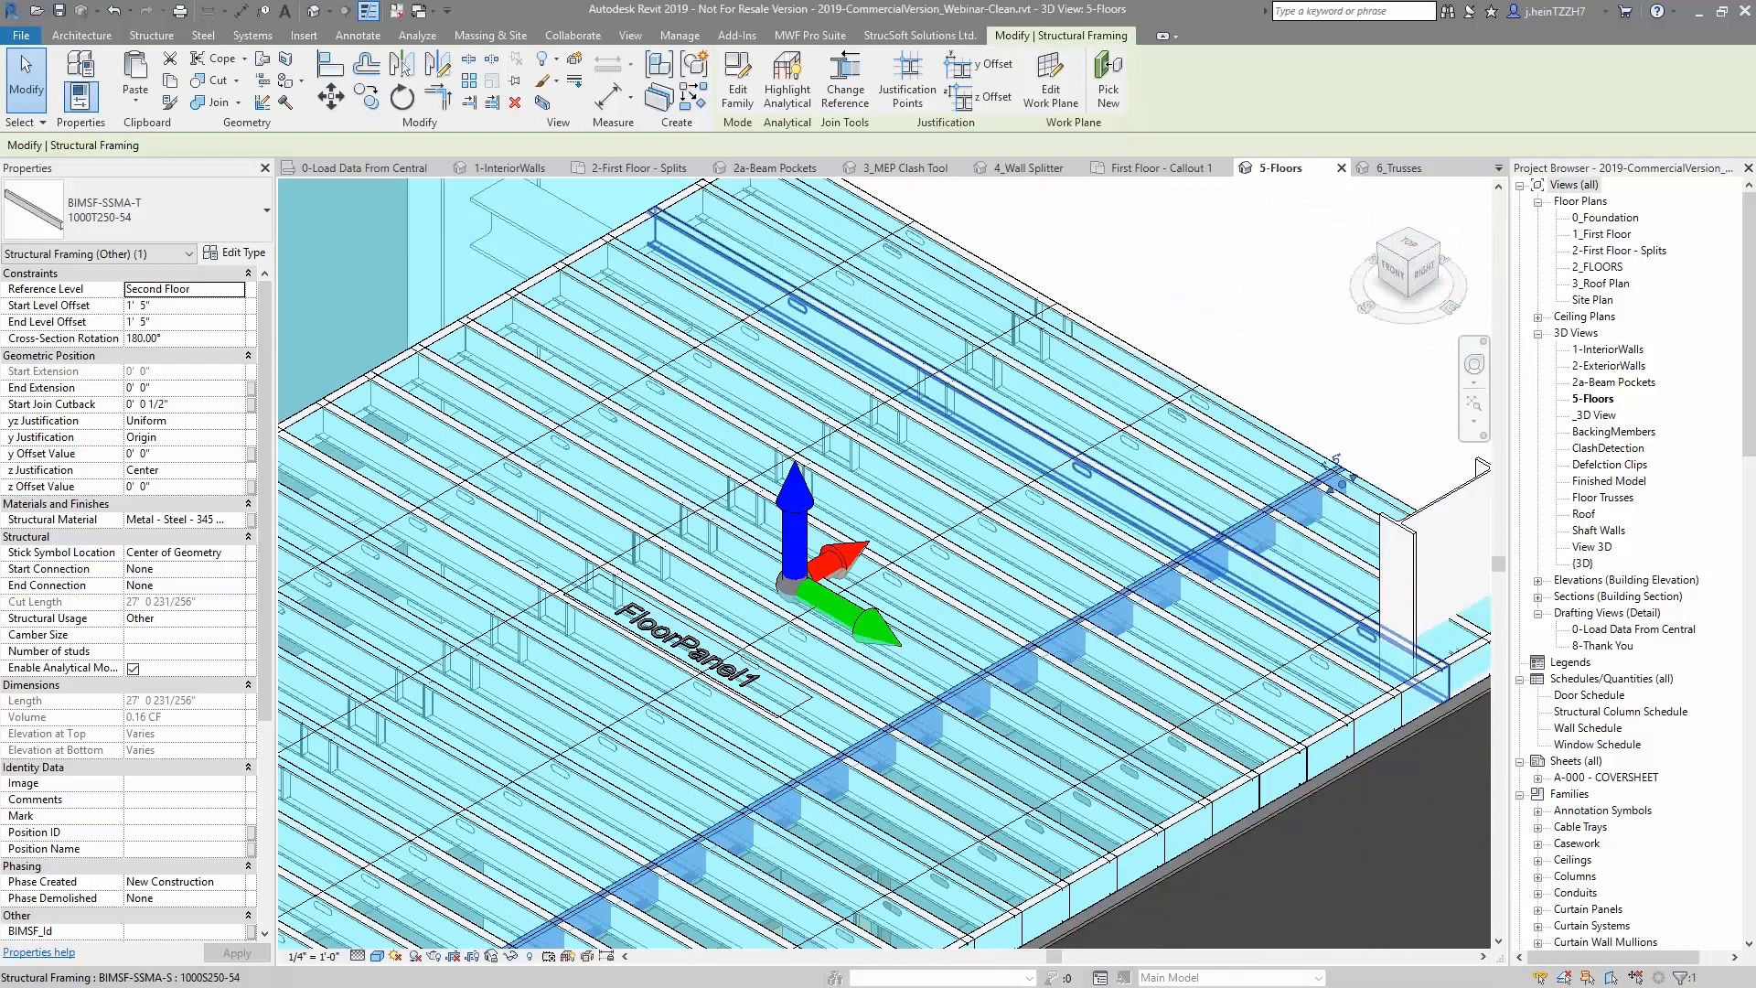
scroll(960, 412, down, 1)
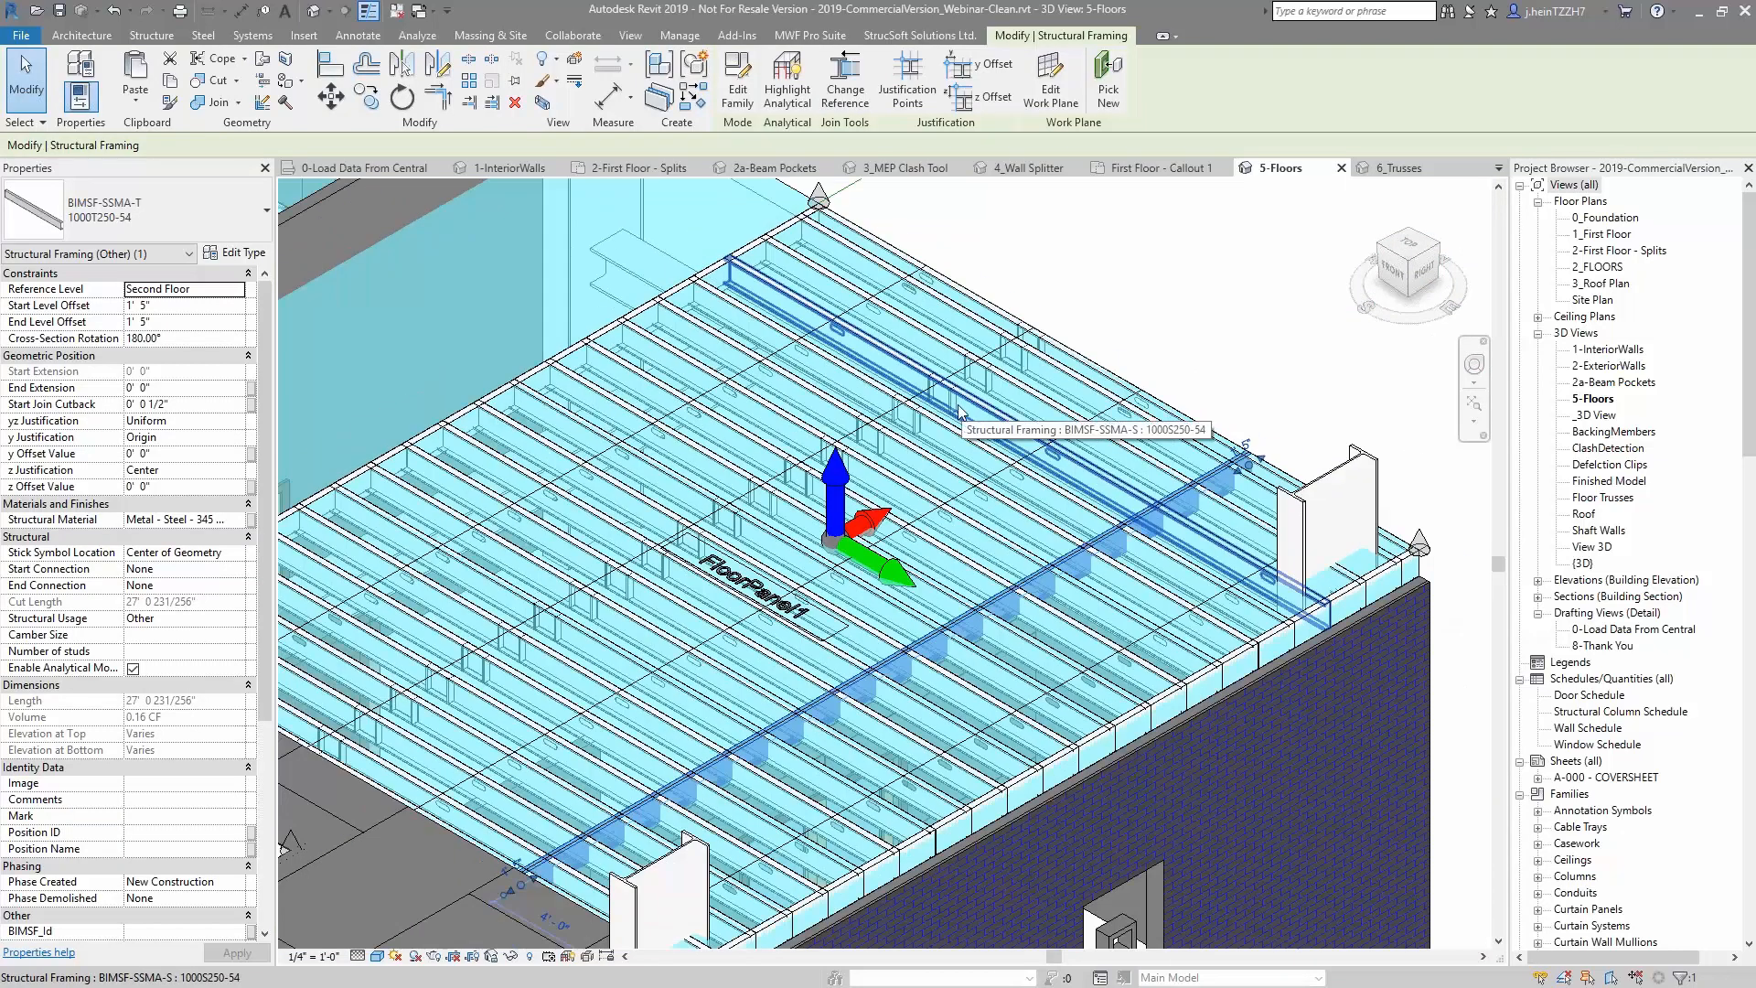
scroll(959, 413, down, 1)
scroll(958, 413, down, 1)
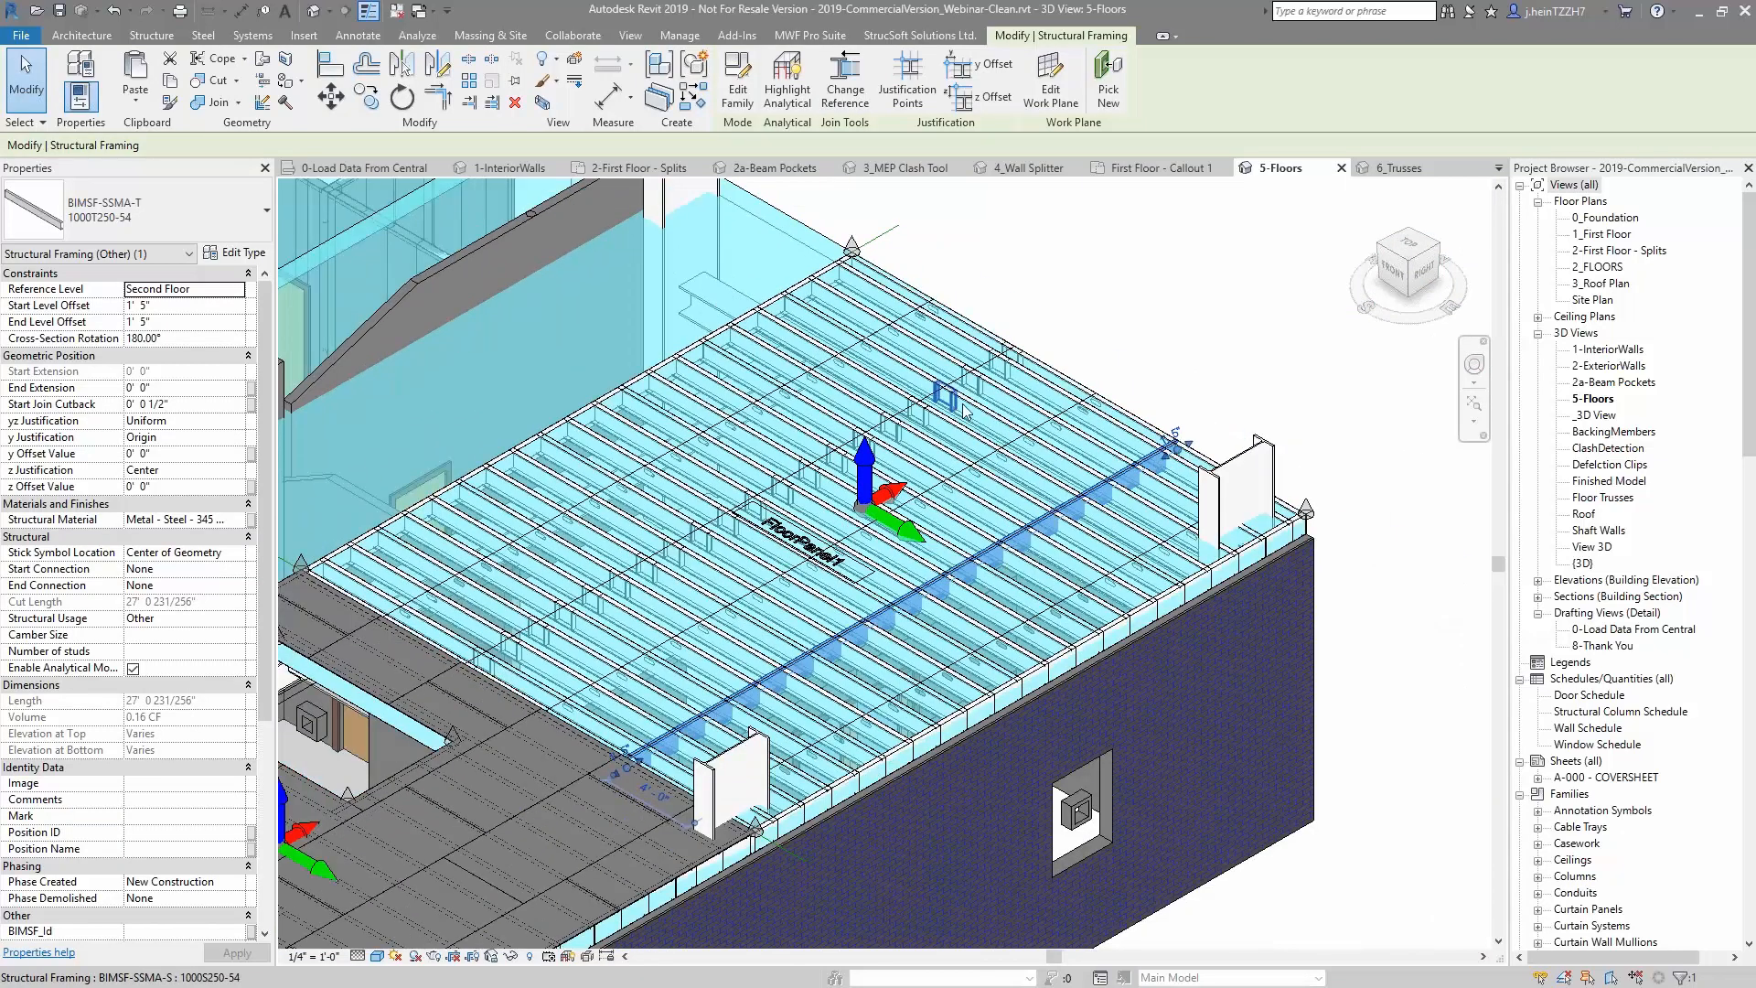
Open the 6_Trusses view and select the CT013 custom truss near the hipped end of the roof
click(1397, 171)
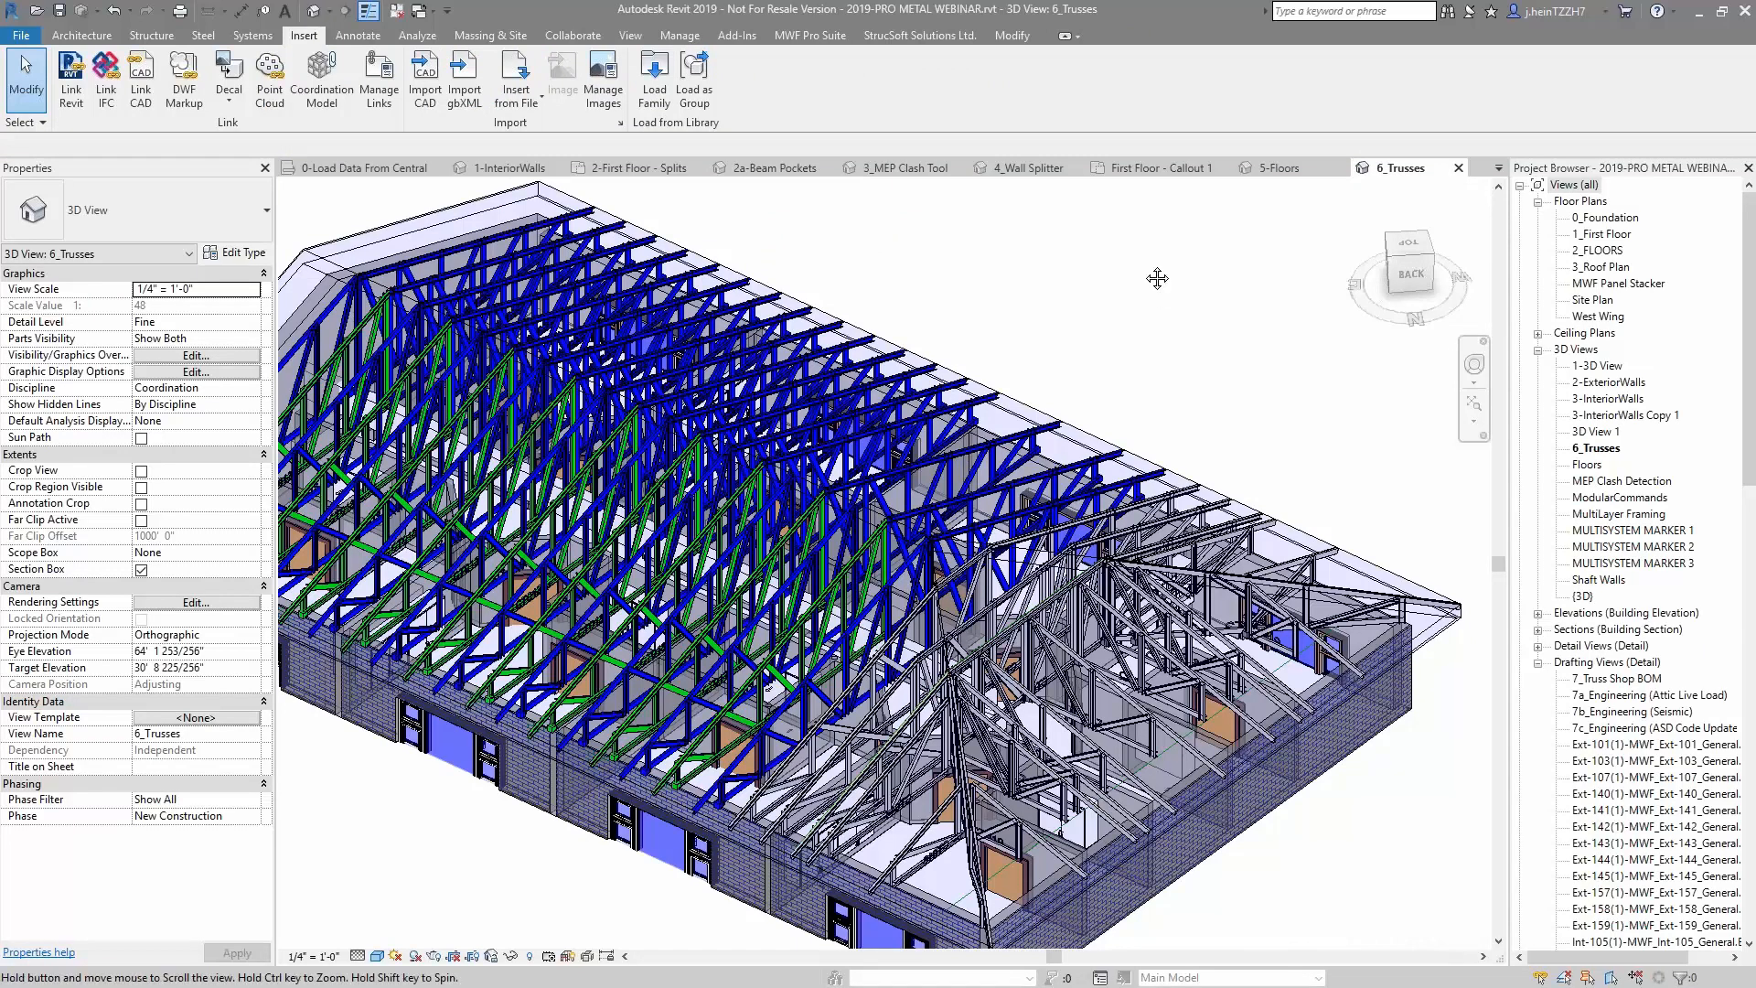
scroll(1151, 288, up, 2)
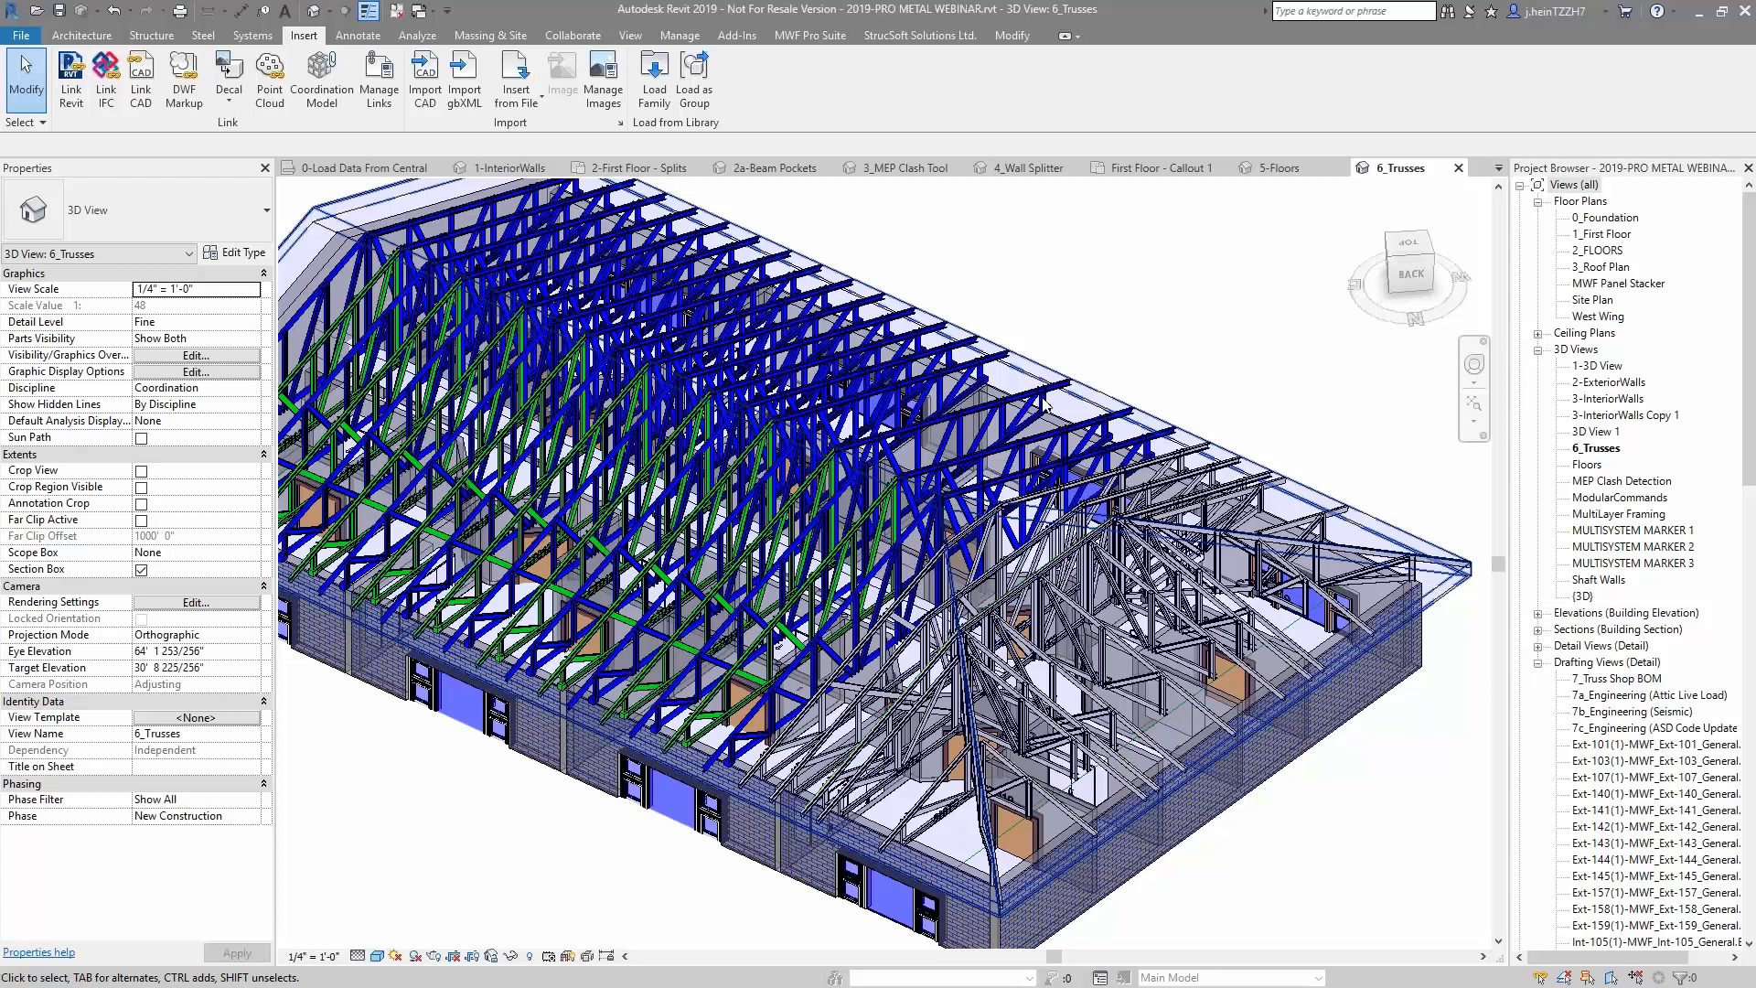
click(1008, 423)
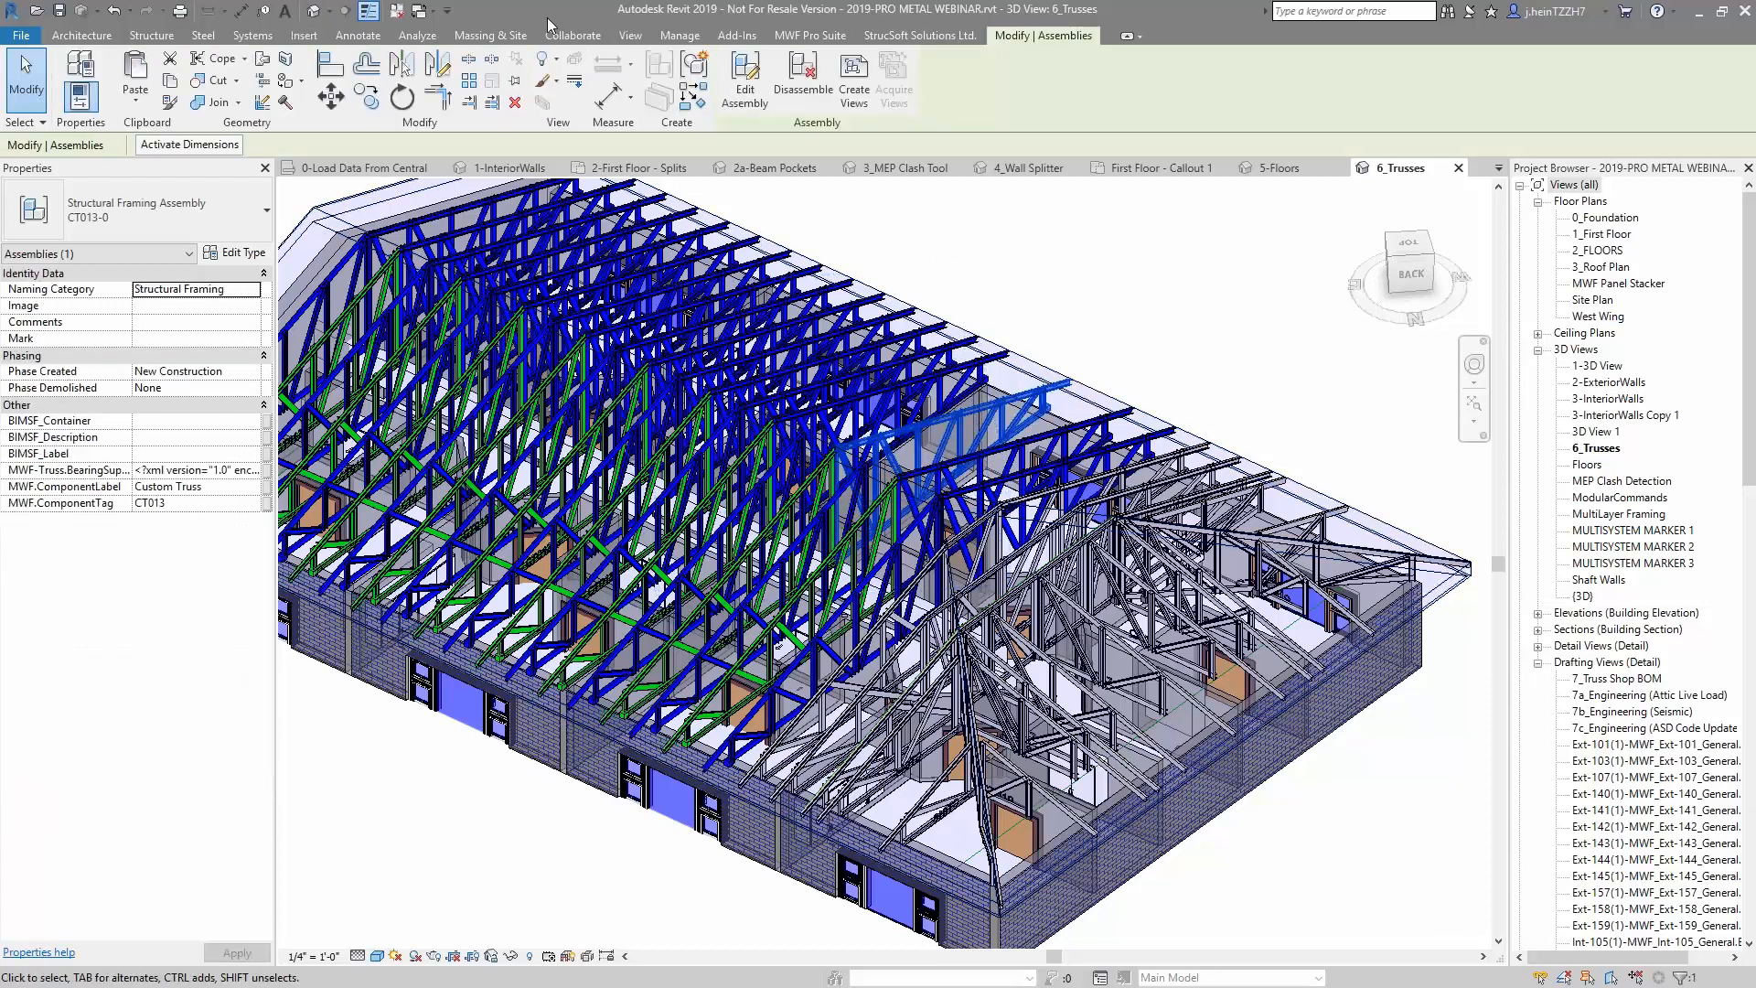
Switch the active MWF module from floor to truss and rafters
click(808, 35)
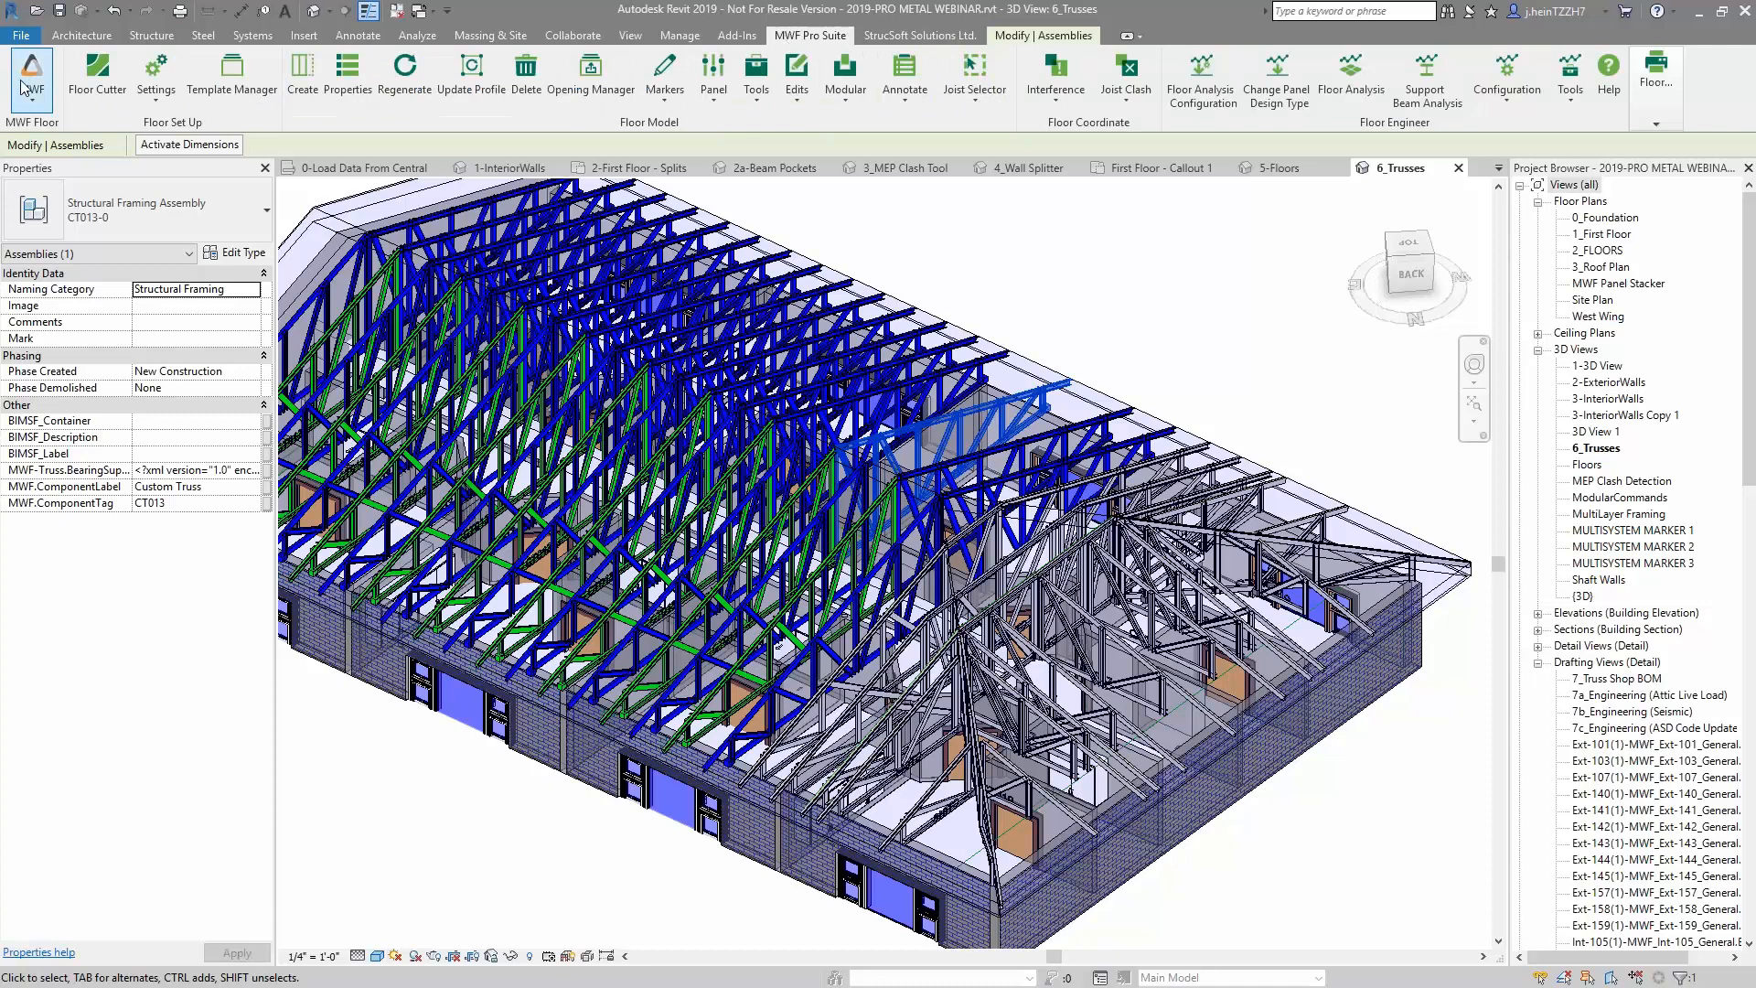
click(32, 82)
click(52, 125)
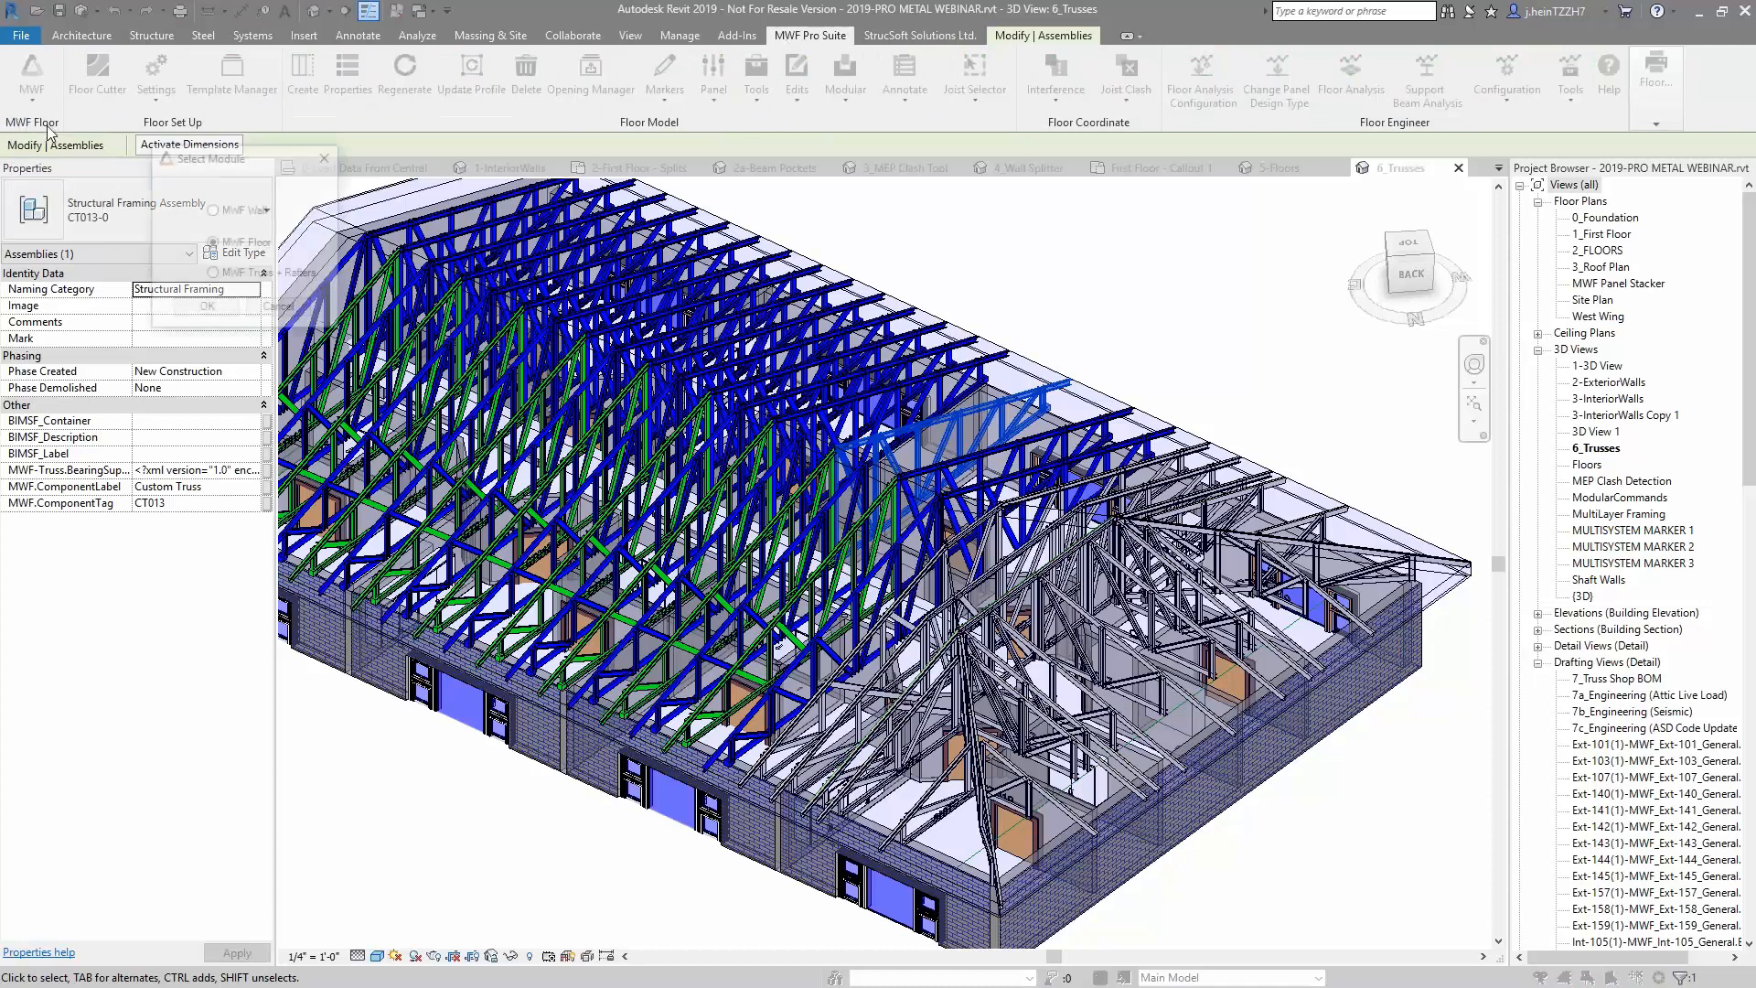
click(213, 275)
click(206, 309)
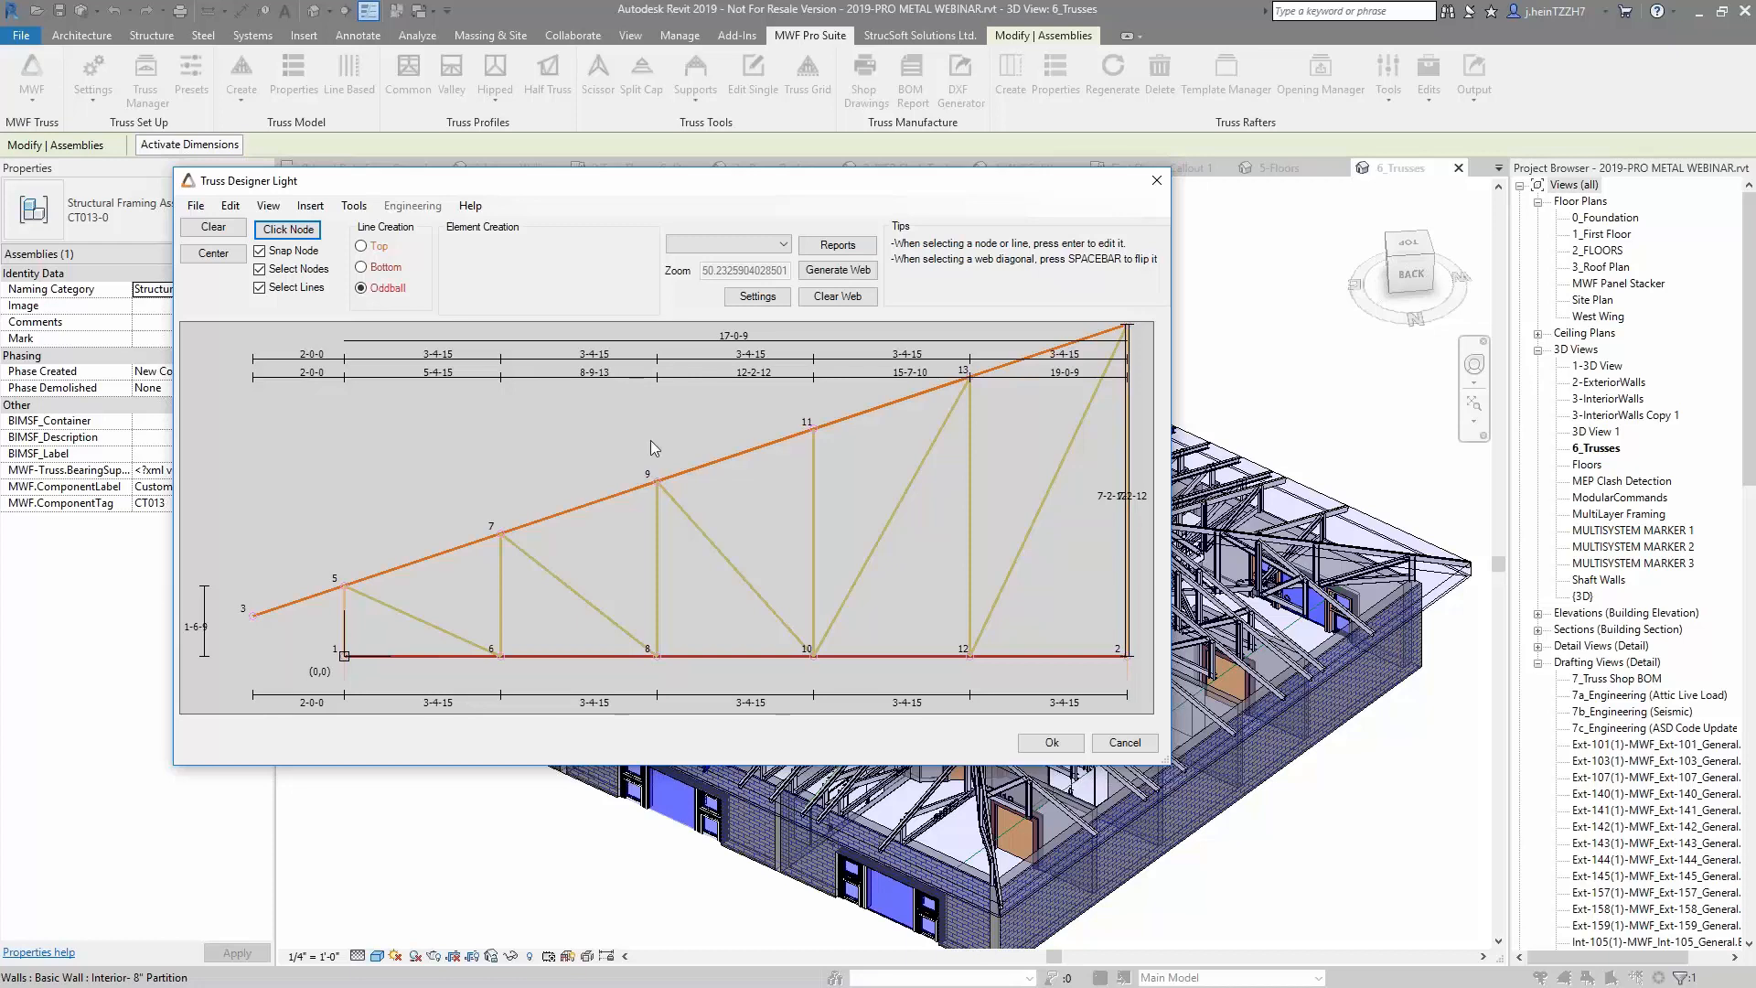
In the truss designer's webbing settings for CT013, set the verticals position to Diagonals Only
click(751, 302)
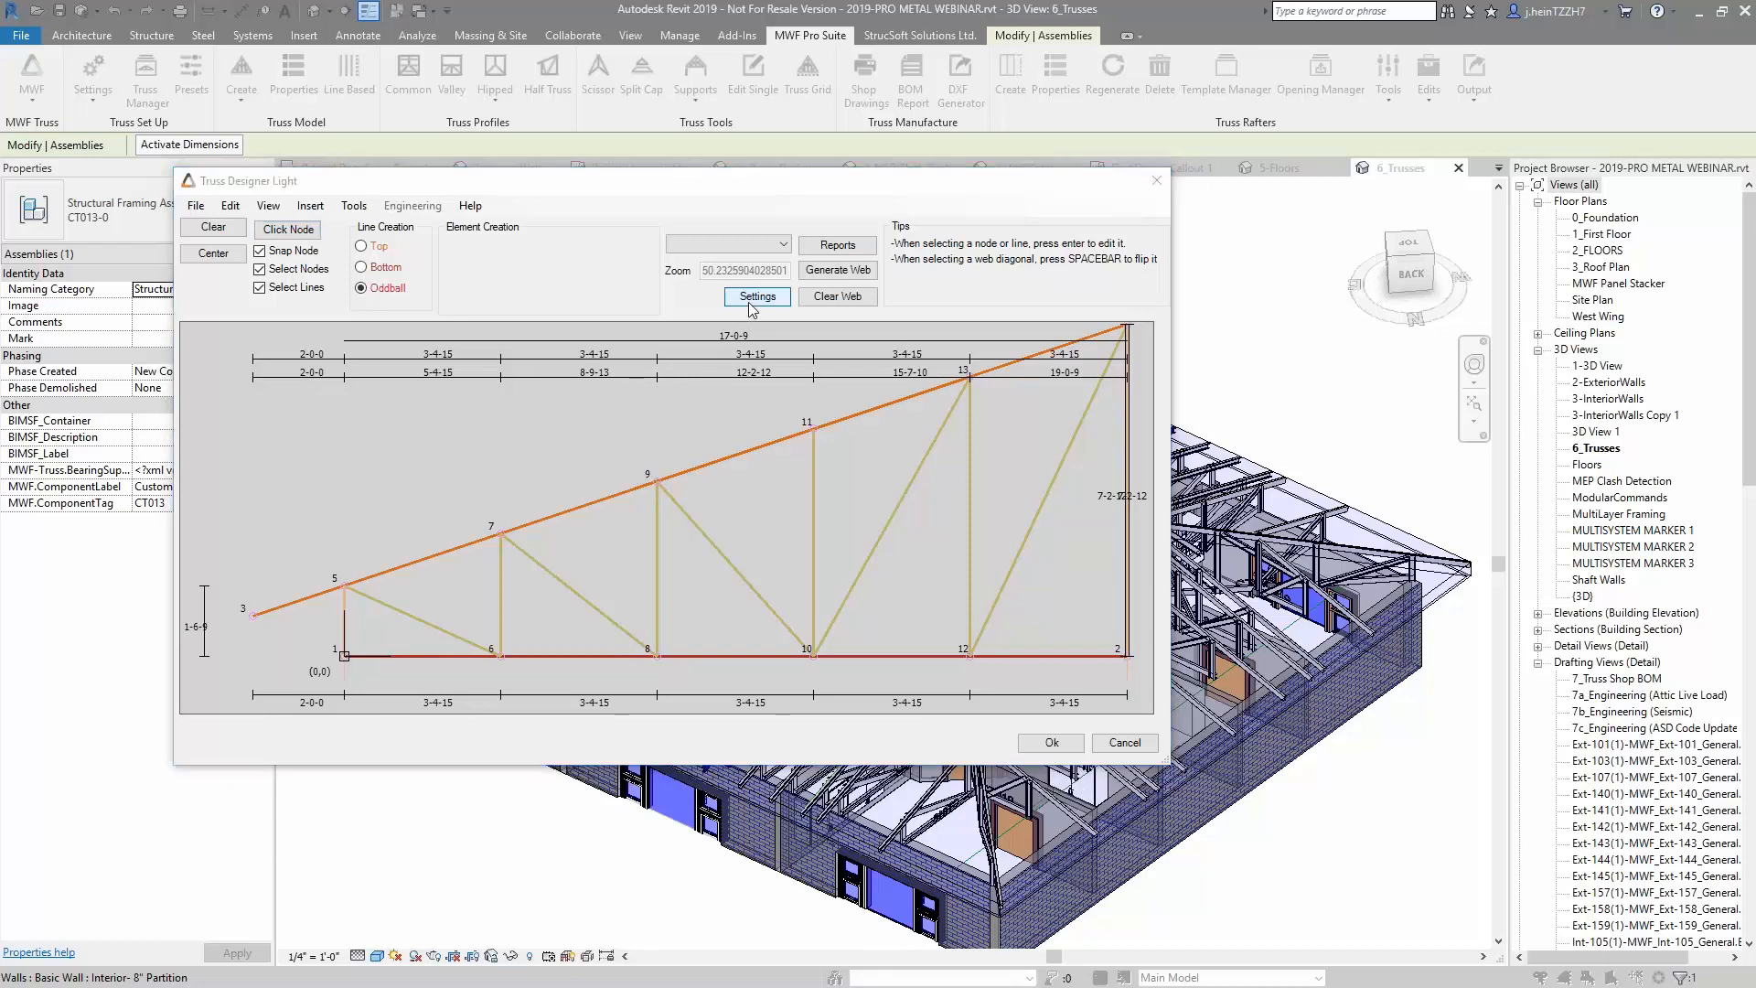
click(243, 353)
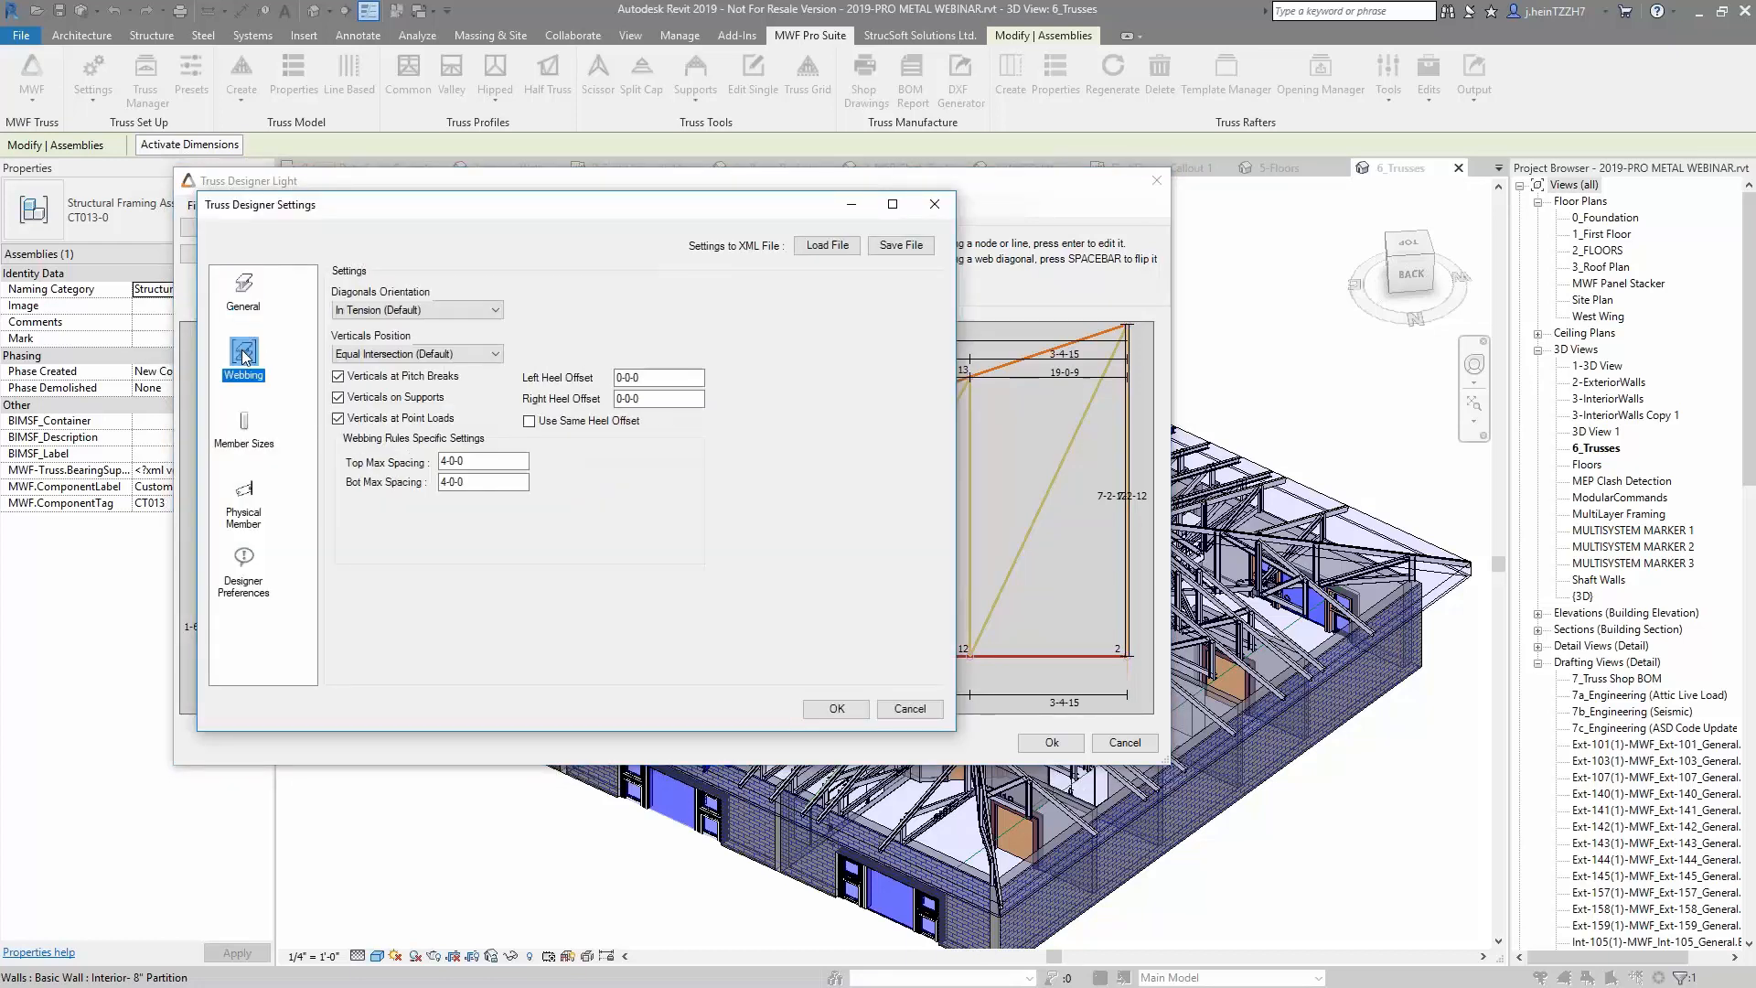
click(450, 355)
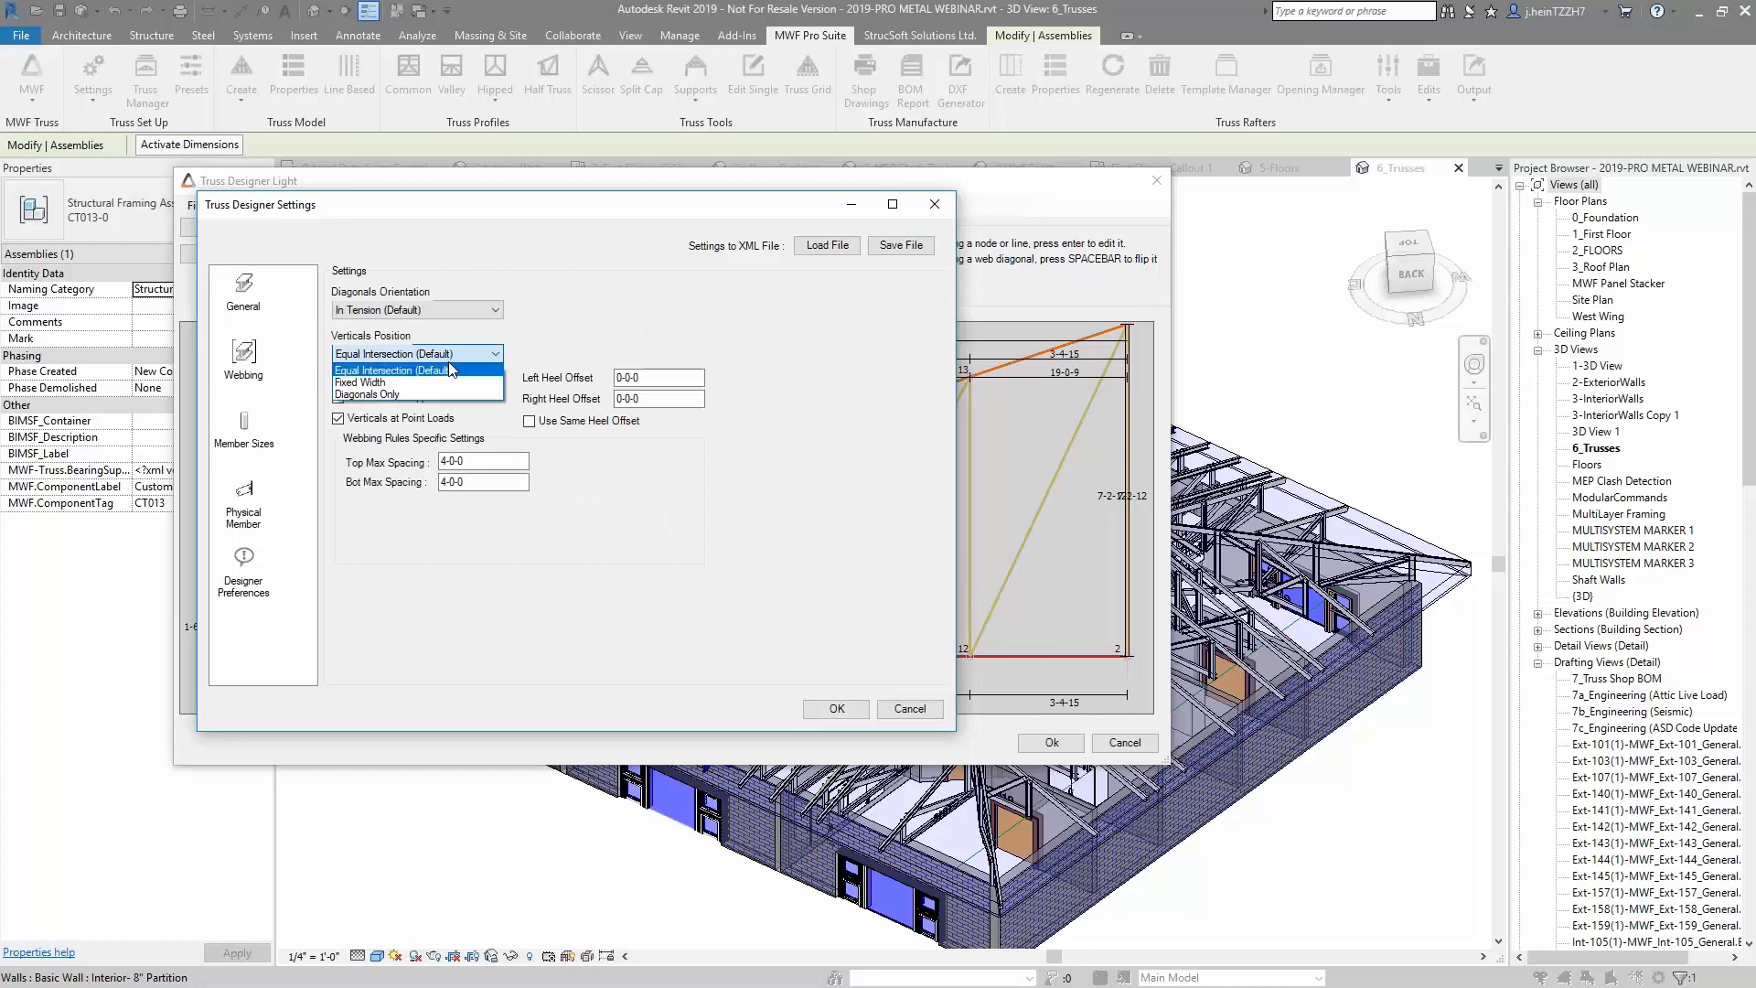
click(430, 394)
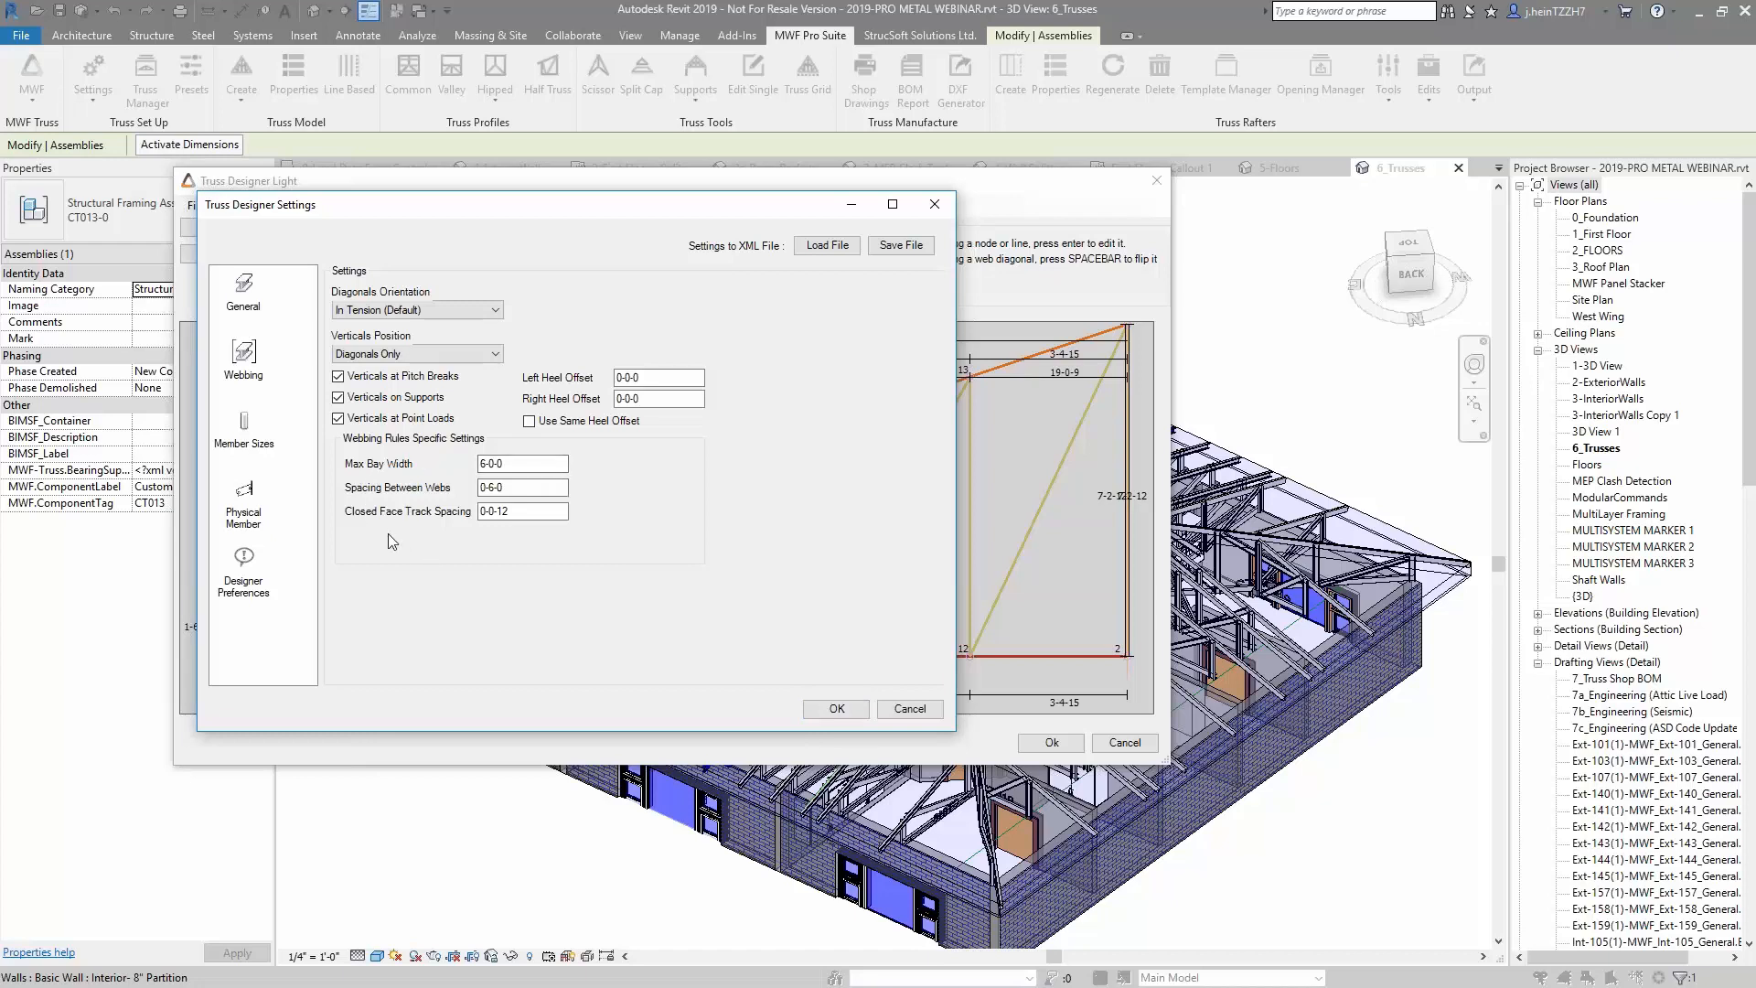
click(835, 709)
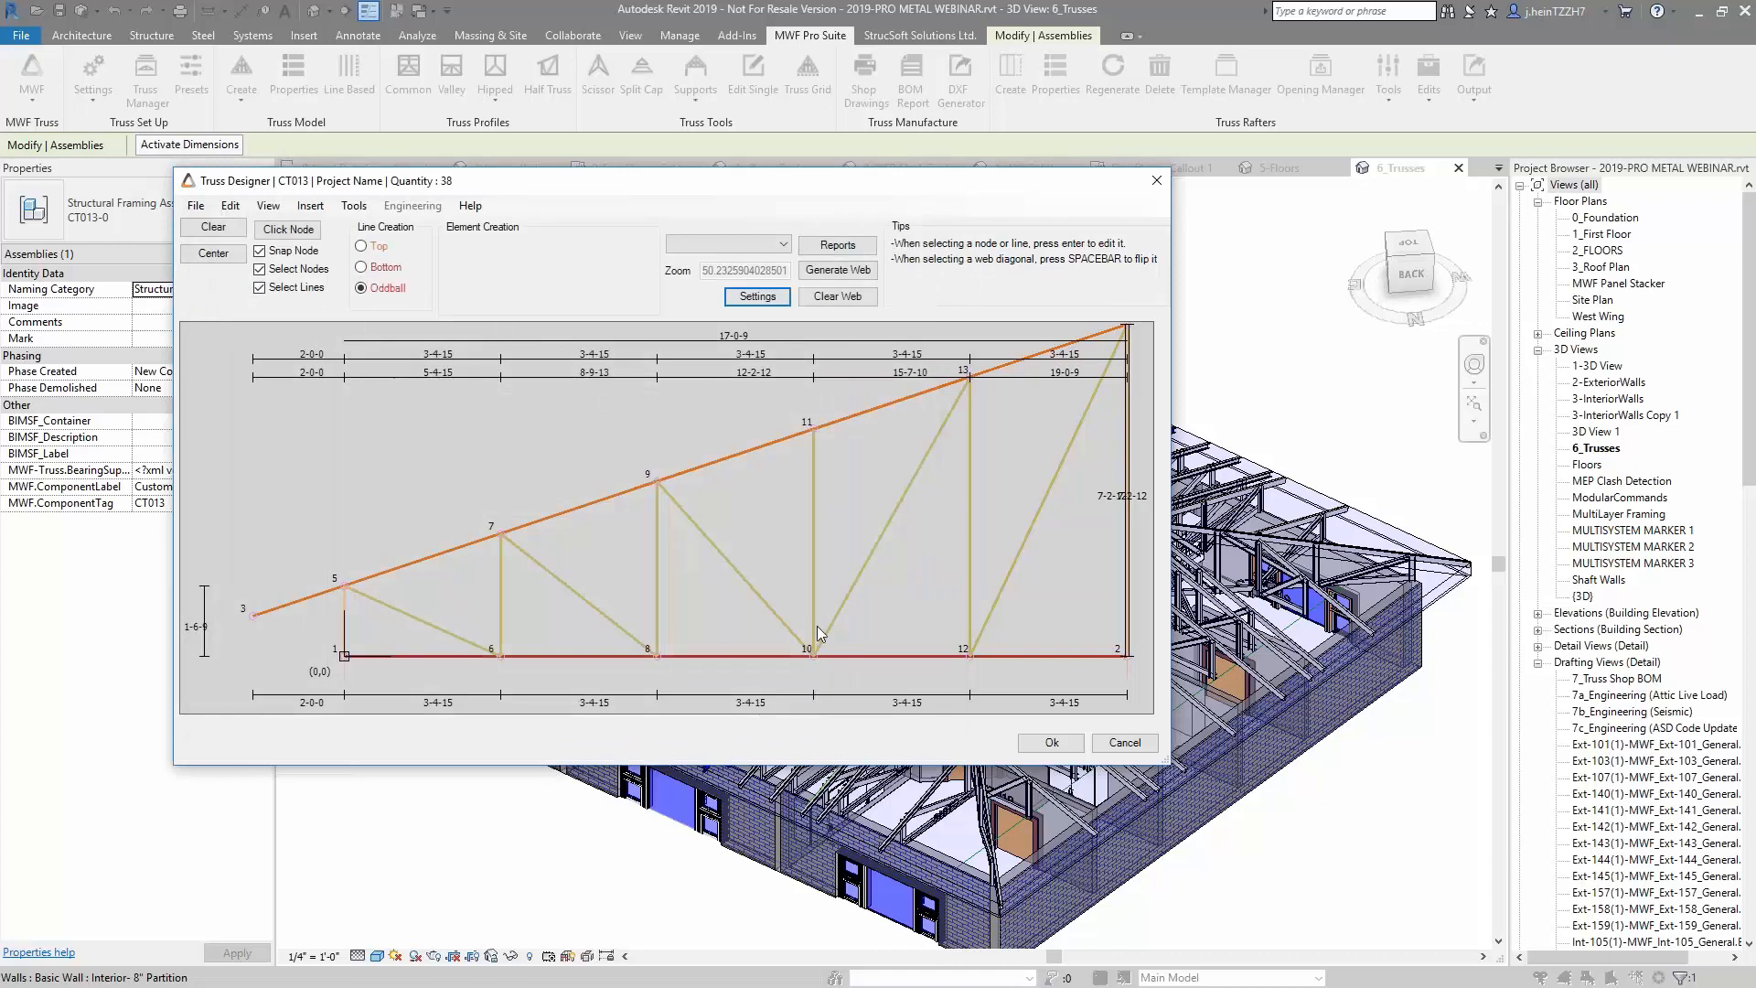
Clear the CT013 truss web, generate a new web from the webbing settings, and close the designer without saving
click(832, 301)
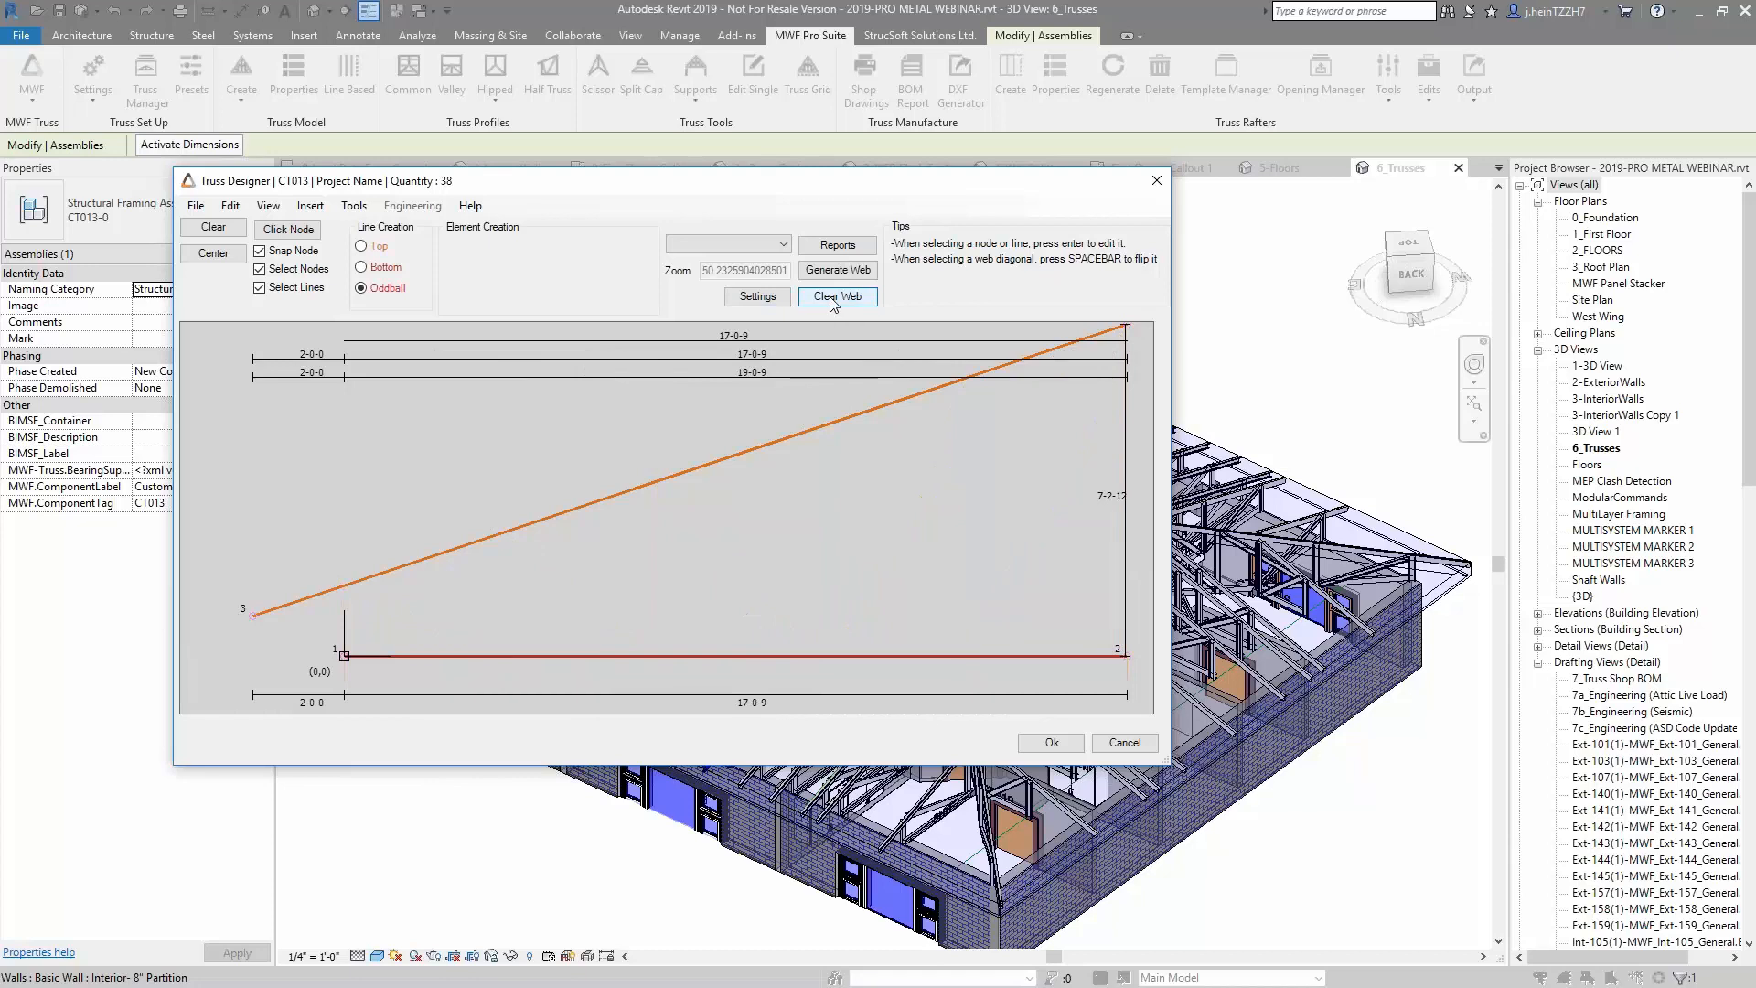
click(830, 275)
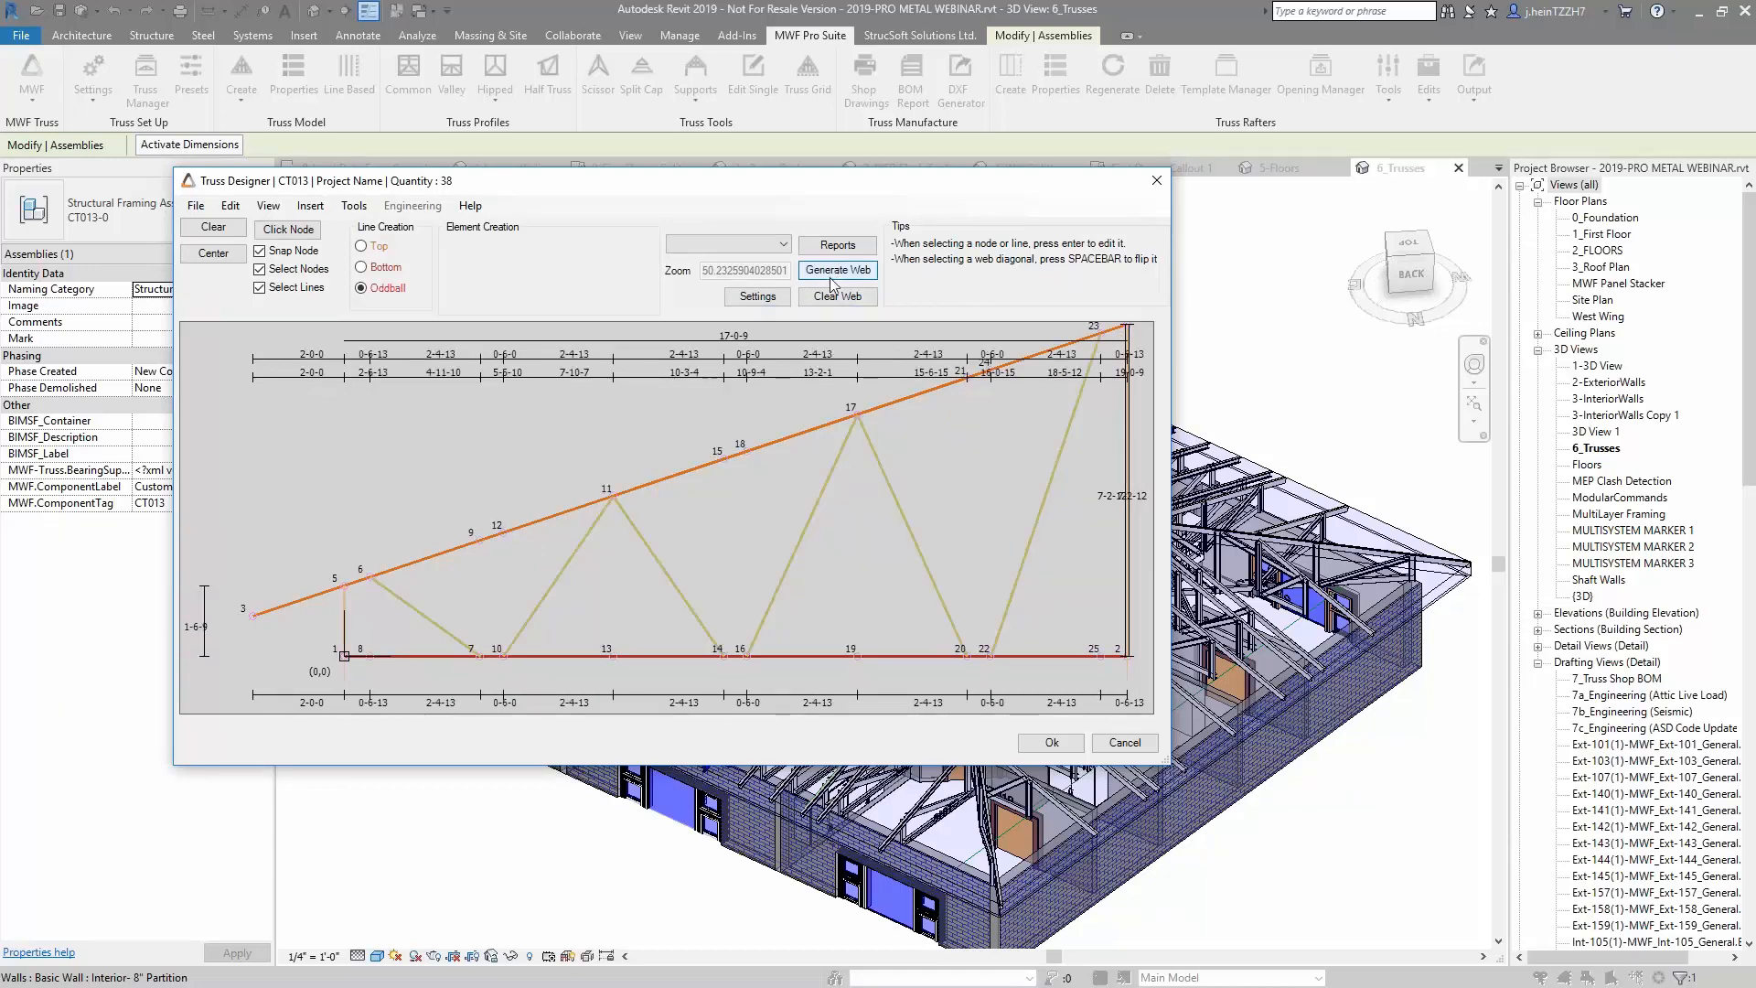
click(1034, 520)
click(1124, 742)
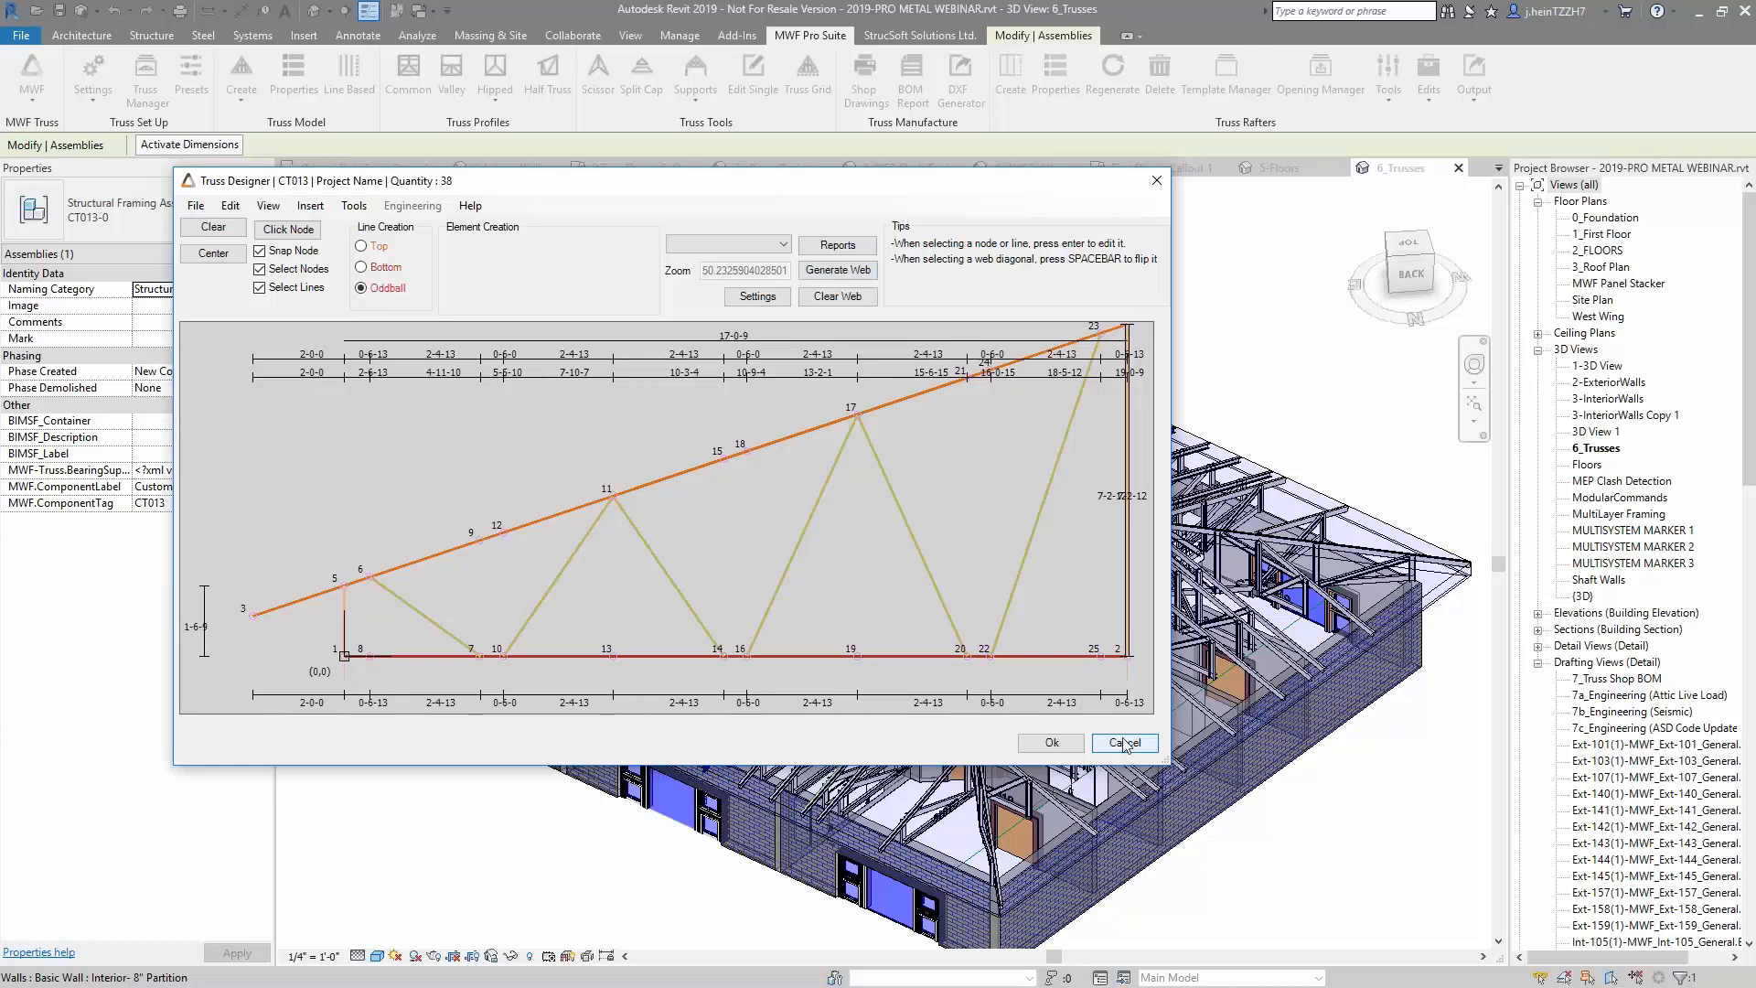
click(1149, 308)
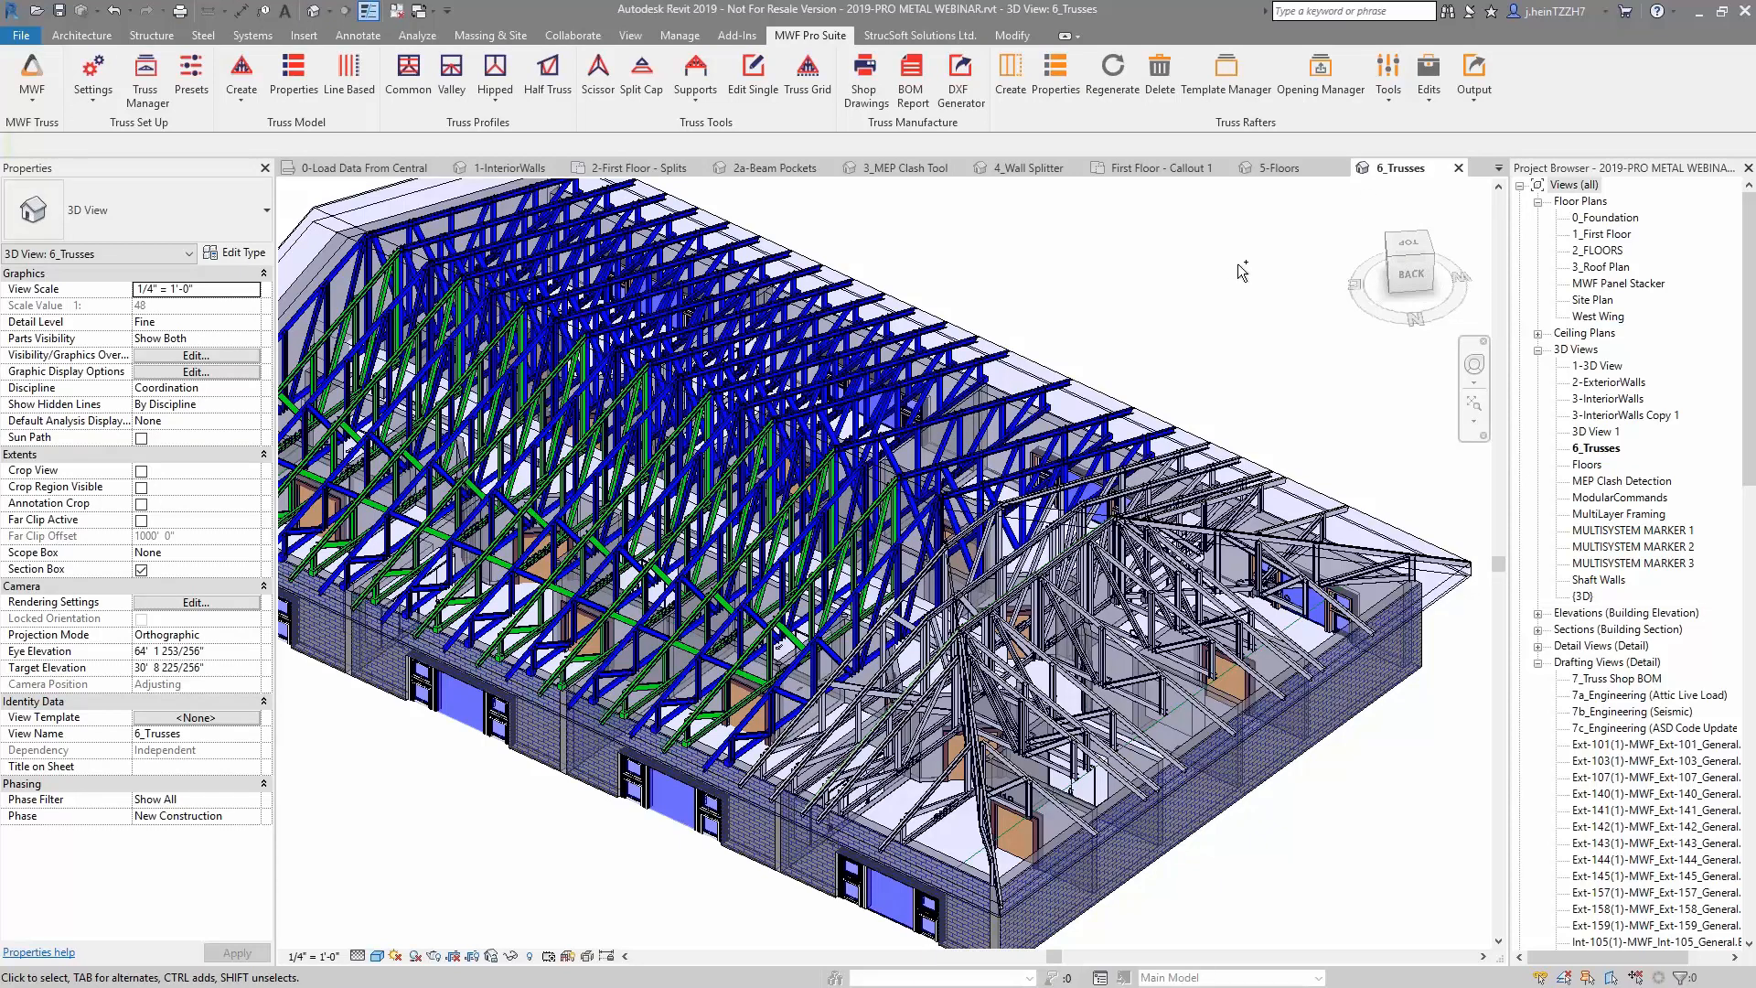
Bring up the 7_Truss Shop BOM drafting view to review the truss bill of materials
key(ctrl+Tab)
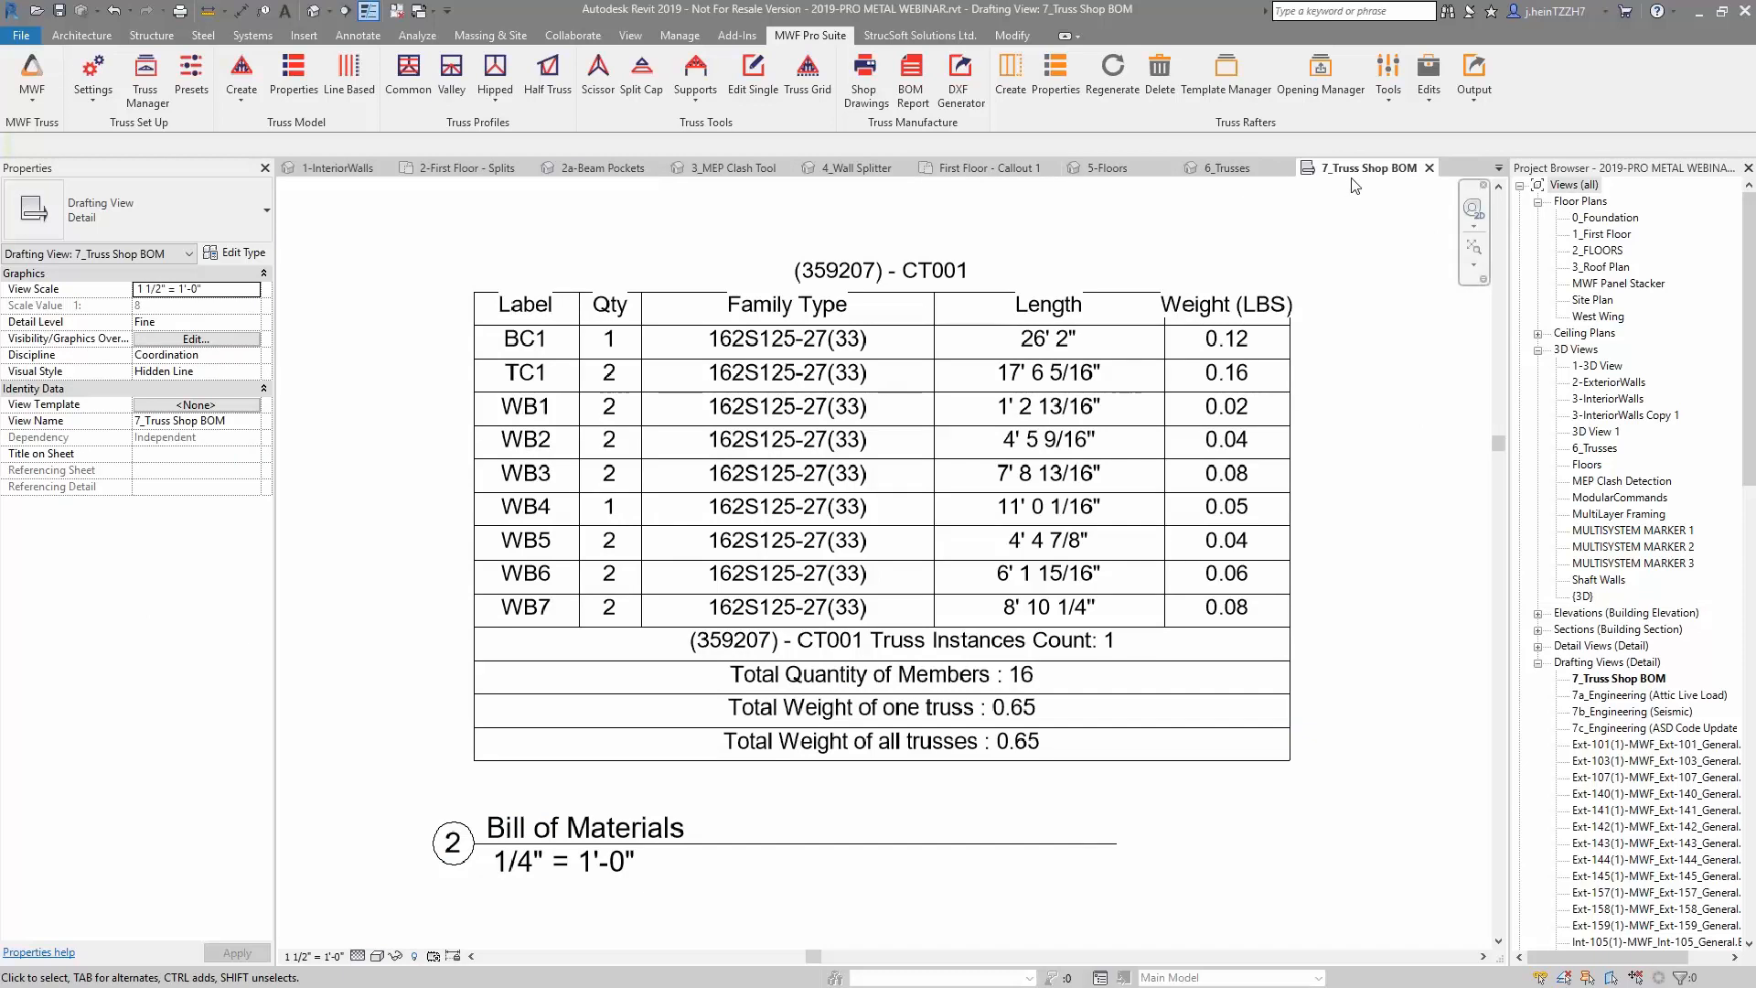
key(ctrl+Tab)
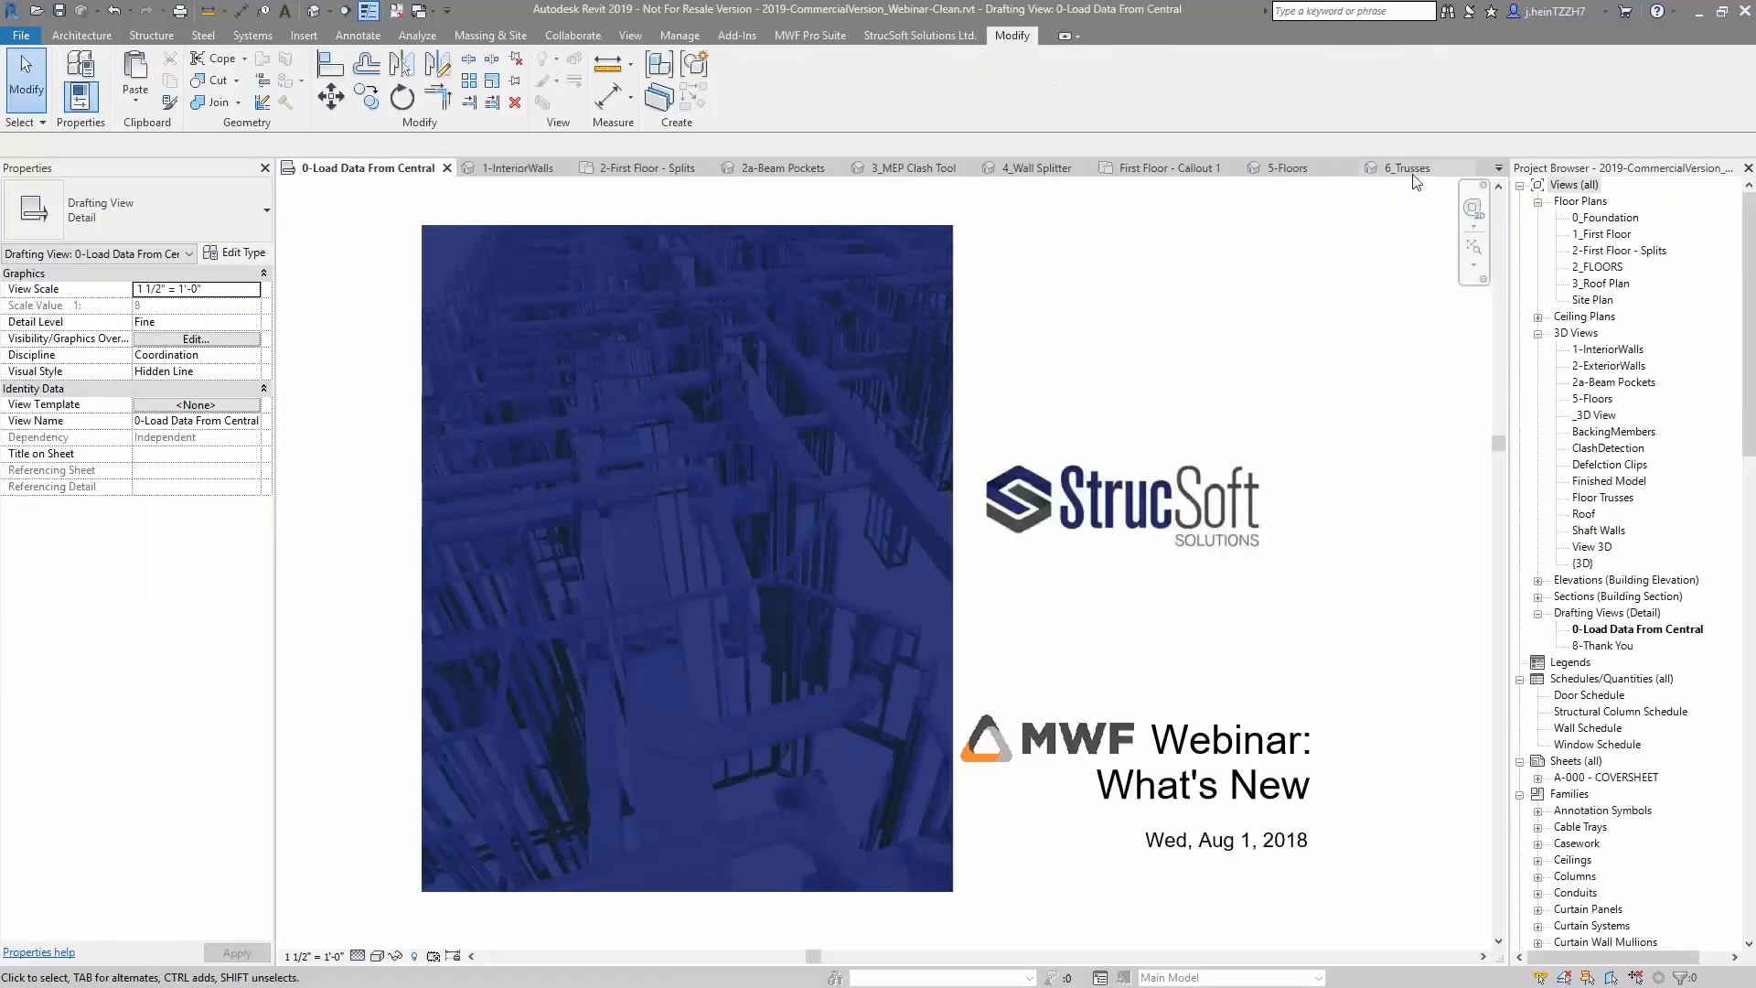
click(1498, 168)
click(1552, 335)
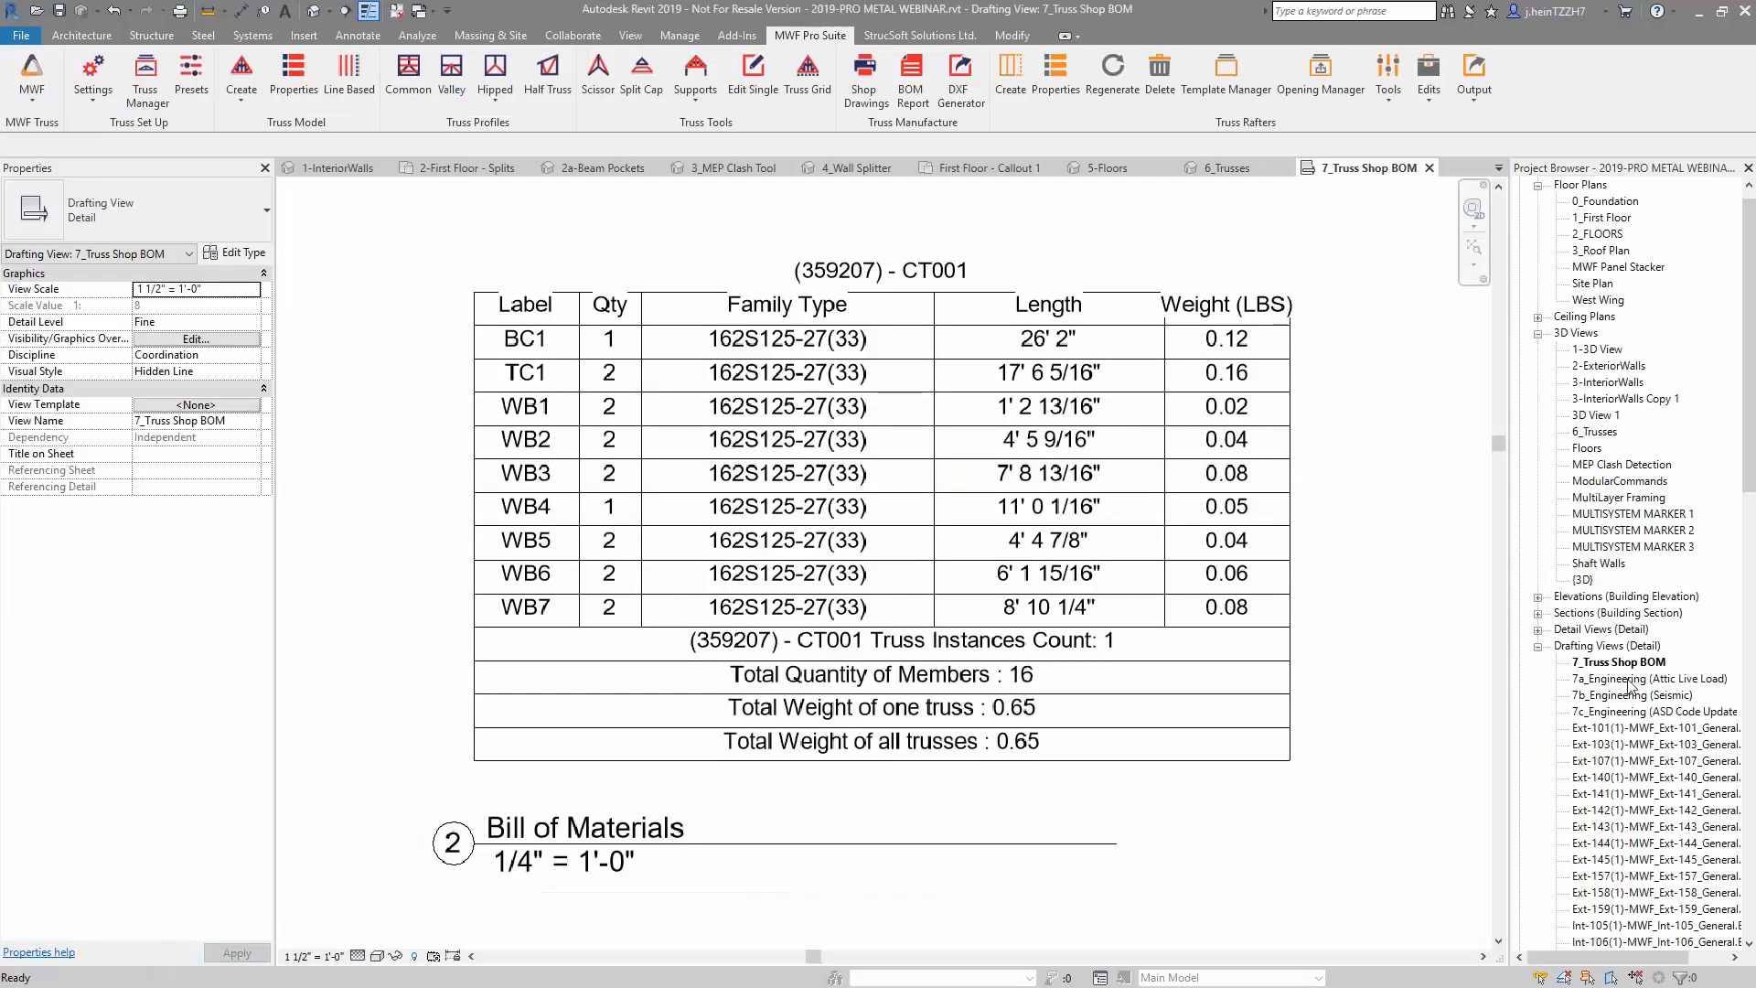
Review the 7a (Attic Live Load), 7b (Seismic) and 7c (ASD Code Update) engineering views and return to the Truss Shop BOM
double_click(1626, 681)
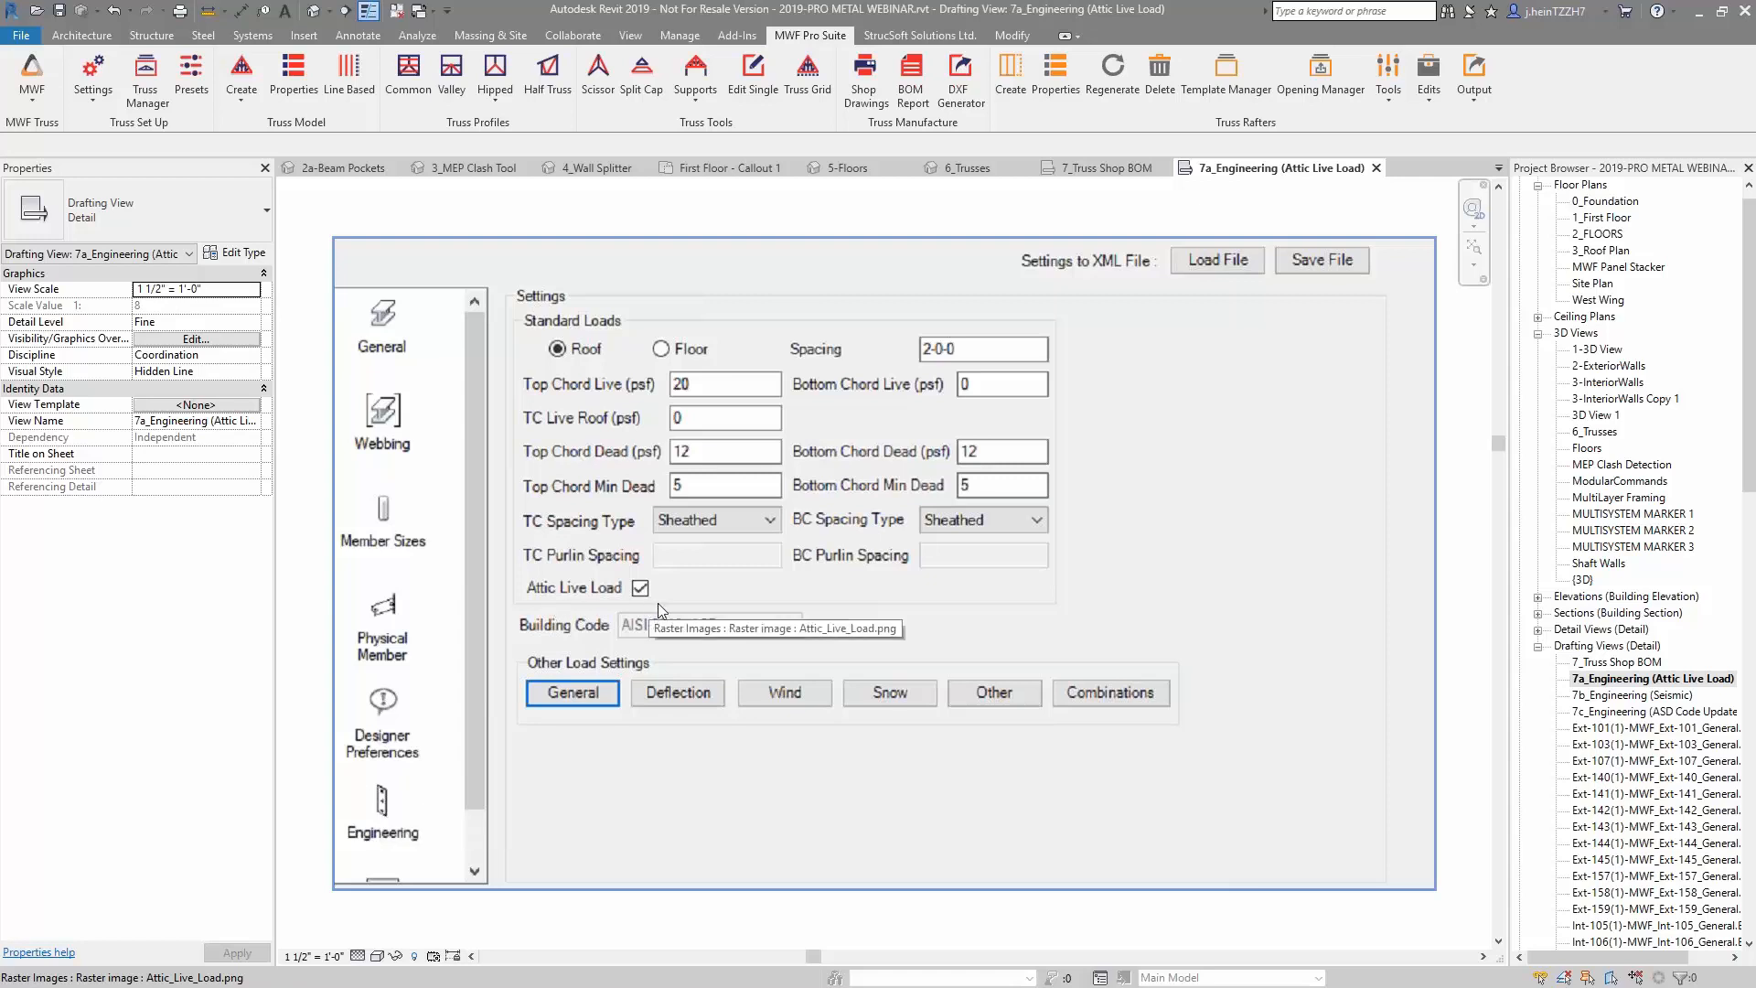
double_click(1663, 695)
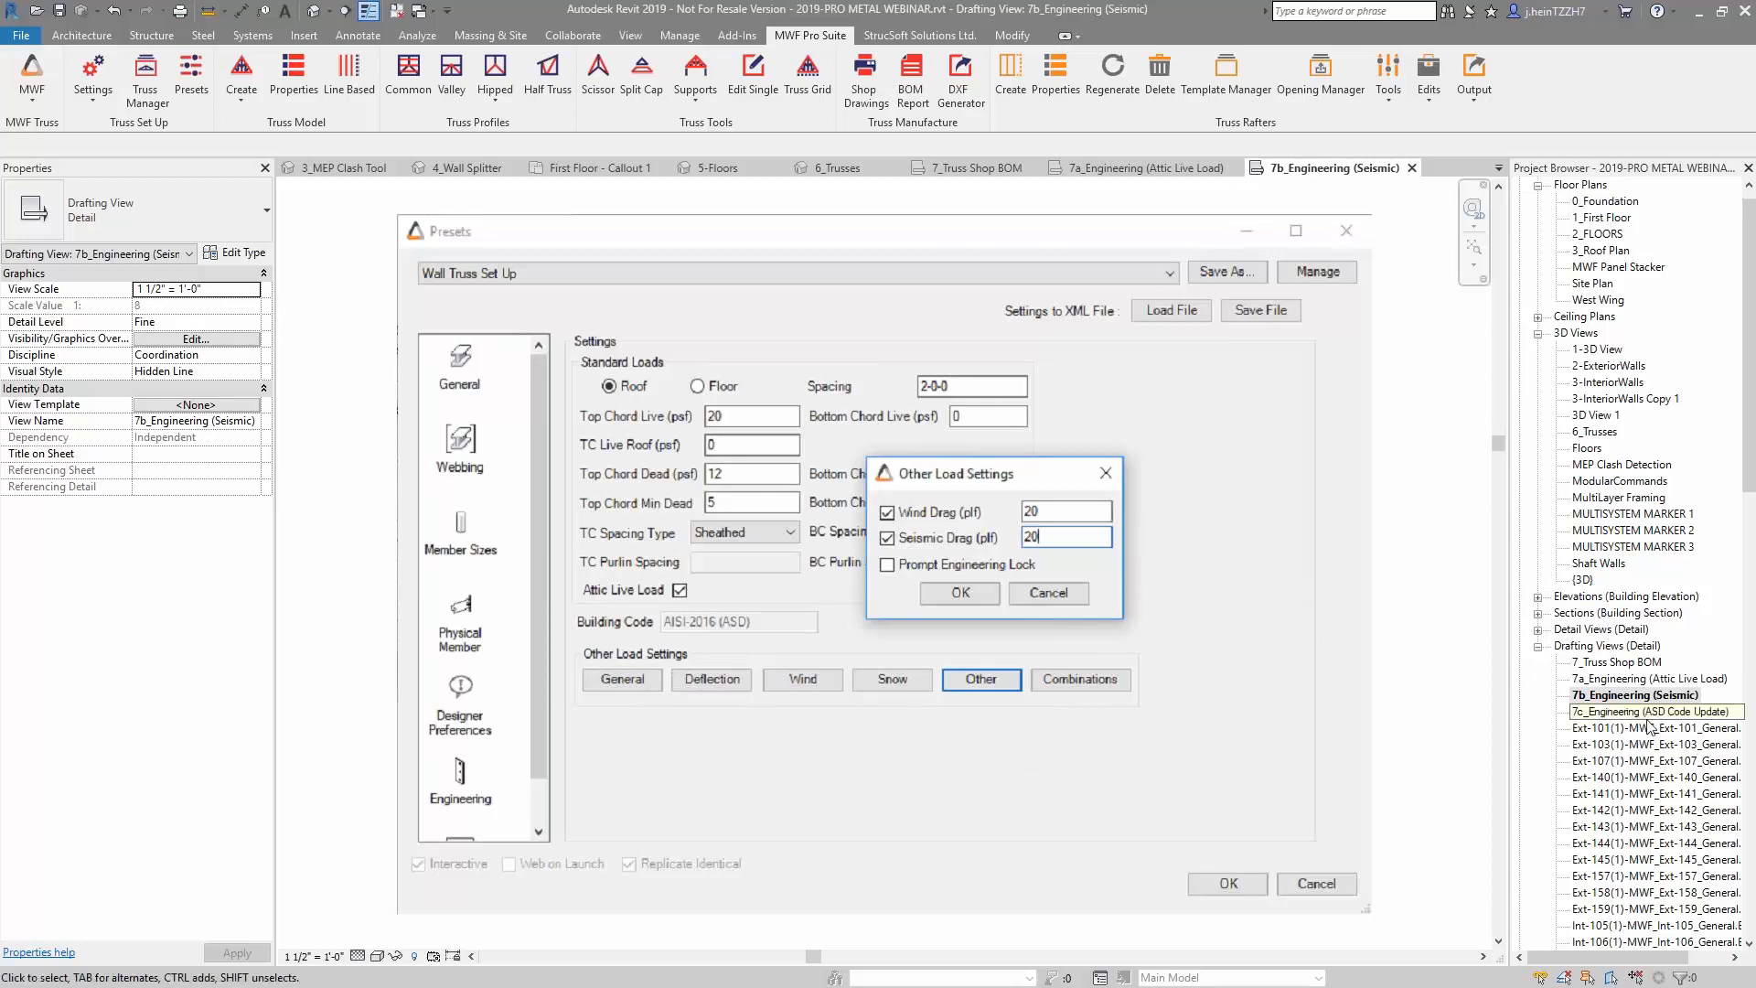
double_click(1634, 715)
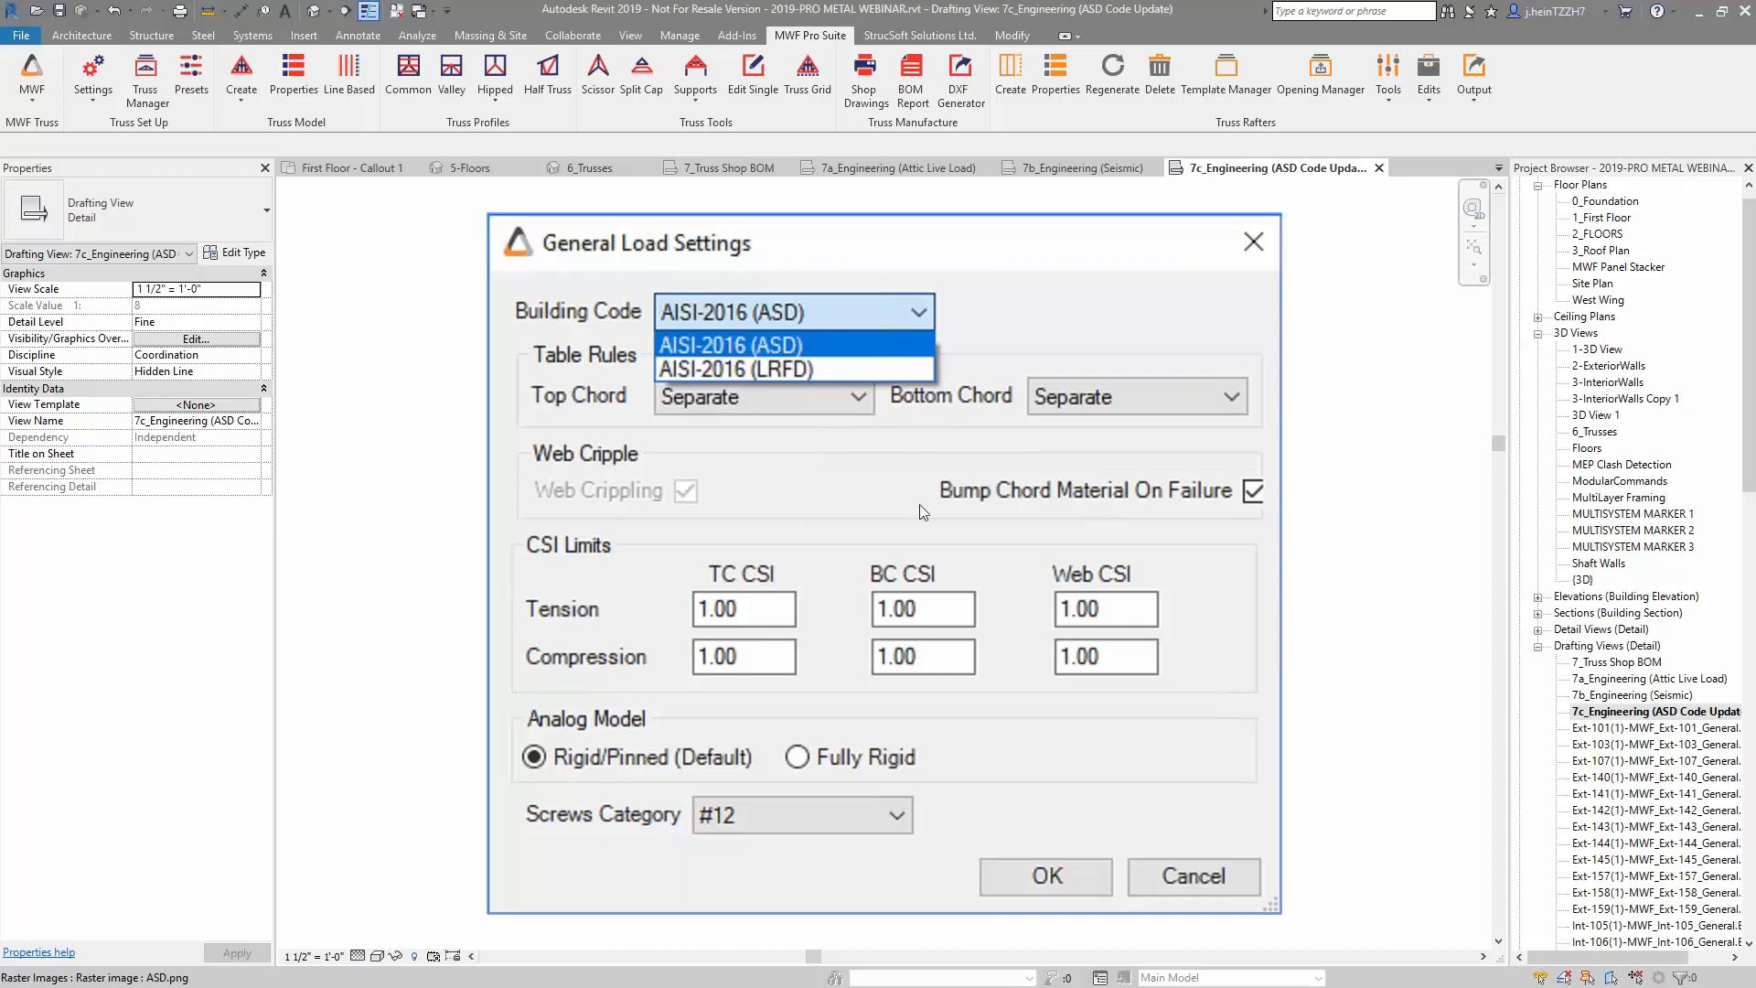
double_click(1619, 662)
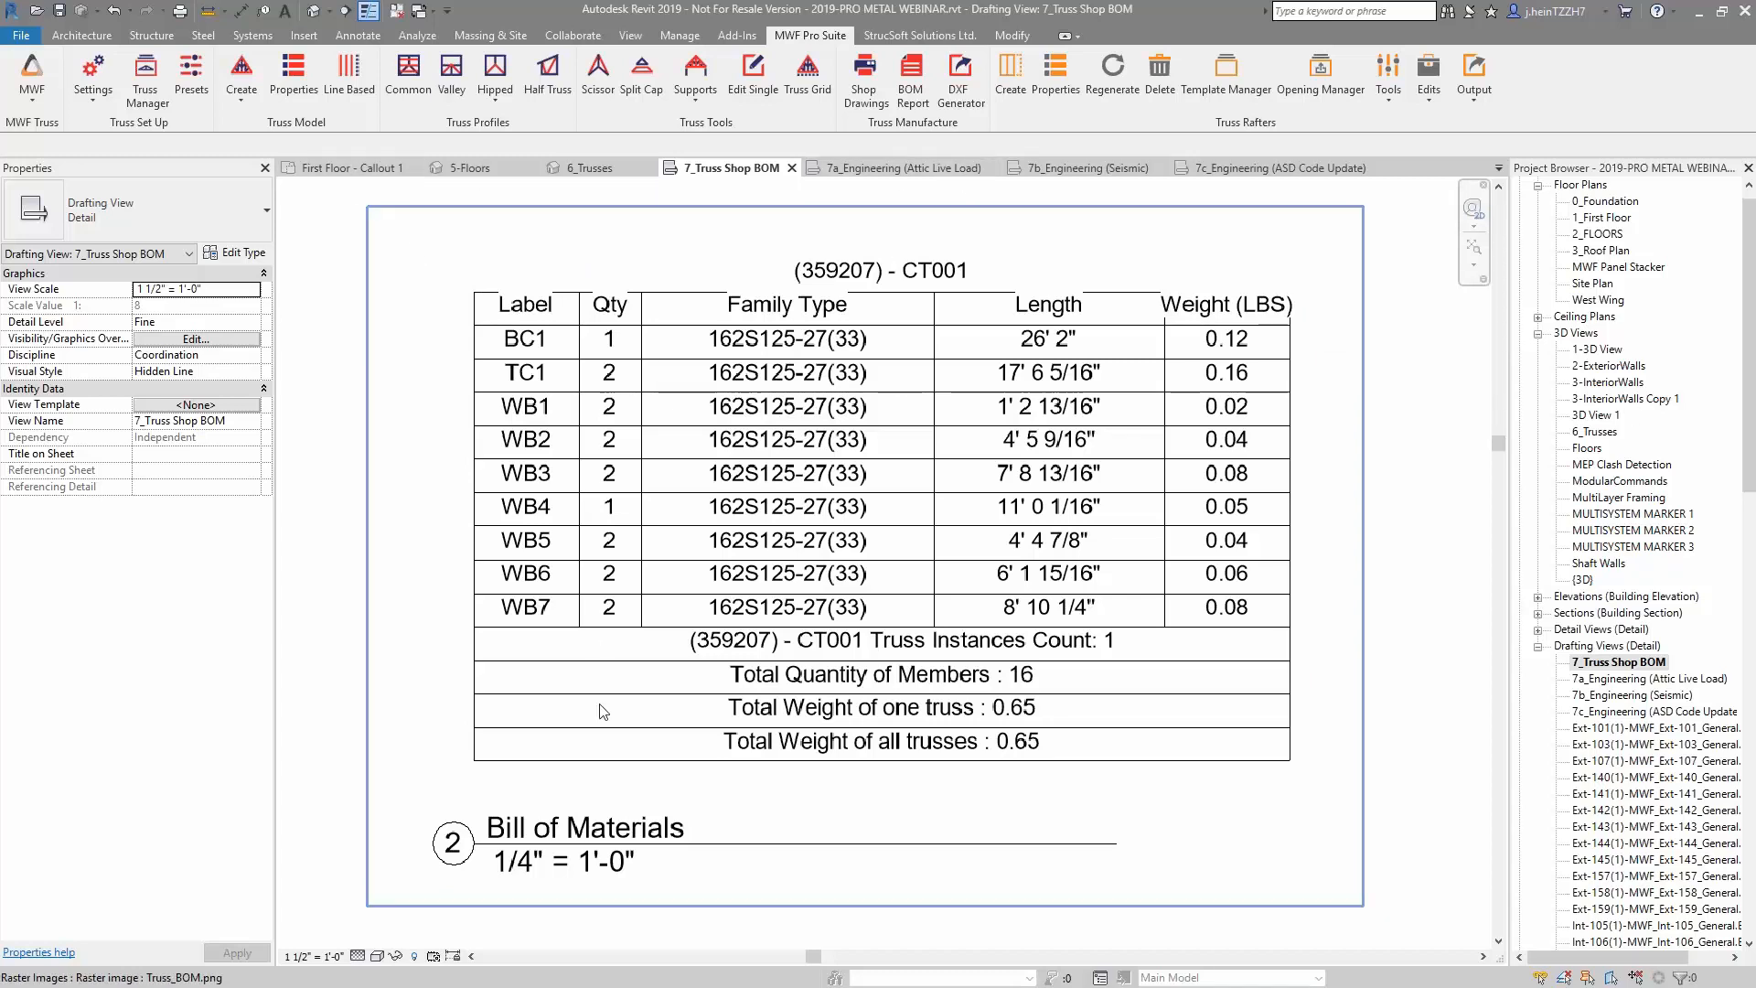
drag(817, 951, 730, 959)
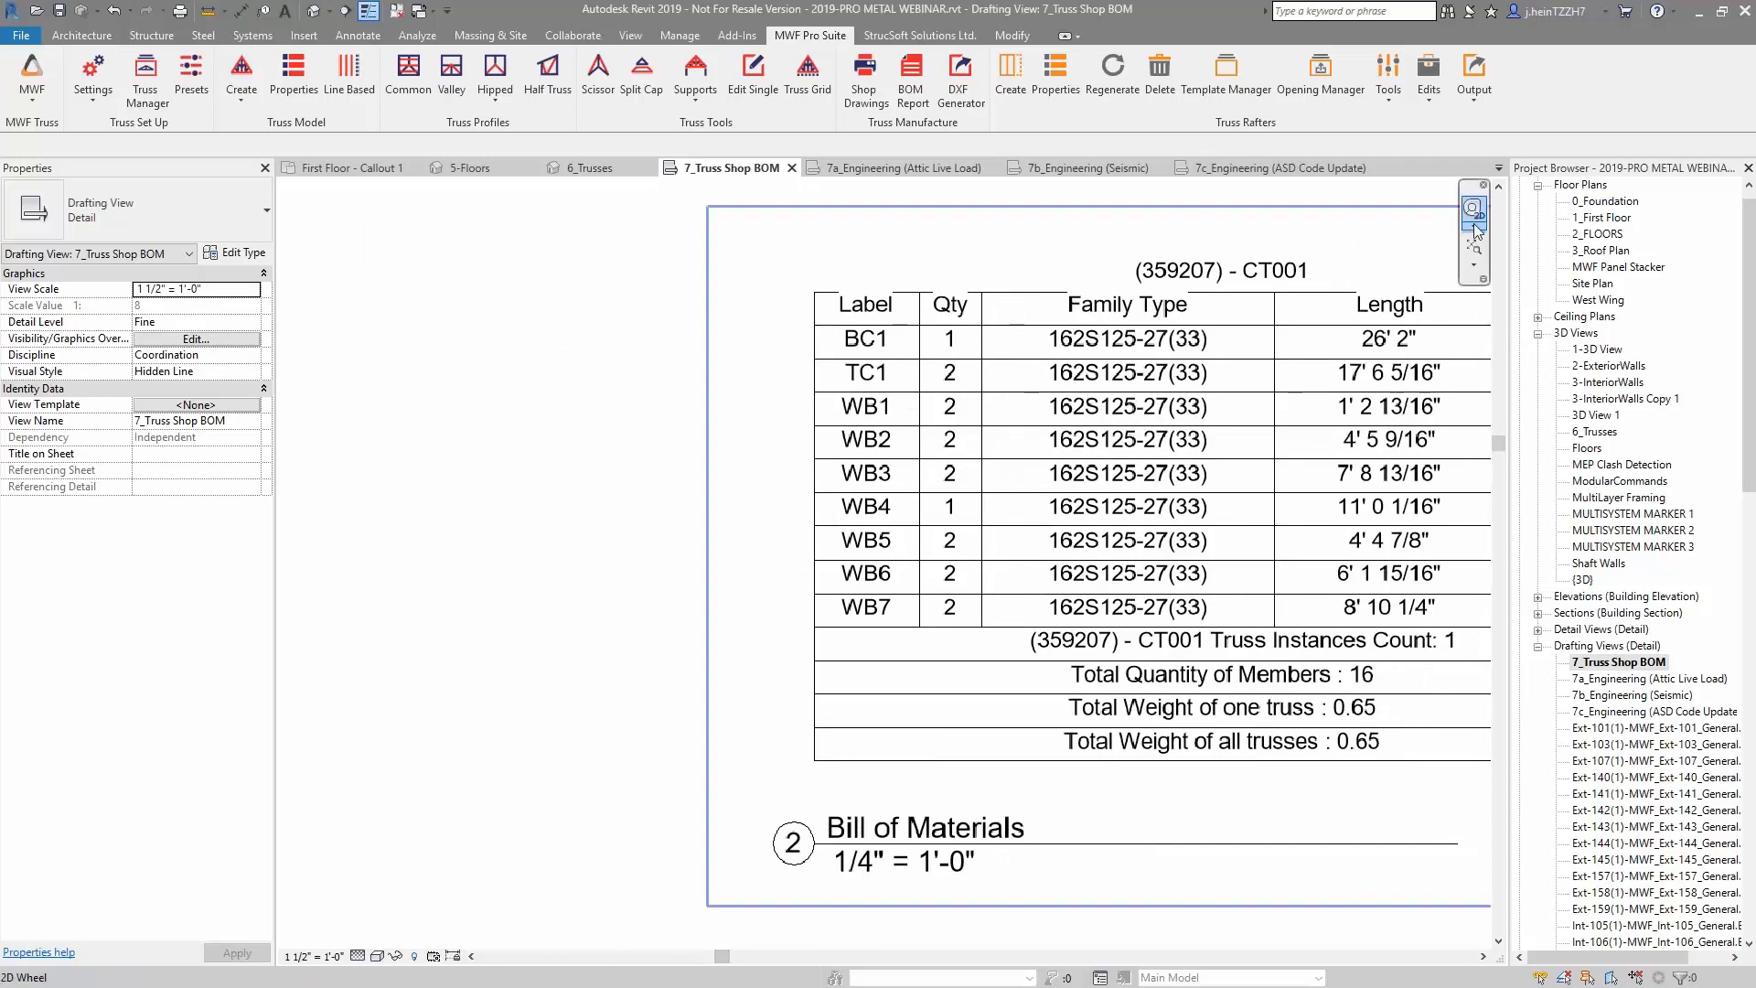
Return to the 2019-CommercialVersion project and open its 8-Thank You drafting view
click(1499, 168)
click(1590, 188)
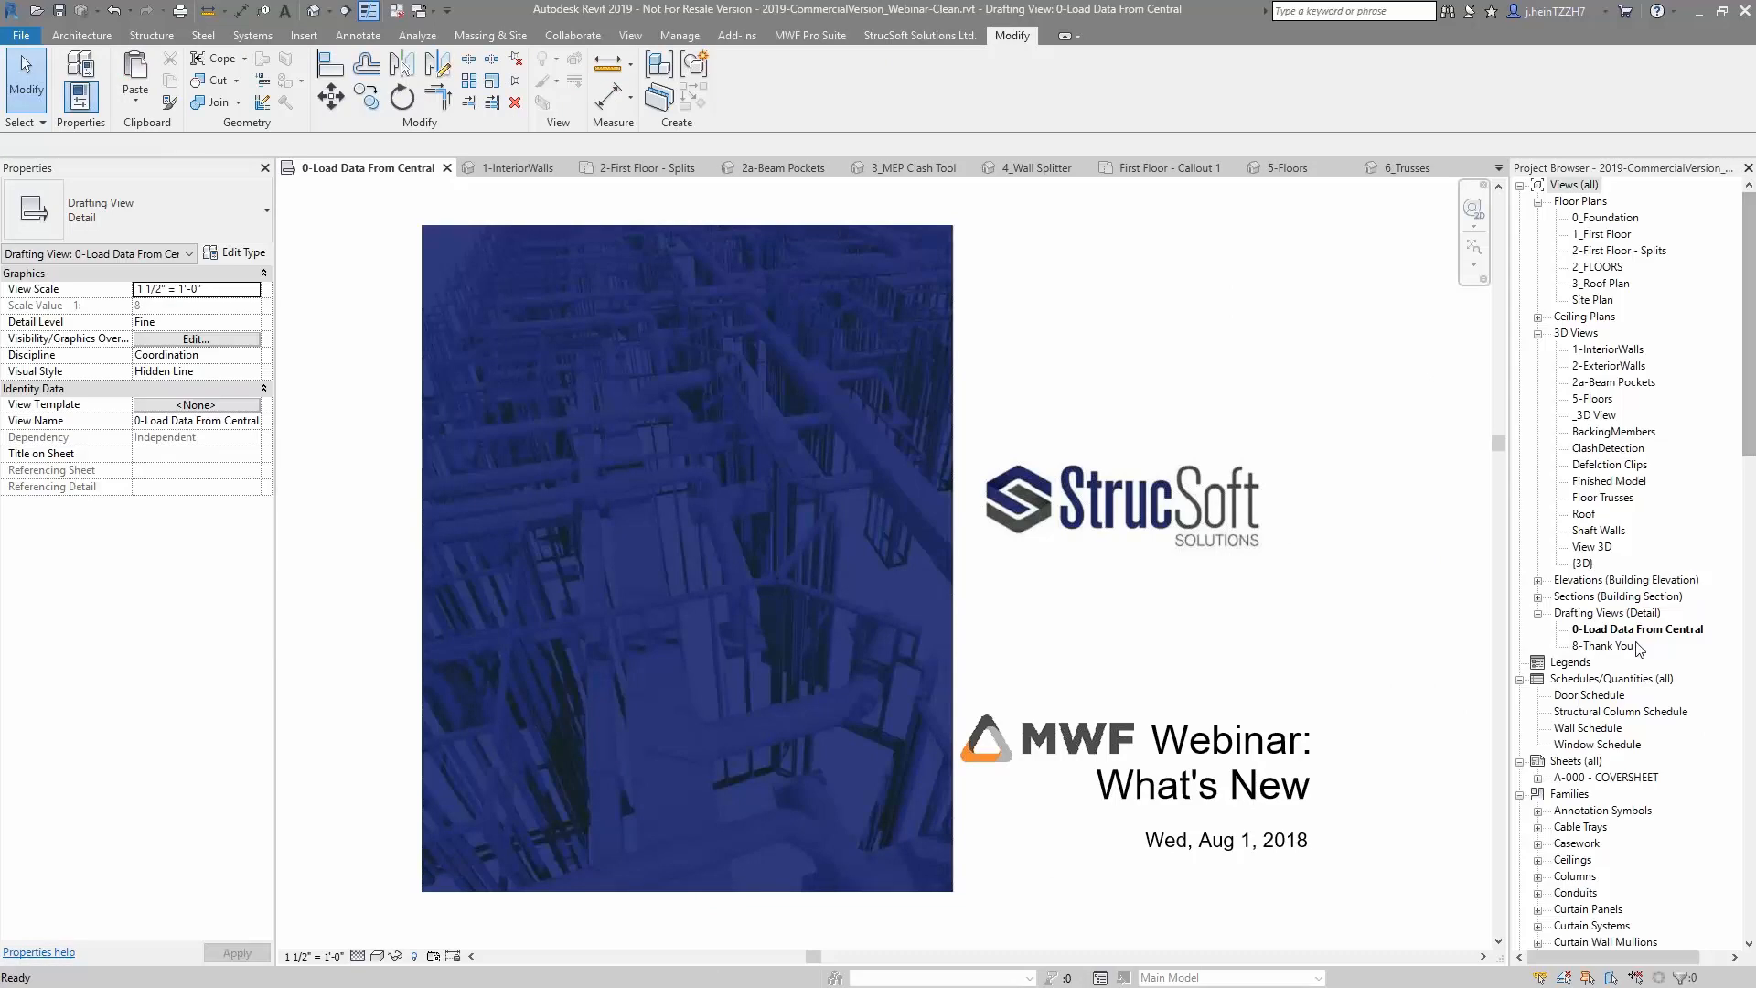
double_click(1615, 647)
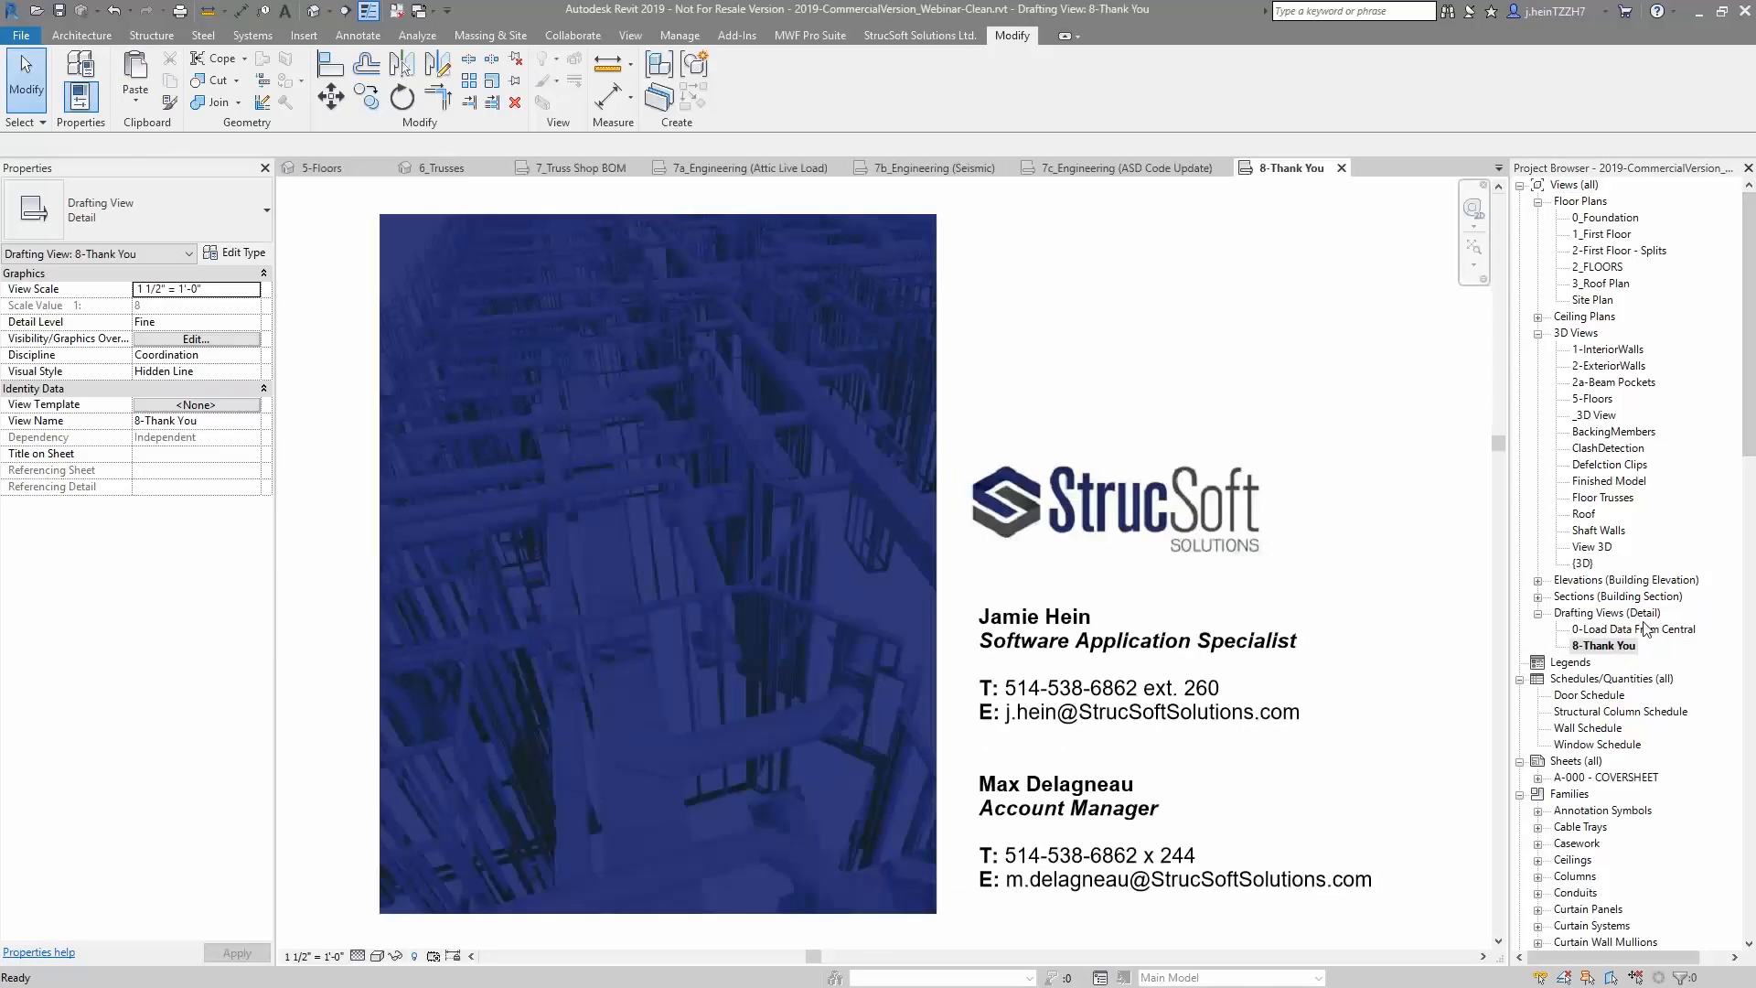